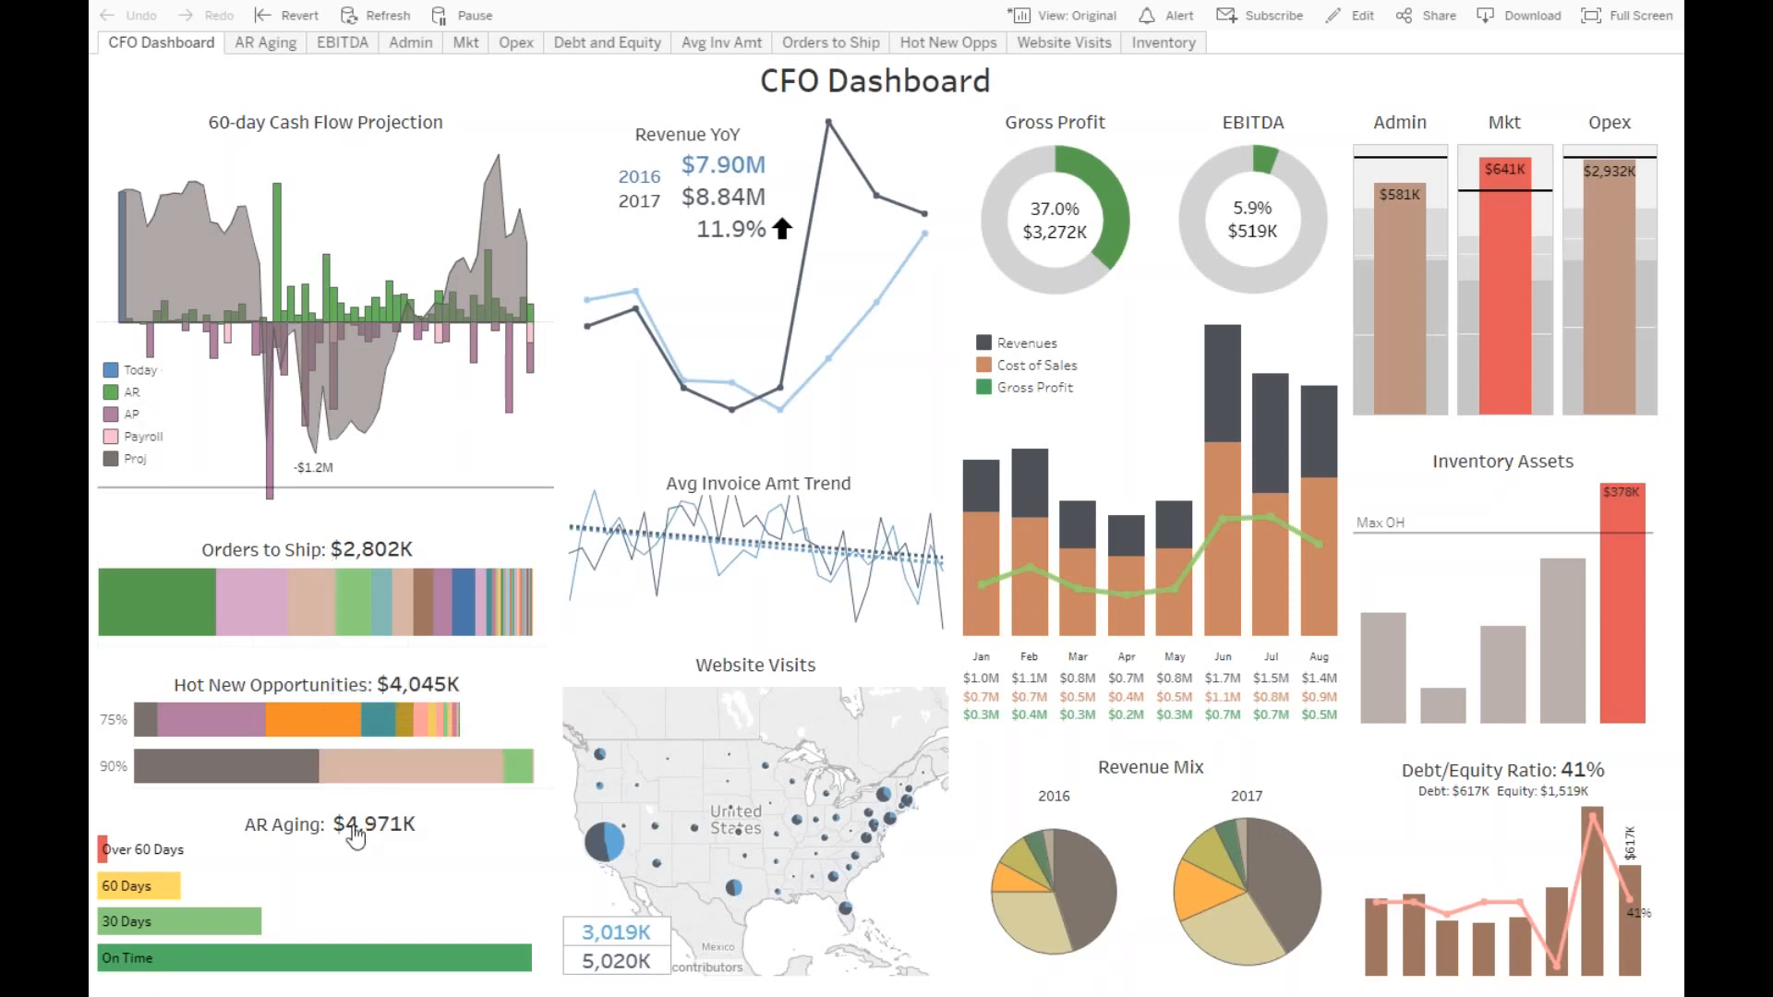
# - Examine the CFO Dashboard's charts, drill into the Inventory Assets view from its bar chart, and return to the CFO Dashboard
pyautogui.moveTo(752, 231)
pyautogui.moveTo(1228, 370)
pyautogui.moveTo(981, 473)
pyautogui.click(1634, 605)
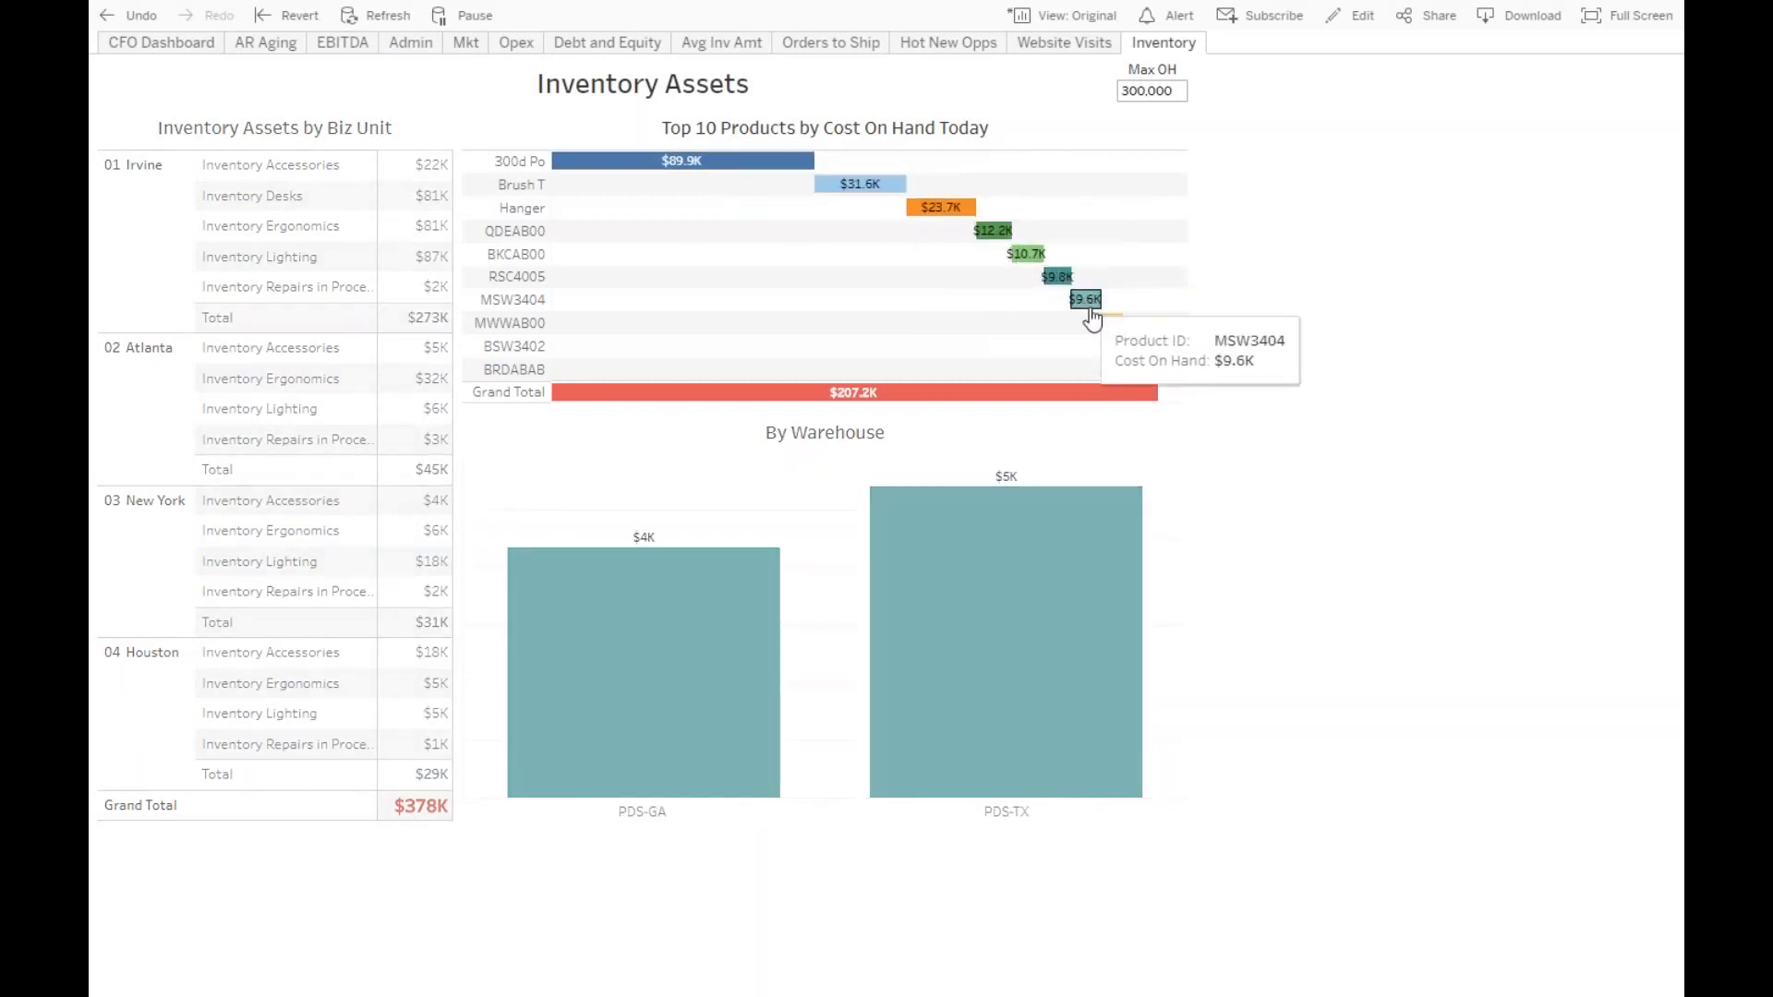
pyautogui.click(152, 43)
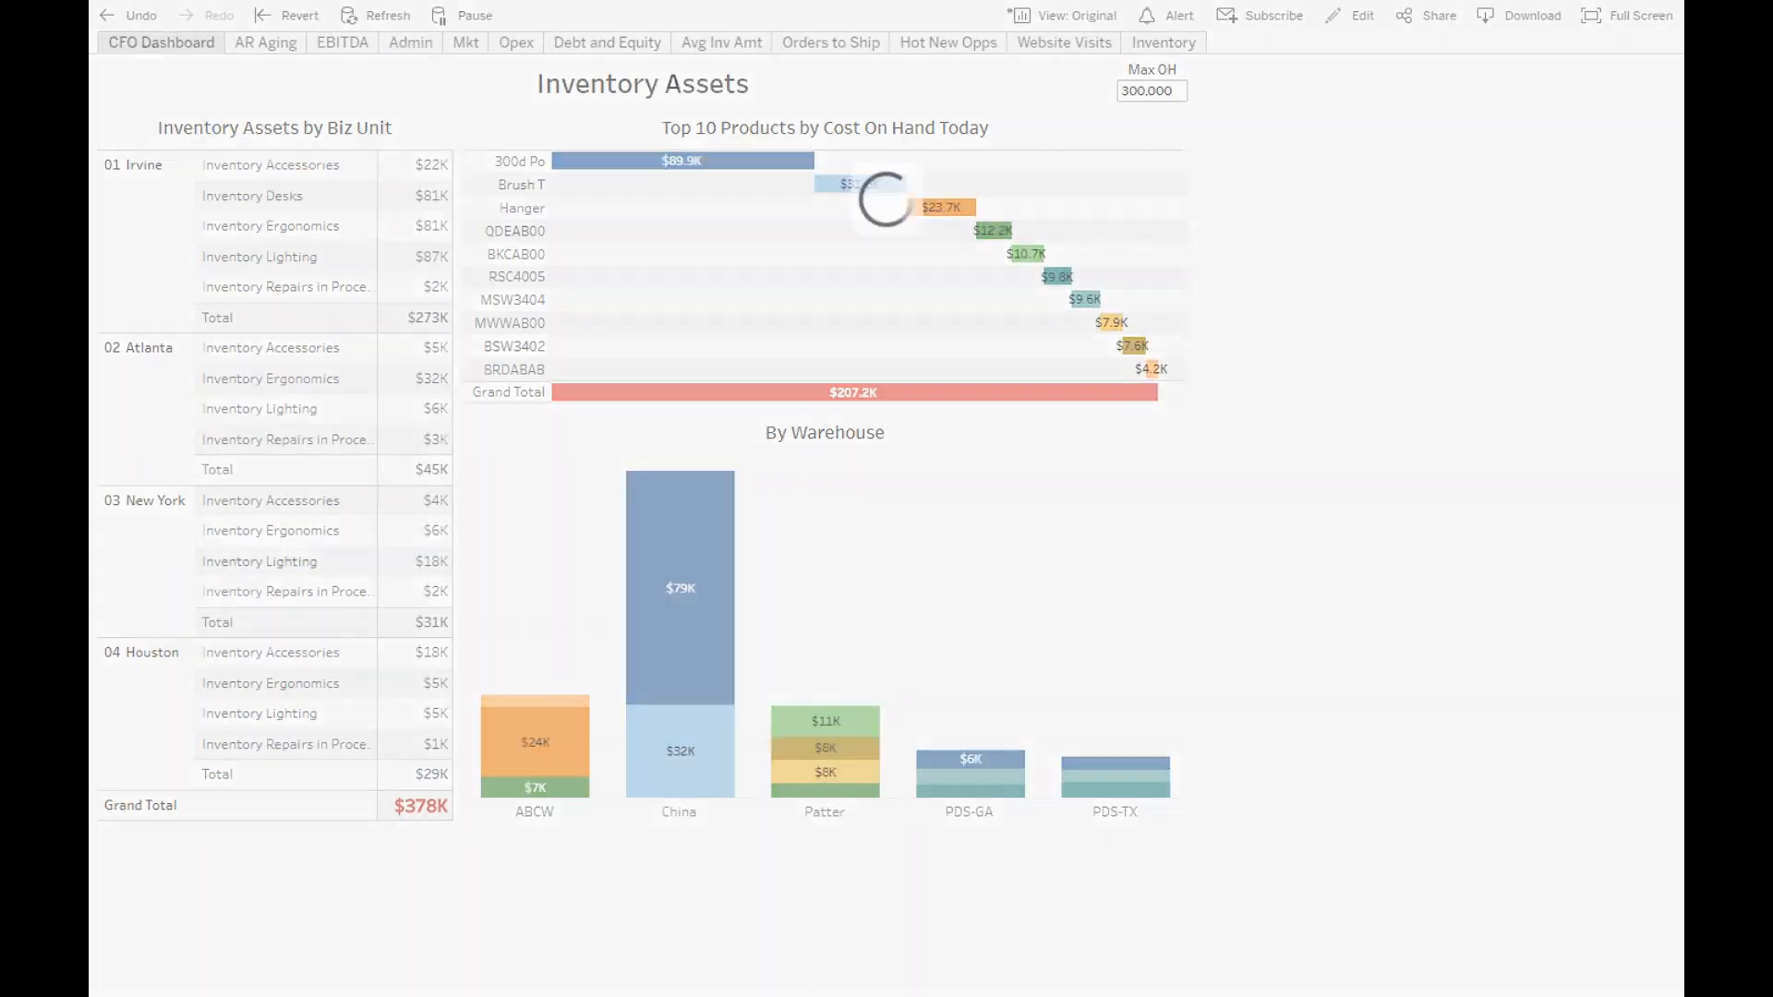
# - Leave the full-screen dashboard and the slide show, and open DataSelf Power User Training S1.twbx from the Training folder
pyautogui.press('F11')
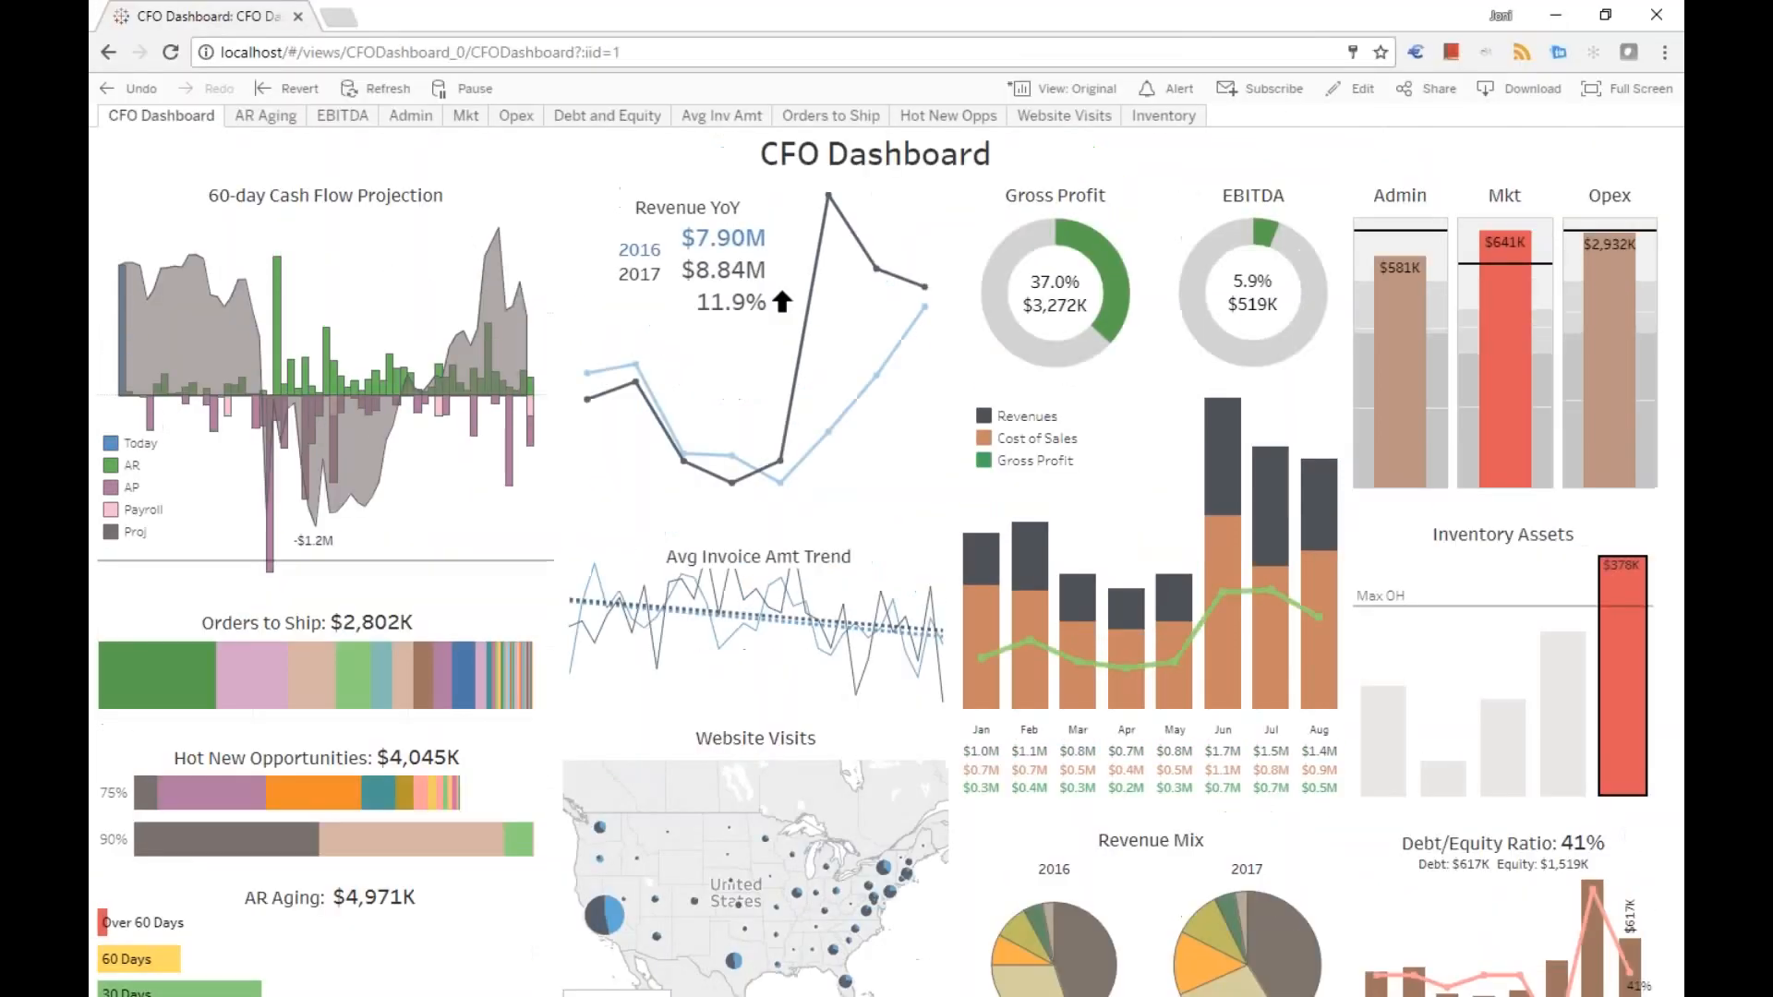
pyautogui.click(1552, 21)
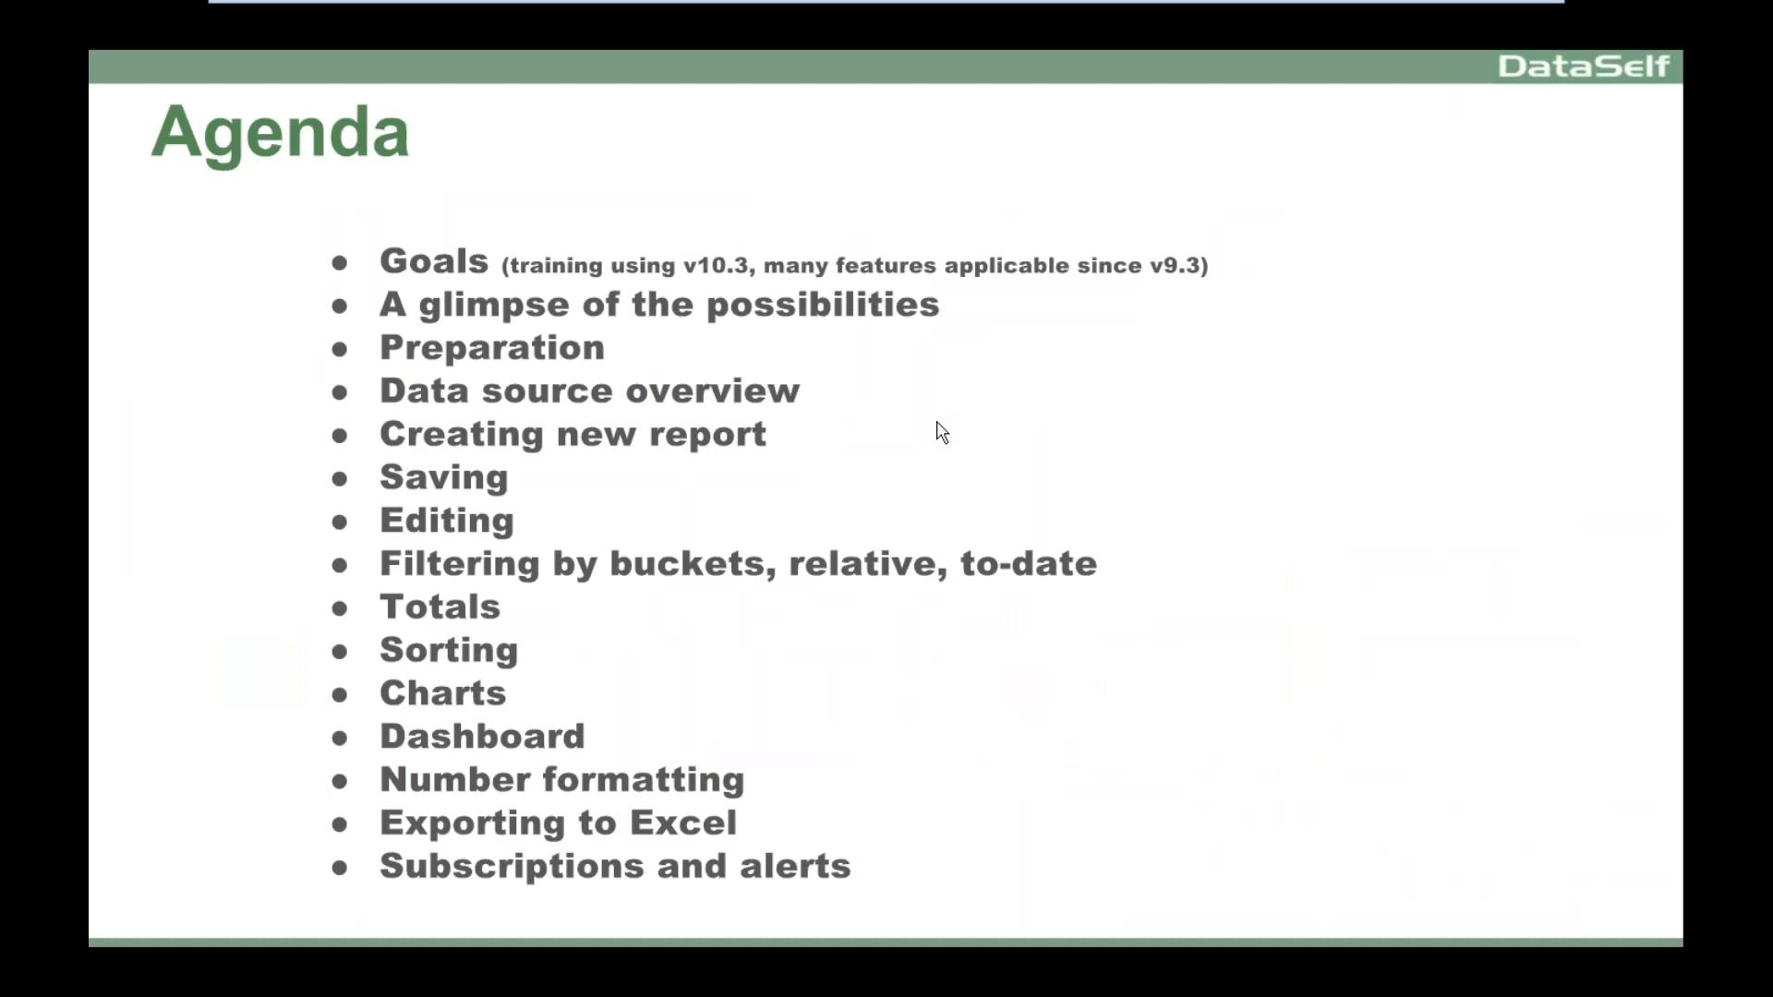
pyautogui.press('Escape')
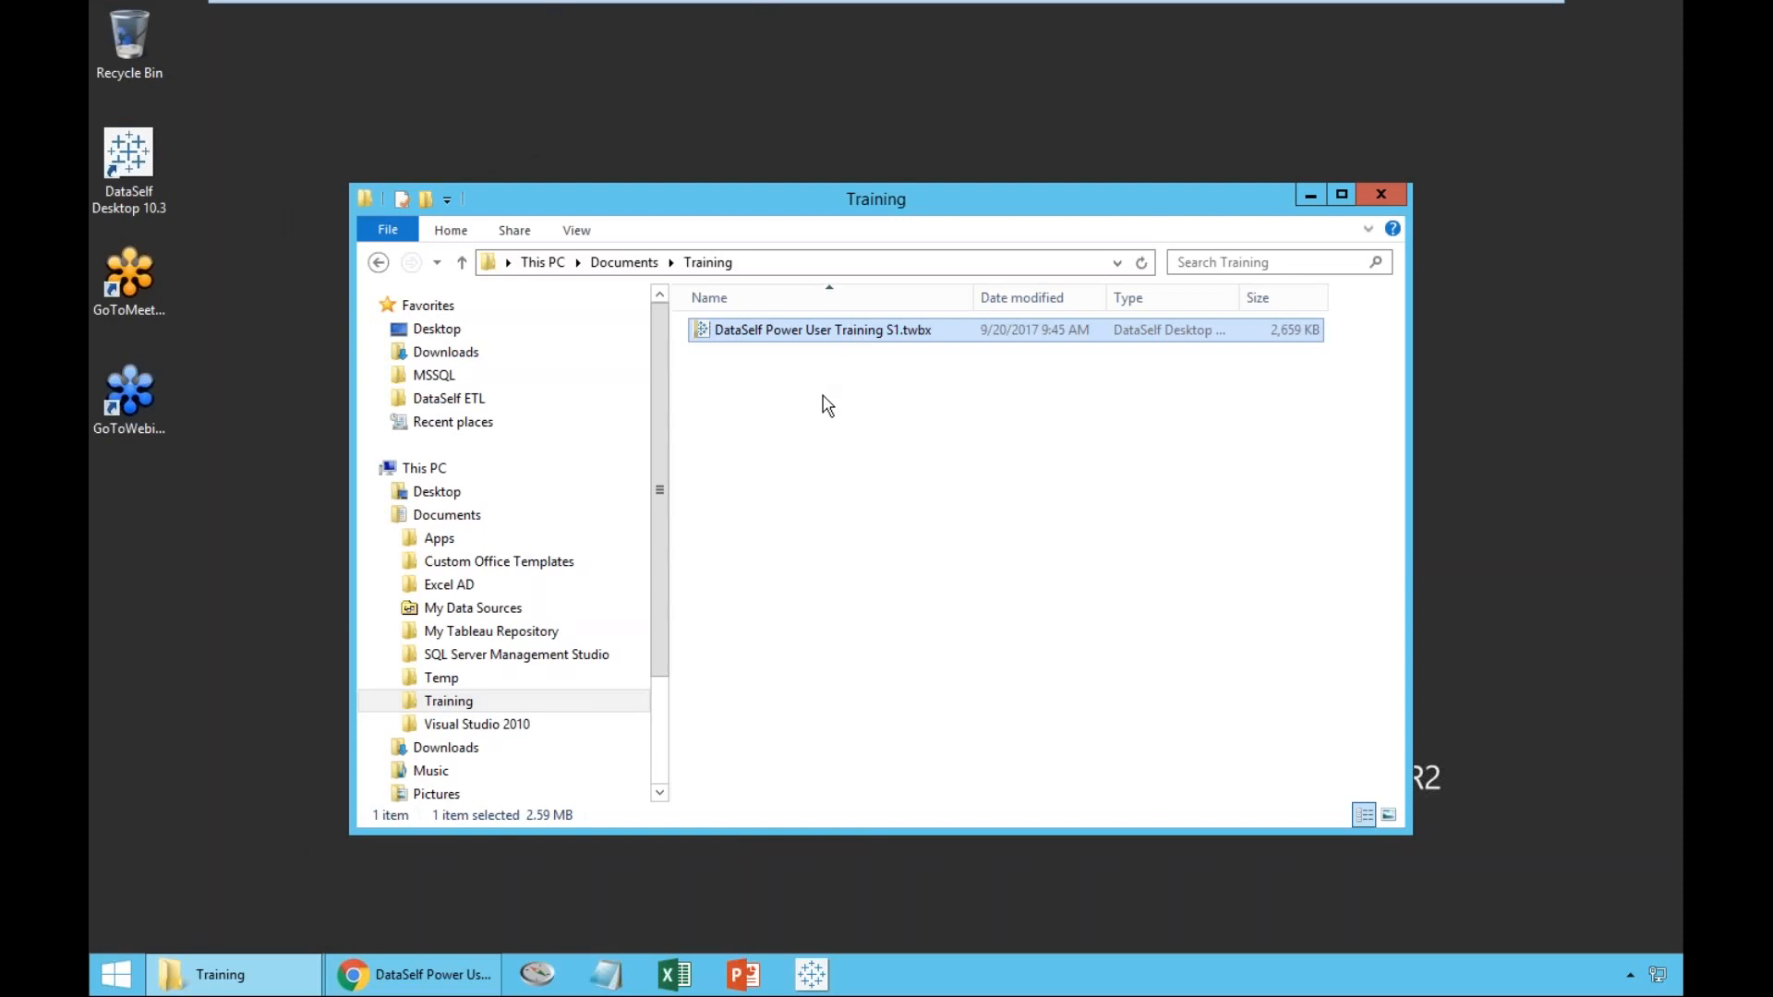
pyautogui.doubleClick(707, 331)
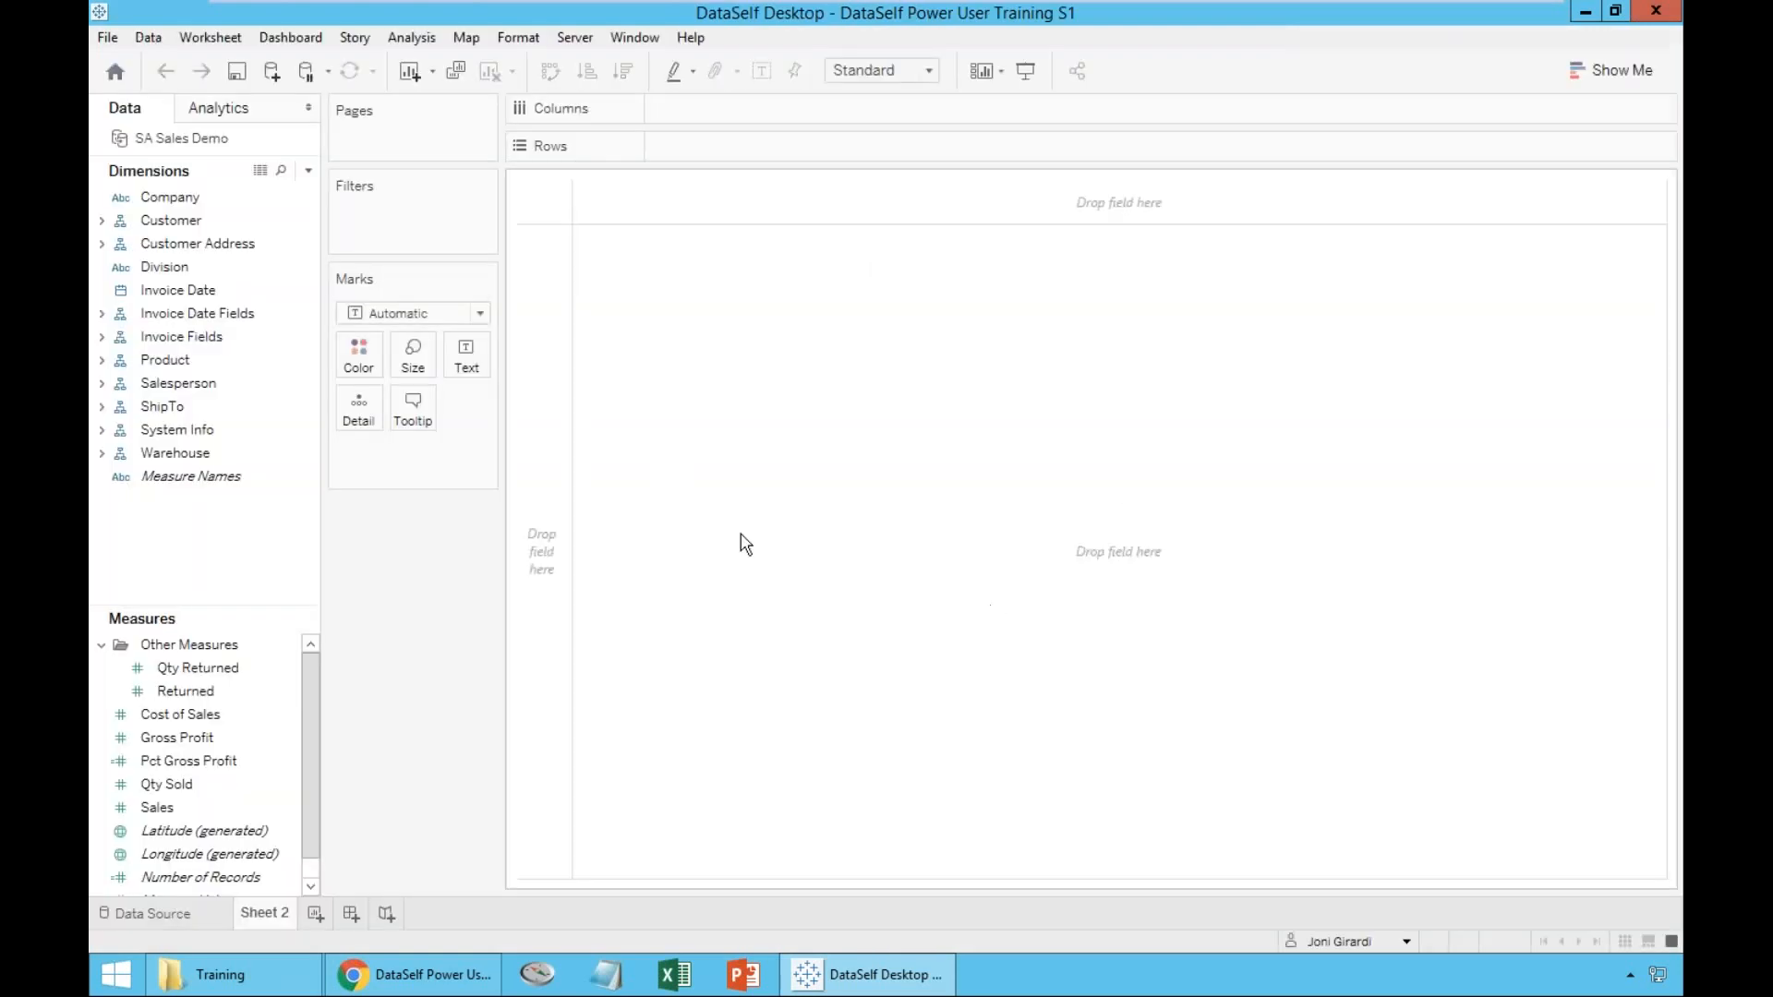
# - Publish the SA Sales Demo data source to the server's Default project as 1 SA Sales Training, and close the workbook
pyautogui.rightClick(185, 145)
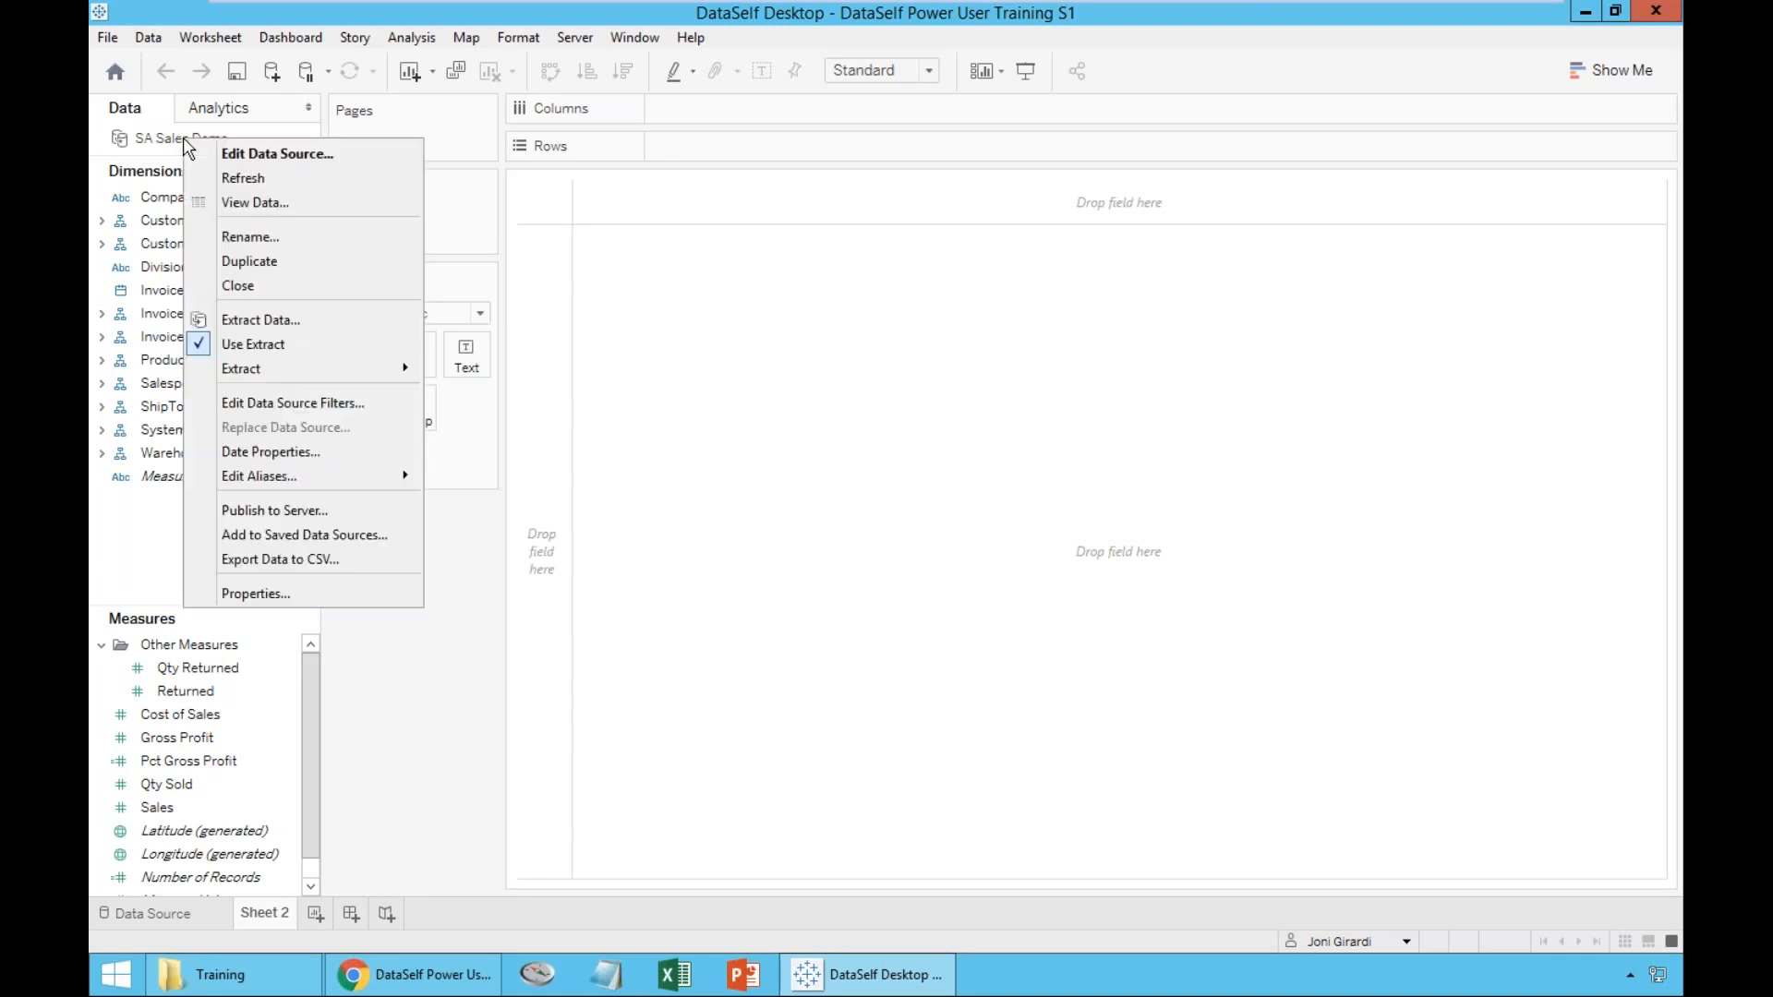
pyautogui.click(266, 510)
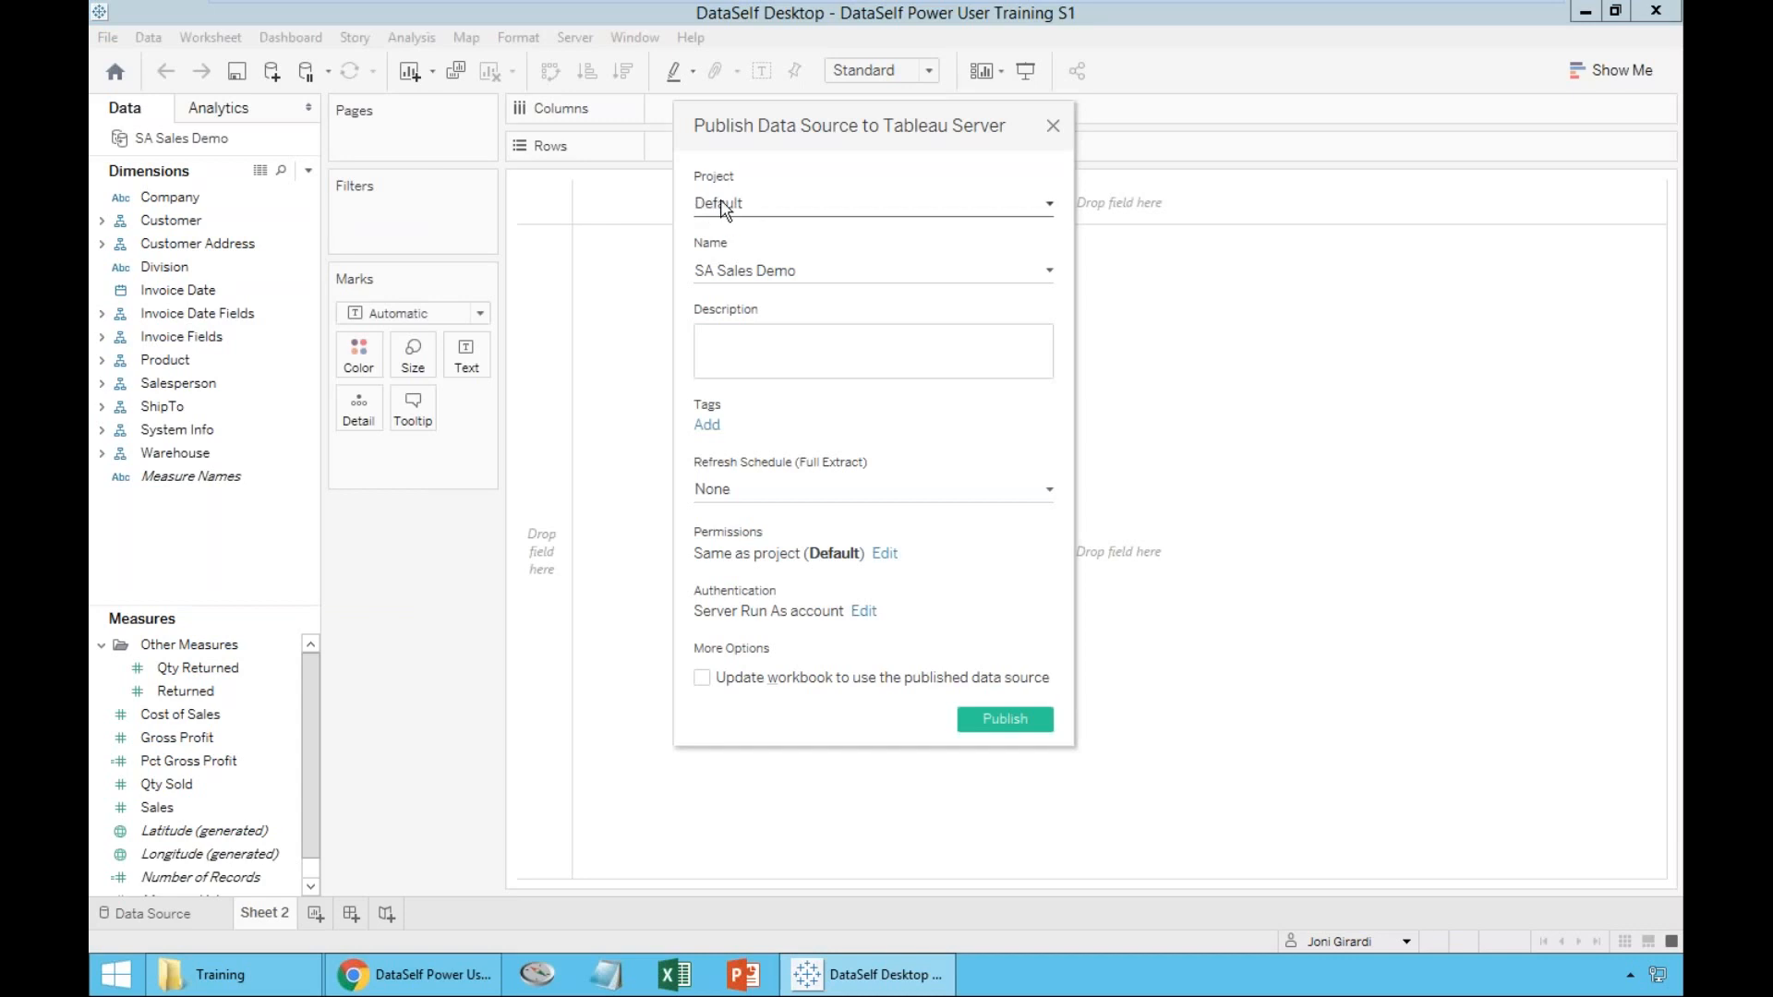
pyautogui.click(699, 270)
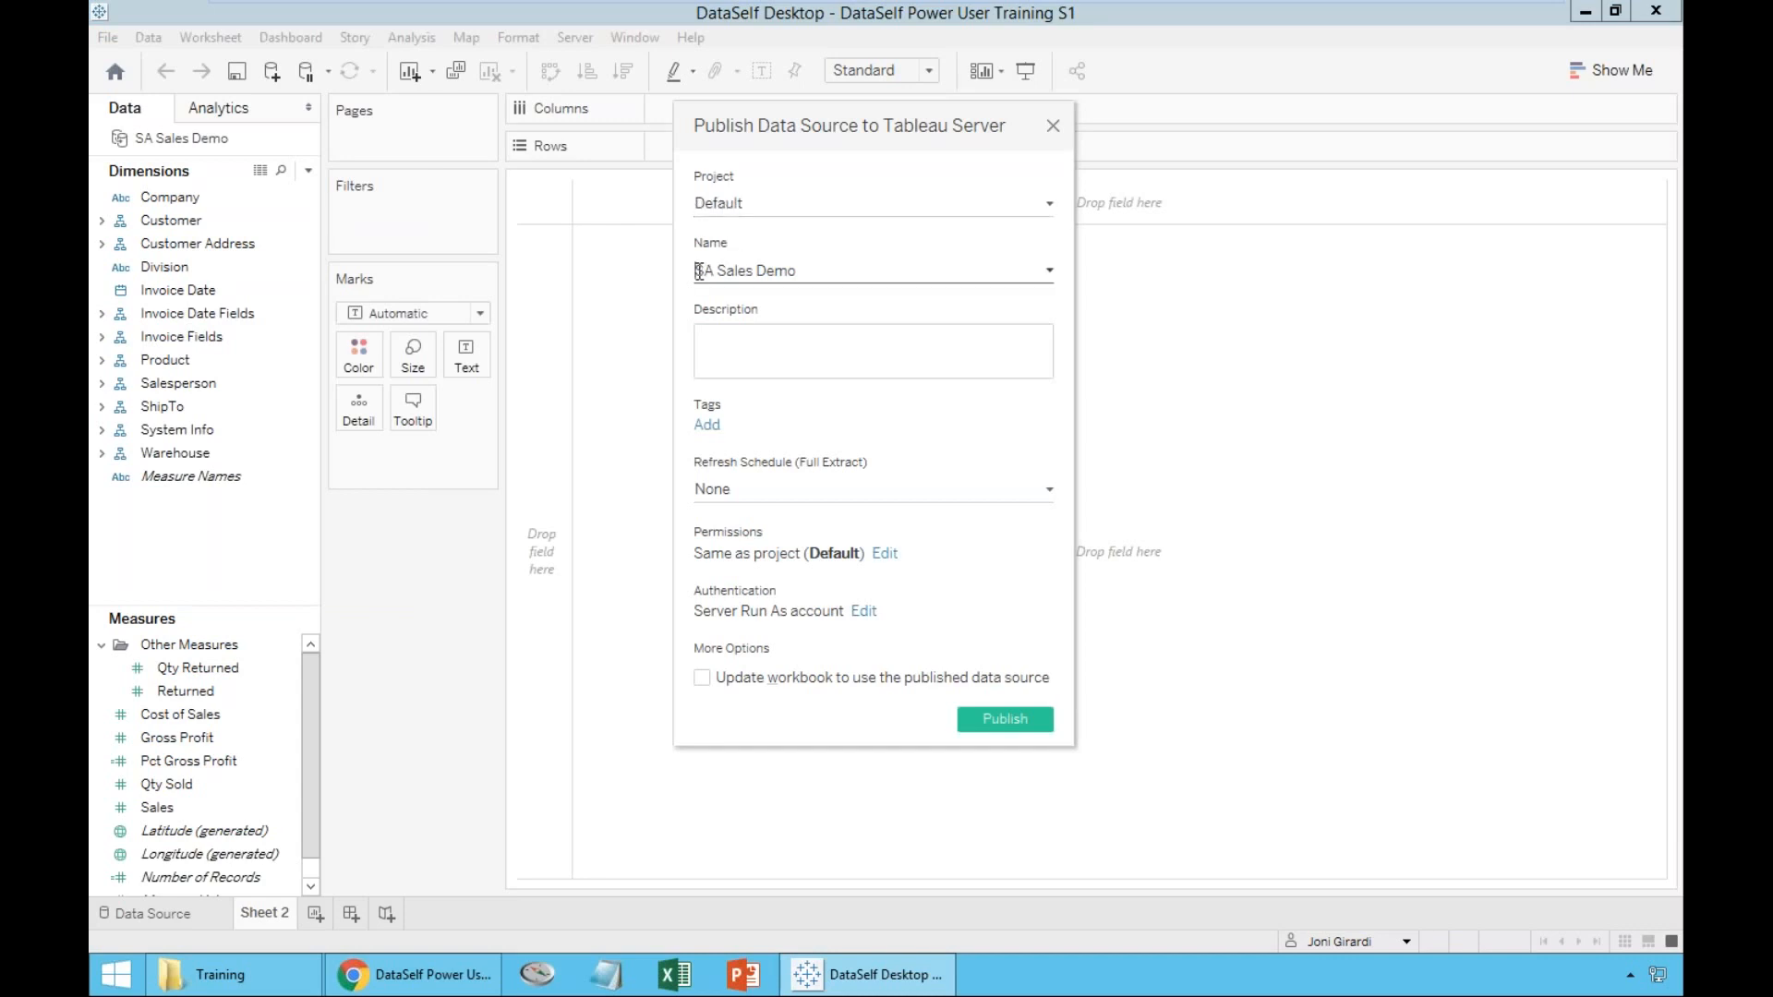
pyautogui.write('J')
pyautogui.doubleClick(786, 268)
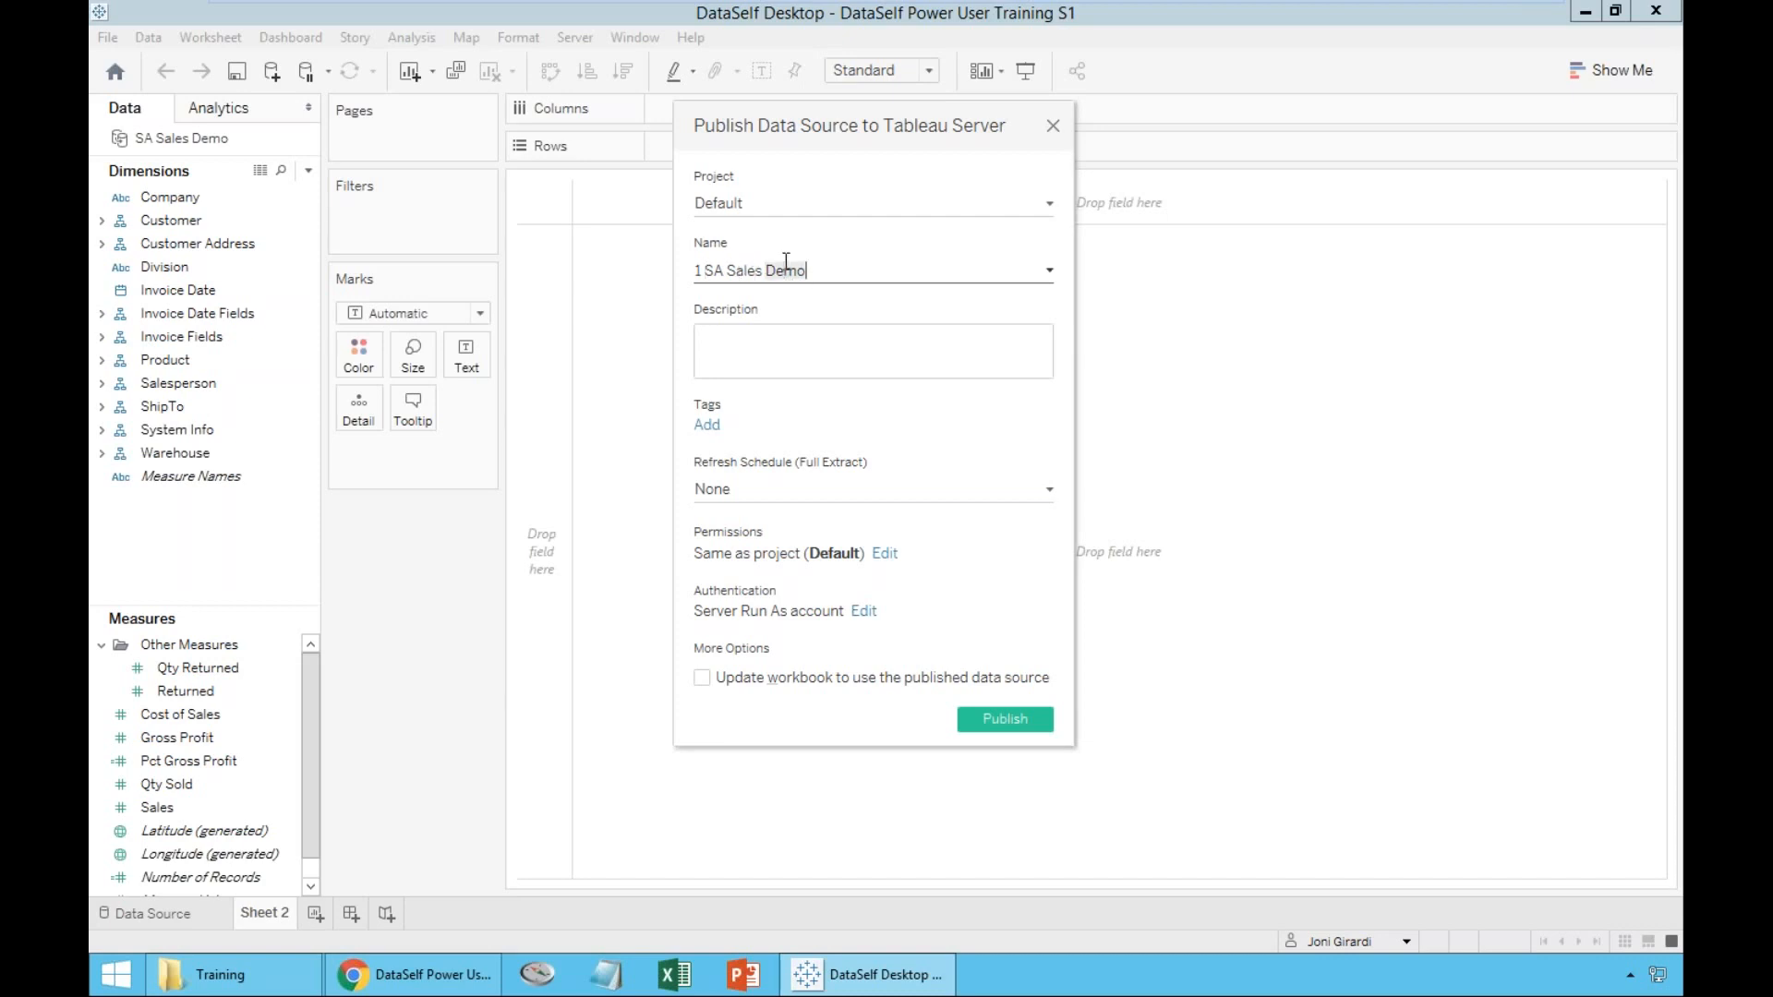
pyautogui.write('Training')
pyautogui.click(1016, 721)
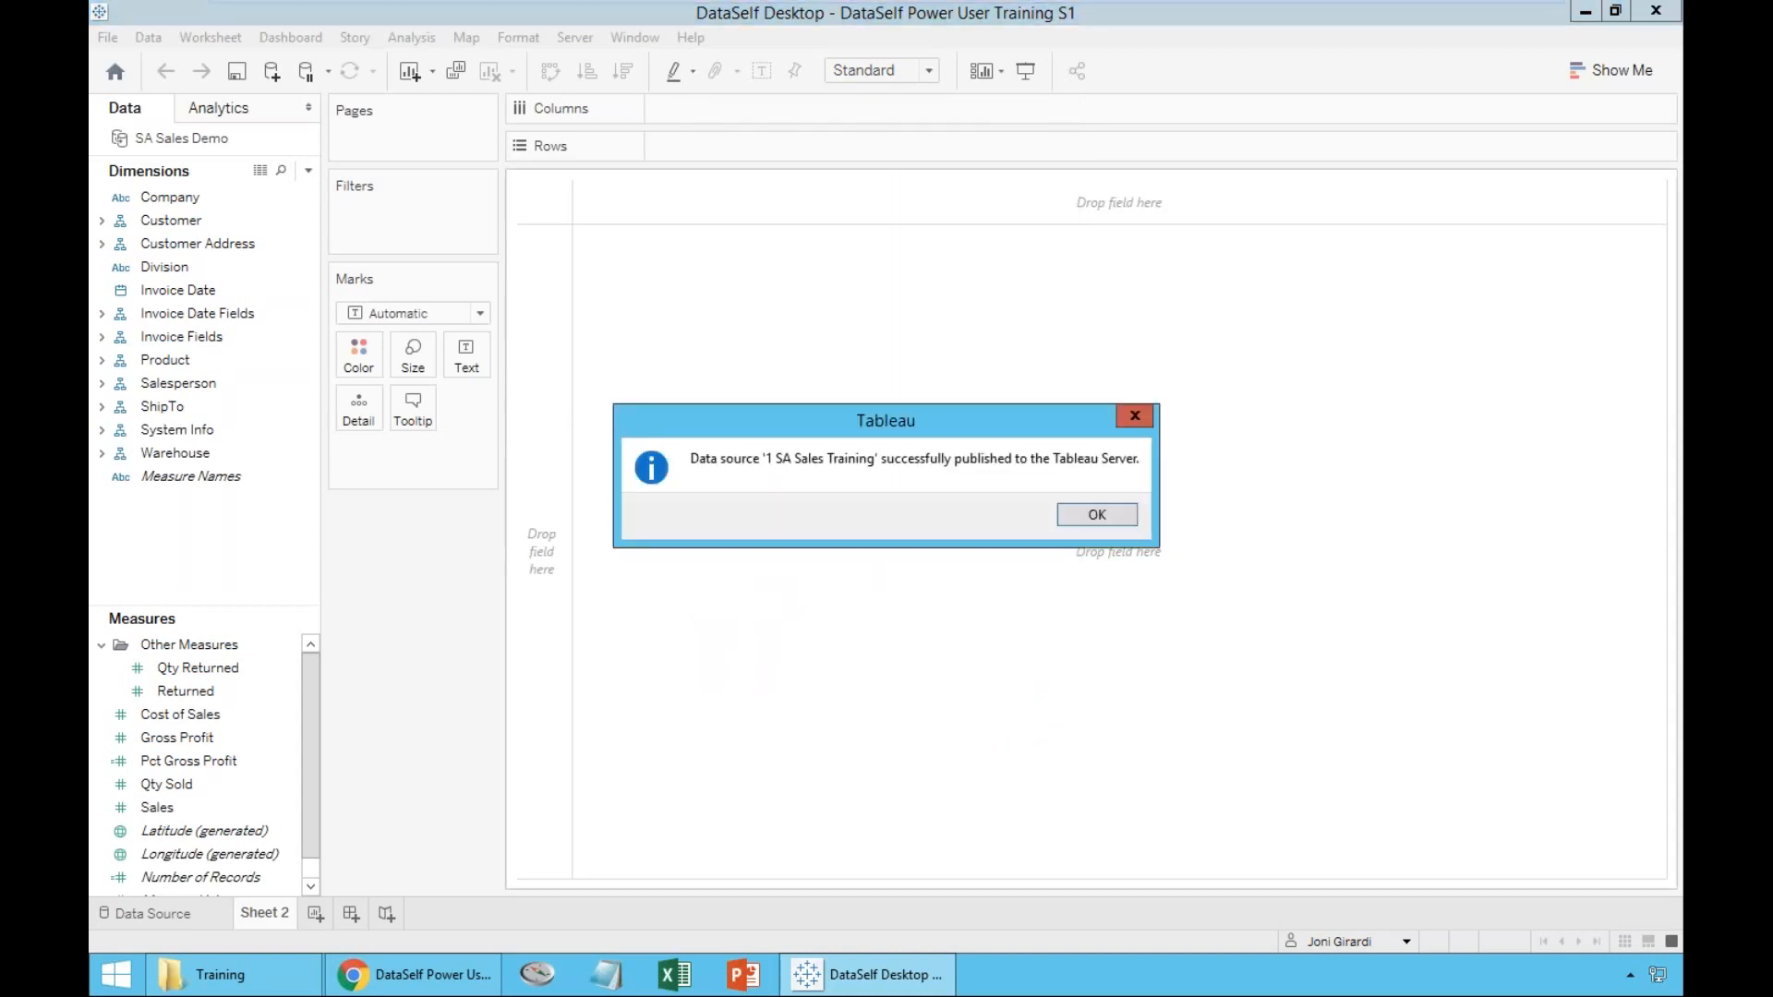
pyautogui.click(1092, 515)
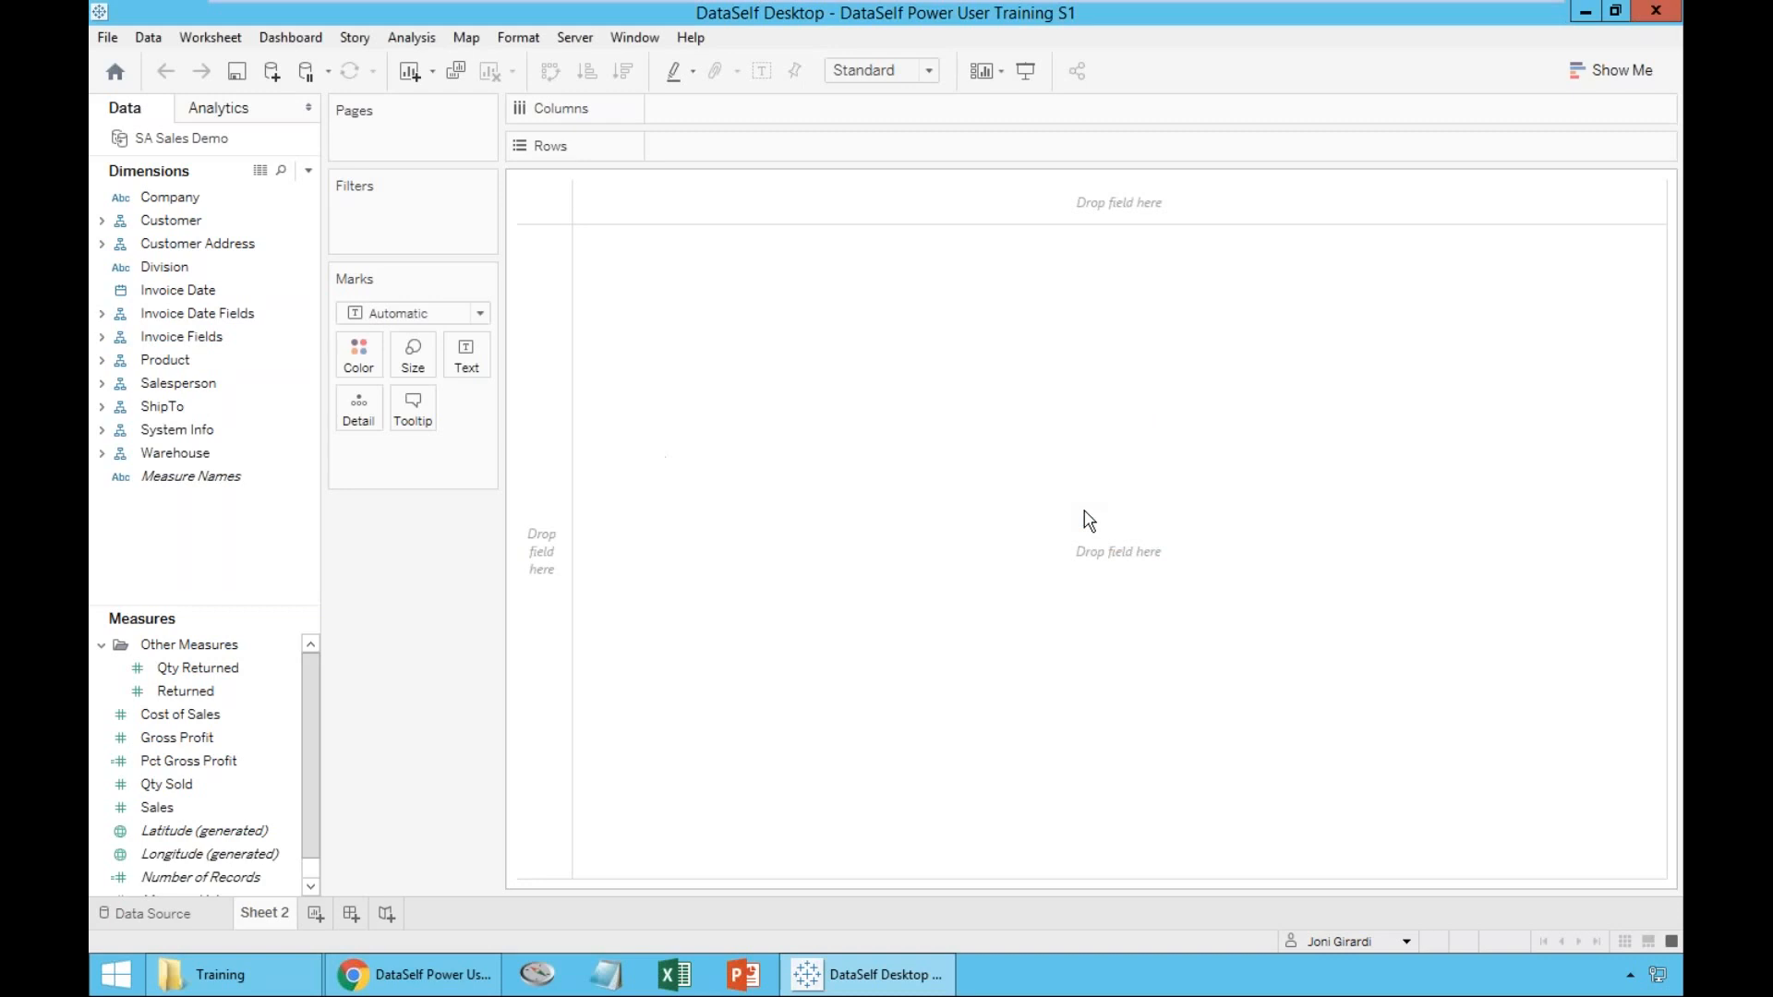
pyautogui.click(1659, 20)
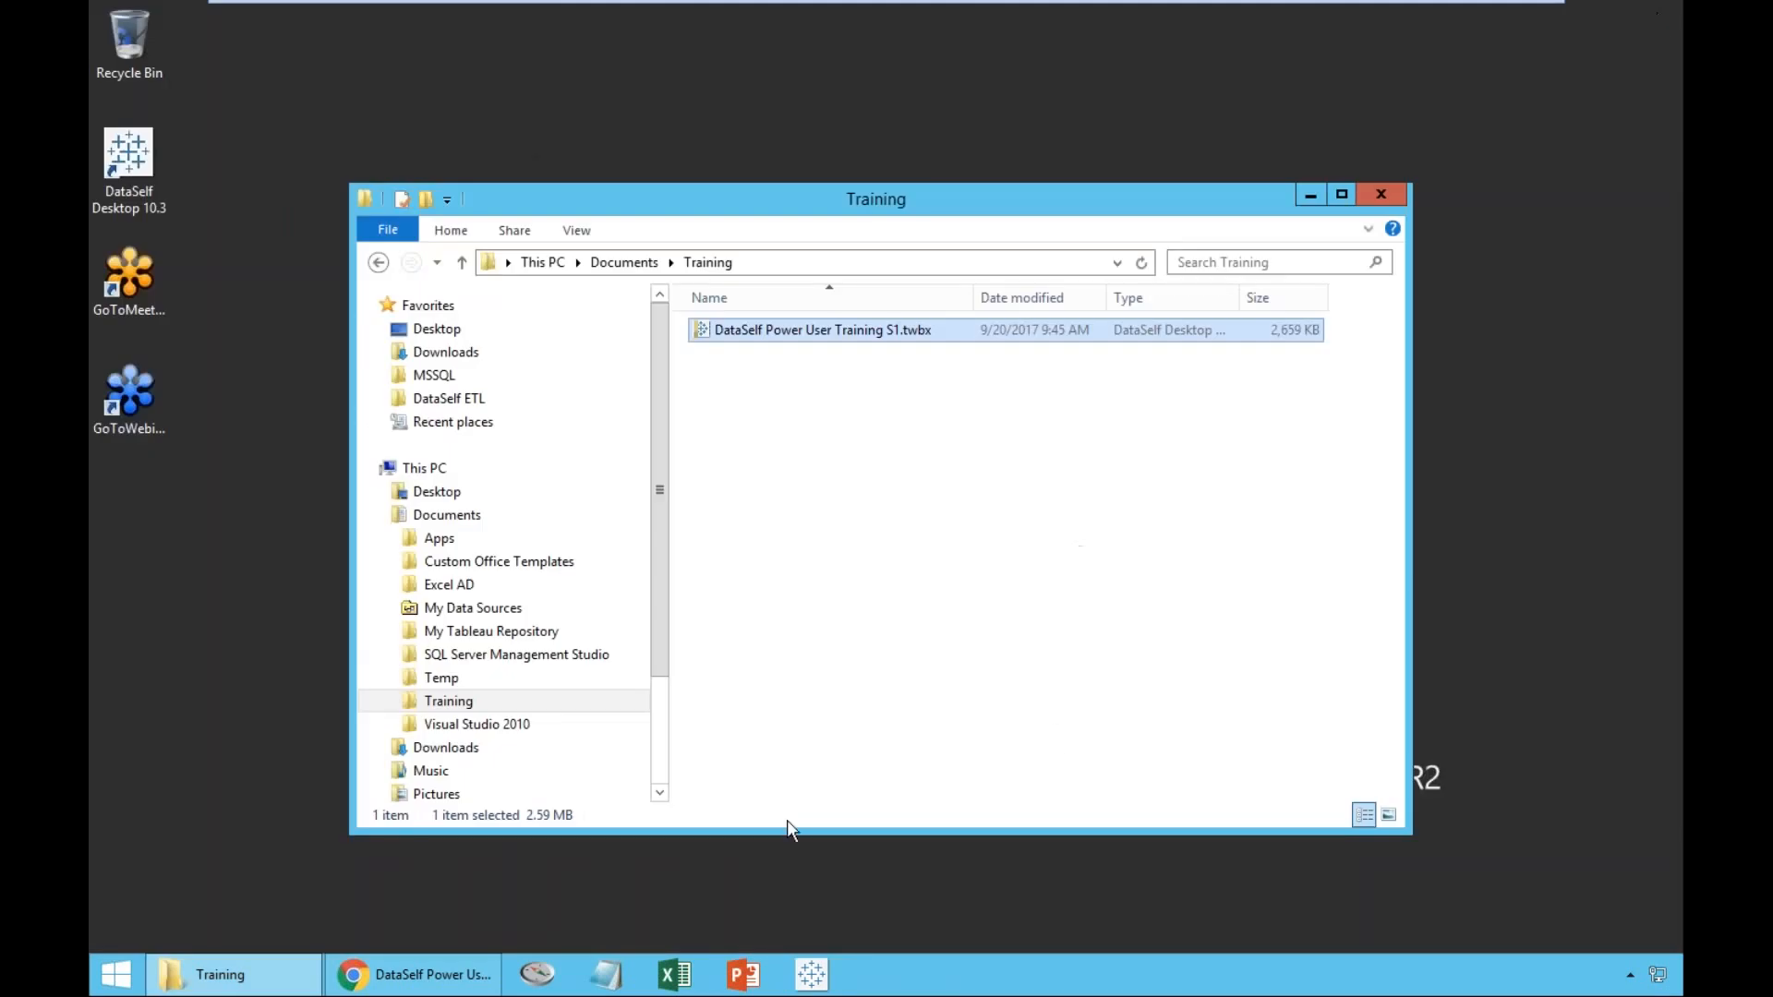
# - Switch to Chrome's Tableau Server page and sign in with the username and account password
pyautogui.click(404, 974)
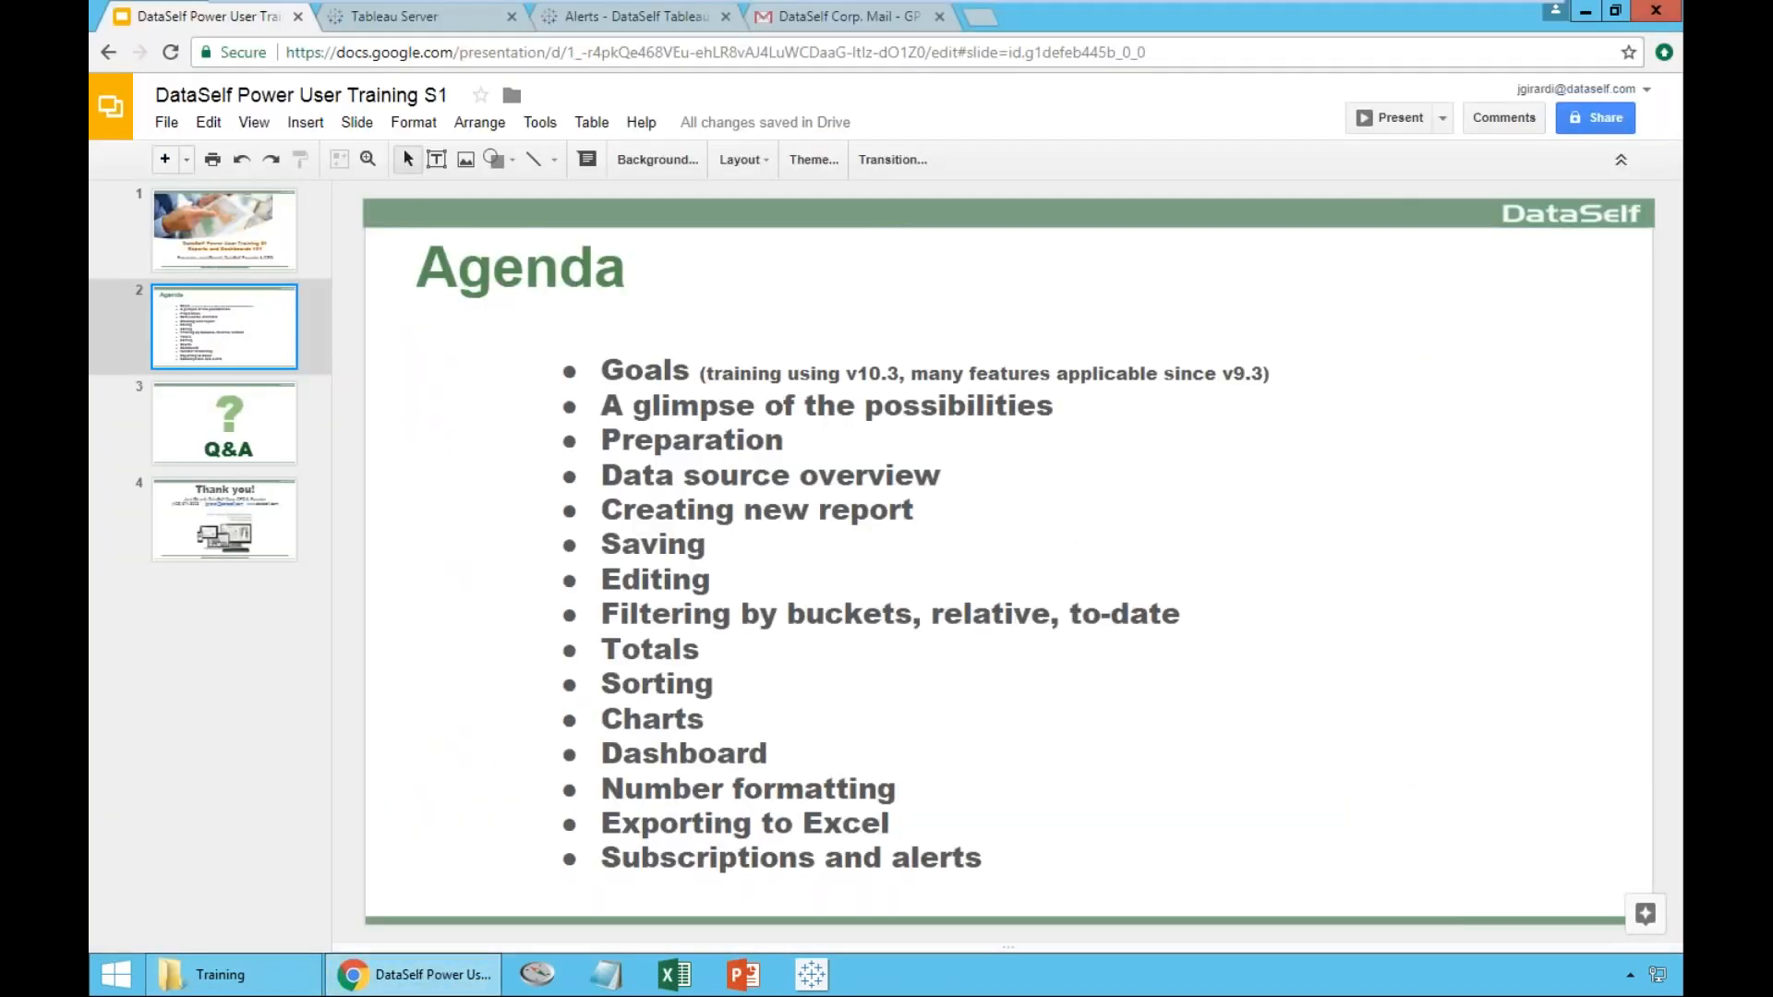
pyautogui.click(449, 20)
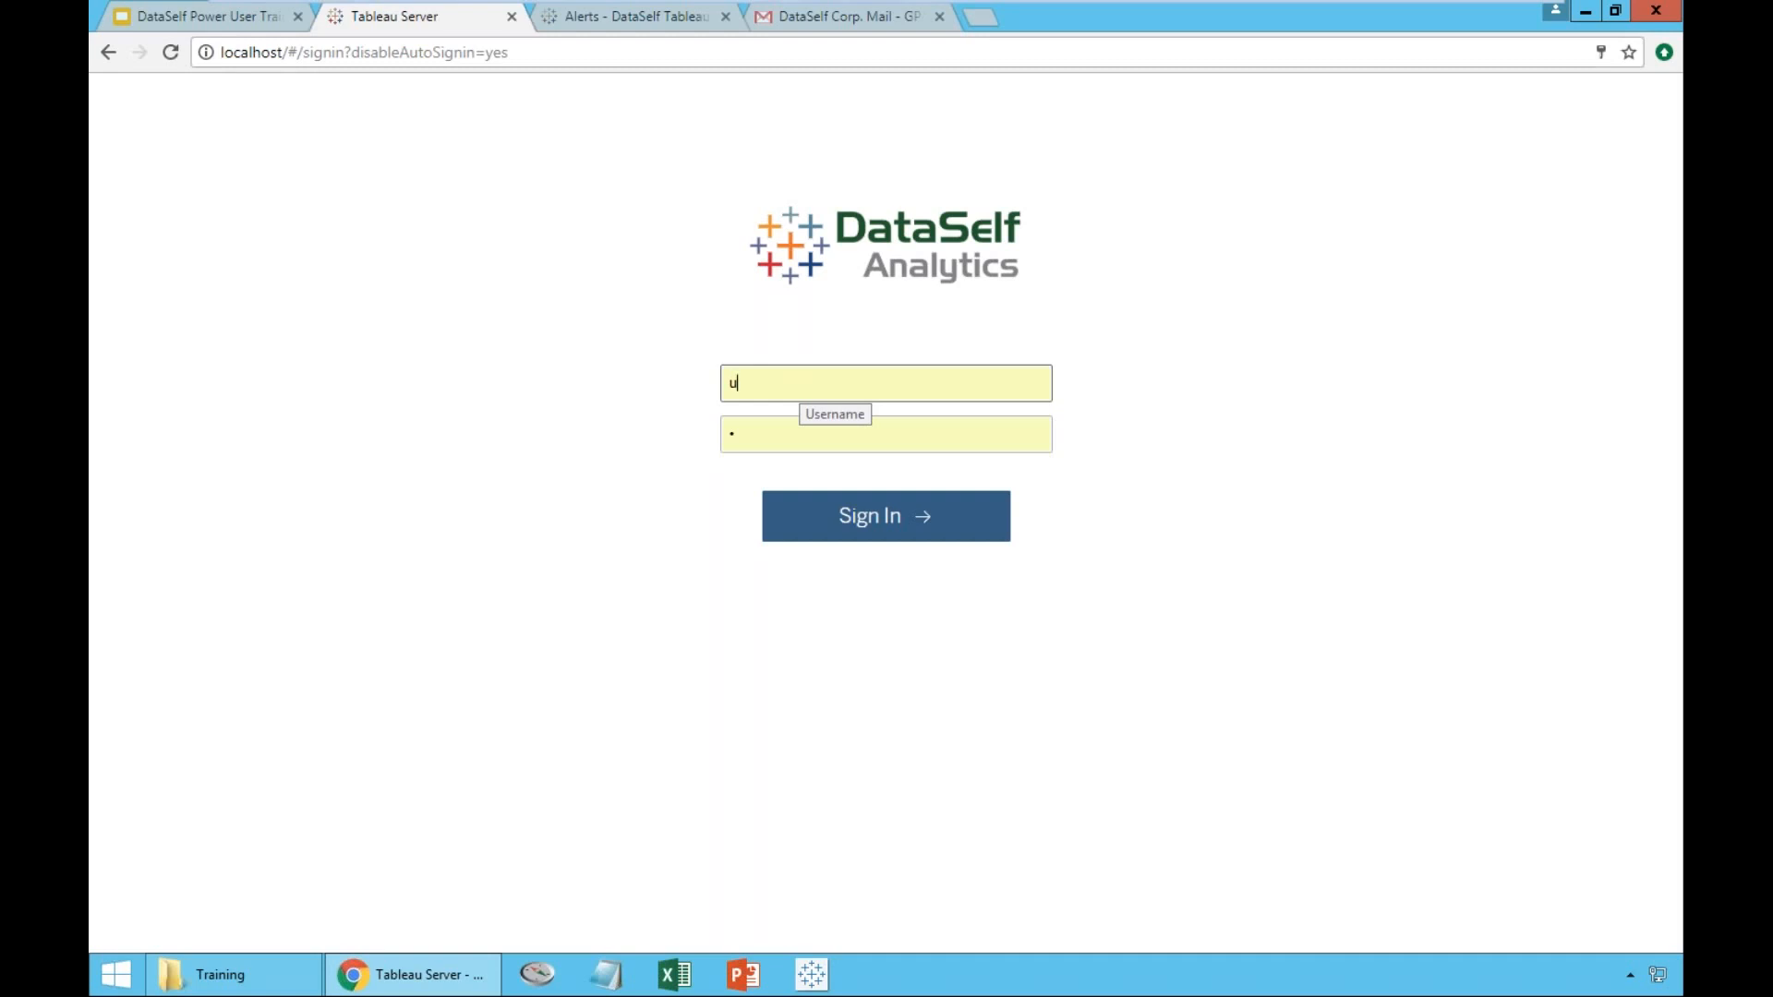
pyautogui.press('Return')
pyautogui.click(892, 529)
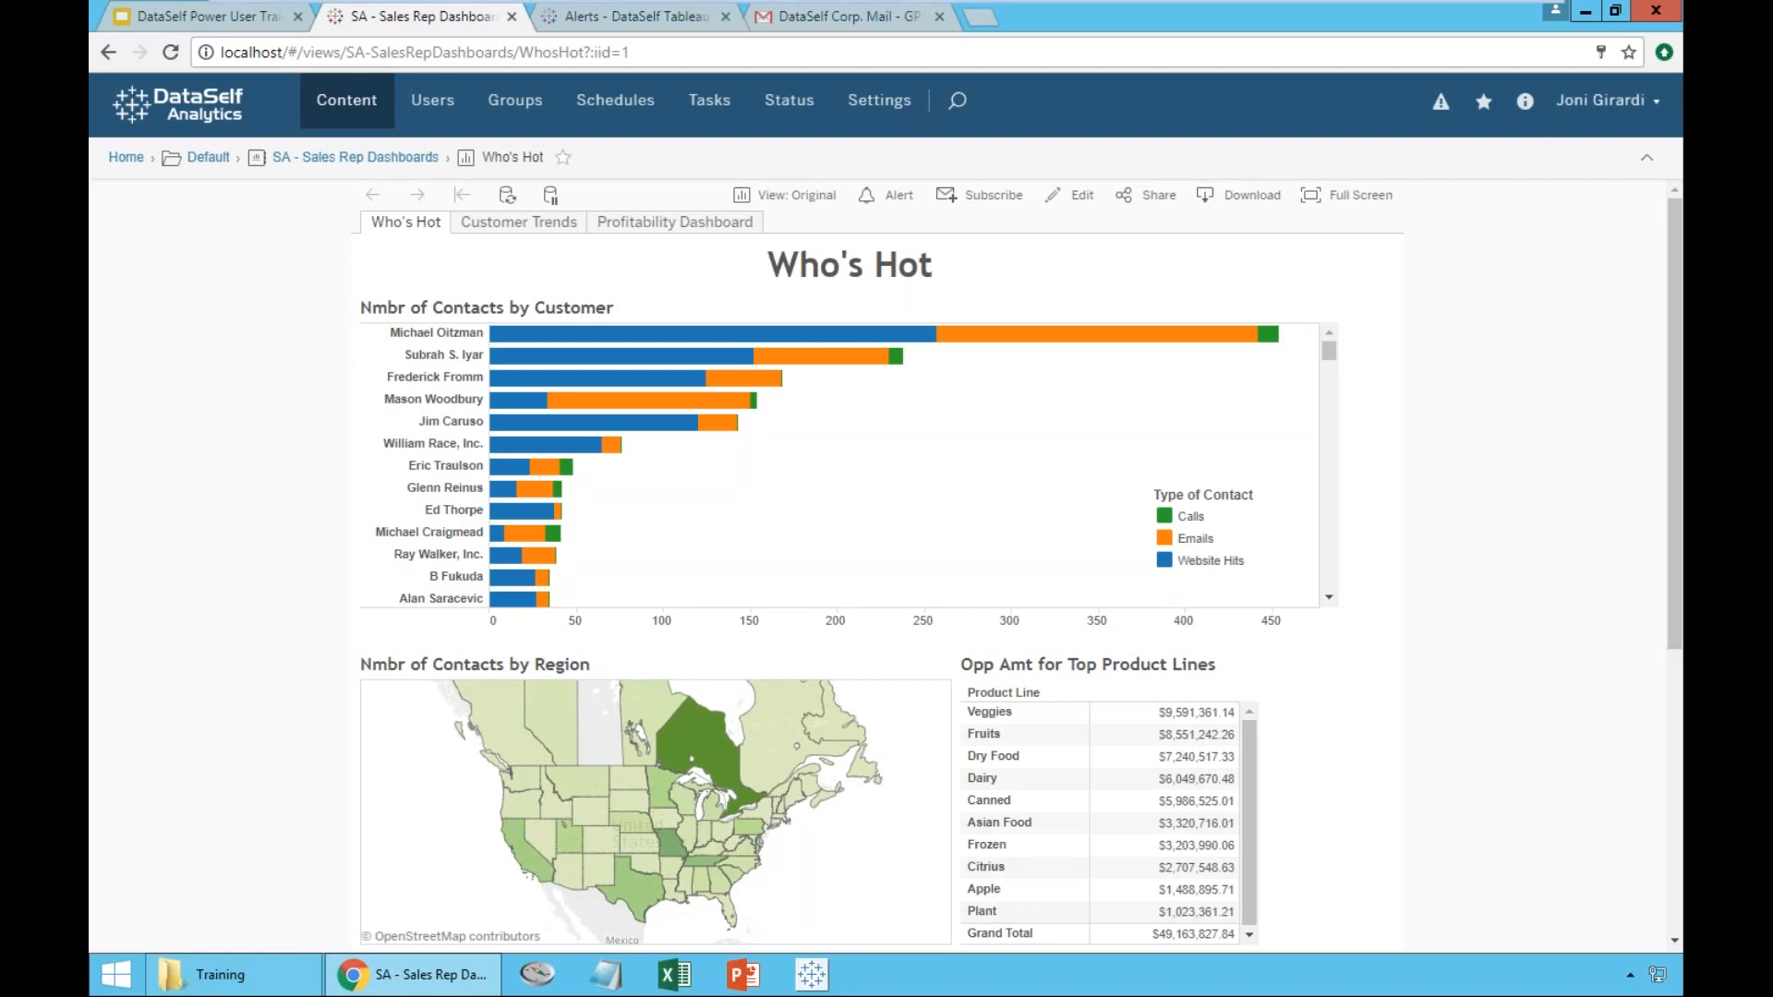
# - Look at the account's start-page options and the server's Home project list, and return to the Who's Hot view
pyautogui.click(1659, 106)
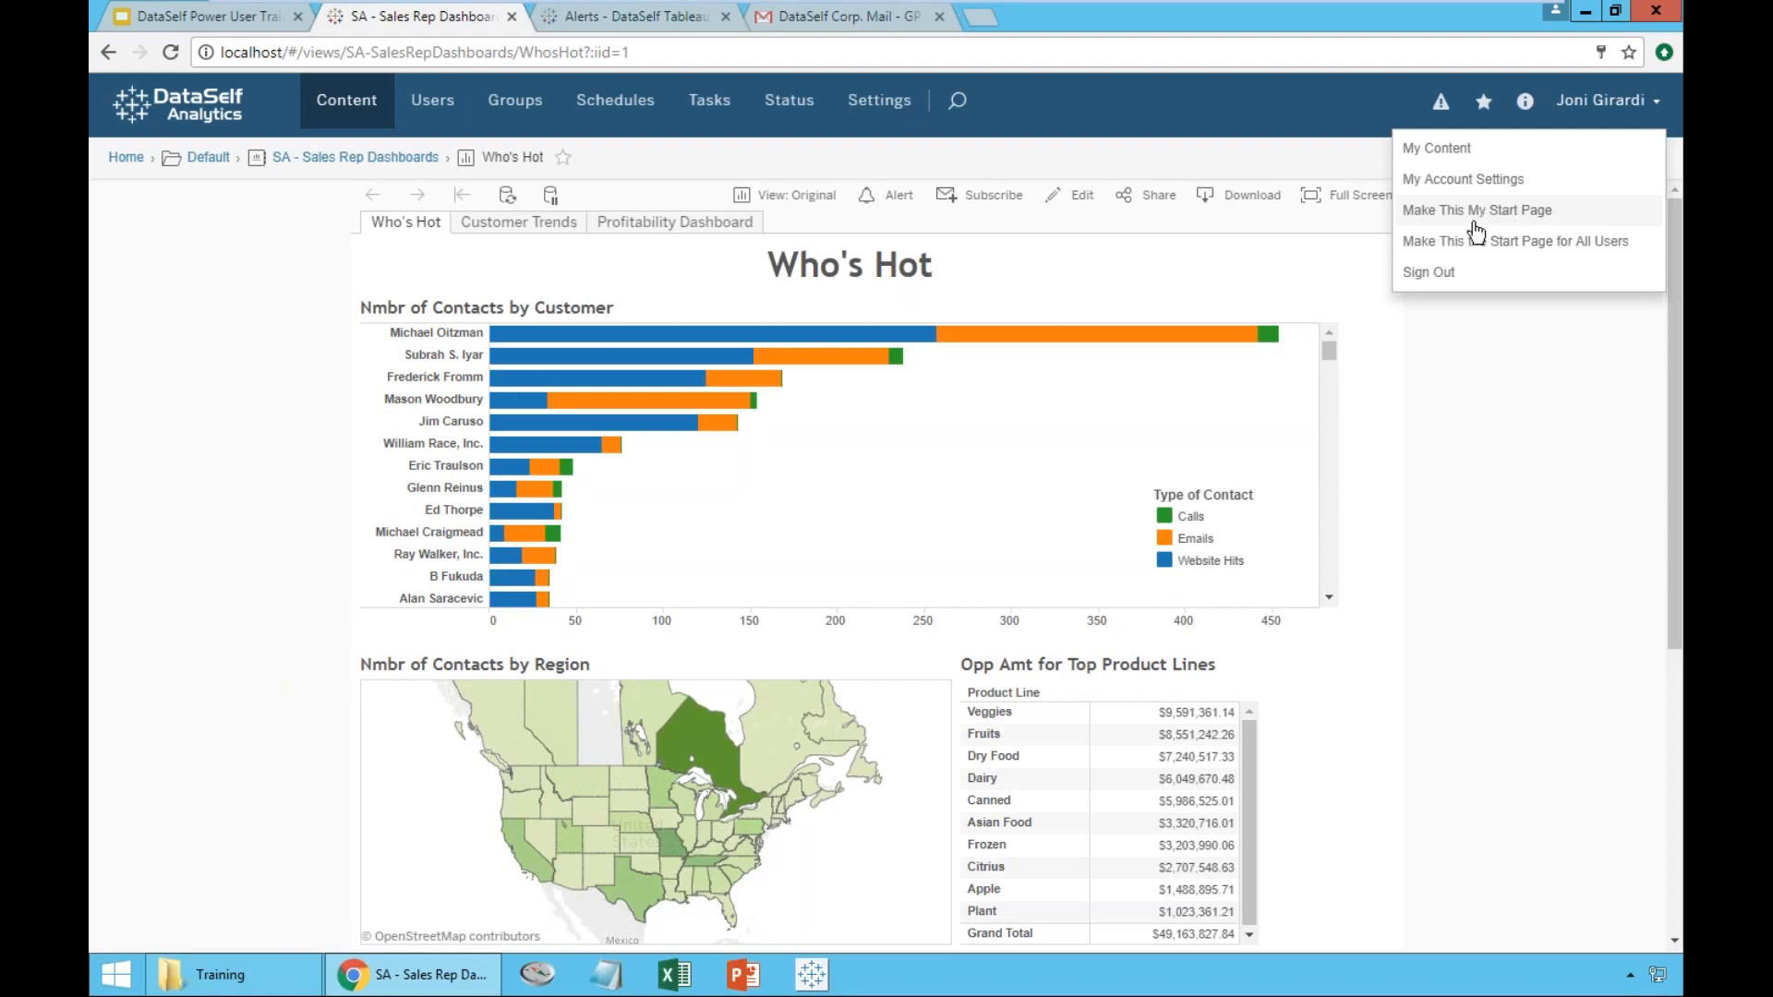
pyautogui.click(1535, 471)
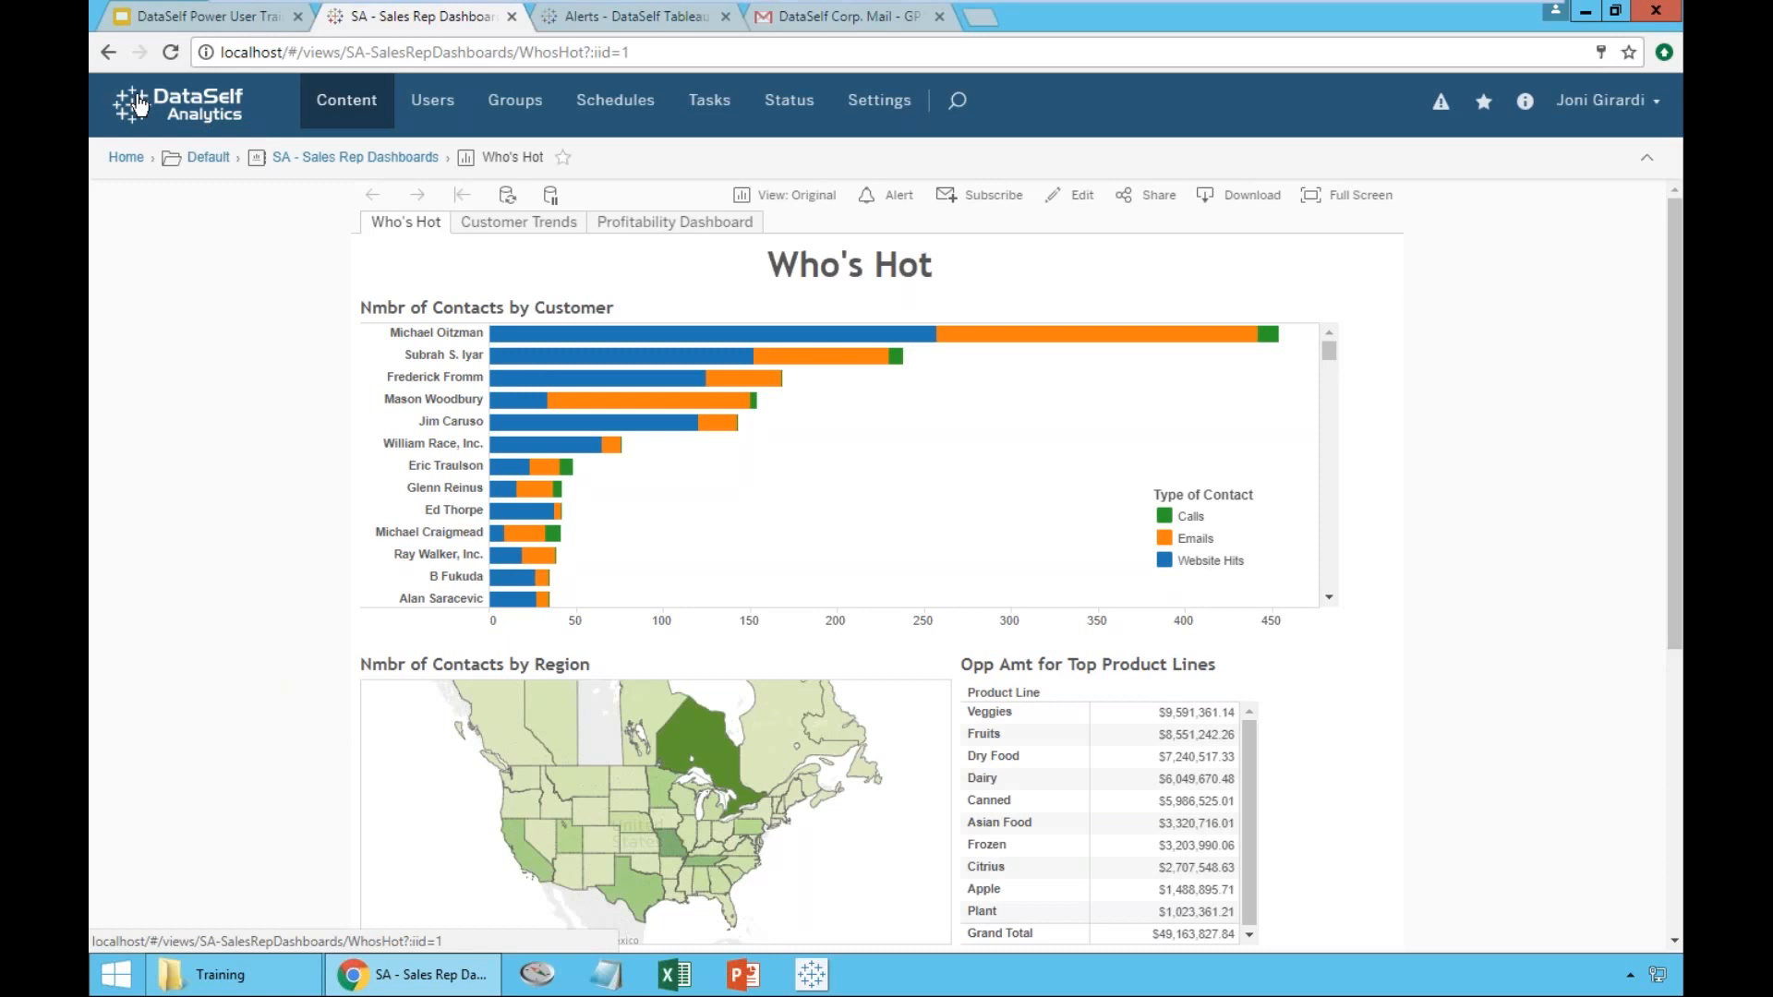
pyautogui.click(129, 159)
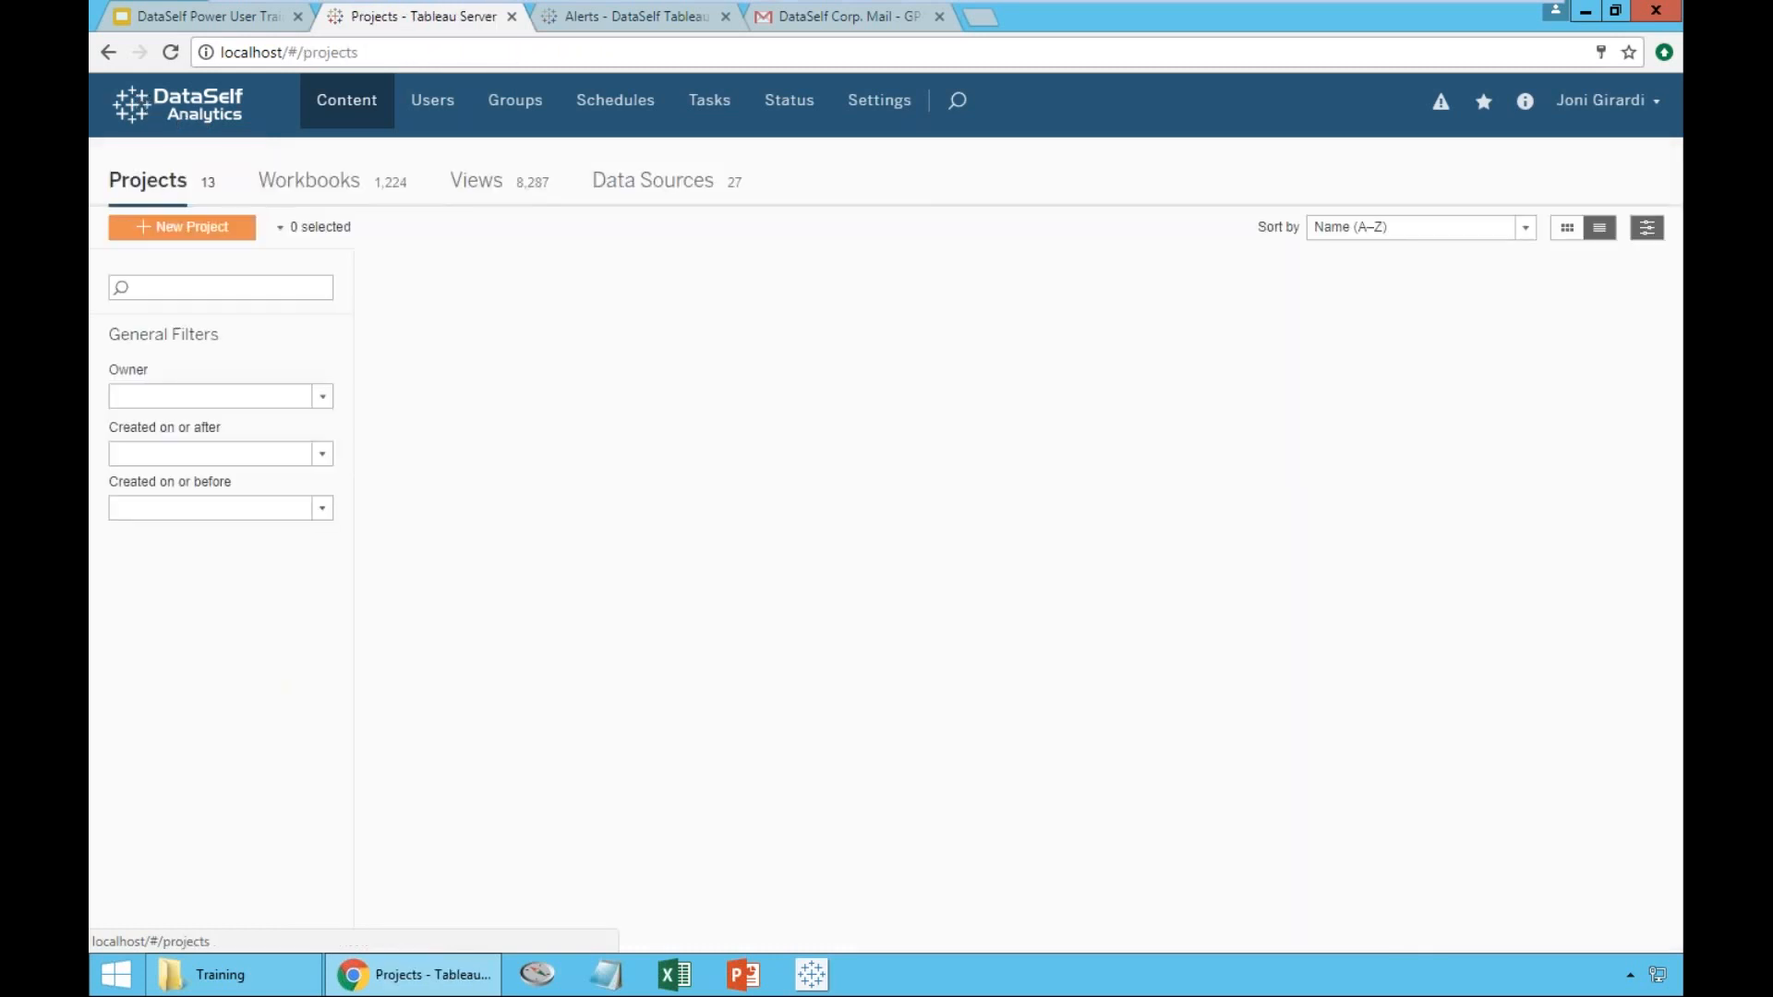
pyautogui.click(108, 52)
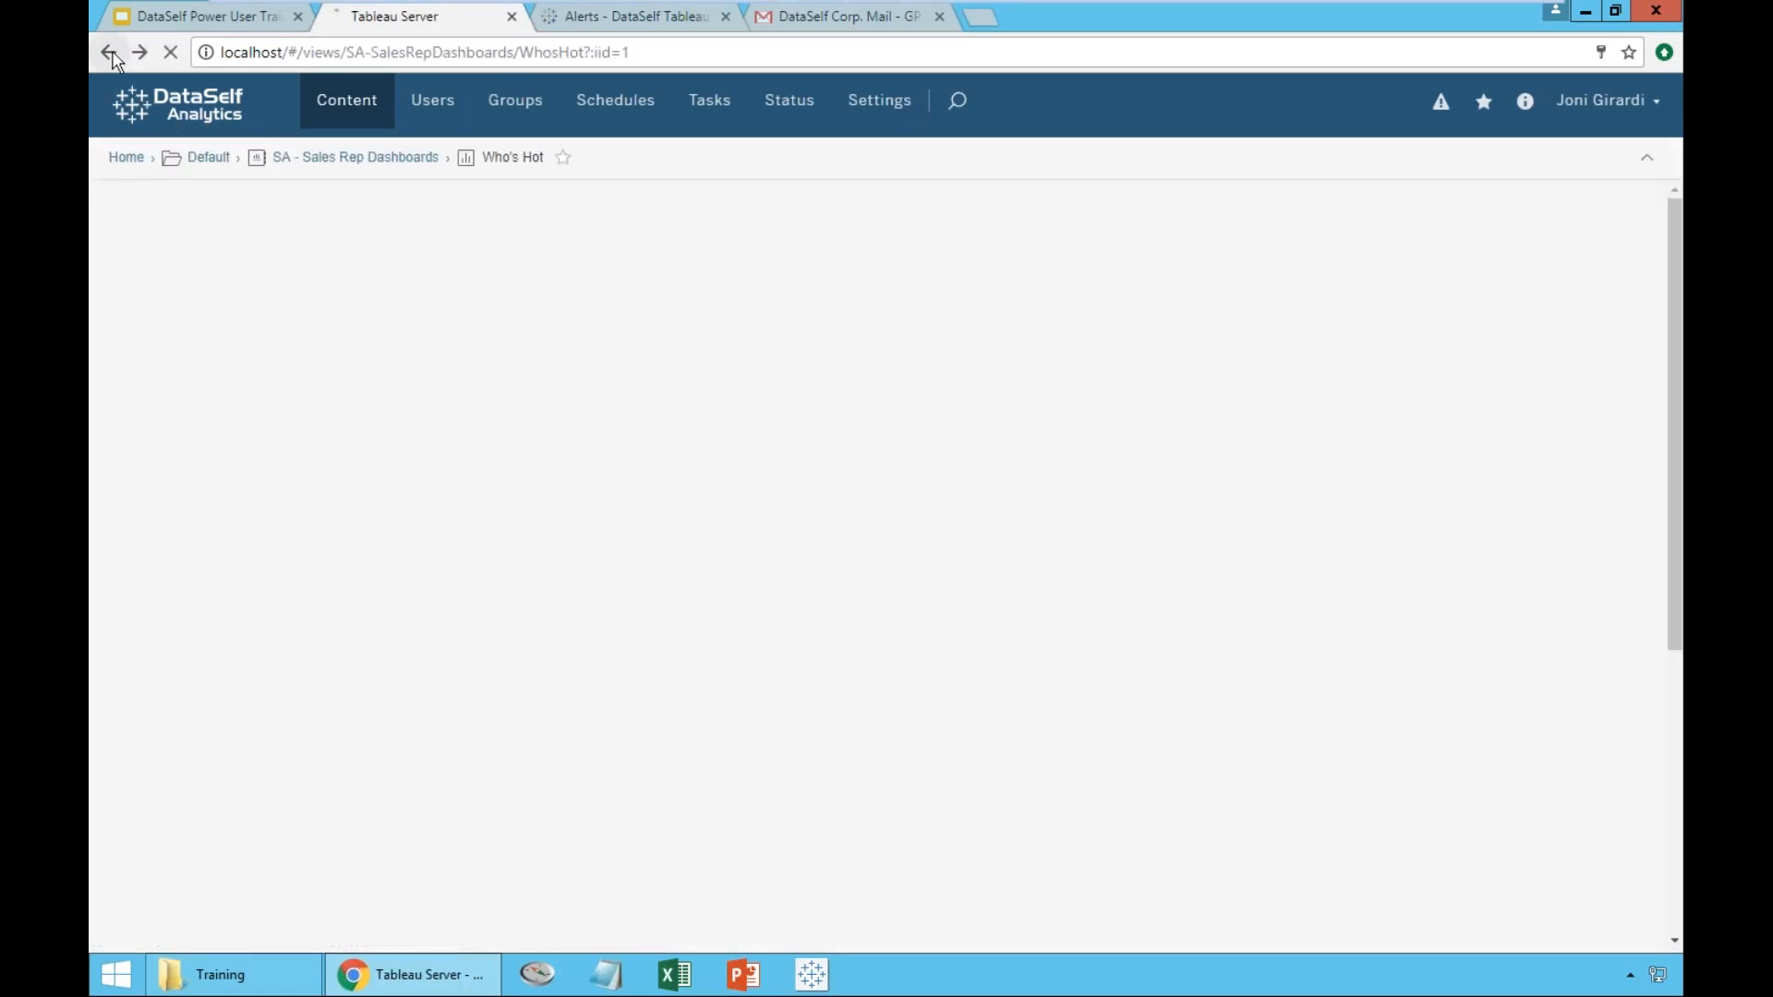
# - Open the server's list of published data sources and sort it by name in ascending order
pyautogui.click(129, 159)
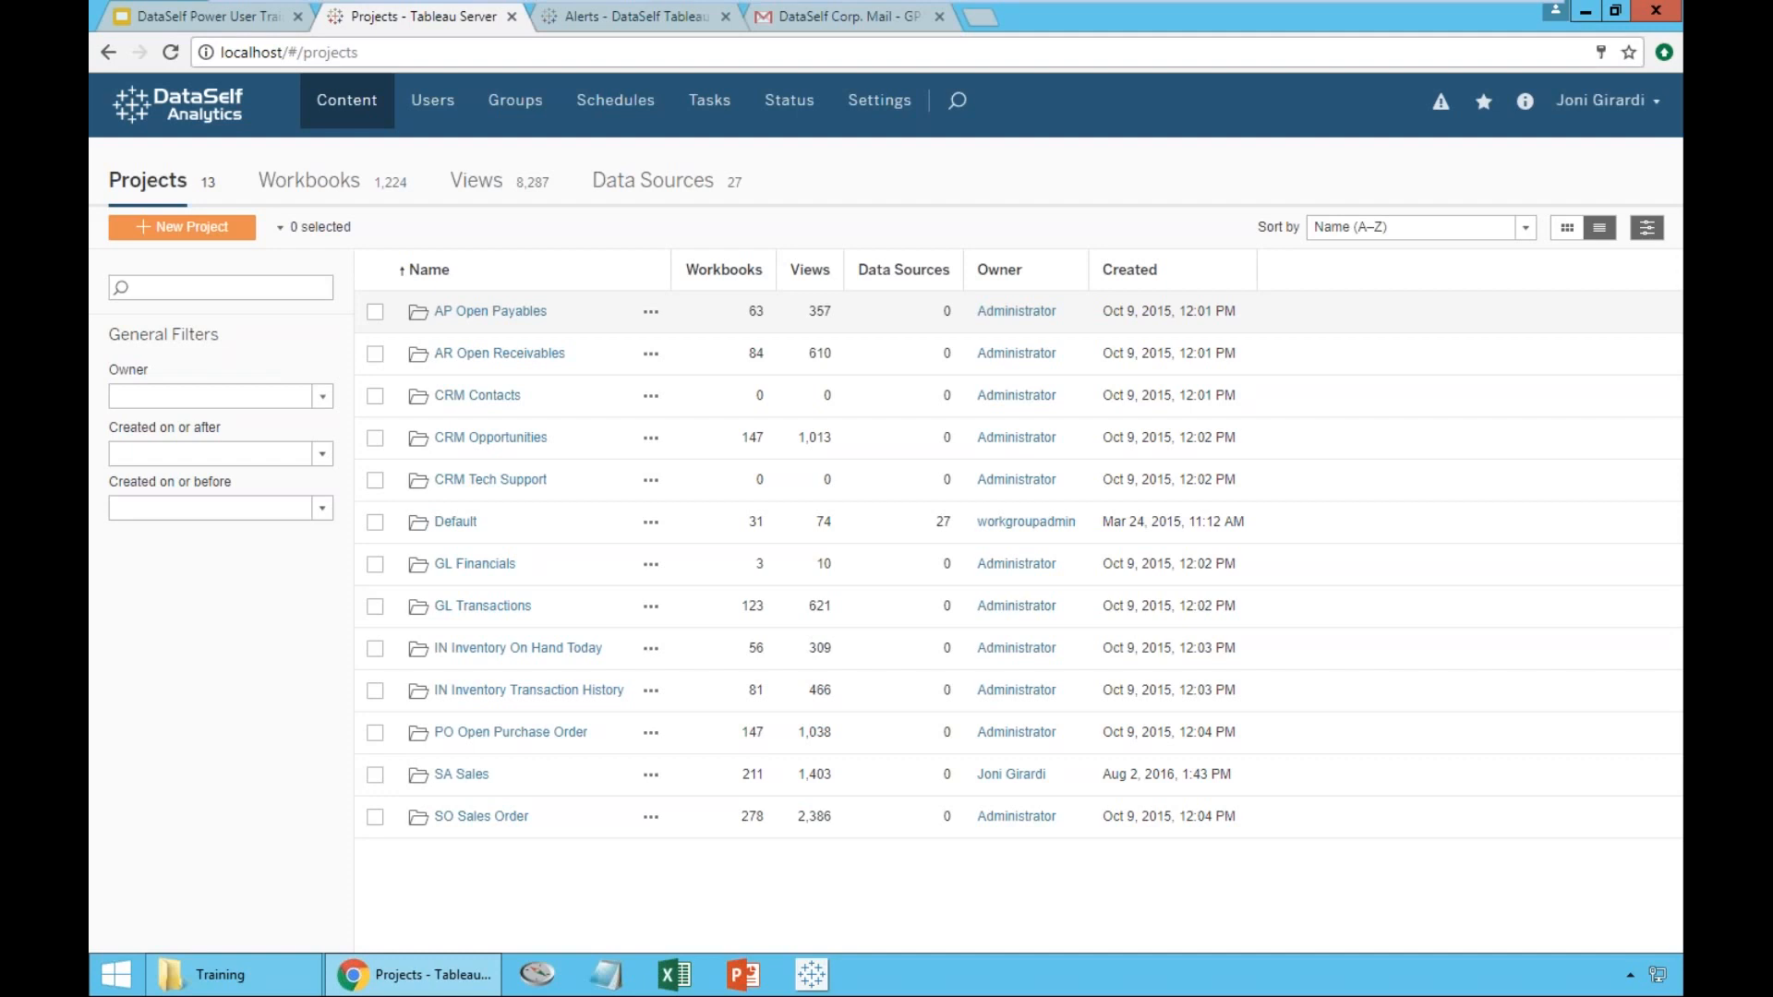
pyautogui.click(661, 194)
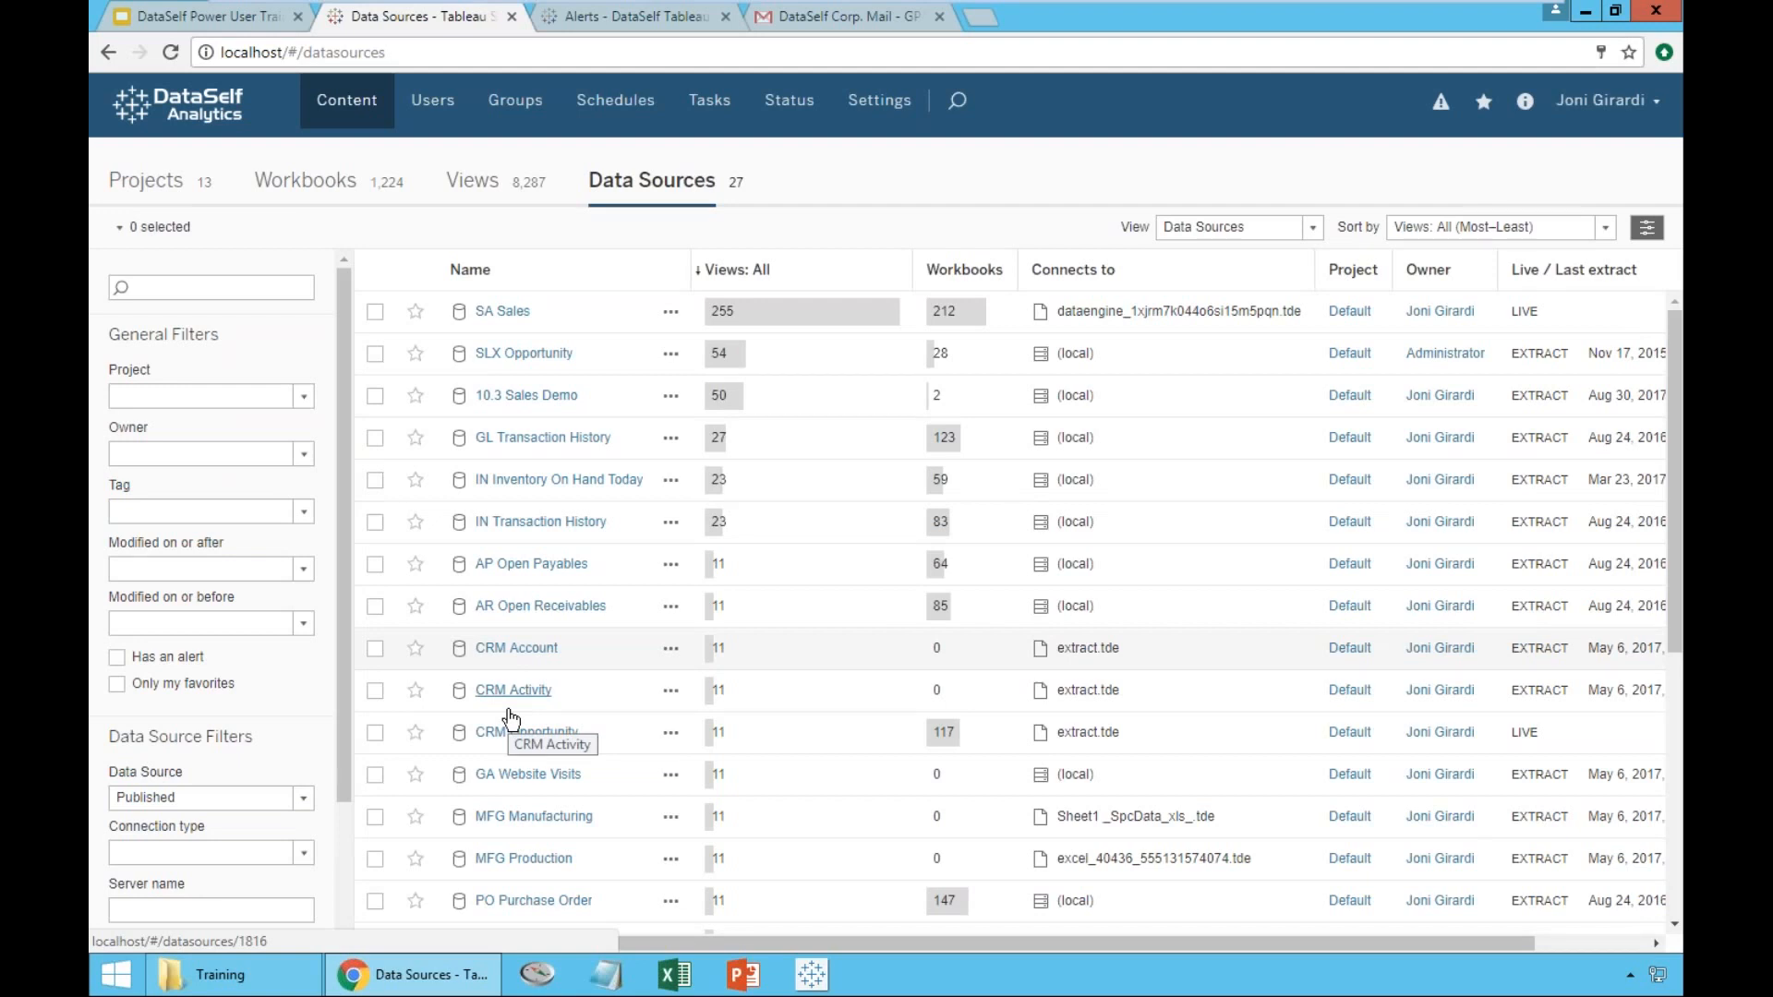
pyautogui.click(472, 277)
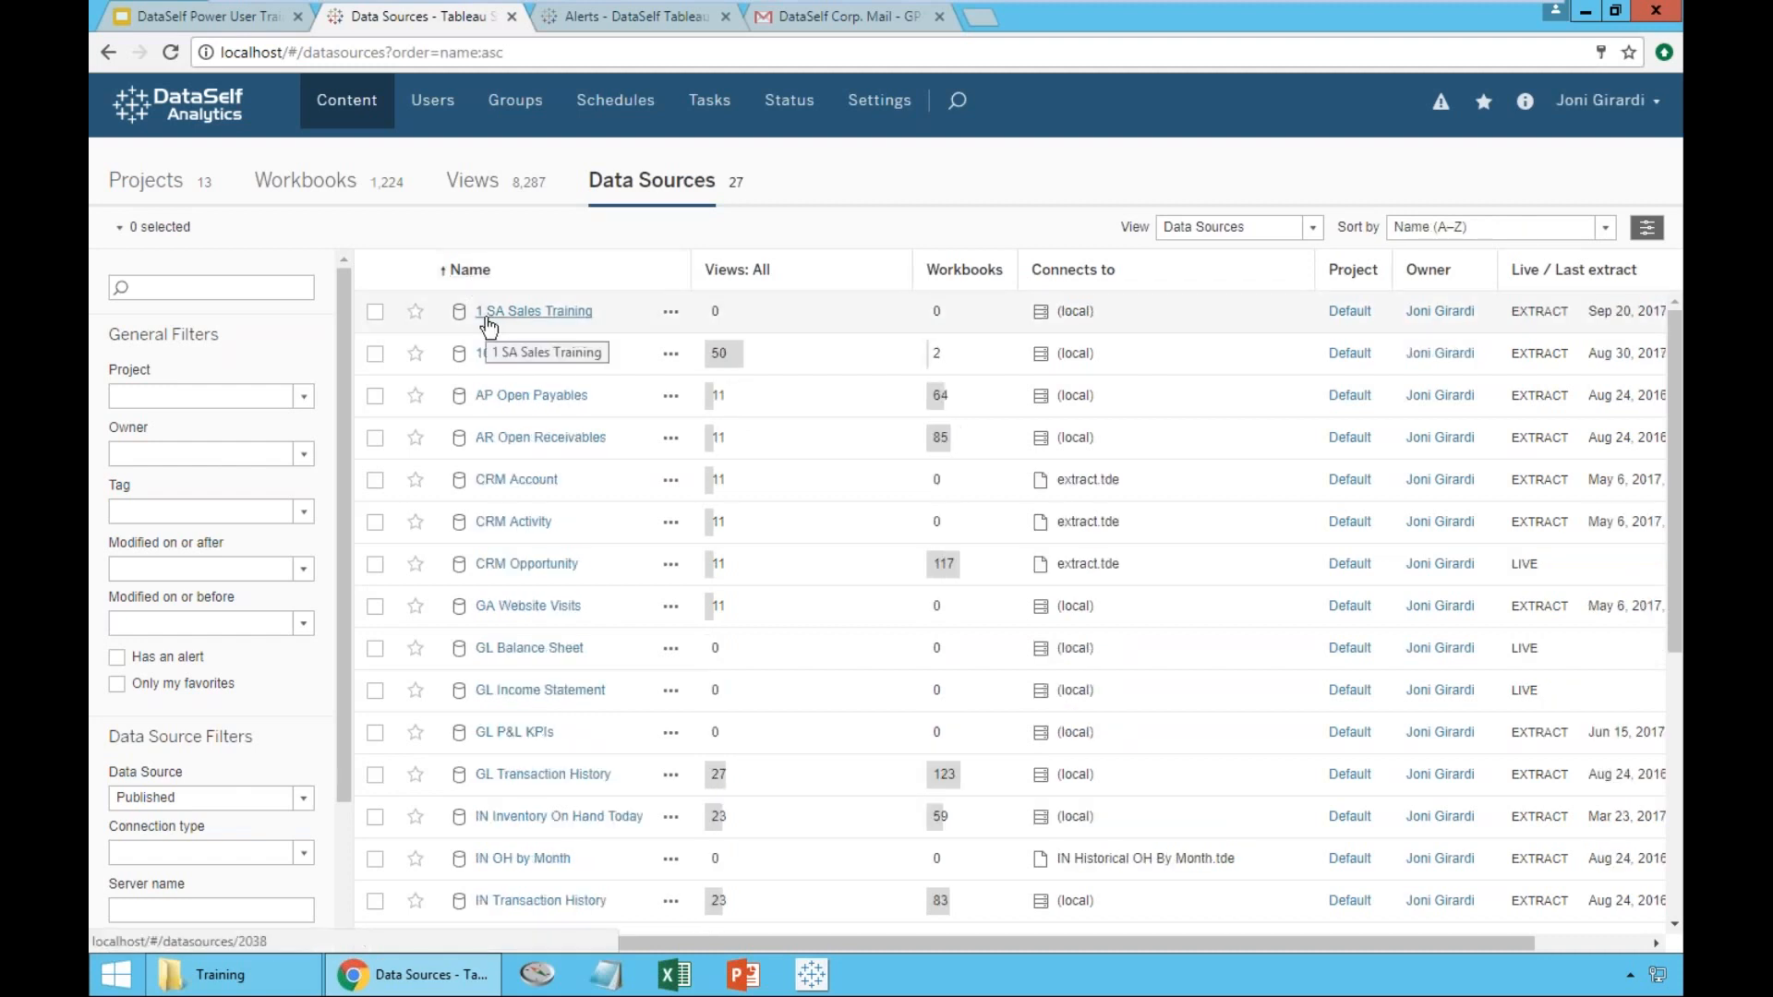
# - Create a new workbook from the 1 SA Sales Training data source
pyautogui.click(219, 974)
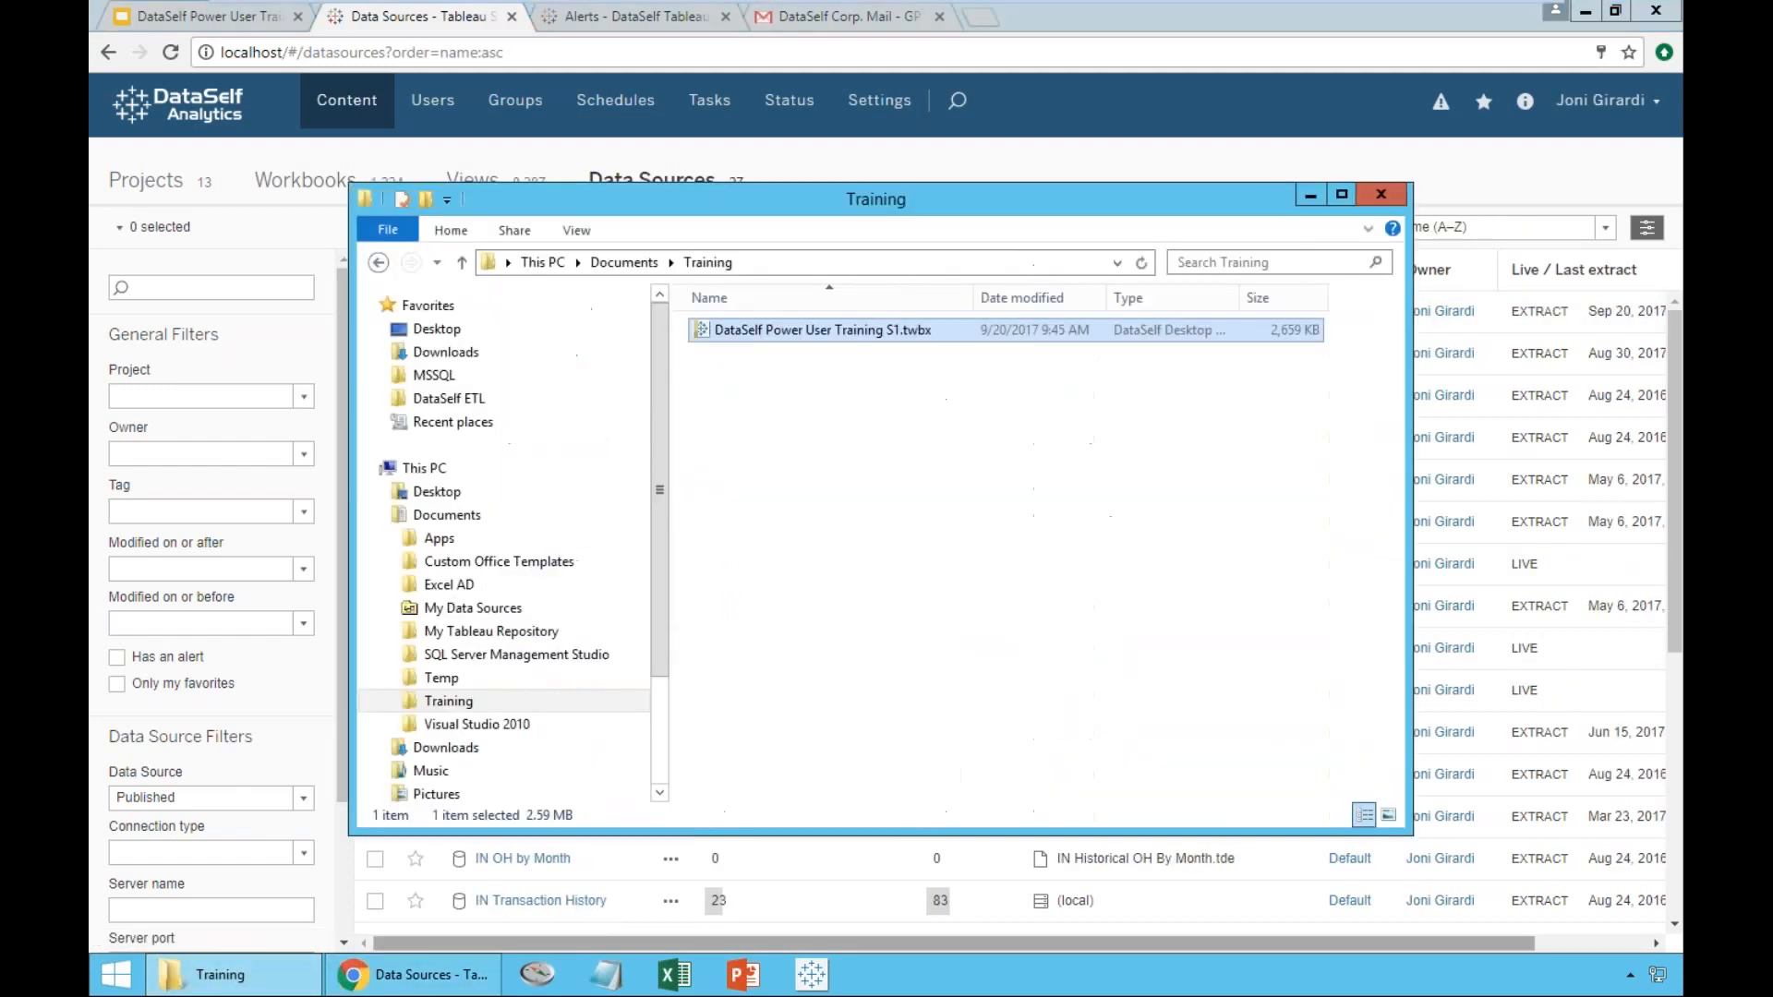
pyautogui.click(1310, 195)
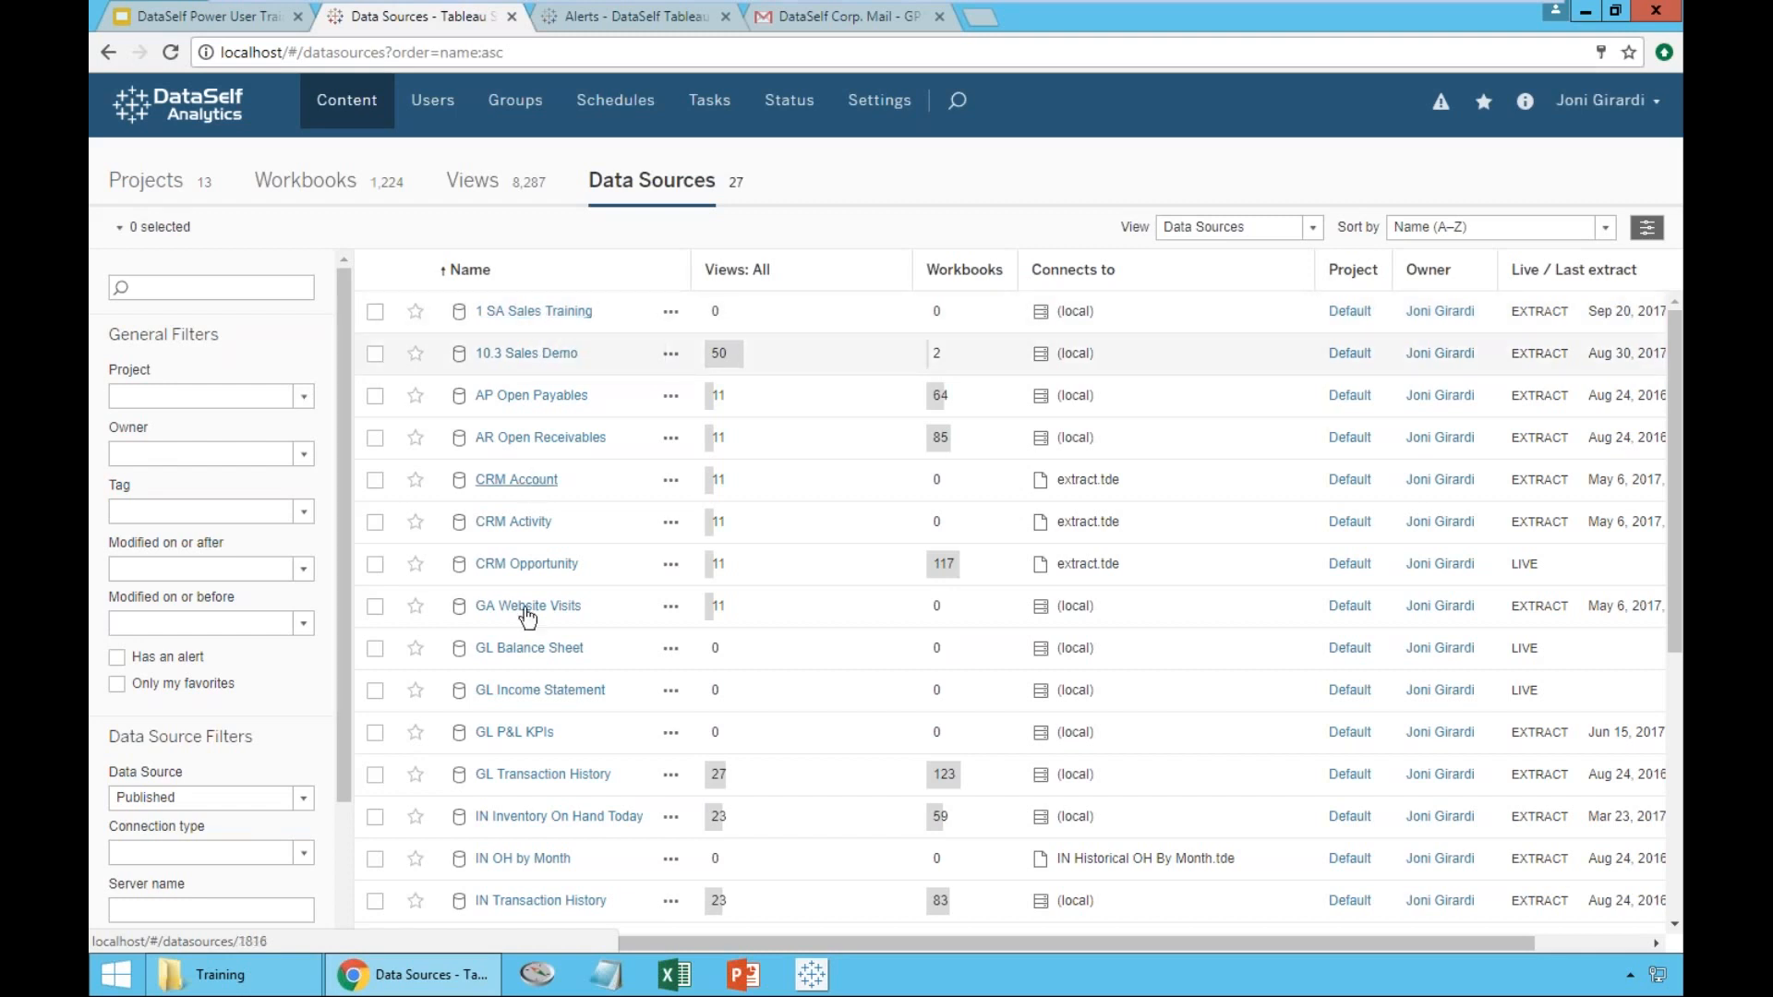
pyautogui.click(672, 314)
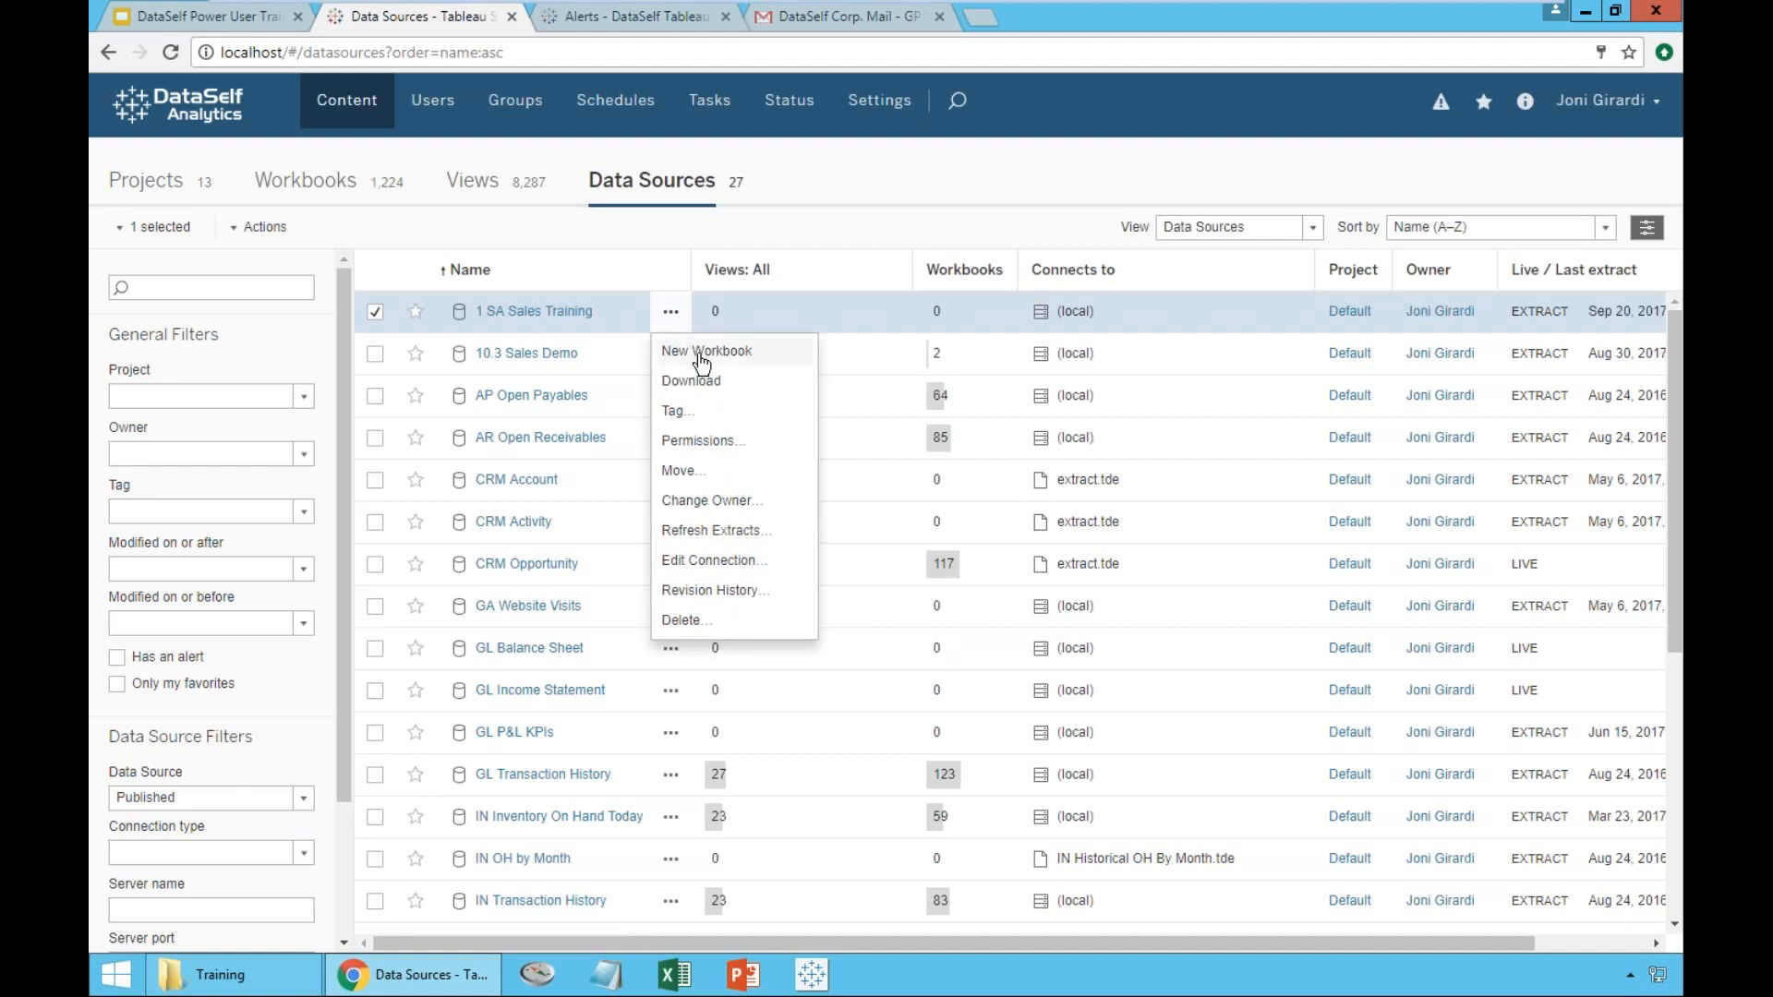
pyautogui.click(702, 357)
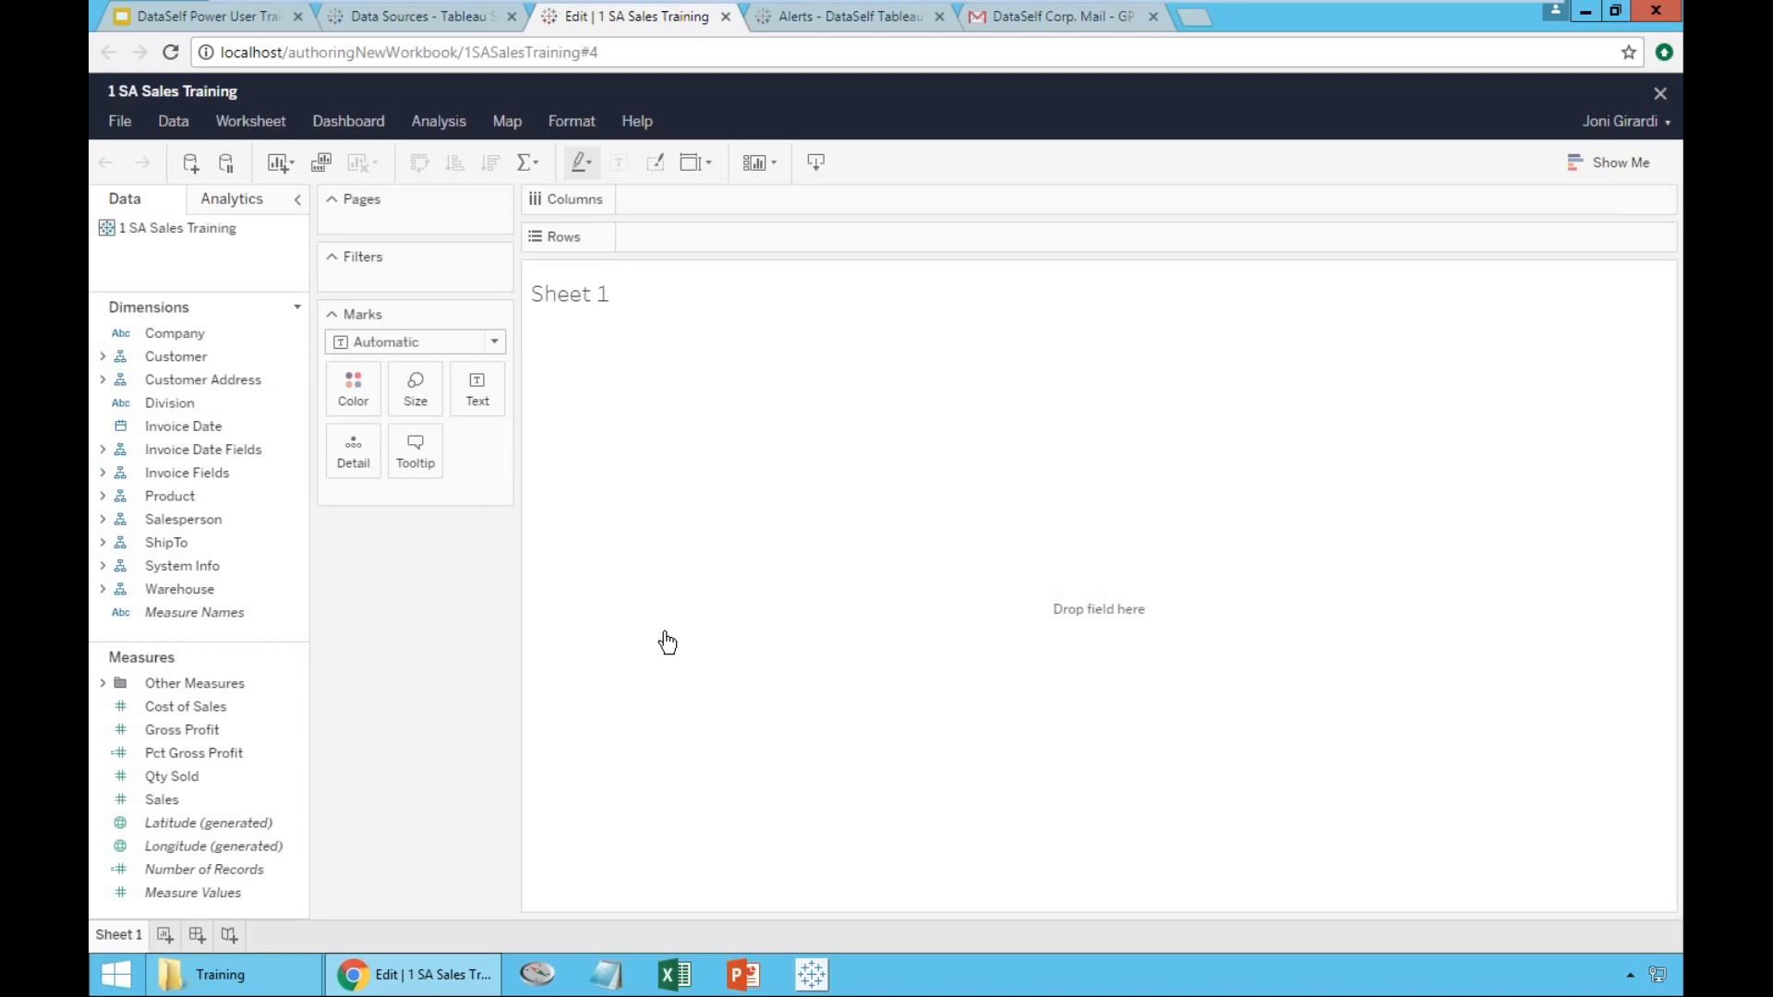
# - Enlarge the area for the field lists and expand the Customer hierarchy so that its full field names fit
pyautogui.moveTo(217, 294); pyautogui.dragTo(217, 245)
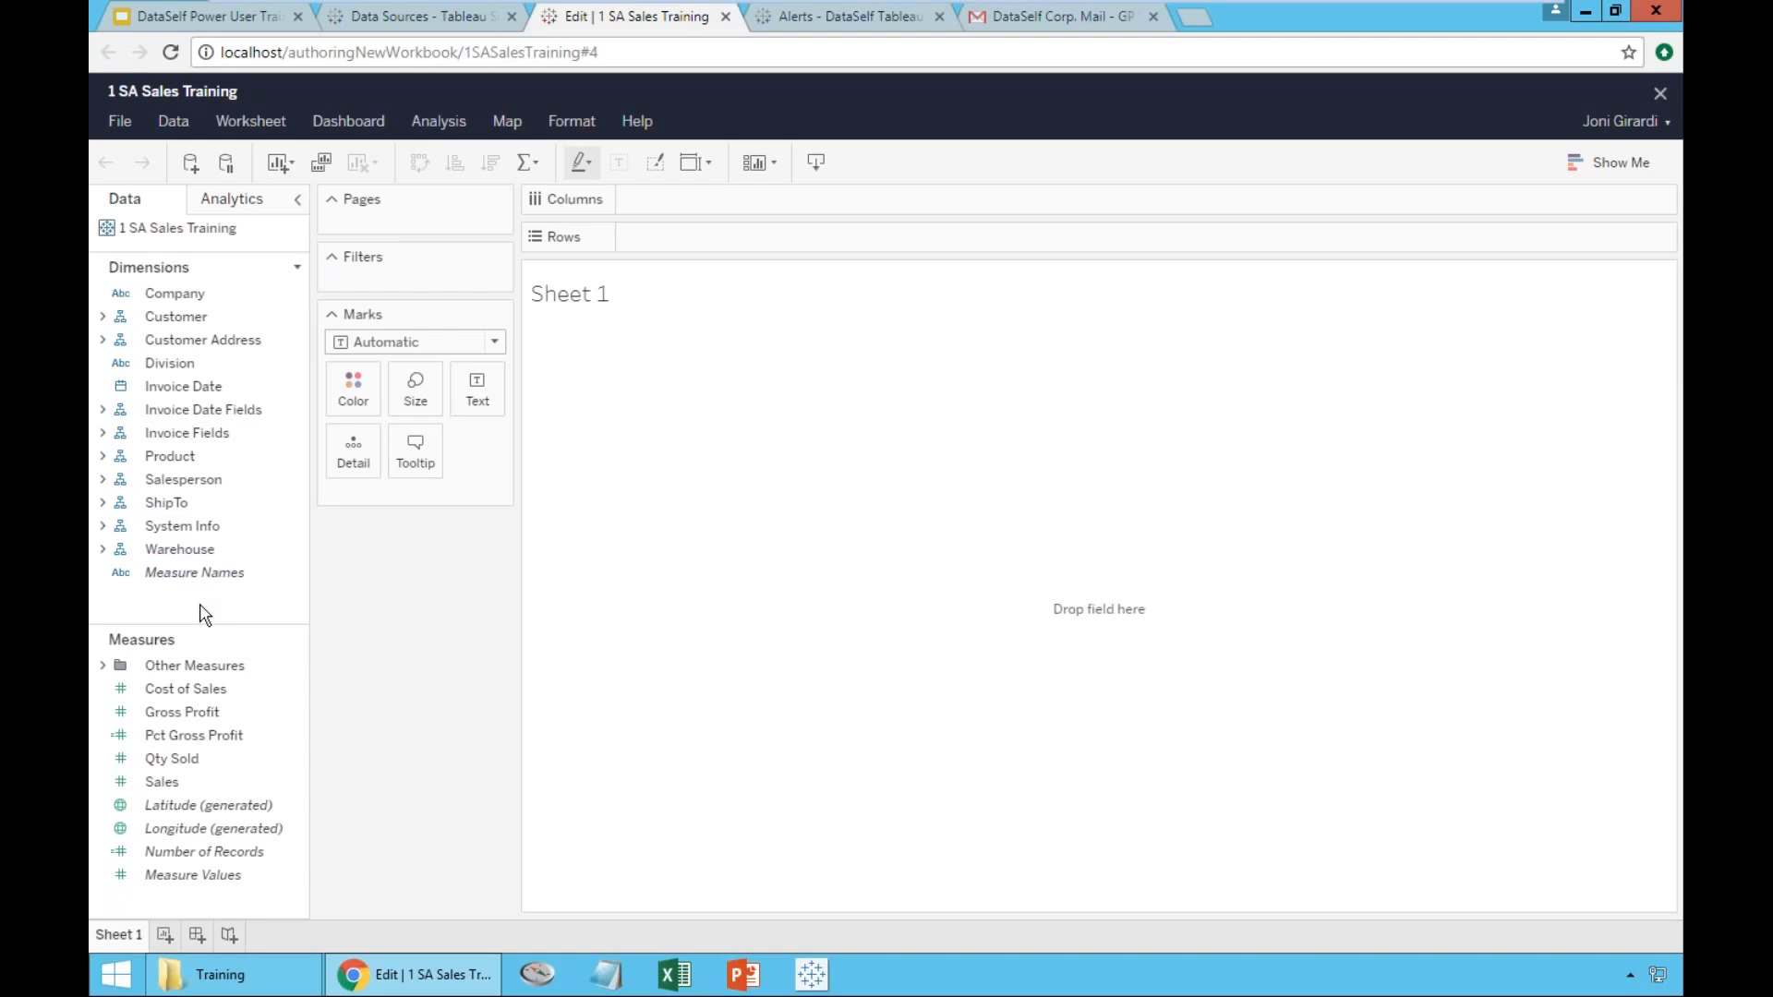
pyautogui.click(185, 293)
pyautogui.click(231, 736)
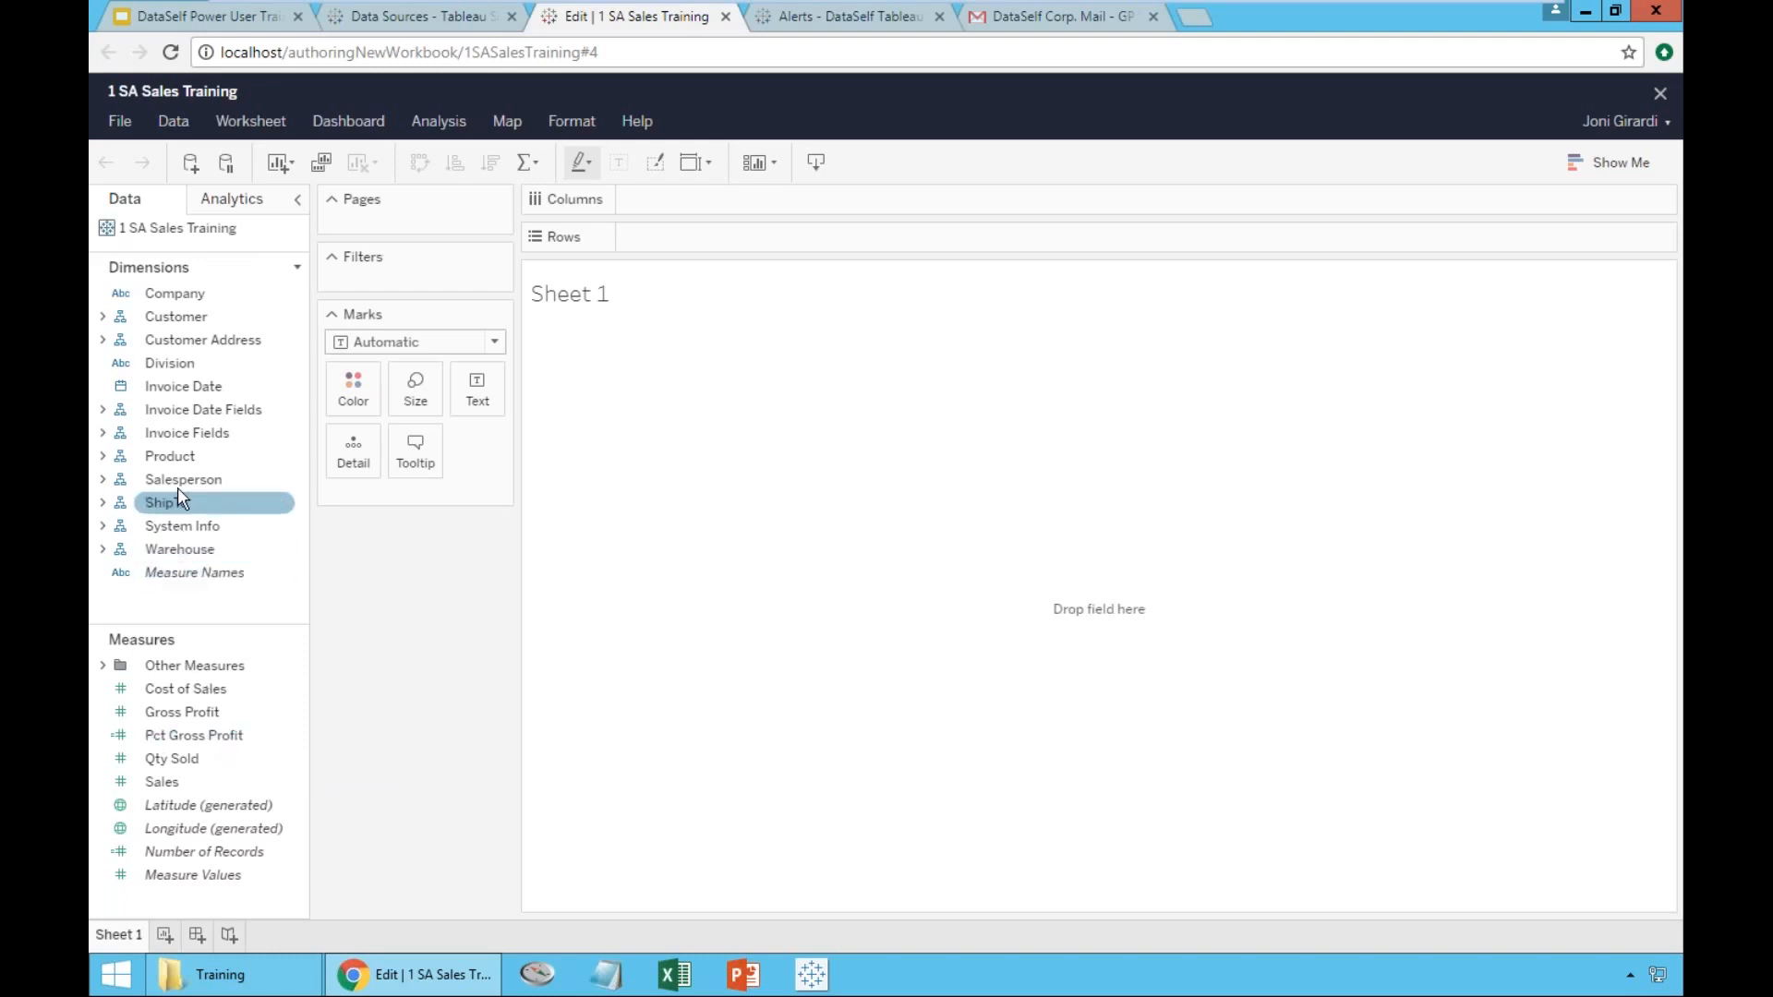
pyautogui.moveTo(181, 489)
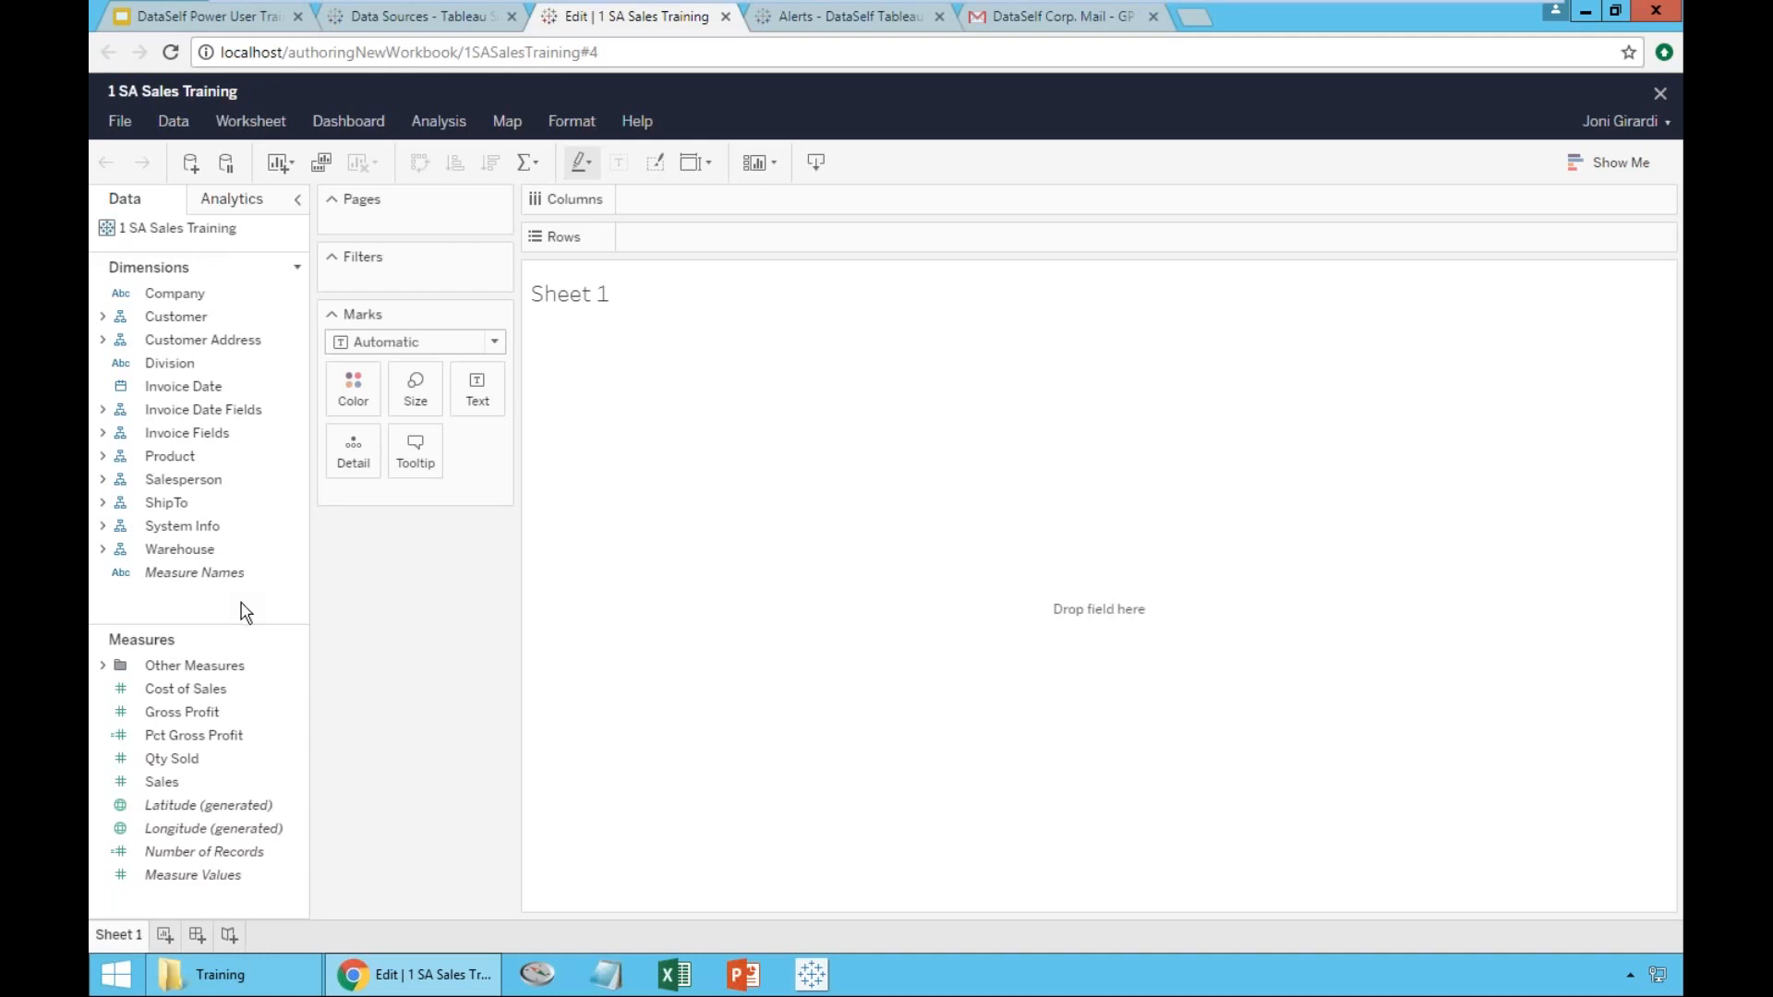
pyautogui.click(102, 317)
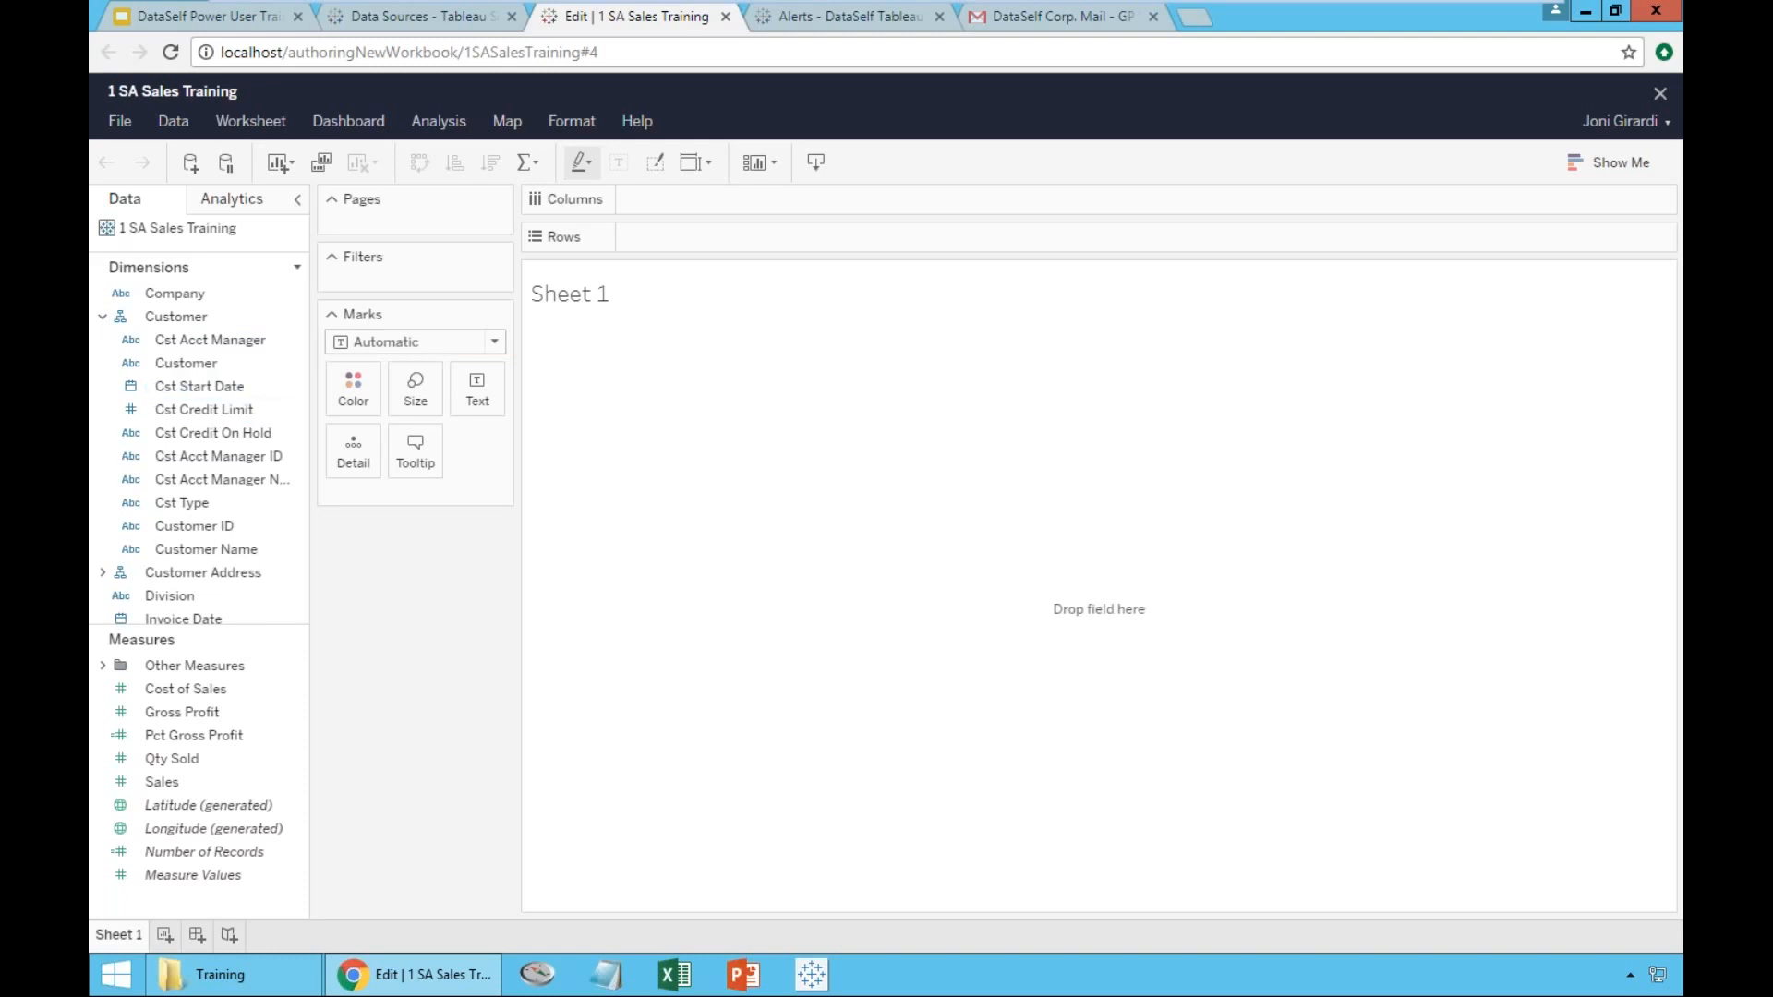
pyautogui.moveTo(310, 384); pyautogui.dragTo(335, 384)
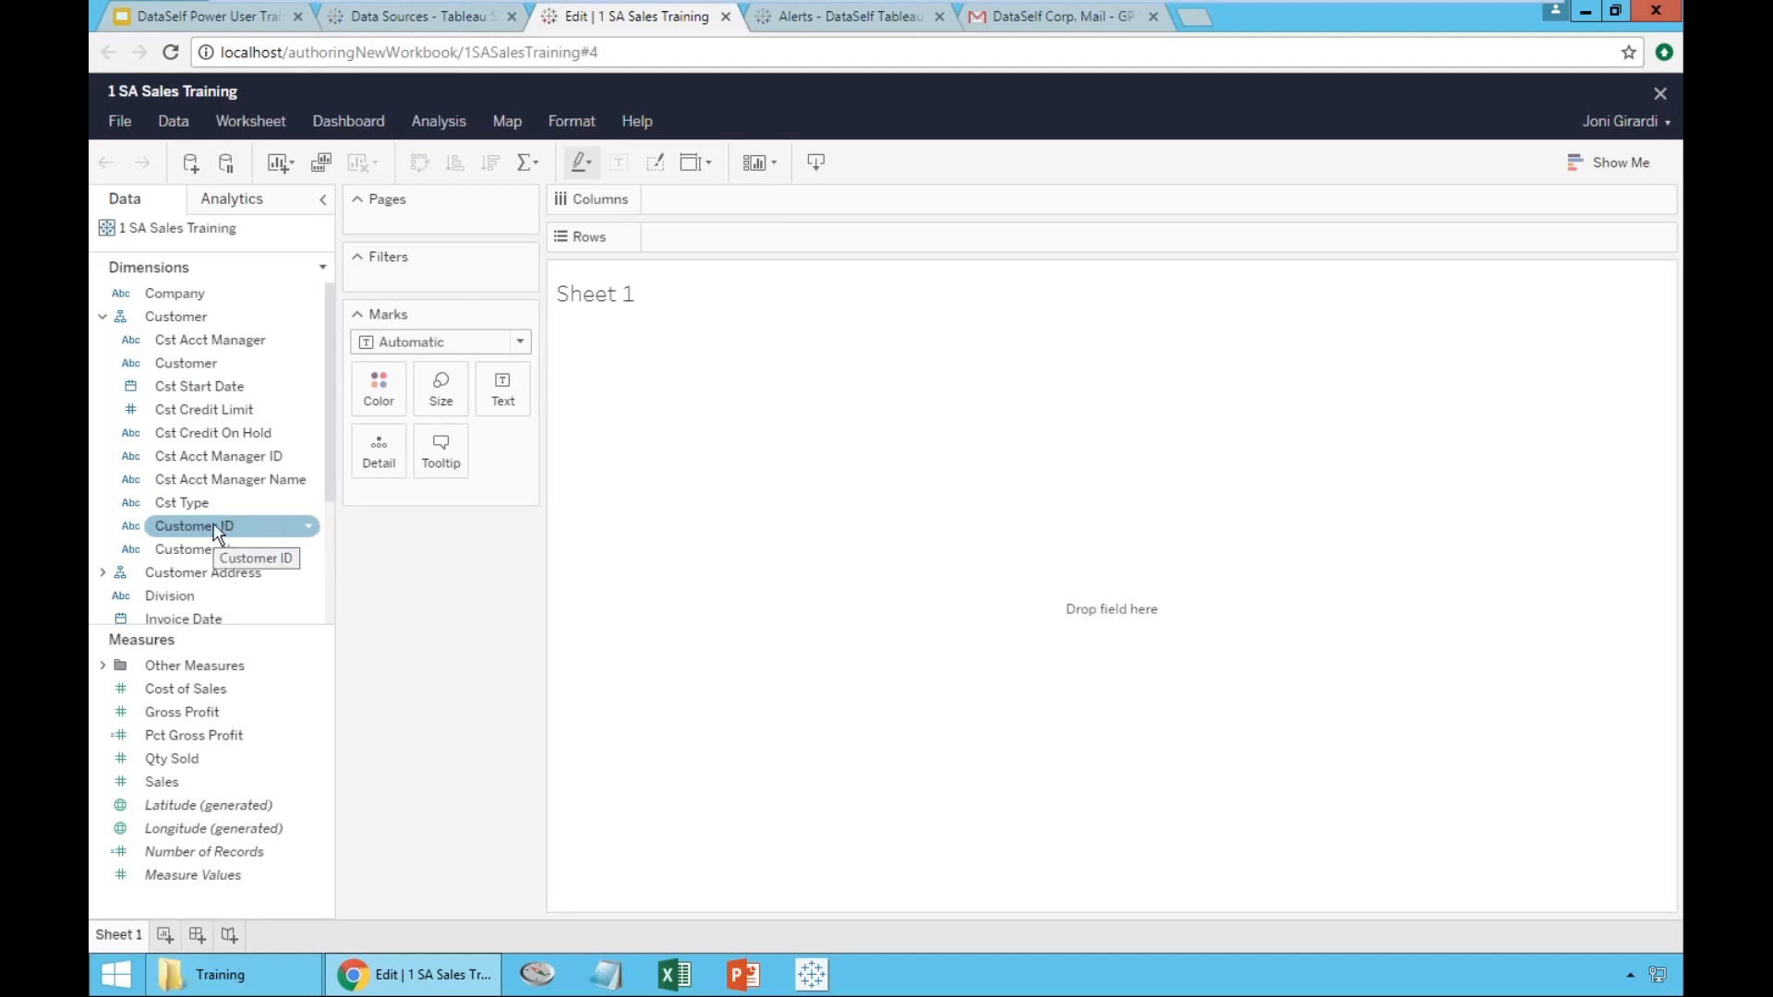
# - Place the Customer ID dimension on Rows in Sheet 1, and try undoing and redoing that placement
pyautogui.moveTo(183, 533); pyautogui.dragTo(695, 236)
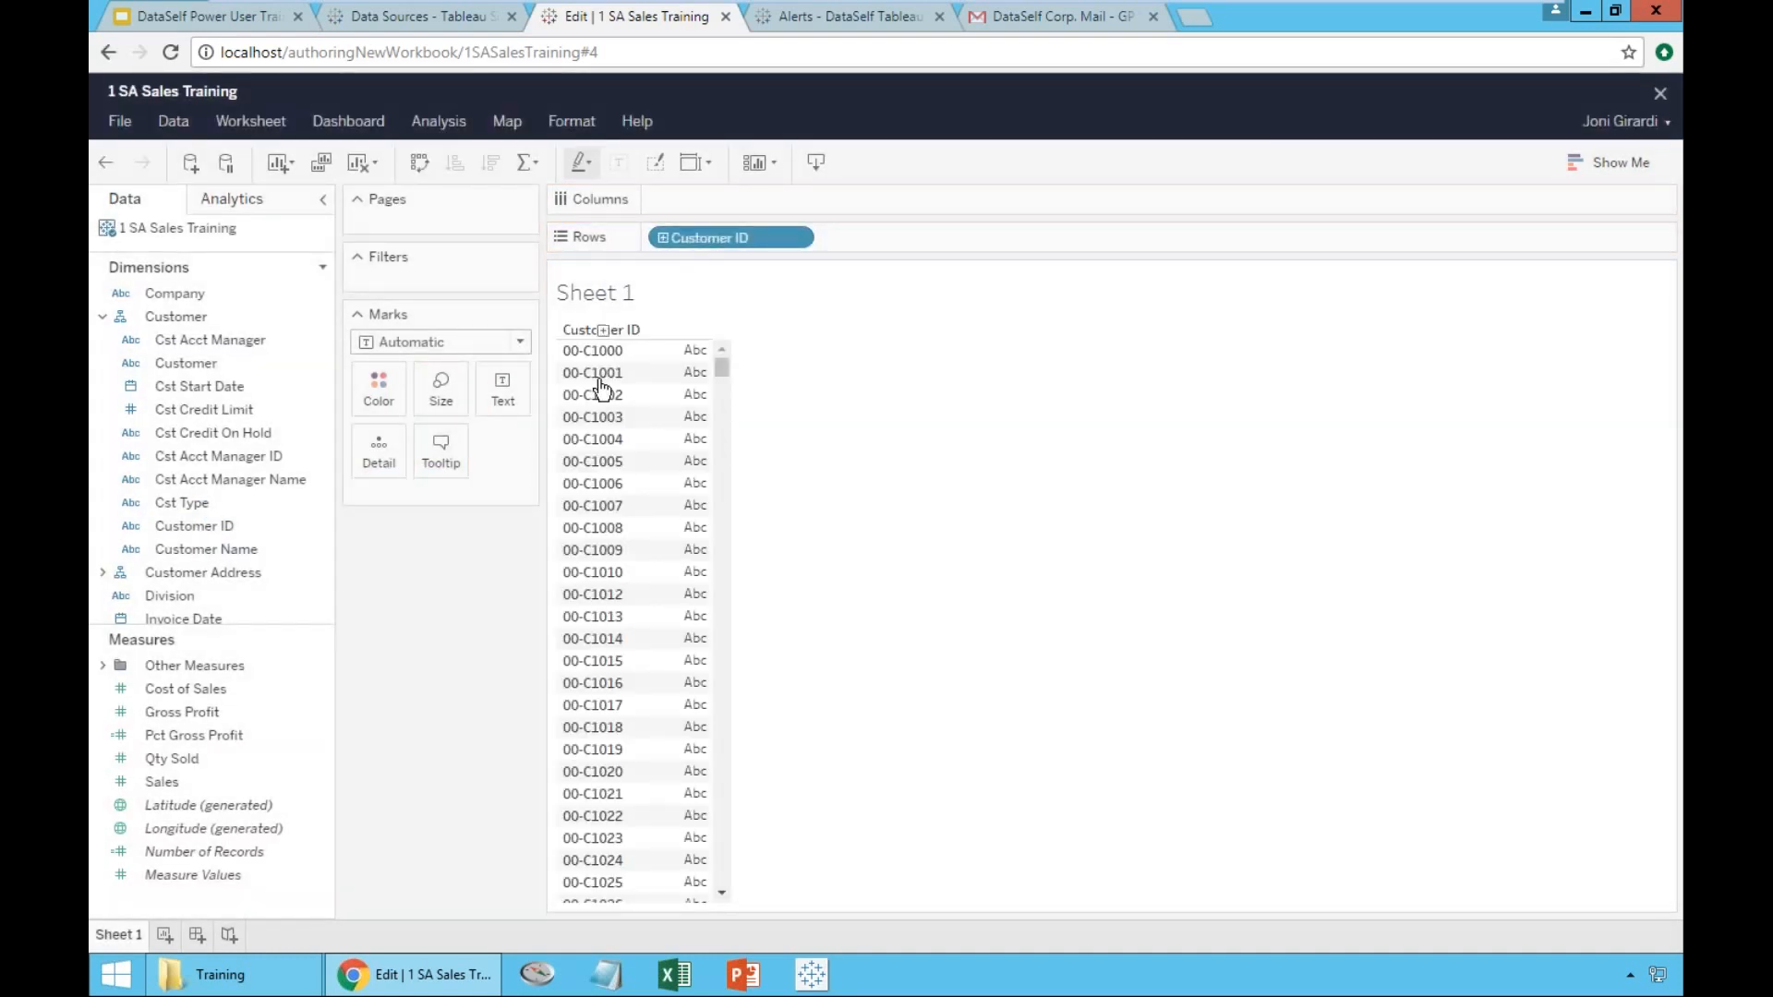
pyautogui.moveTo(728, 369)
pyautogui.mouseDown()
pyautogui.moveTo(727, 546)
pyautogui.moveTo(736, 379)
pyautogui.mouseUp()
pyautogui.click(105, 163)
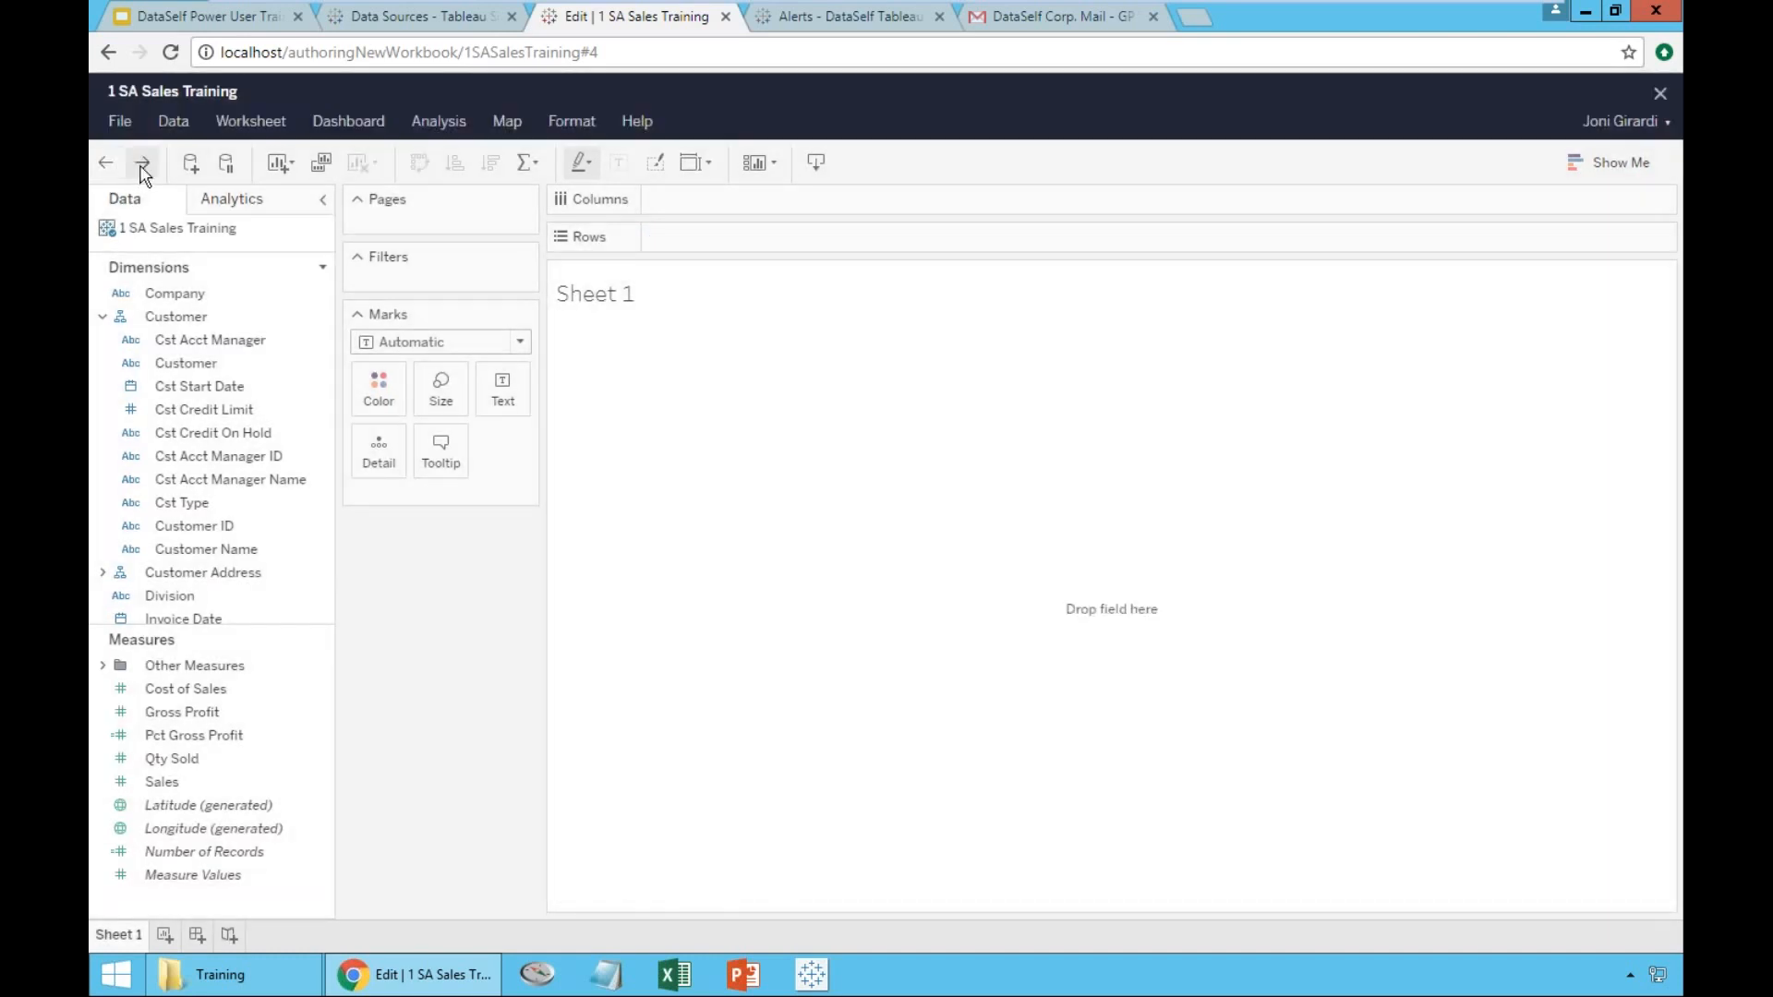
pyautogui.click(146, 164)
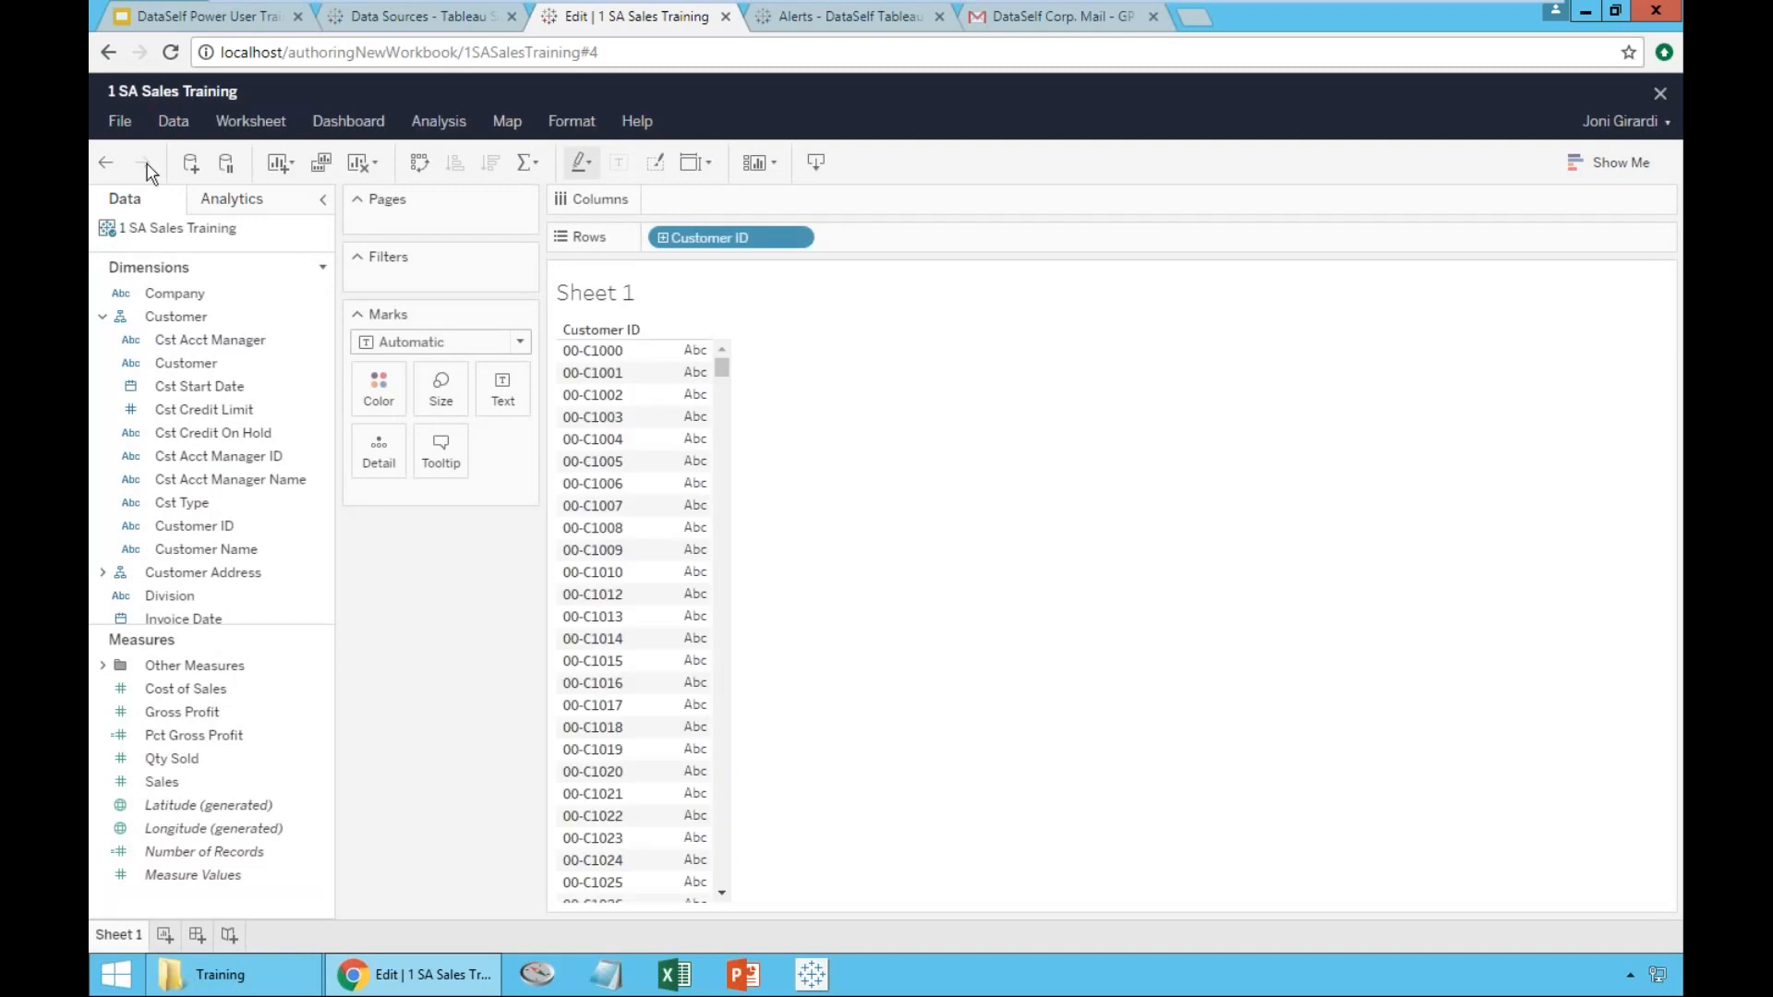
# - Undo the Customer ID placement on Rows, and try Customer Name there before undoing that placement as well
pyautogui.click(100, 163)
pyautogui.click(183, 367)
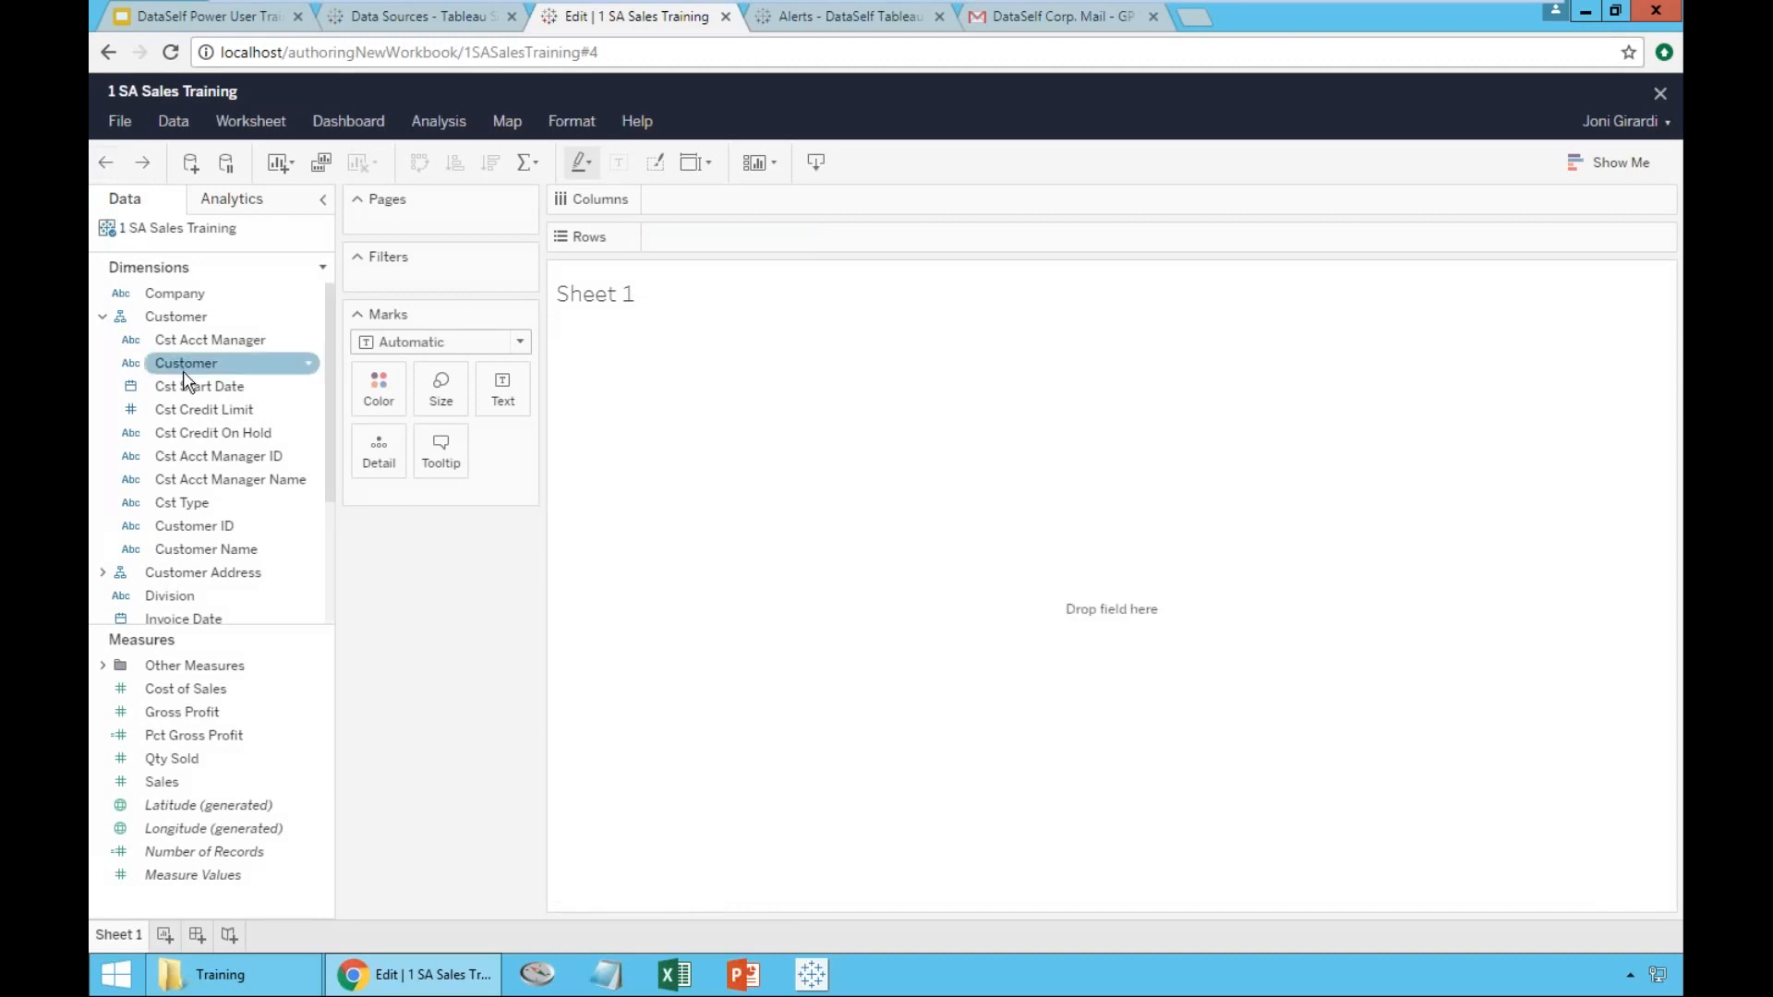
pyautogui.moveTo(198, 552); pyautogui.dragTo(720, 243)
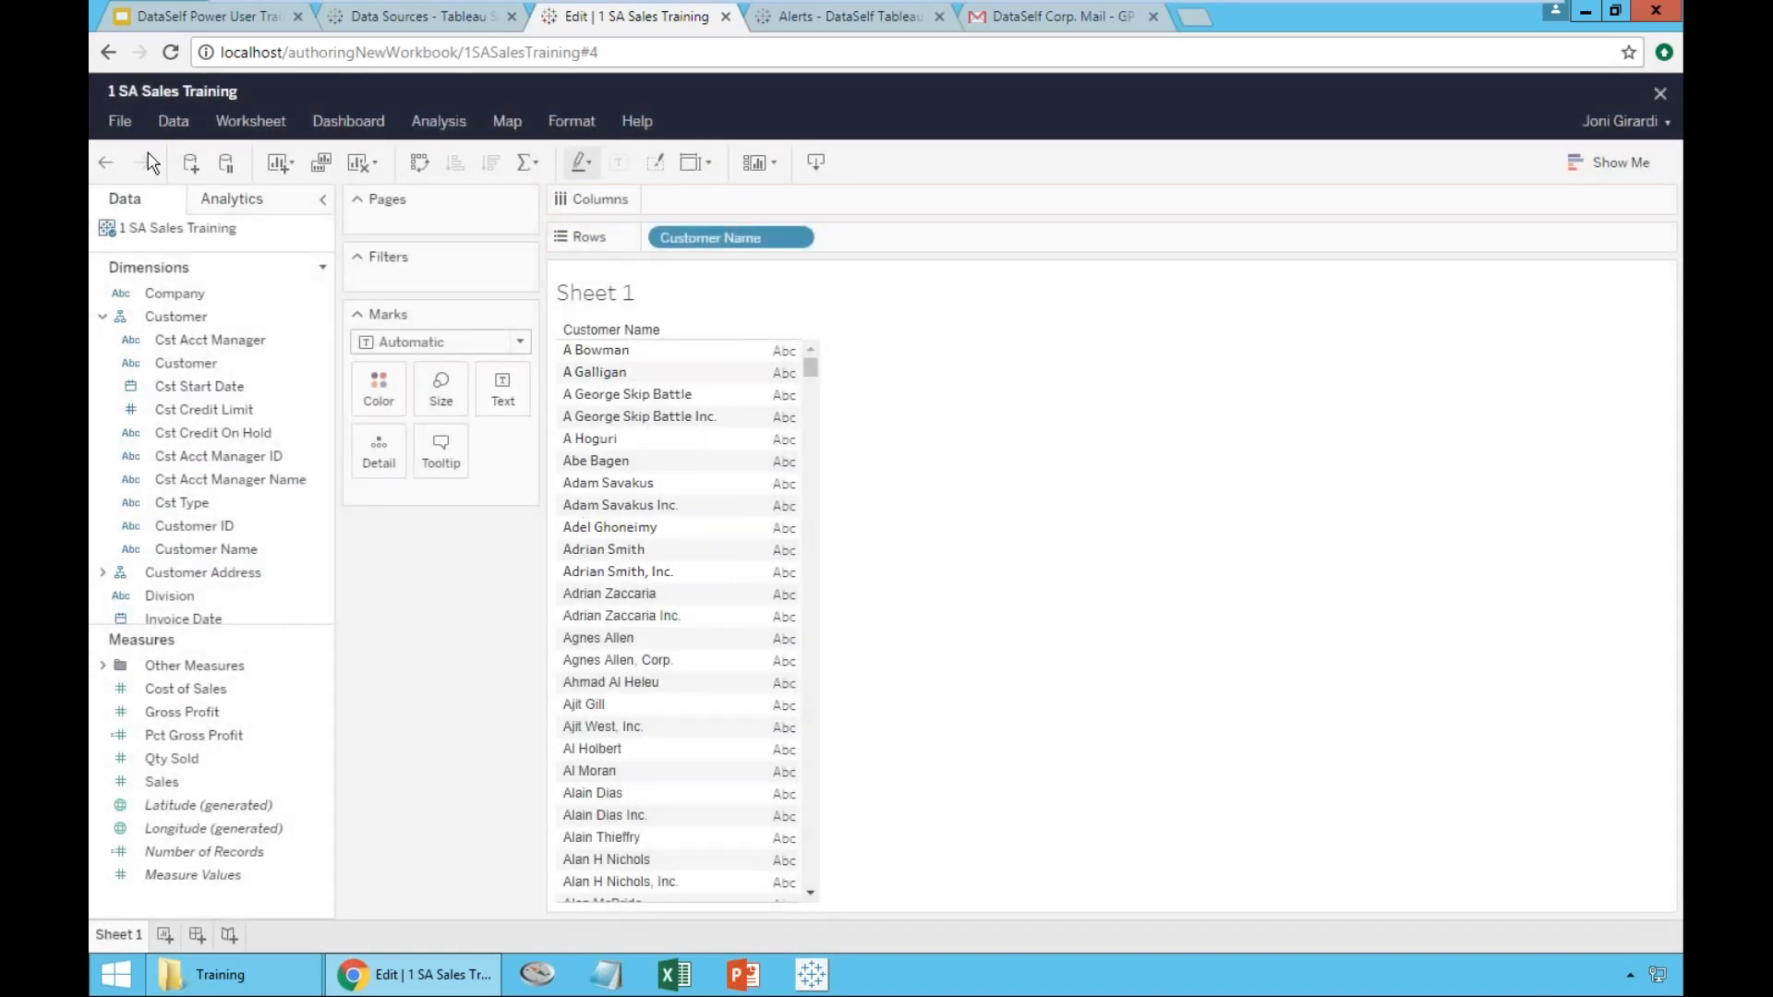
pyautogui.click(107, 163)
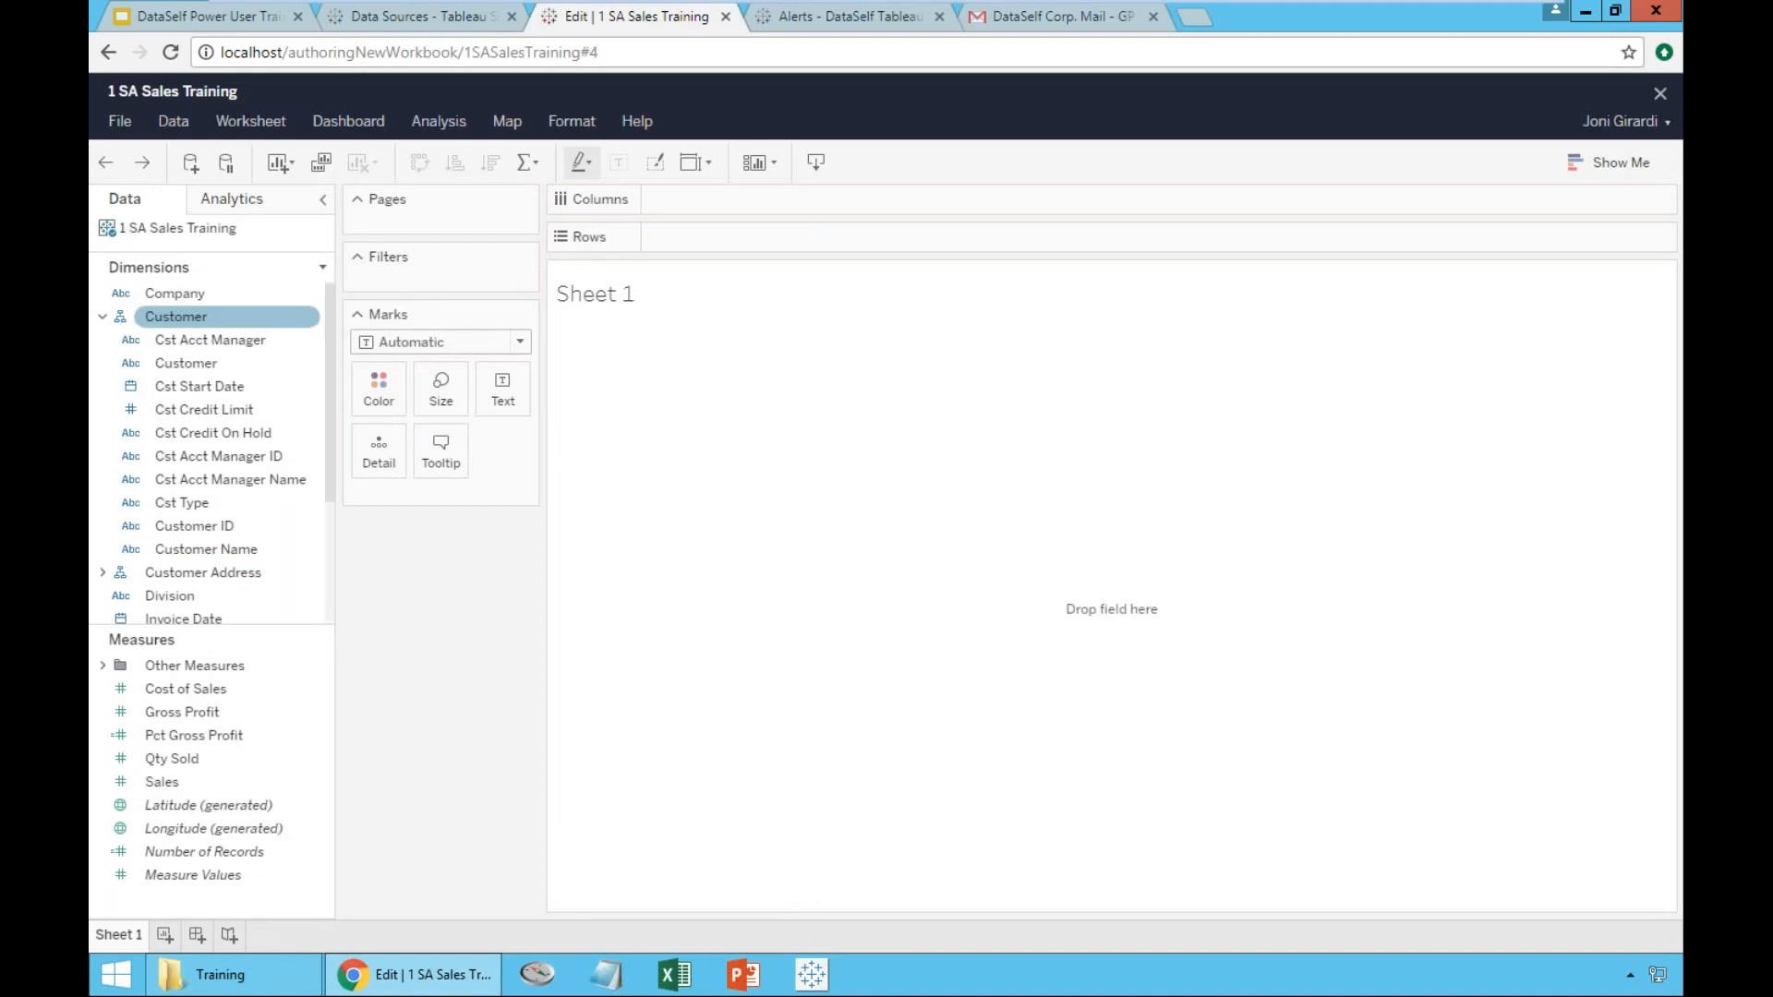
# - Try the Customer dimension on Rows in Sheet 1, and take it off again with the Customer hierarchy collapsed
pyautogui.moveTo(198, 365); pyautogui.dragTo(657, 242)
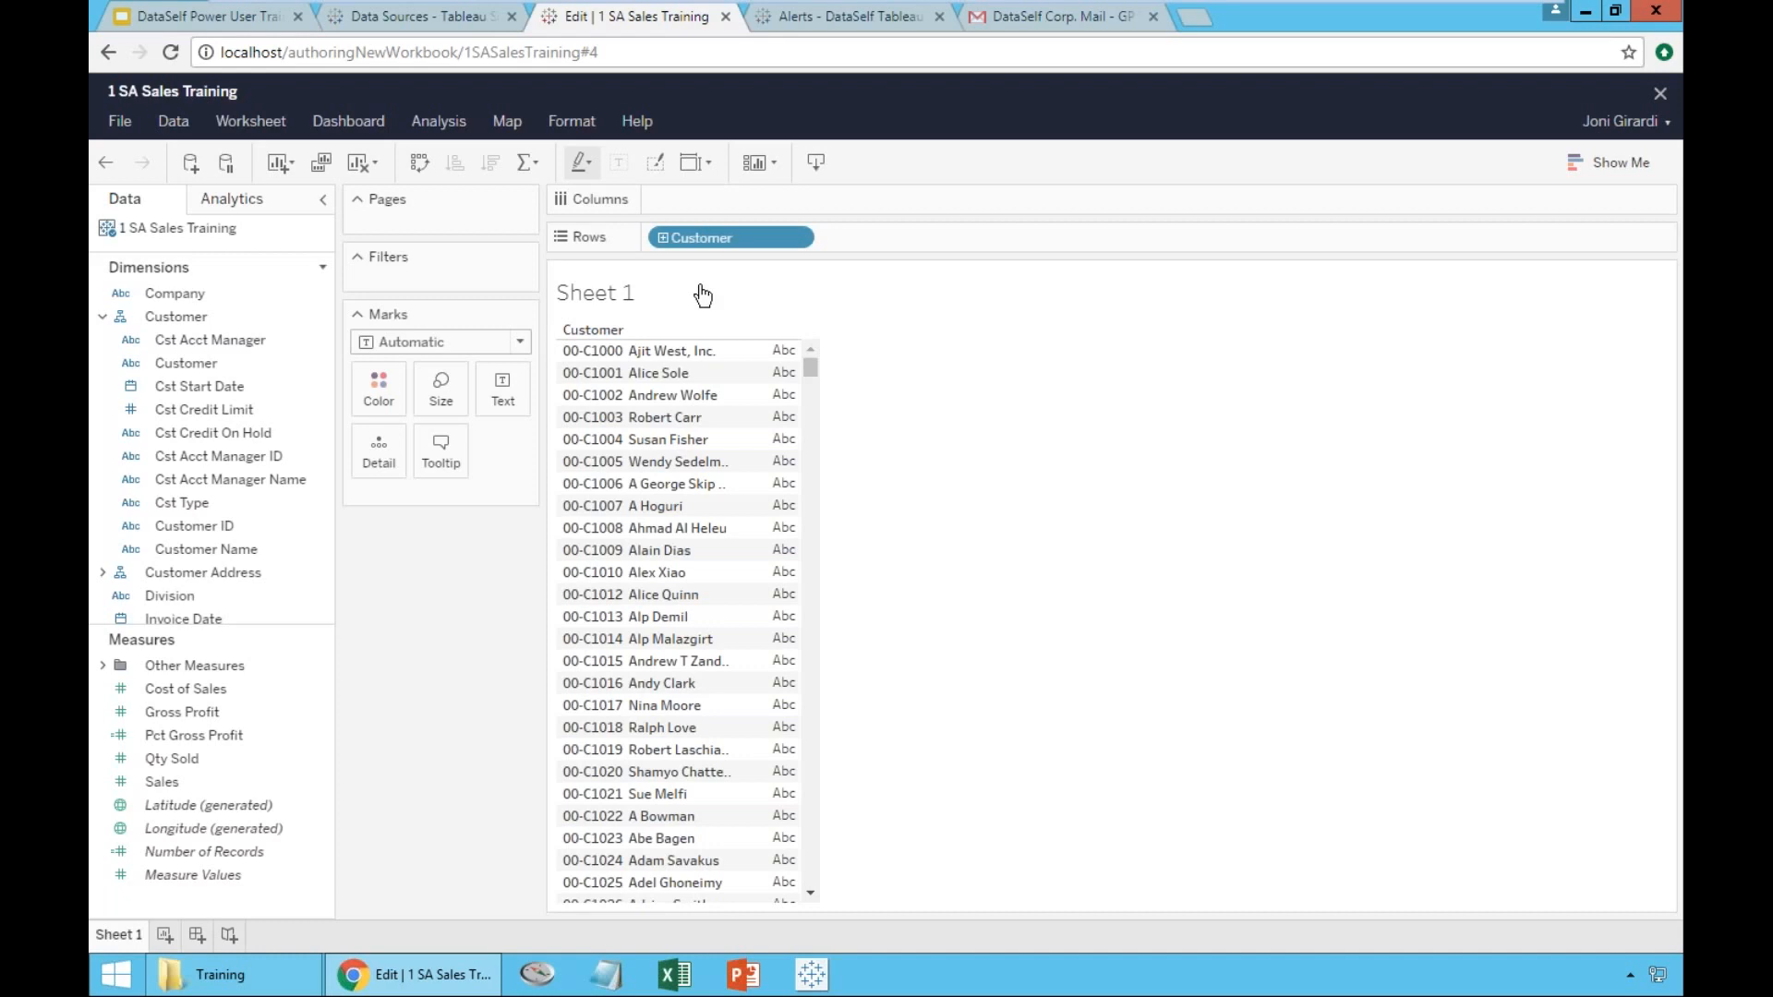
pyautogui.click(104, 318)
pyautogui.moveTo(176, 317); pyautogui.dragTo(772, 81)
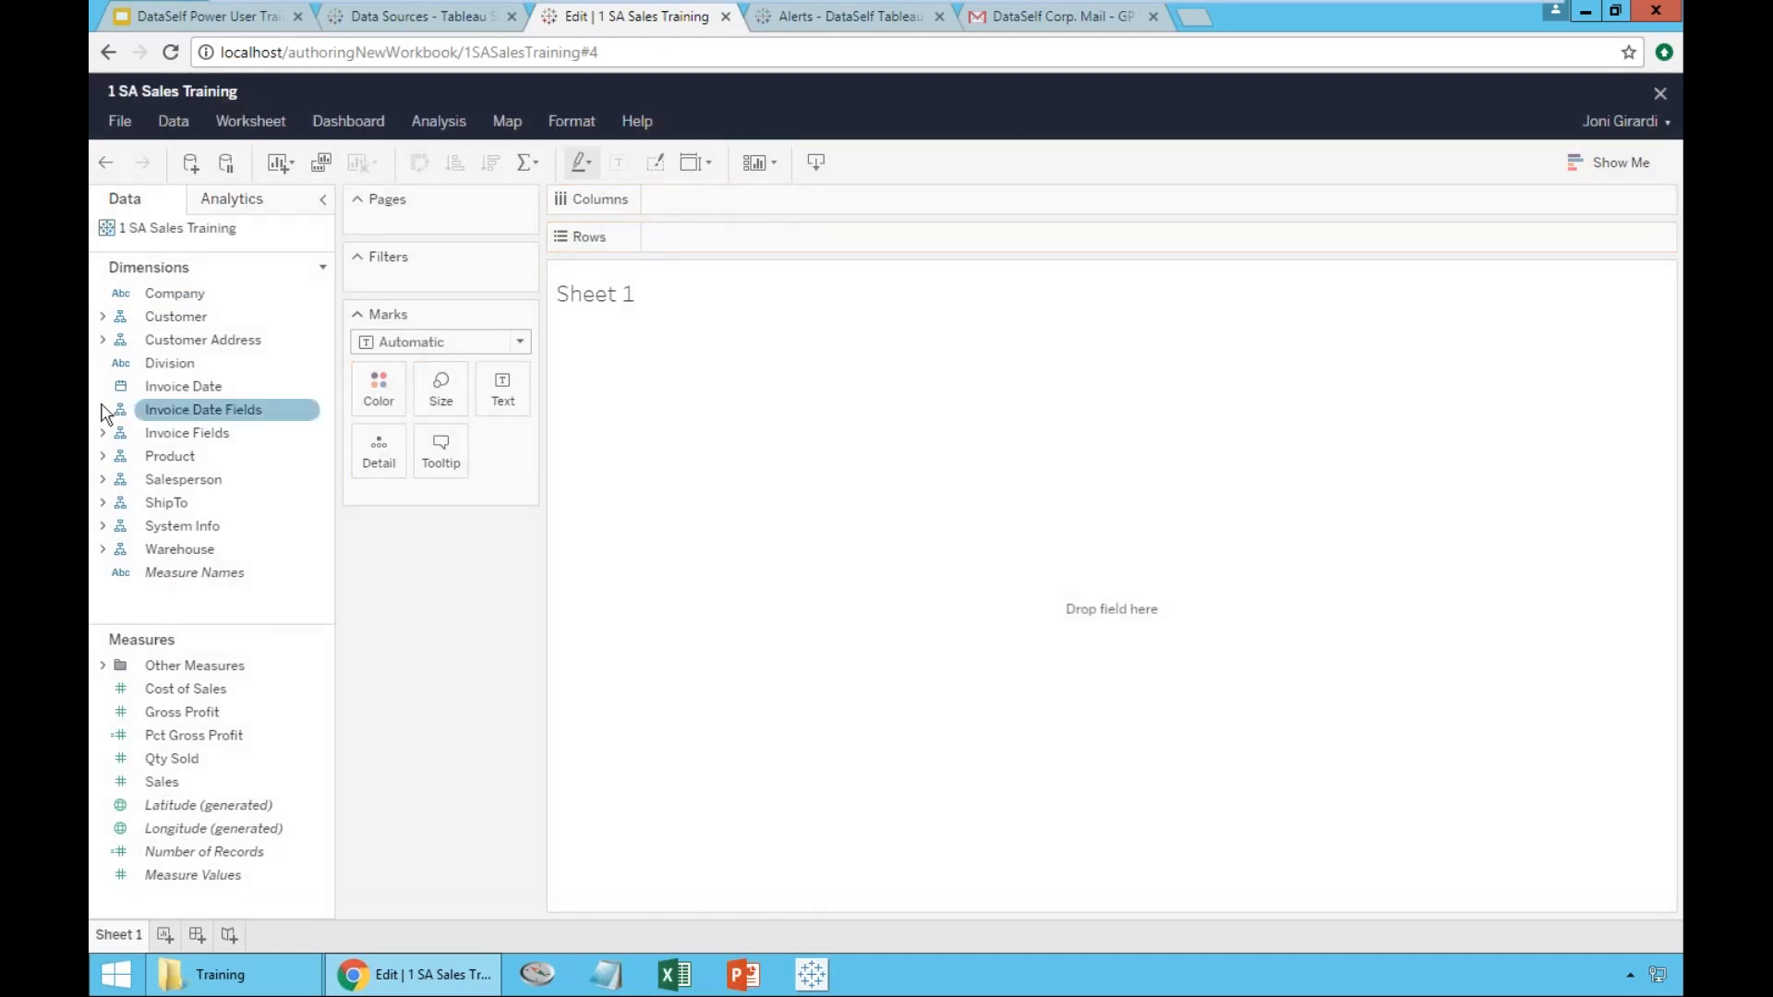
# - Expand the Product hierarchy to examine its fields, and collapse it again
pyautogui.click(104, 457)
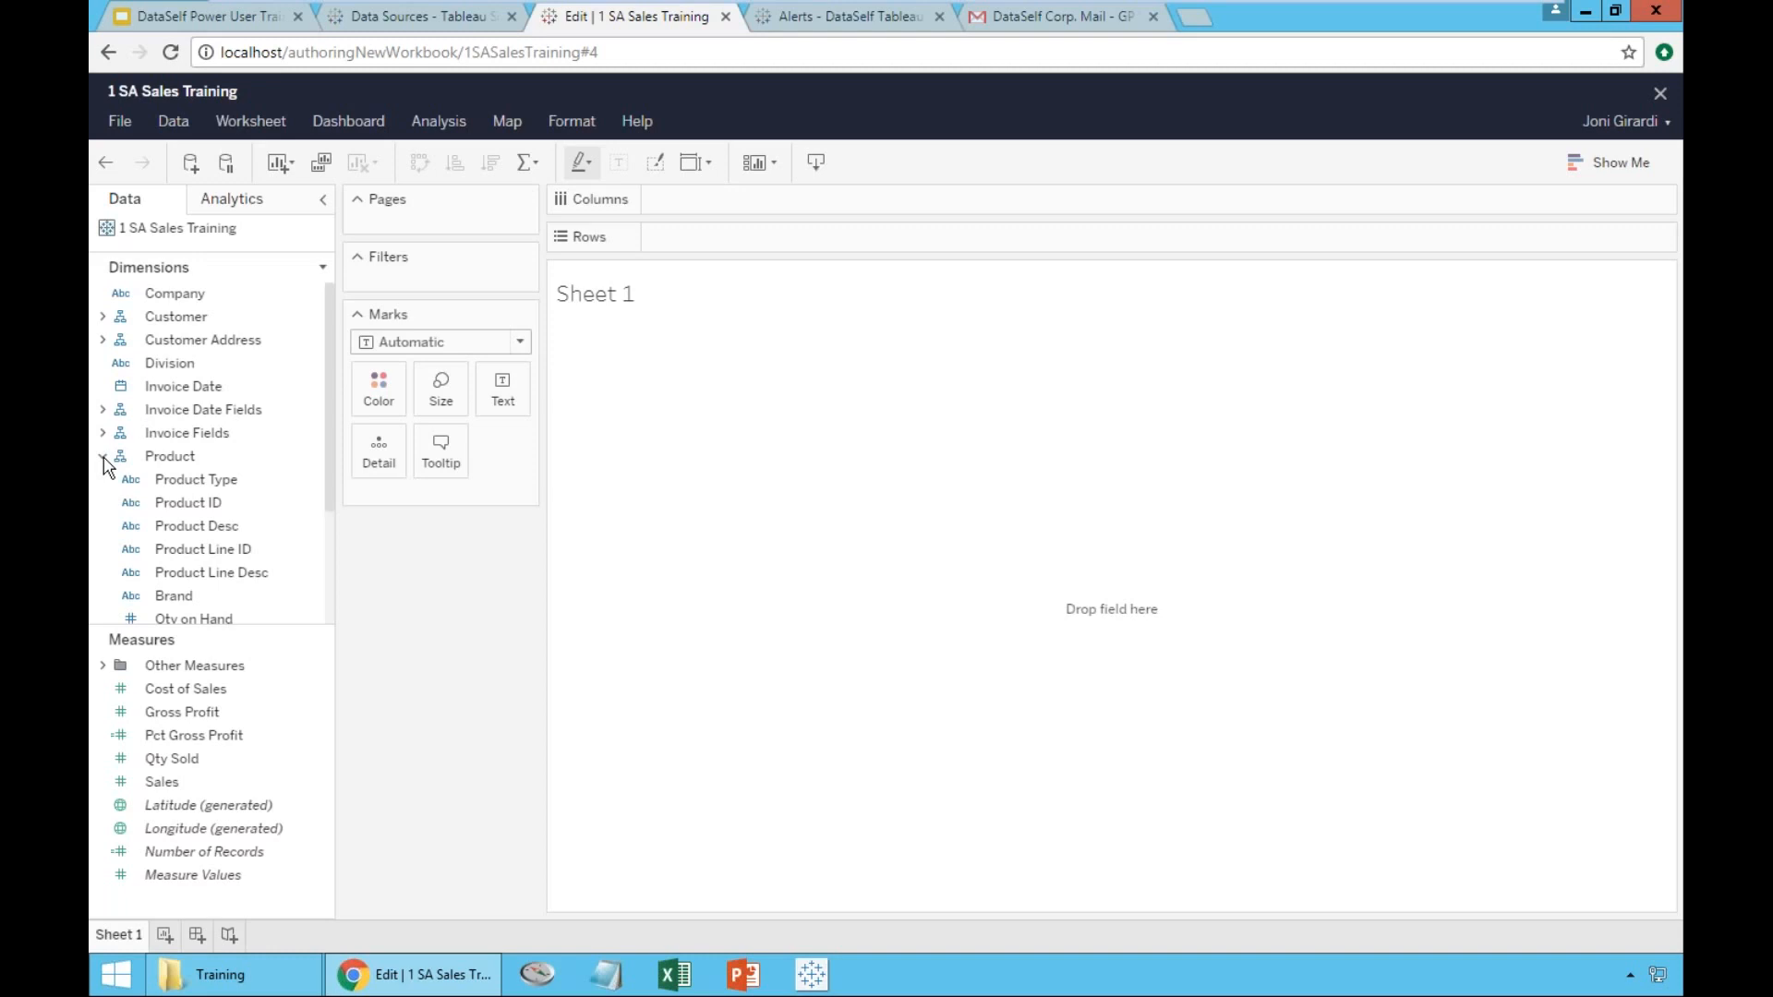
pyautogui.moveTo(329, 465); pyautogui.dragTo(326, 509)
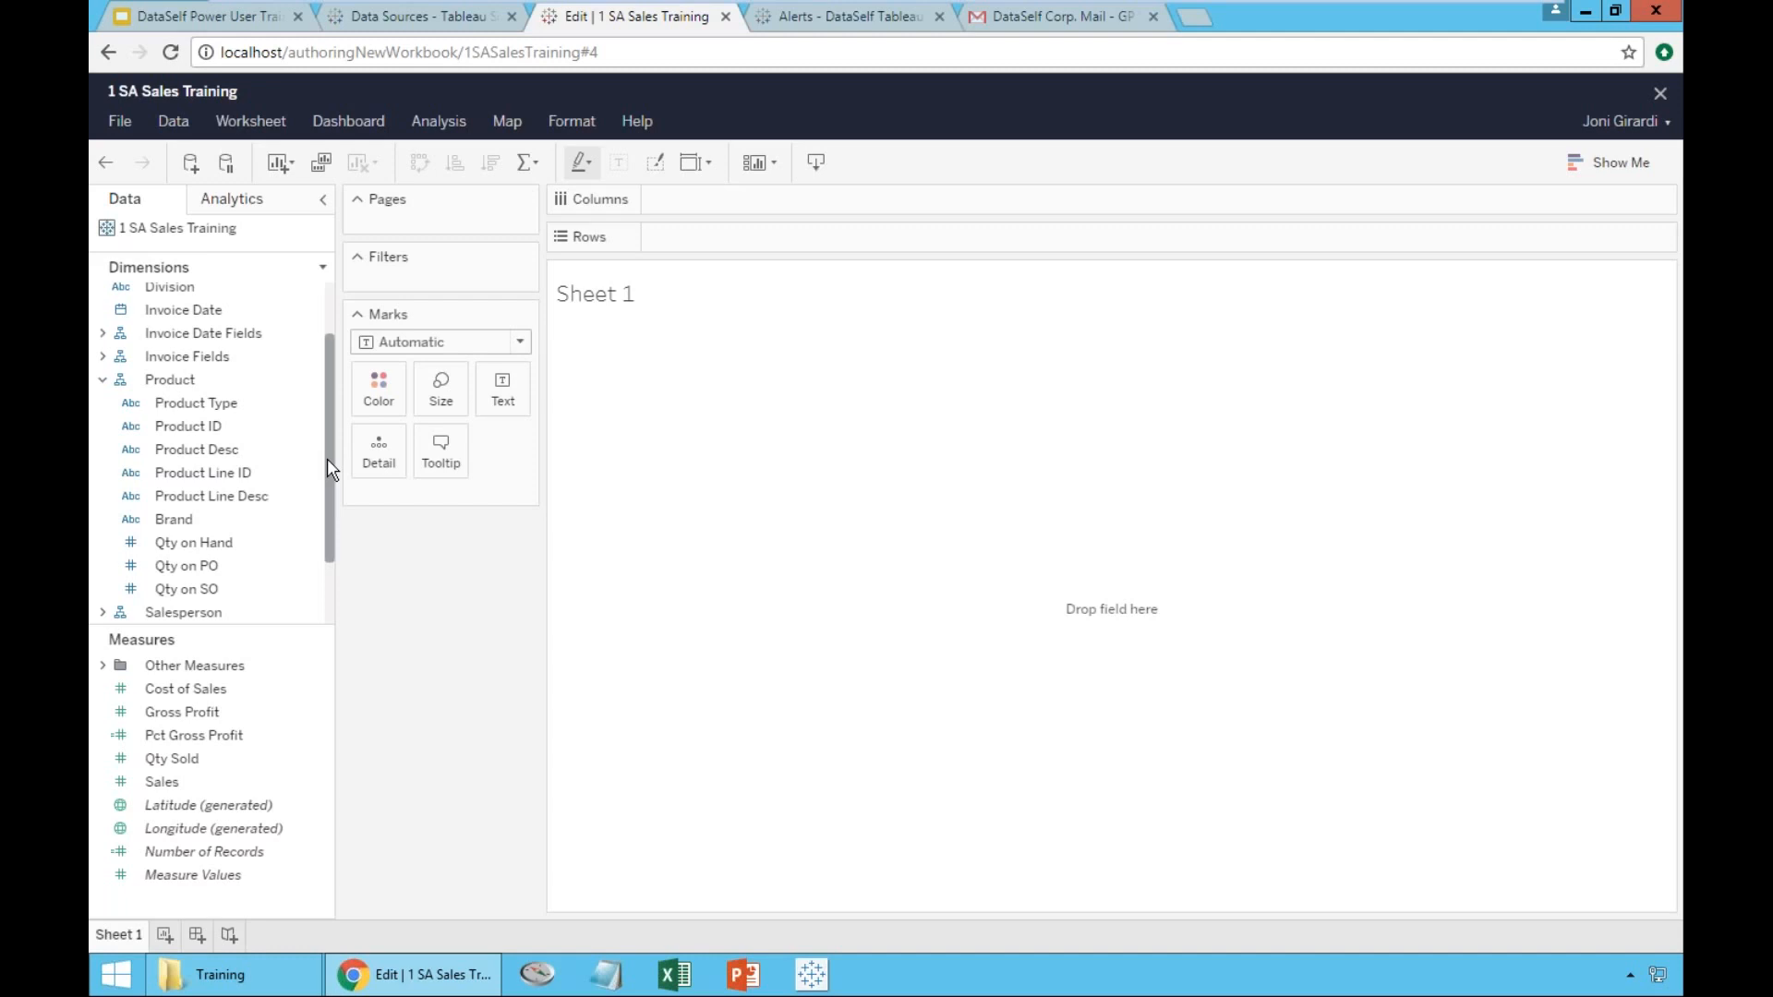
pyautogui.click(153, 335)
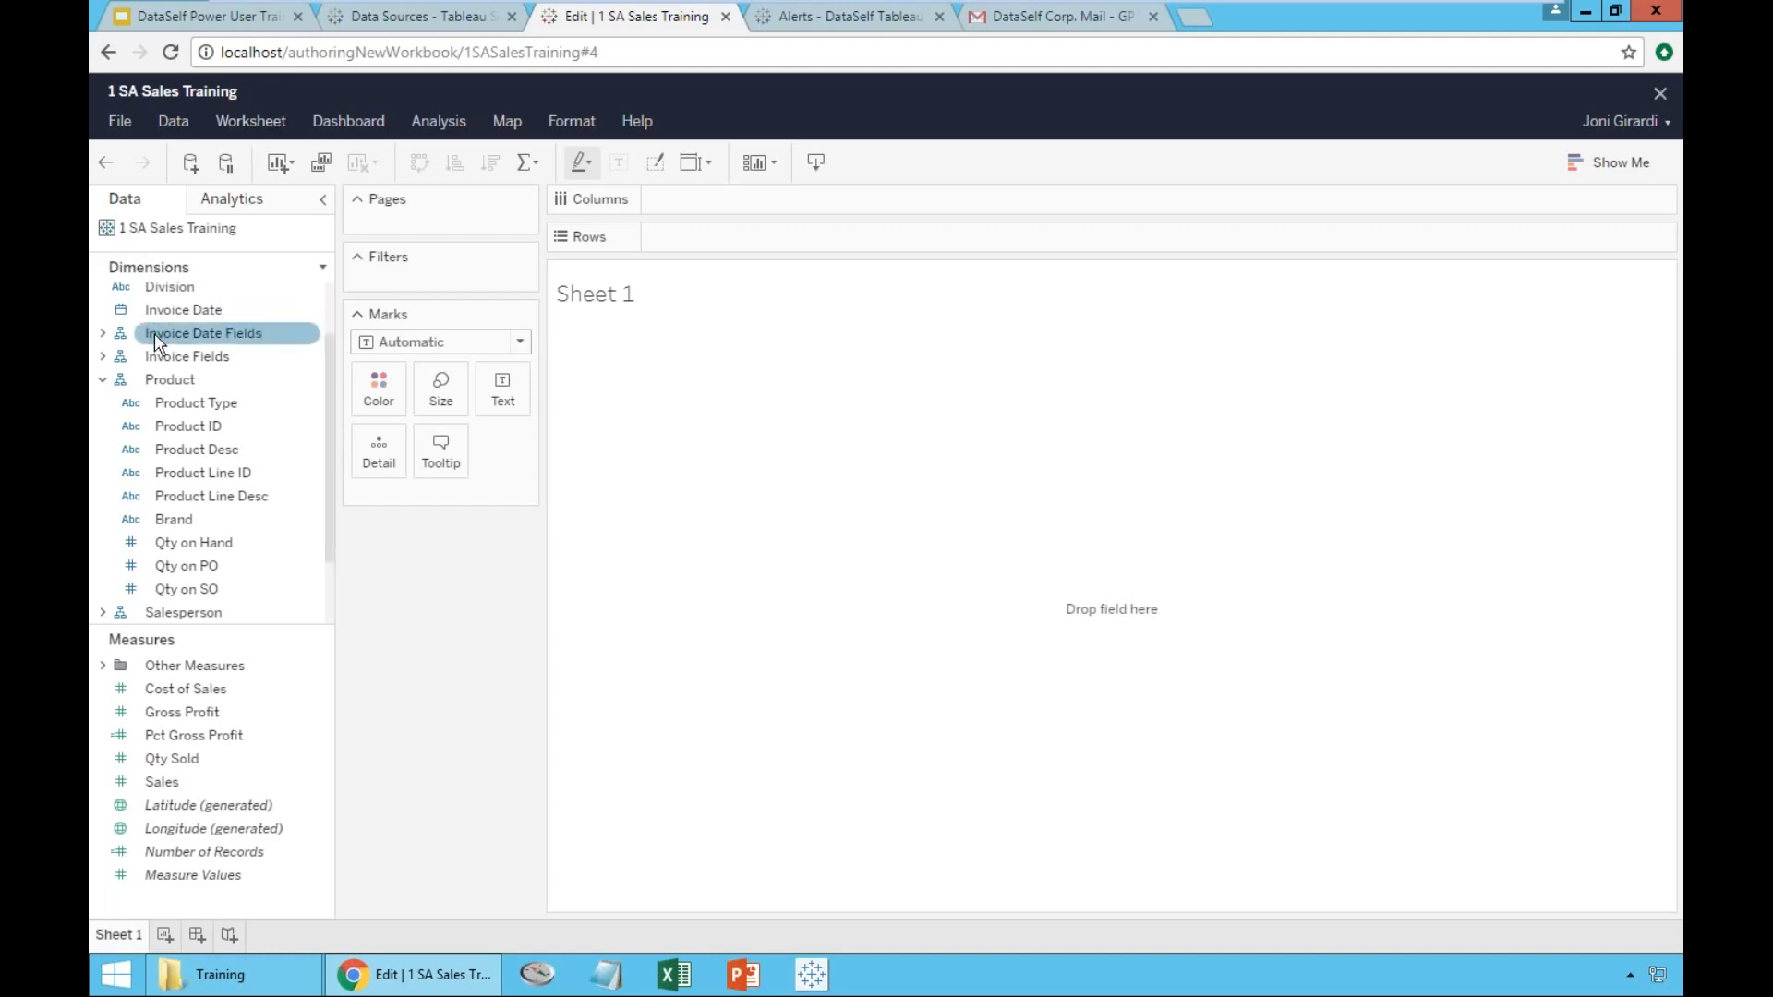
pyautogui.click(102, 379)
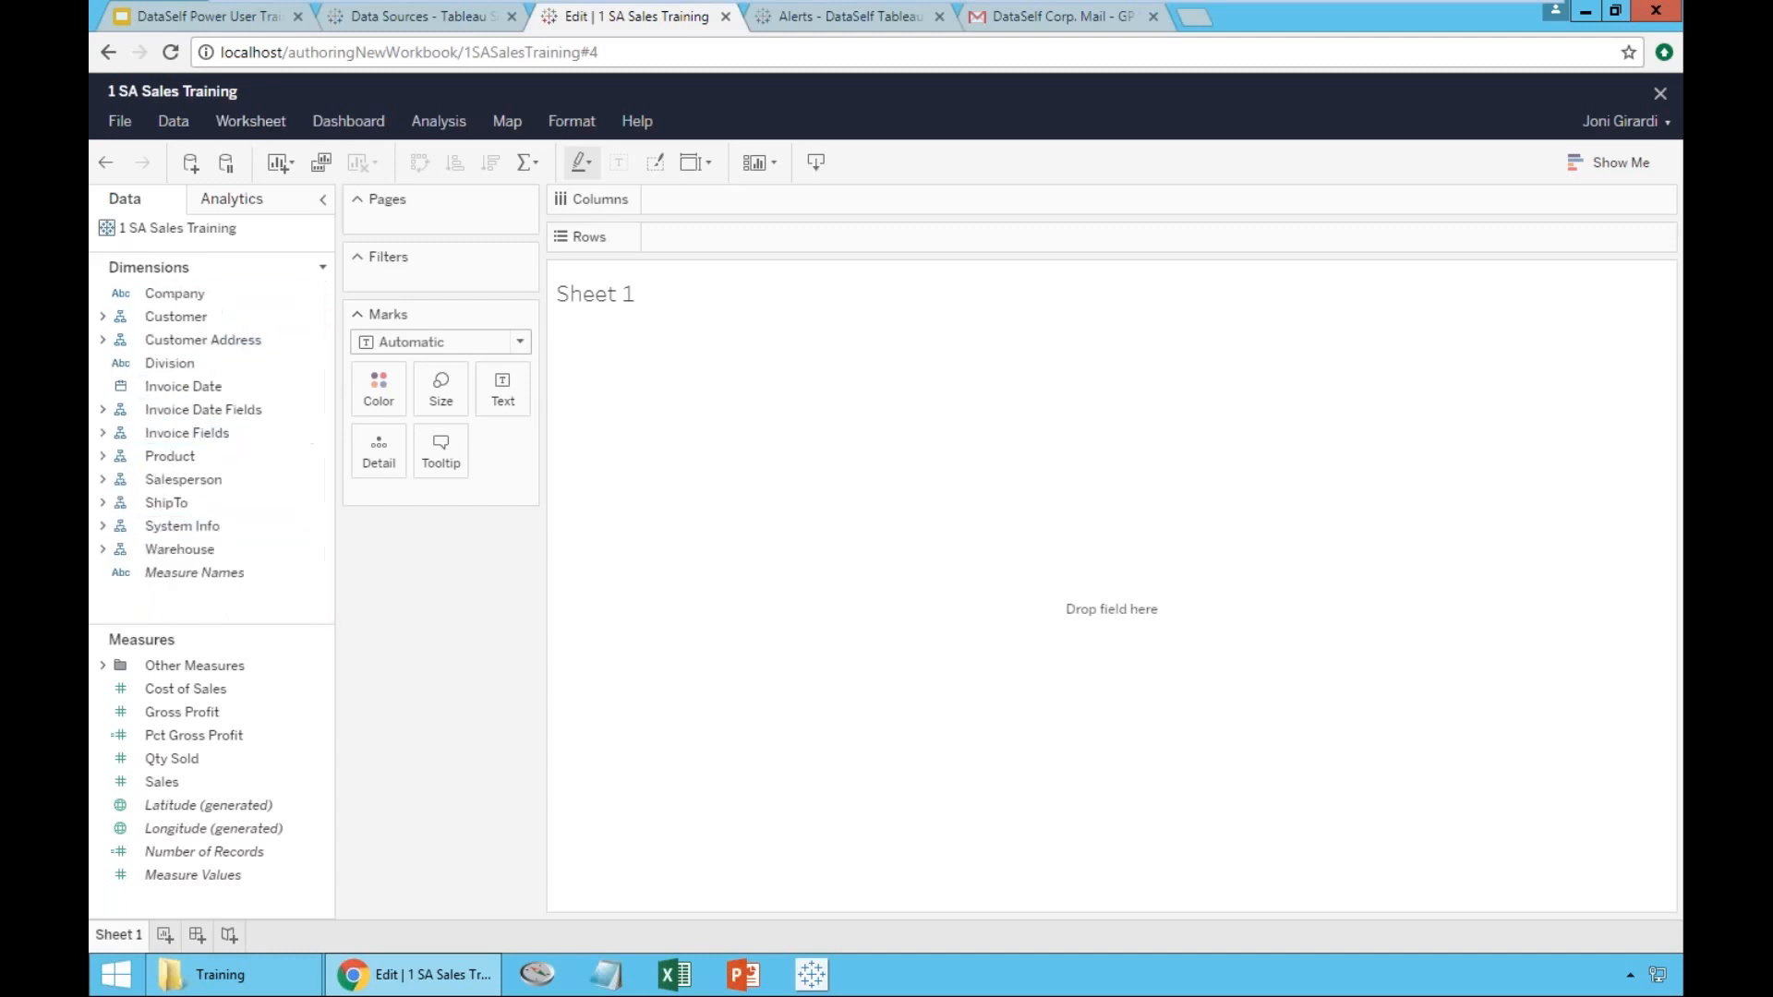
# - Place the Company, Customer and Division dimensions on Rows in that order
pyautogui.moveTo(160, 363); pyautogui.dragTo(707, 242)
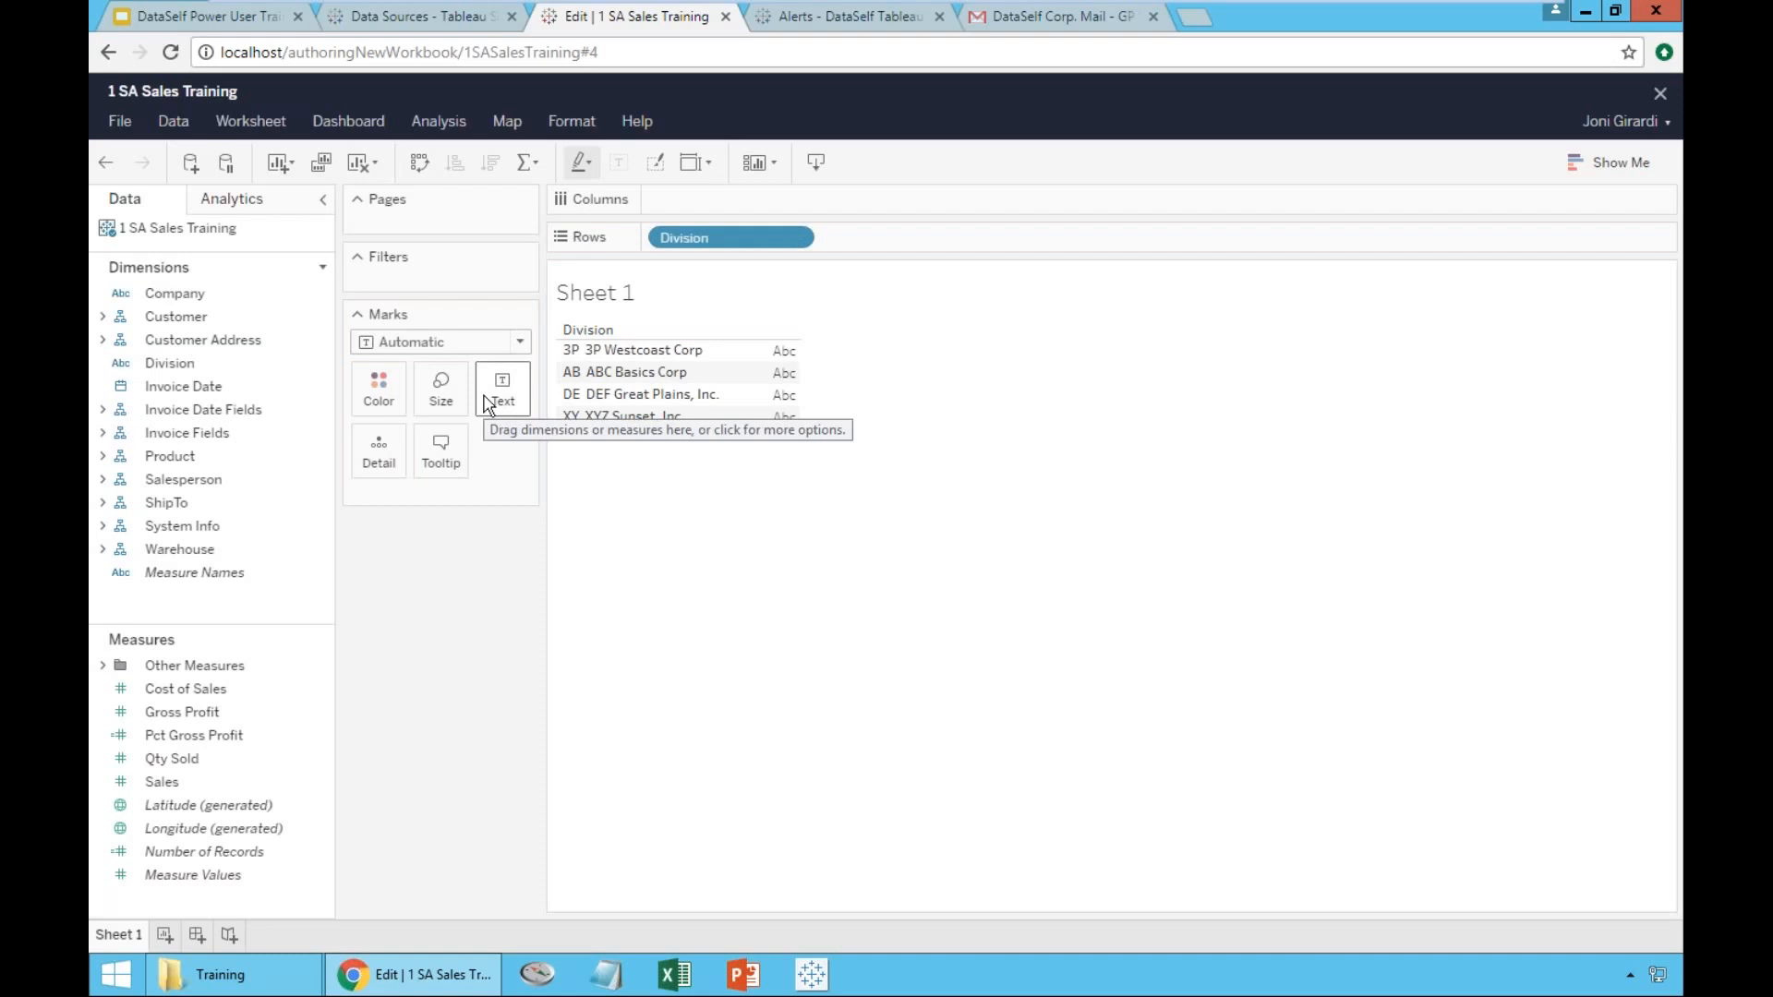
pyautogui.moveTo(175, 294); pyautogui.dragTo(626, 242)
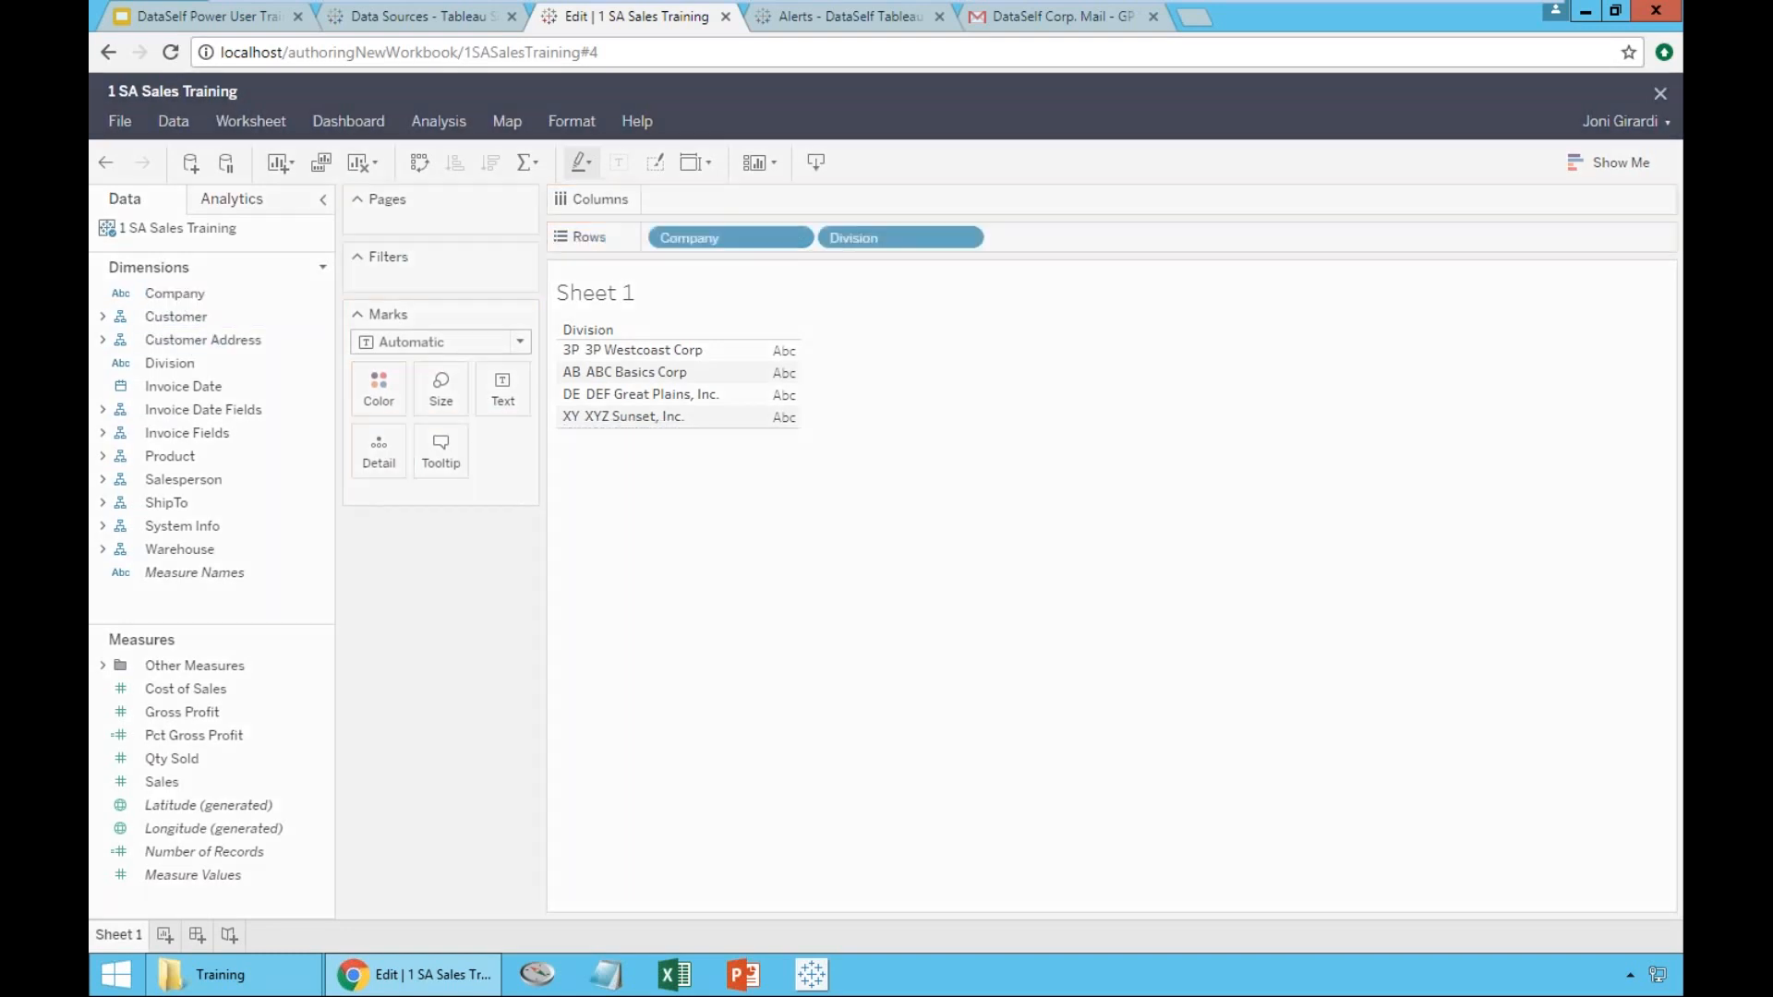
pyautogui.click(103, 317)
pyautogui.moveTo(185, 363); pyautogui.dragTo(822, 237)
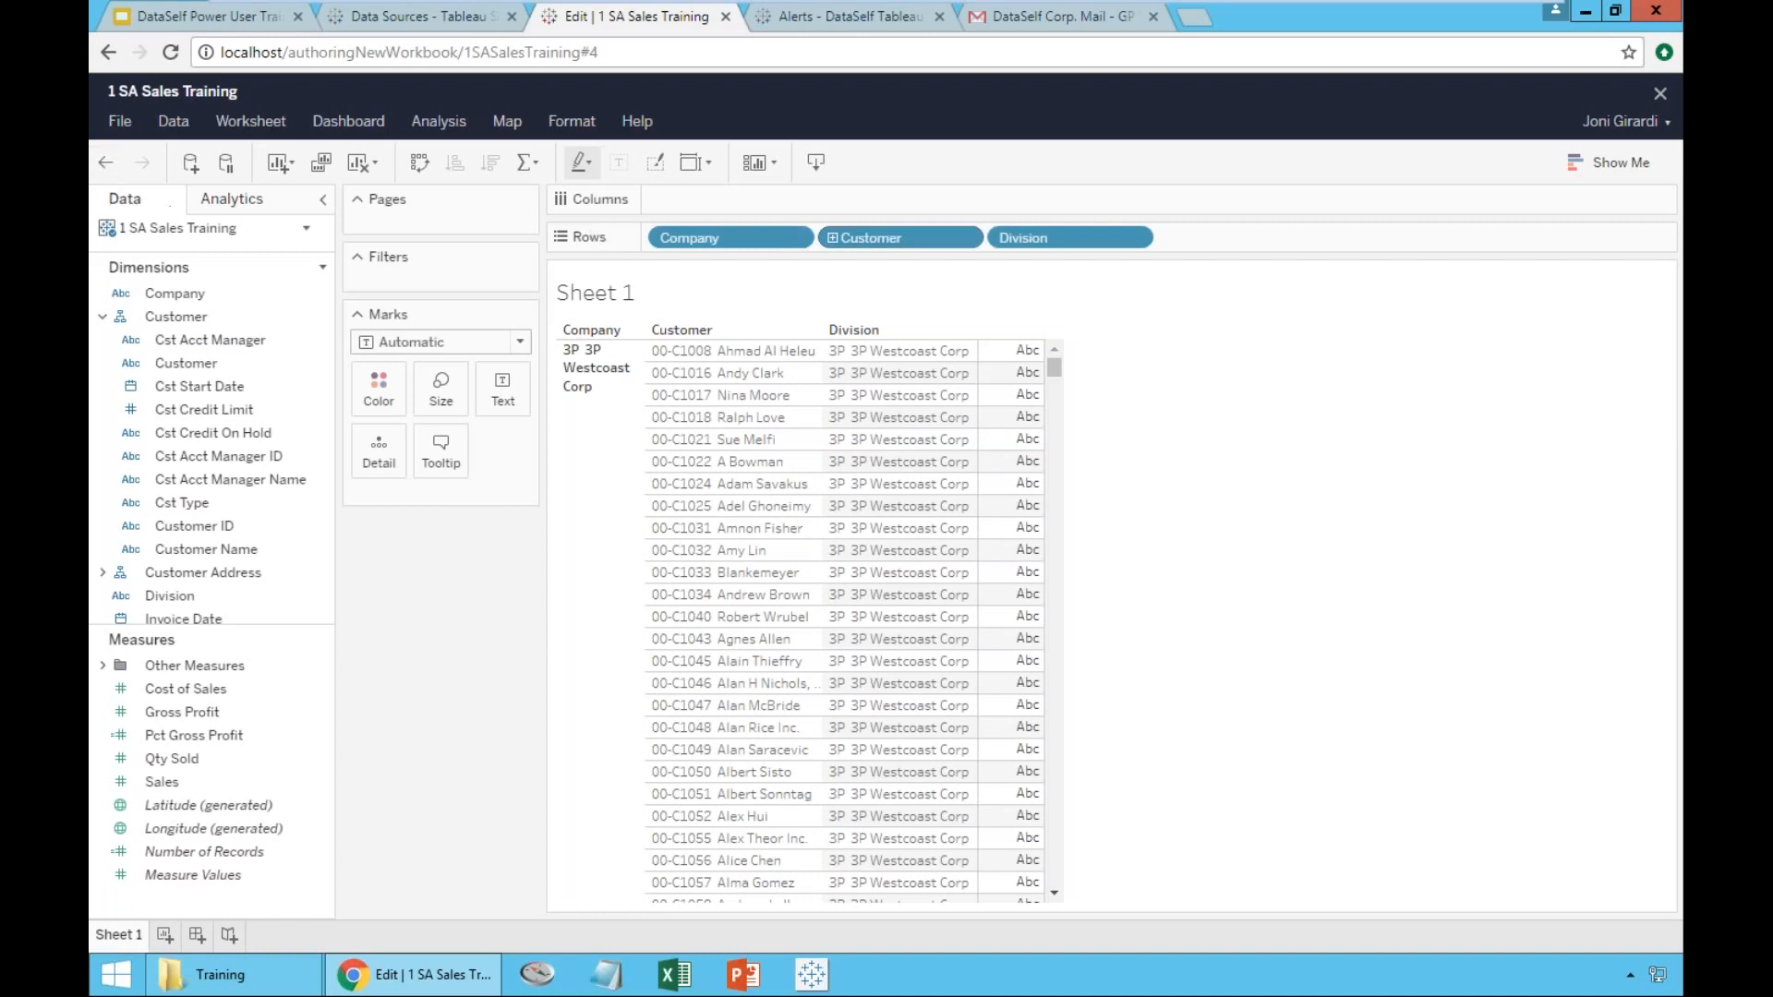
# - Clear the whole of Sheet 1 and collapse the Customer hierarchy
pyautogui.click(362, 167)
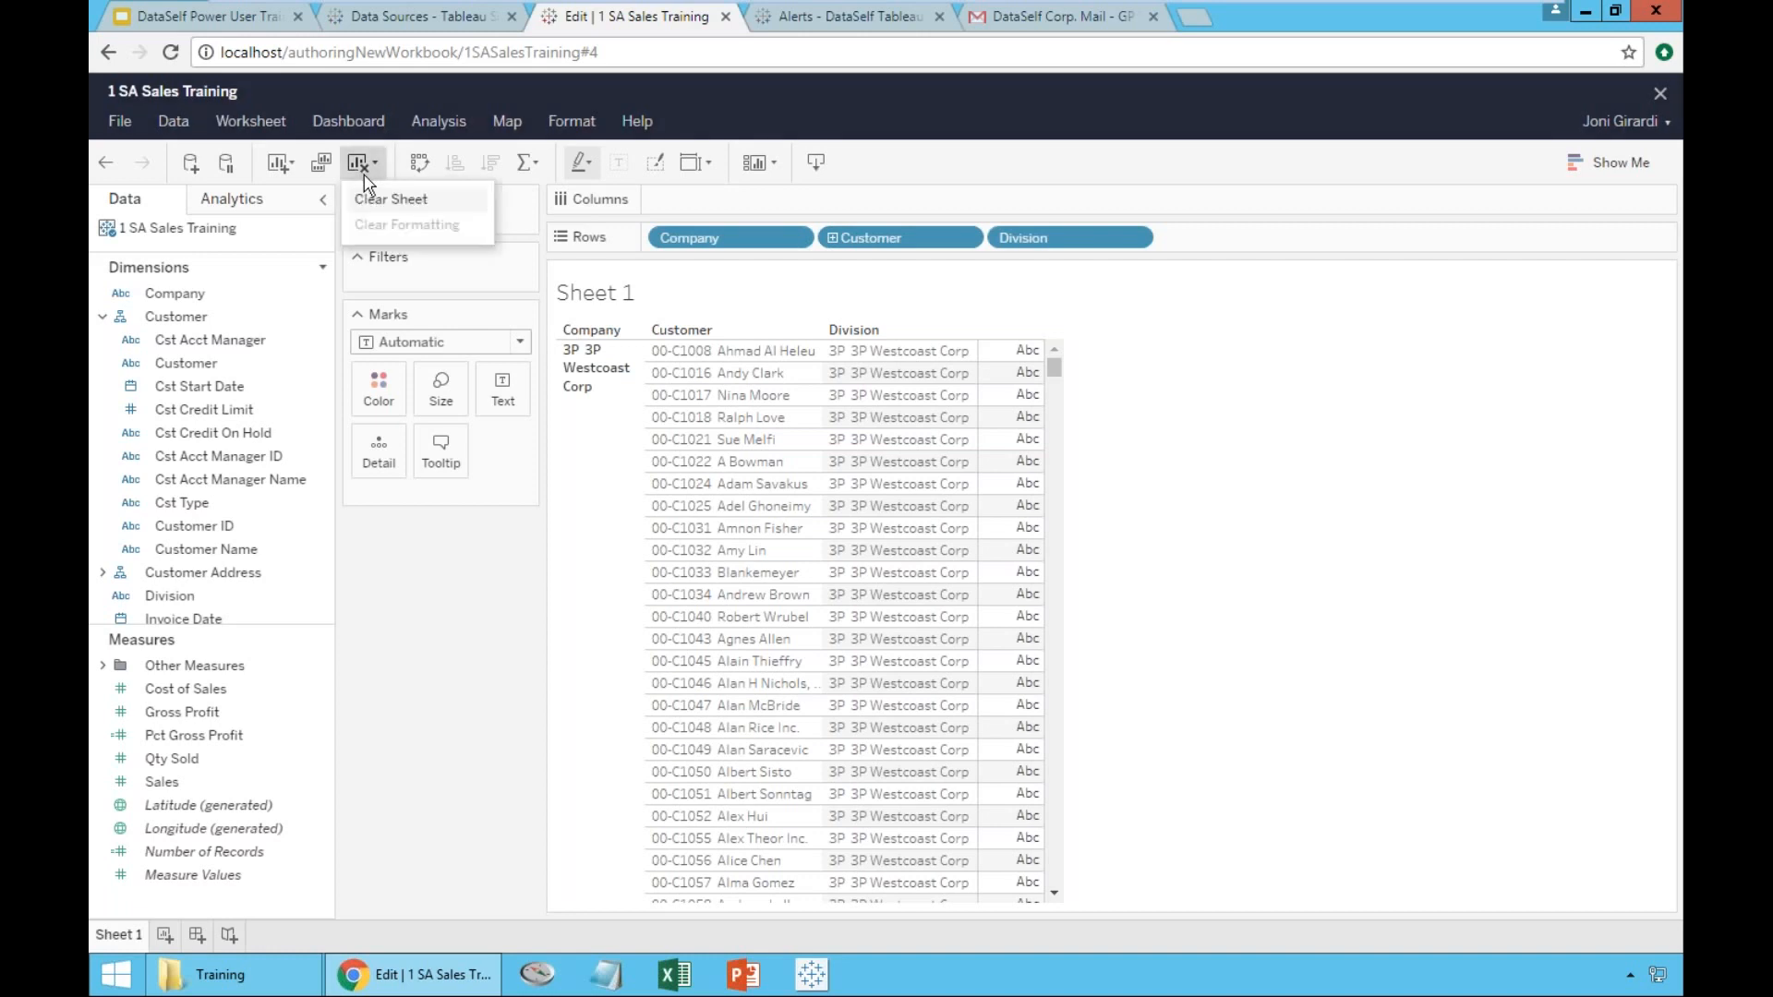
pyautogui.click(385, 205)
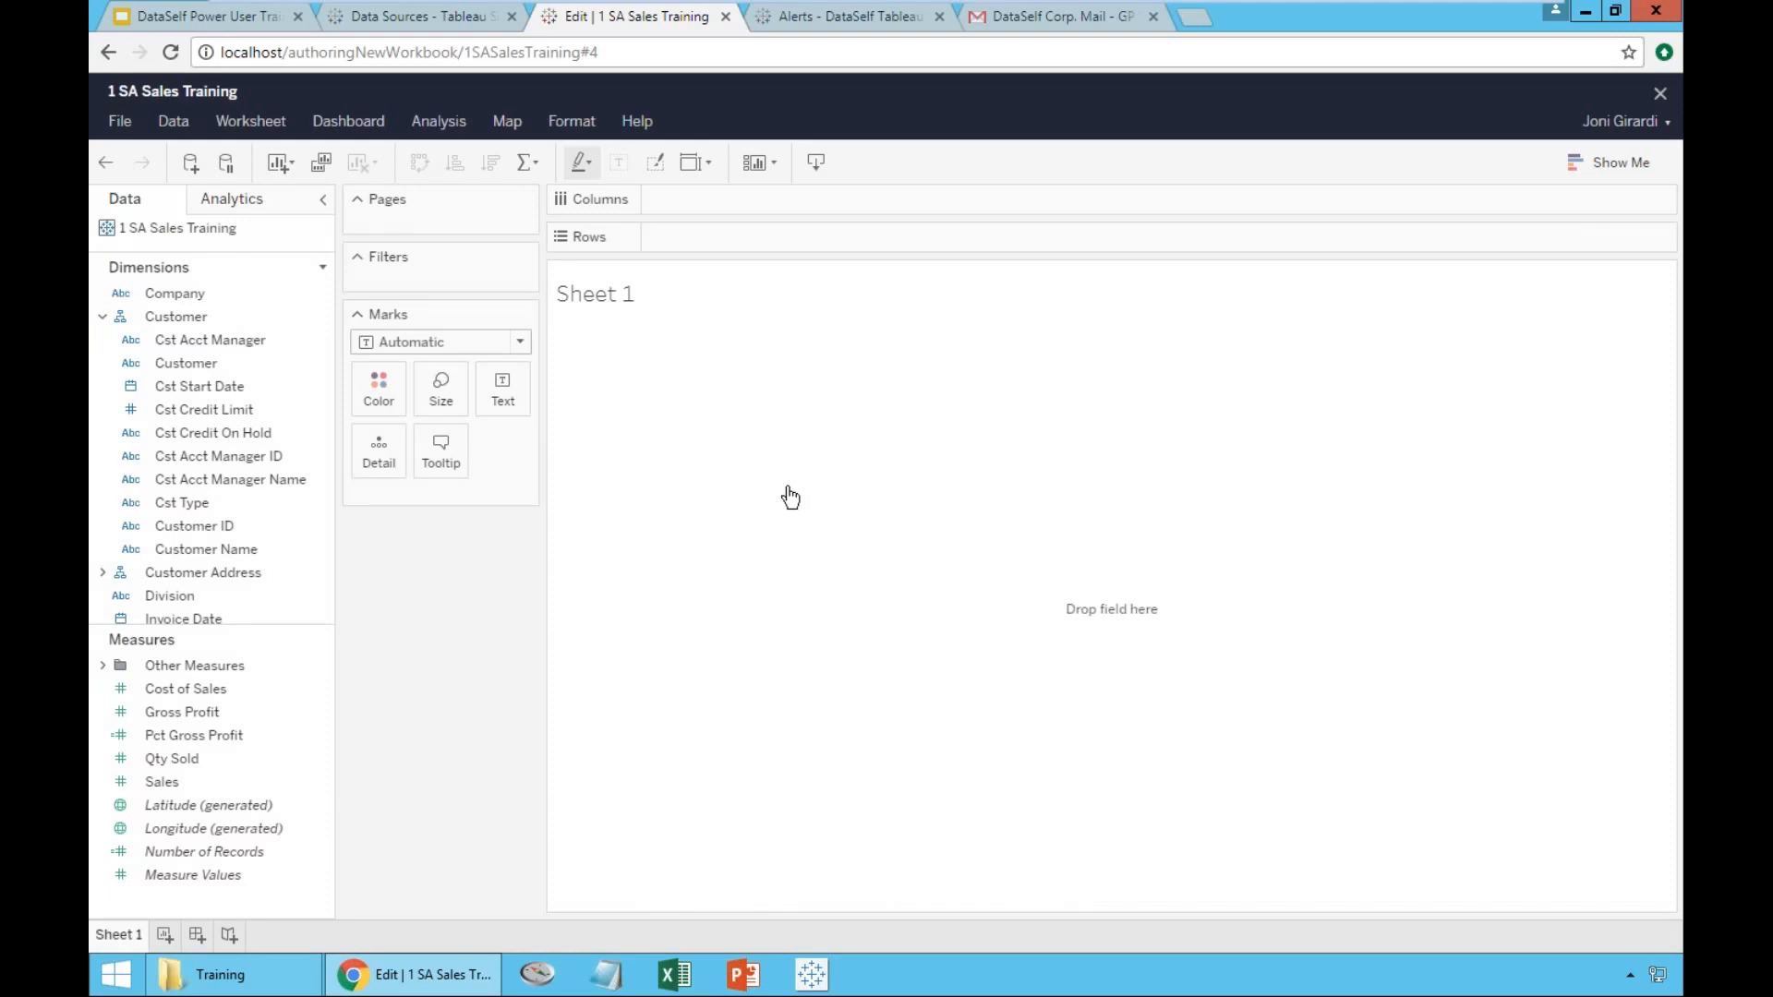
pyautogui.click(104, 317)
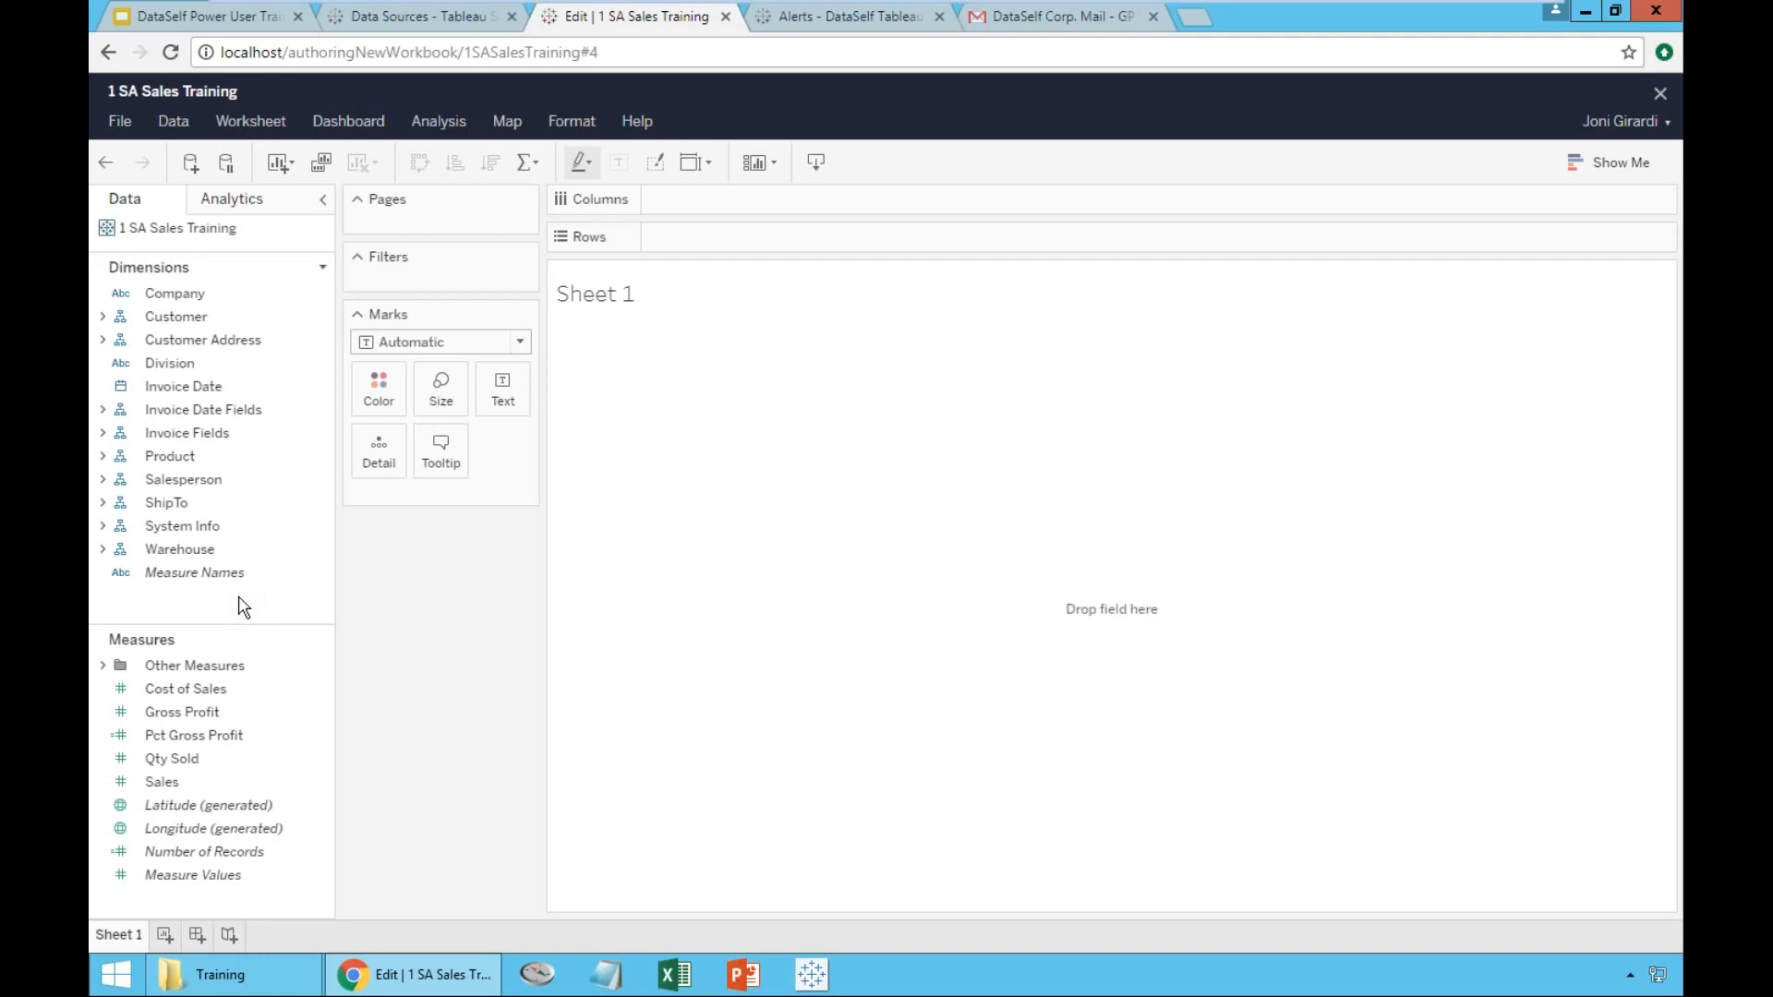
# - Place Customer Name from the Customer hierarchy on Rows in Sheet 1
pyautogui.click(101, 316)
pyautogui.click(197, 550)
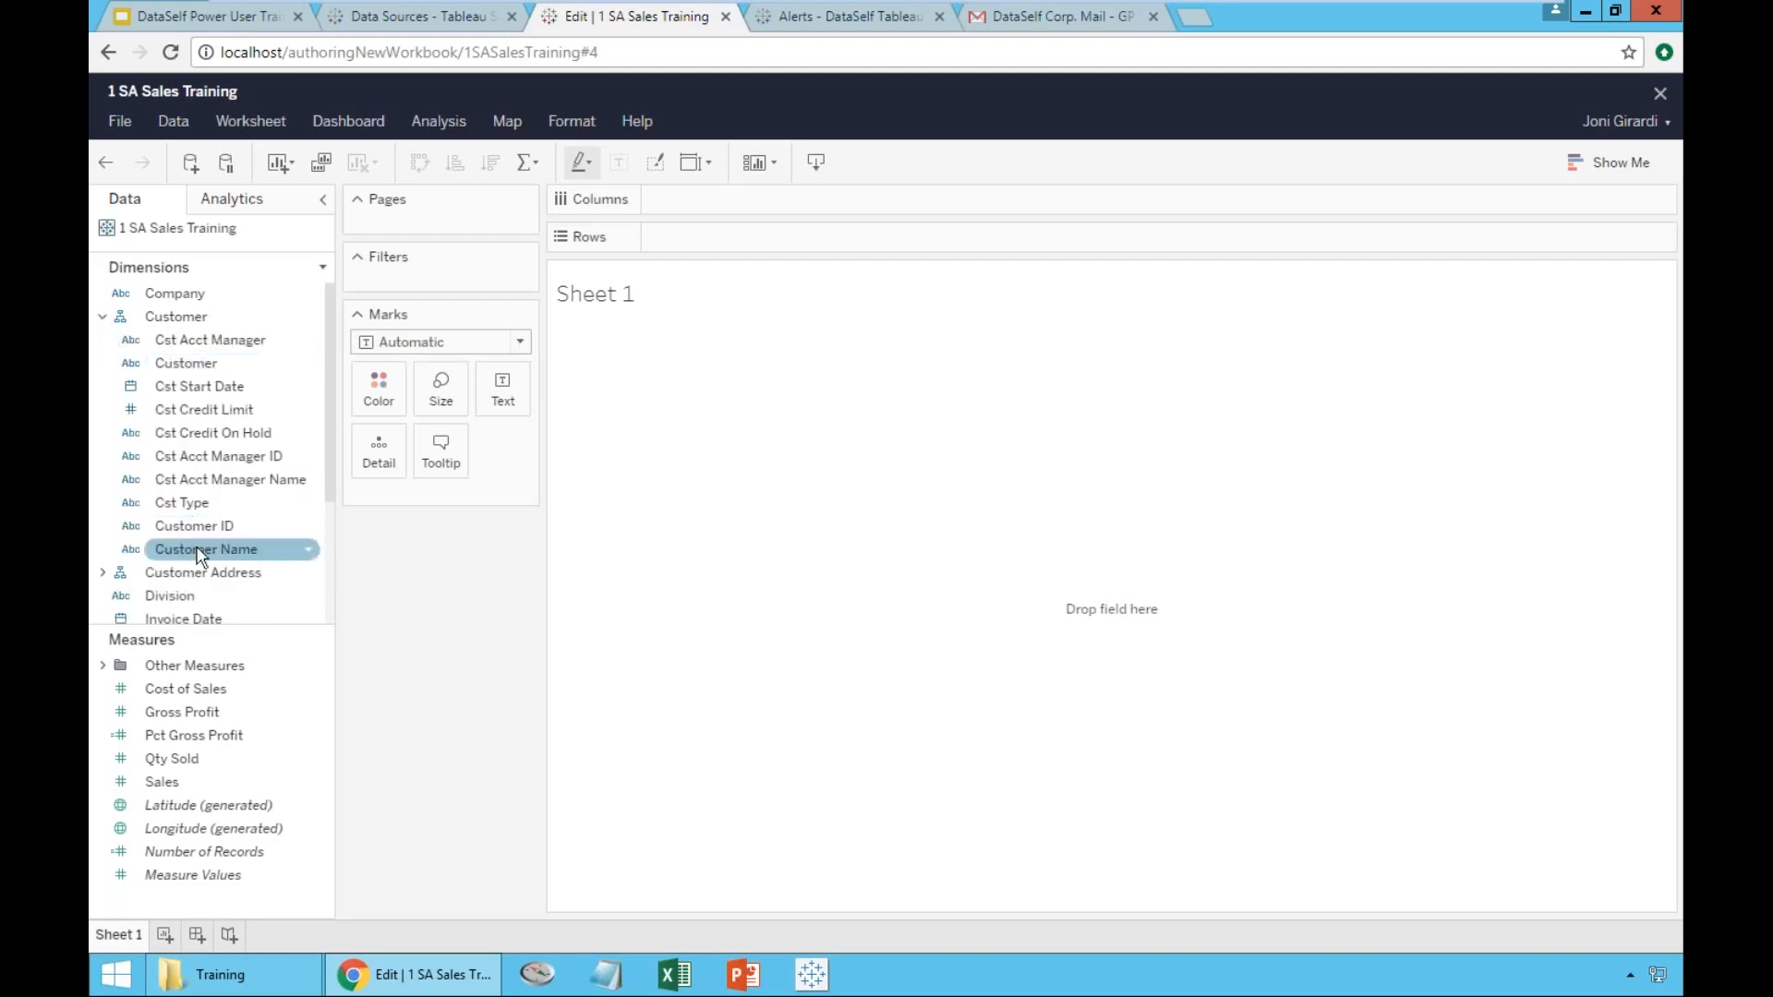
pyautogui.moveTo(196, 552); pyautogui.dragTo(675, 240)
pyautogui.moveTo(698, 239); pyautogui.dragTo(700, 240)
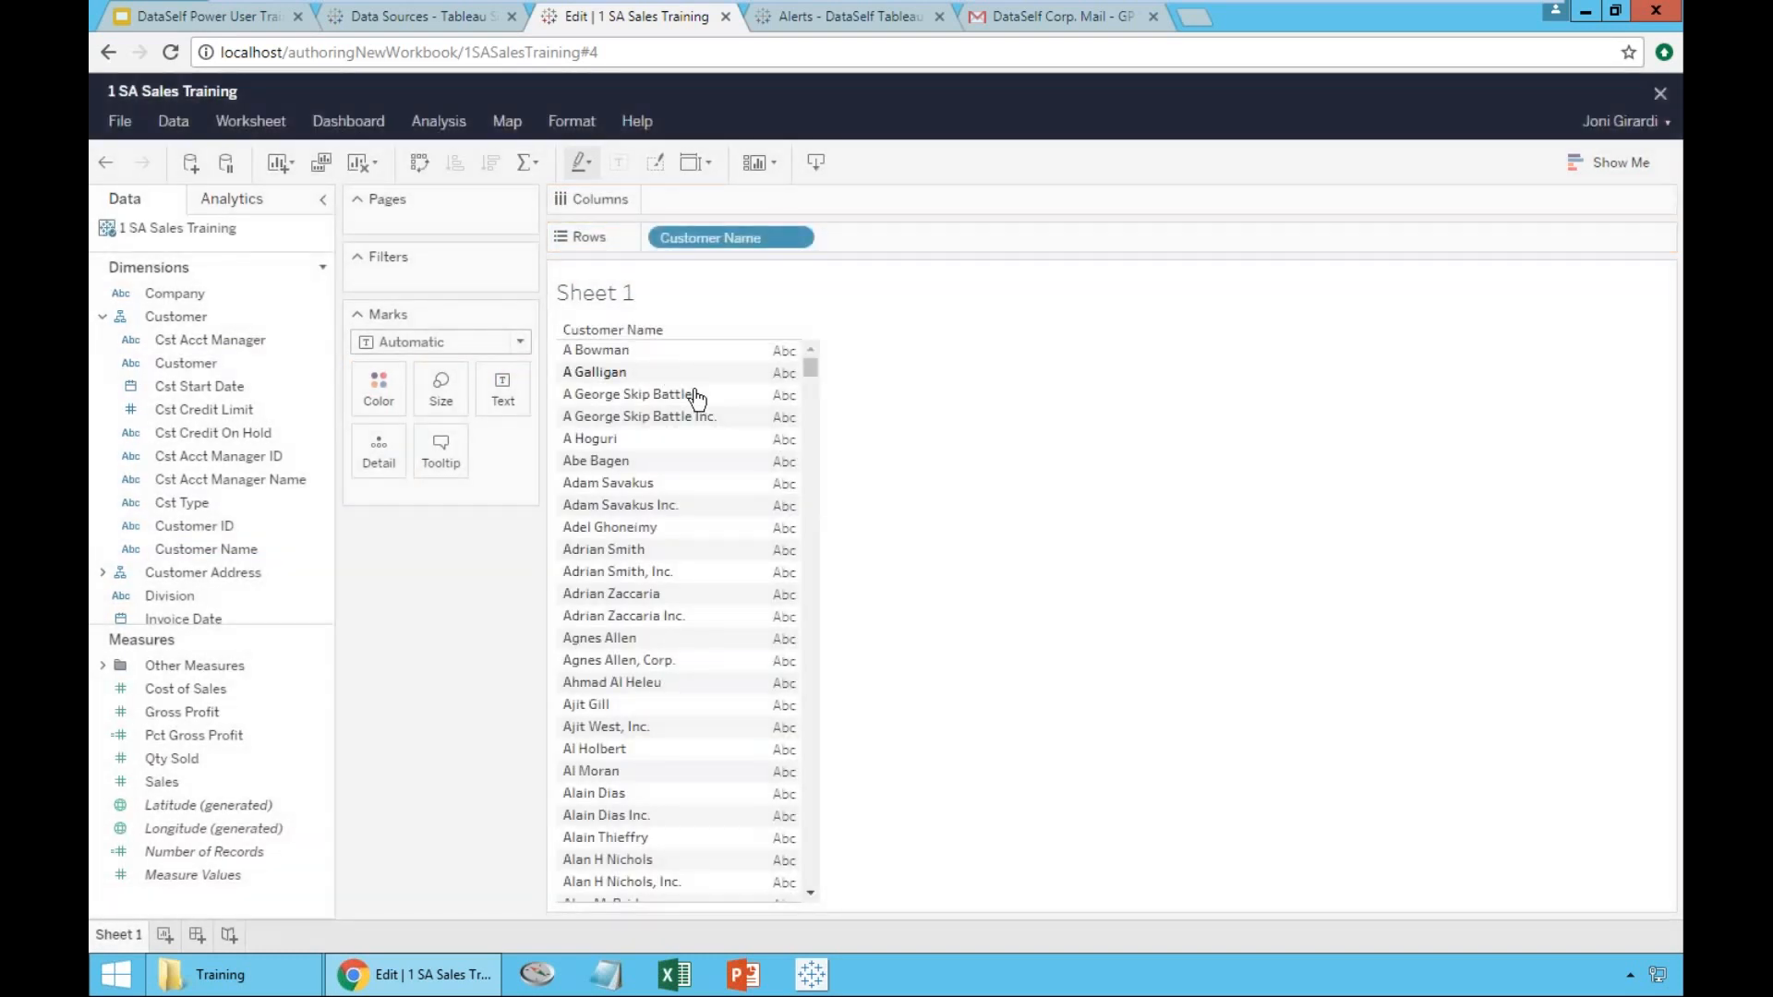
pyautogui.moveTo(811, 368)
pyautogui.mouseDown()
pyautogui.moveTo(795, 902)
pyautogui.moveTo(805, 359)
pyautogui.mouseUp()
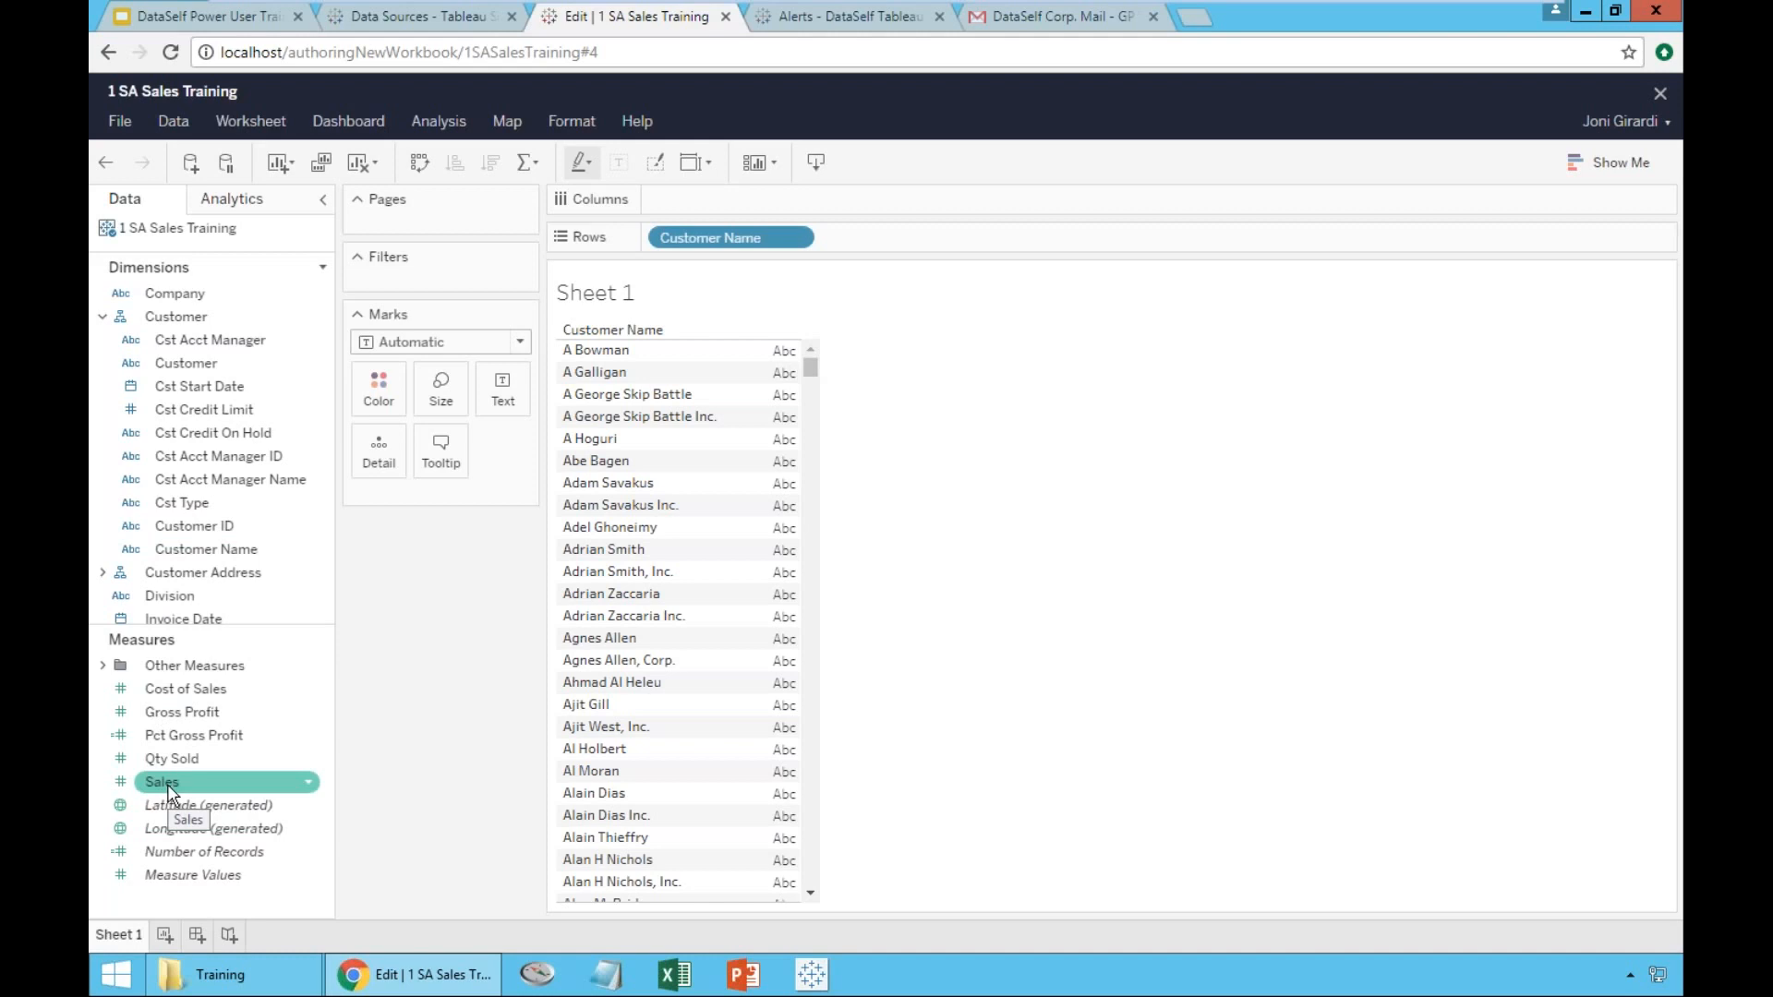
# - Try placing the Sales measure directly in the value column of the customer table, undoing each placement
pyautogui.moveTo(167, 791); pyautogui.dragTo(591, 610)
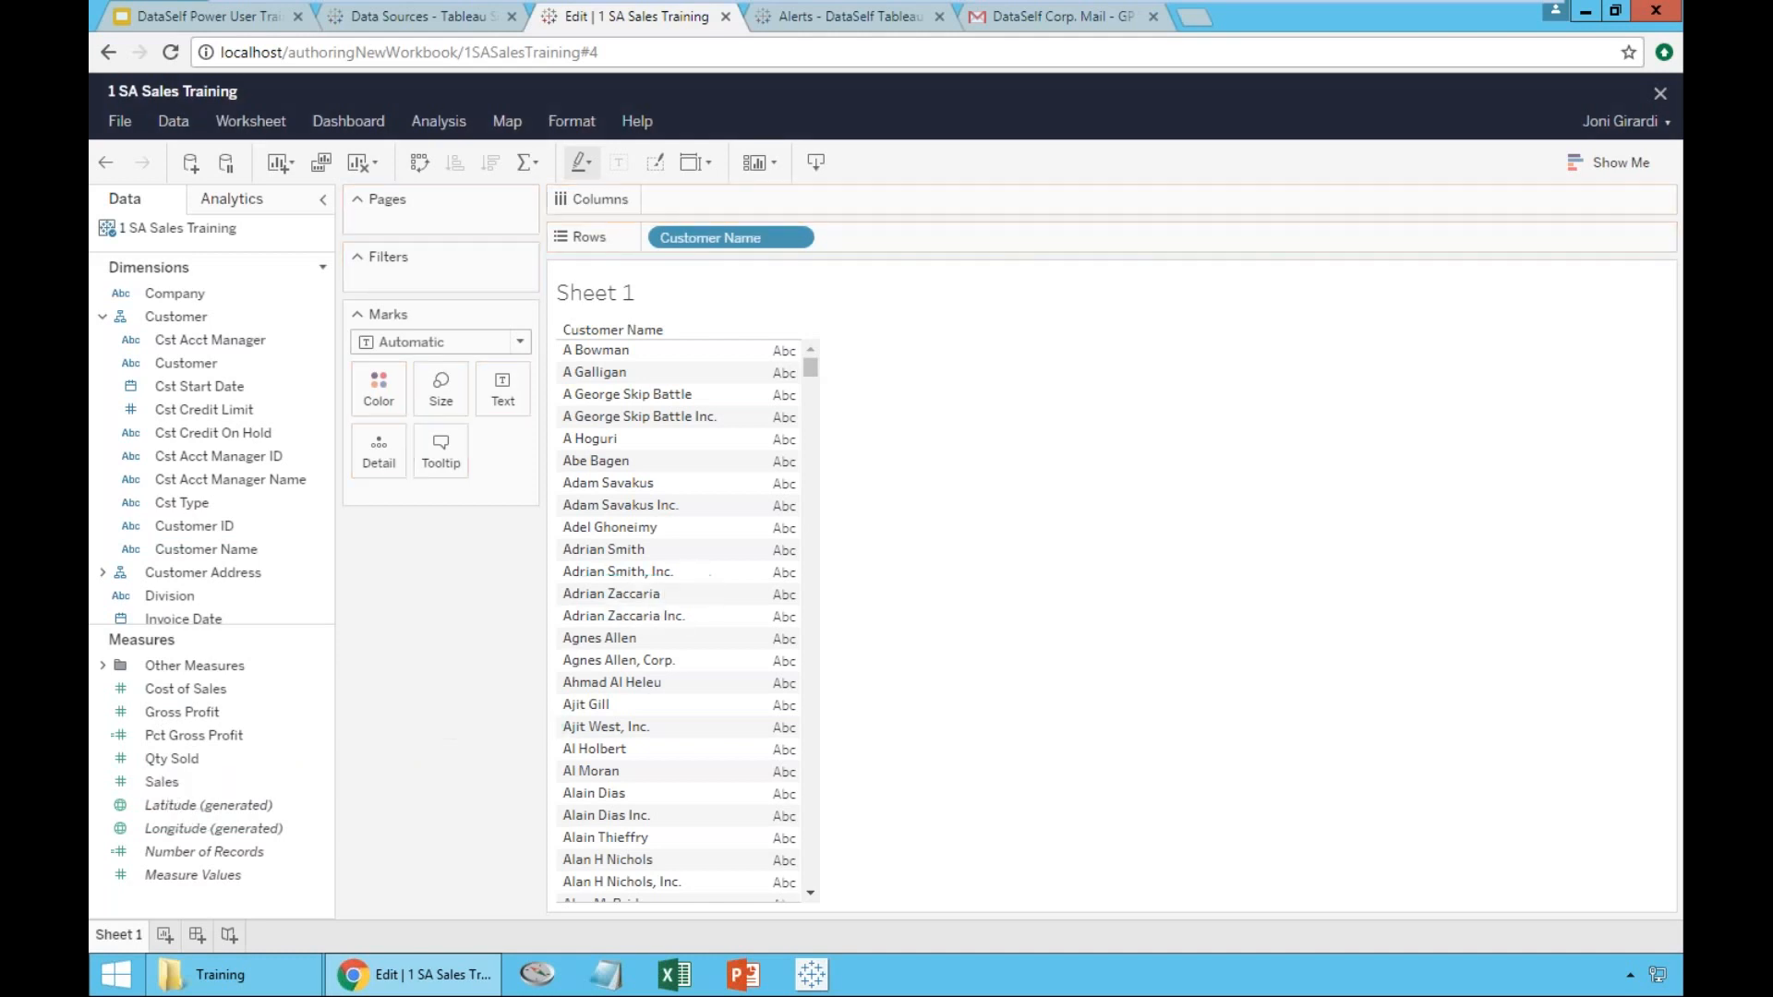
pyautogui.click(170, 782)
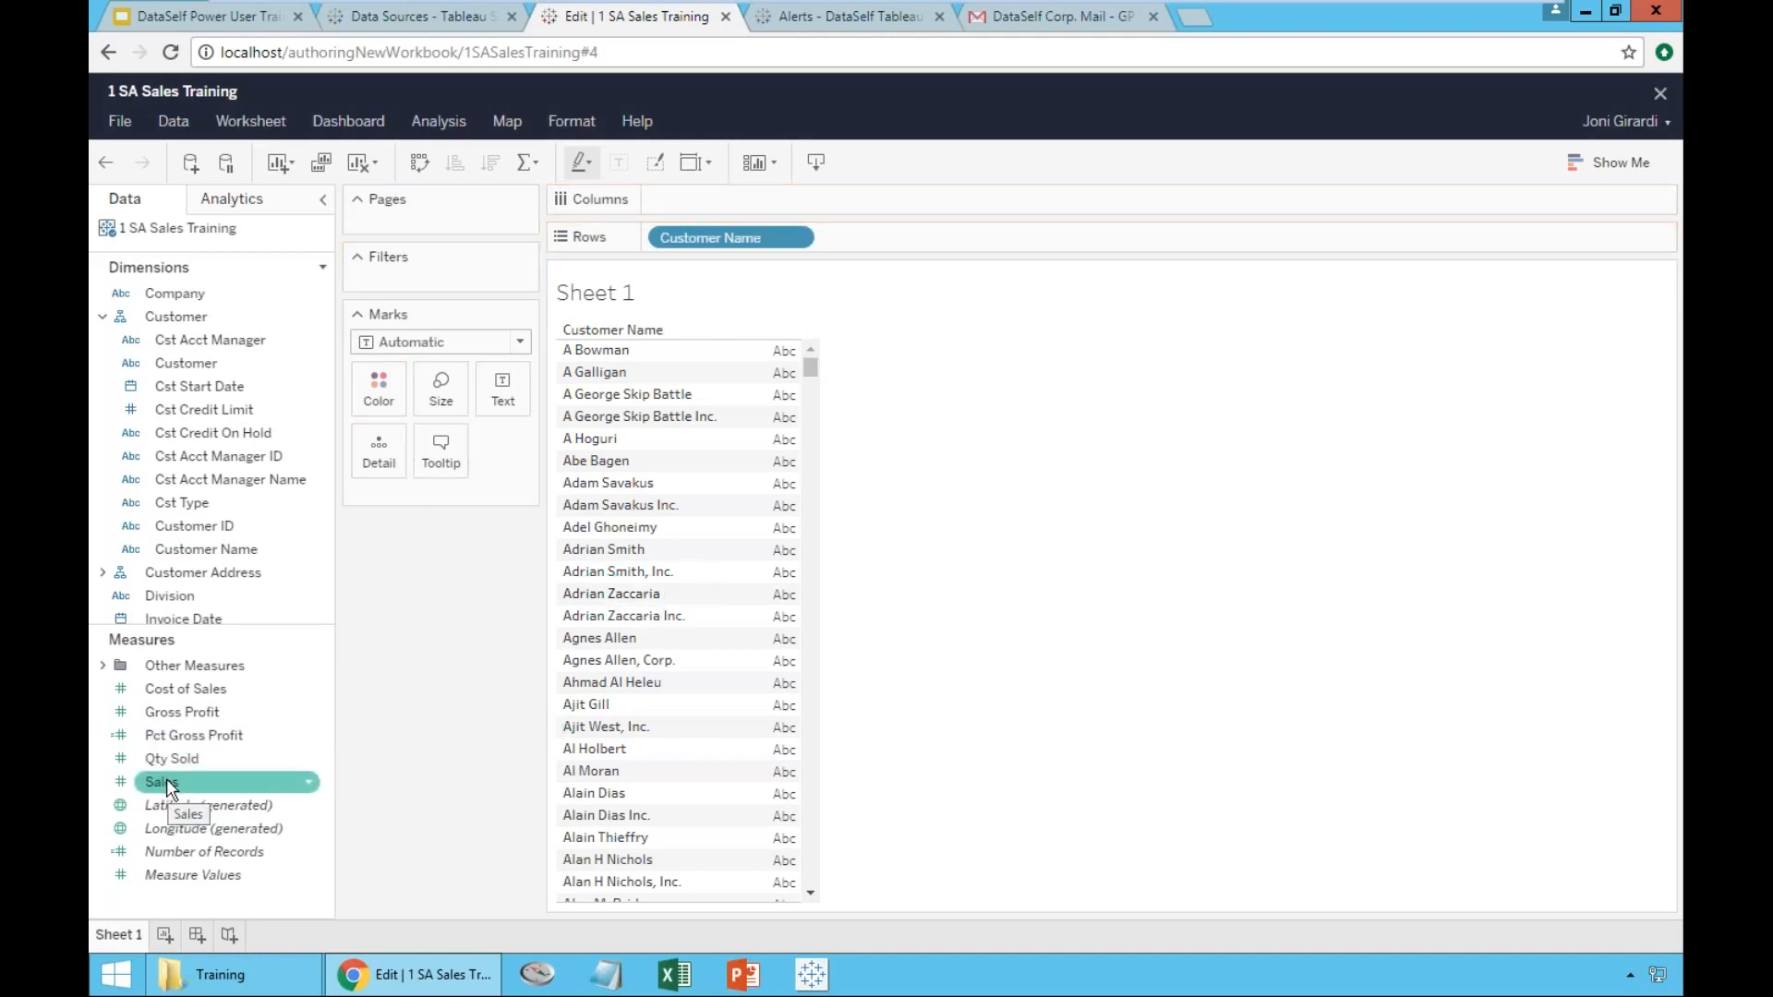
pyautogui.moveTo(166, 778); pyautogui.dragTo(794, 508)
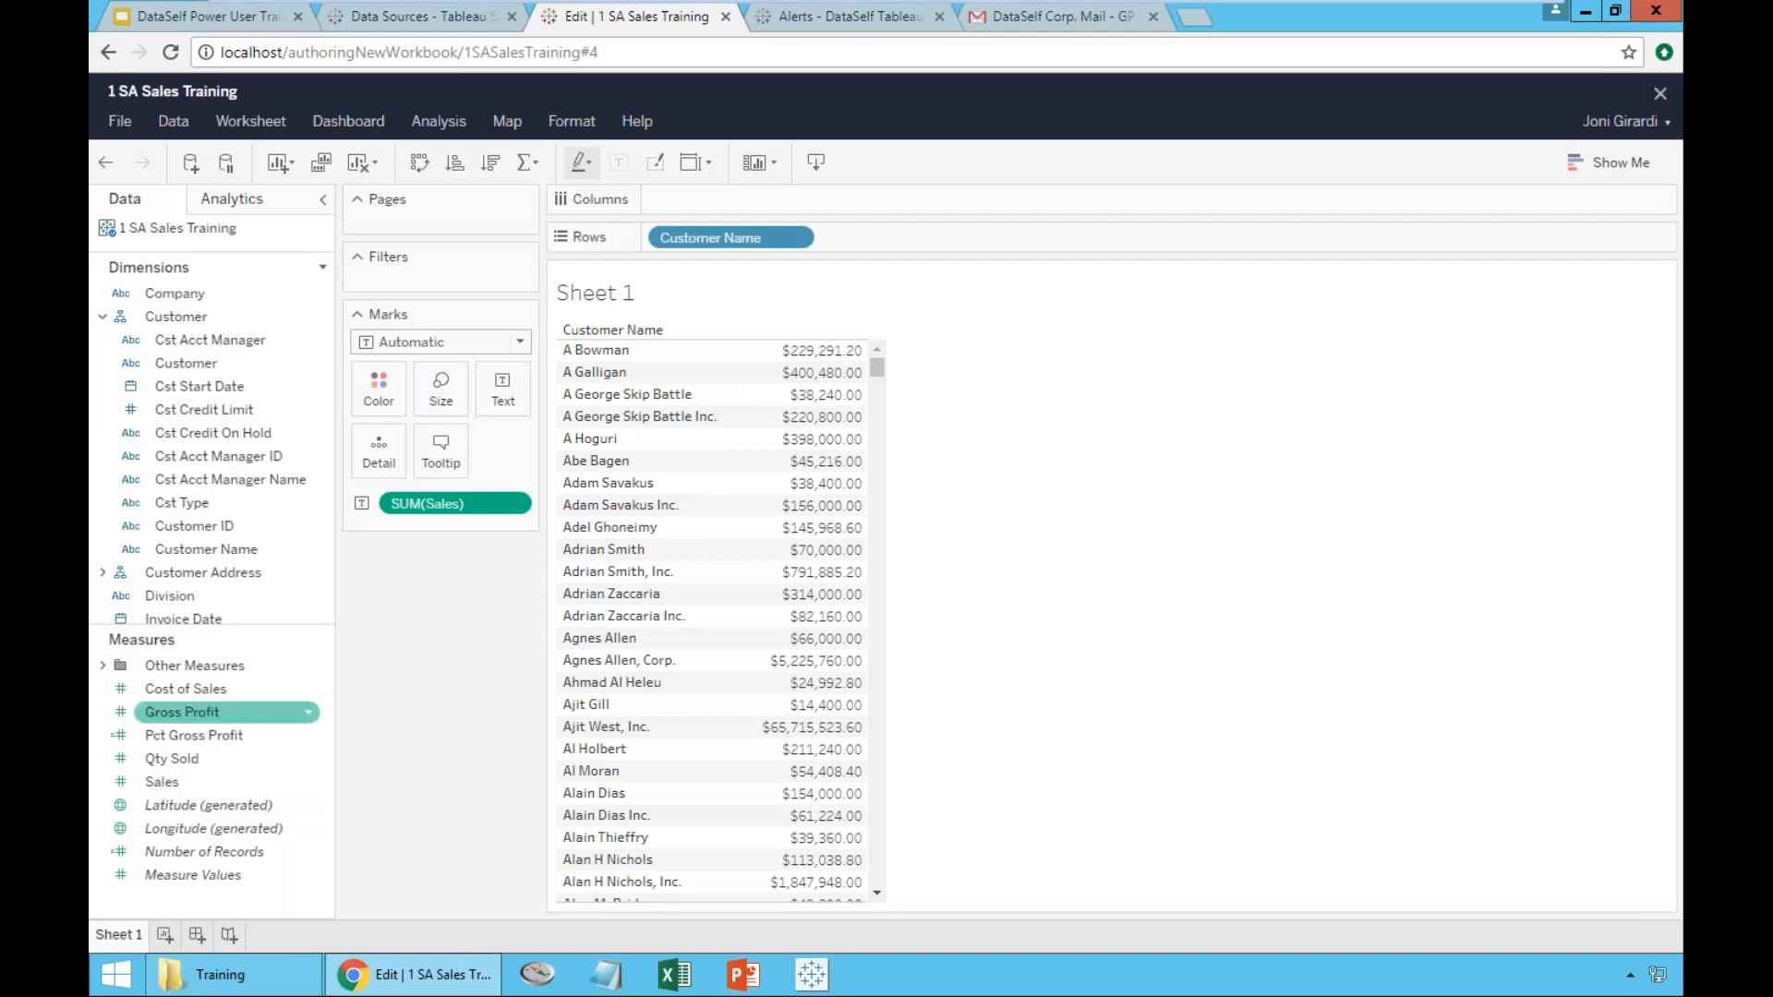
pyautogui.click(105, 162)
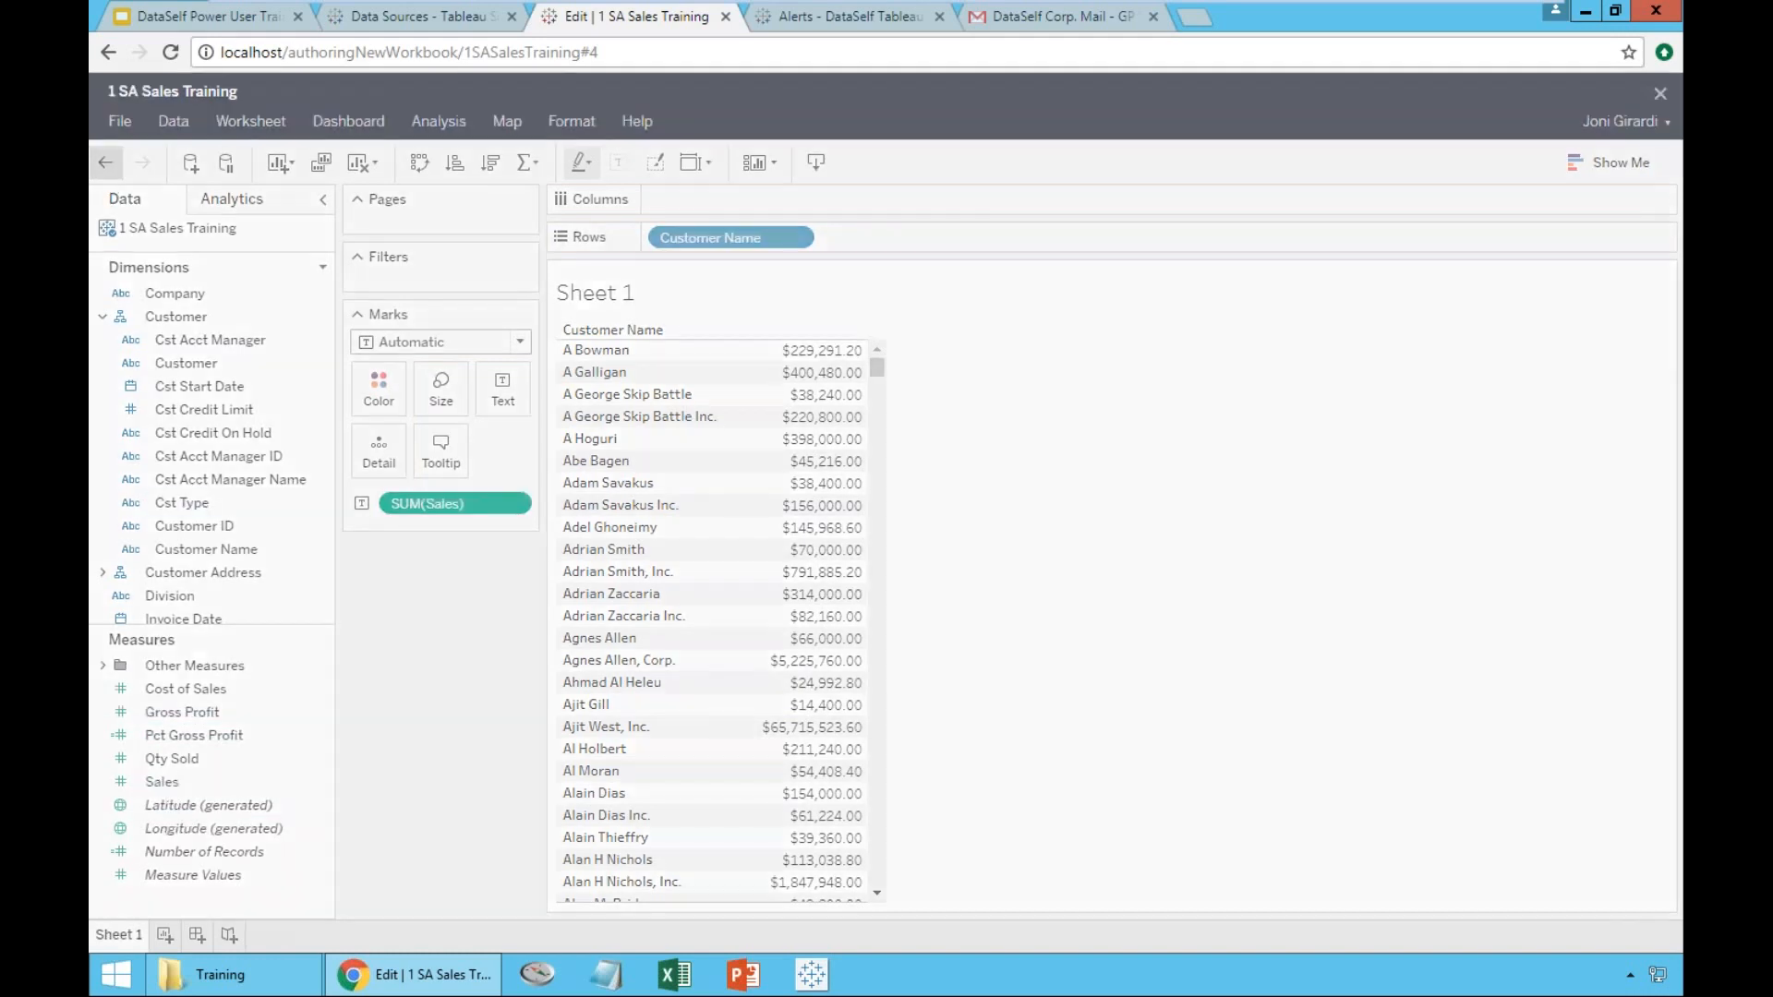
pyautogui.moveTo(162, 781); pyautogui.dragTo(770, 545)
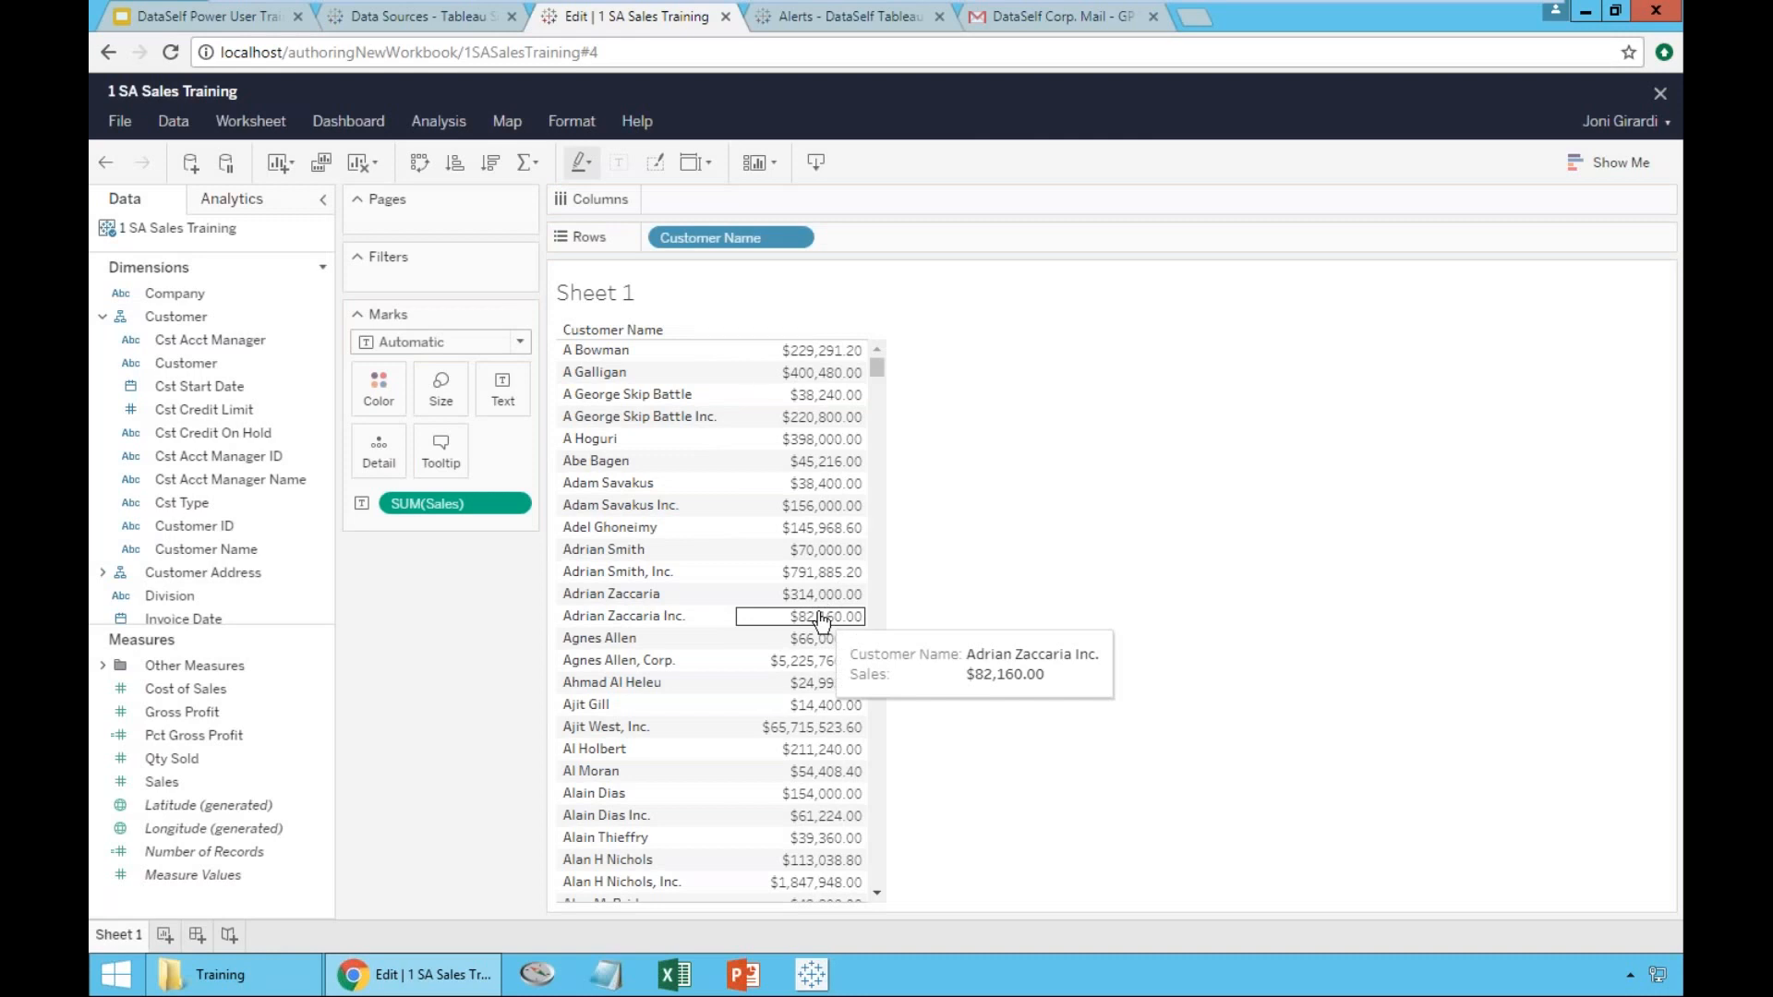
pyautogui.click(108, 166)
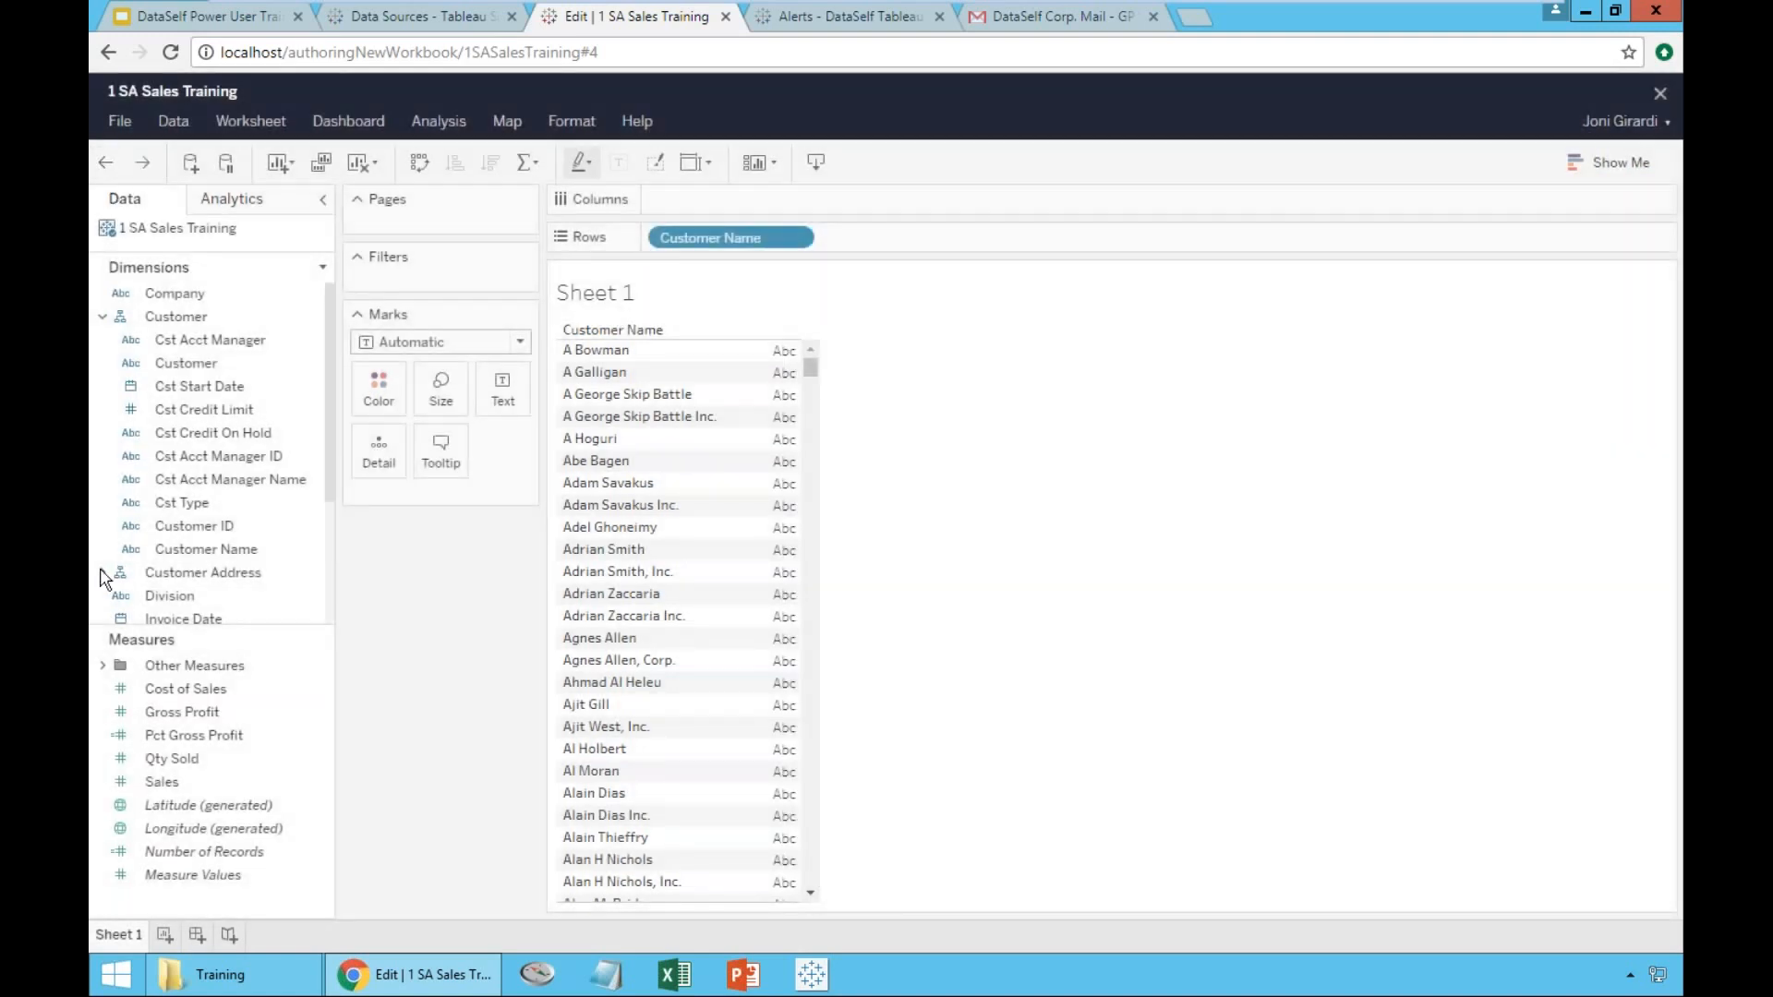
# - Assign the Sales measure to the Text mark and collapse the Customer hierarchy
pyautogui.moveTo(162, 782); pyautogui.dragTo(502, 390)
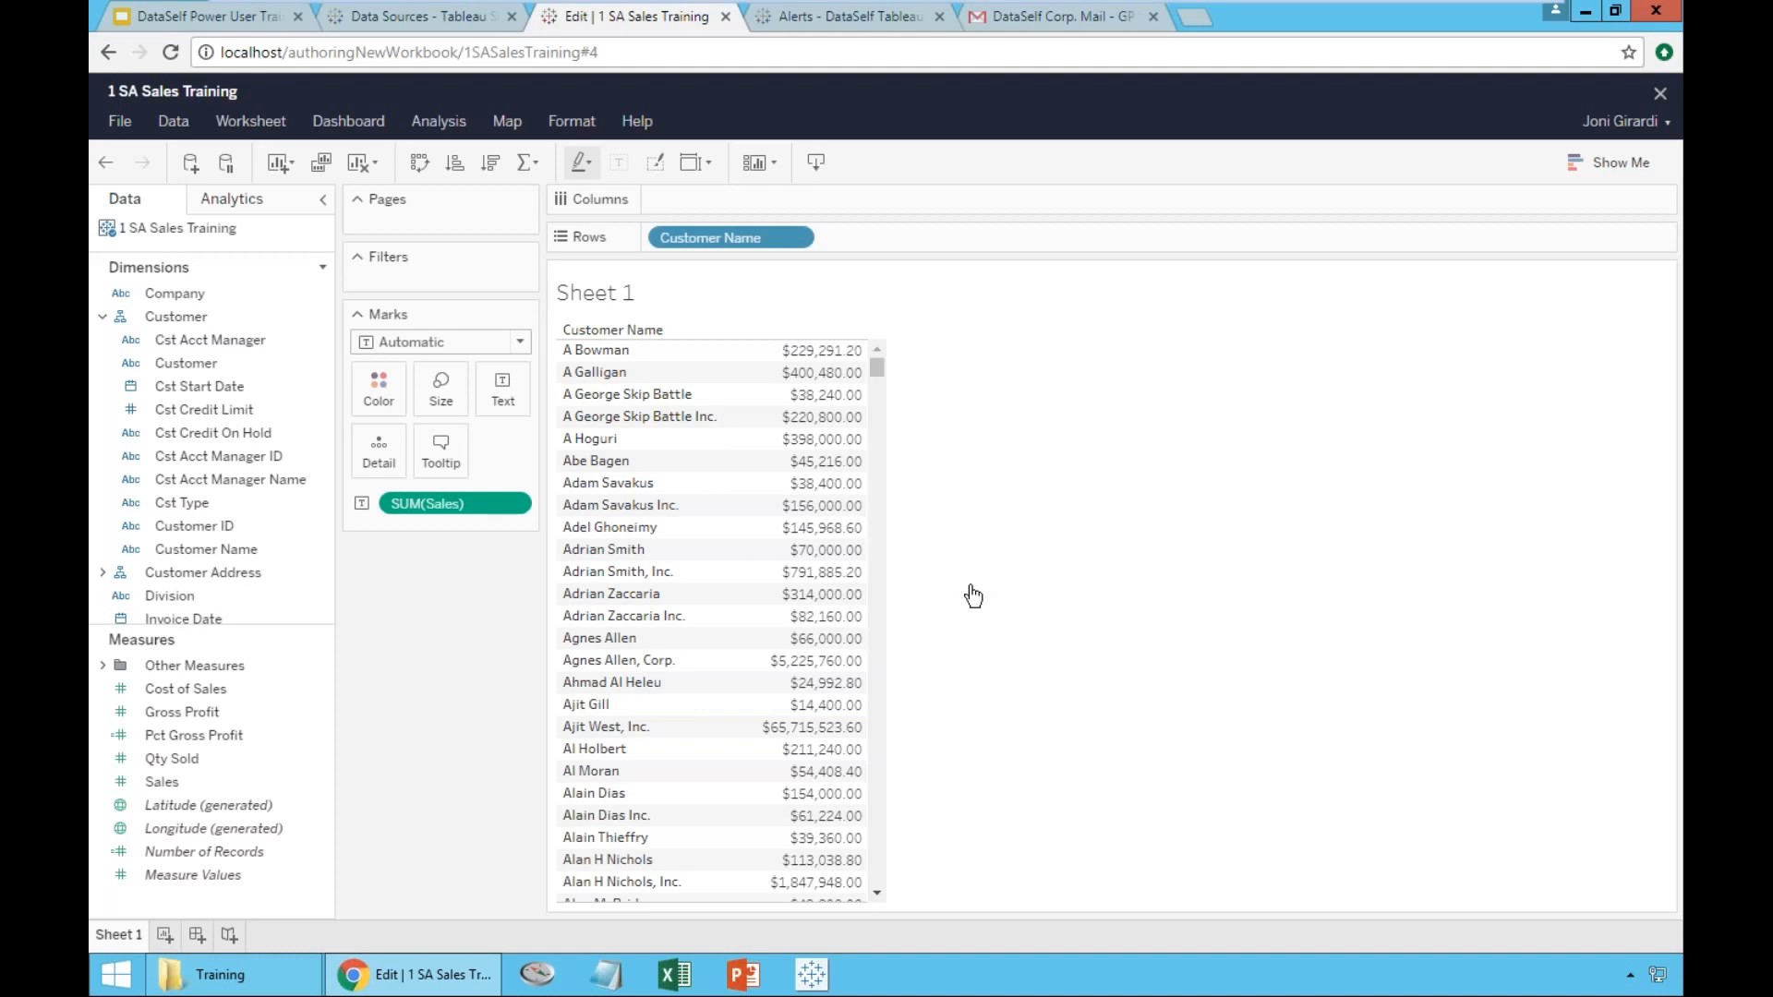
pyautogui.click(103, 320)
# - Try the Invoice Date dimension on Columns, and undo that placement
pyautogui.click(180, 387)
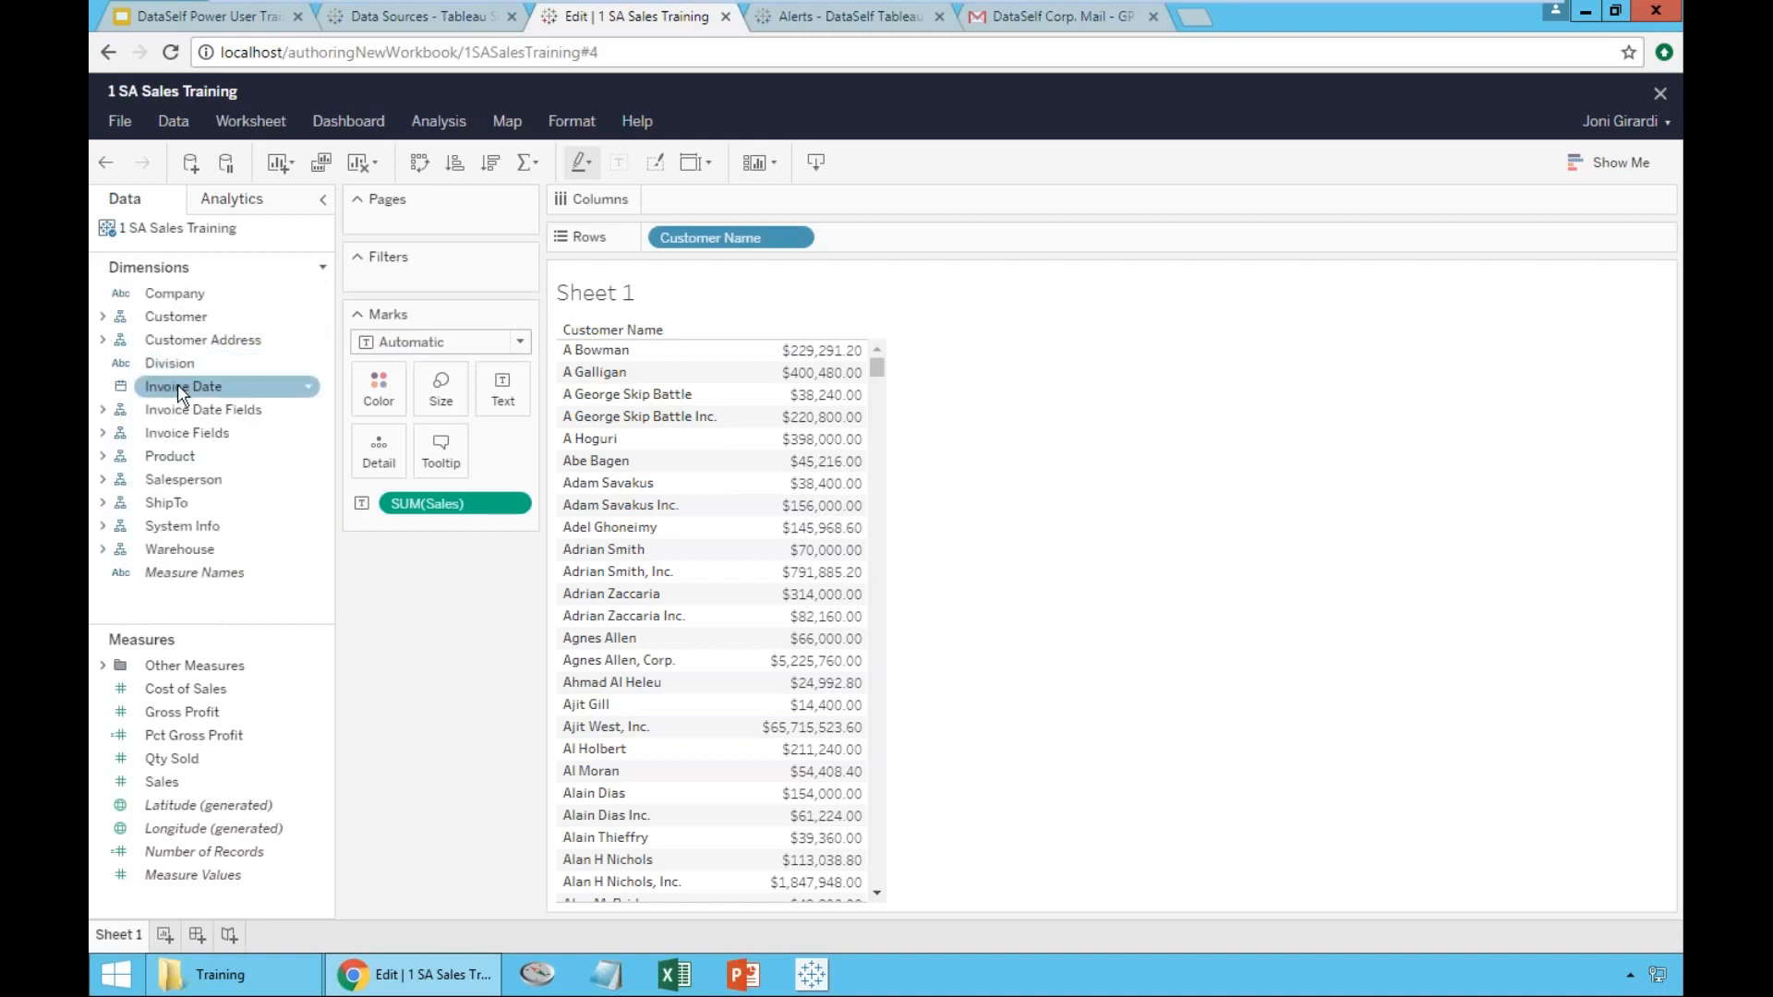
pyautogui.moveTo(177, 389); pyautogui.dragTo(690, 203)
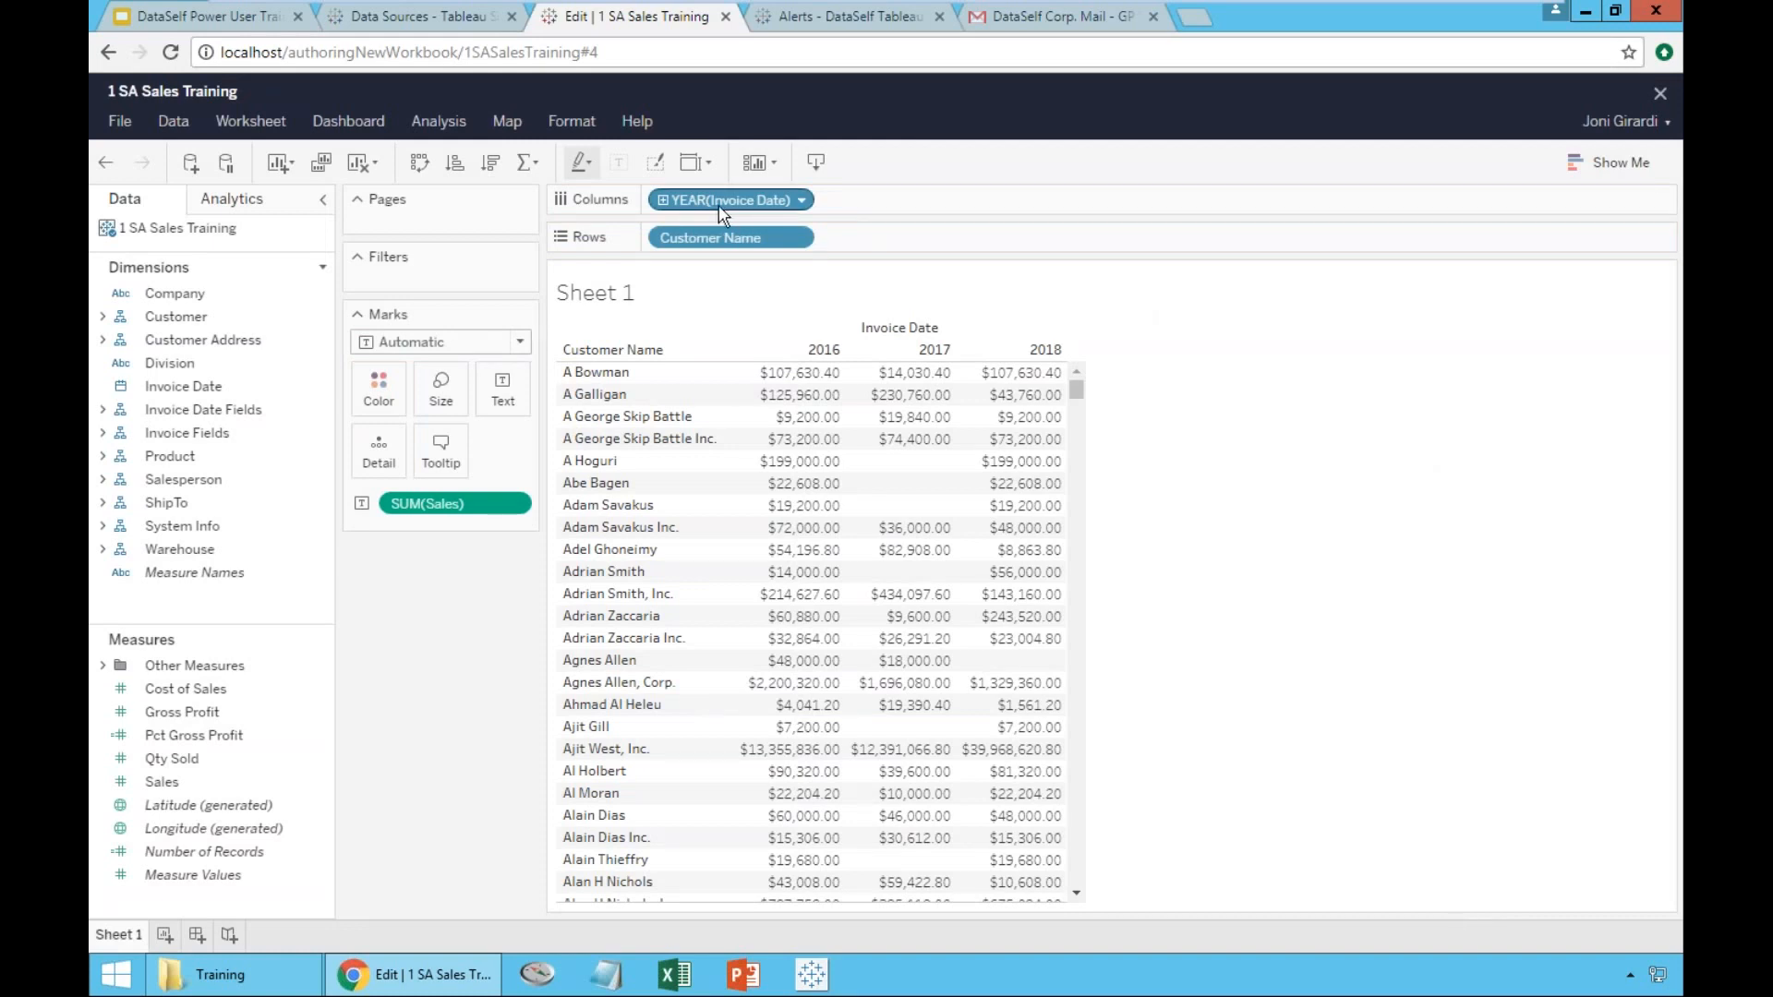
pyautogui.click(106, 162)
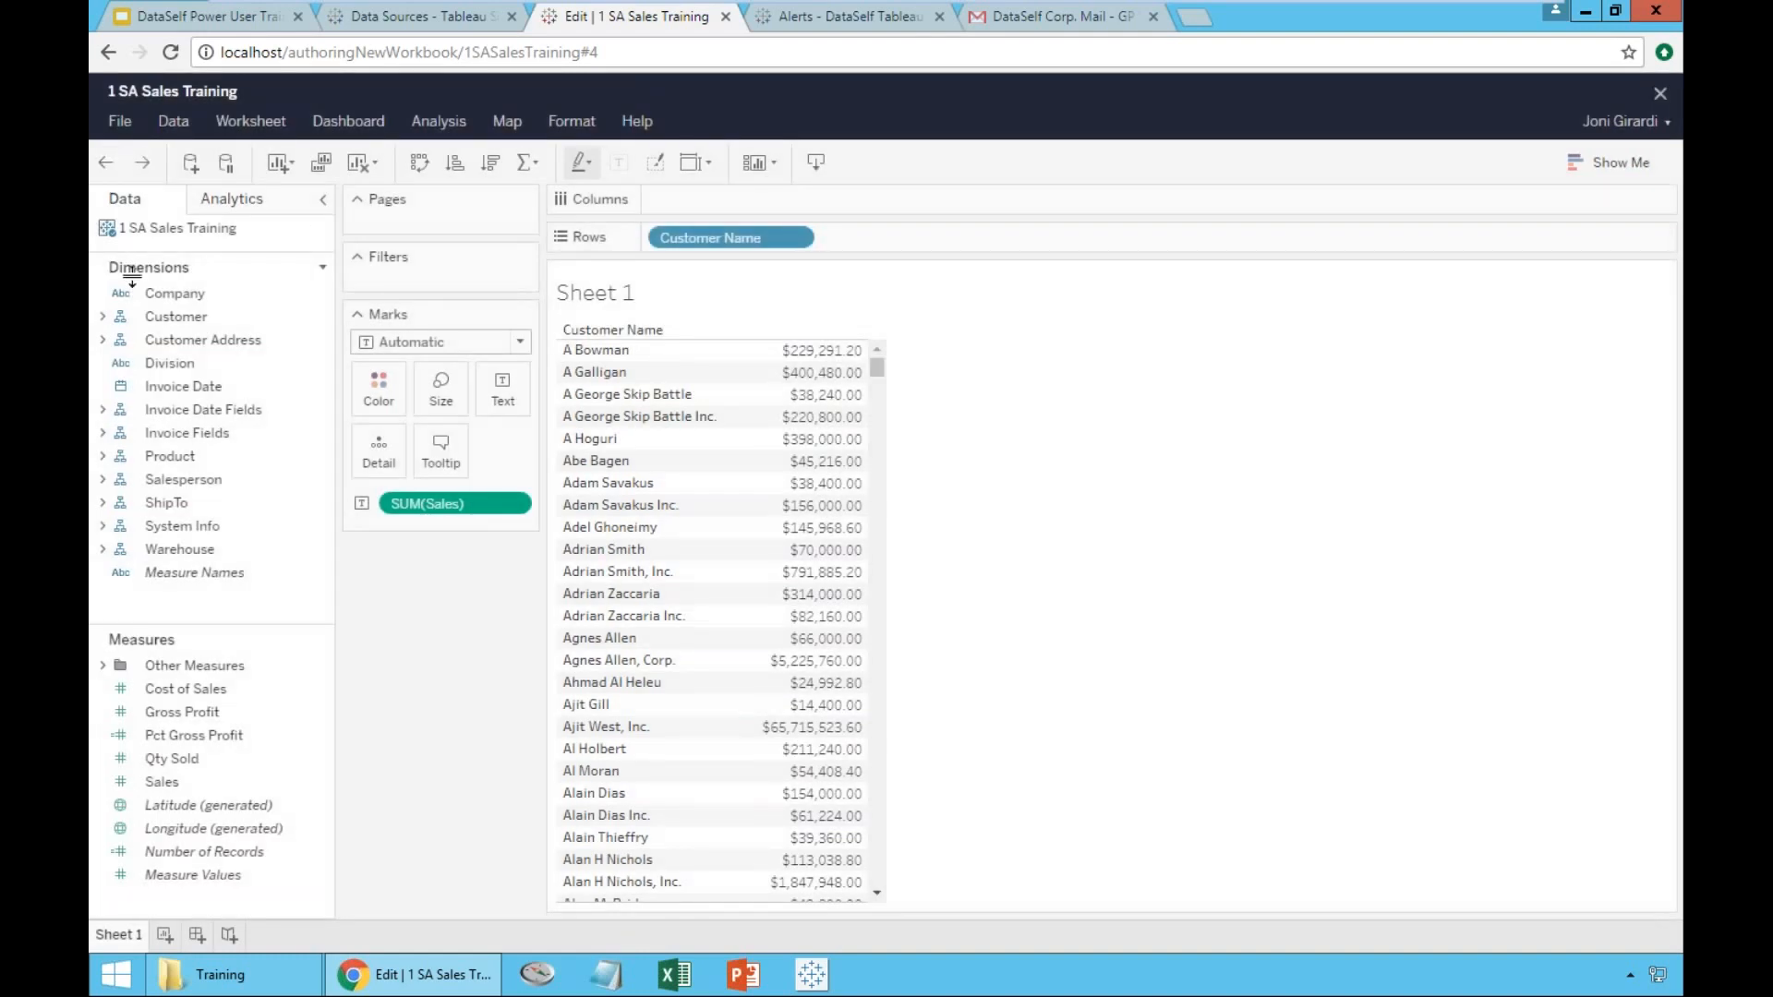
# - Place Invoice Date on Rows after Customer Name, and move its year field to Columns
pyautogui.moveTo(171, 388); pyautogui.dragTo(870, 246)
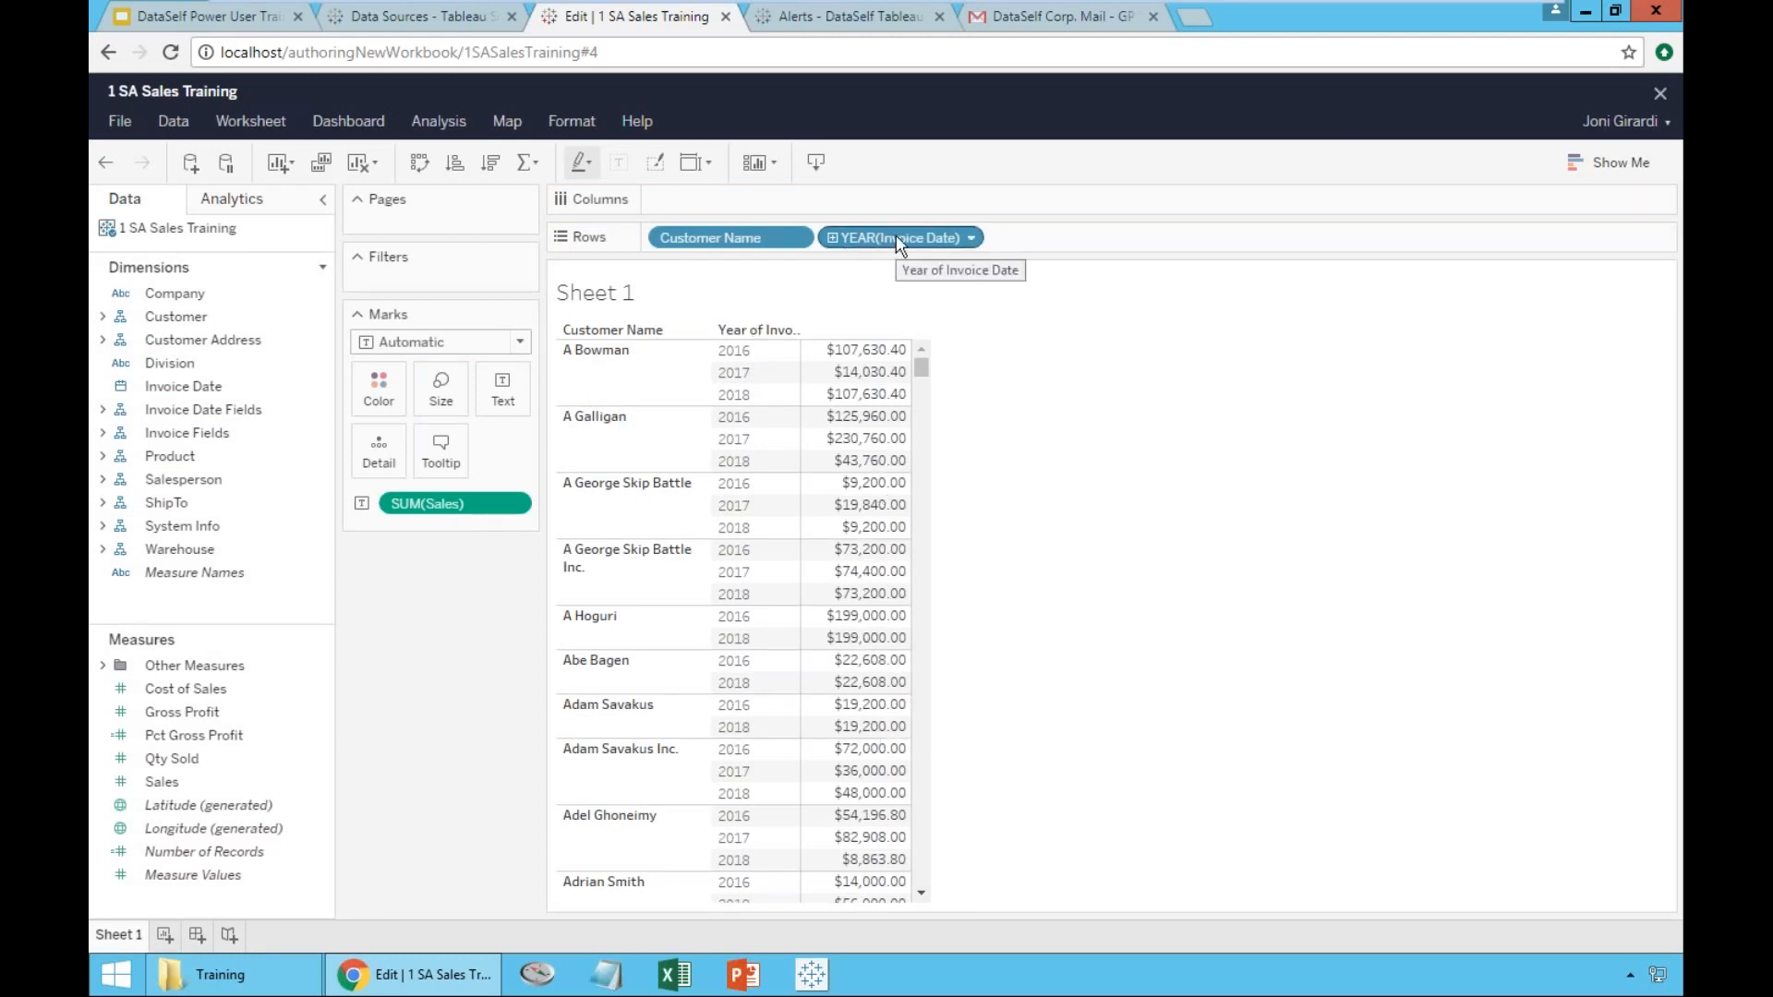
pyautogui.moveTo(896, 235); pyautogui.dragTo(742, 202)
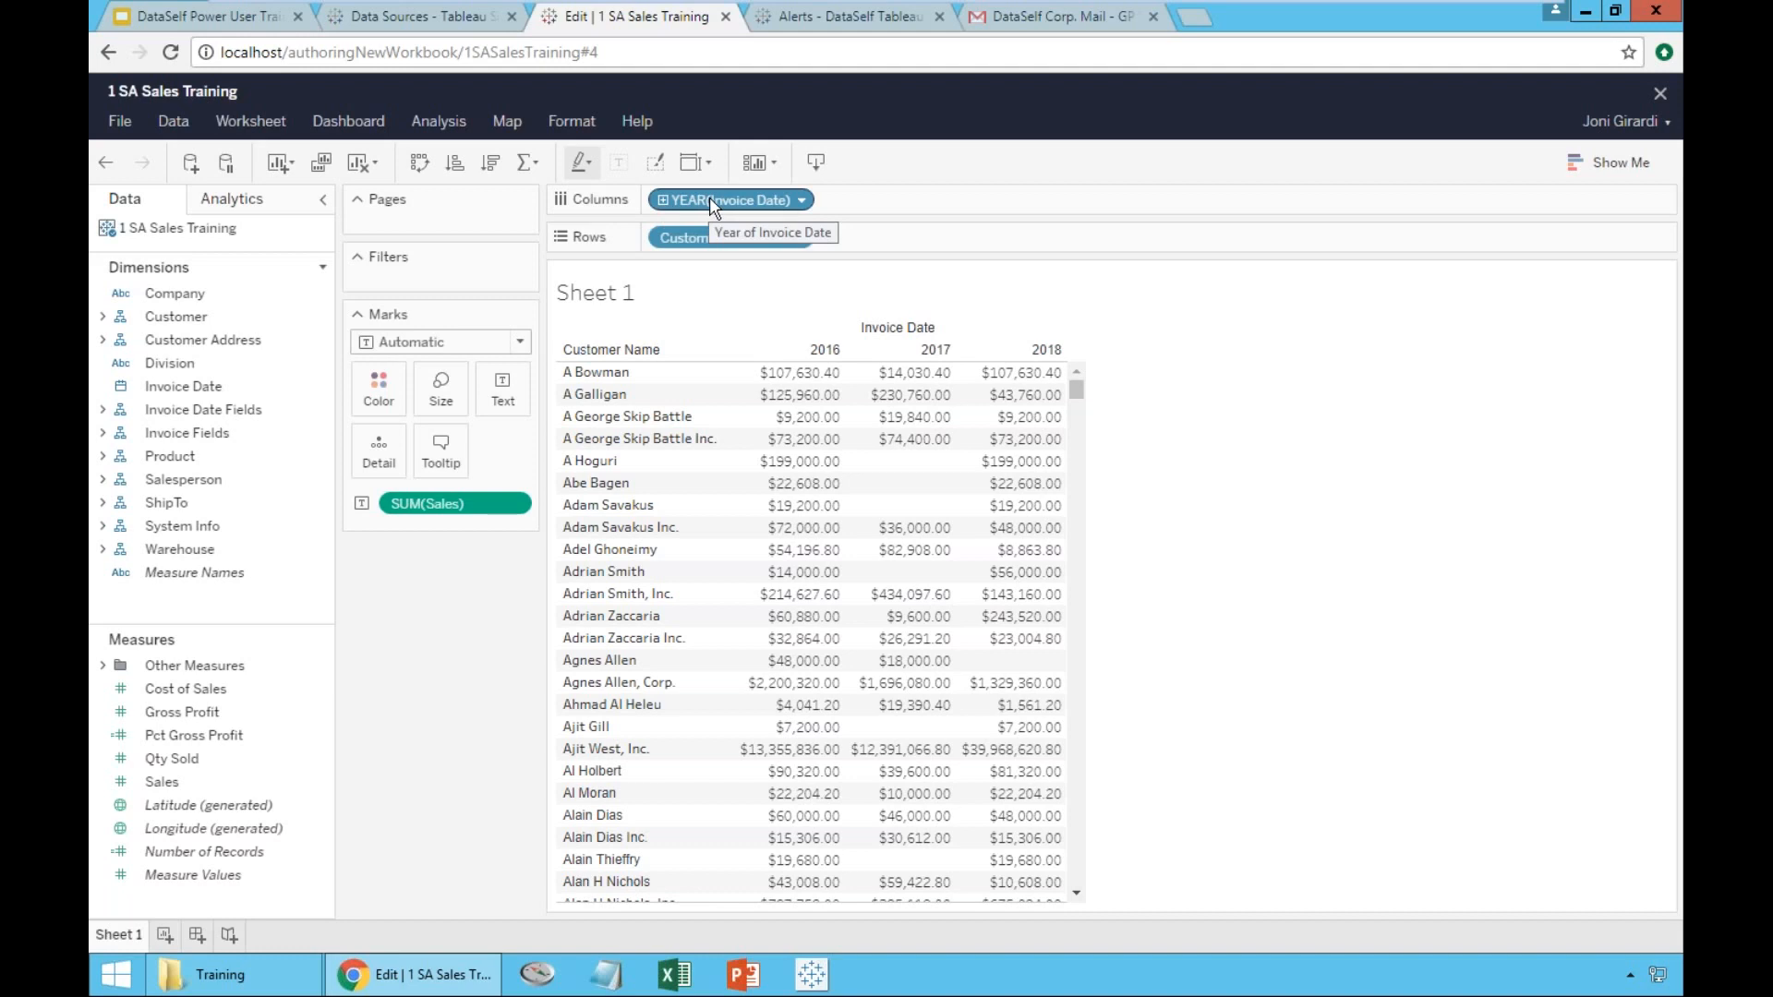
# - Drill the Invoice Date year on Columns down to quarter and month
pyautogui.click(663, 199)
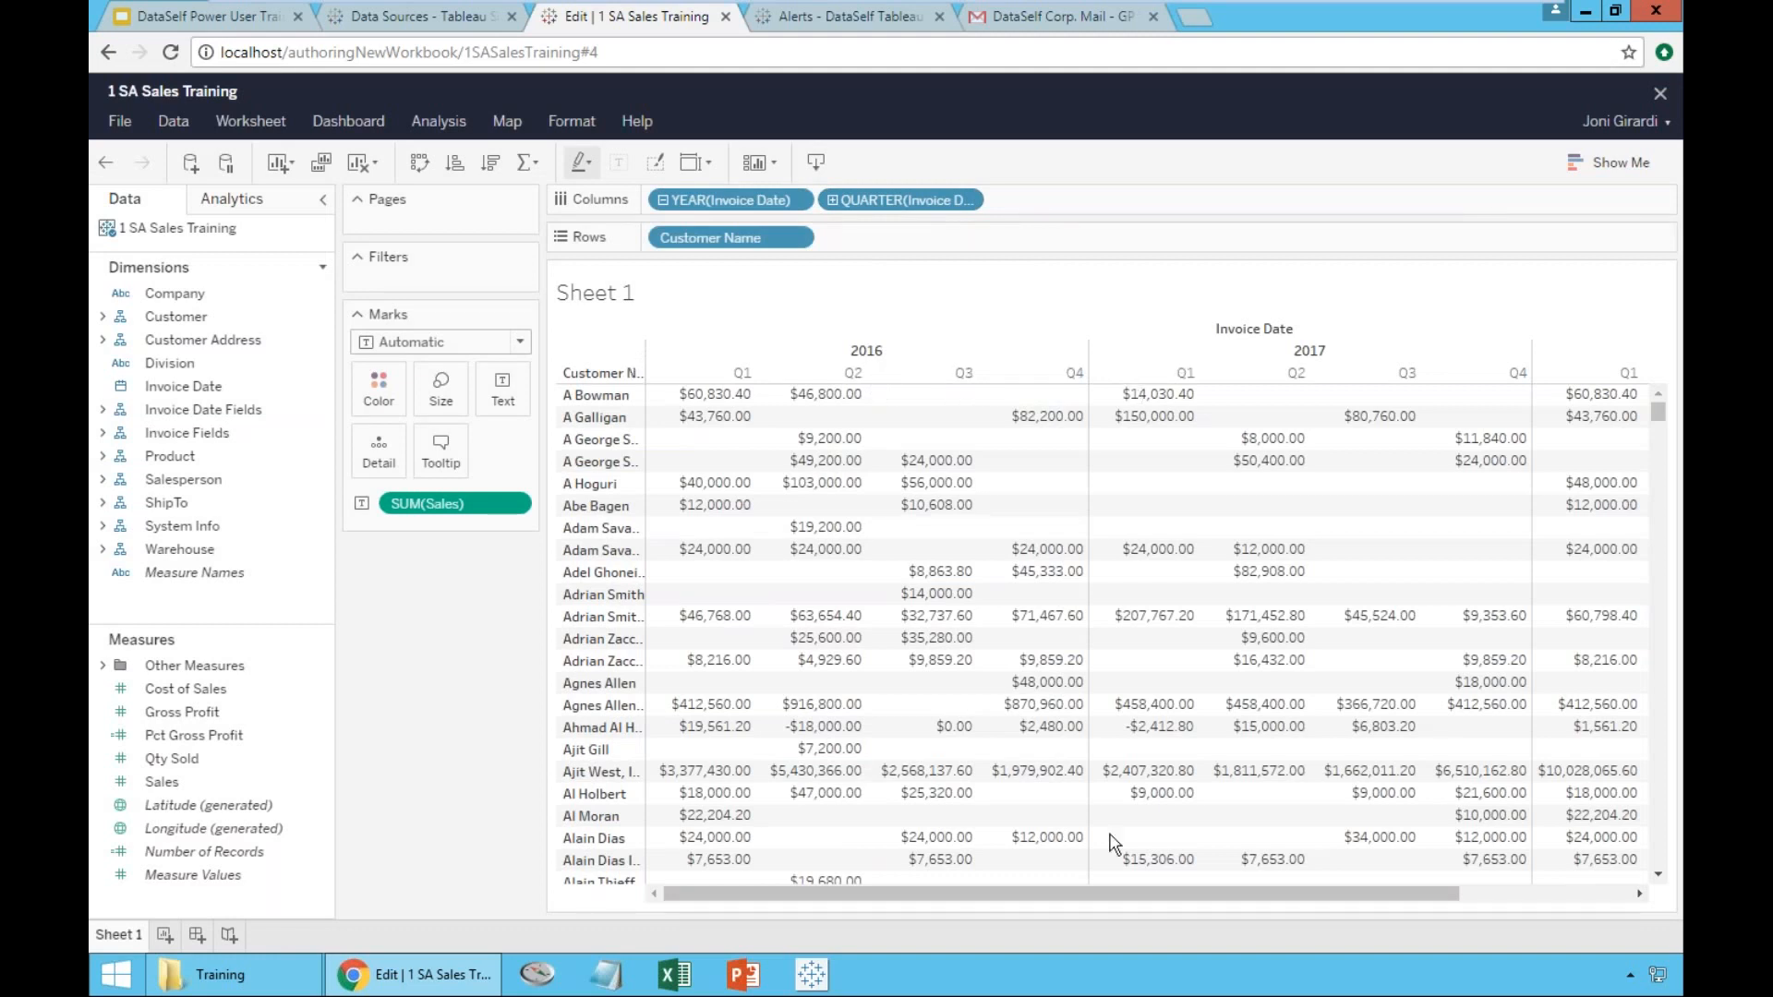
pyautogui.moveTo(1120, 895); pyautogui.dragTo(1071, 904)
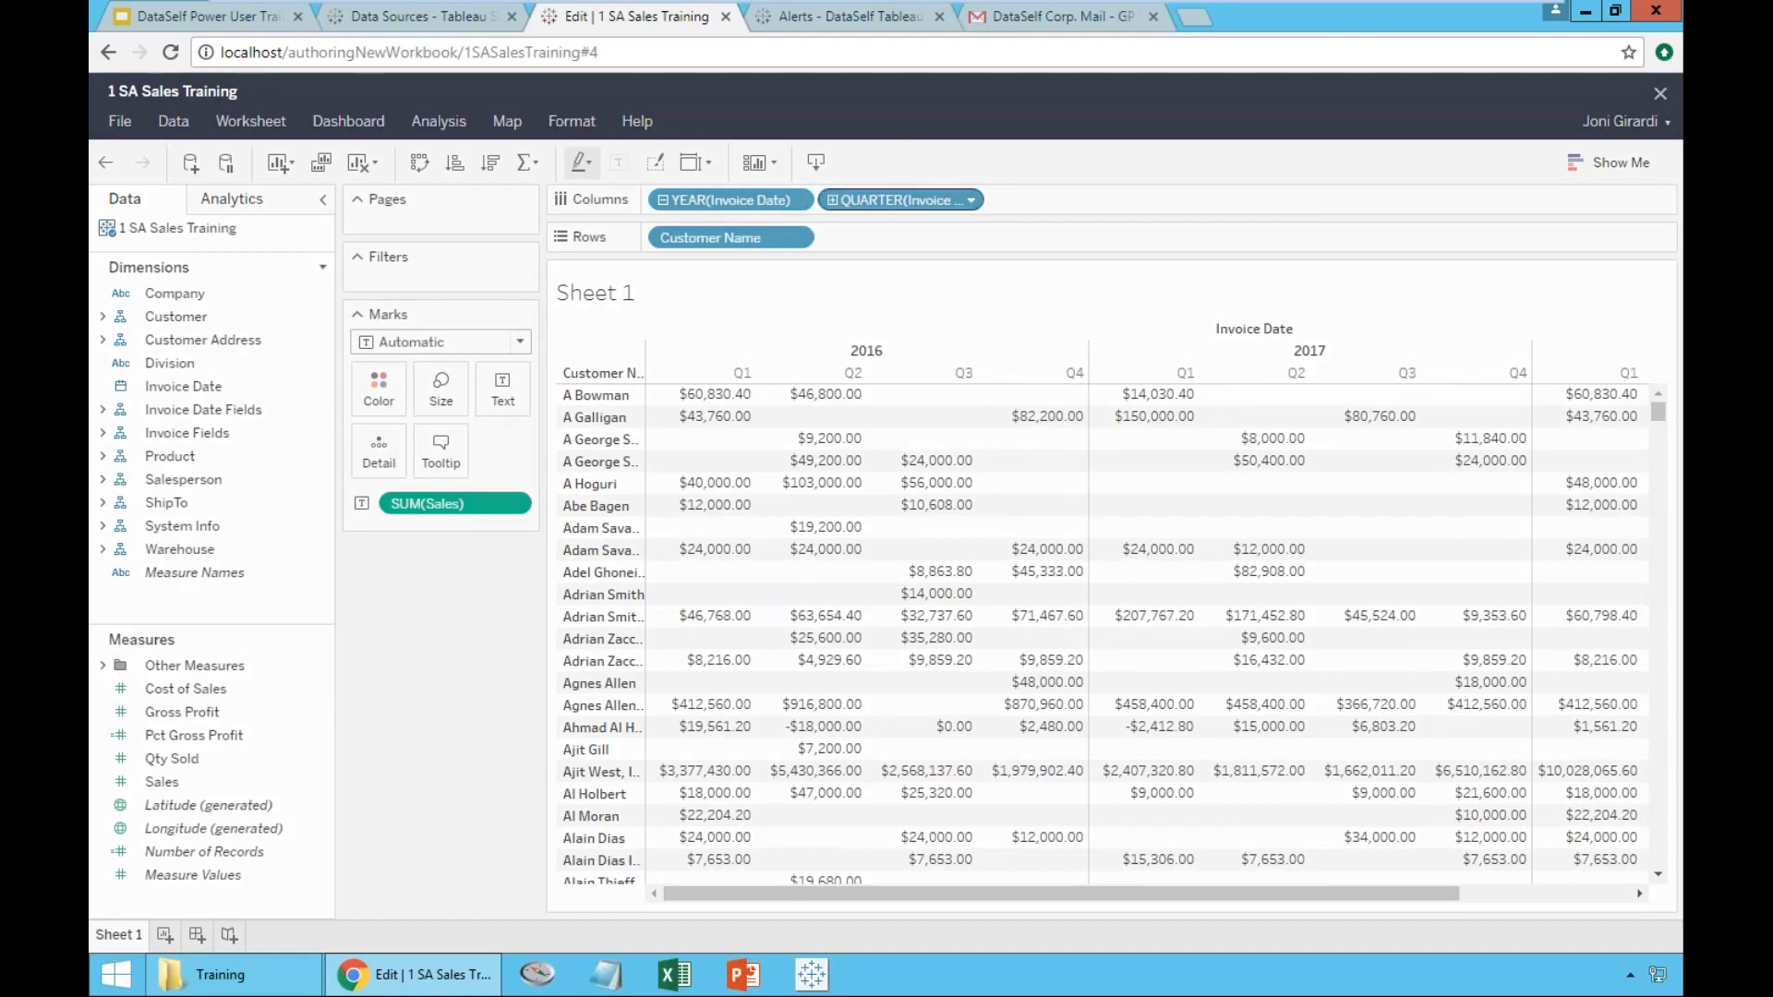
pyautogui.click(831, 200)
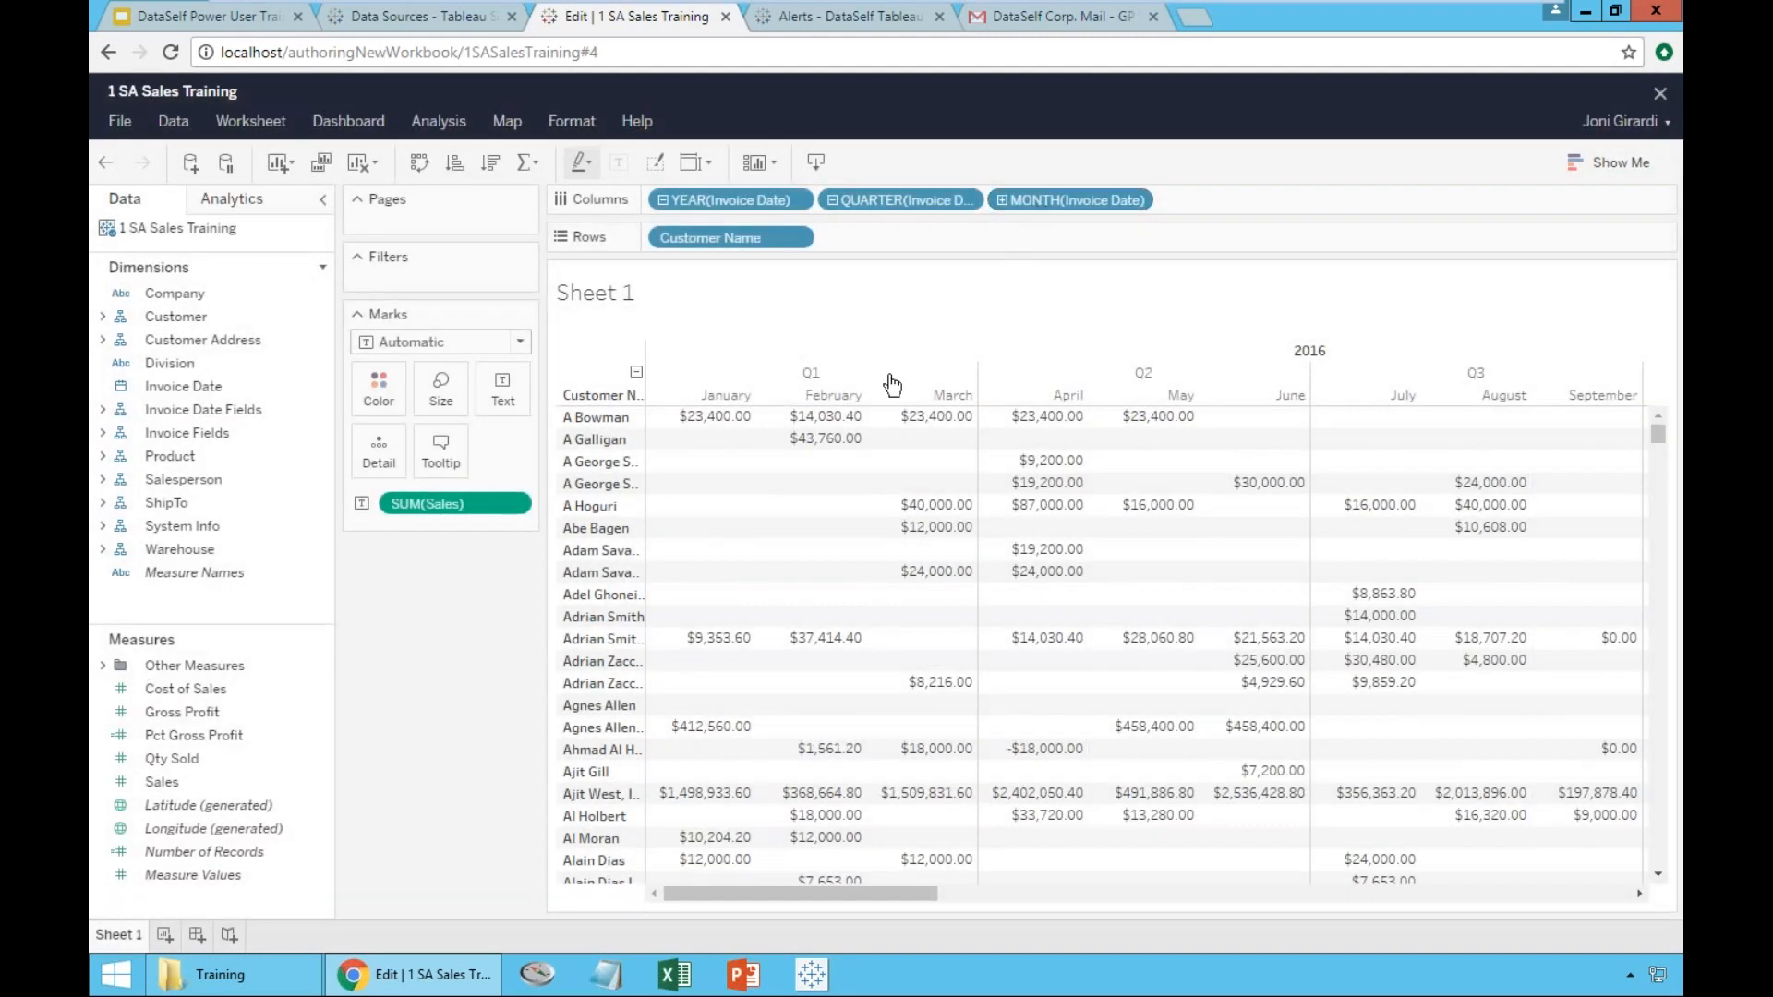
pyautogui.moveTo(889, 898); pyautogui.dragTo(839, 908)
# - Save the workbook as "1 Sales by Customer by Month" in the Default project, with sheets shown as tabs
pyautogui.click(118, 122)
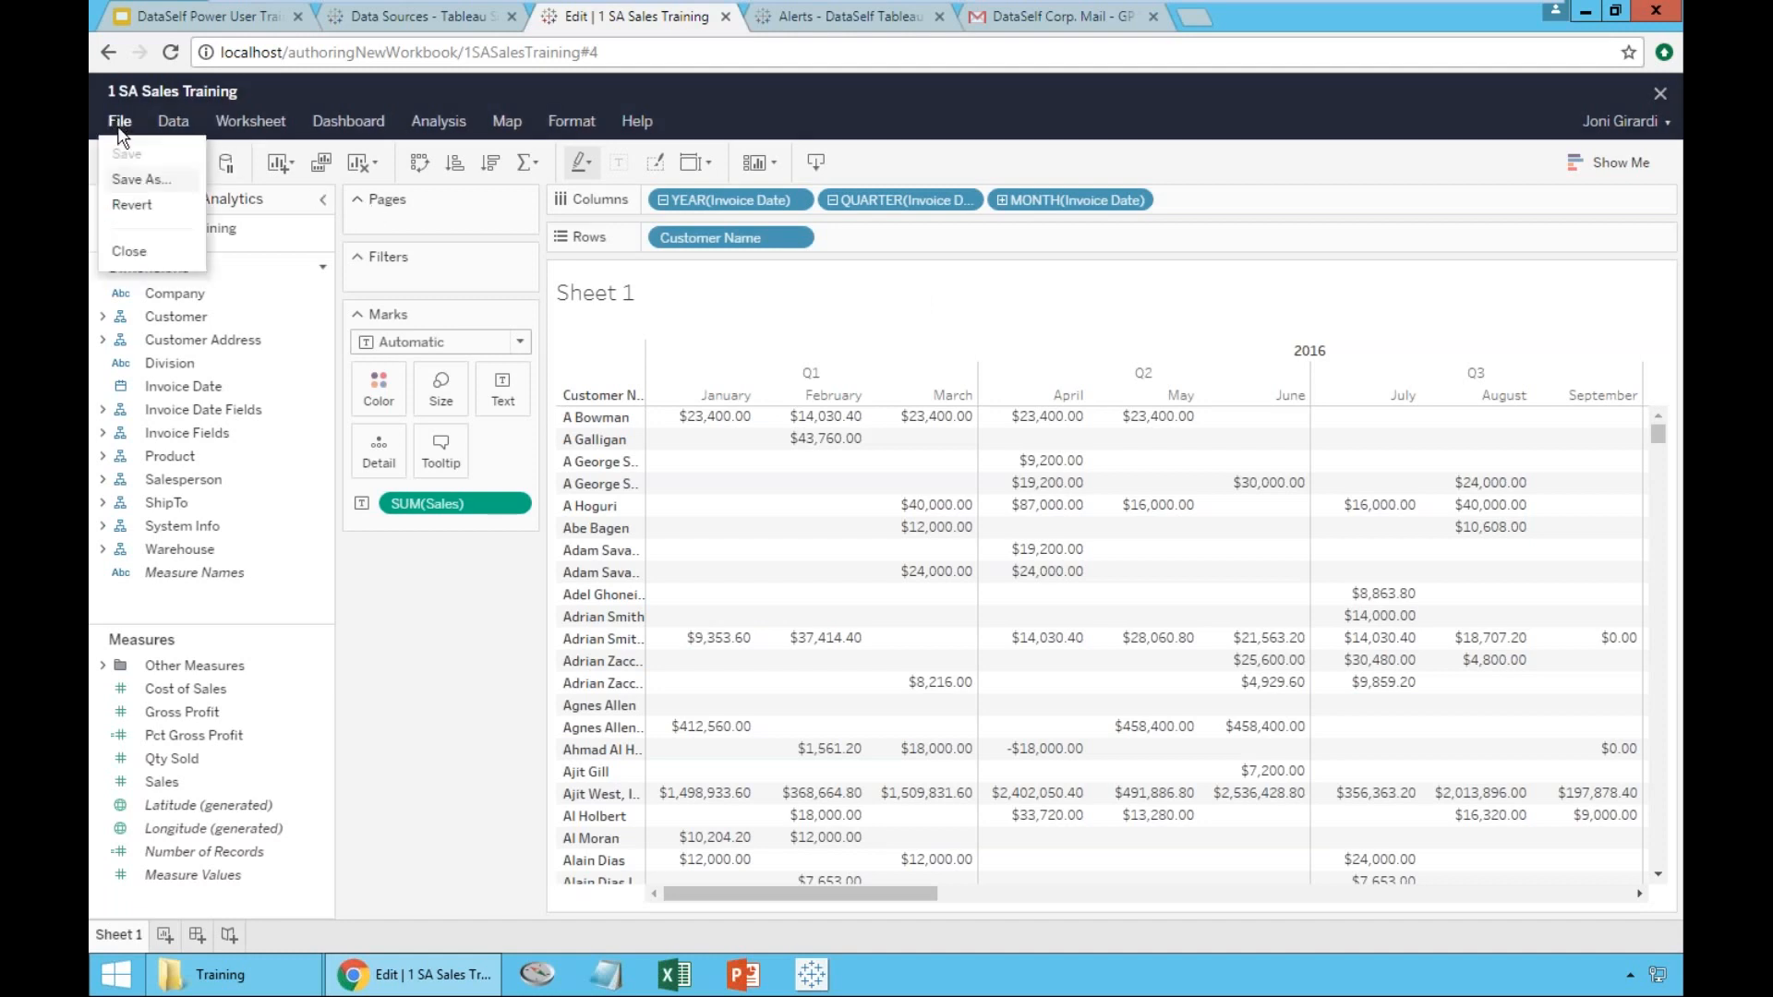
pyautogui.click(143, 181)
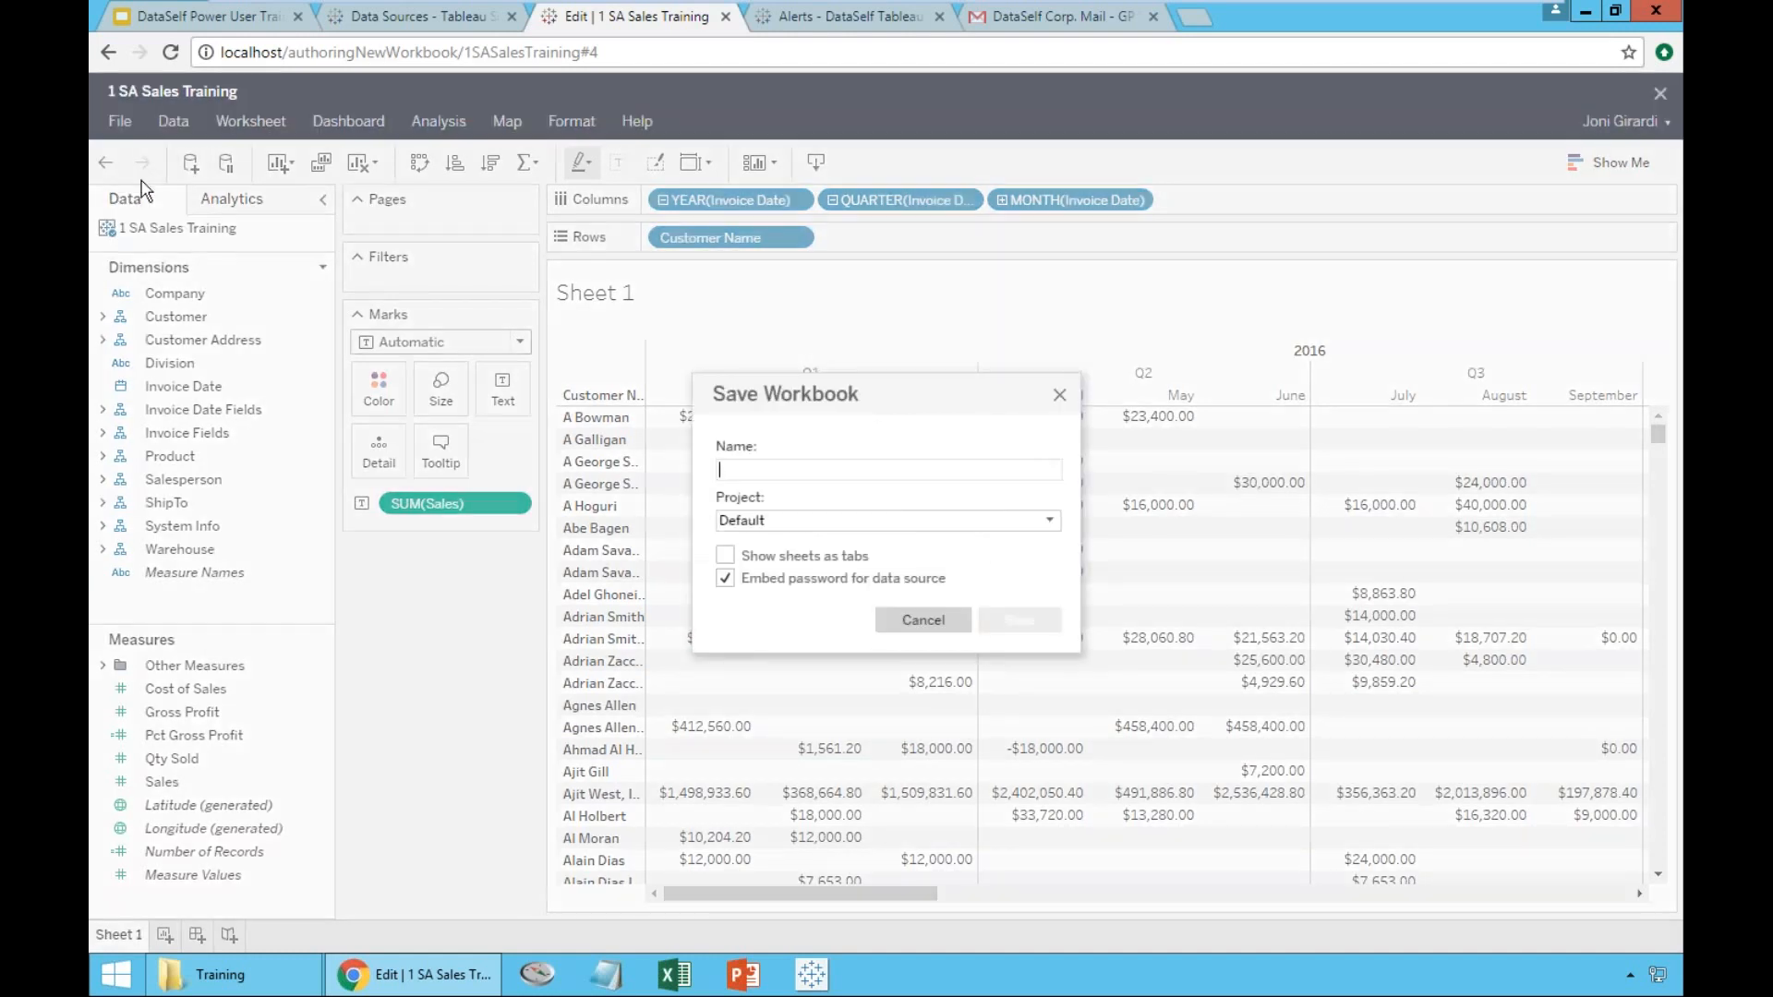
pyautogui.write('1 Sal')
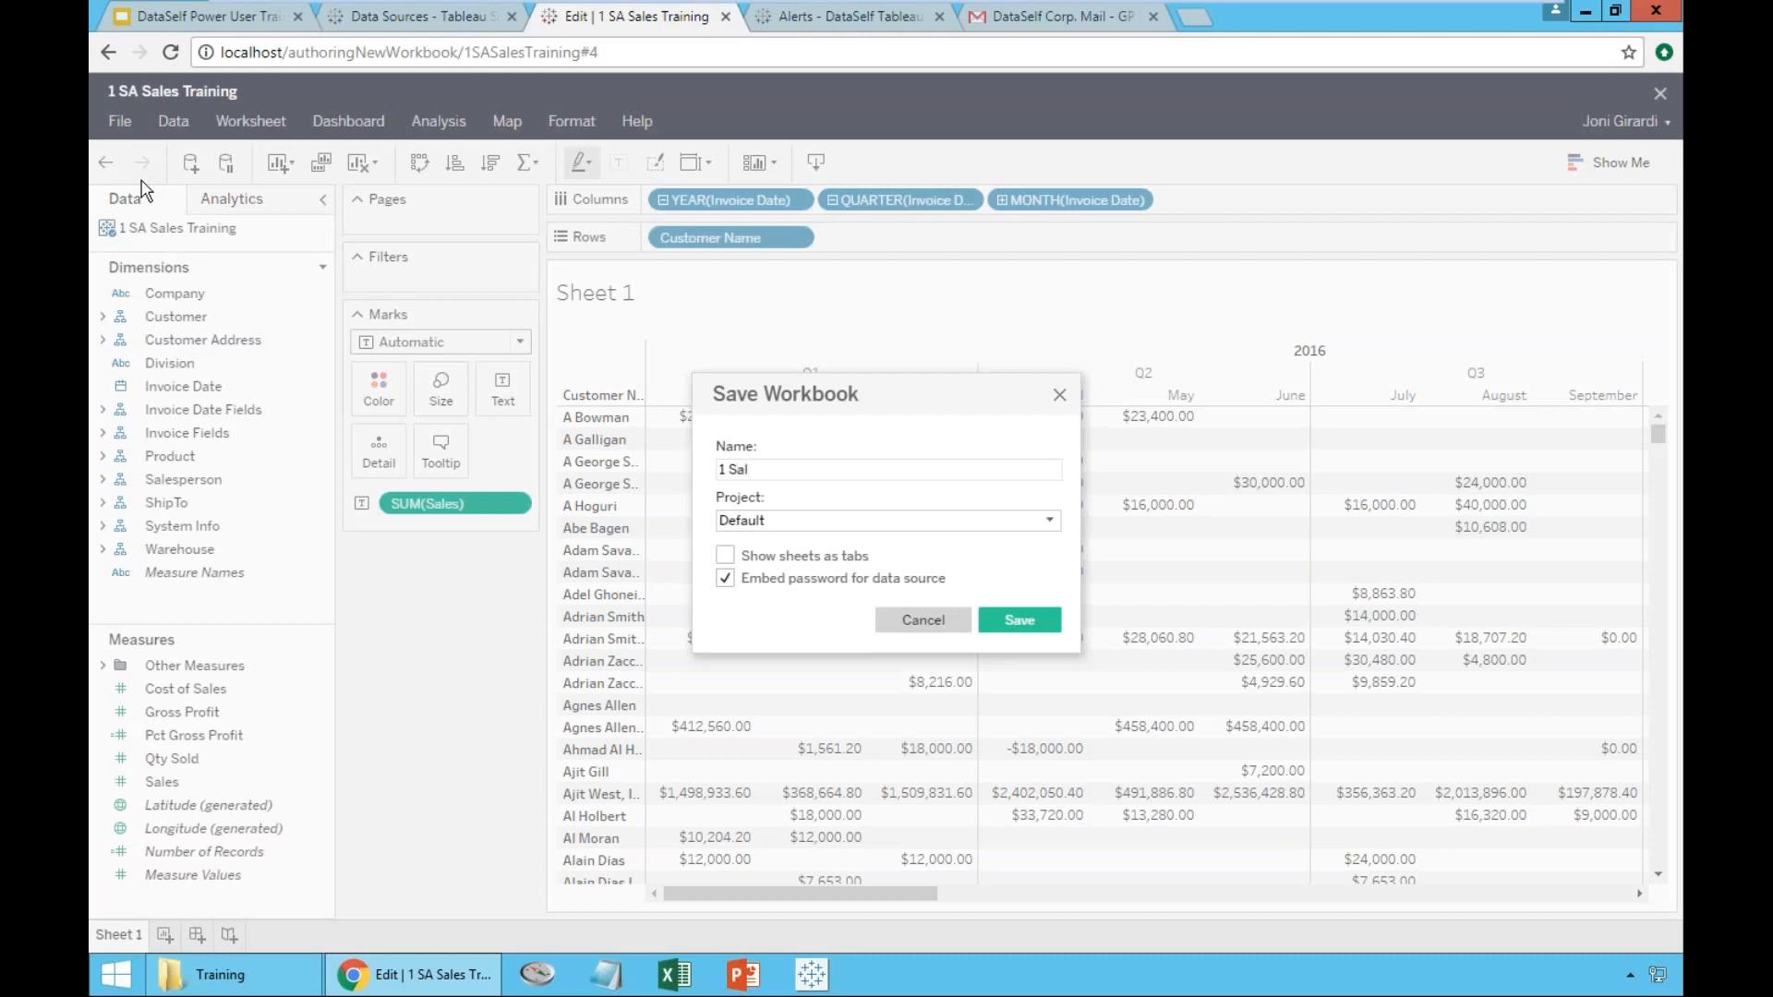
pyautogui.write('es by Customer bu y Month')
pyautogui.click(1052, 523)
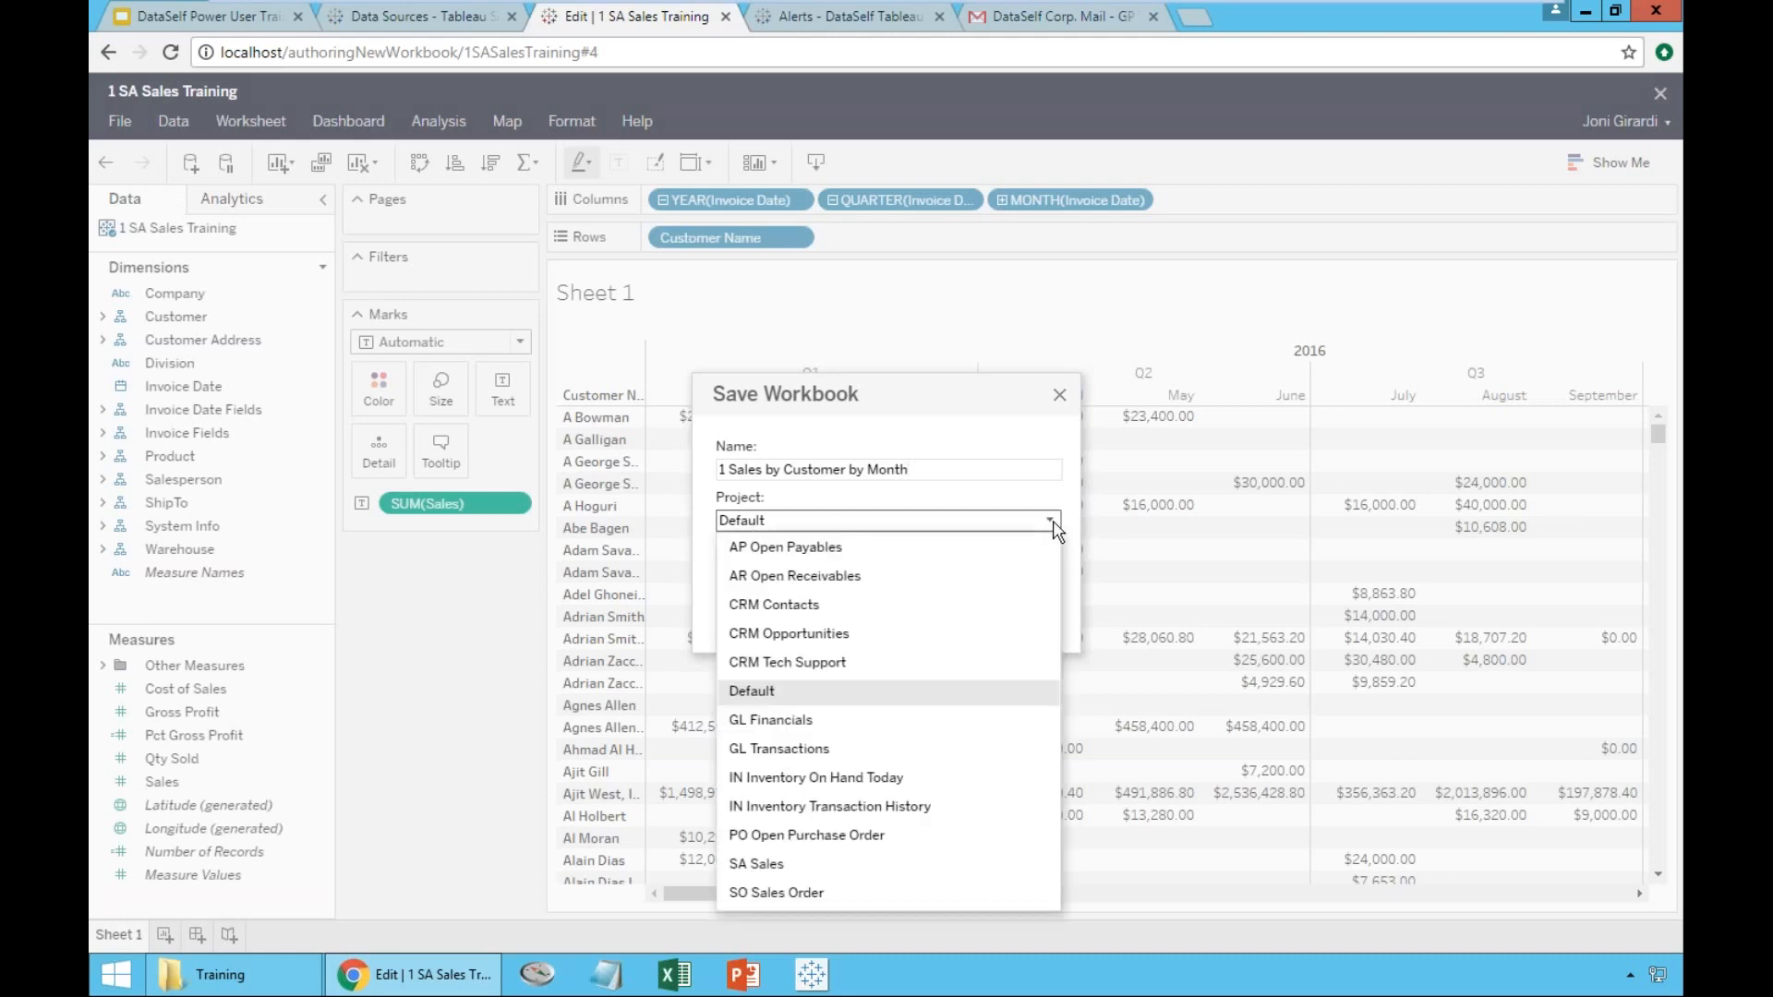
pyautogui.click(1056, 528)
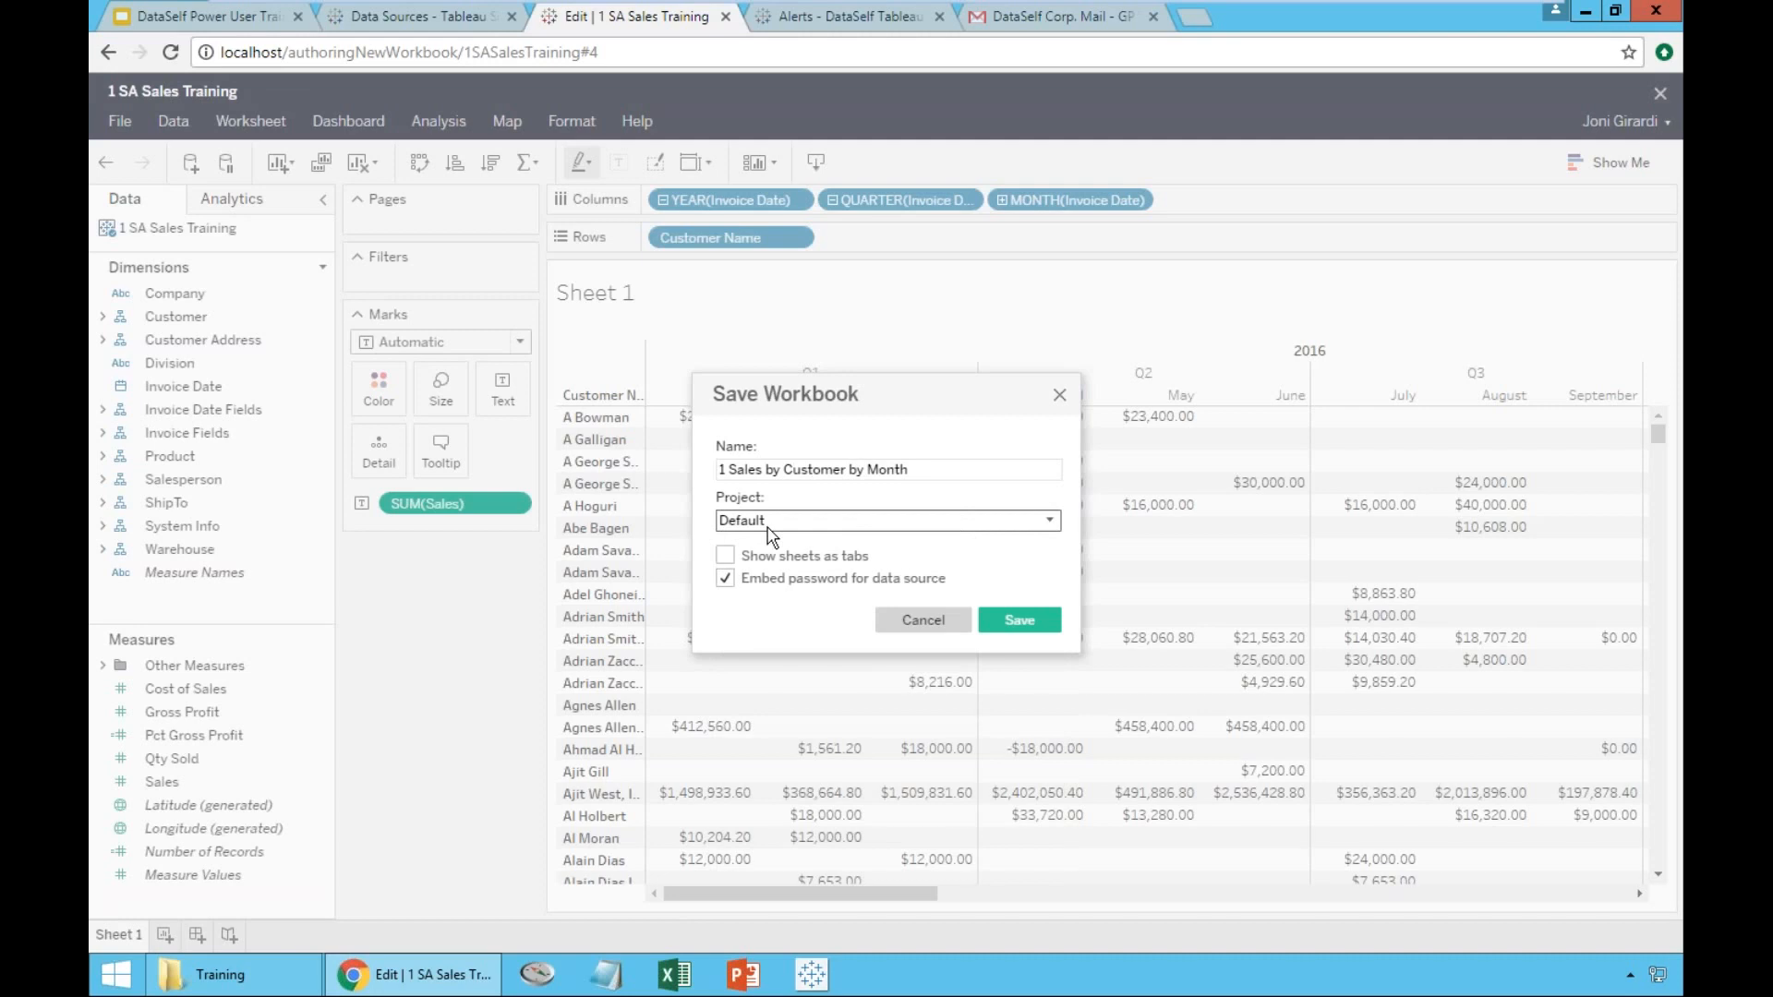
pyautogui.click(725, 557)
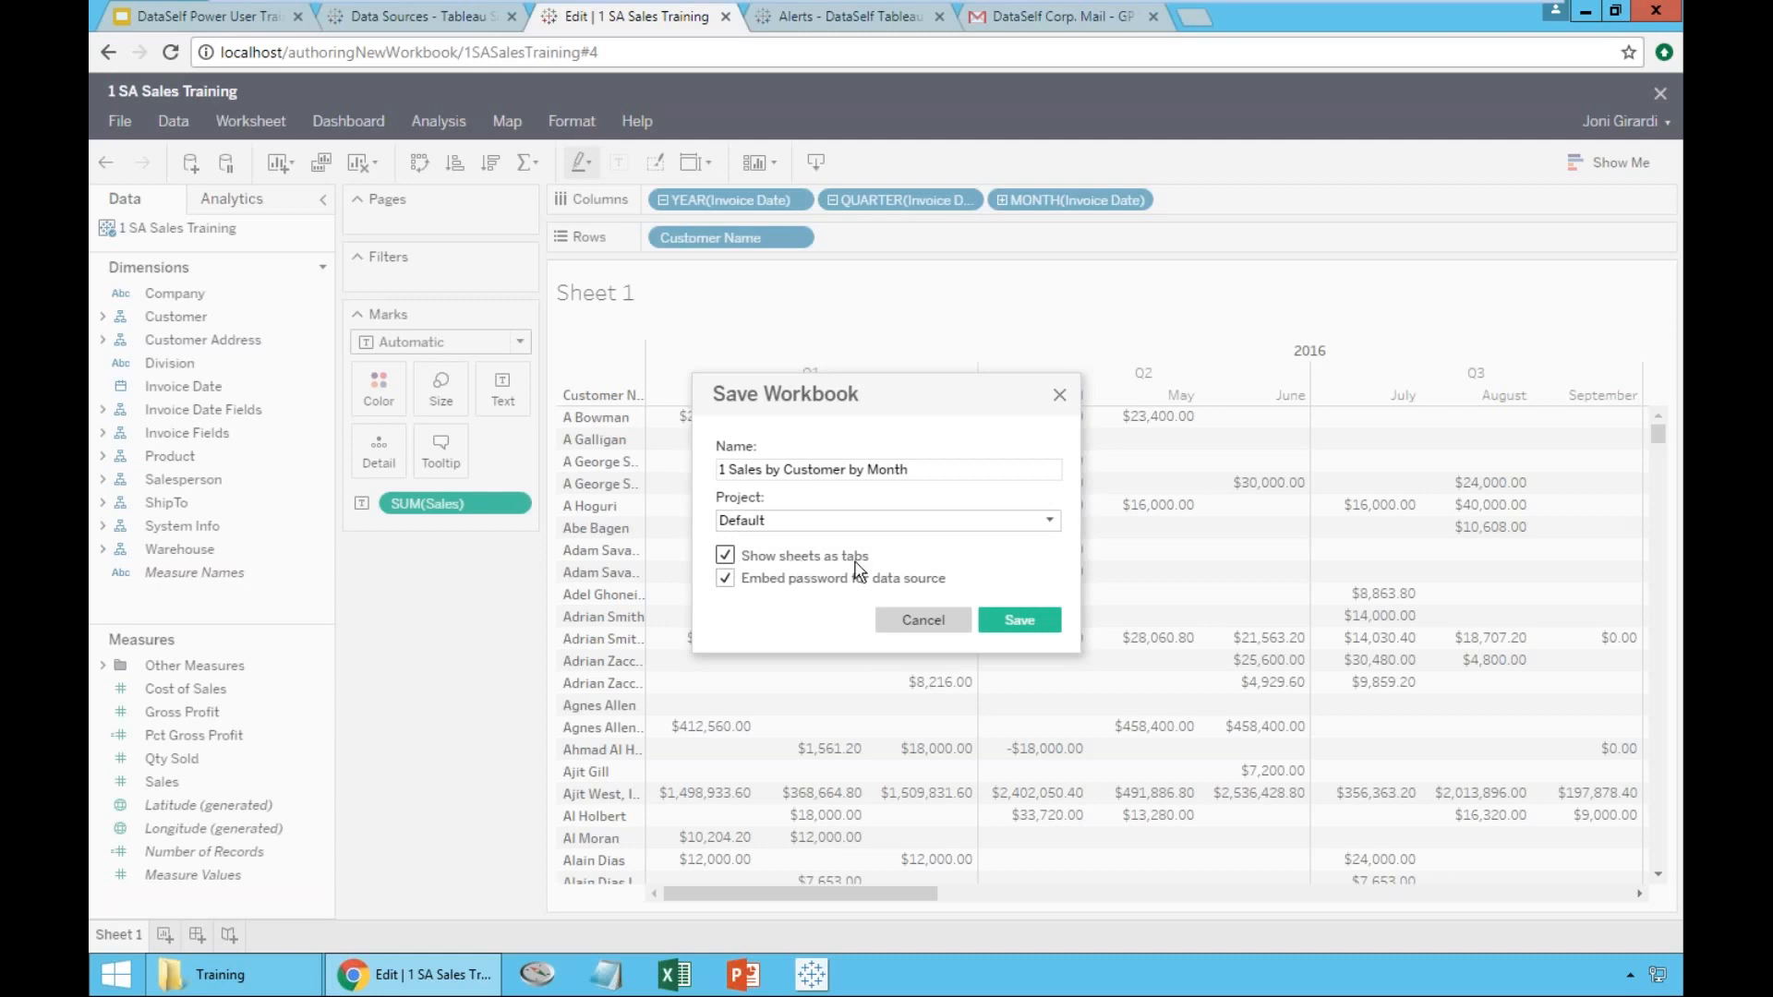
pyautogui.click(1007, 631)
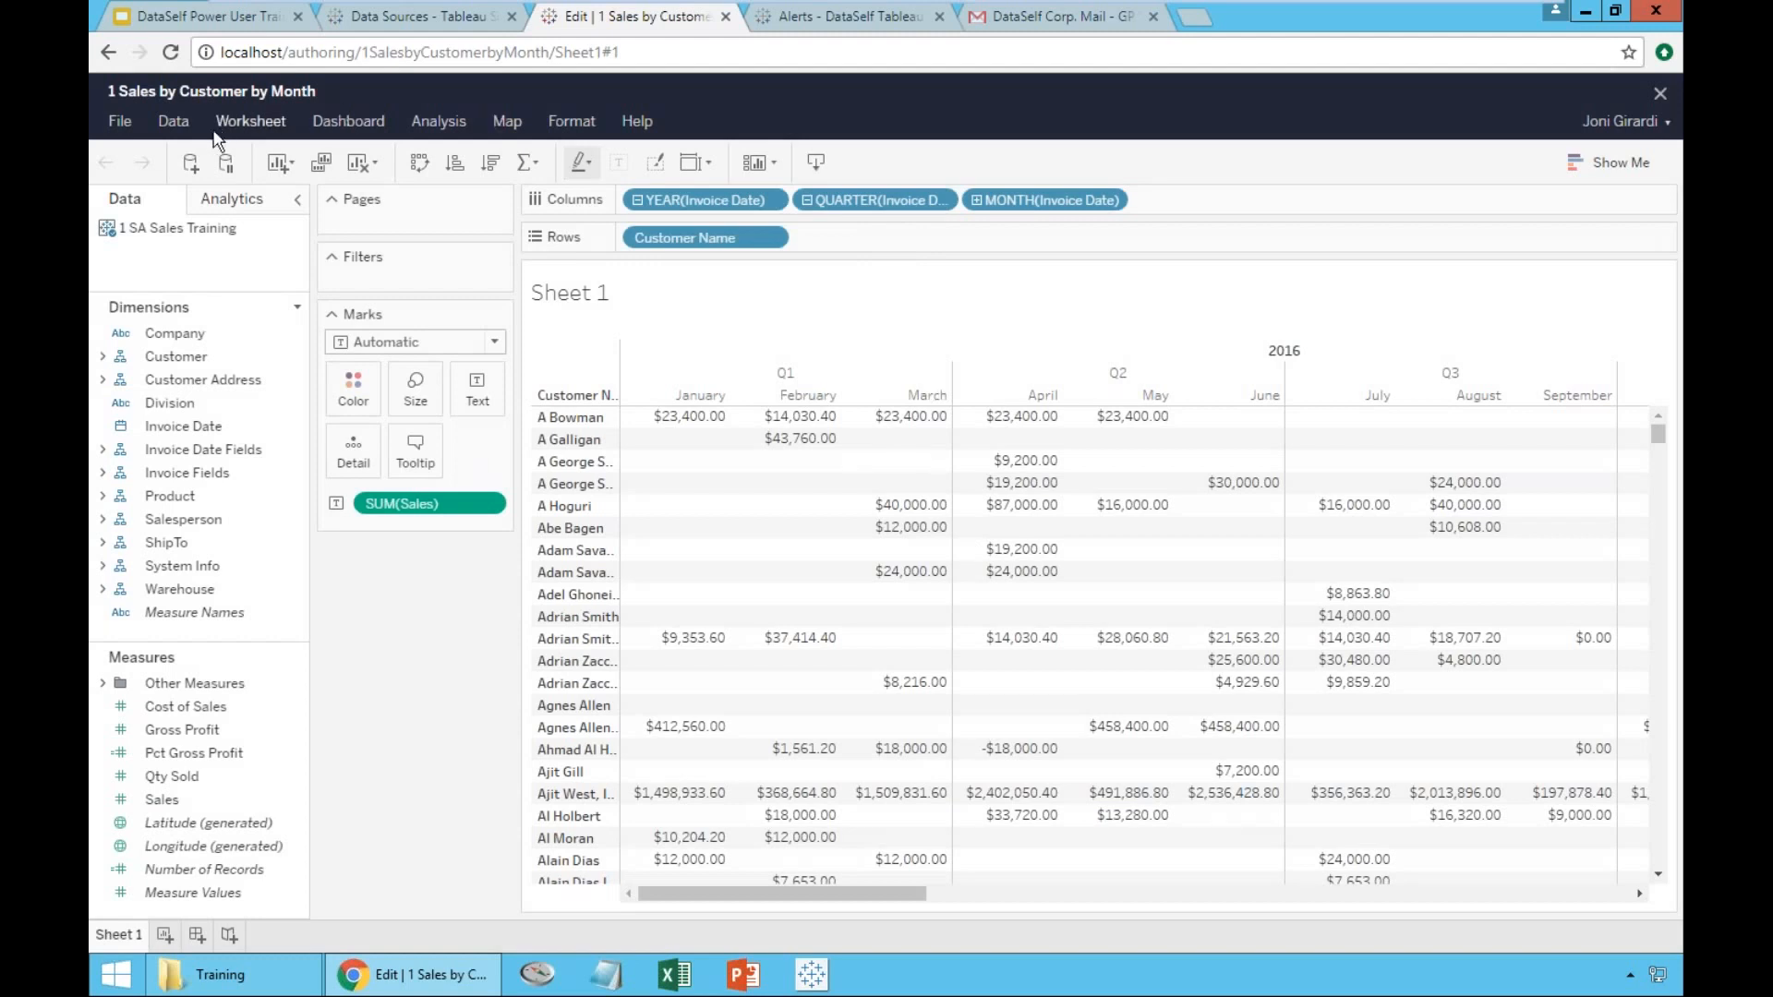
# - Sort the Default project's workbooks by name on the server and open "1 Sales by Customer by Month"
pyautogui.click(417, 19)
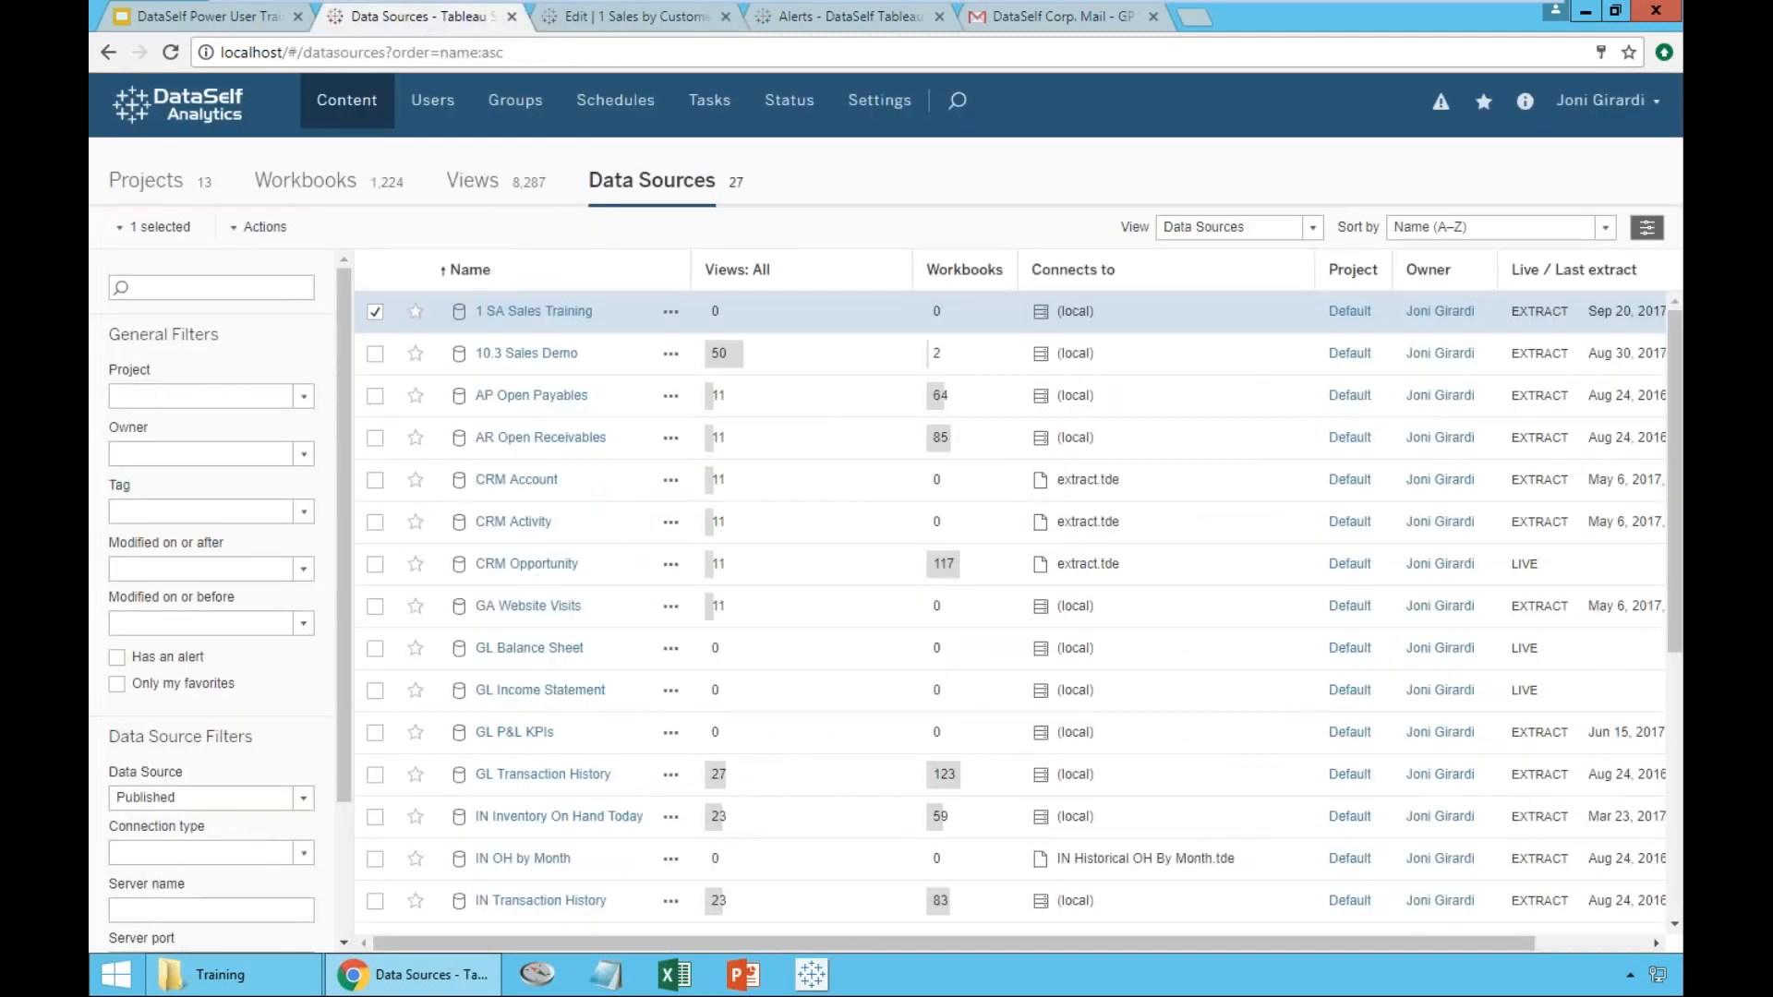
pyautogui.click(146, 181)
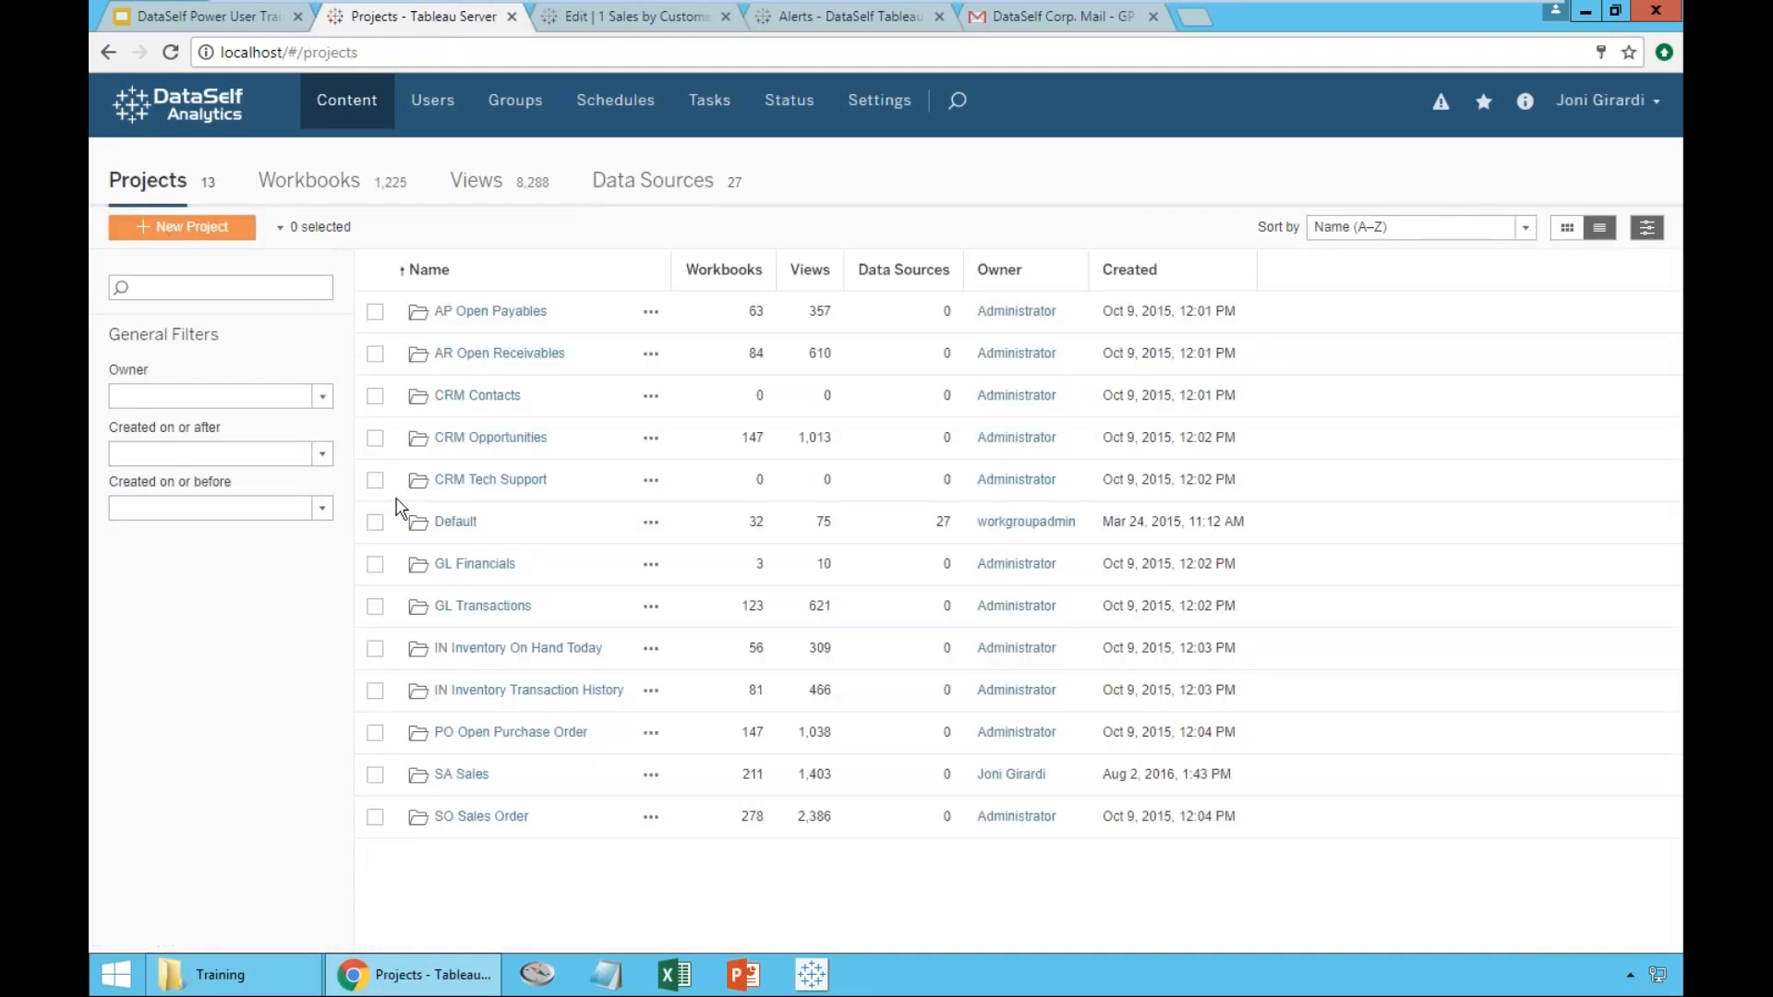
pyautogui.click(455, 522)
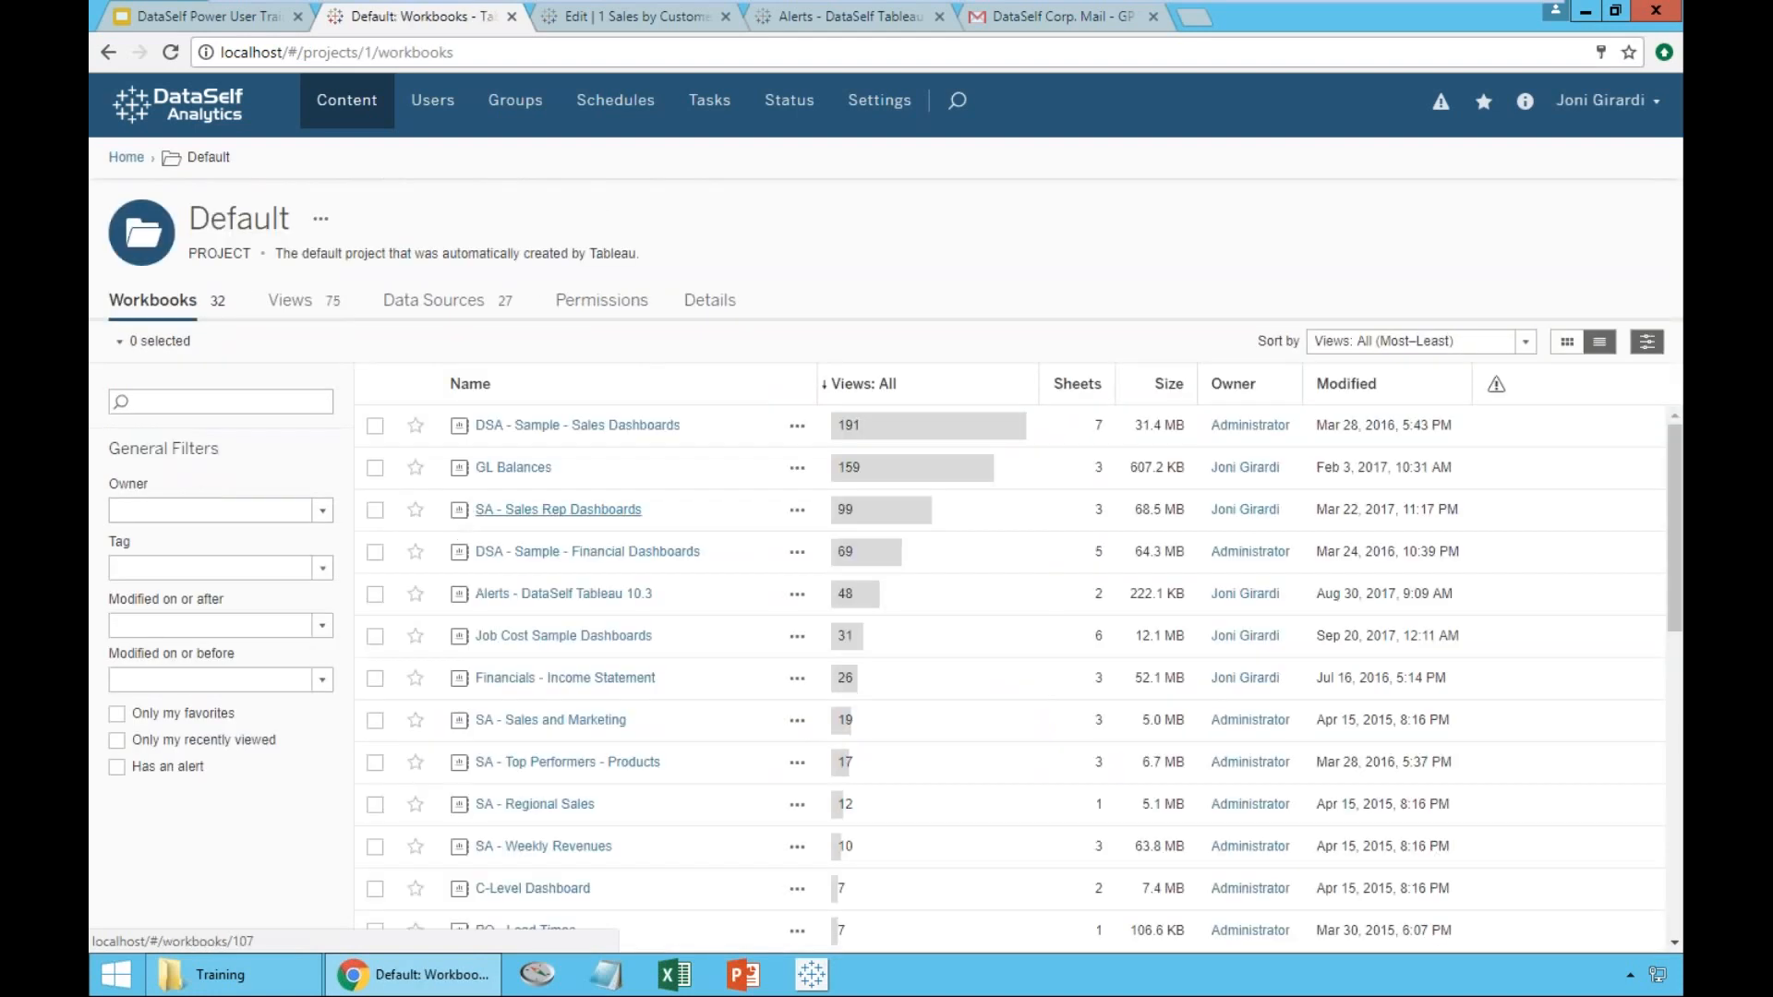
pyautogui.click(473, 386)
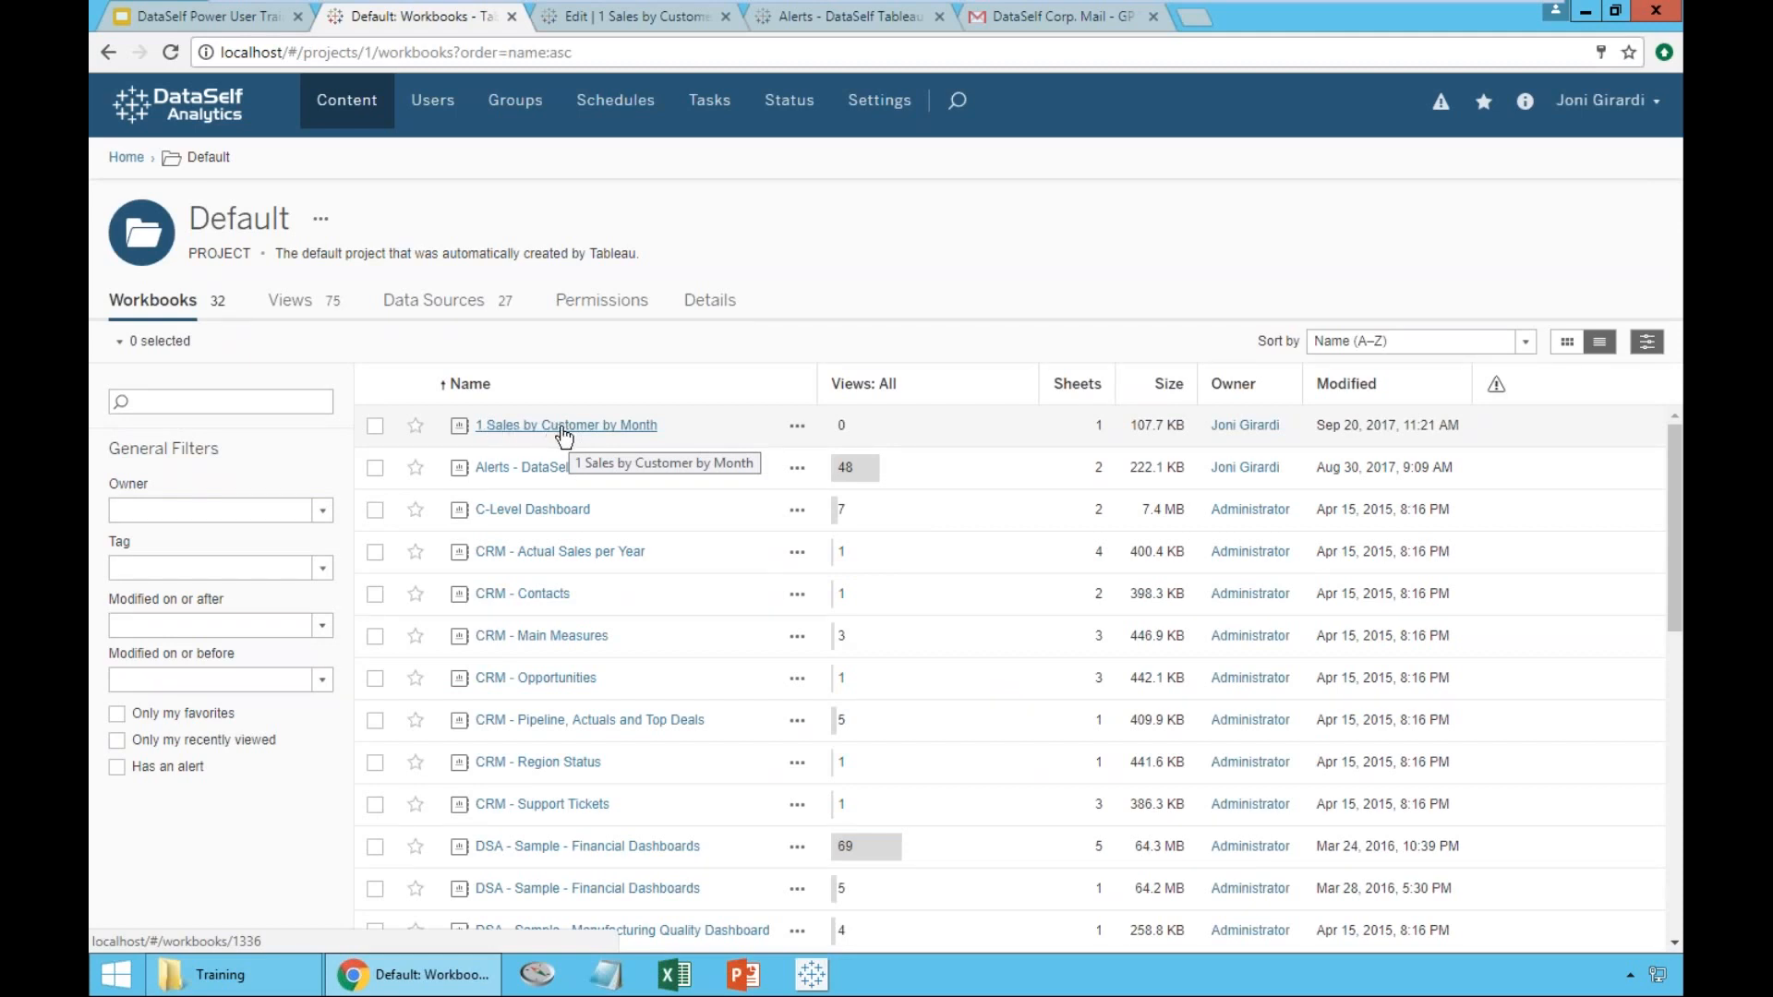
pyautogui.click(563, 427)
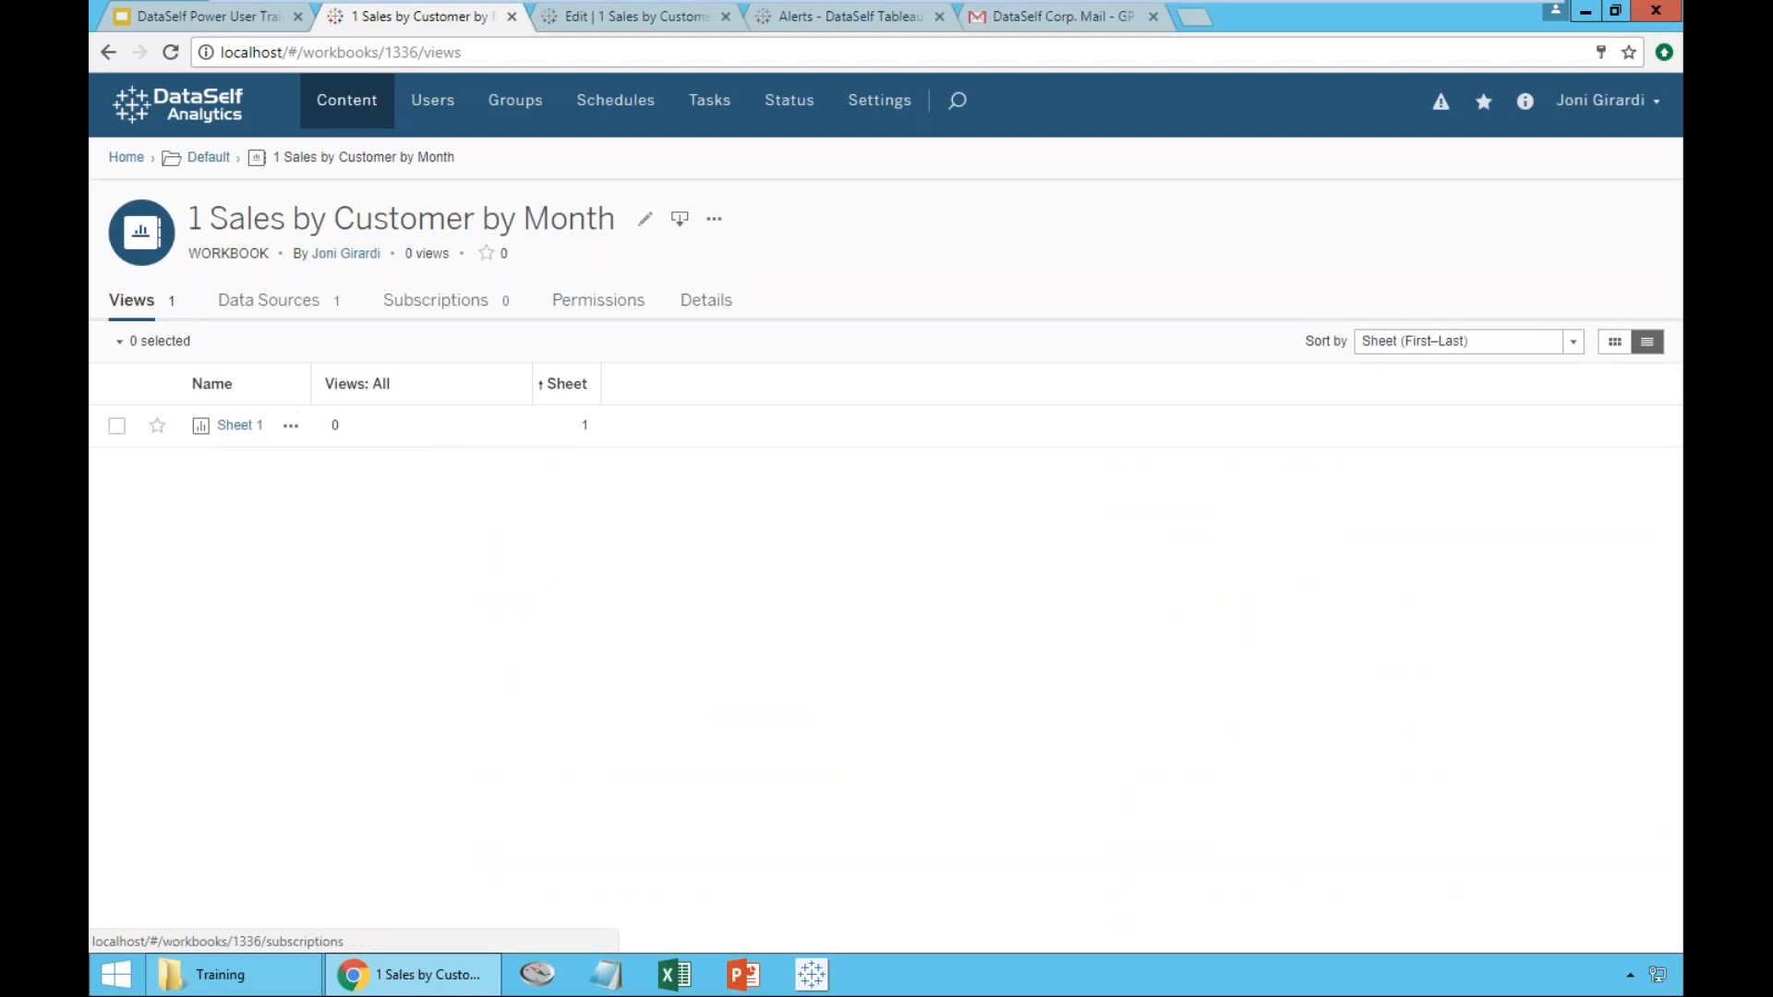
# - Open the published Sheet 1 view of the workbook and review its monthly customer sales
pyautogui.click(584, 25)
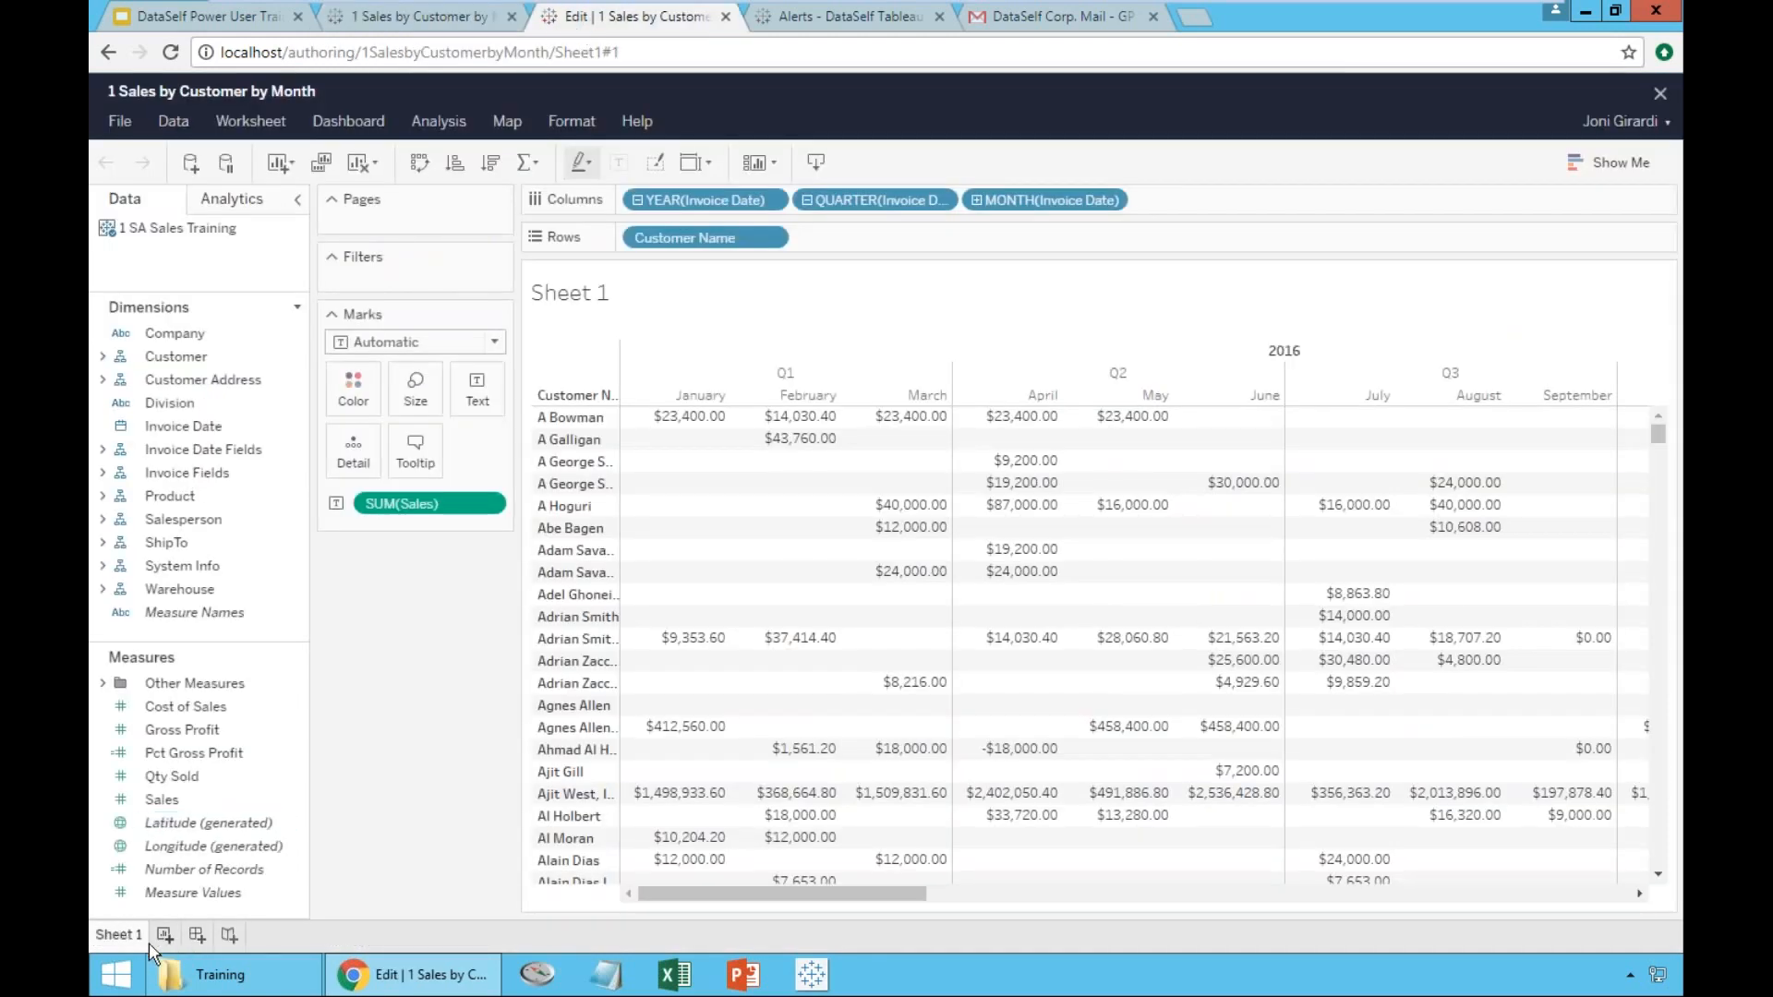
pyautogui.click(421, 16)
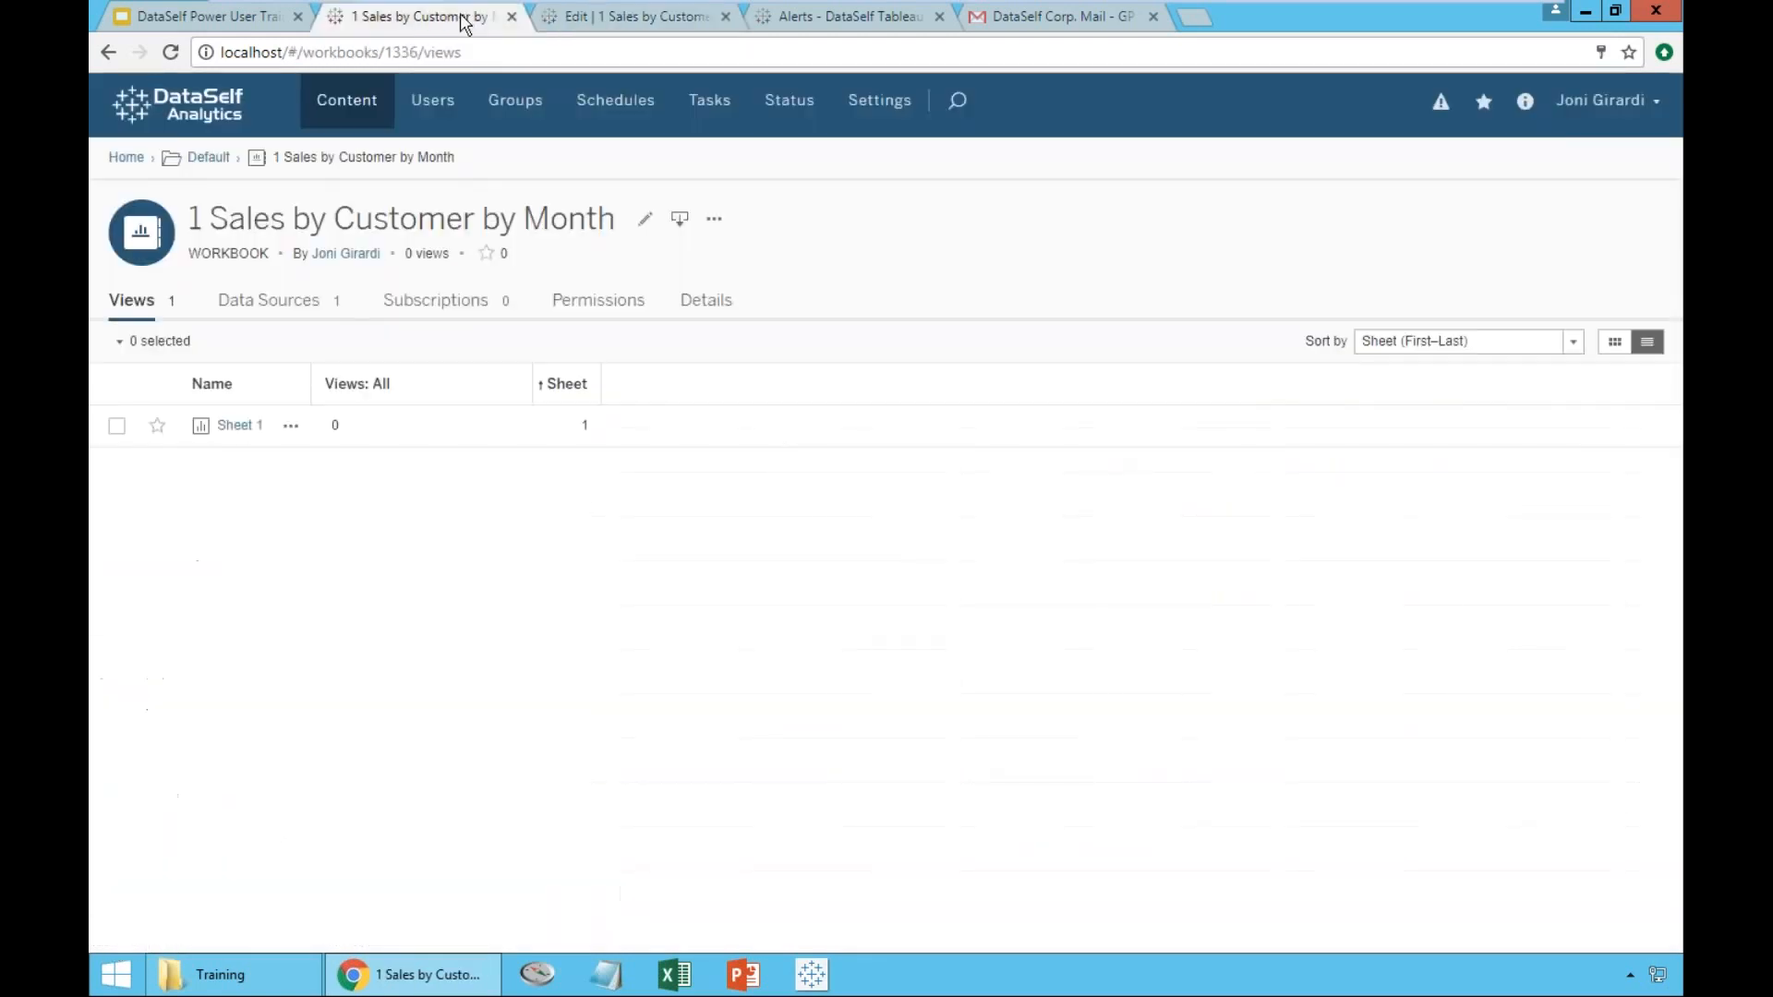
pyautogui.click(238, 425)
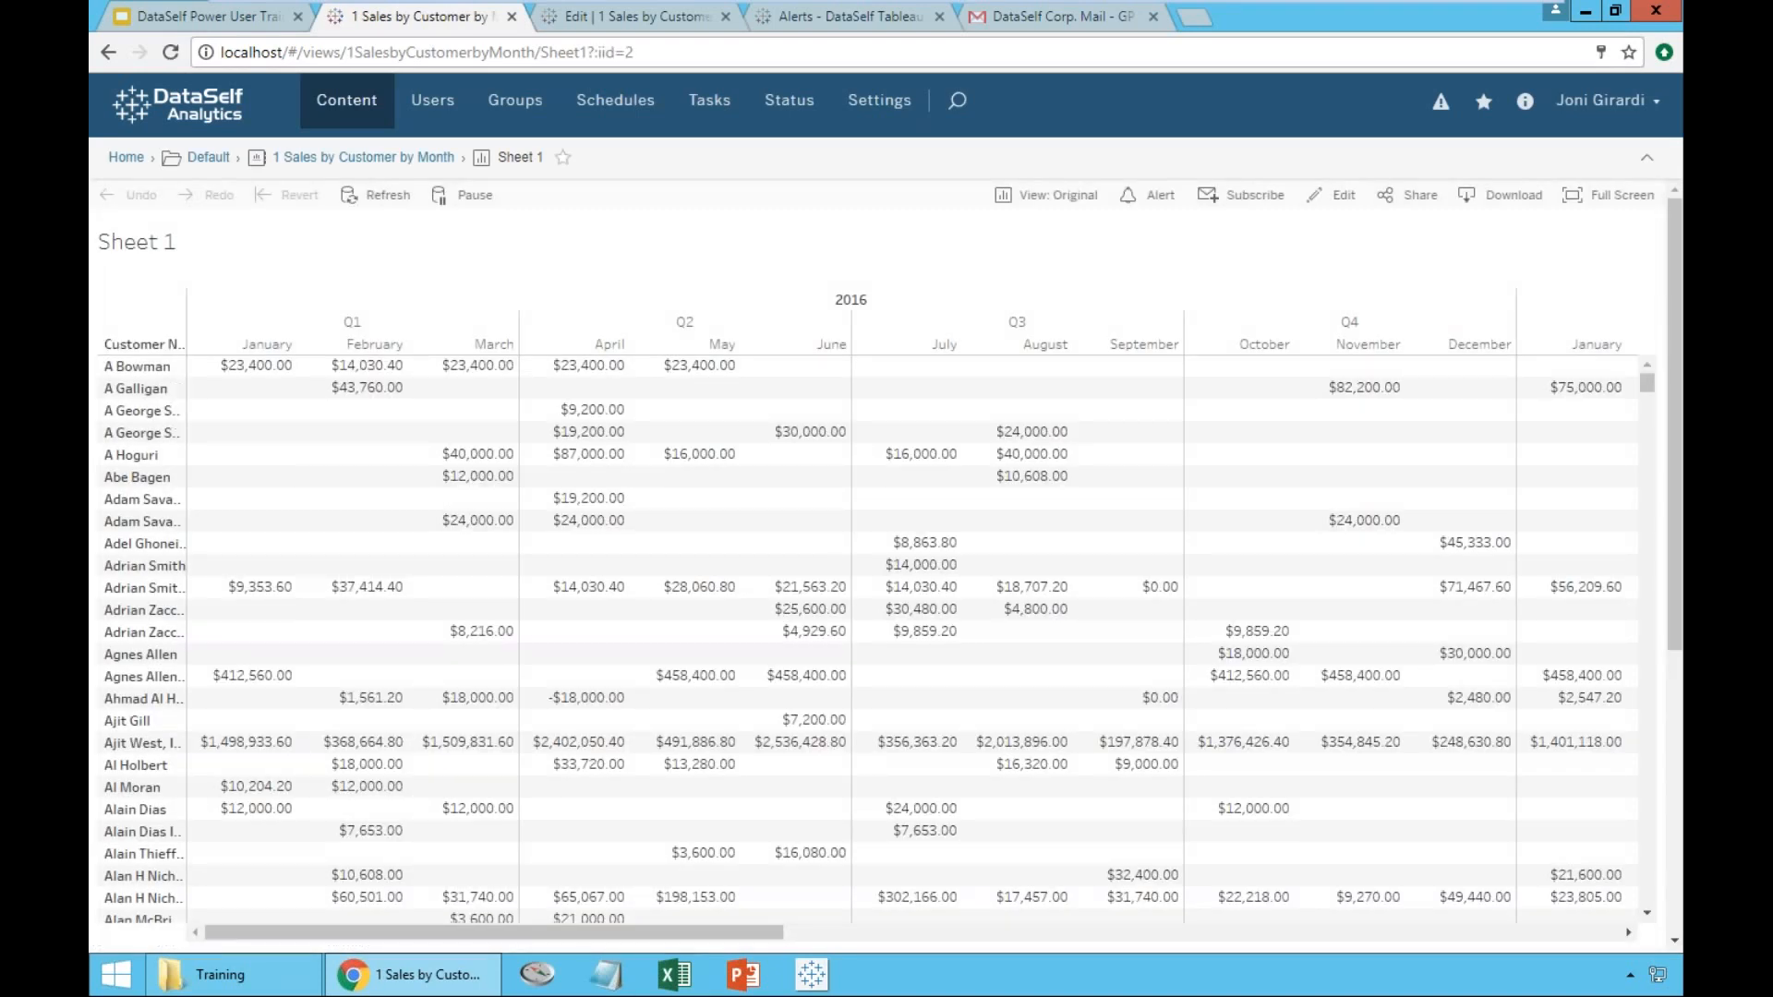
pyautogui.moveTo(768, 935); pyautogui.dragTo(595, 949)
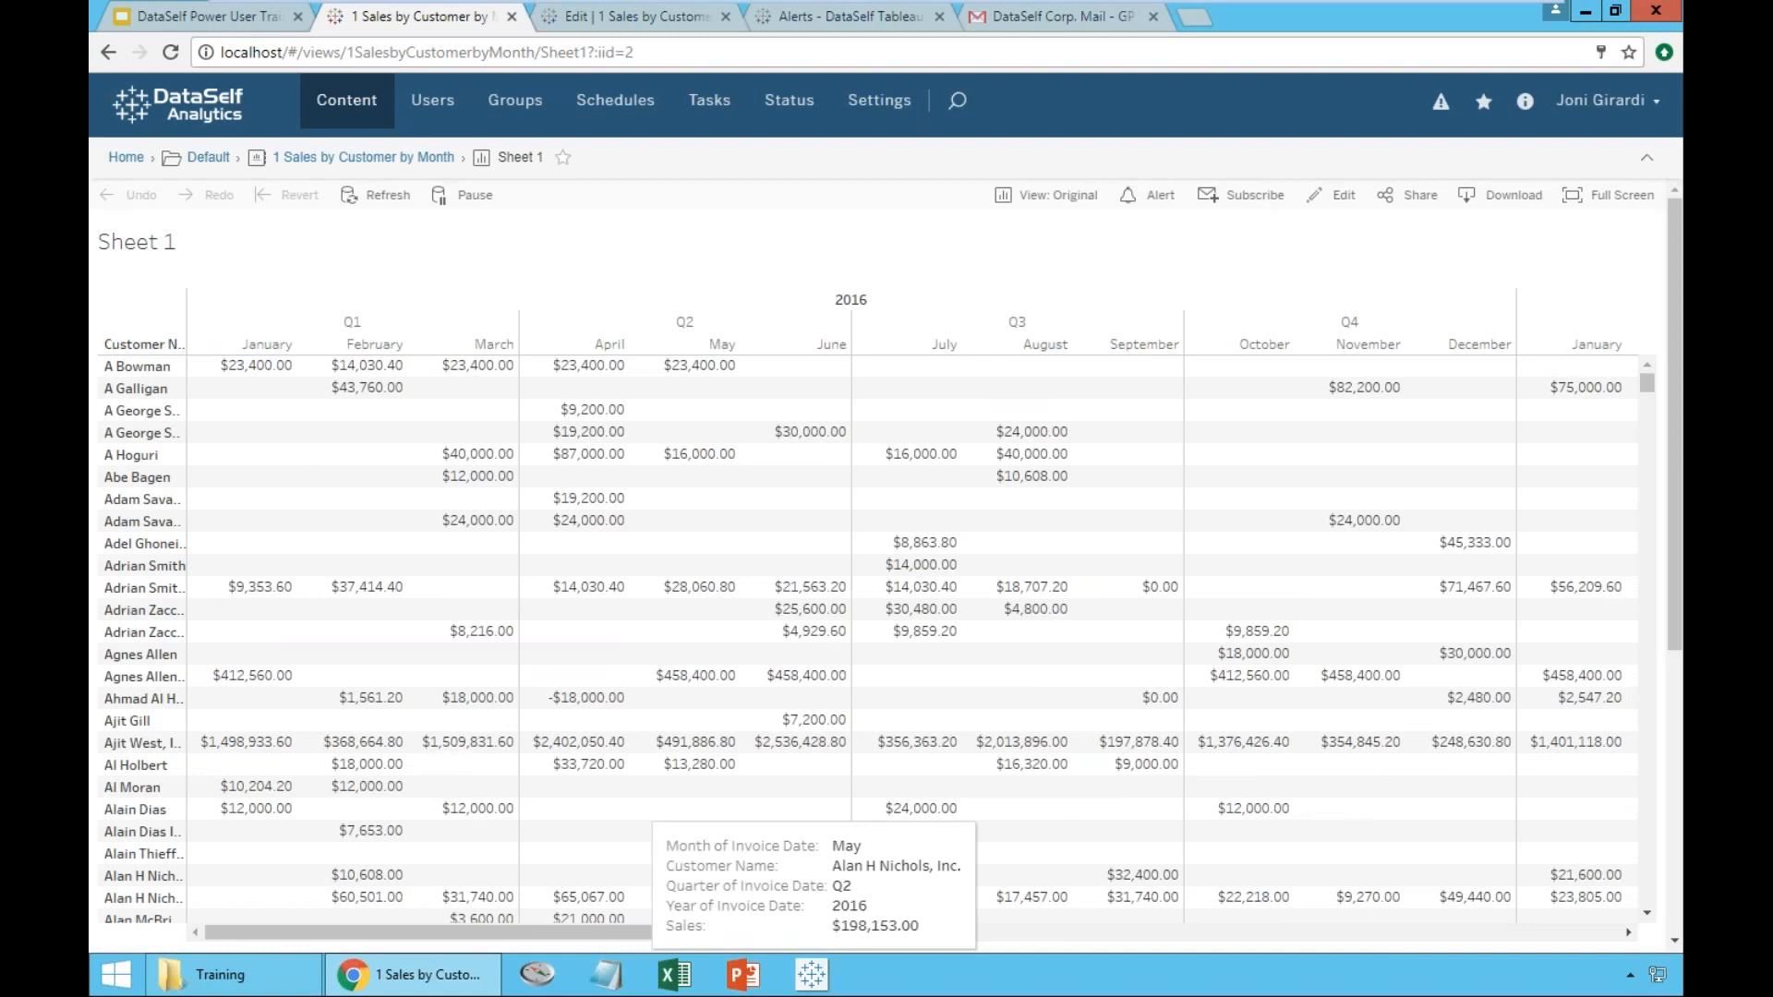
# - Return to the workbook in the web editor and rename Sheet 1 as "Sales by Cst by Month"
pyautogui.click(620, 19)
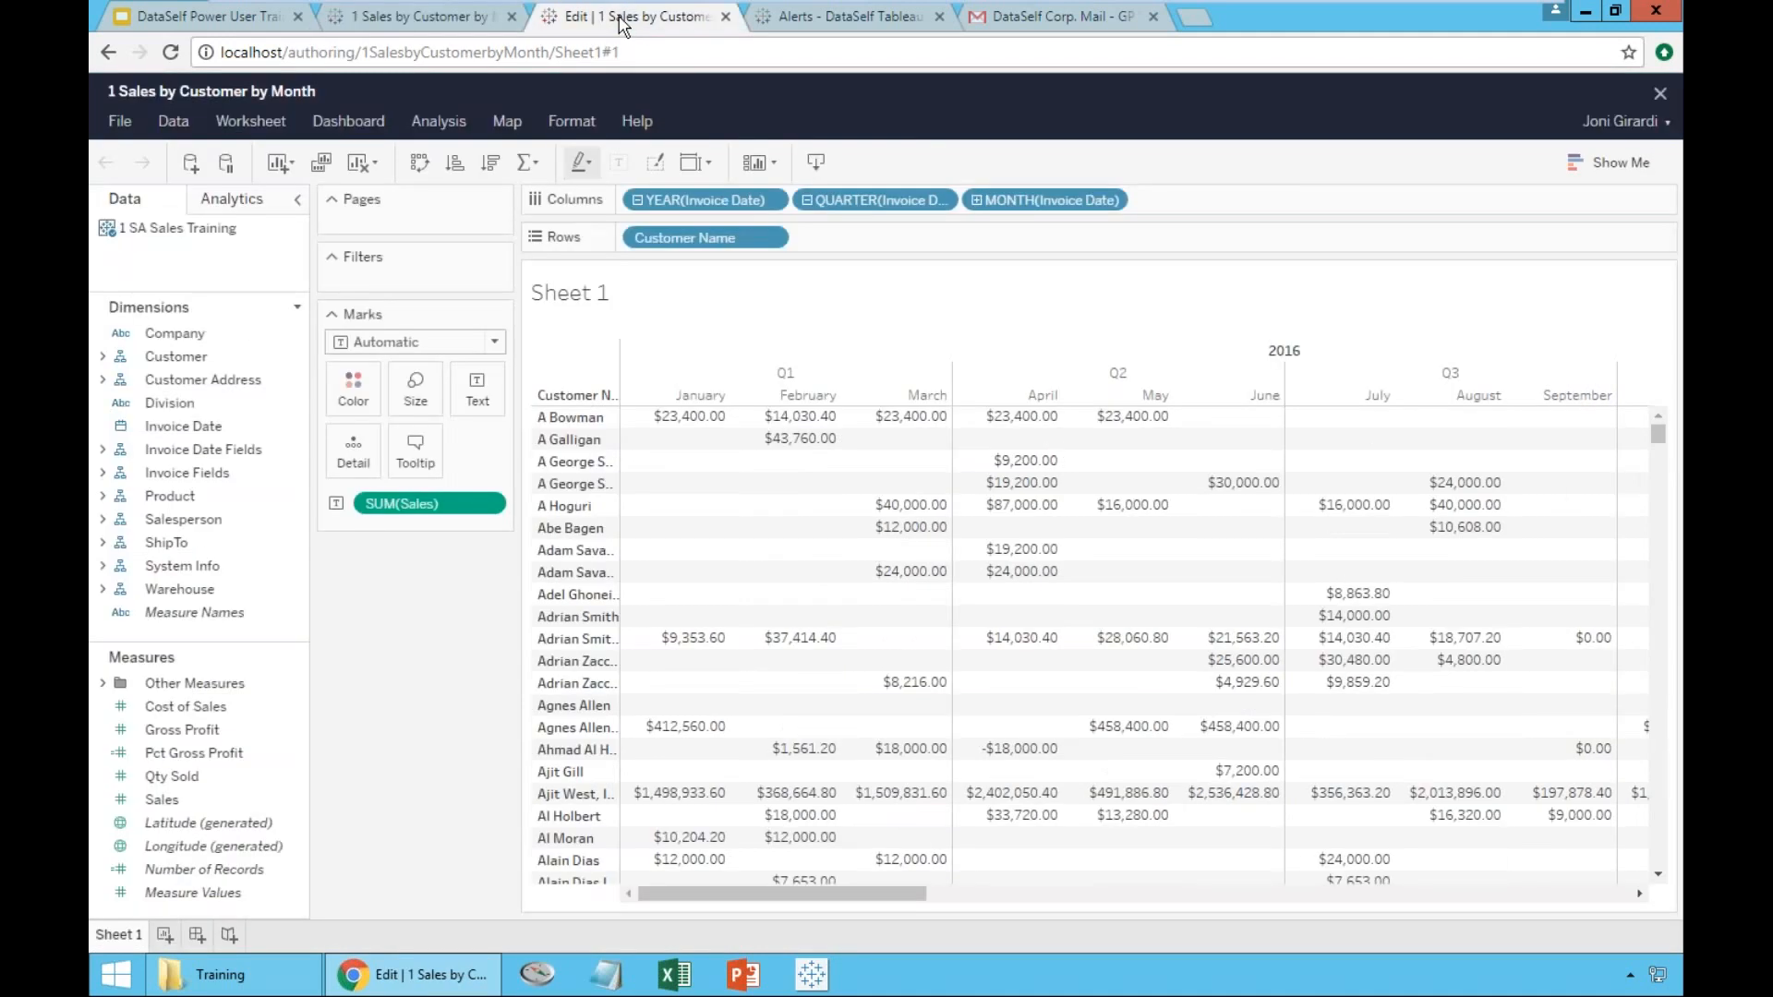
pyautogui.doubleClick(118, 935)
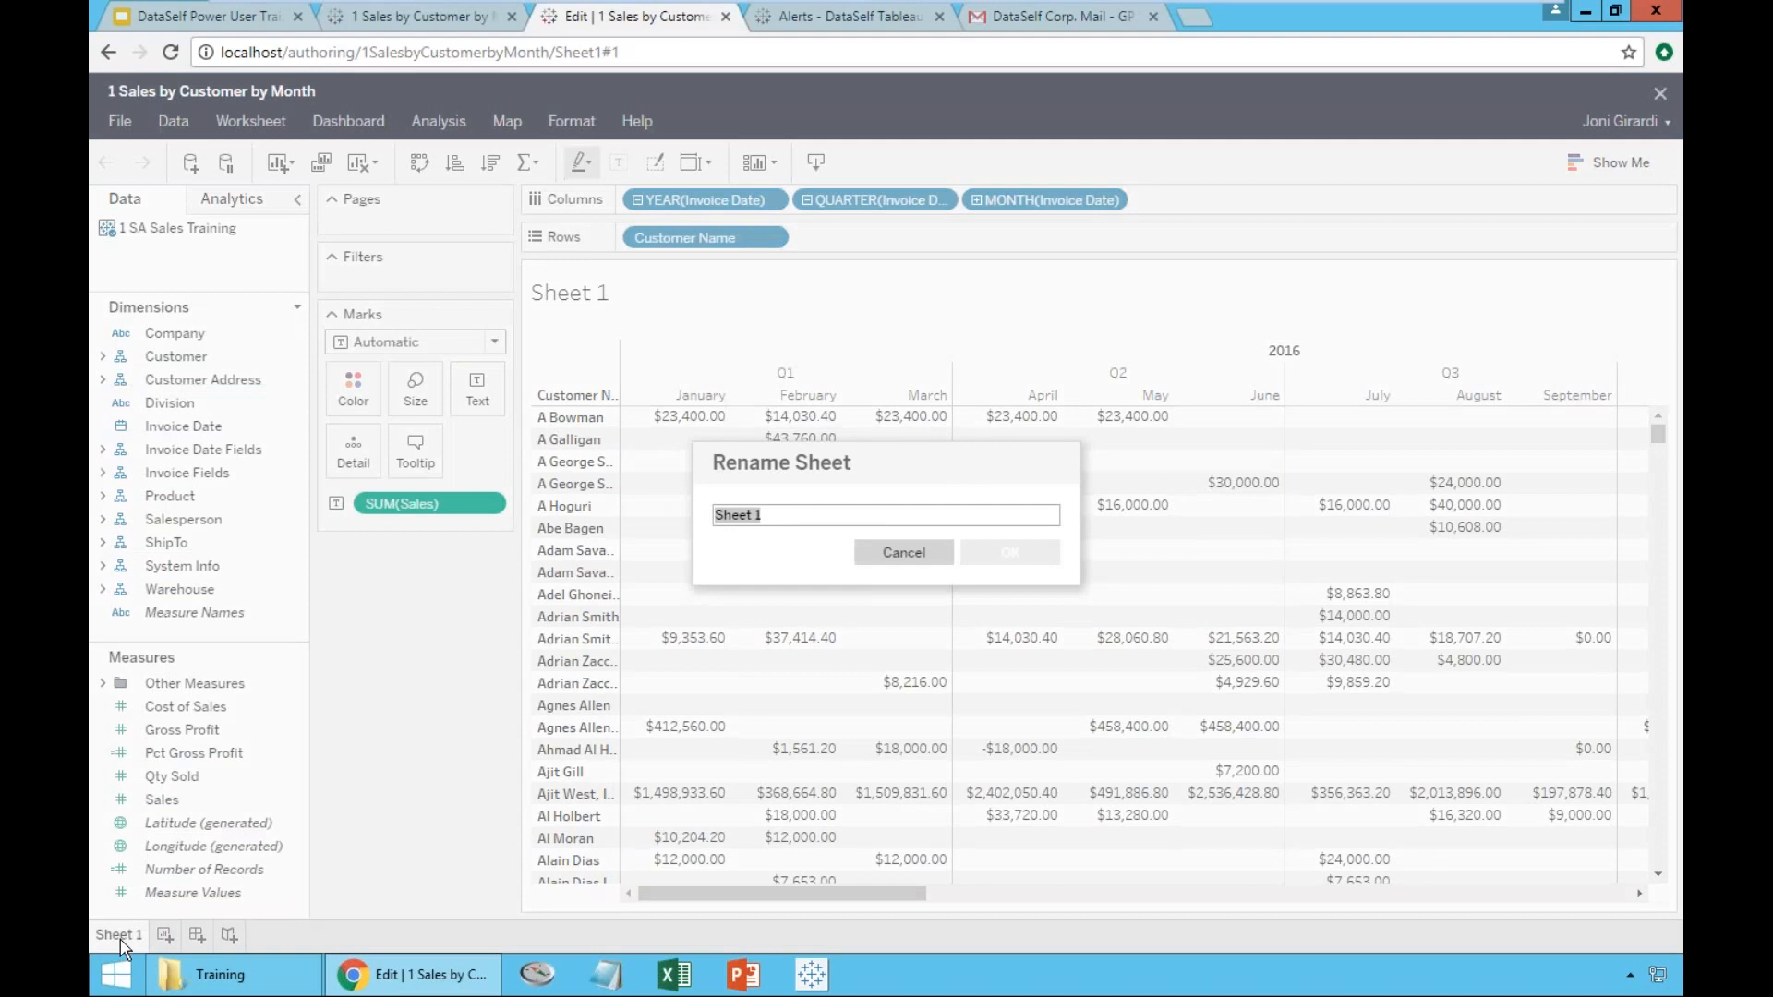
pyautogui.write('Sales by ')
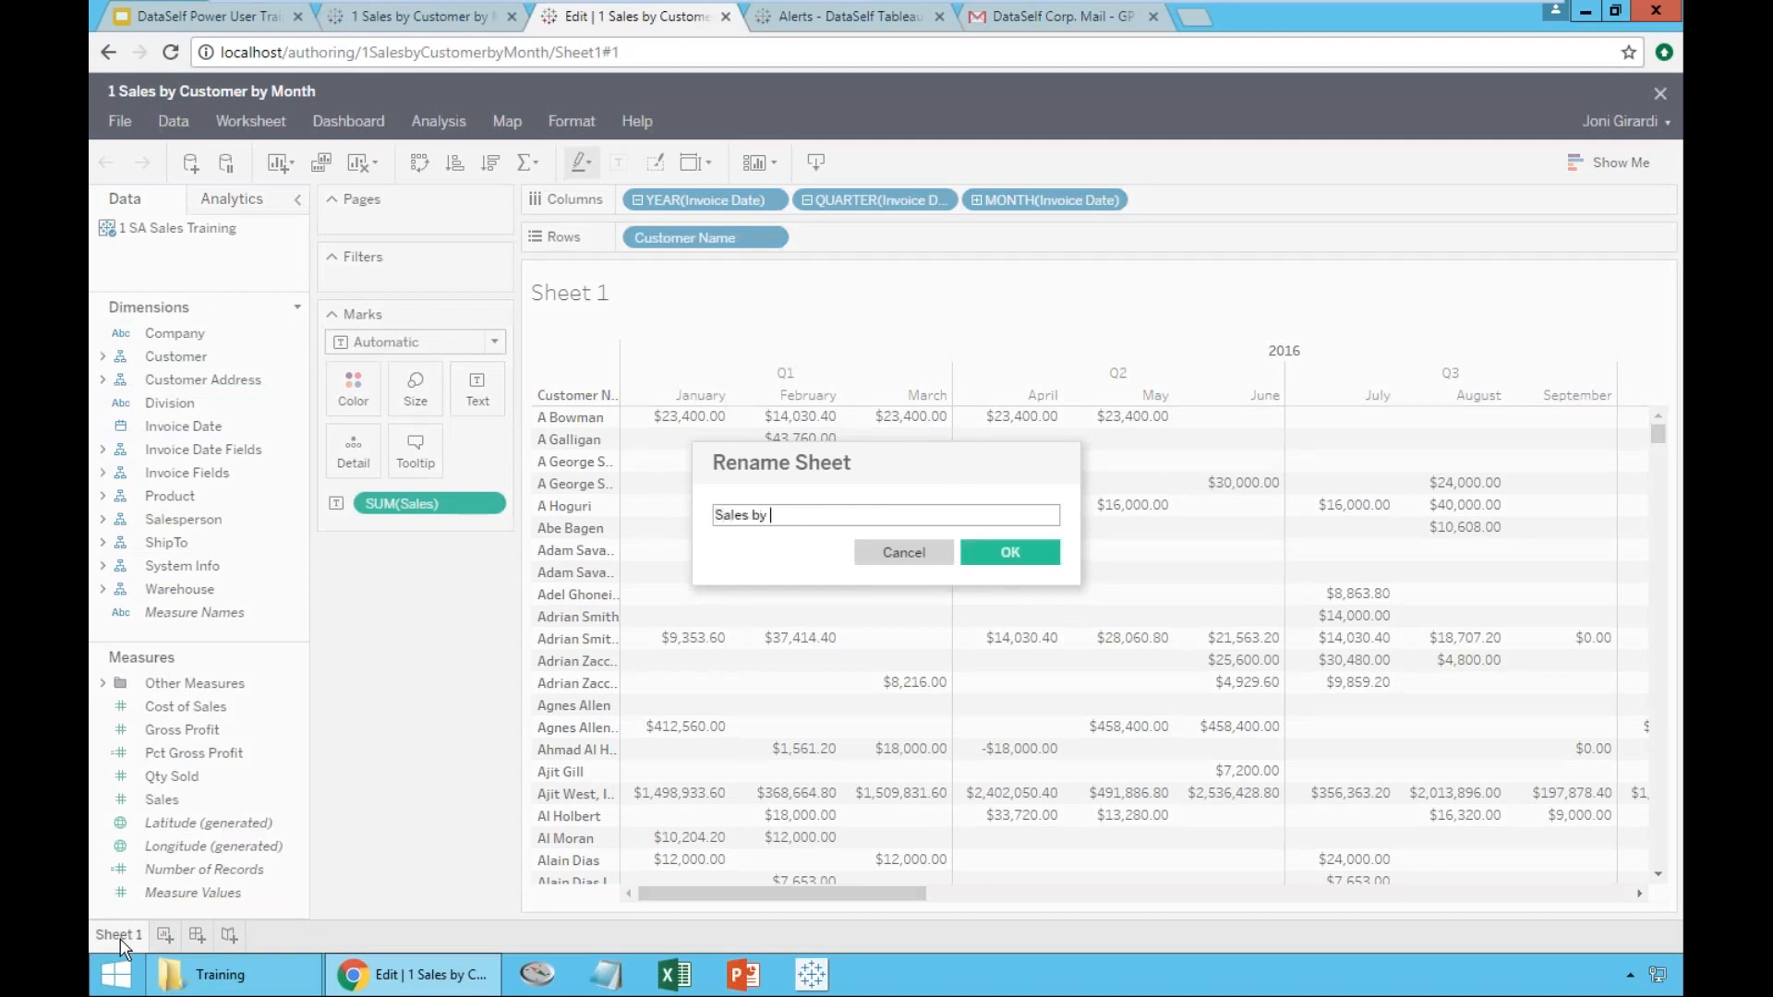
pyautogui.write('Cst by Mop')
pyautogui.press('BackSpace')
pyautogui.write('nth')
pyautogui.press('Return')
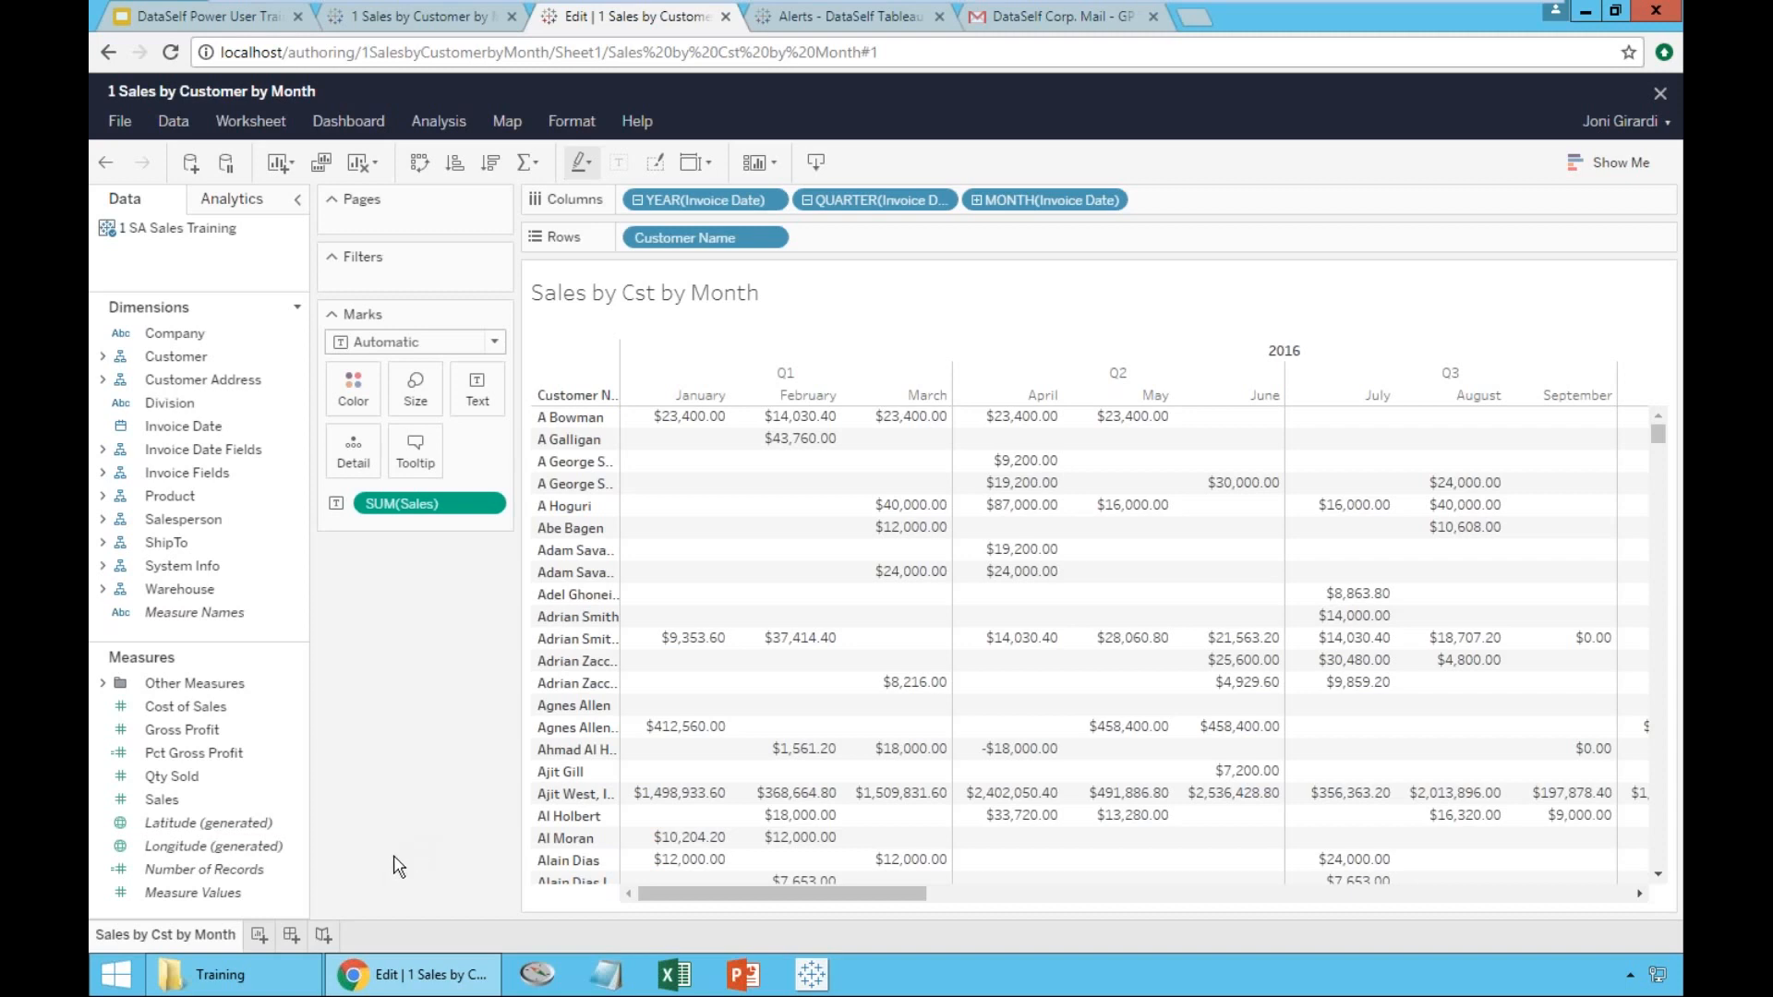
# - Duplicate the Sales by Cst by Month sheet and compare the copy with the original
pyautogui.rightClick(164, 936)
pyautogui.rightClick(165, 938)
pyautogui.rightClick(164, 938)
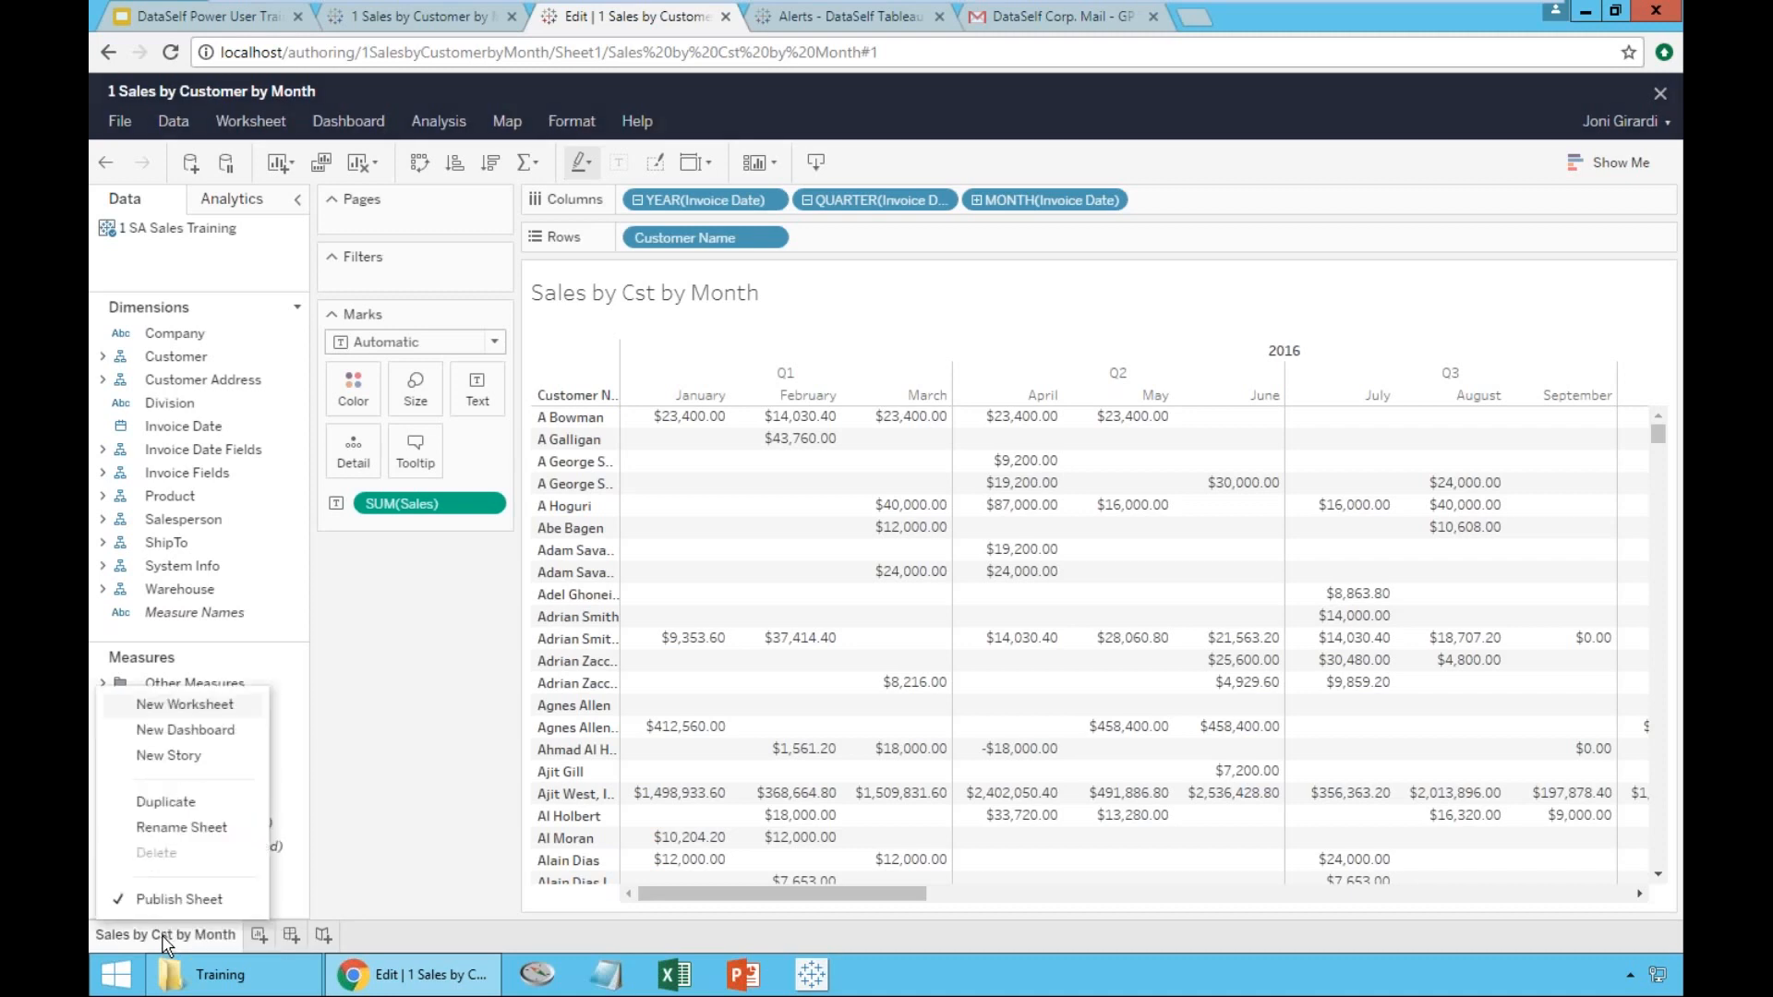
pyautogui.click(166, 801)
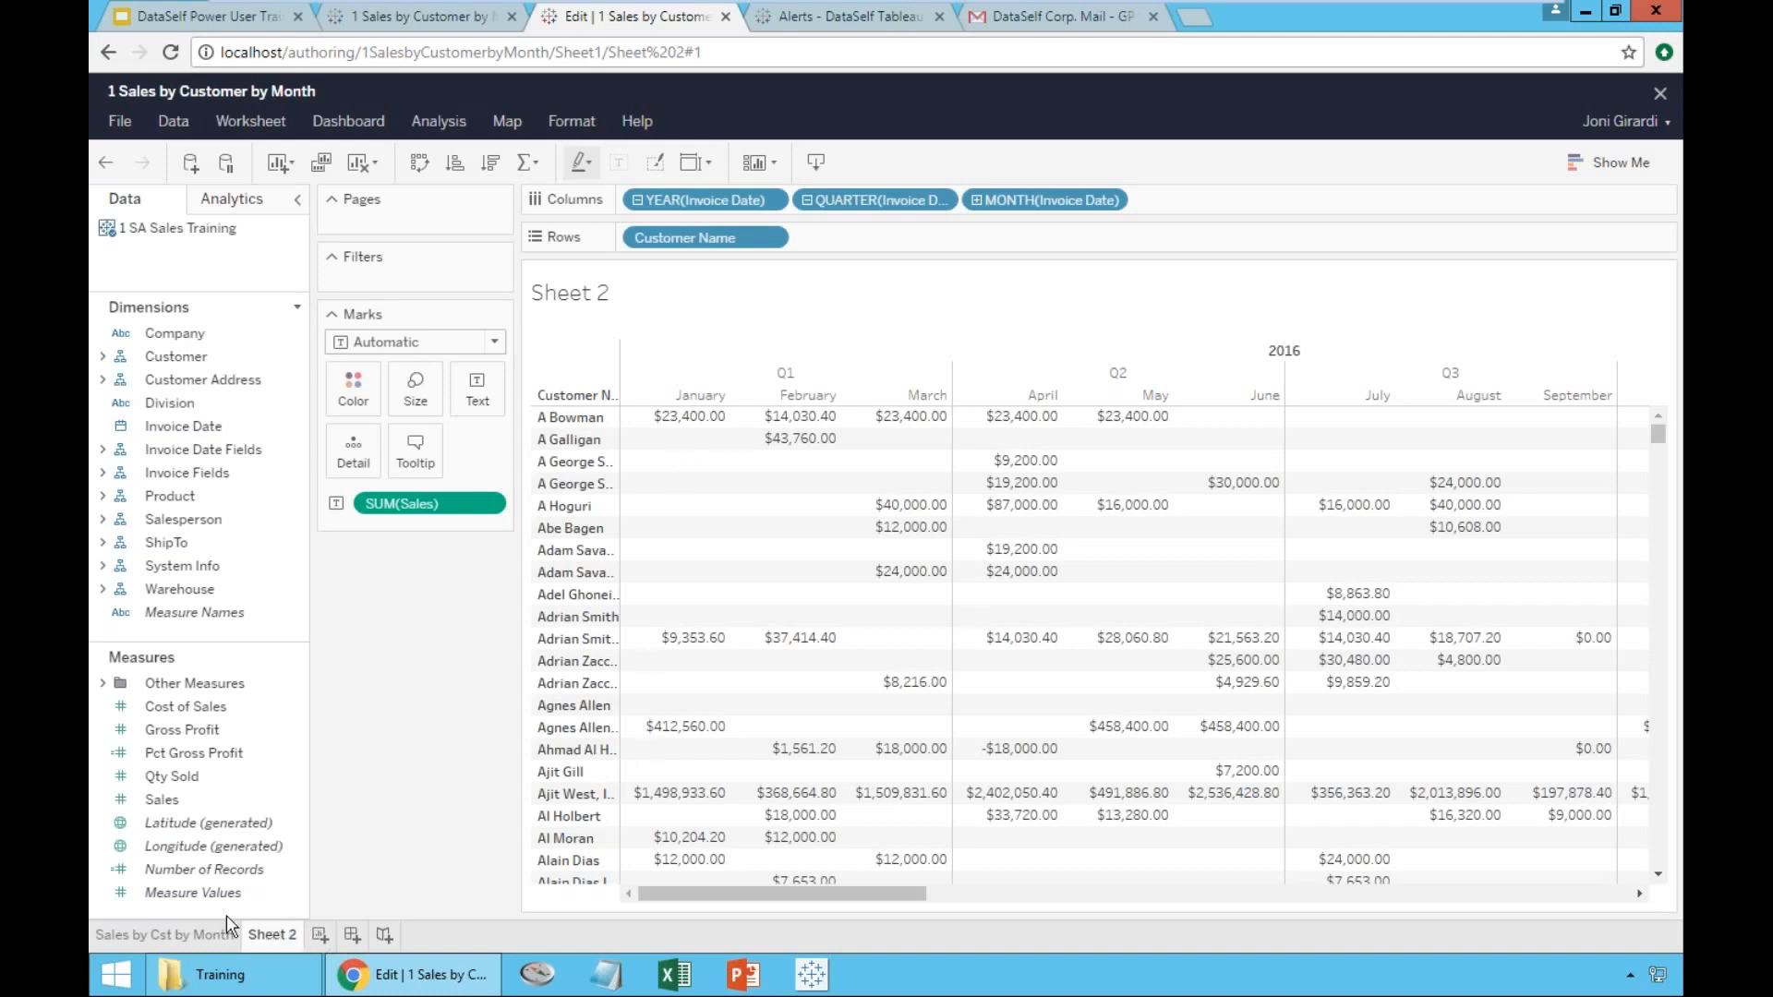
pyautogui.click(139, 936)
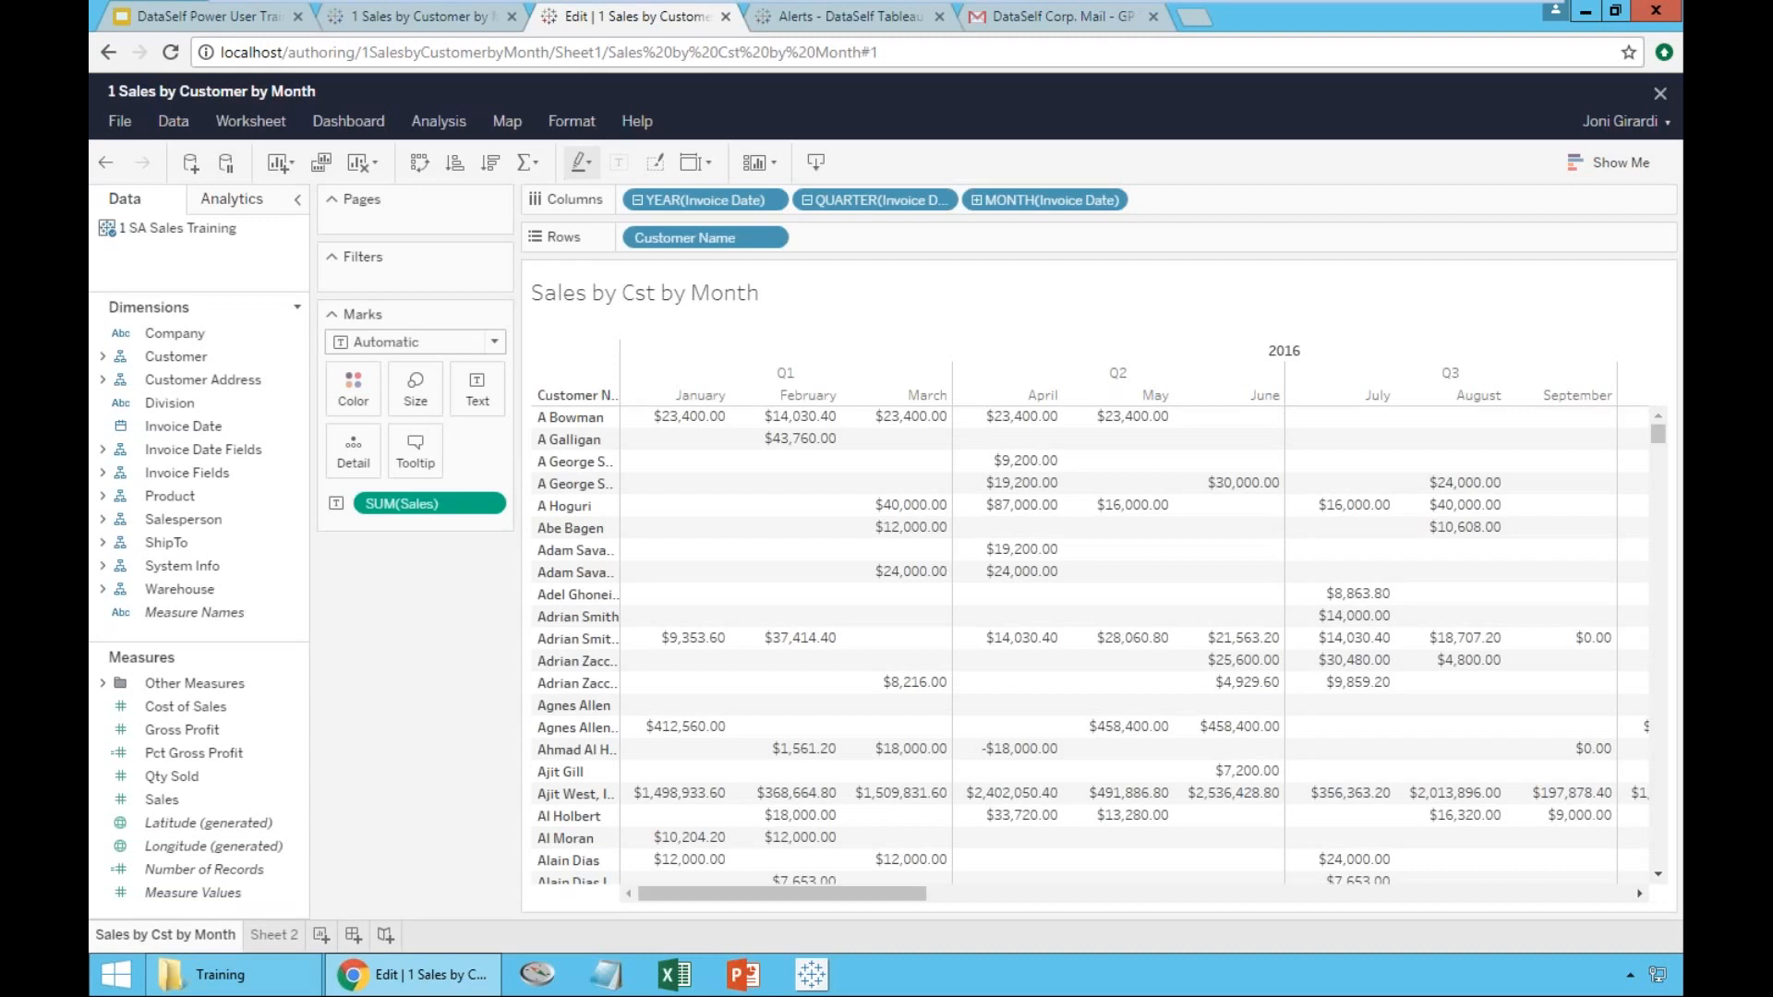
pyautogui.click(273, 935)
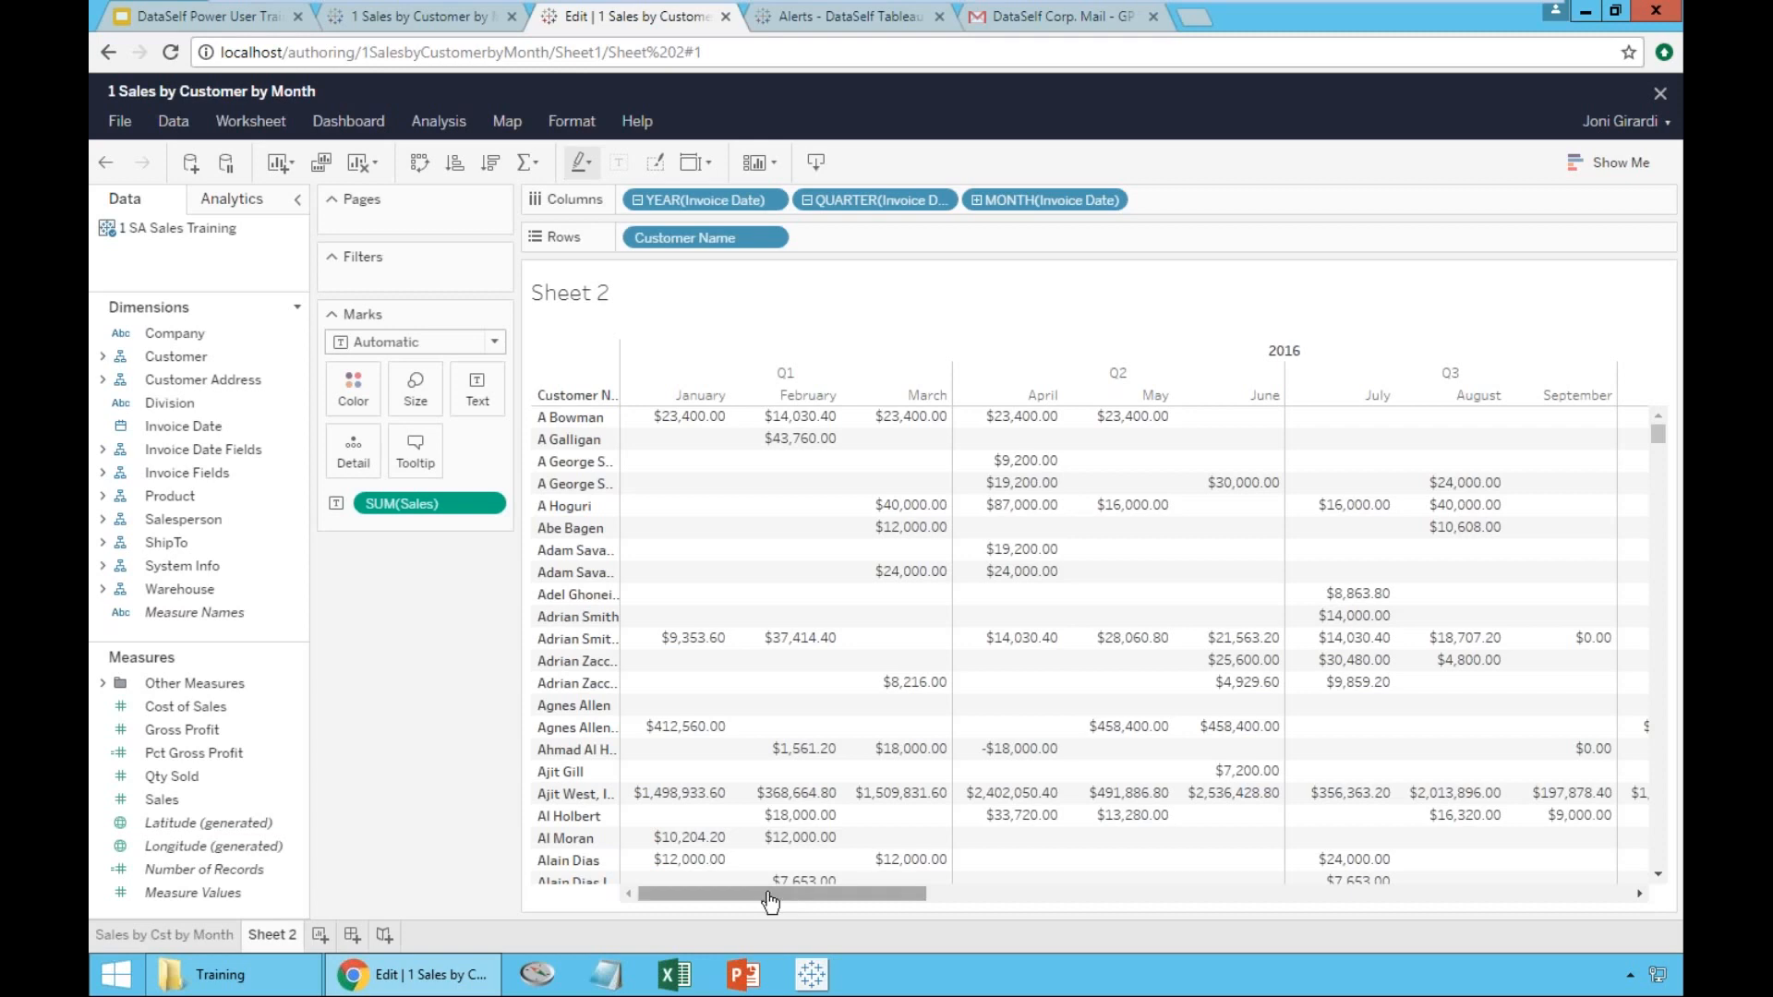
# - Filter the duplicated sheet by the year of Invoice Date, keeping only 2017
pyautogui.moveTo(768, 902)
pyautogui.mouseDown()
pyautogui.moveTo(1552, 891)
pyautogui.moveTo(750, 920)
pyautogui.mouseUp()
pyautogui.click(185, 430)
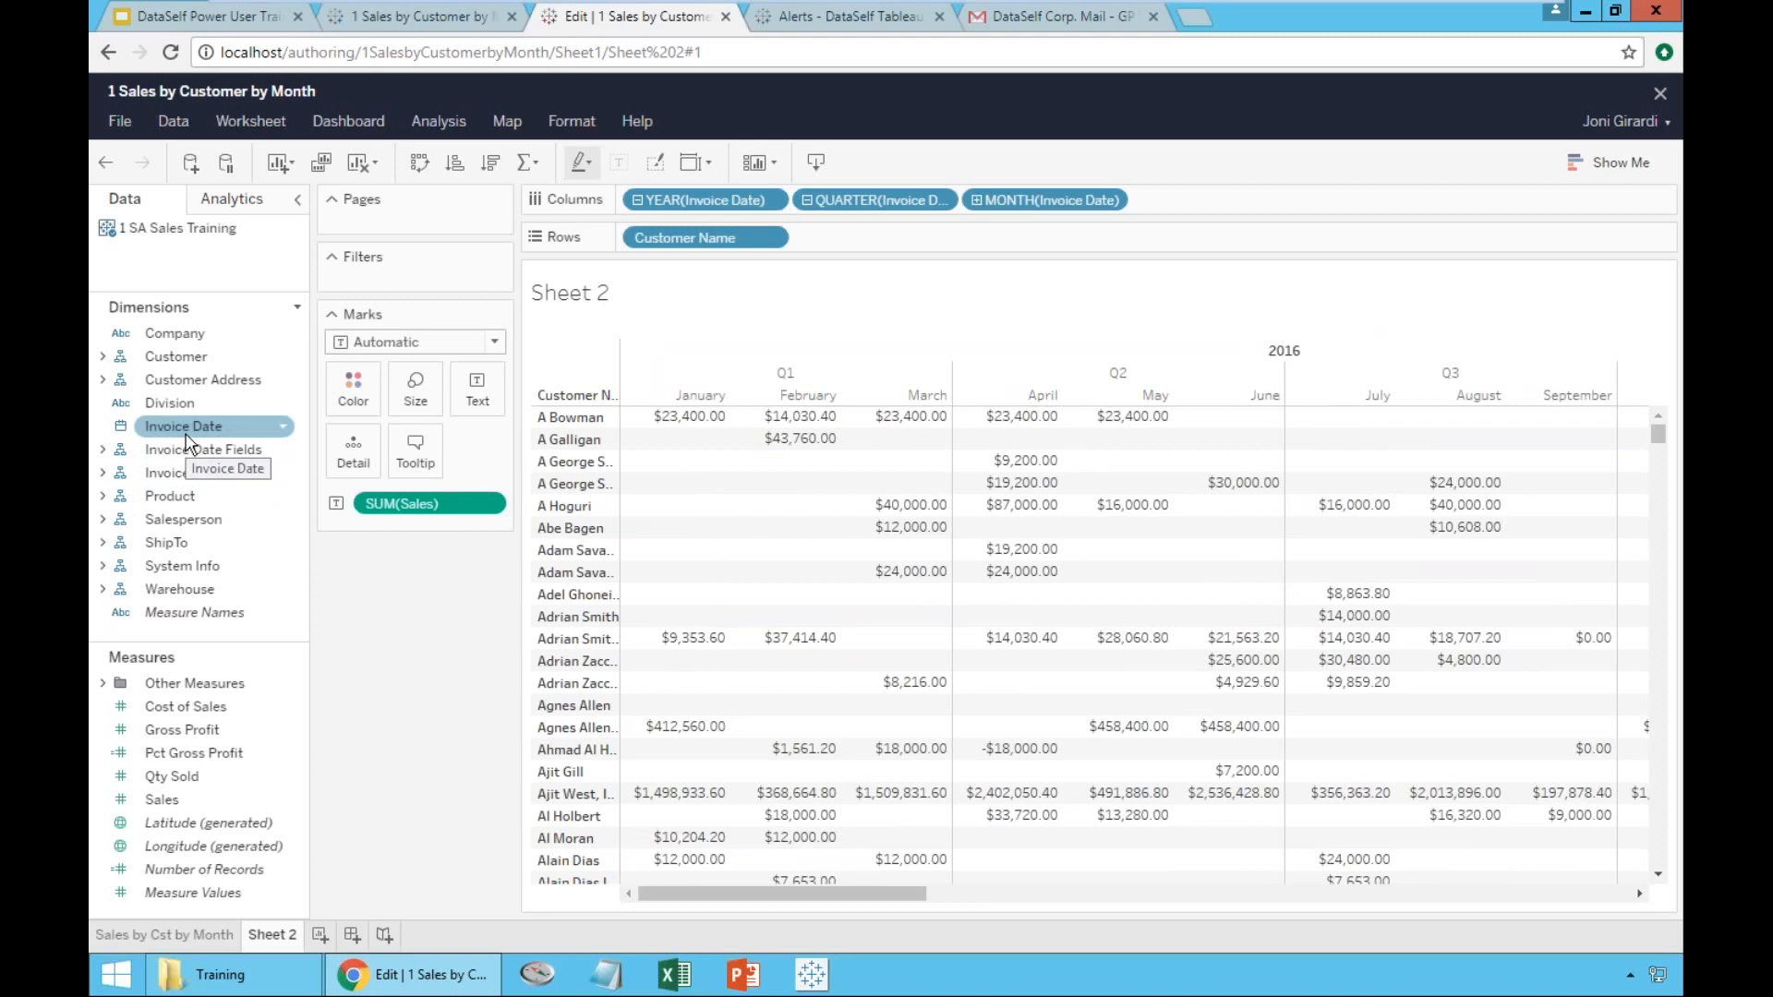
pyautogui.moveTo(171, 434); pyautogui.dragTo(409, 279)
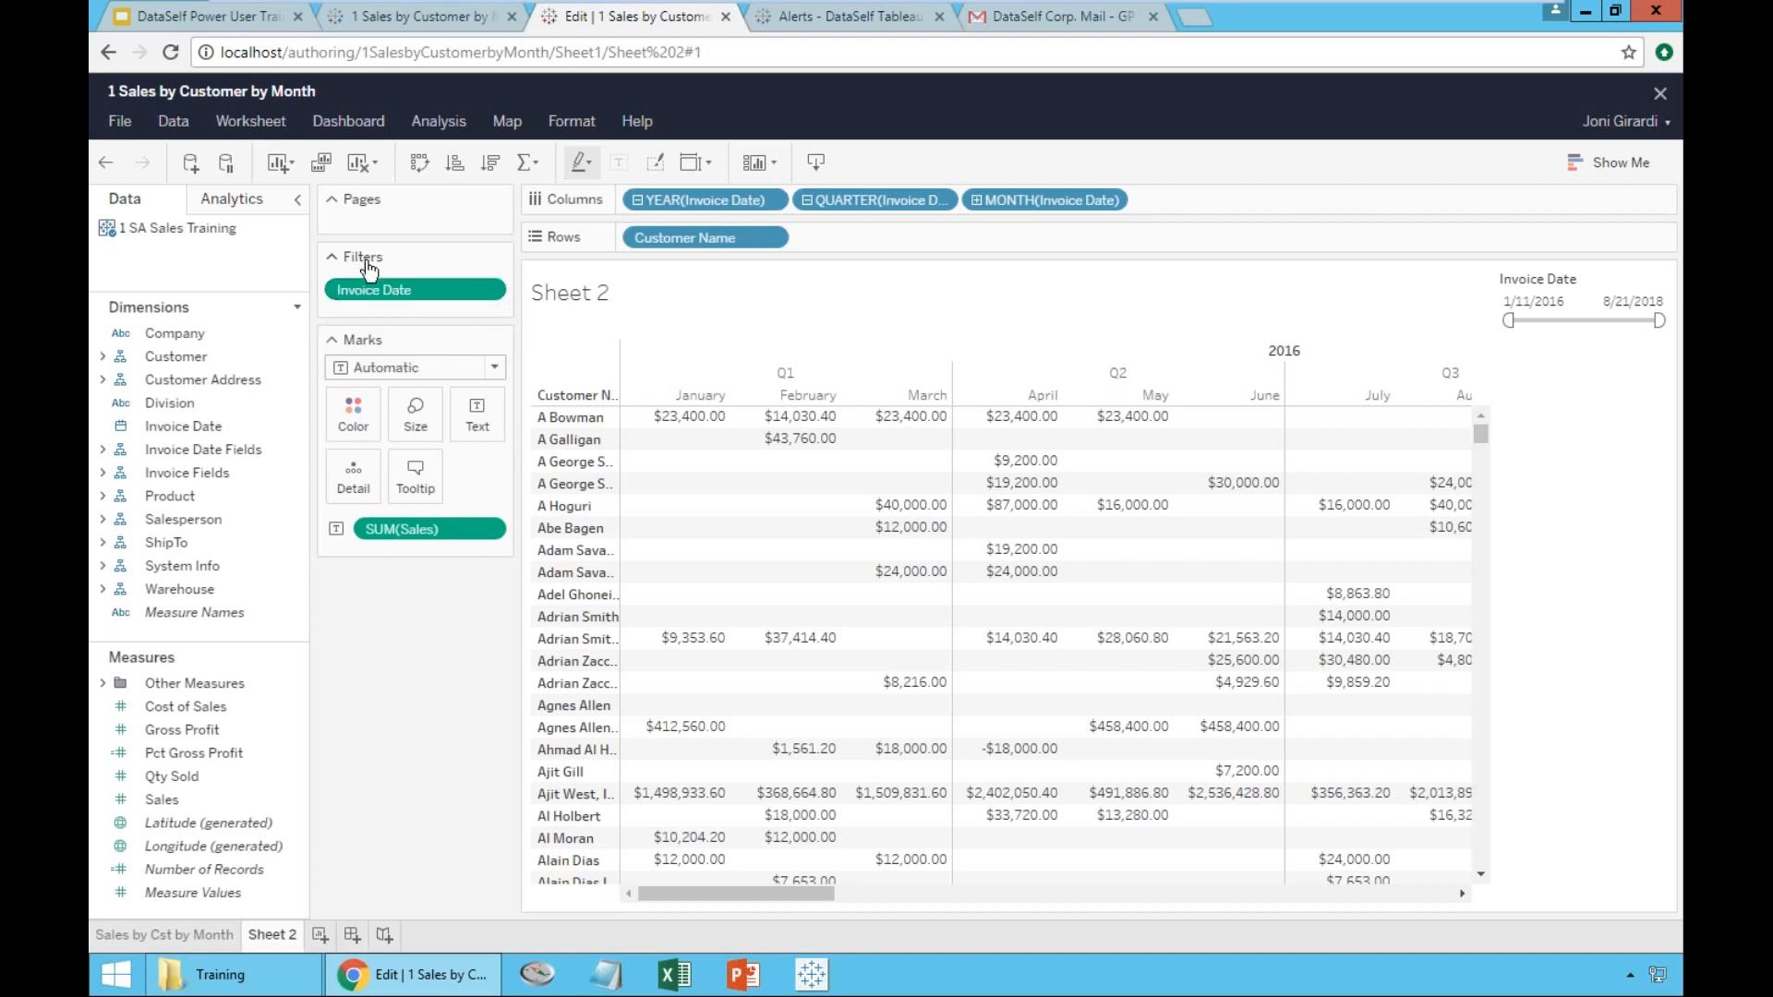
pyautogui.click(495, 294)
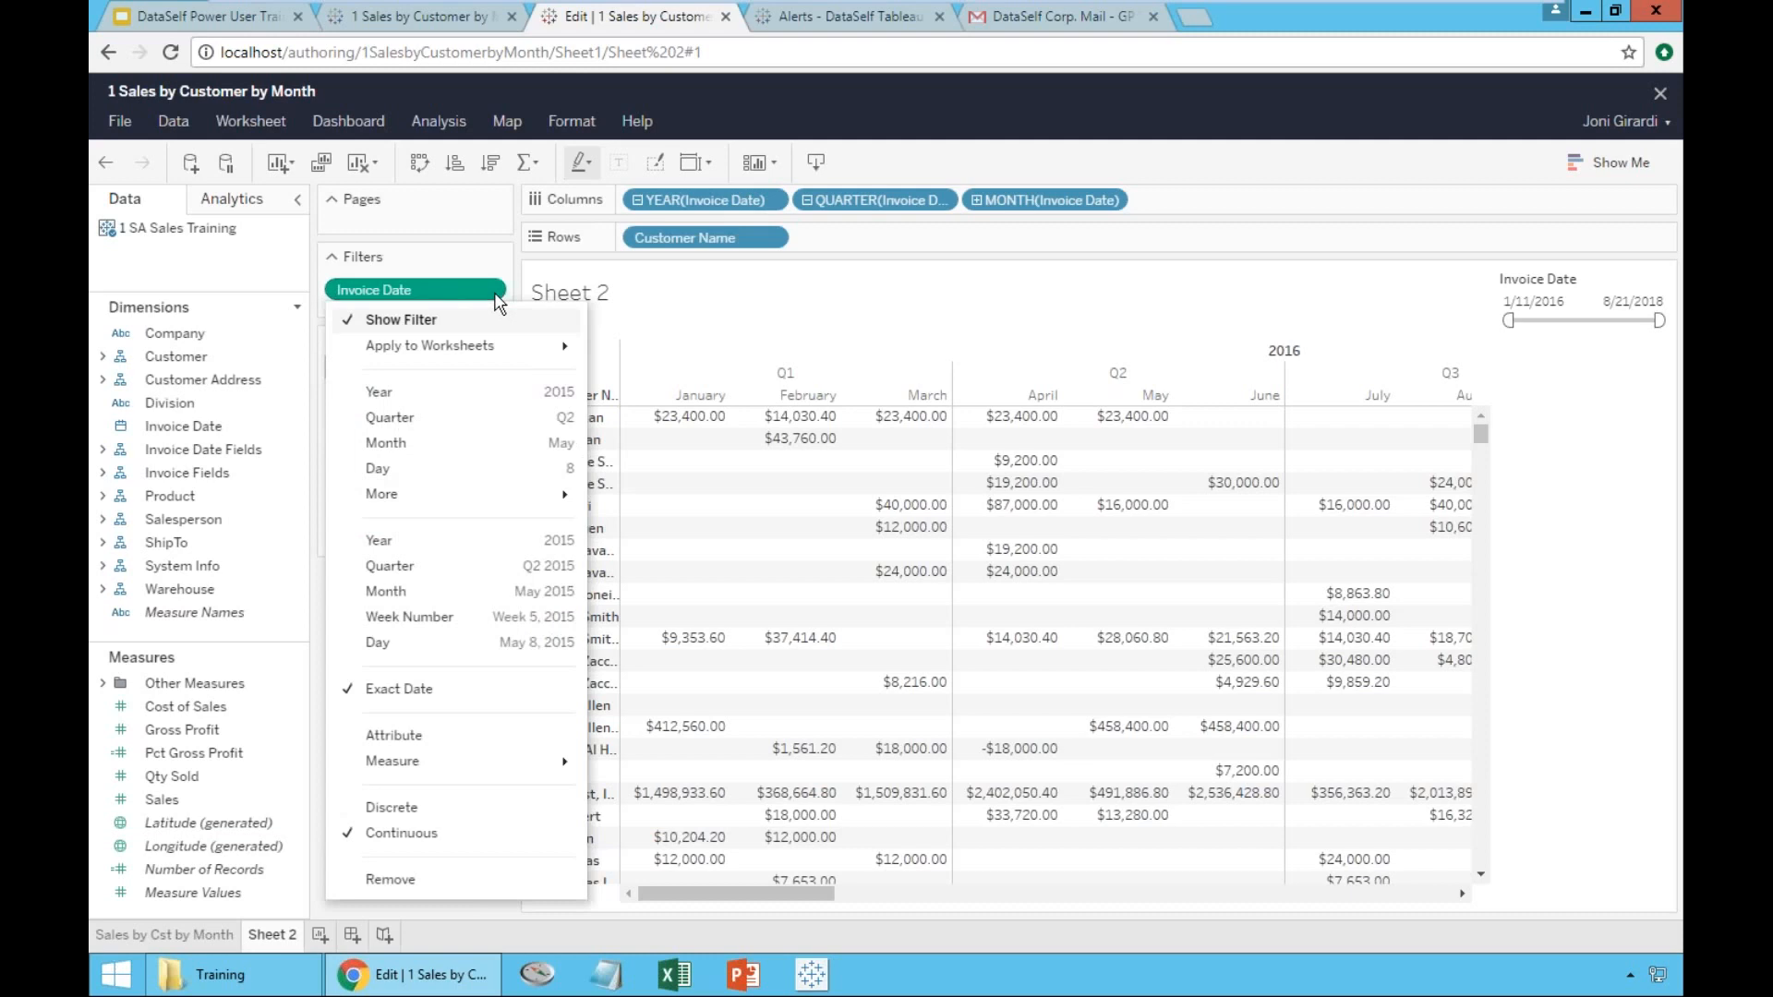
pyautogui.click(499, 398)
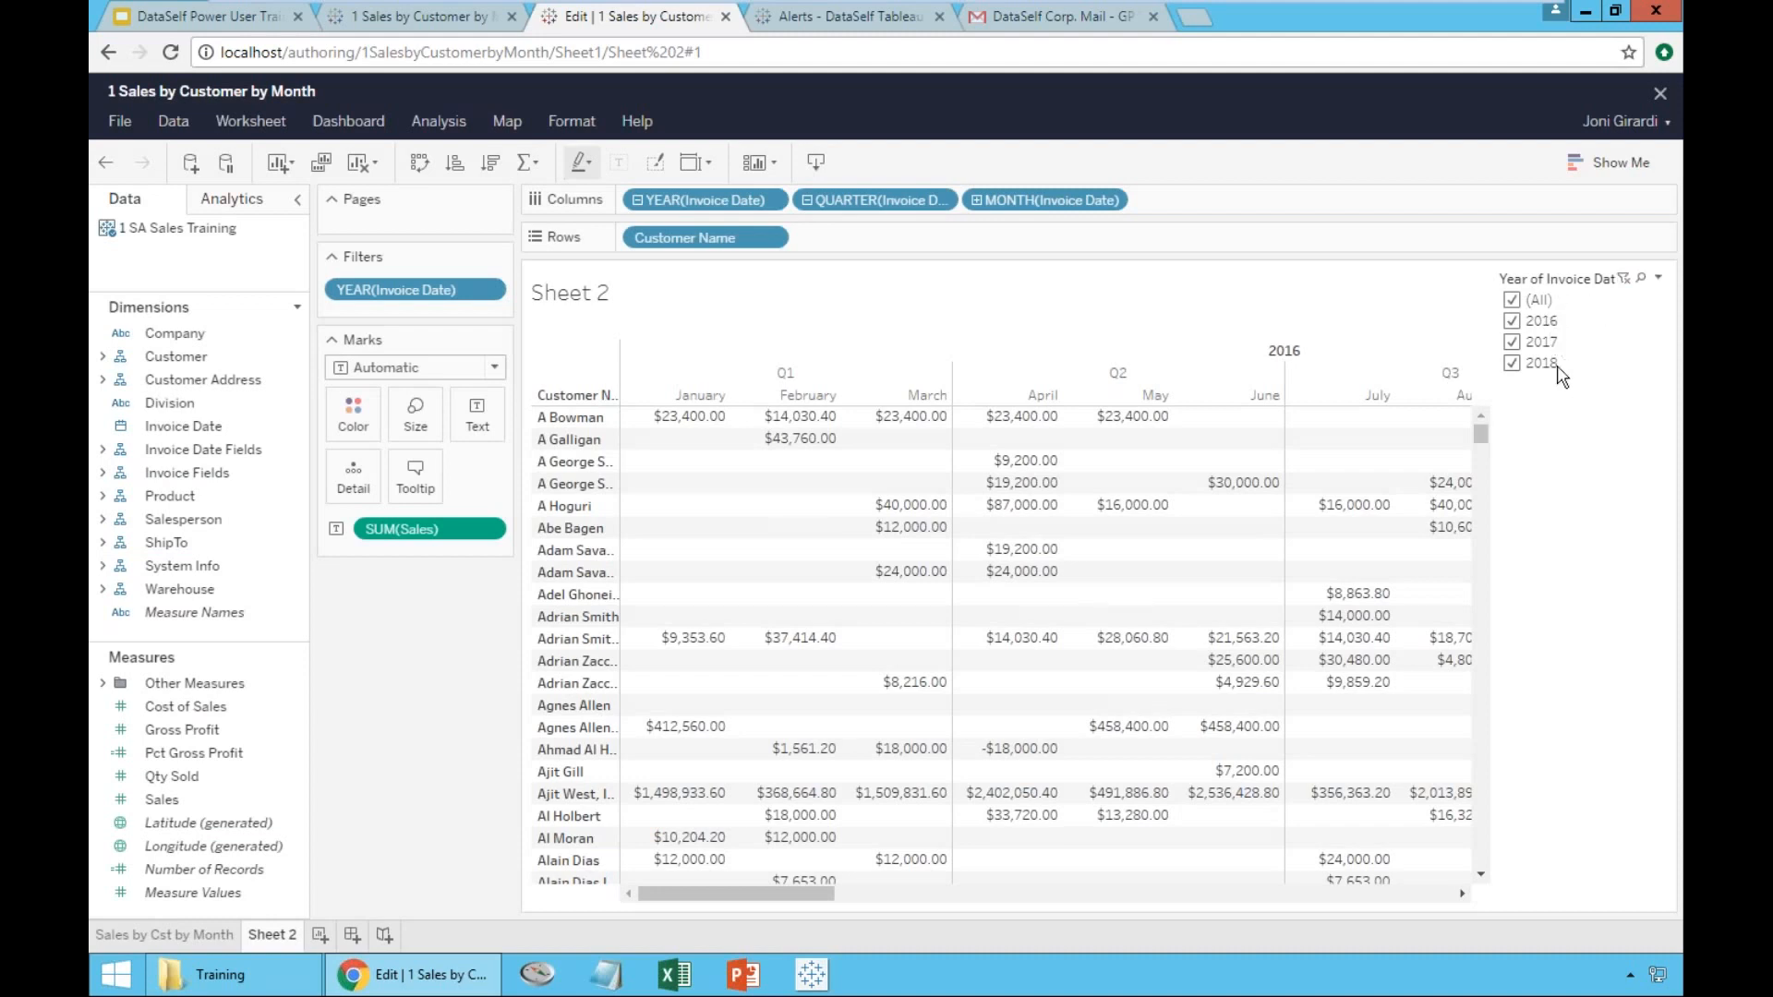
pyautogui.click(1512, 321)
pyautogui.click(1511, 362)
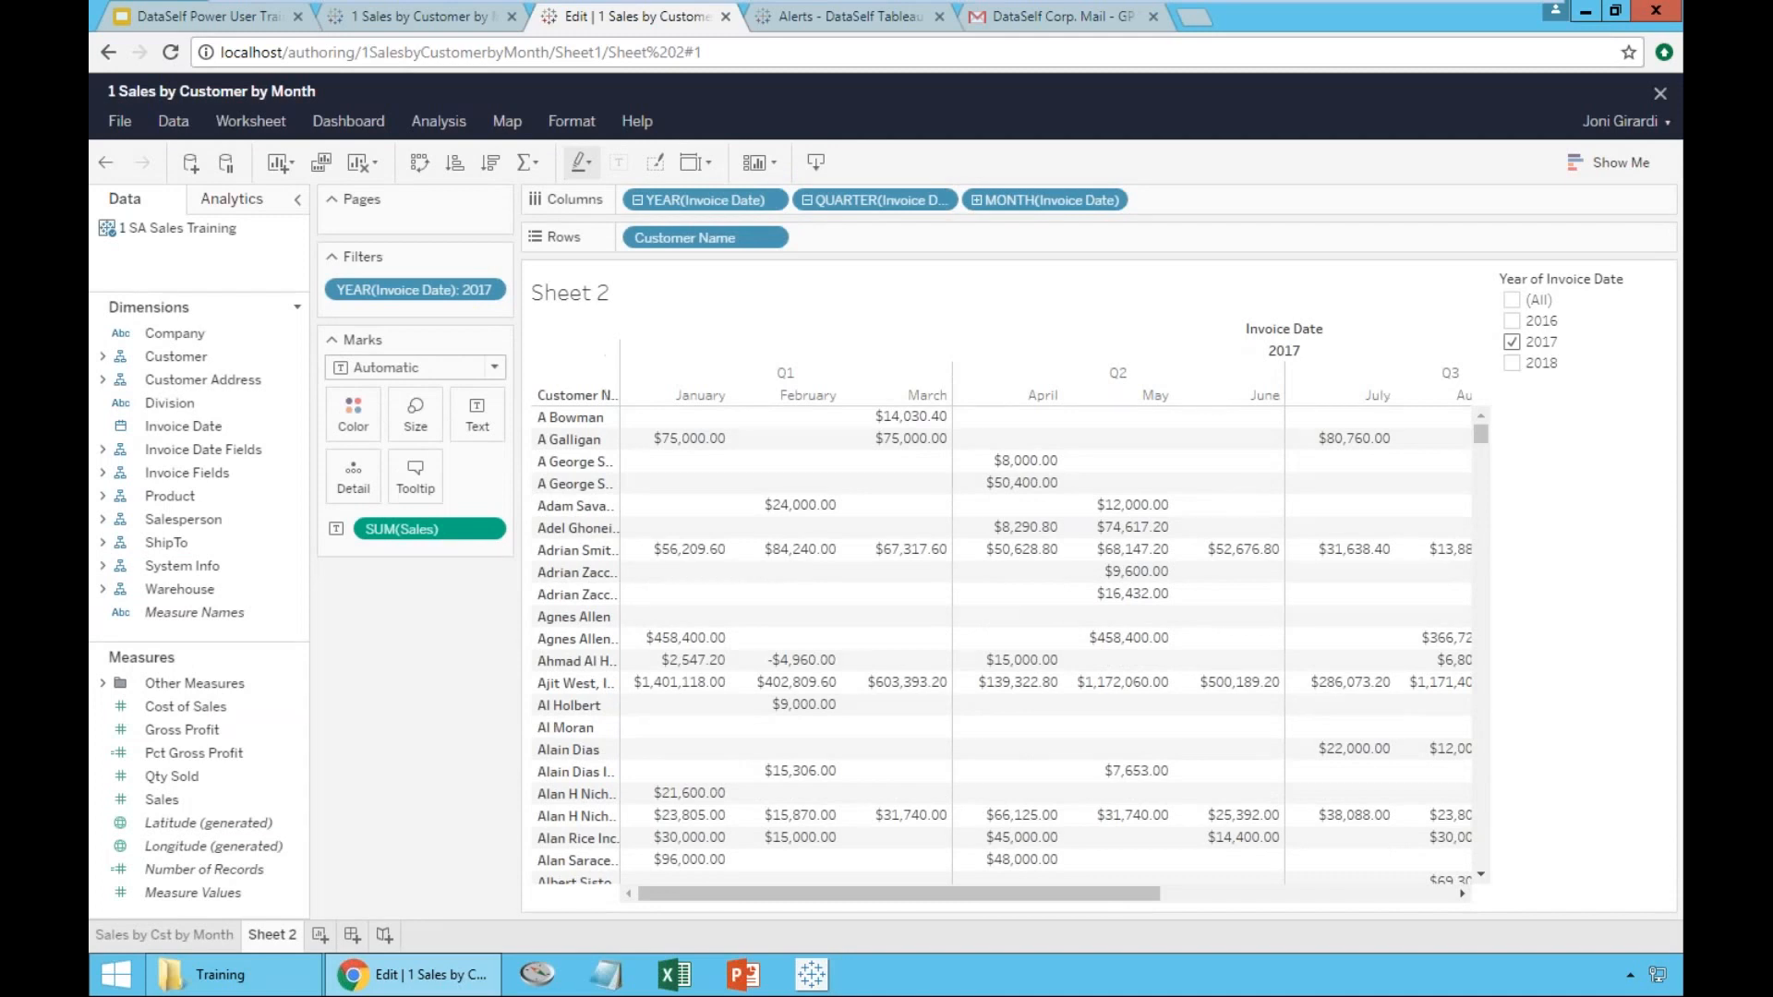
# - Add a second Invoice Date filter by month to Sheet 2 and keep only February and March
pyautogui.moveTo(1039, 894)
pyautogui.mouseDown()
pyautogui.moveTo(1365, 899)
pyautogui.moveTo(1072, 896)
pyautogui.mouseUp()
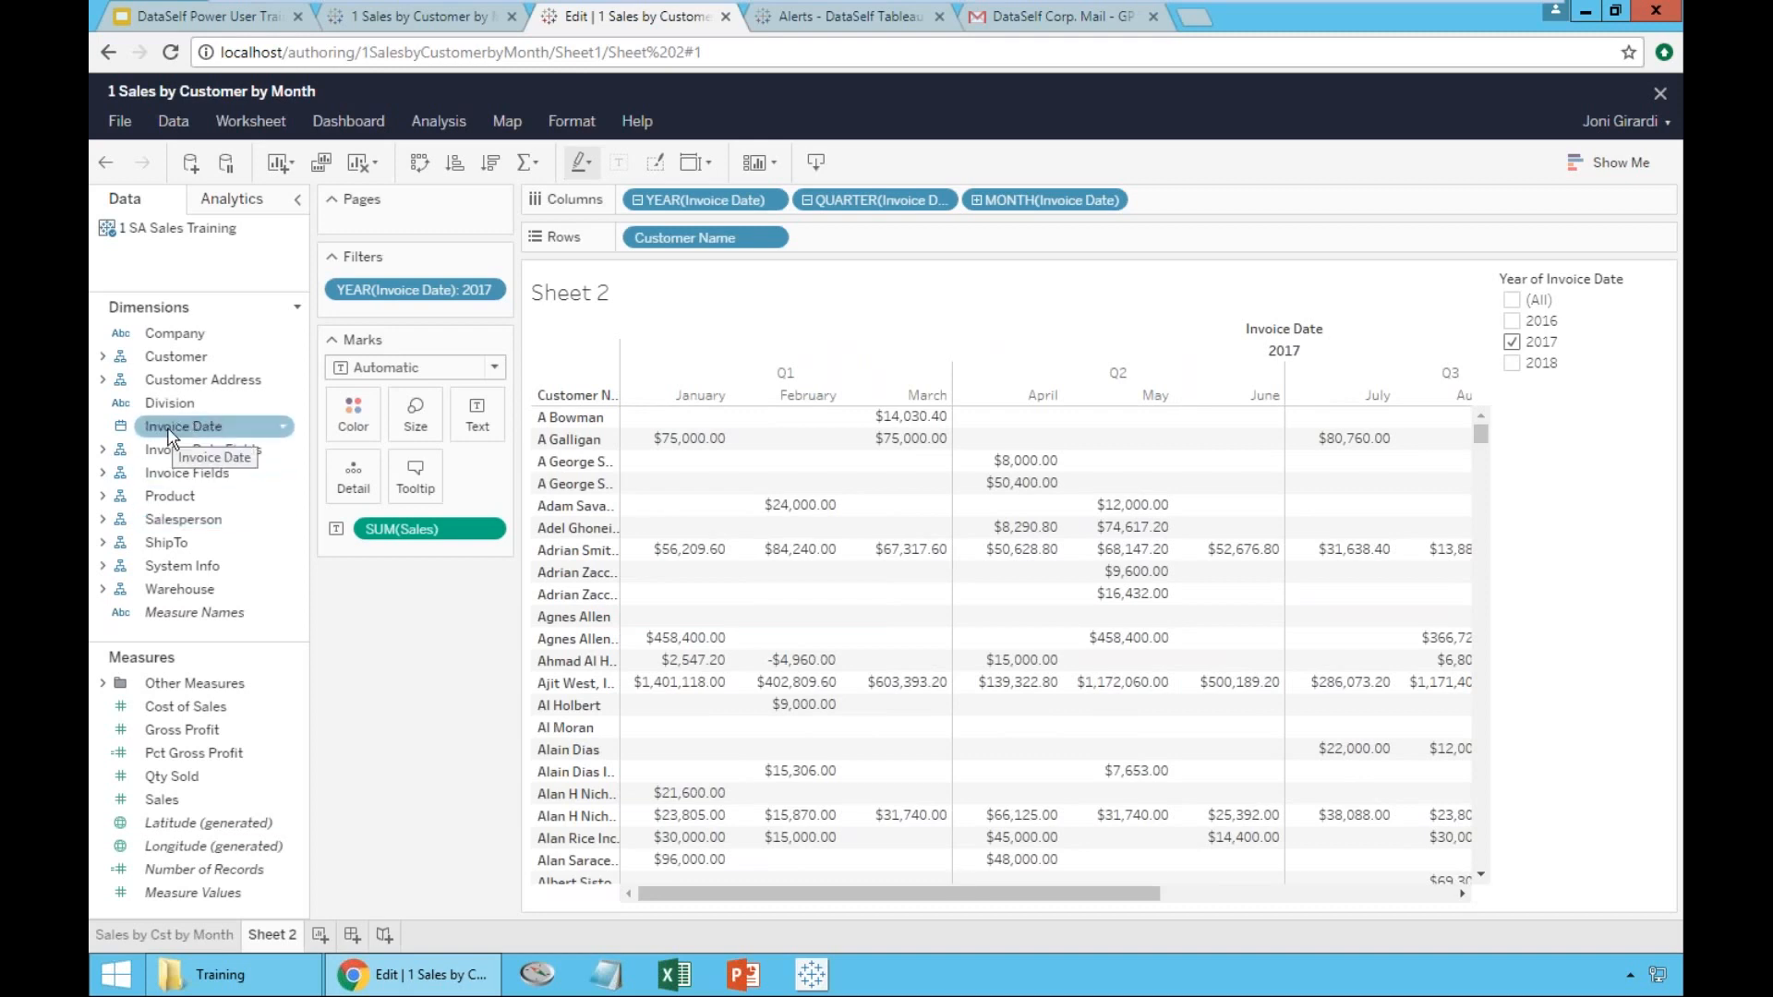
pyautogui.moveTo(169, 438); pyautogui.dragTo(404, 311)
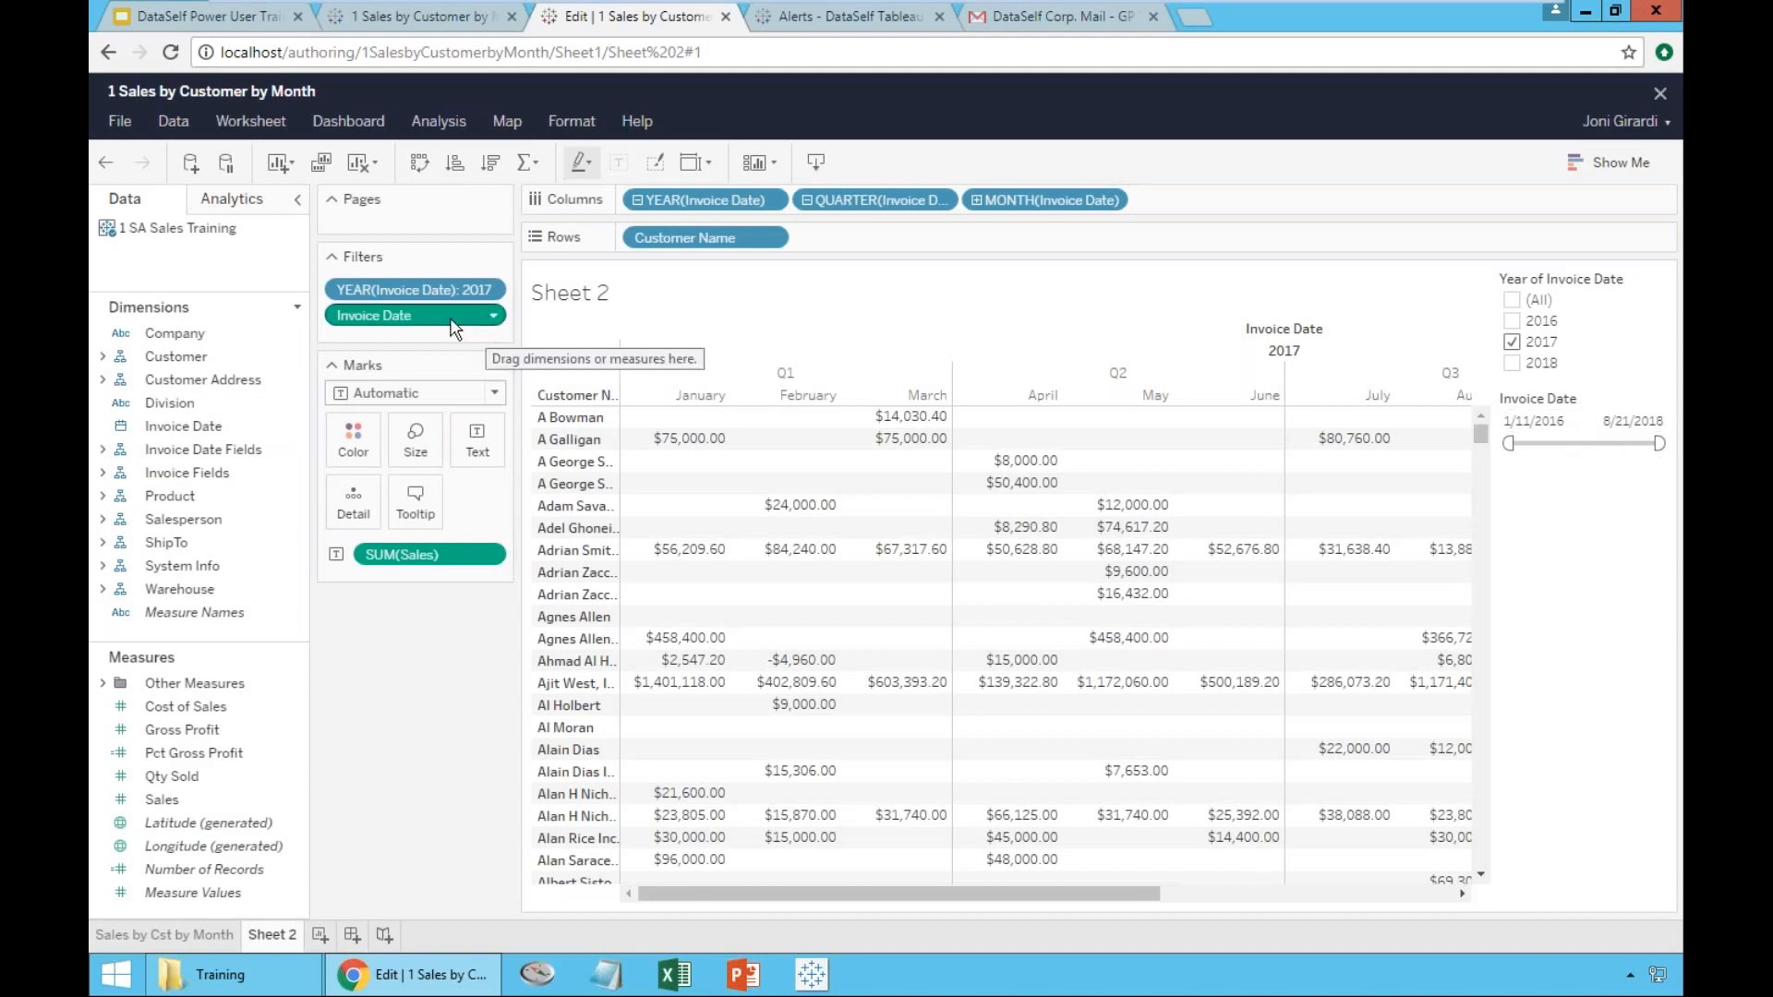
pyautogui.click(494, 315)
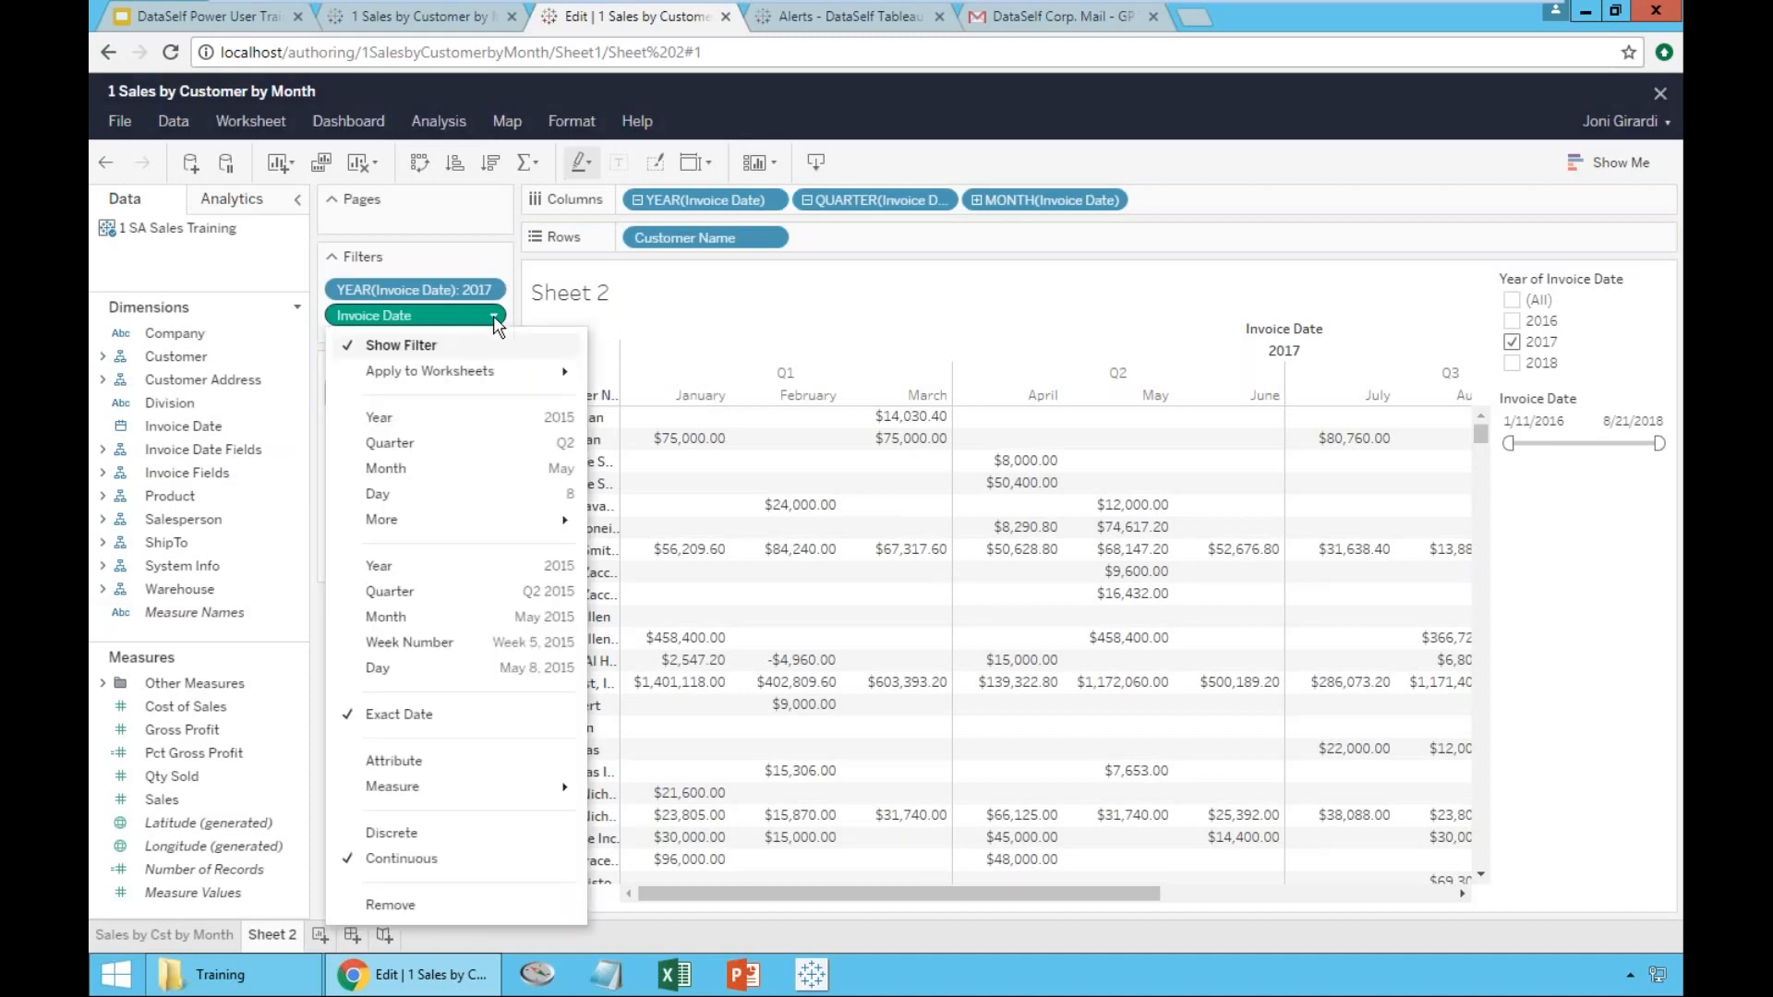
pyautogui.click(480, 472)
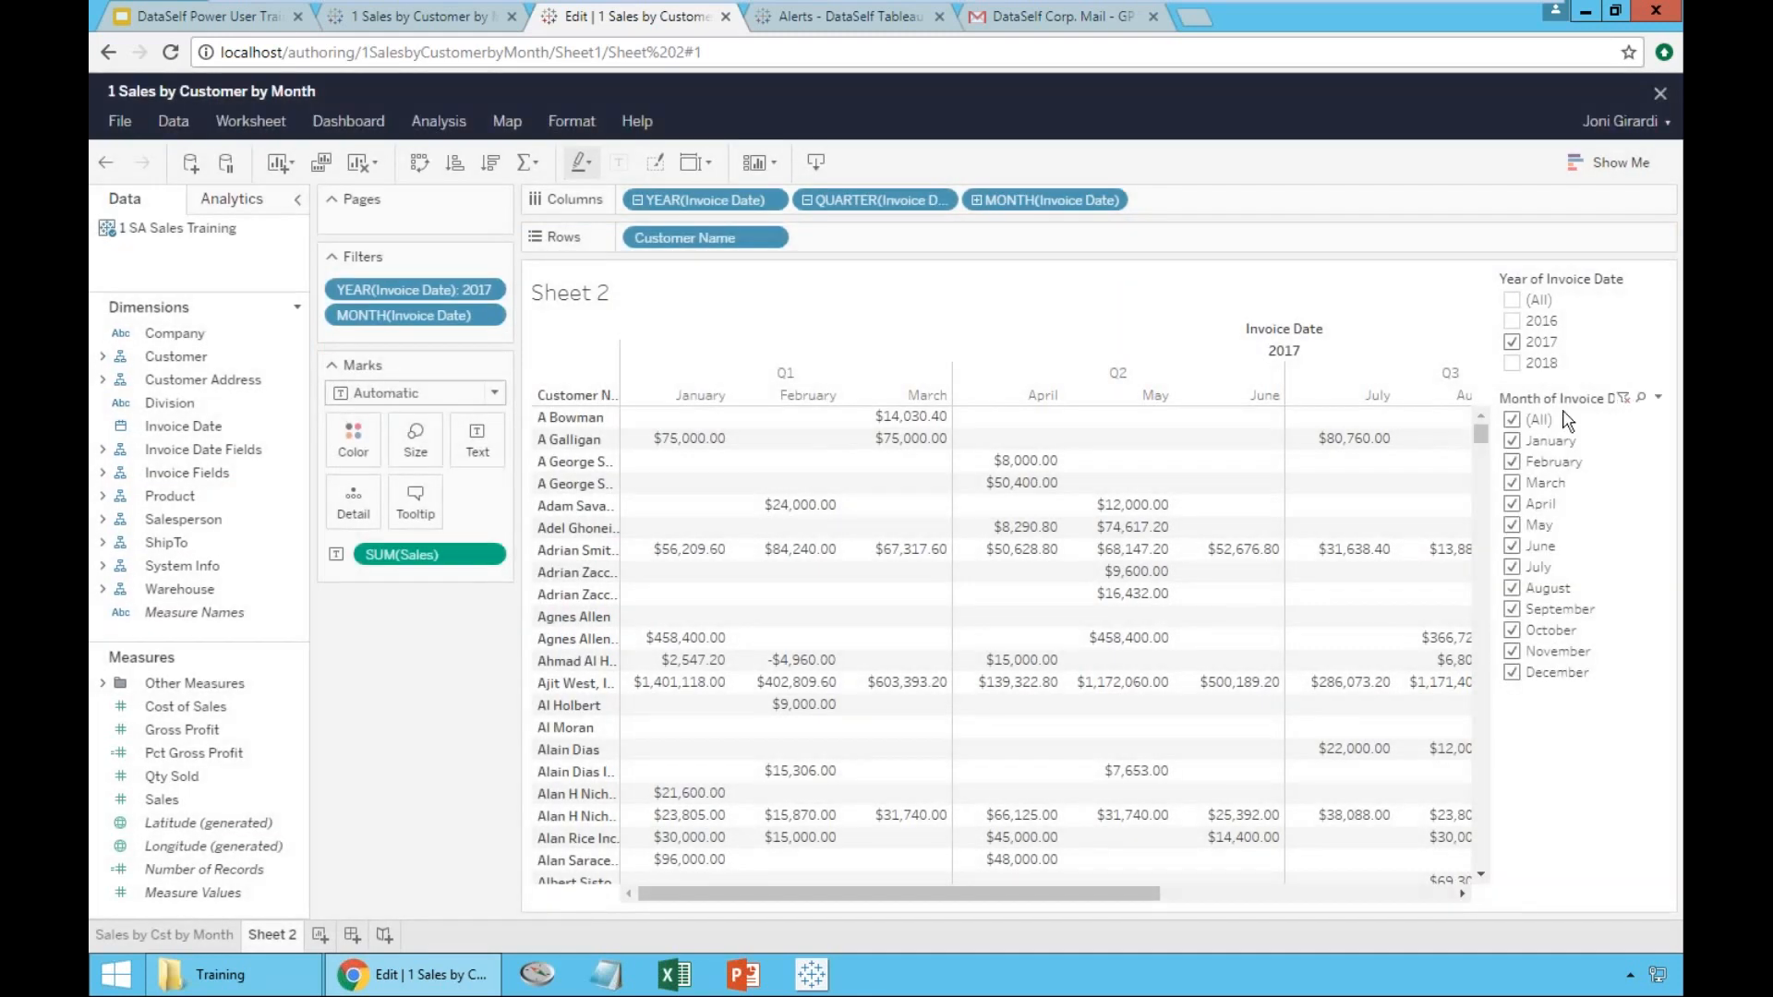
pyautogui.click(1512, 419)
pyautogui.click(1511, 460)
pyautogui.click(1512, 482)
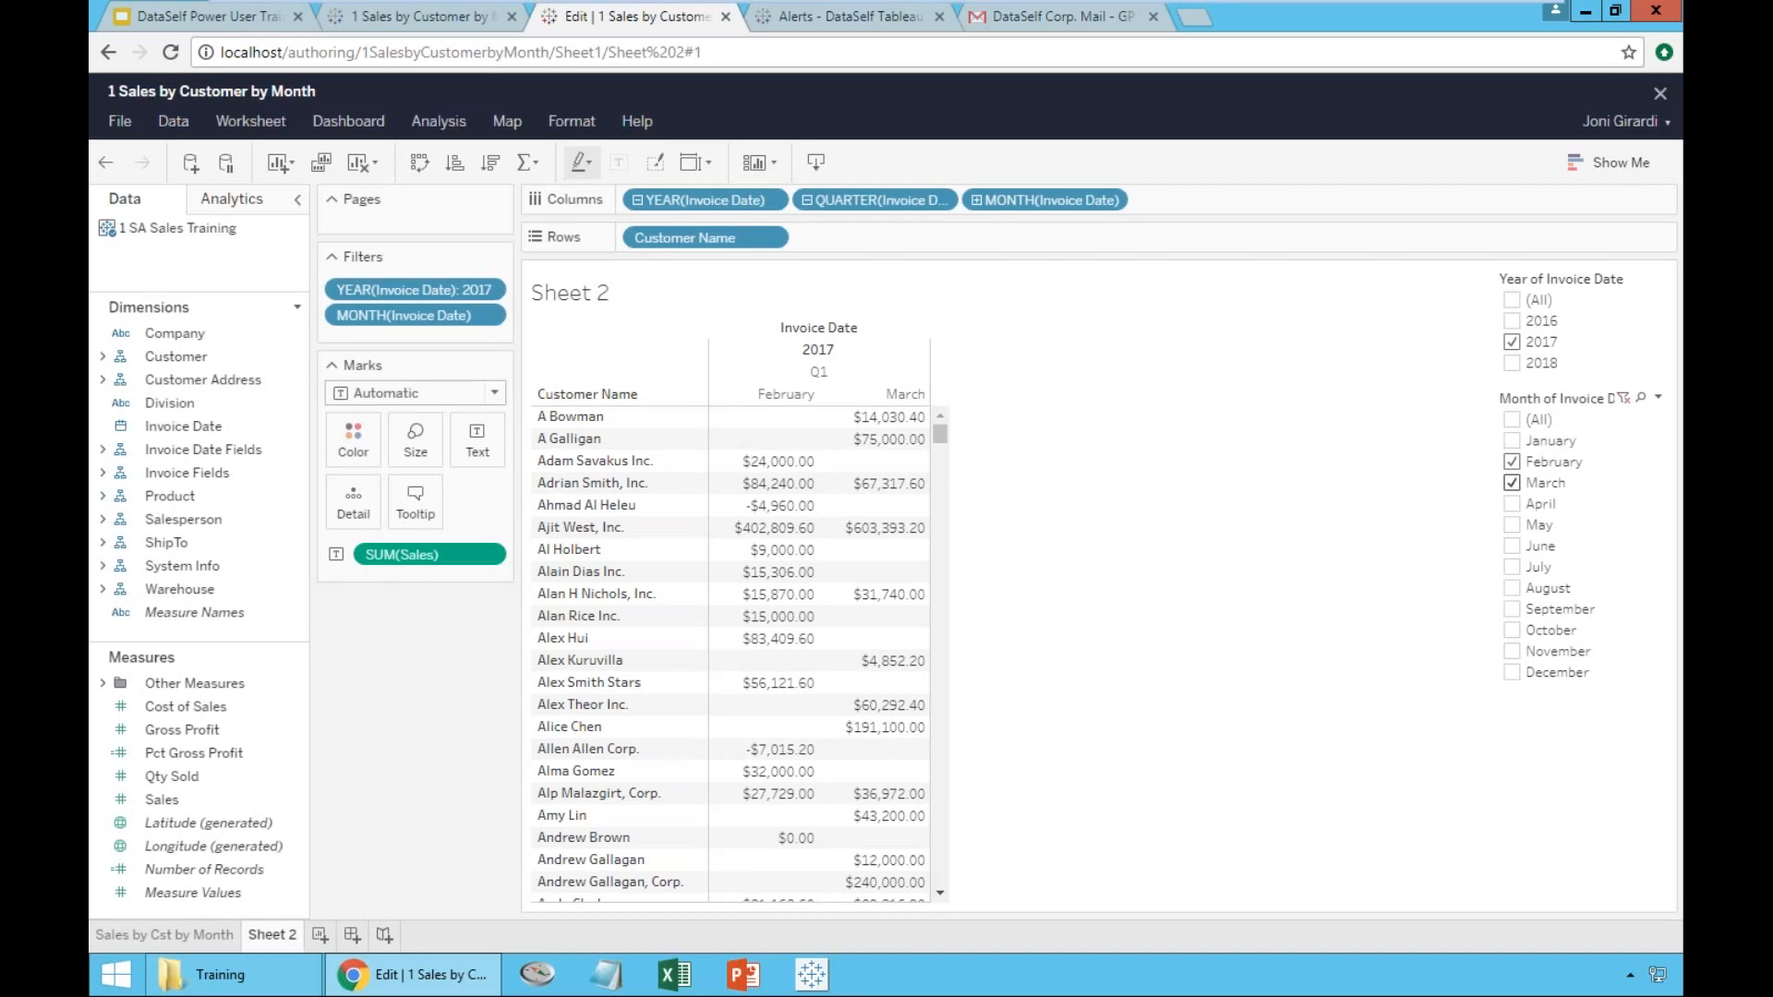
pyautogui.click(494, 315)
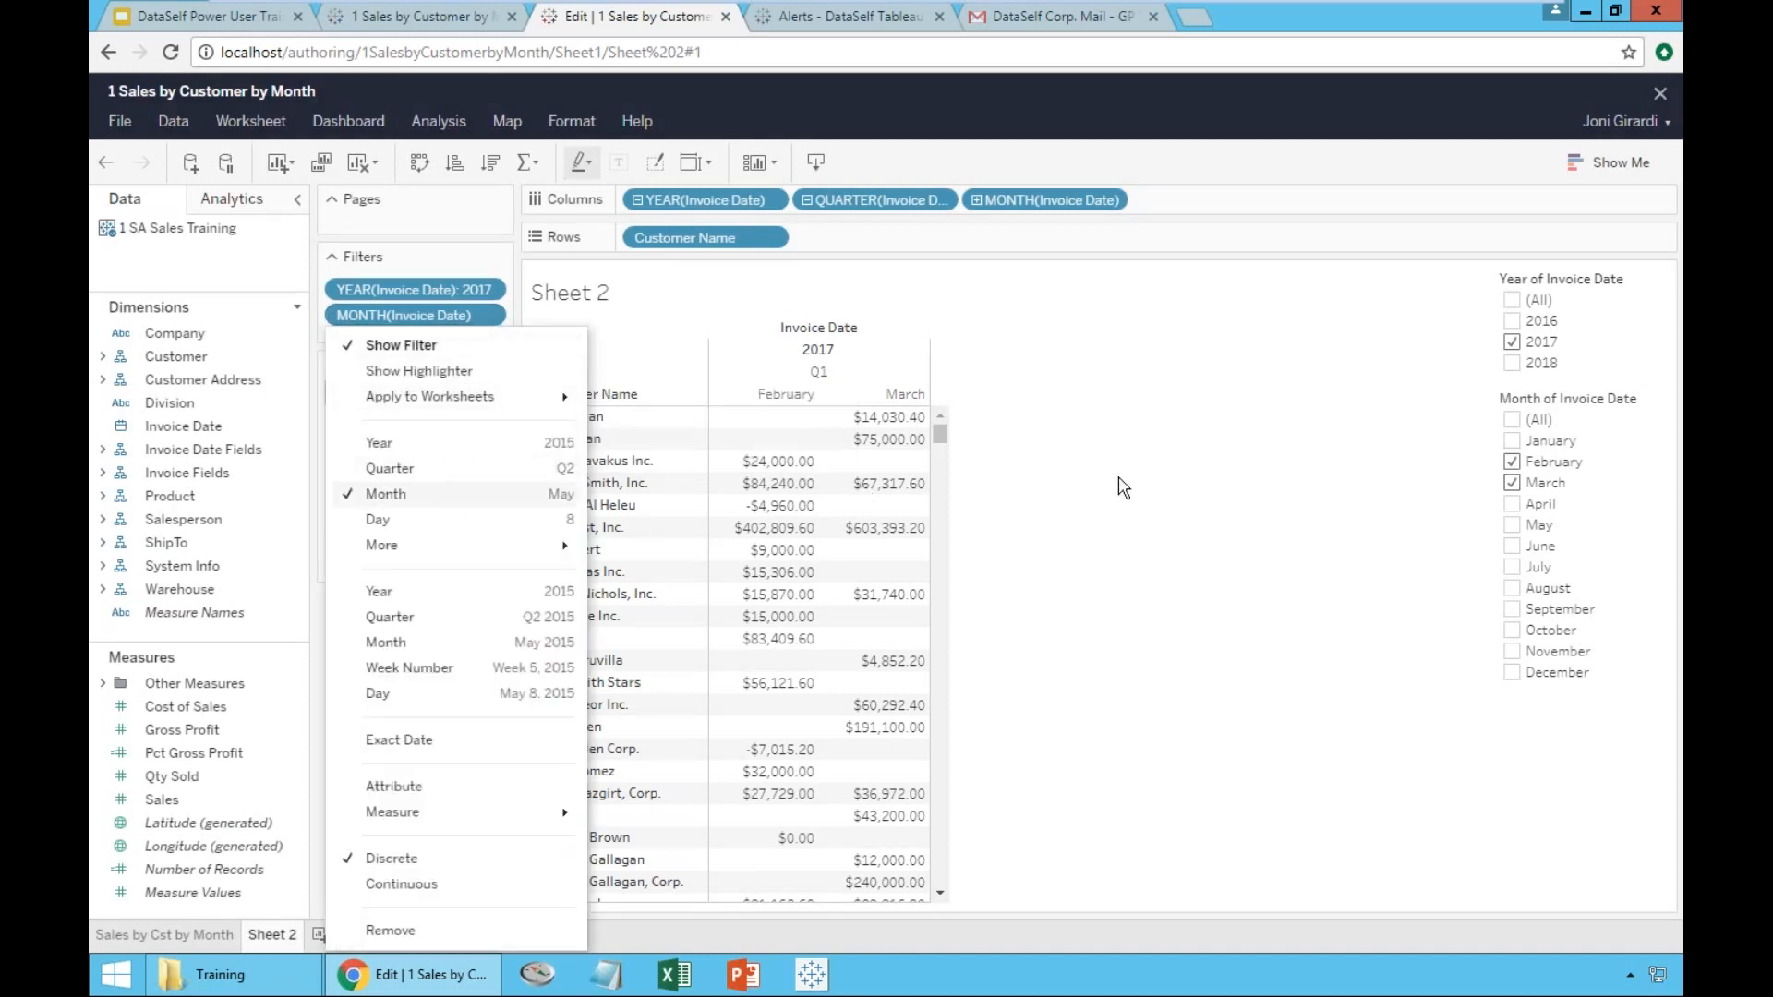
pyautogui.click(1348, 457)
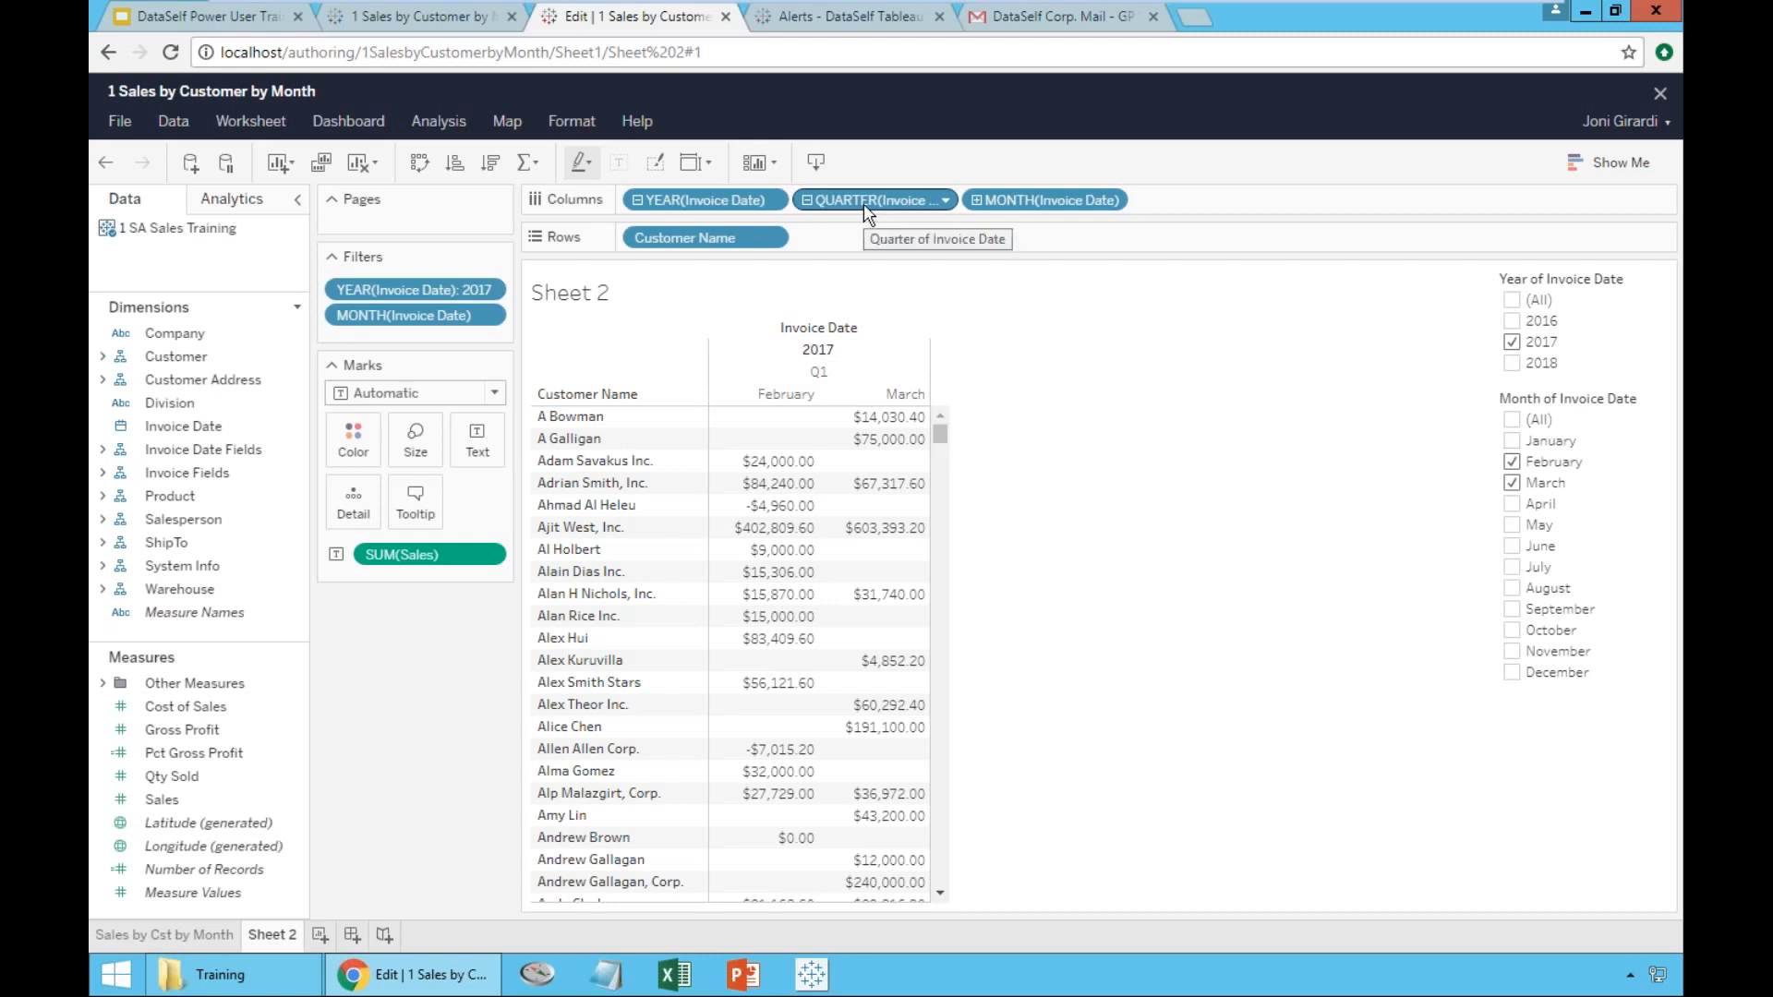
# - Remove the quarter of Invoice Date from Sheet 2's columns, undoing and redoing the removal to compare the layouts
pyautogui.moveTo(864, 205); pyautogui.dragTo(646, 83)
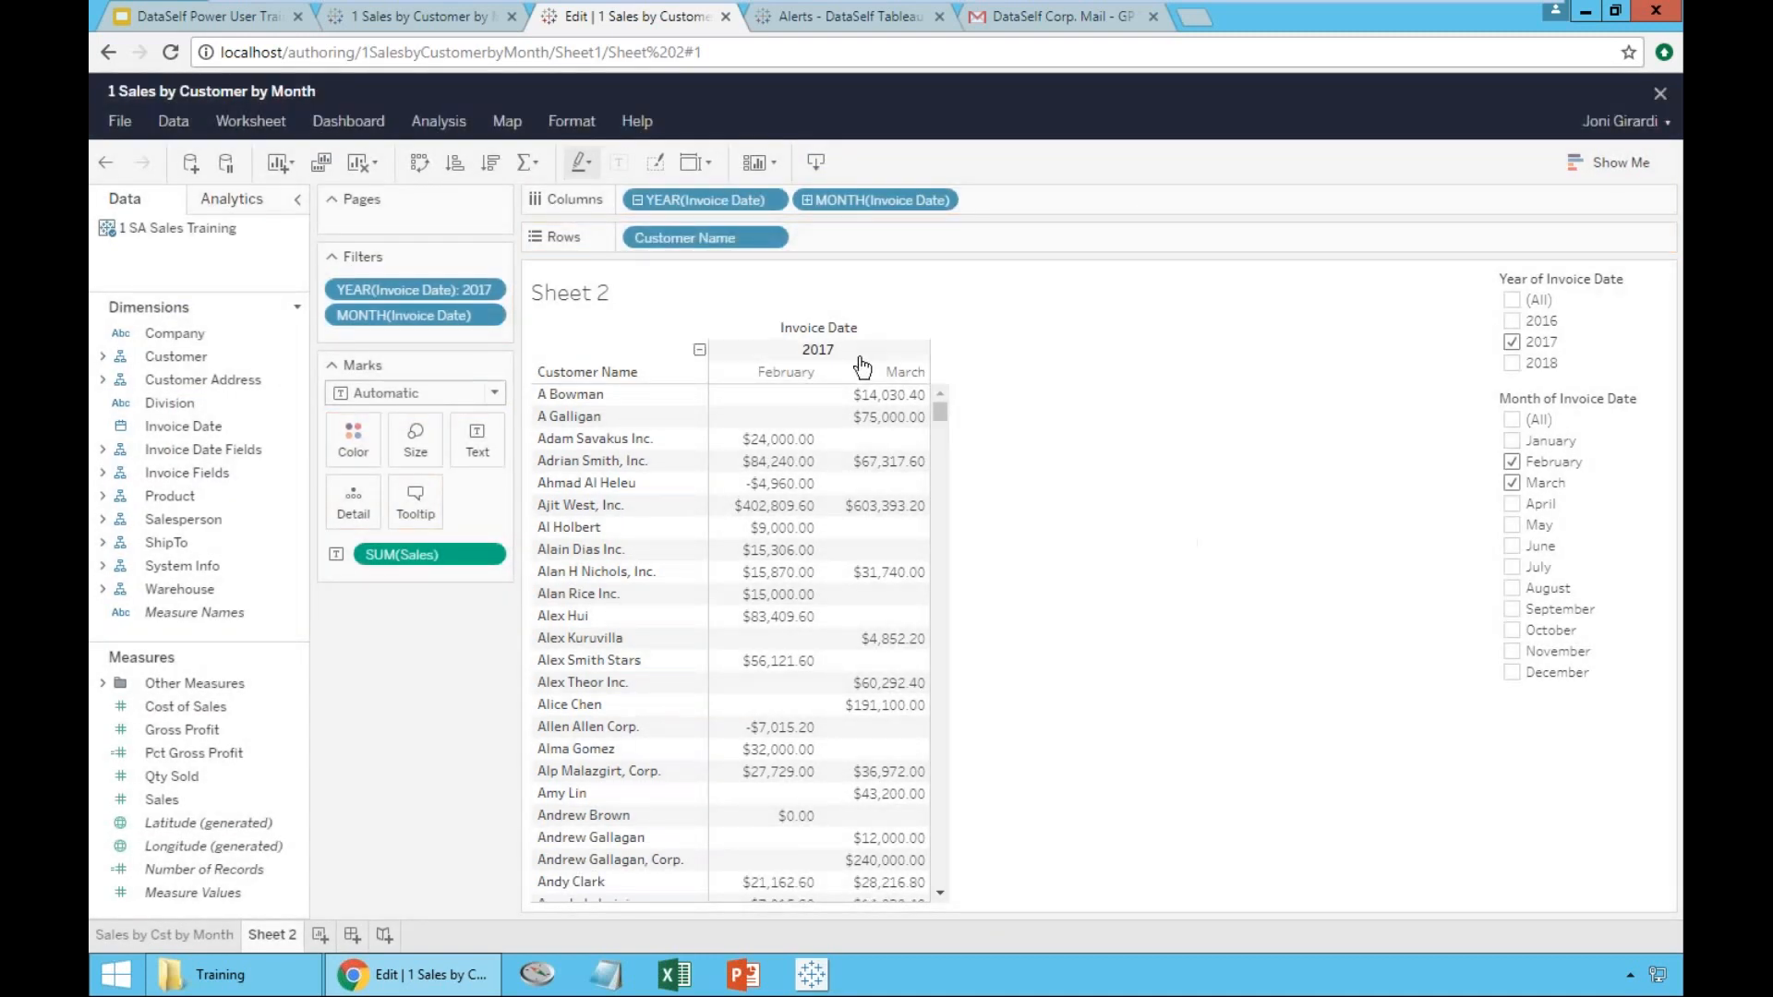
pyautogui.click(108, 163)
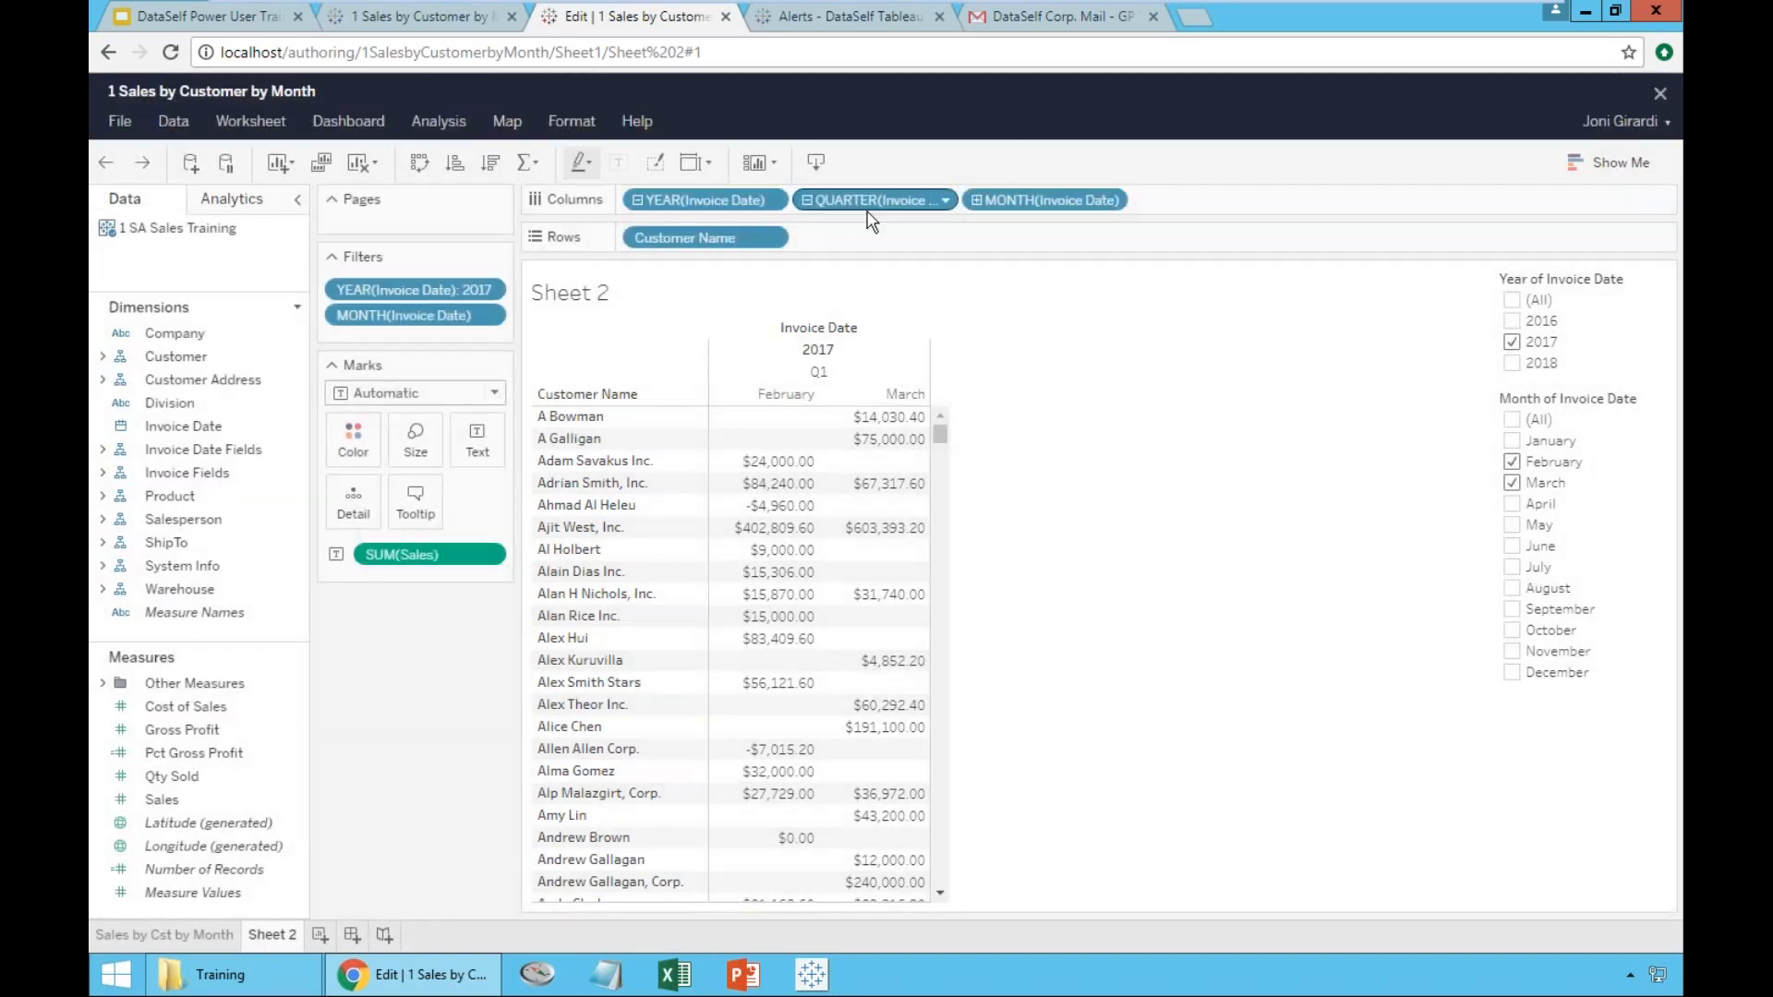
pyautogui.click(145, 163)
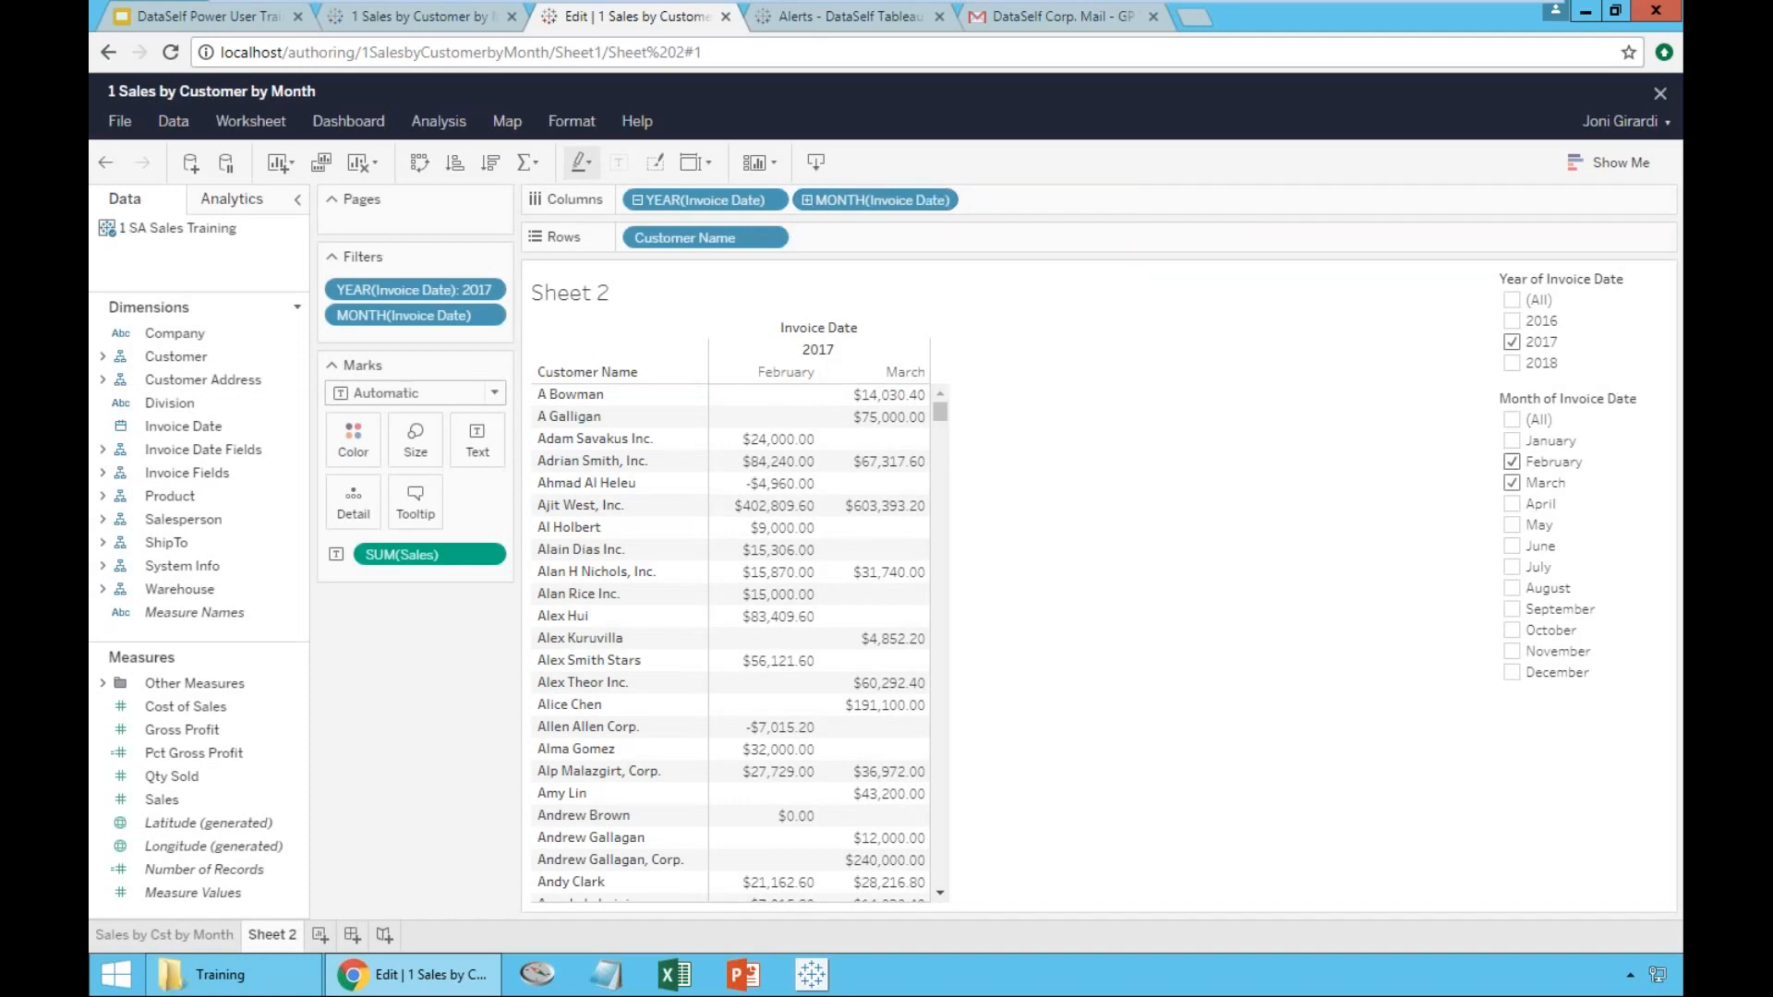
# - Rename Sheet 2 as "Sales by Cst in 2017 Feb and March"
pyautogui.doubleClick(260, 936)
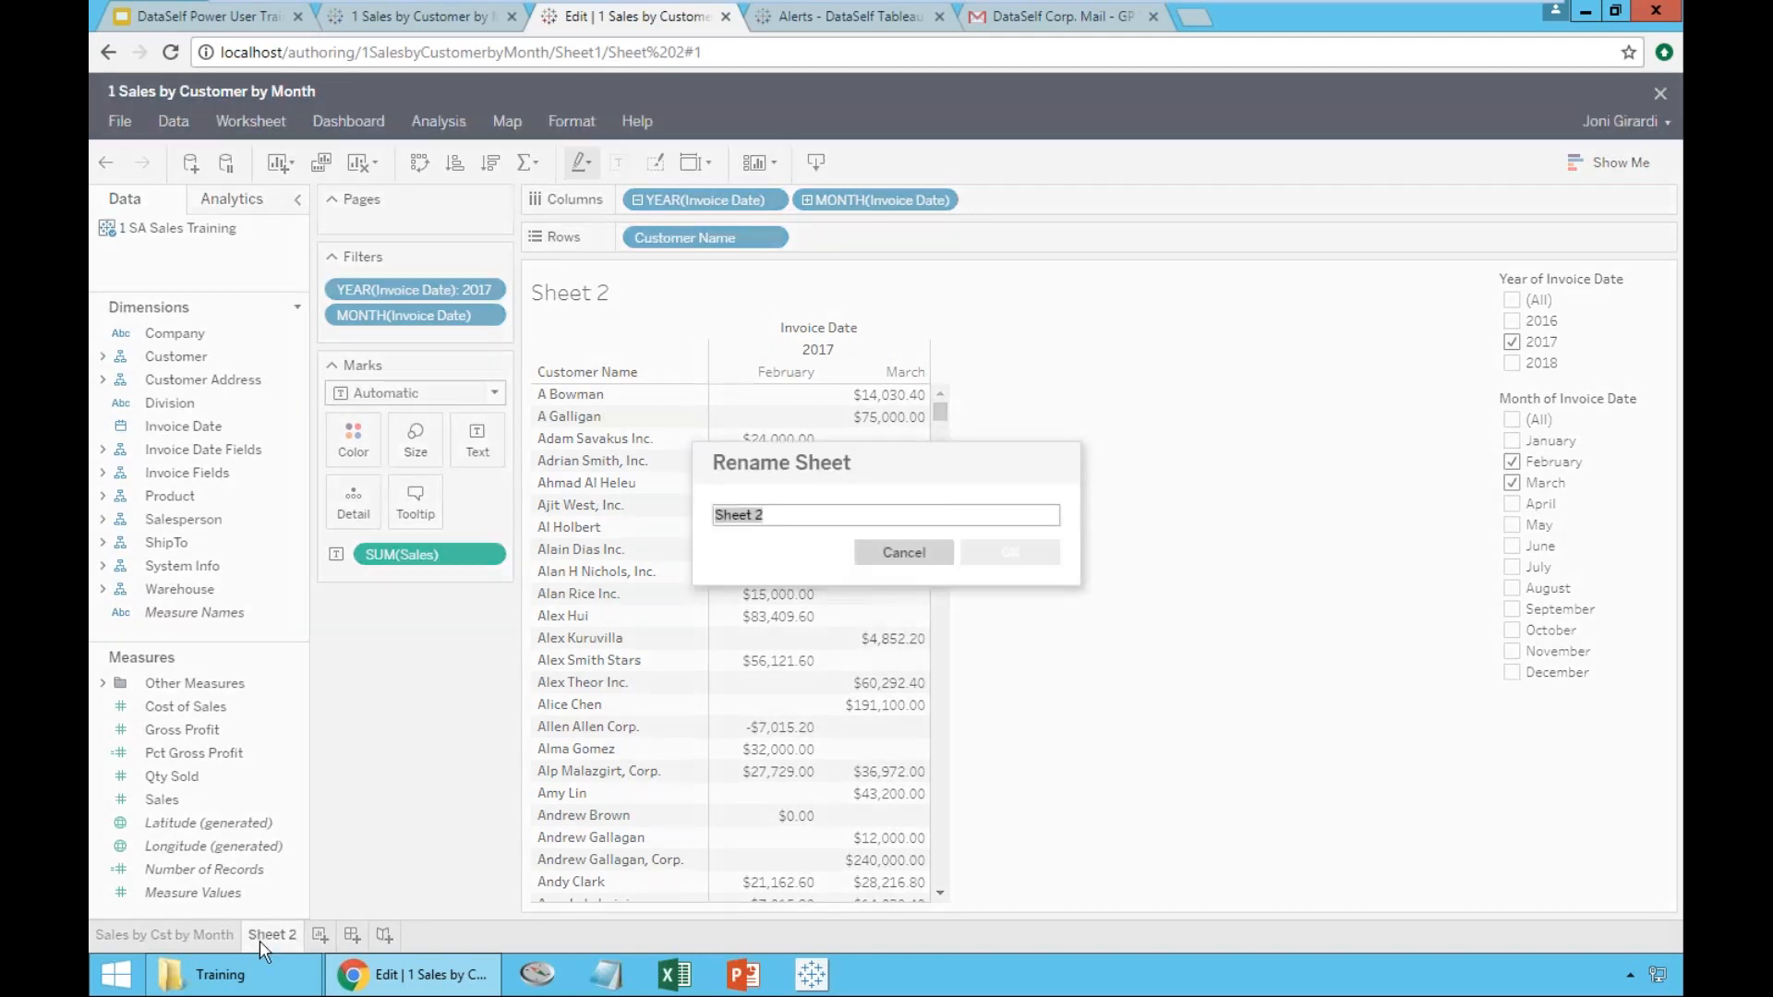
pyautogui.write('Sales by Cst')
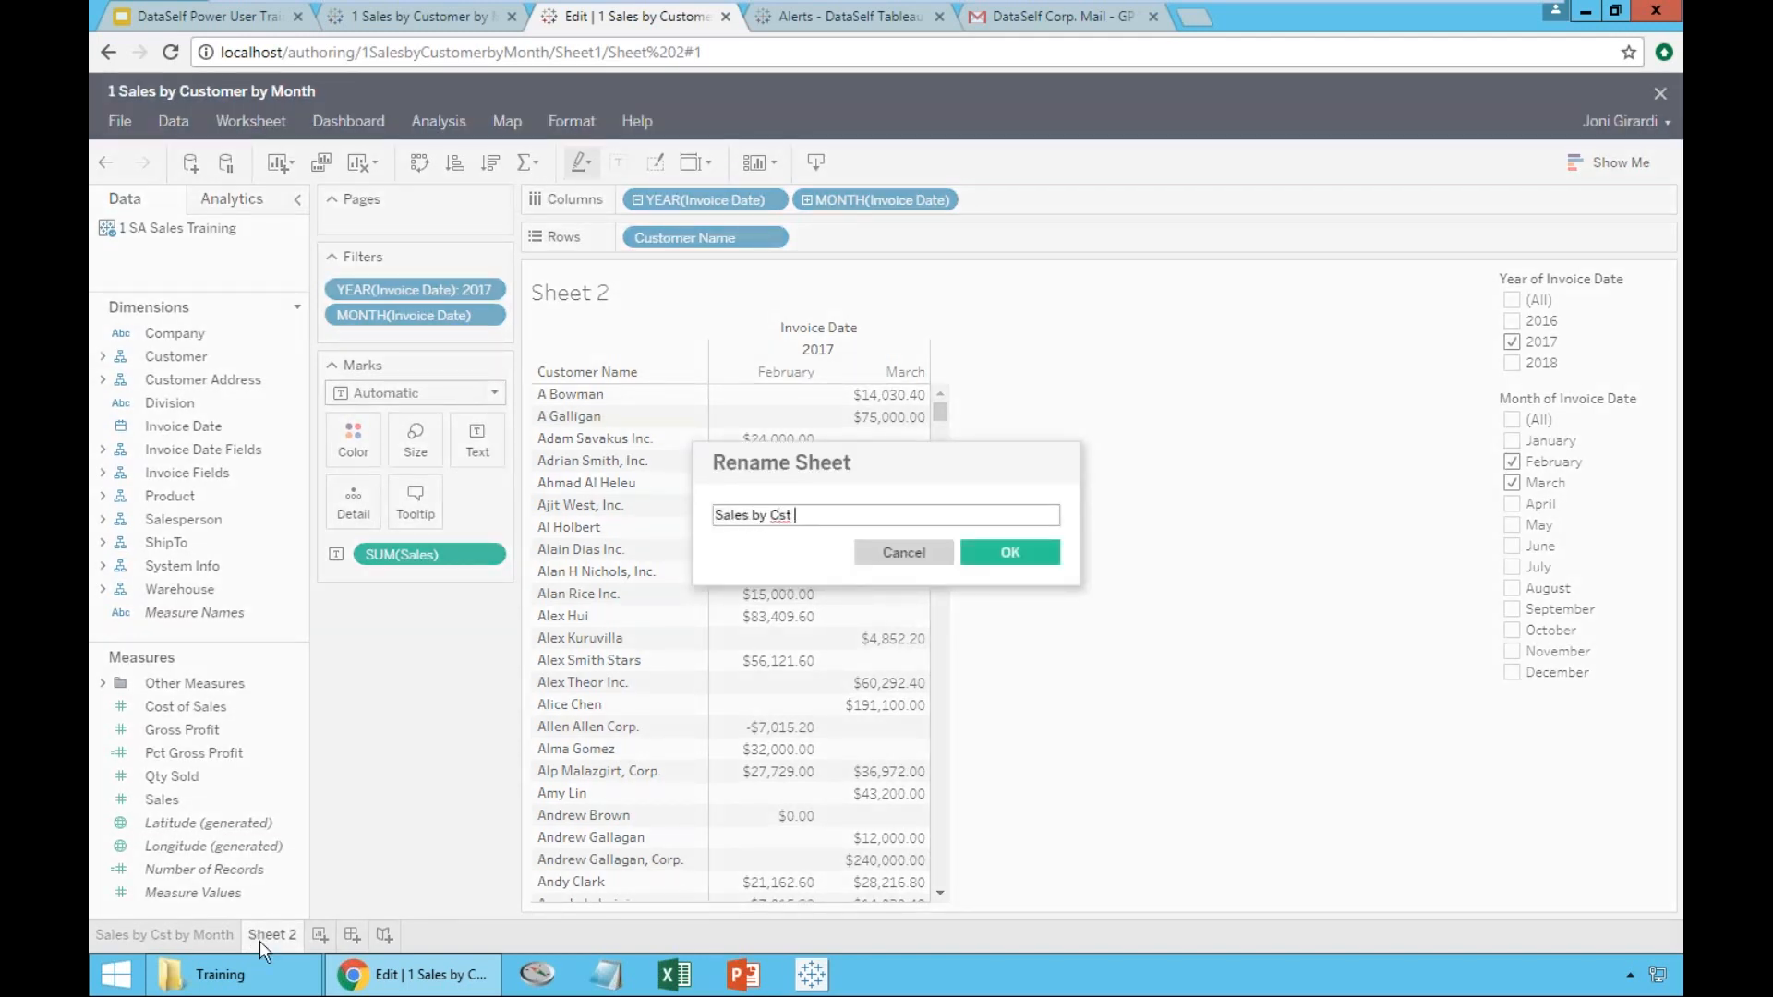
pyautogui.write(' This Yea')
pyautogui.hotkey('ctrl', 'shift', 'Left')
pyautogui.hotkey('ctrl', 'shift', 'Left')
pyautogui.write('in 2017 Feb and March')
pyautogui.click(995, 548)
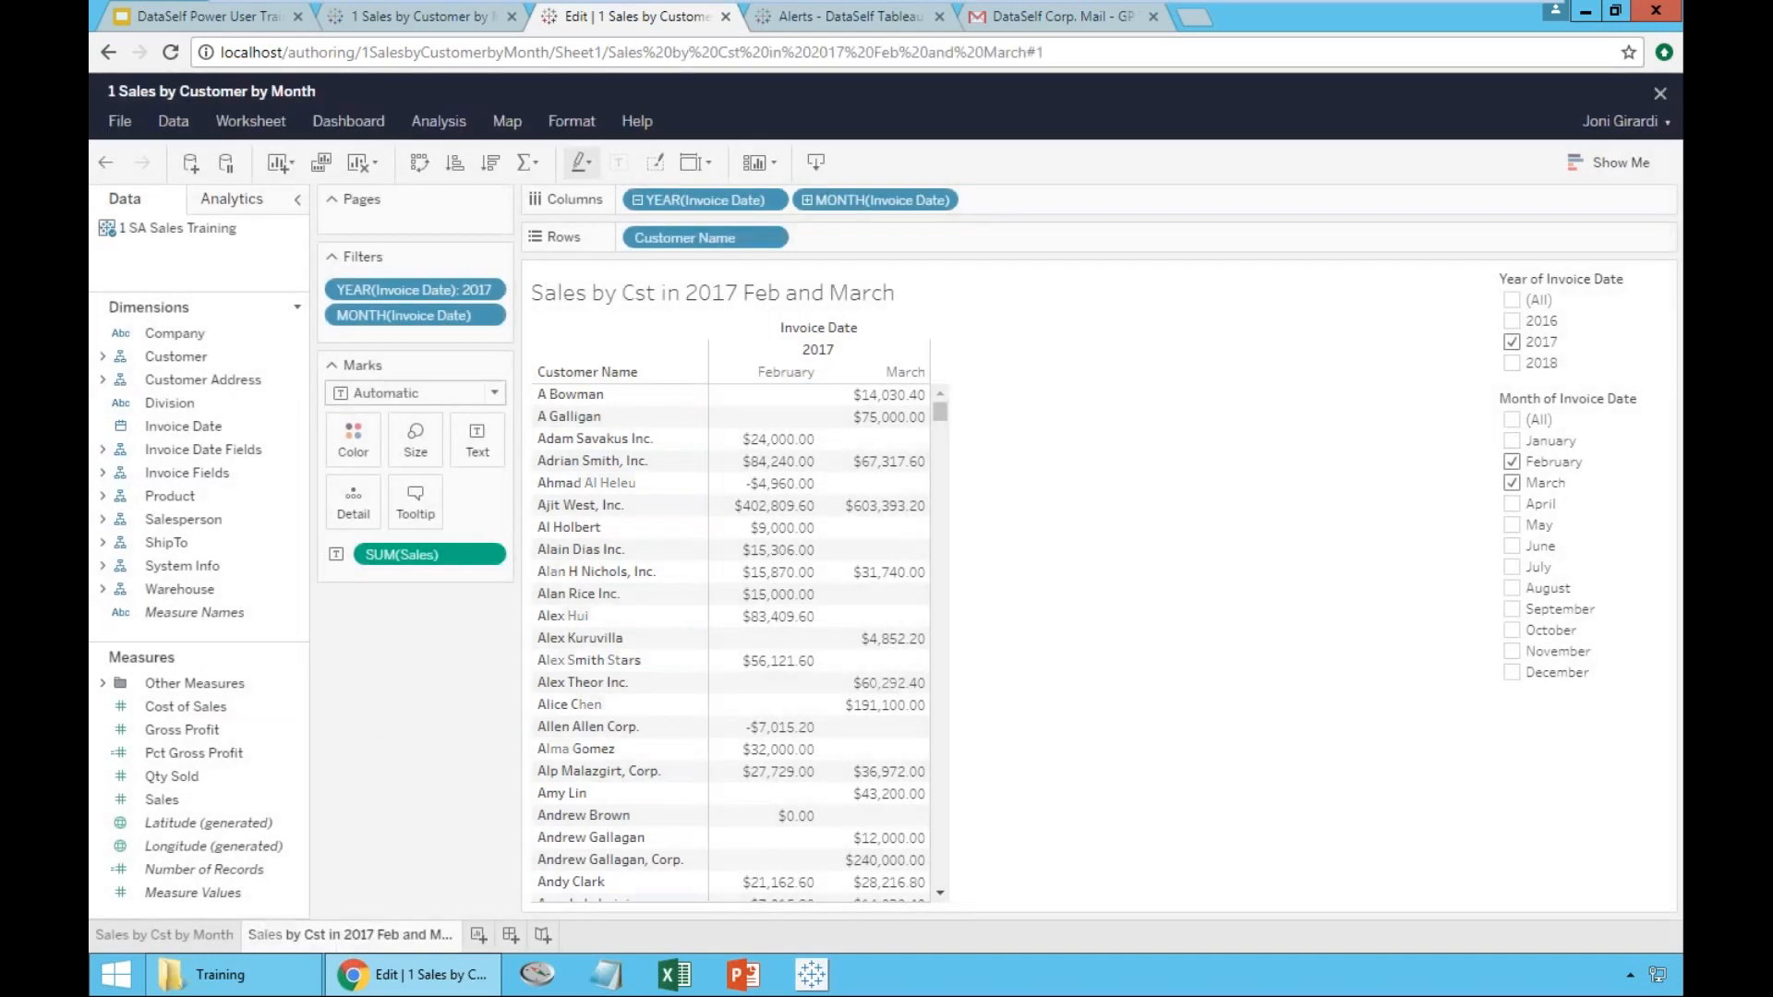
# - Duplicate the 2017 Feb and March sheet and remove the year and month Invoice Date filters from the copy
pyautogui.rightClick(361, 936)
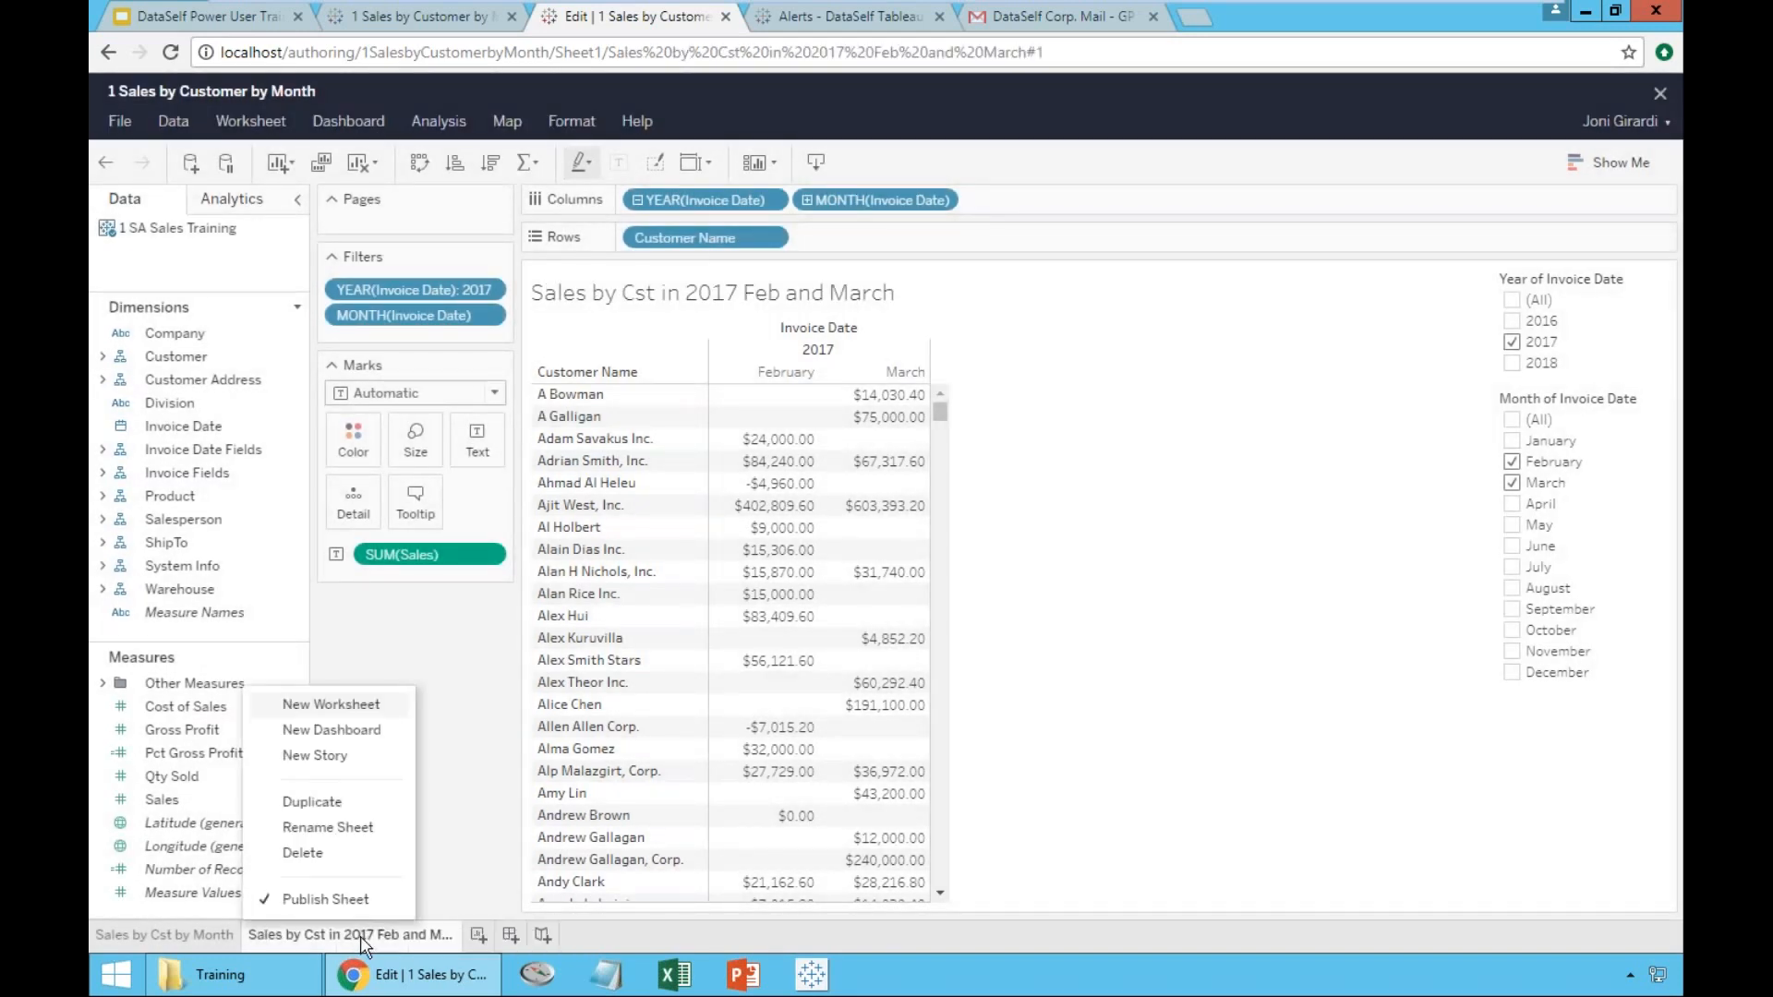
pyautogui.click(374, 811)
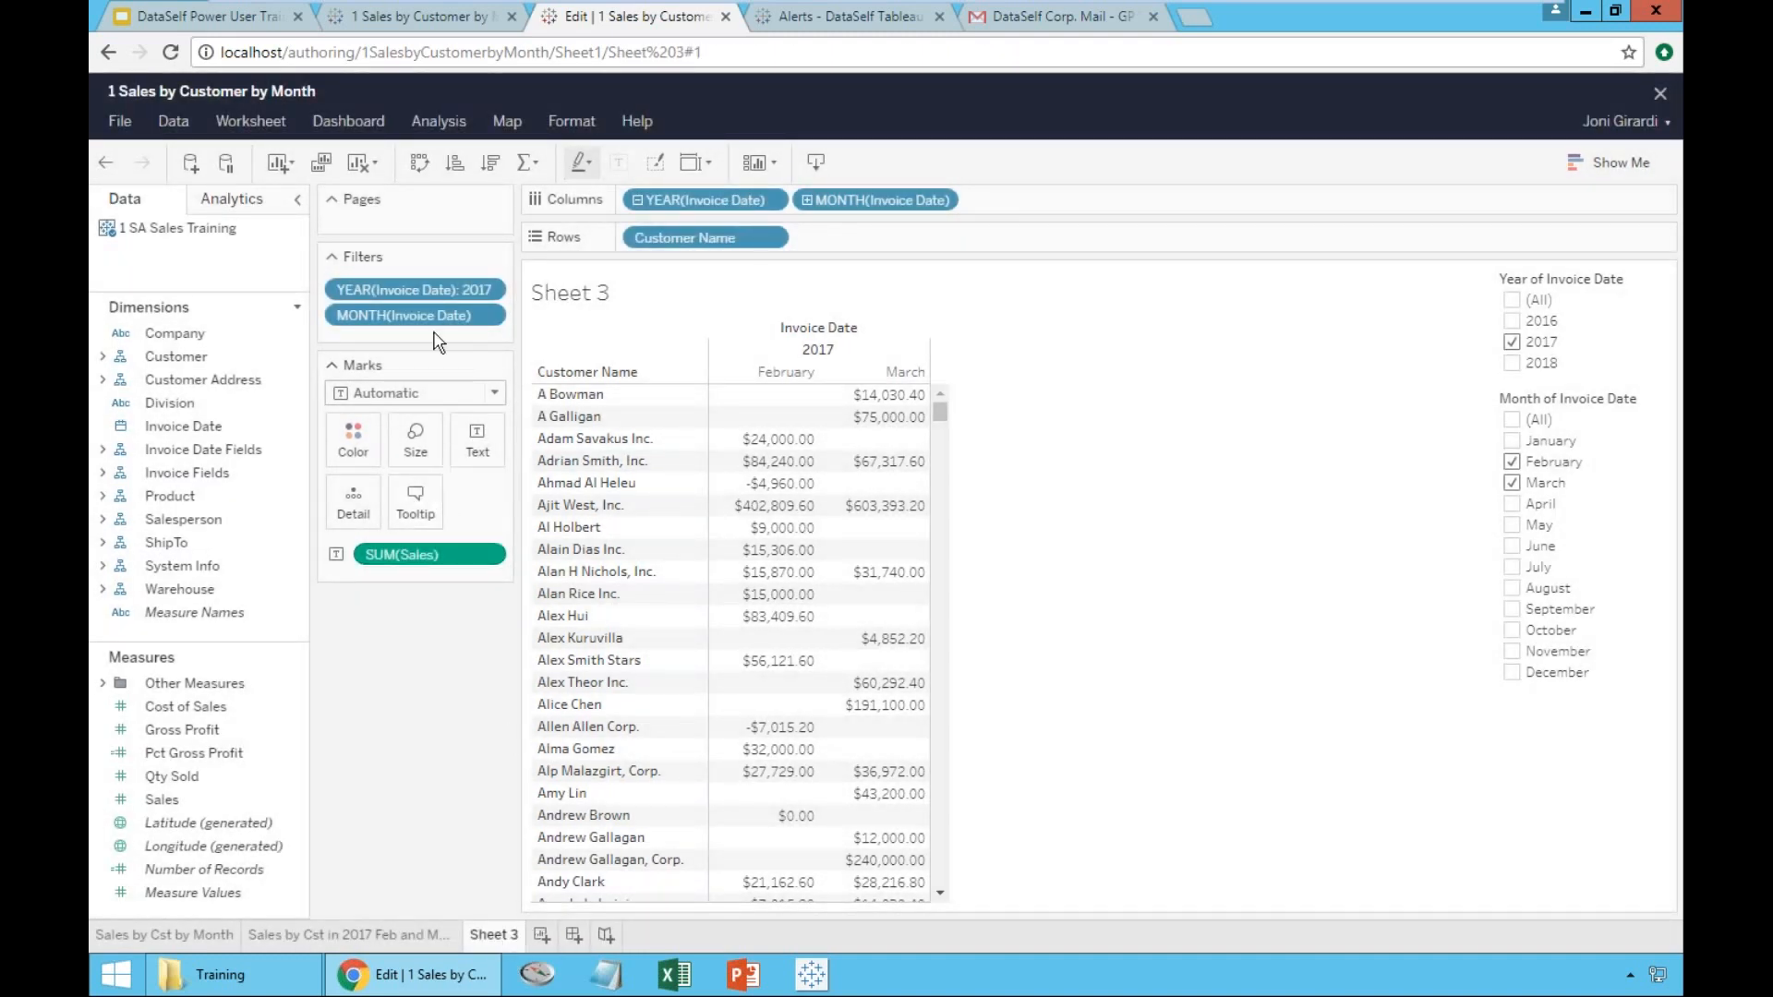
pyautogui.moveTo(452, 319); pyautogui.dragTo(203, 402)
pyautogui.moveTo(403, 289); pyautogui.dragTo(282, 406)
pyautogui.moveTo(918, 894); pyautogui.dragTo(842, 926)
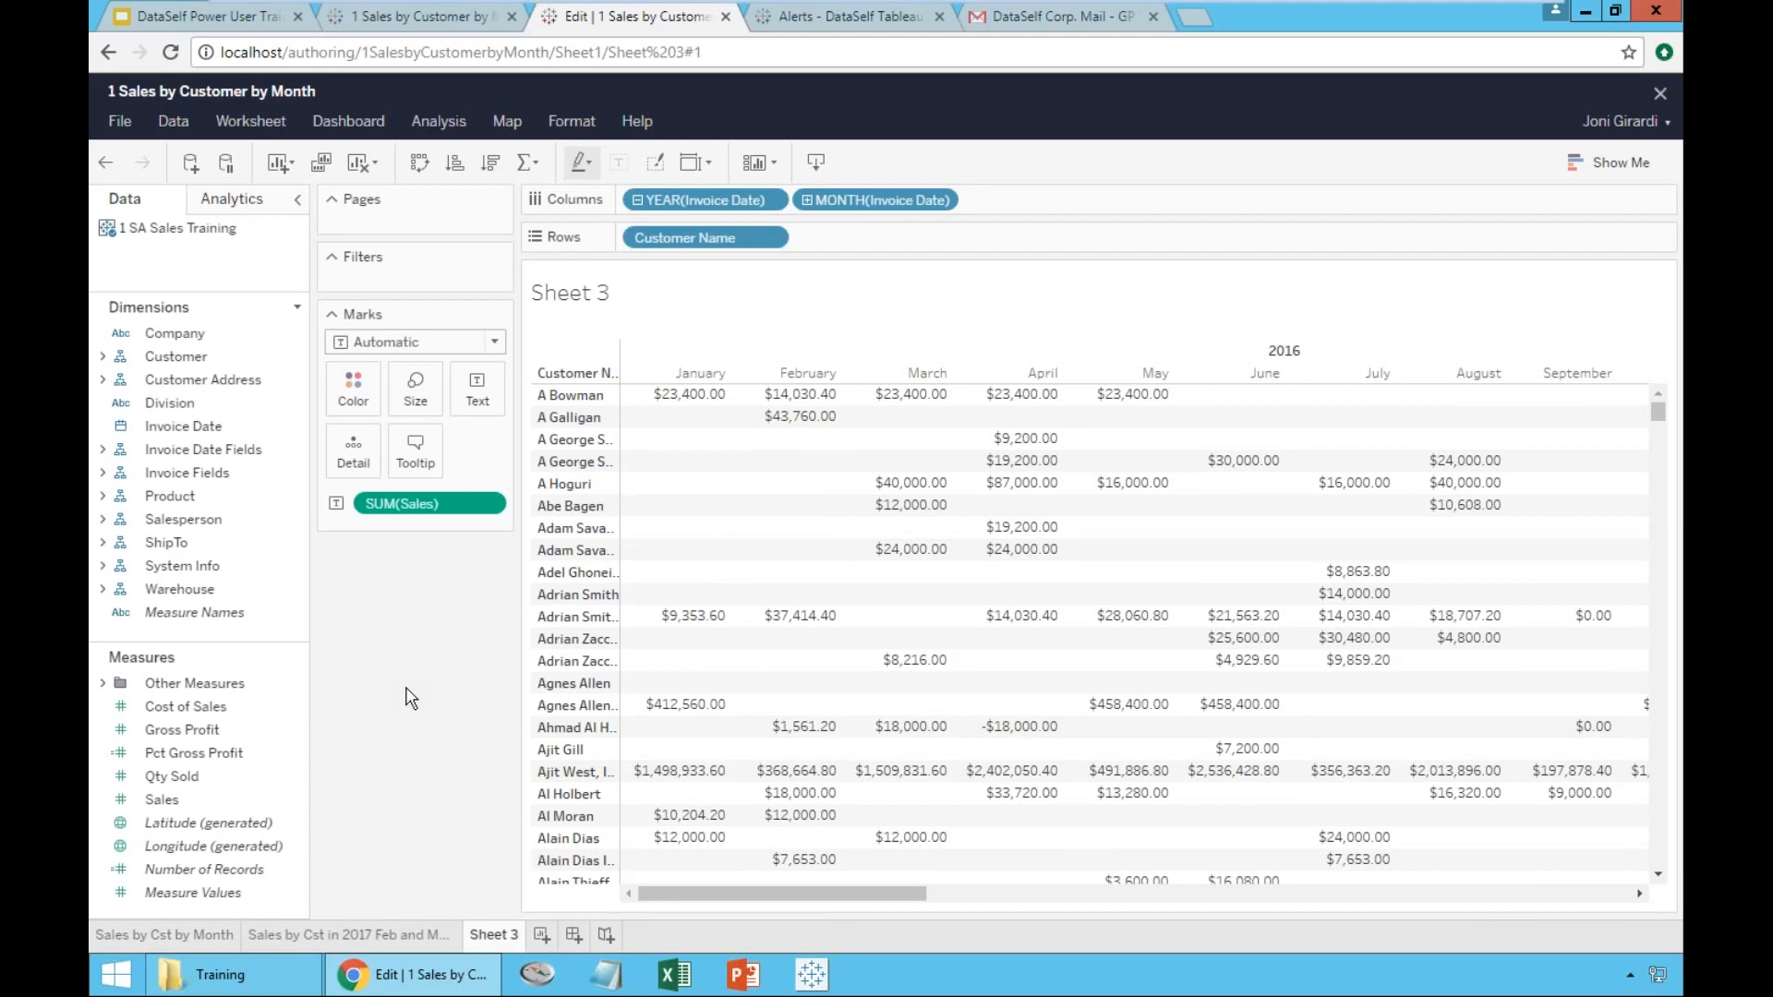
# - Filter Sheet 3 by the full Invoice Date and switch the displayed filter from a range of dates to a relative date
pyautogui.click(211, 427)
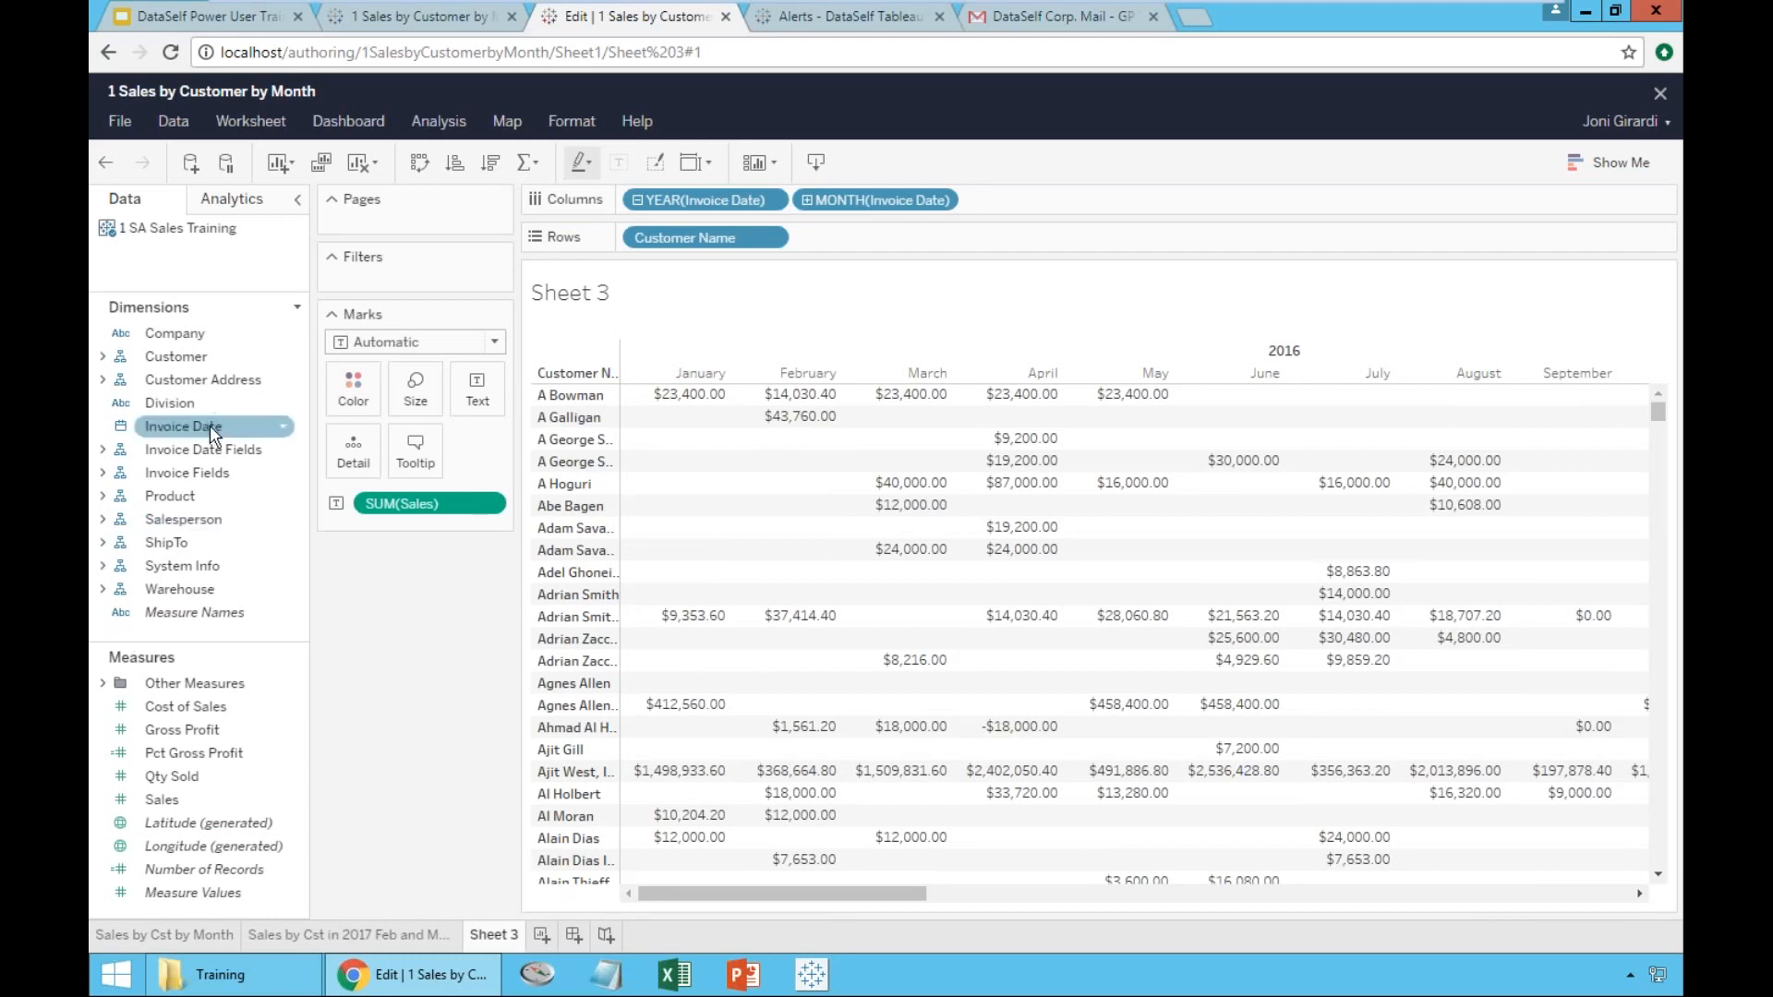
pyautogui.moveTo(208, 425); pyautogui.dragTo(397, 278)
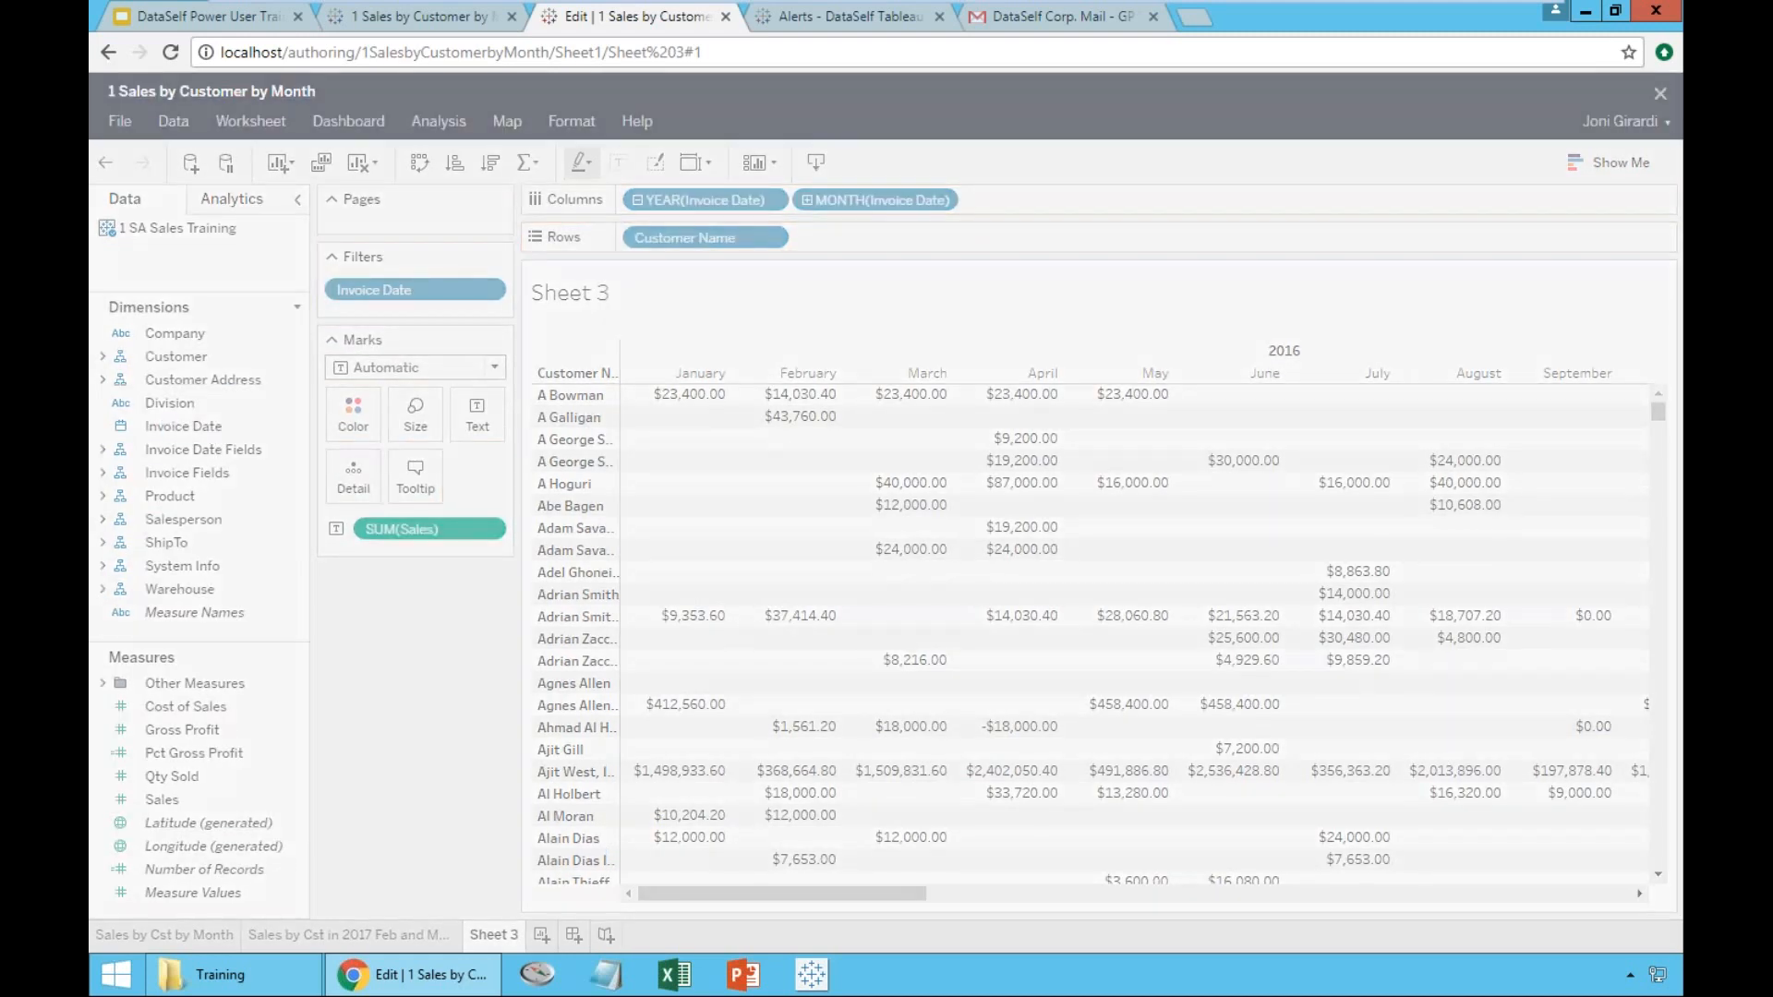
pyautogui.click(494, 292)
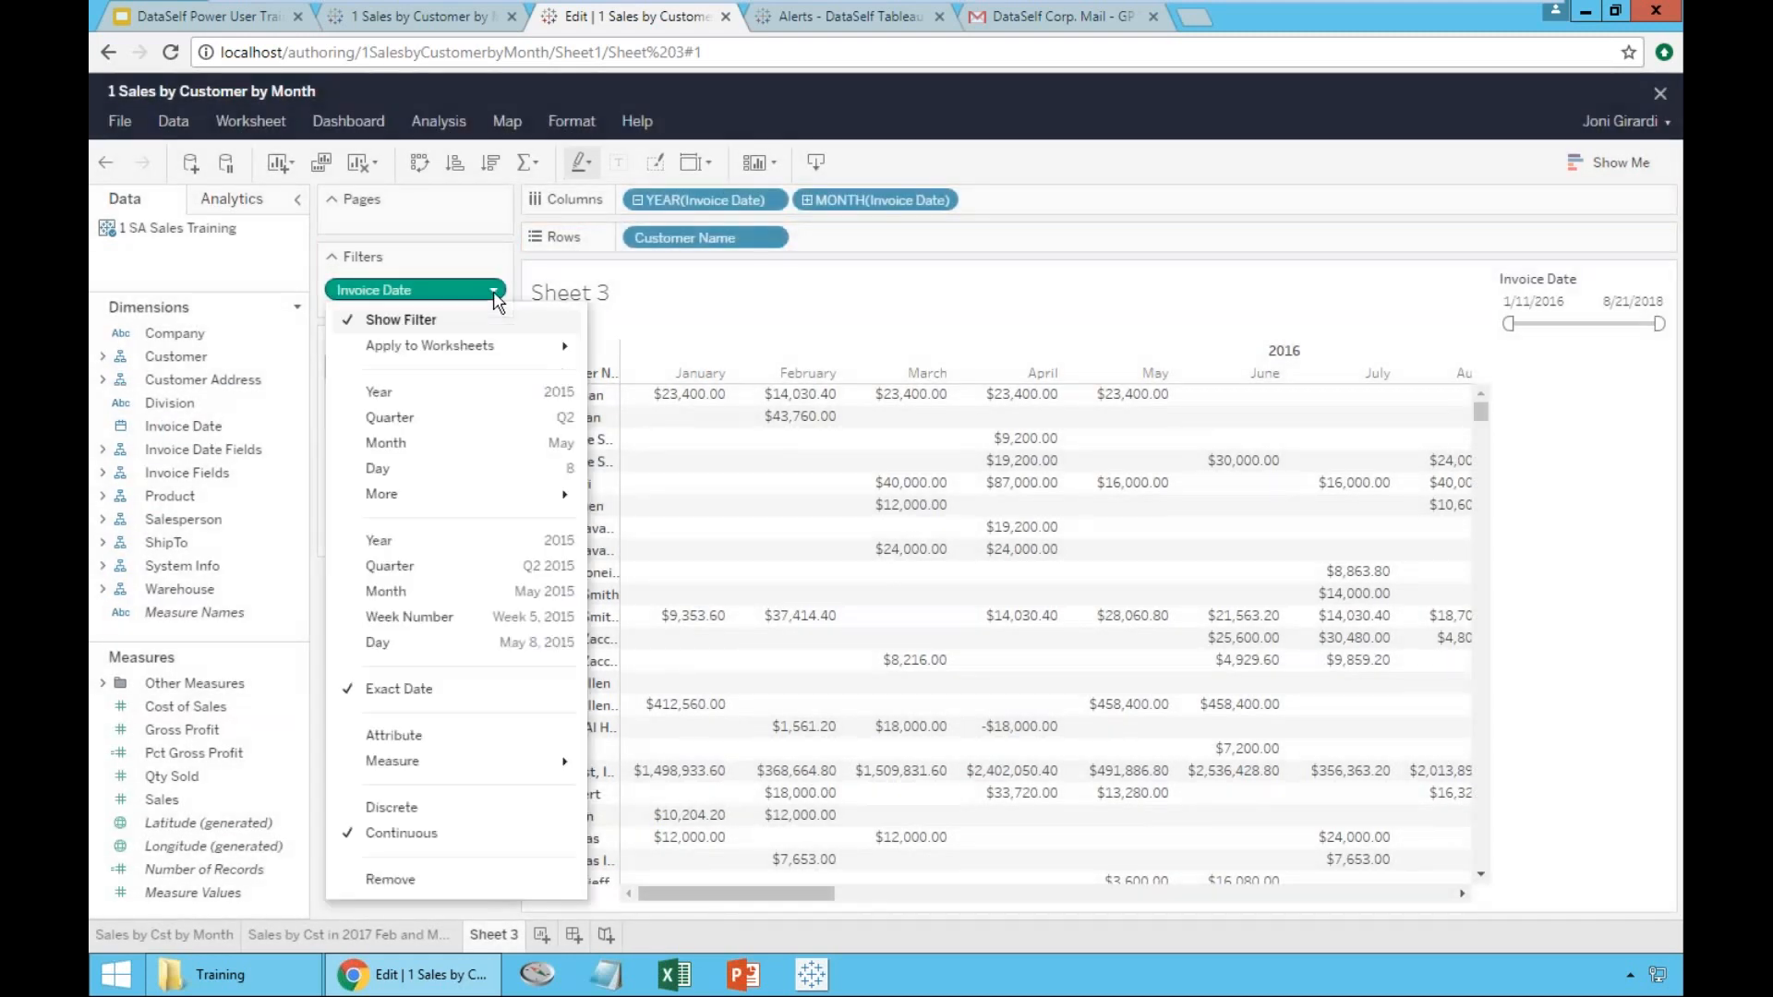
pyautogui.click(1602, 287)
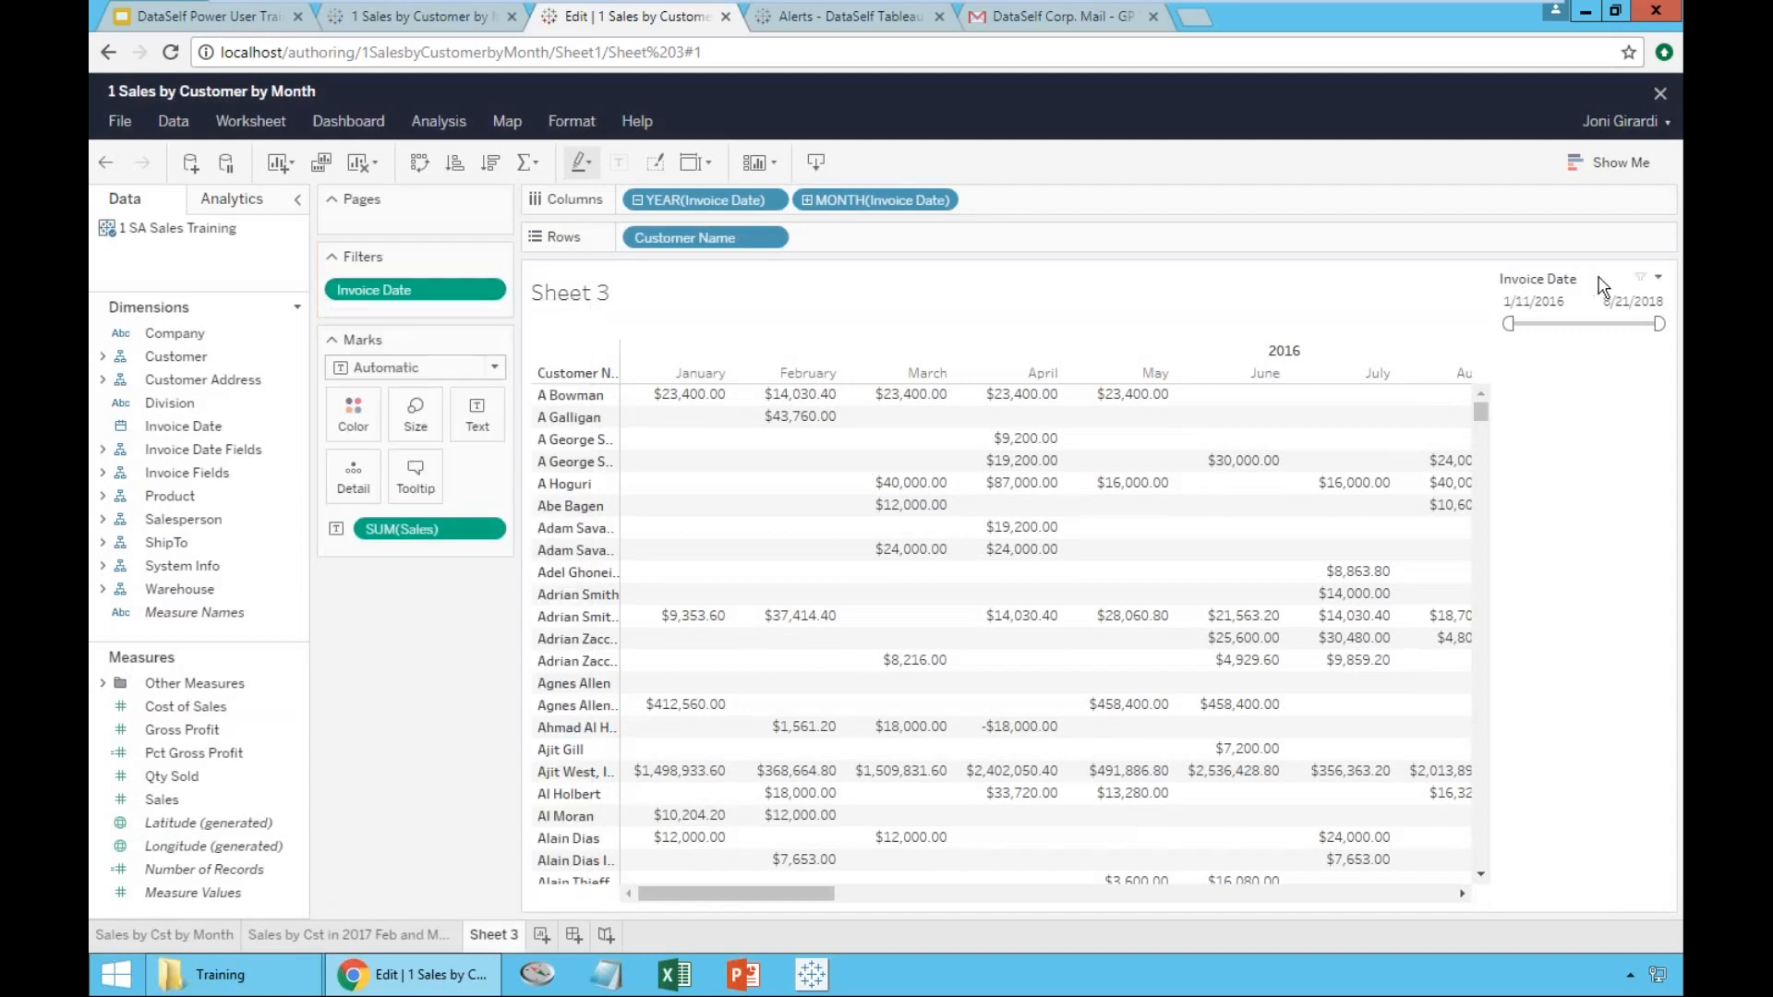
pyautogui.click(1659, 279)
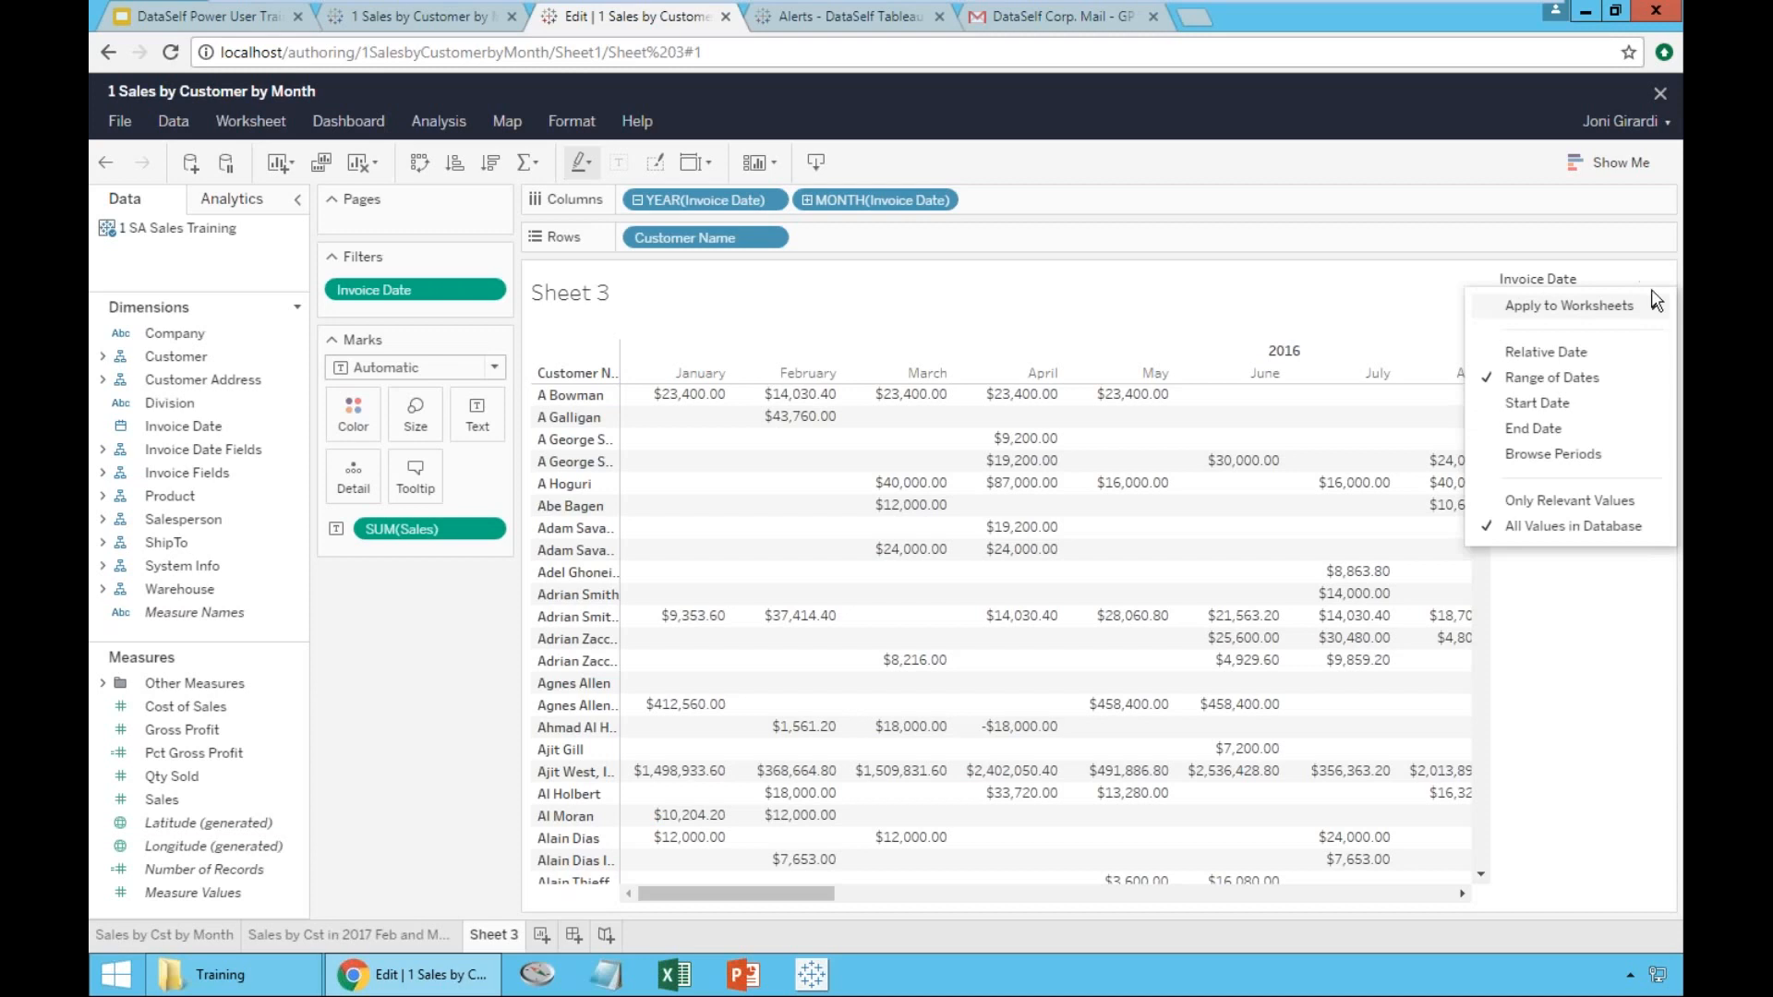
pyautogui.click(1557, 356)
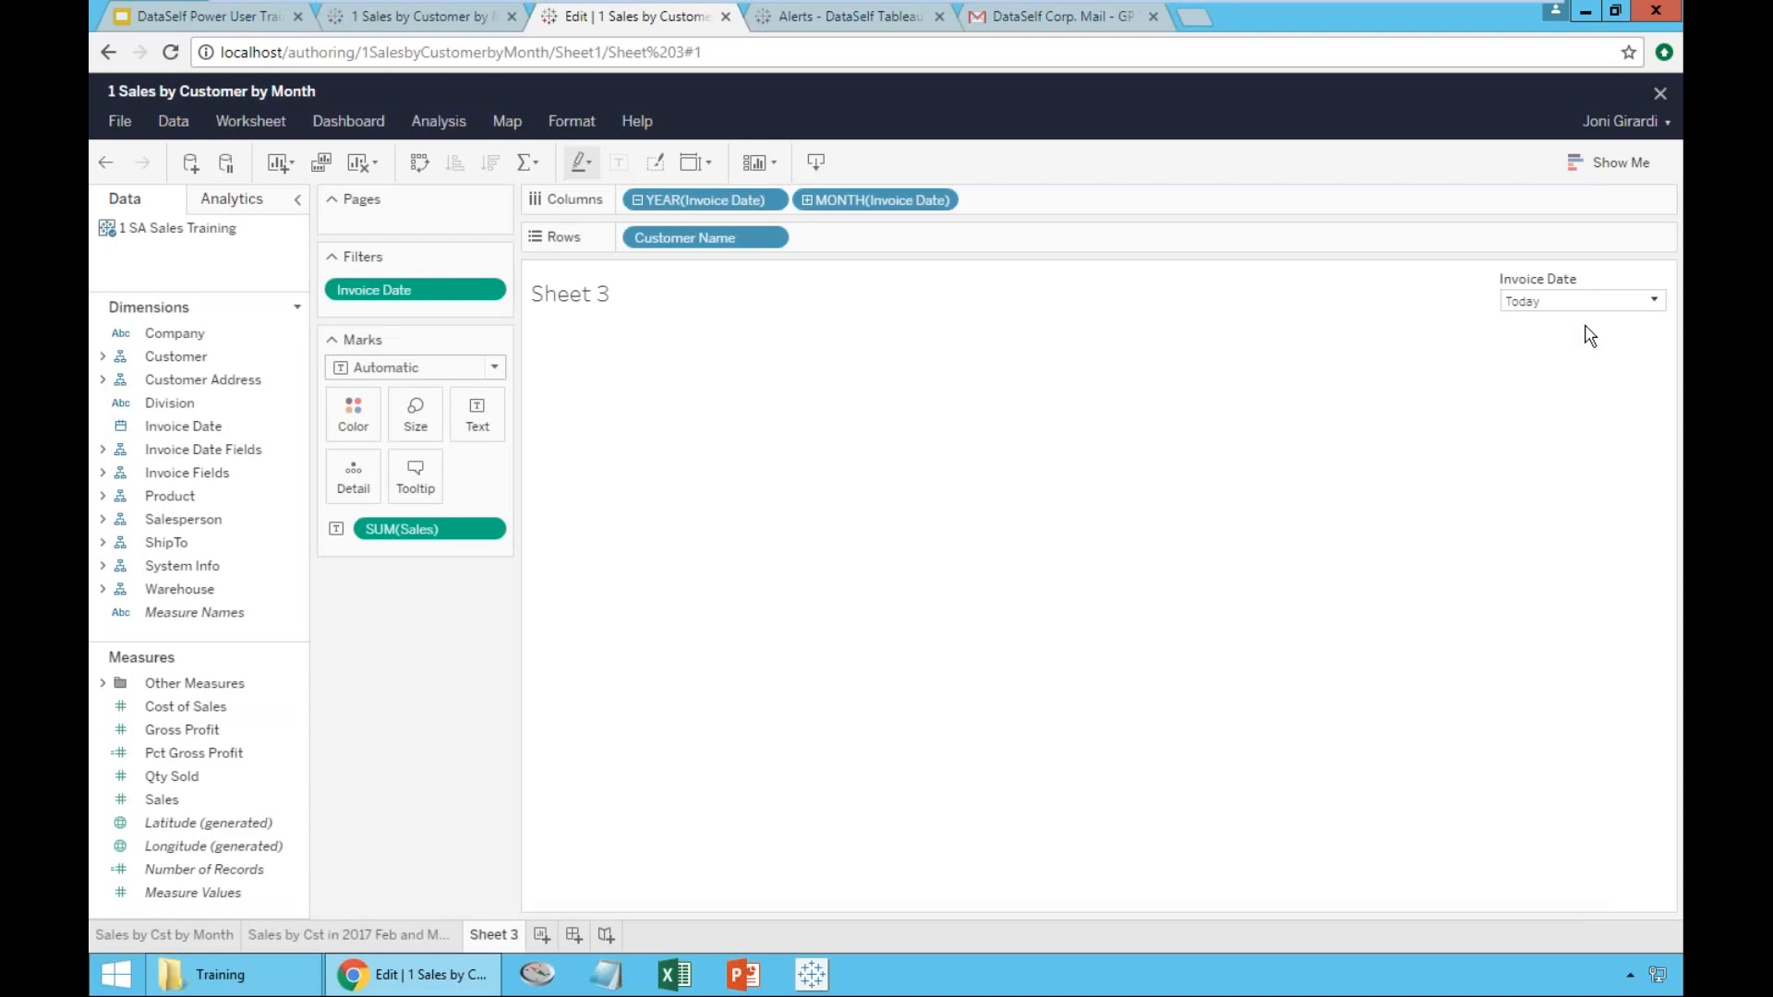
# - Set the relative Invoice Date filter to this year and look over the monthly sales columns
pyautogui.click(1655, 302)
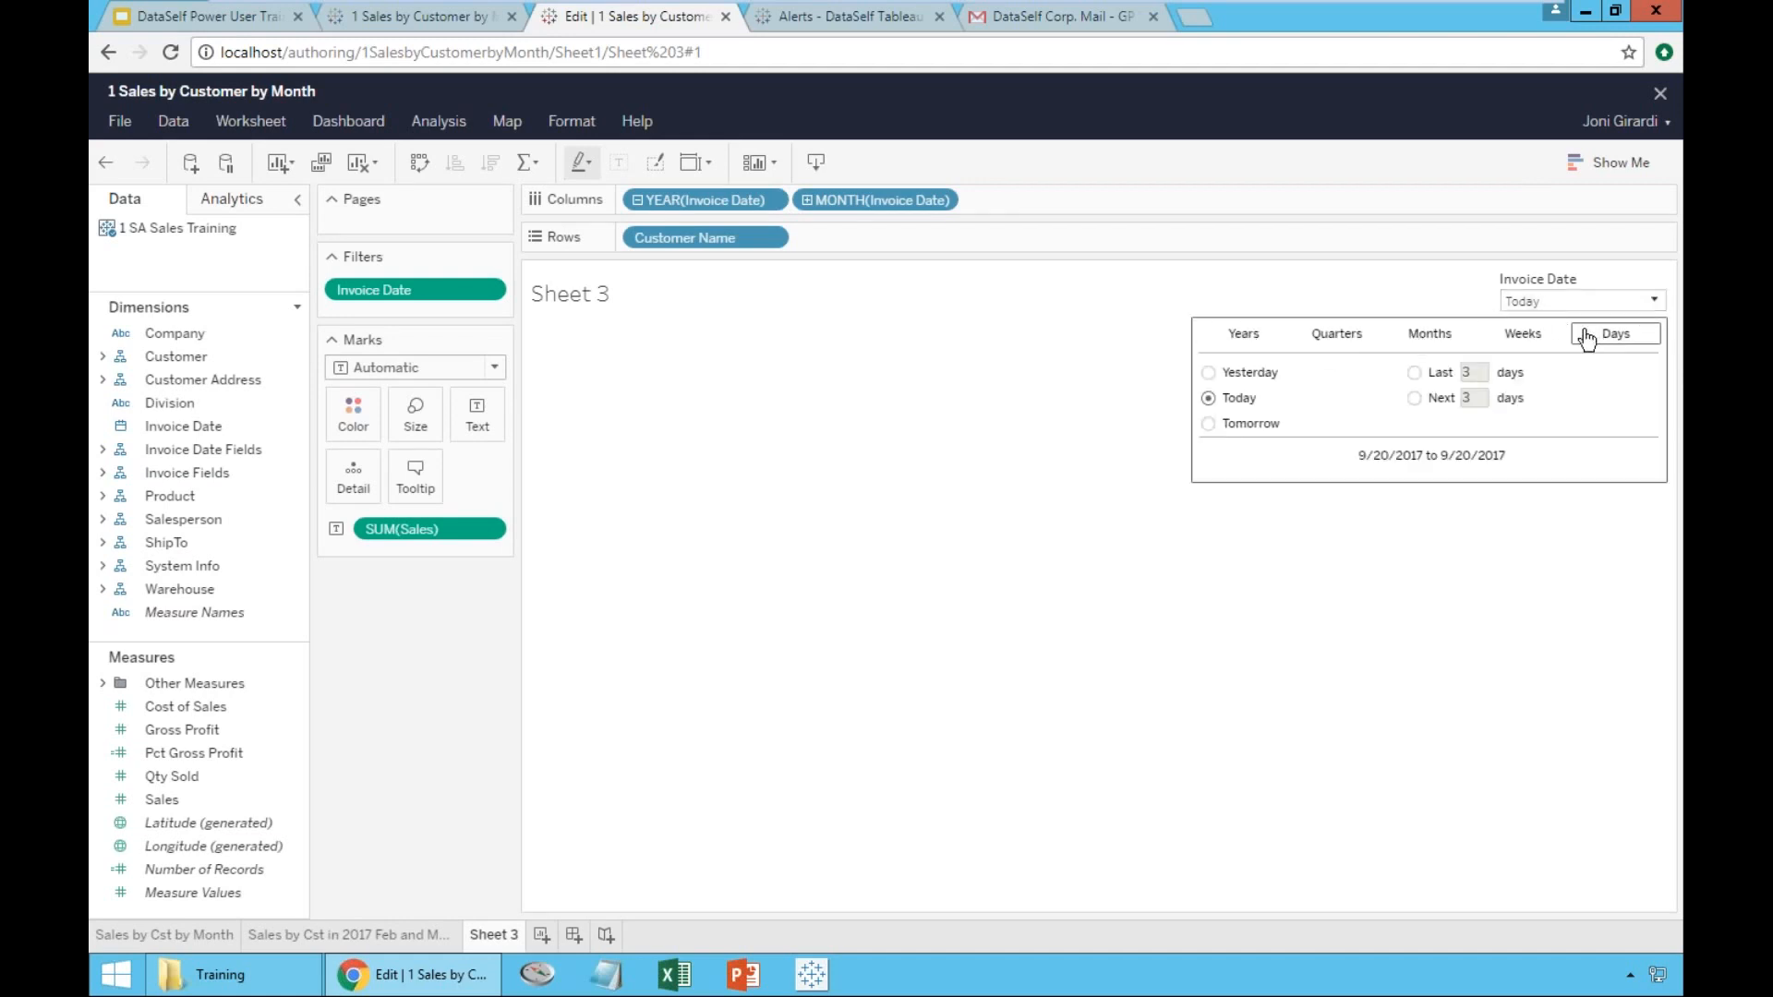
pyautogui.click(1244, 337)
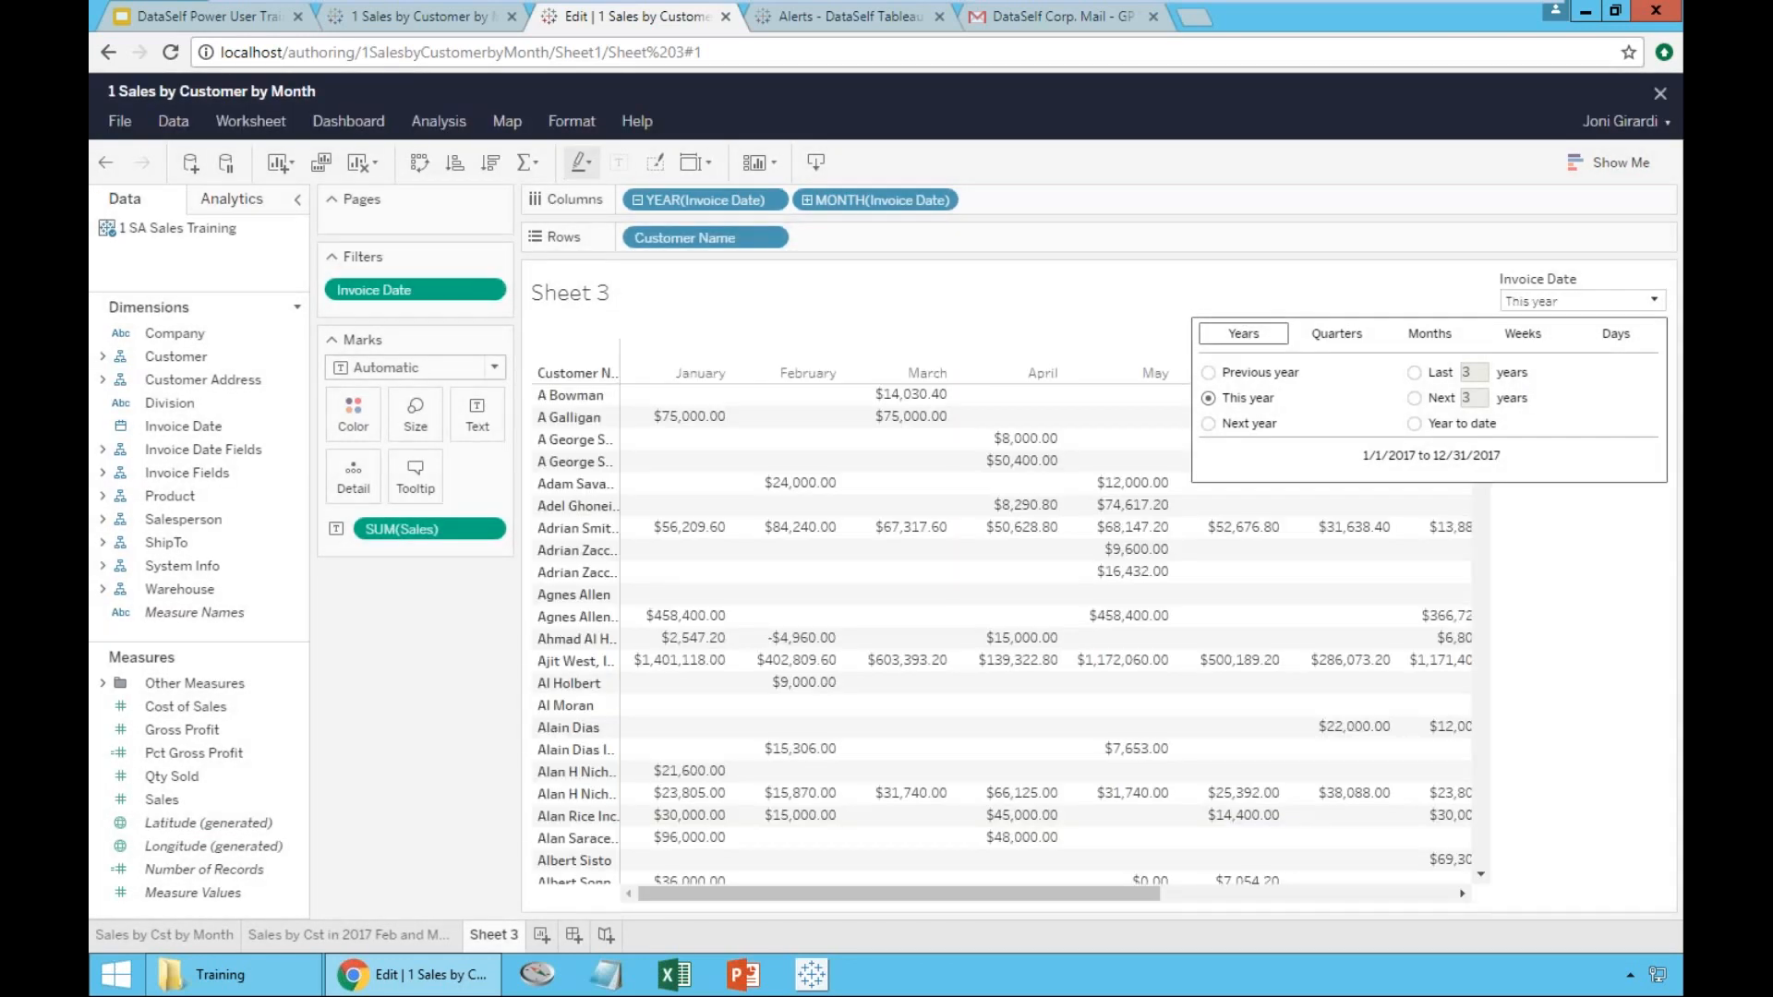
pyautogui.click(1549, 549)
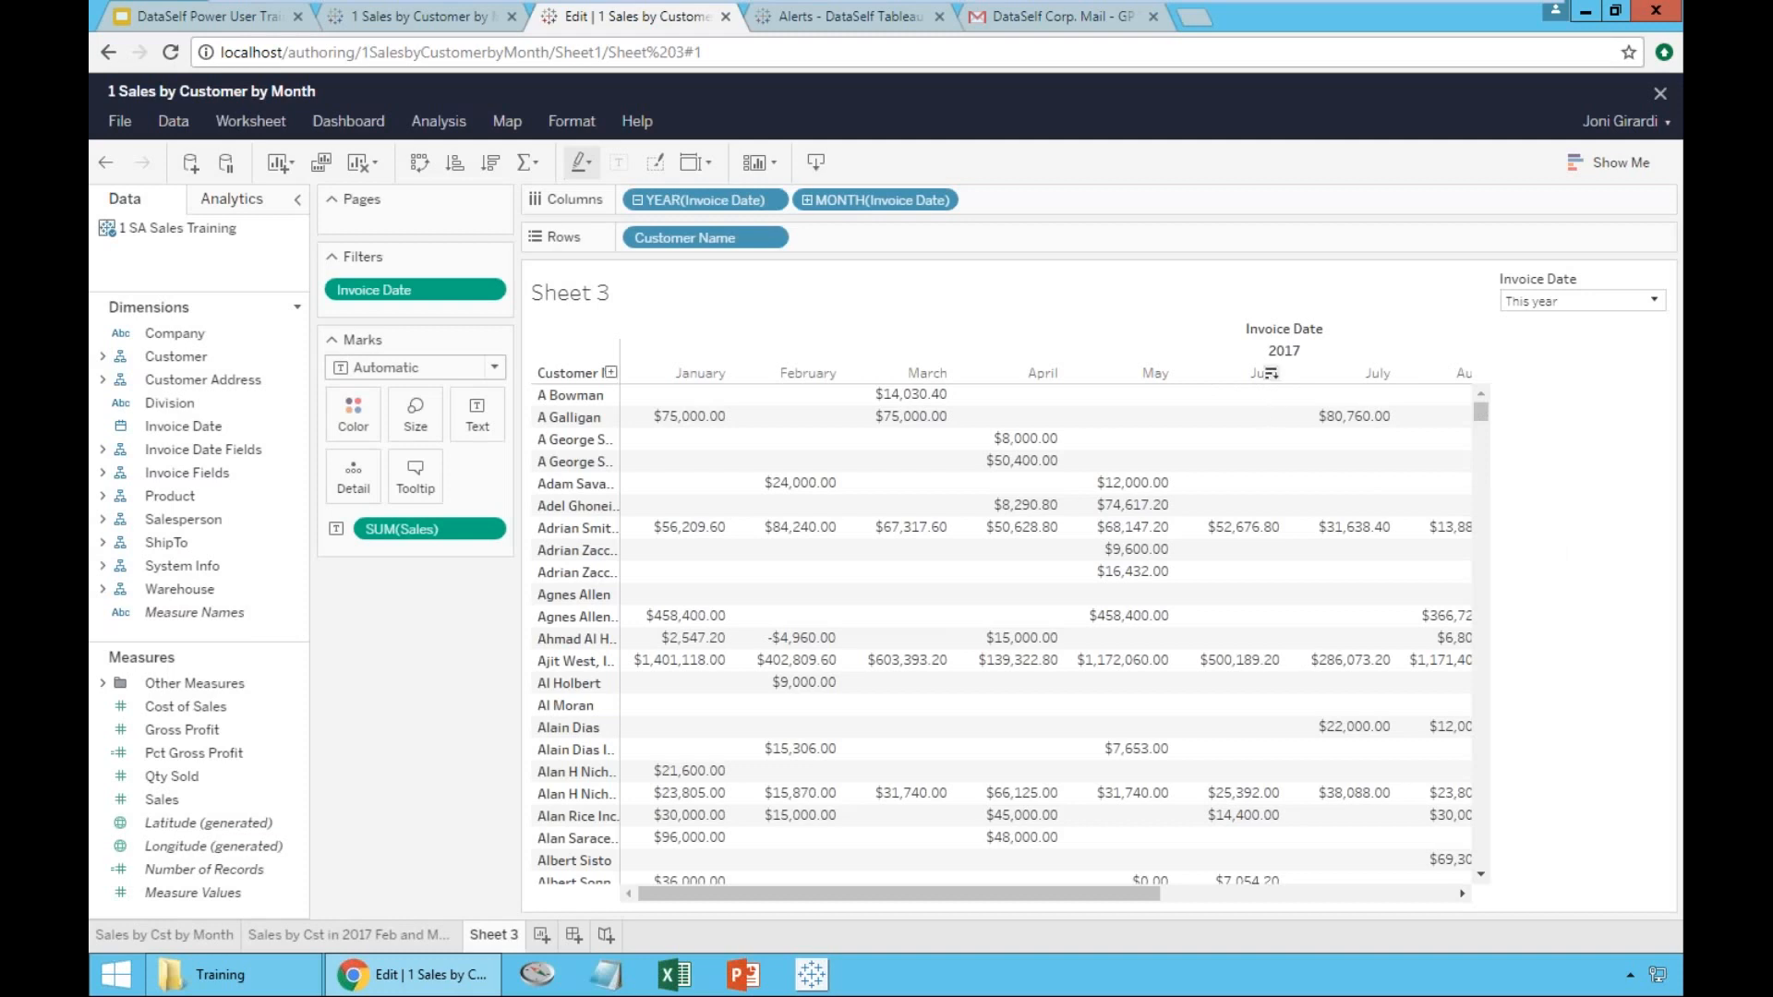
pyautogui.moveTo(1105, 893); pyautogui.dragTo(1023, 909)
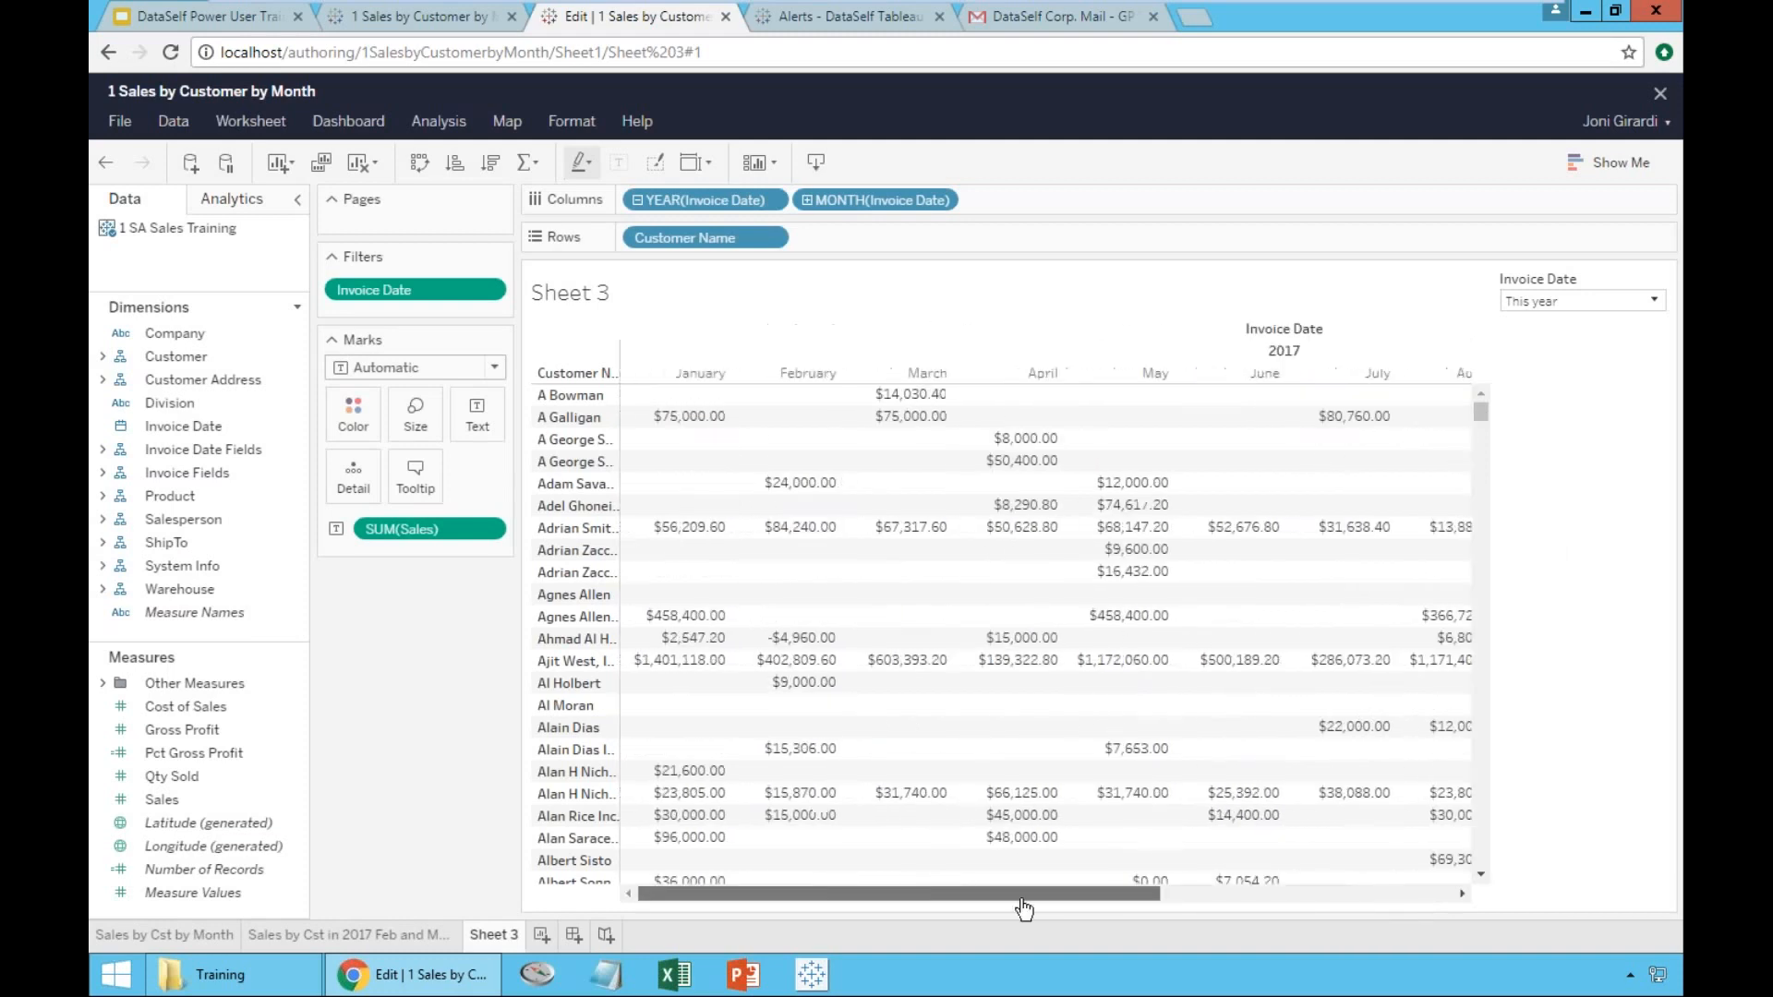
# - Change the relative Invoice Date filter on Sheet 3 to this quarter
pyautogui.click(1588, 313)
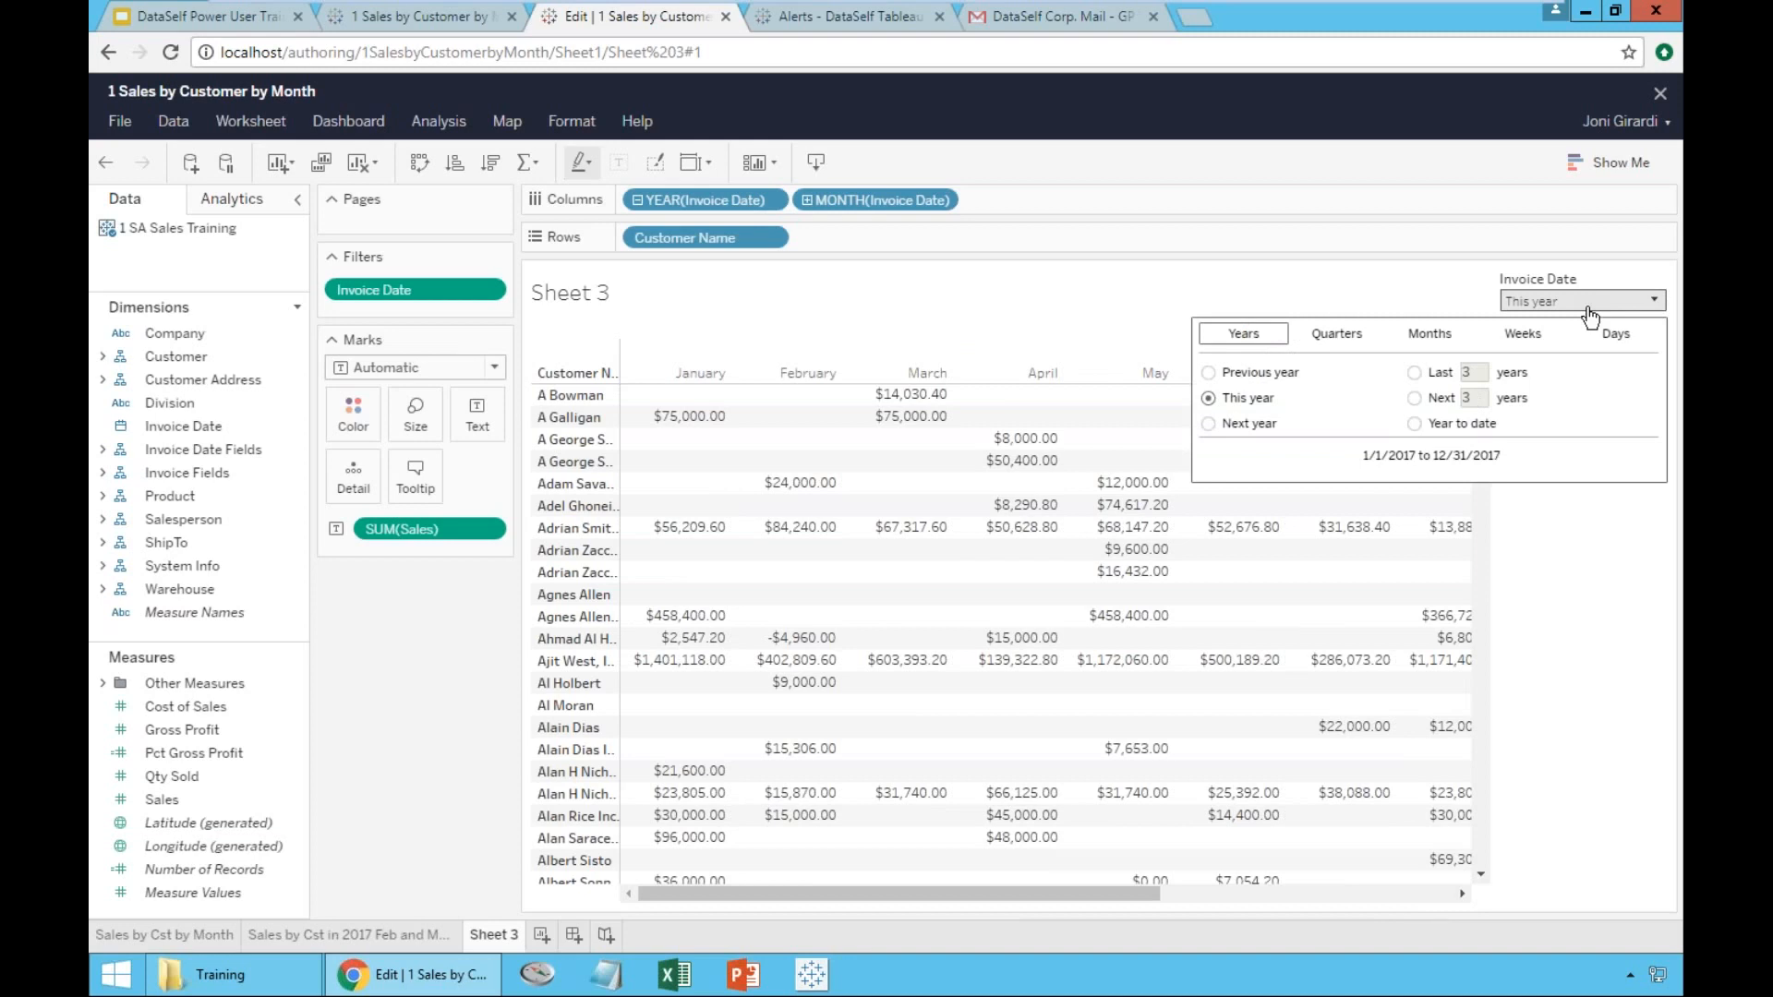
pyautogui.click(1340, 343)
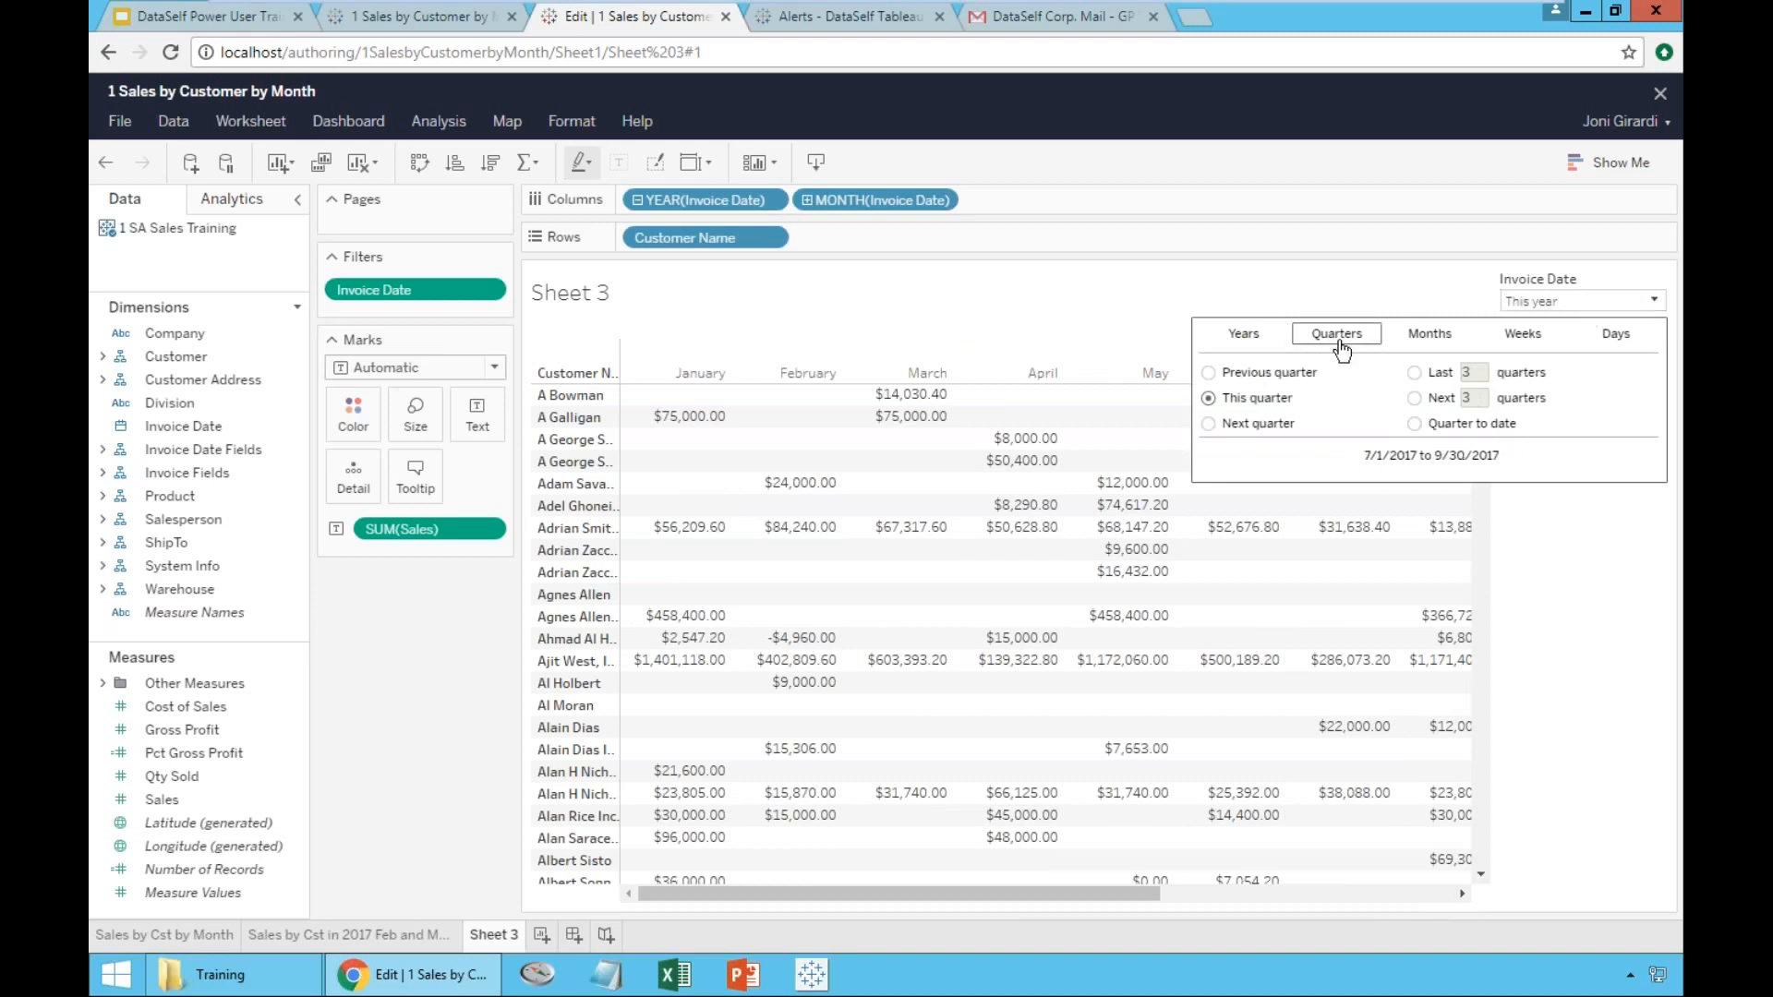
pyautogui.click(1274, 402)
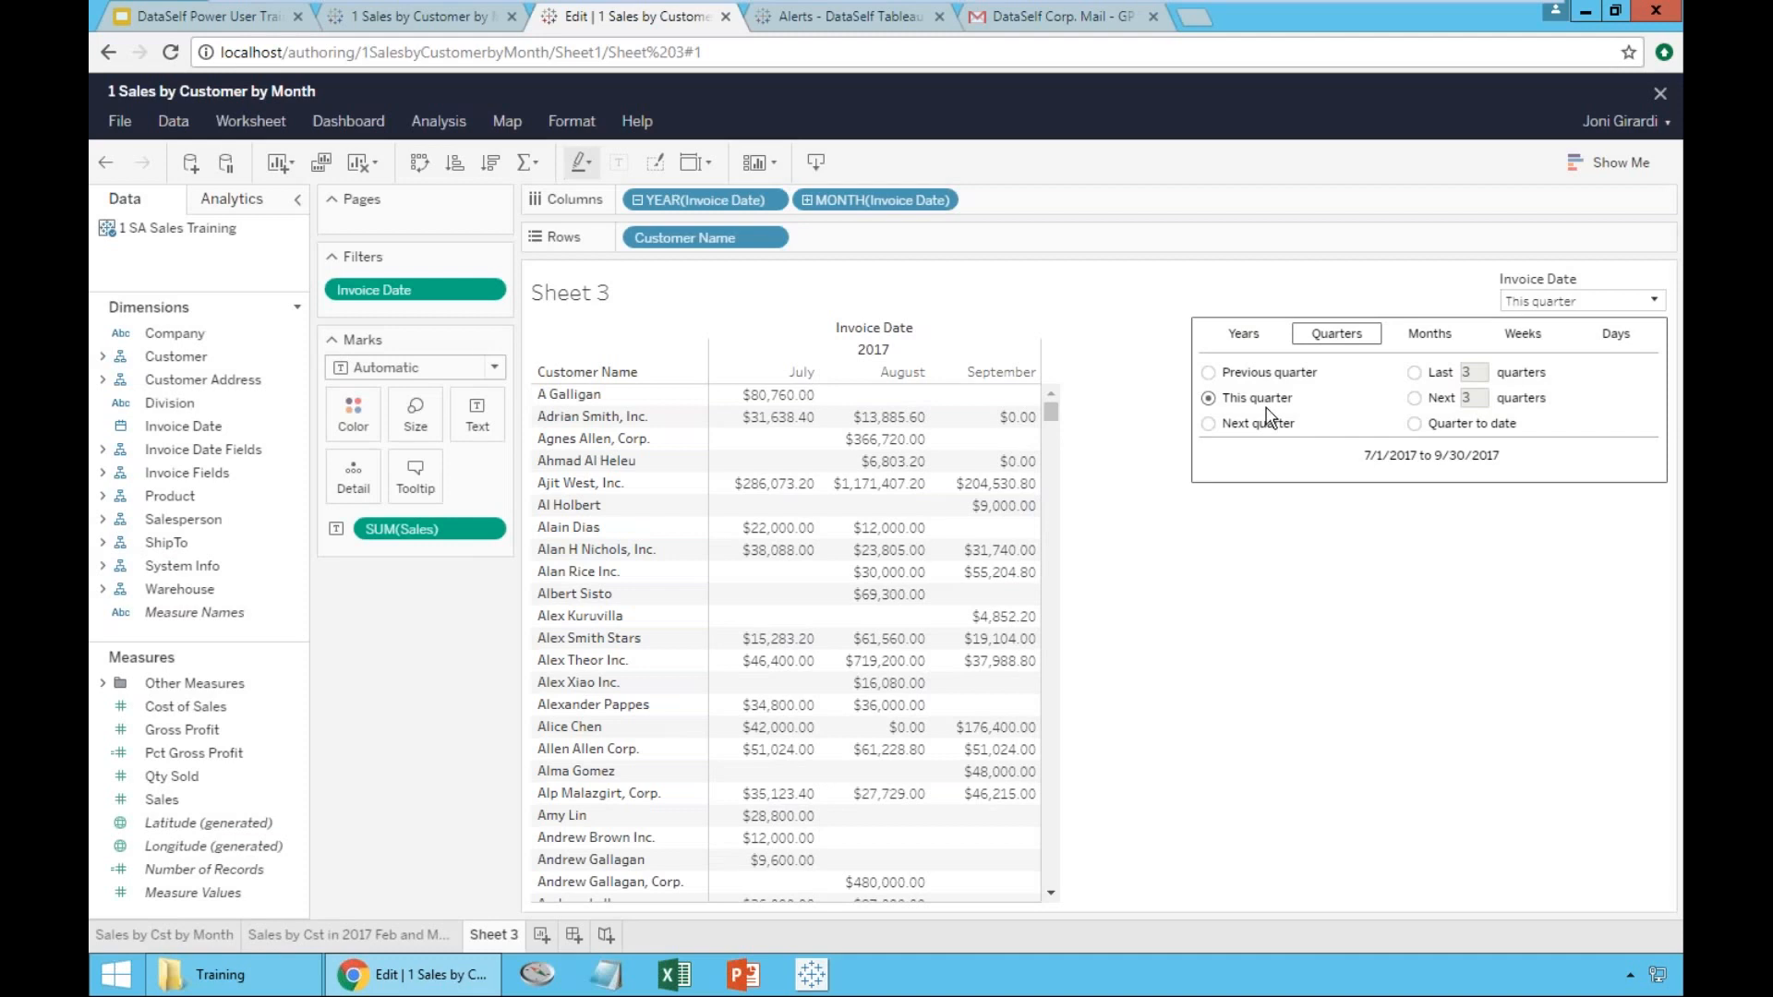
# - Switch the relative Invoice Date filter to months, trying this month and the previous month before choosing the last 2 months
pyautogui.click(1429, 333)
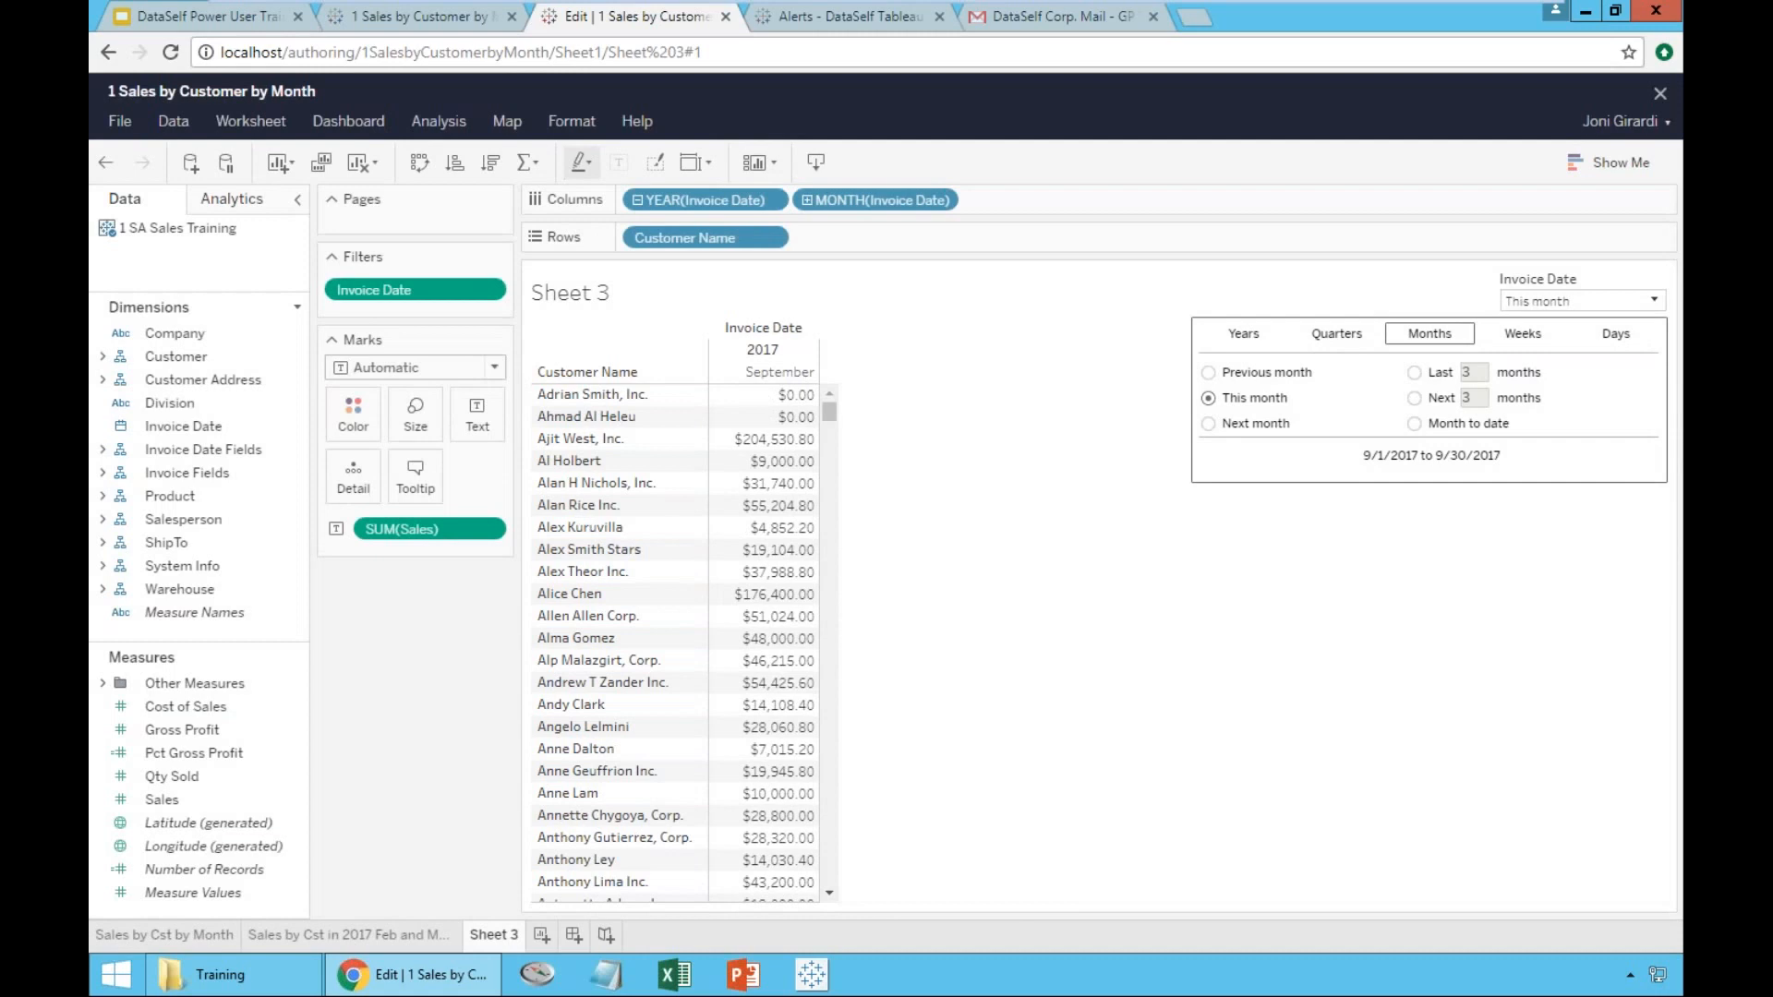
pyautogui.click(1211, 375)
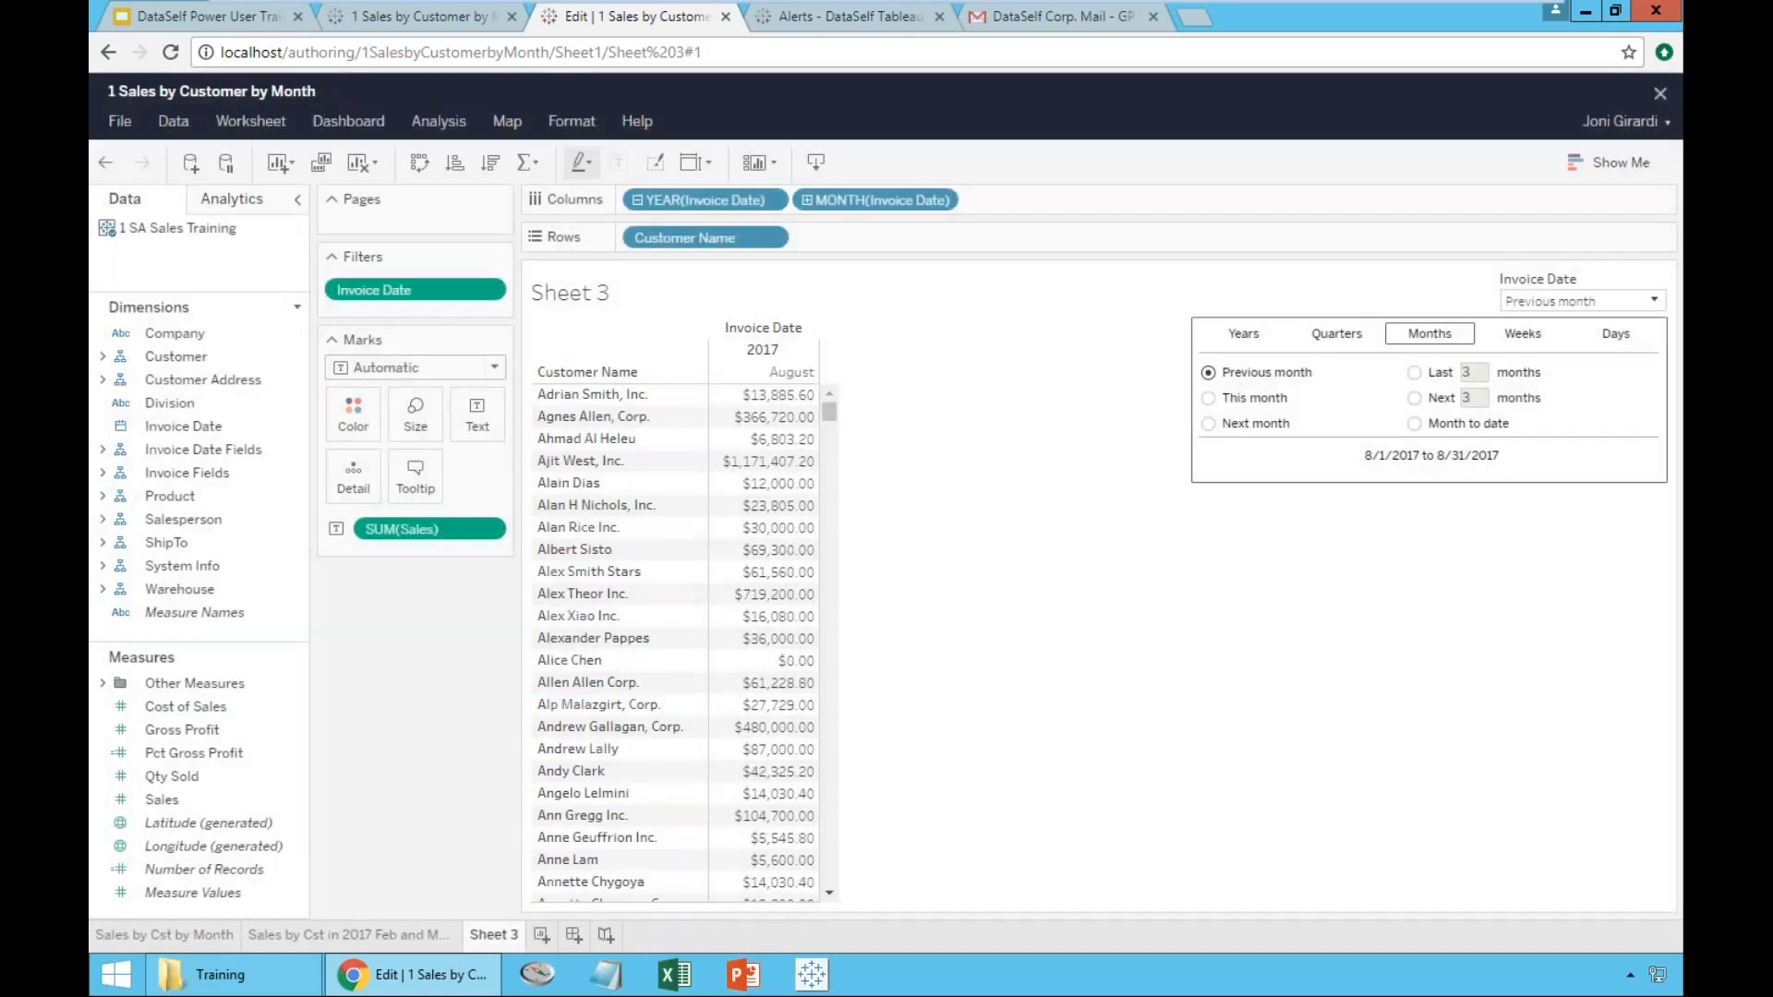
pyautogui.click(1413, 374)
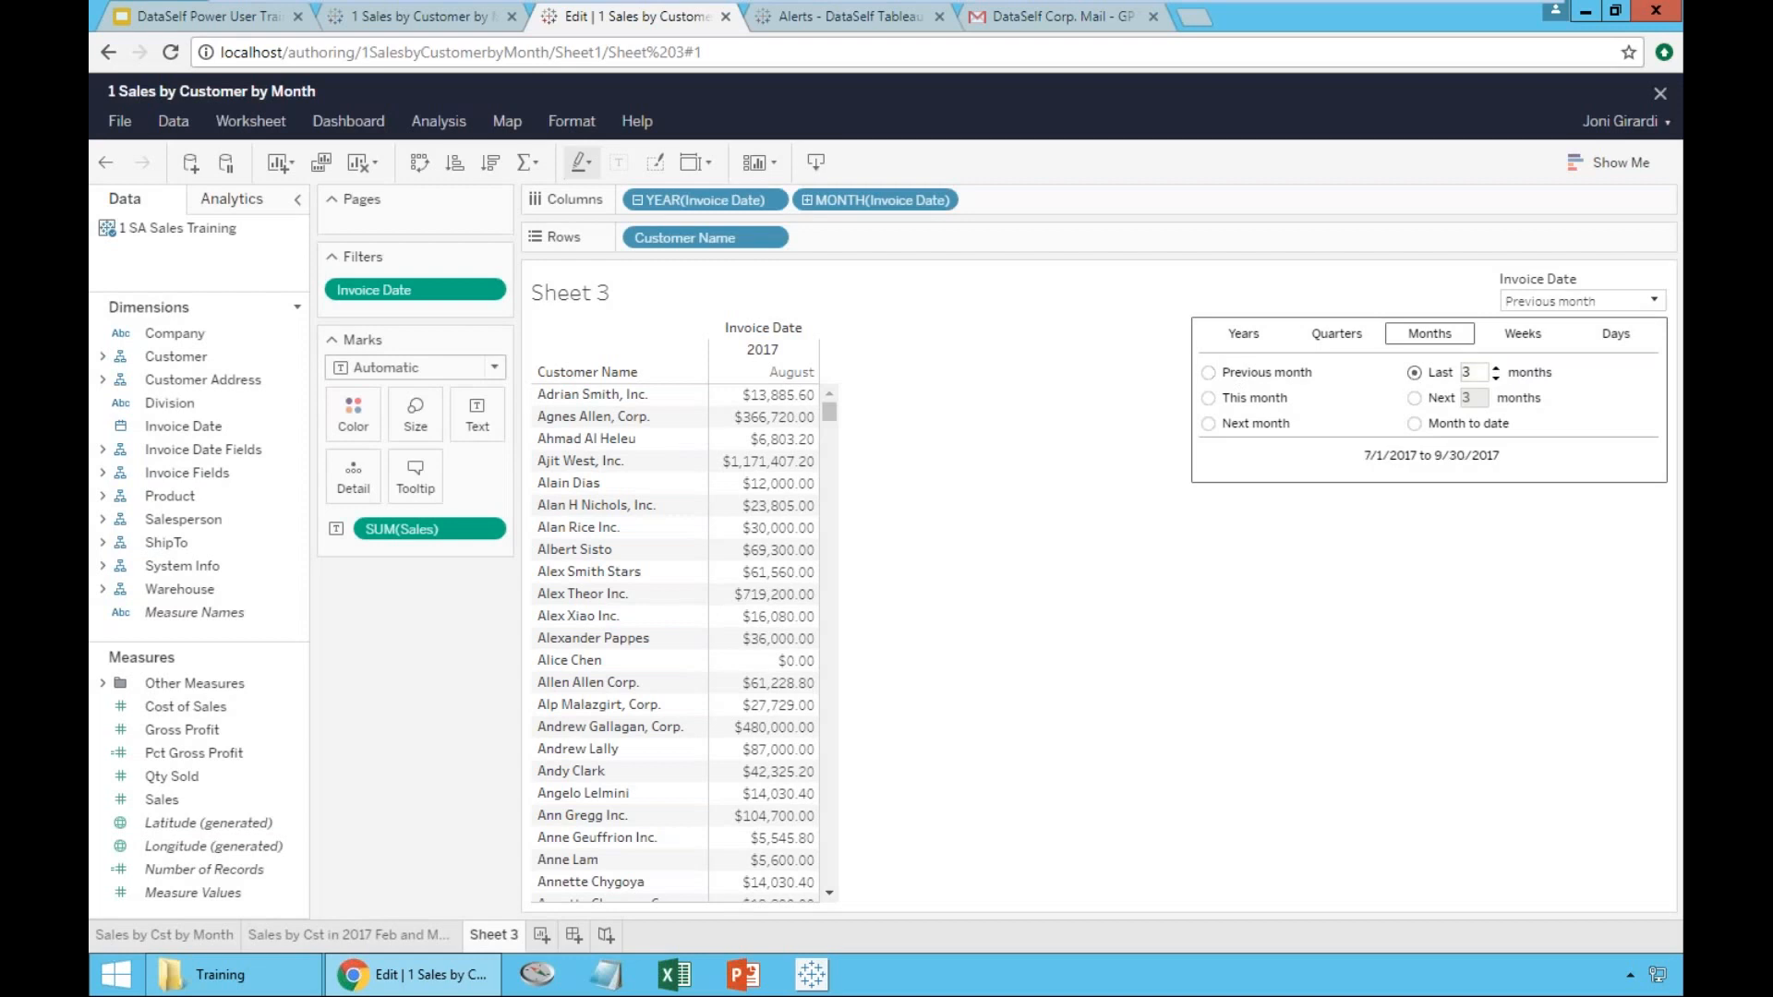
pyautogui.click(1496, 377)
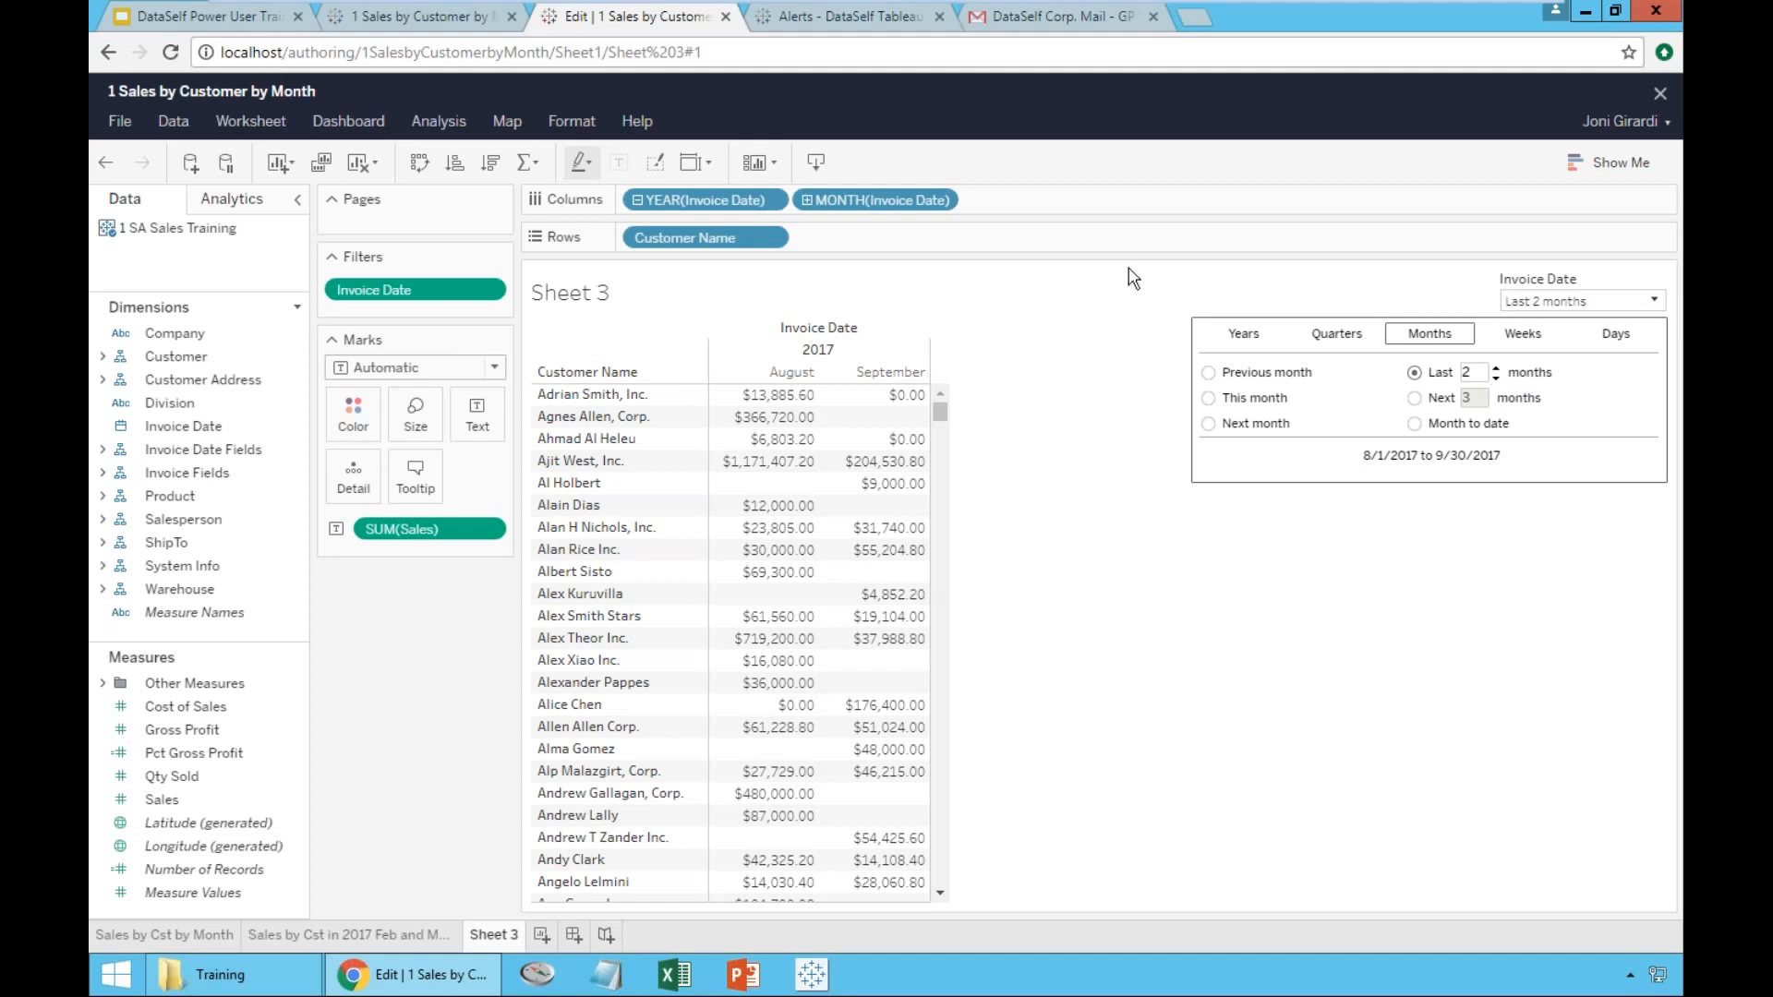
pyautogui.click(1127, 305)
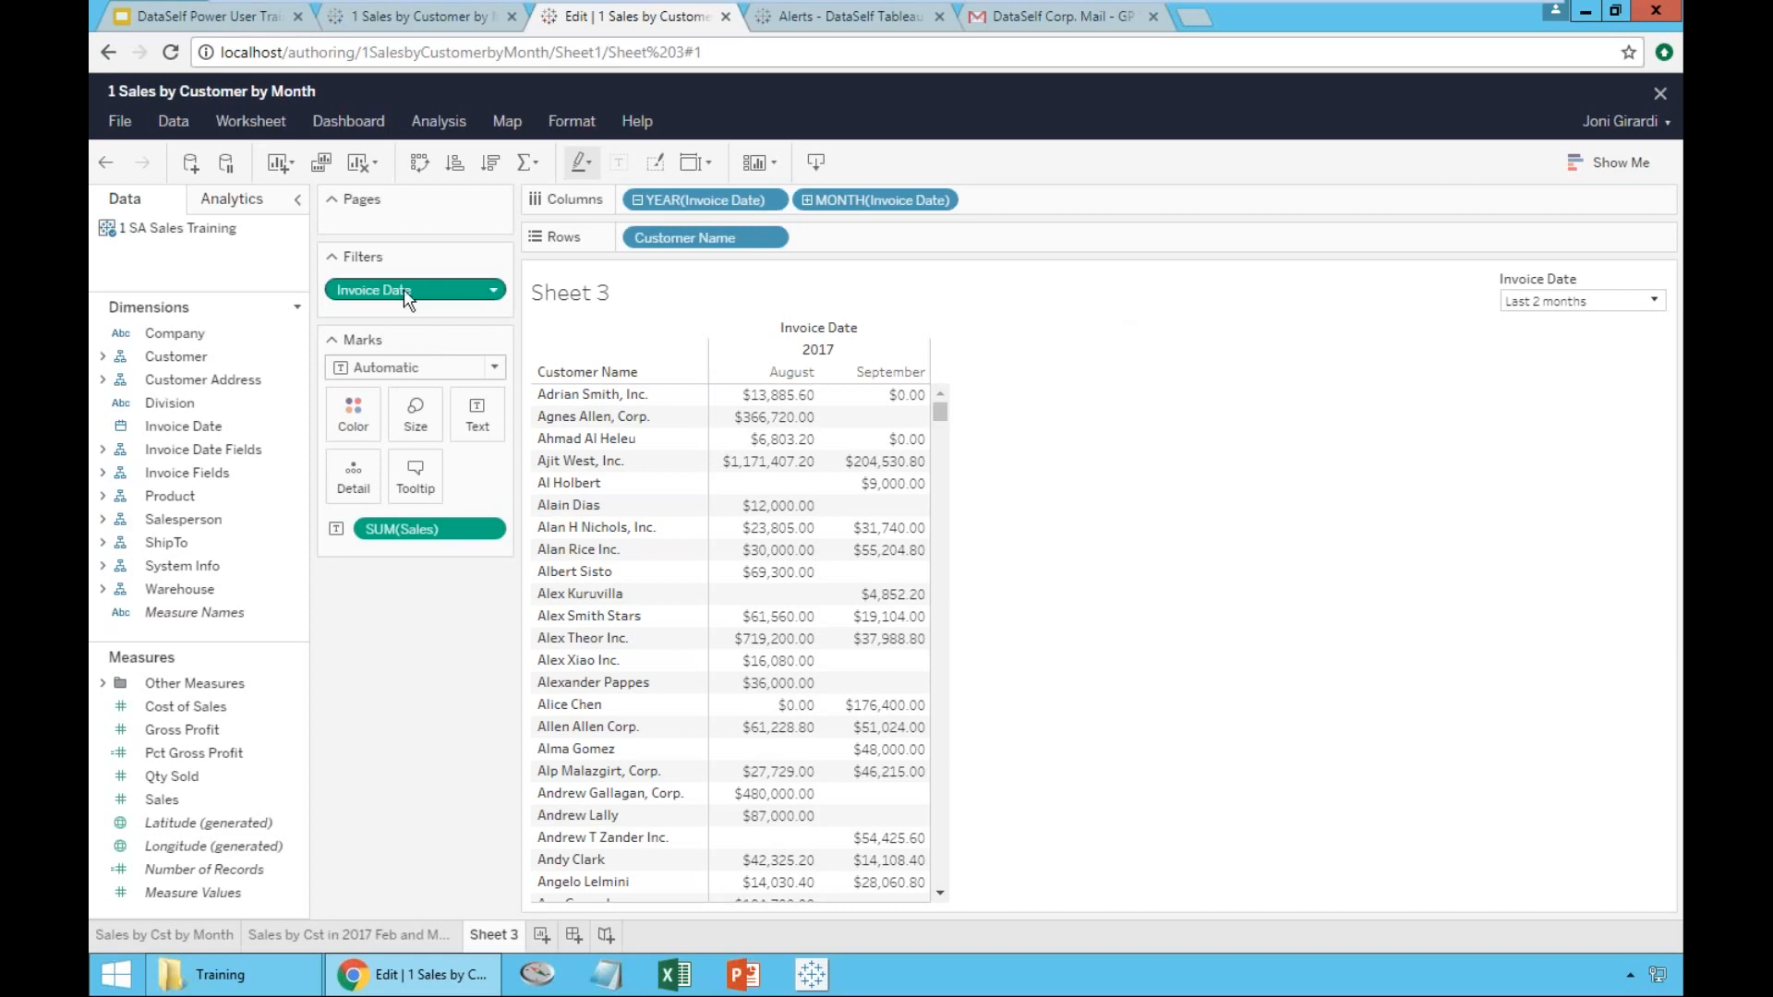
# - Replace Sheet 3's Invoice Date filter with a newly added one and make it a relative date filter
pyautogui.moveTo(449, 296); pyautogui.dragTo(397, 281)
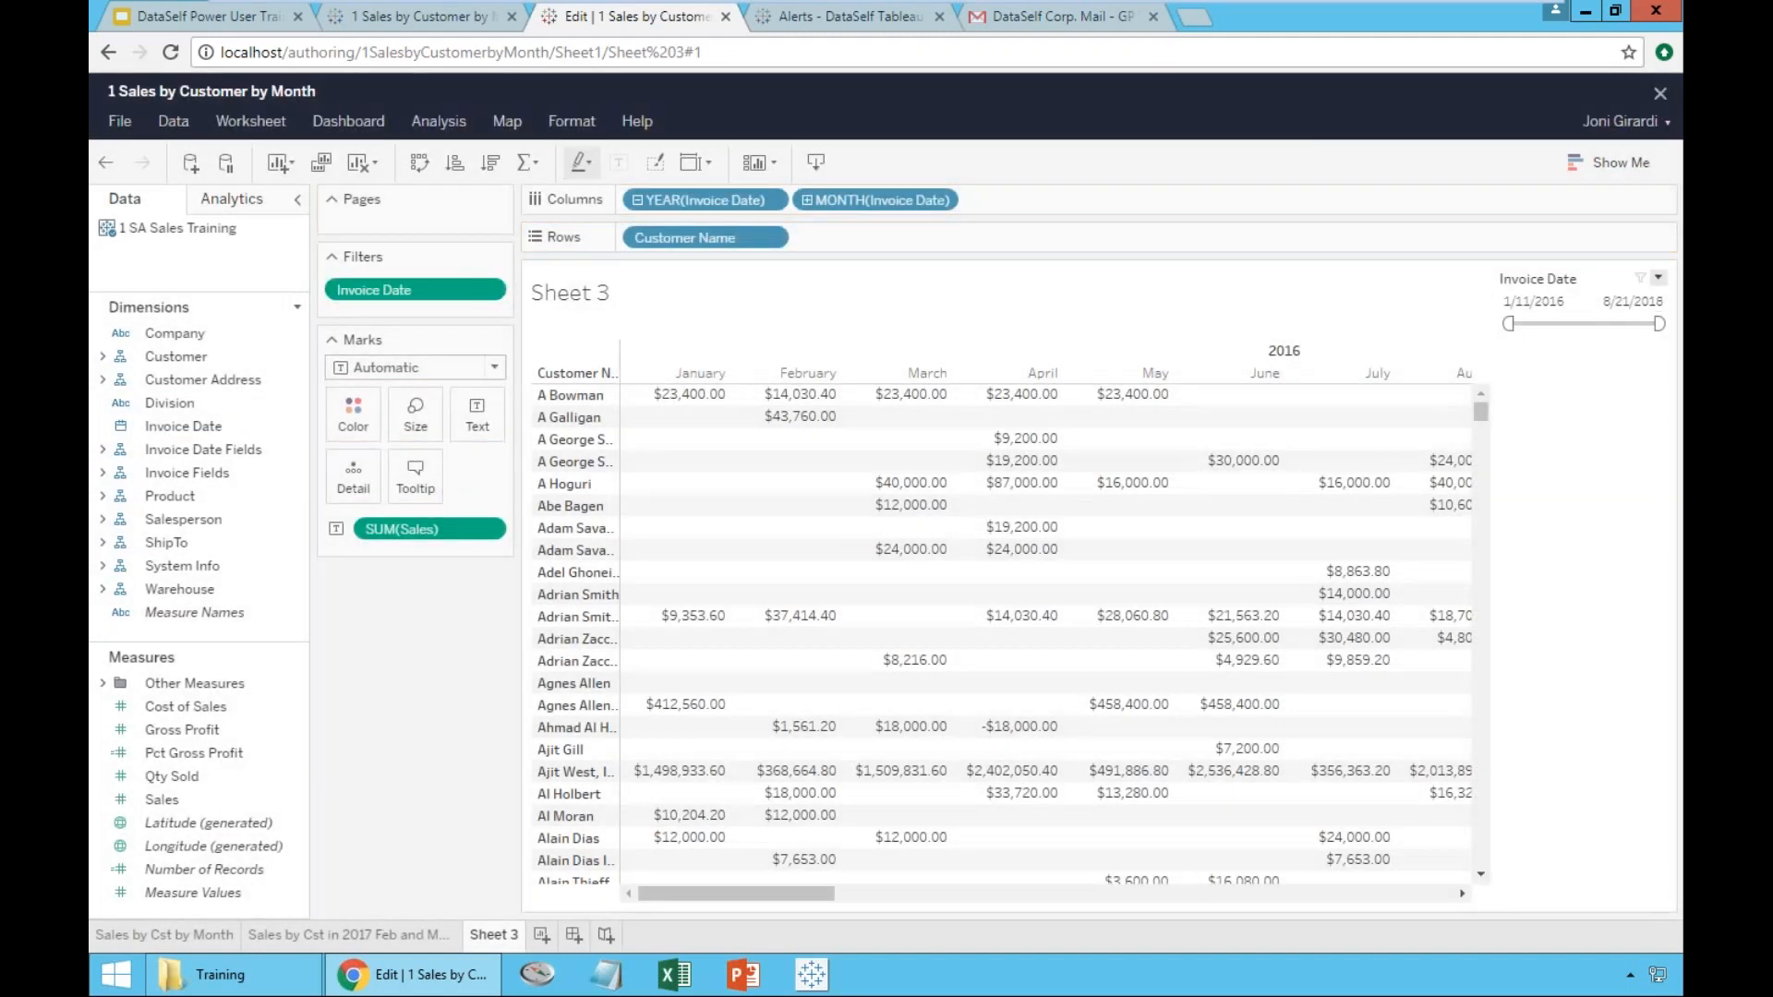
pyautogui.click(1656, 279)
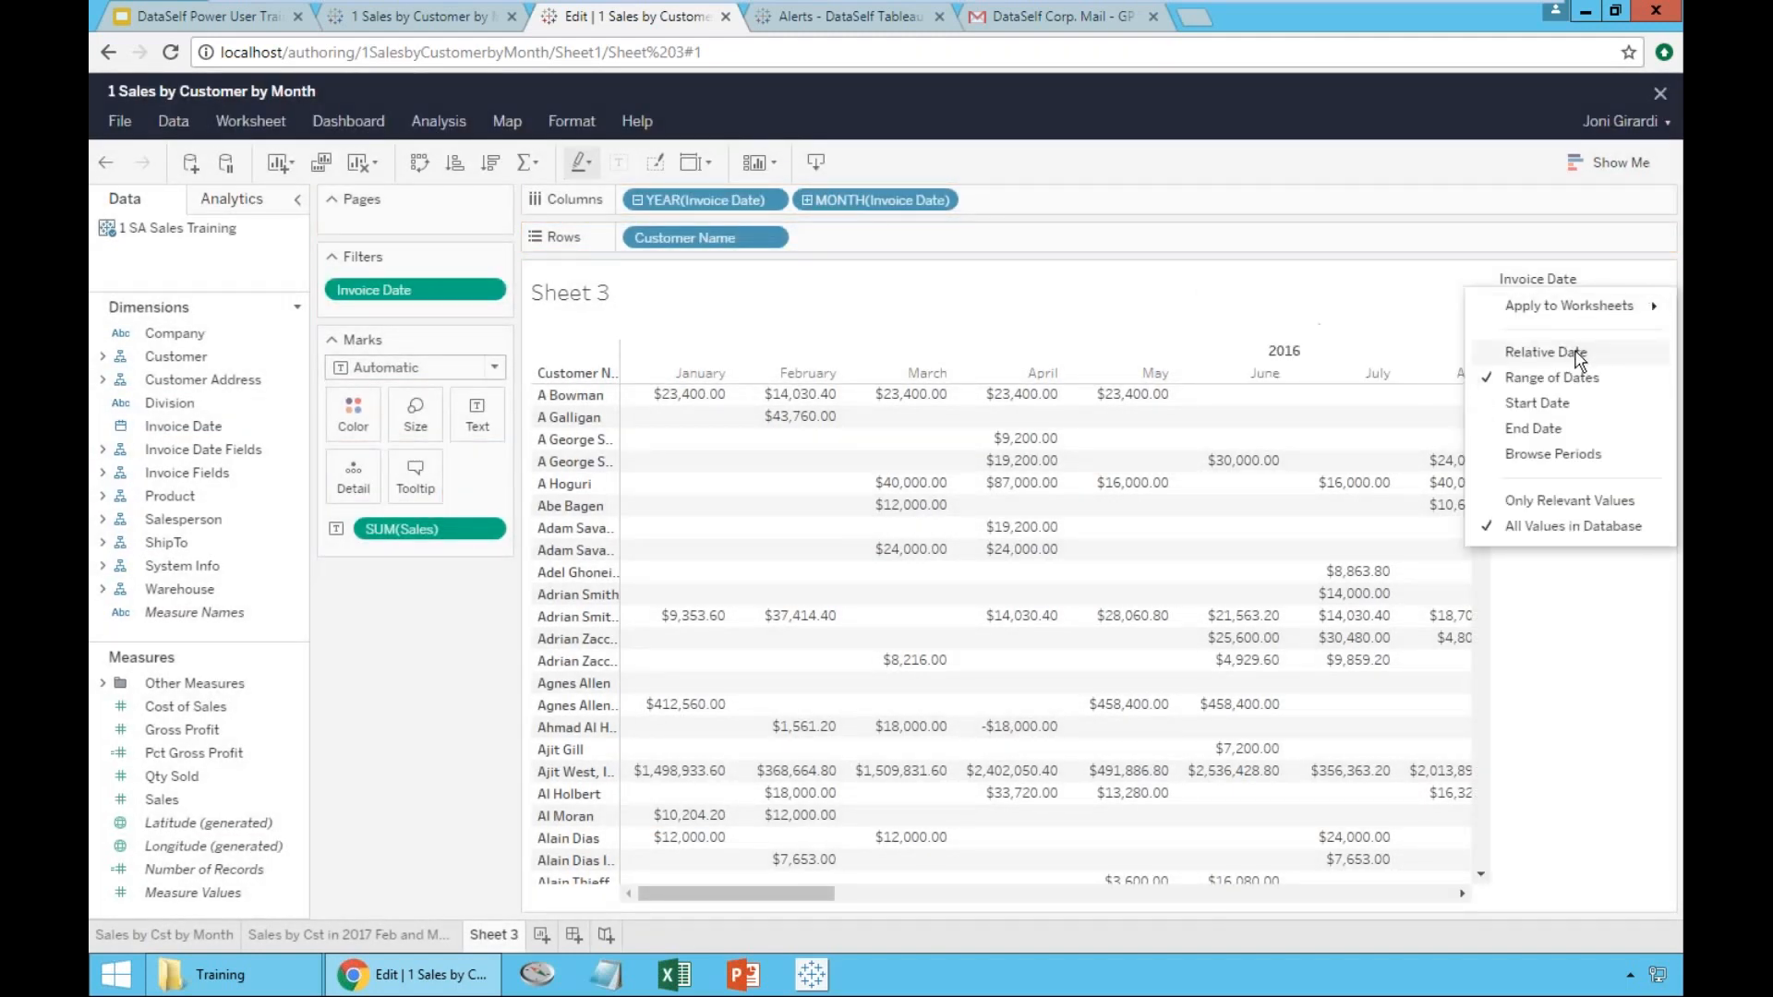
pyautogui.click(1579, 353)
# - Set the new relative Invoice Date filter by years, trying this year before selecting the previous year
pyautogui.click(1567, 302)
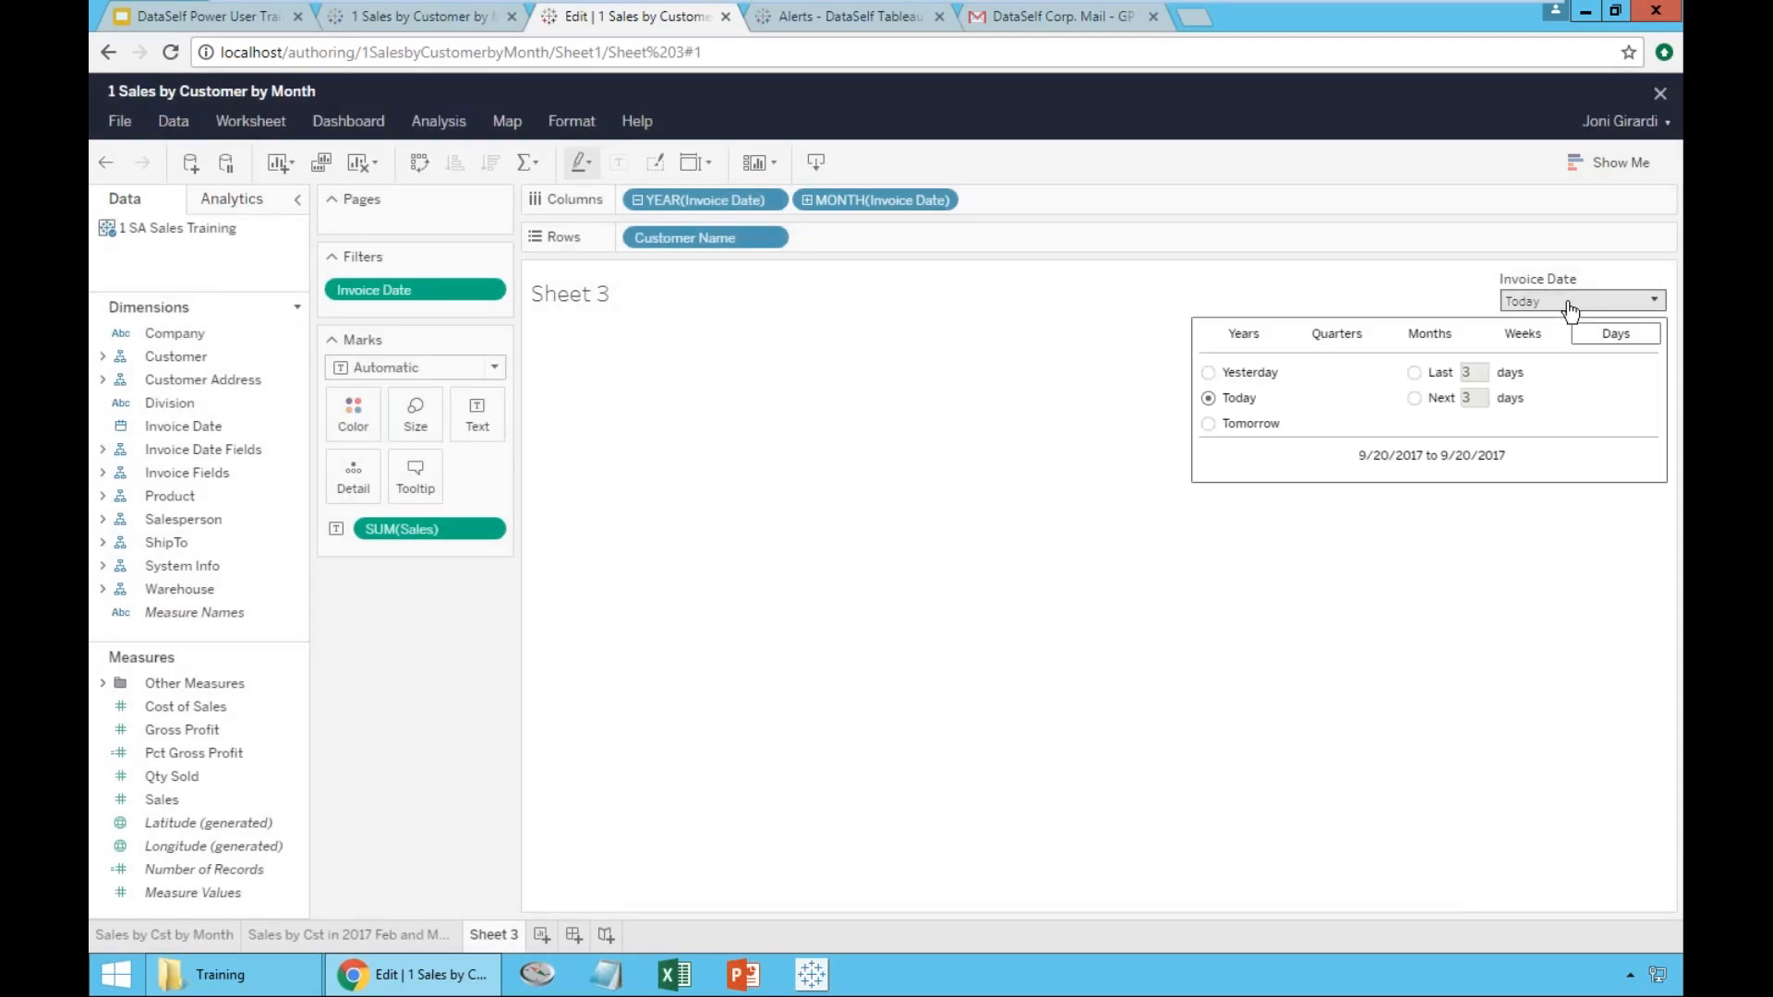
pyautogui.click(1248, 338)
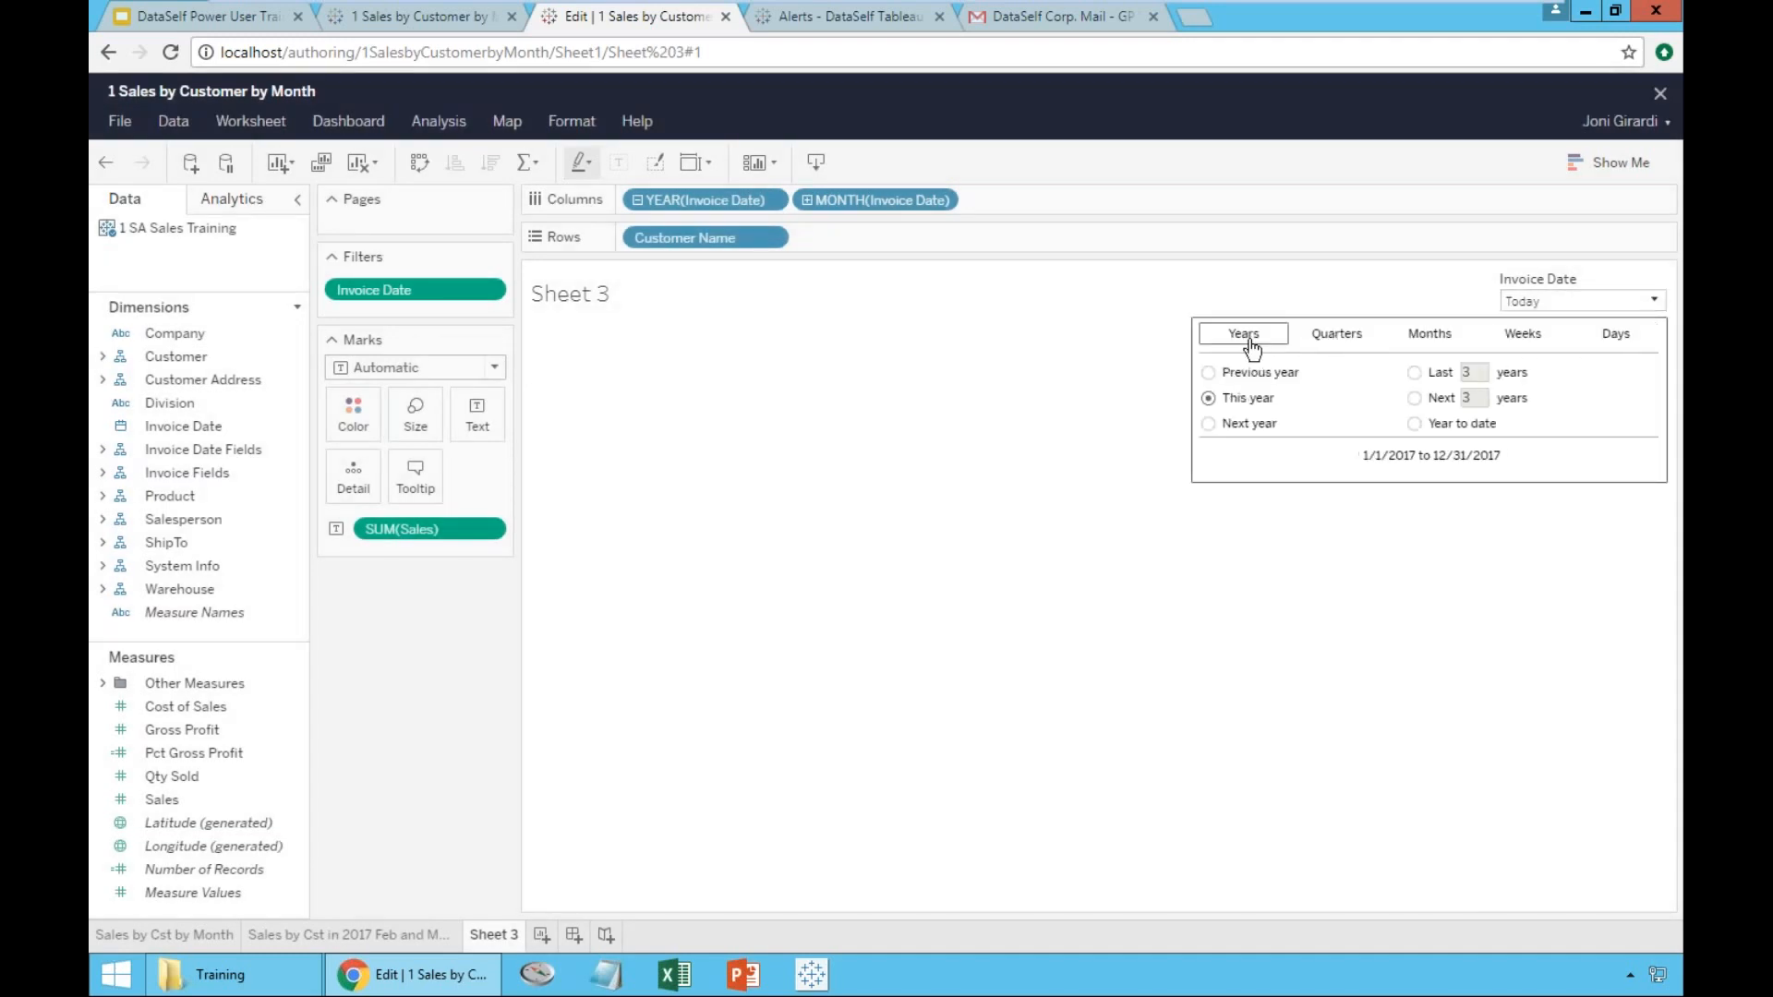
pyautogui.click(1250, 404)
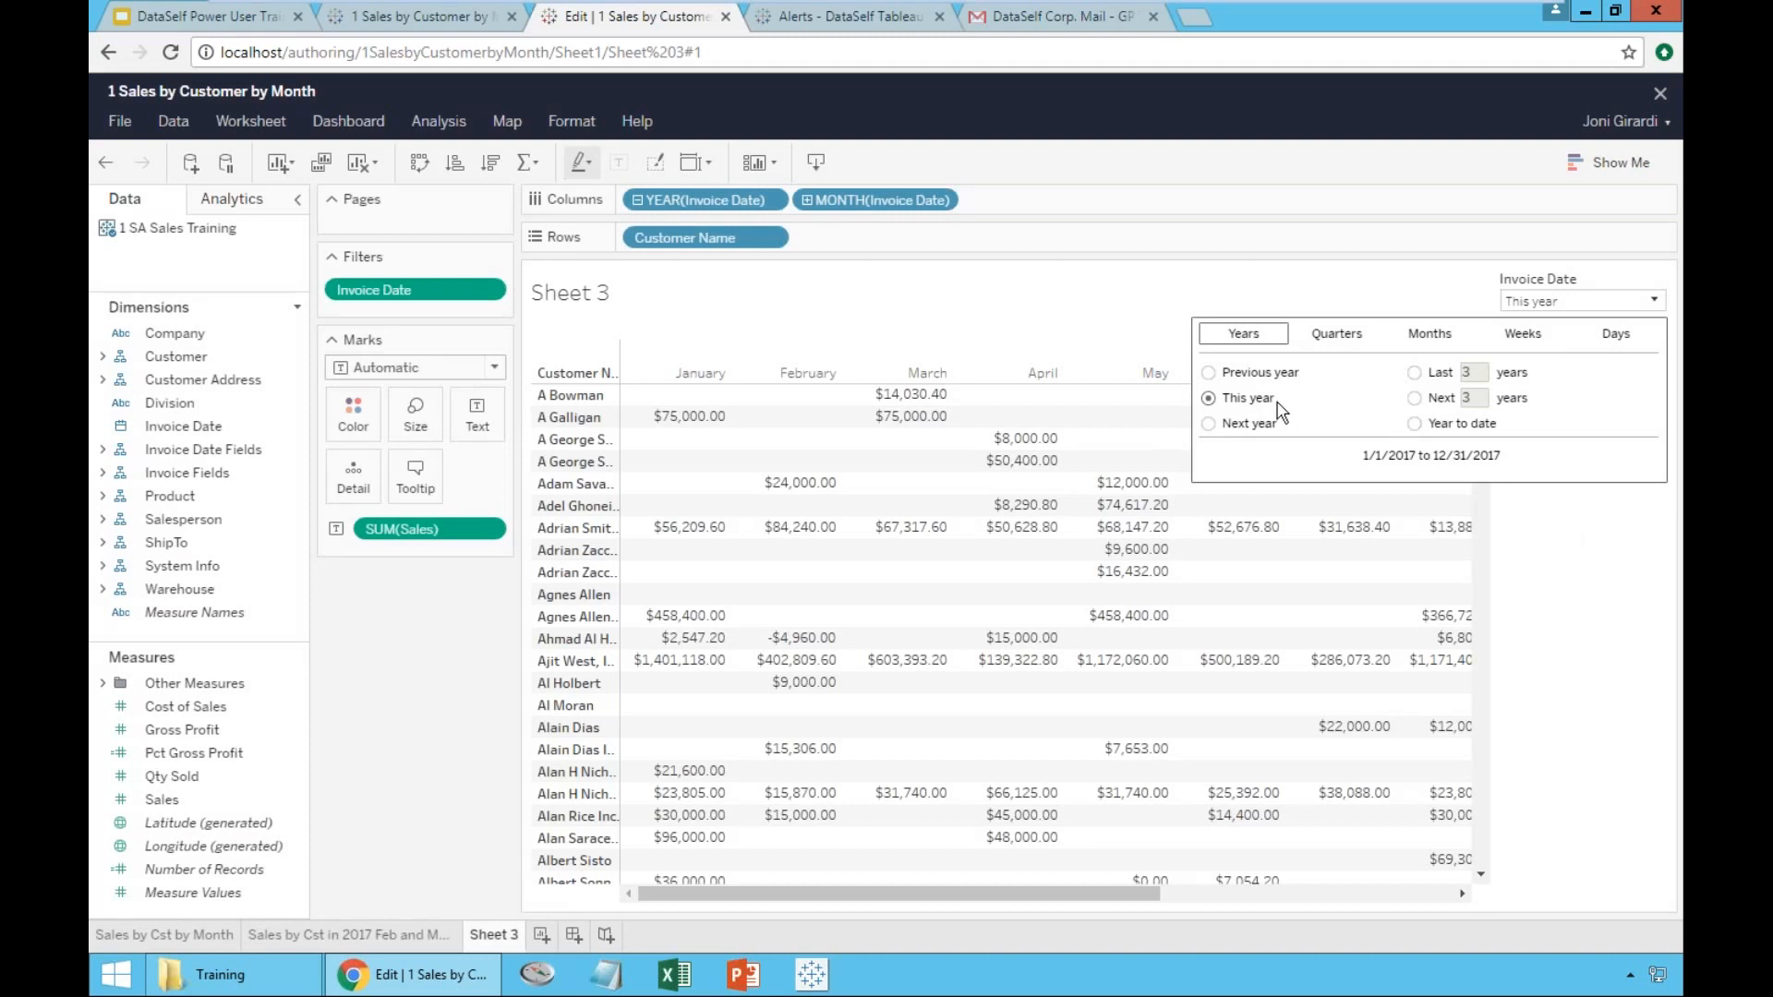
pyautogui.click(1261, 379)
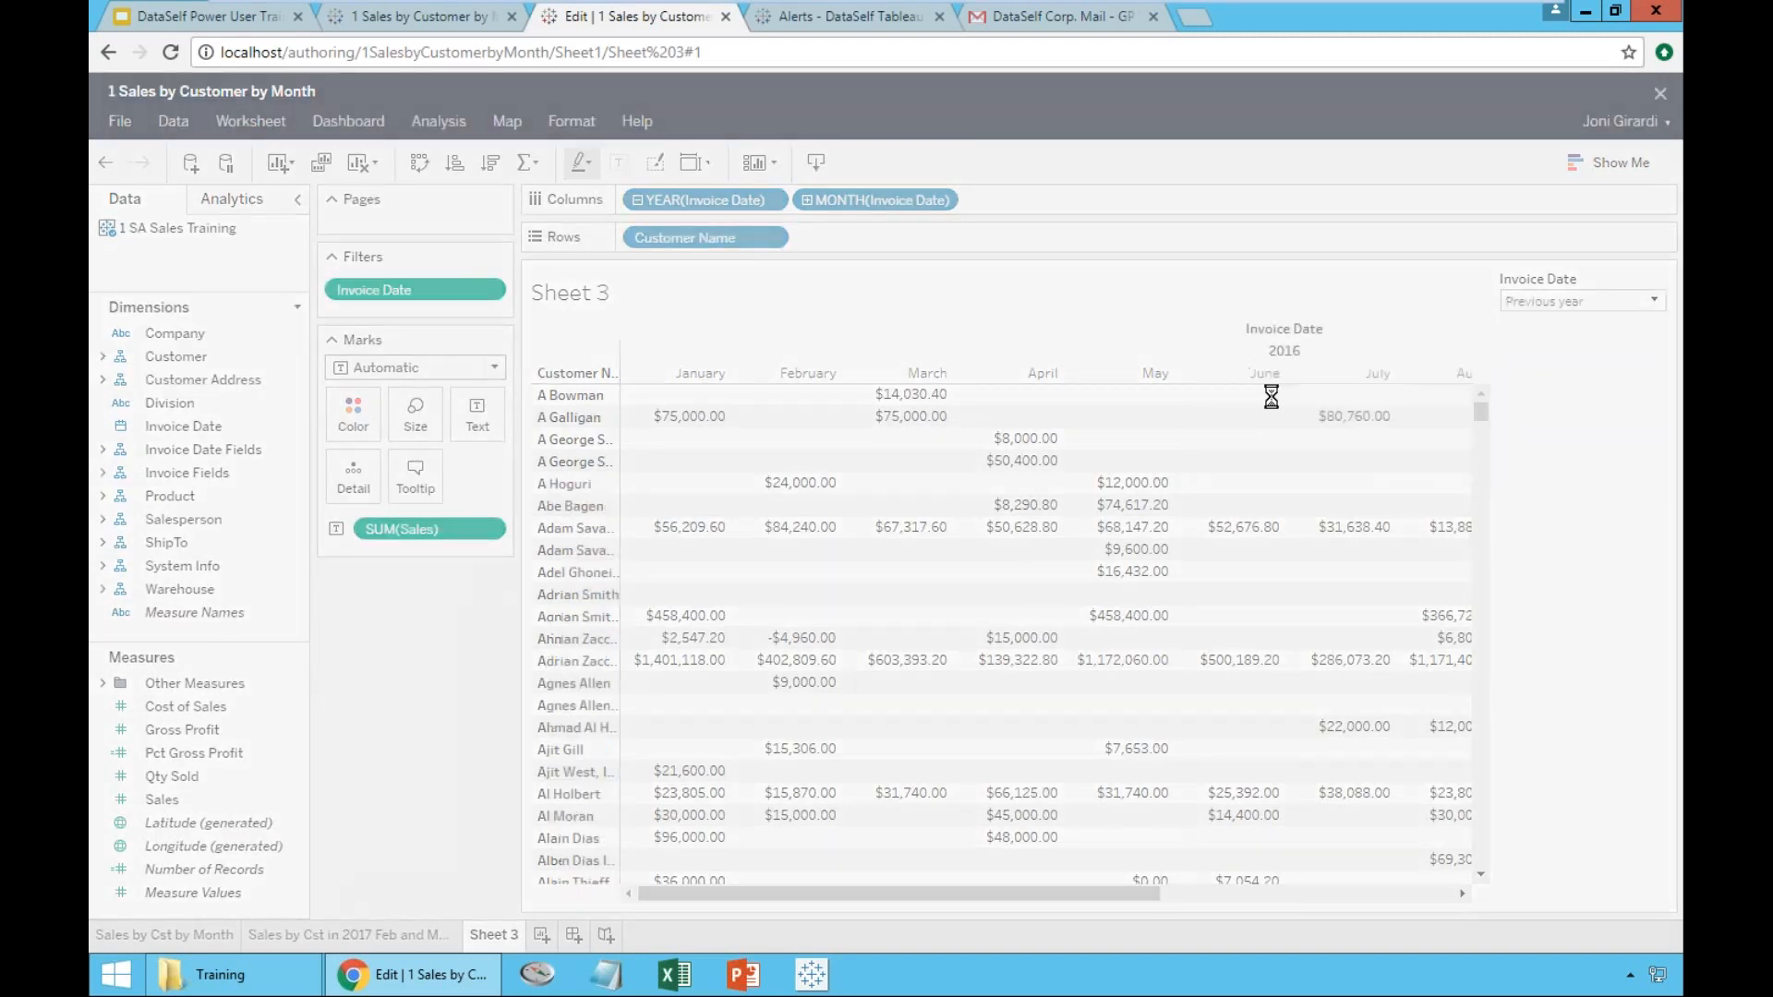
# - Switch Sheet 3's relative Invoice Date filter to quarters and select this quarter
pyautogui.click(1579, 300)
pyautogui.click(1336, 334)
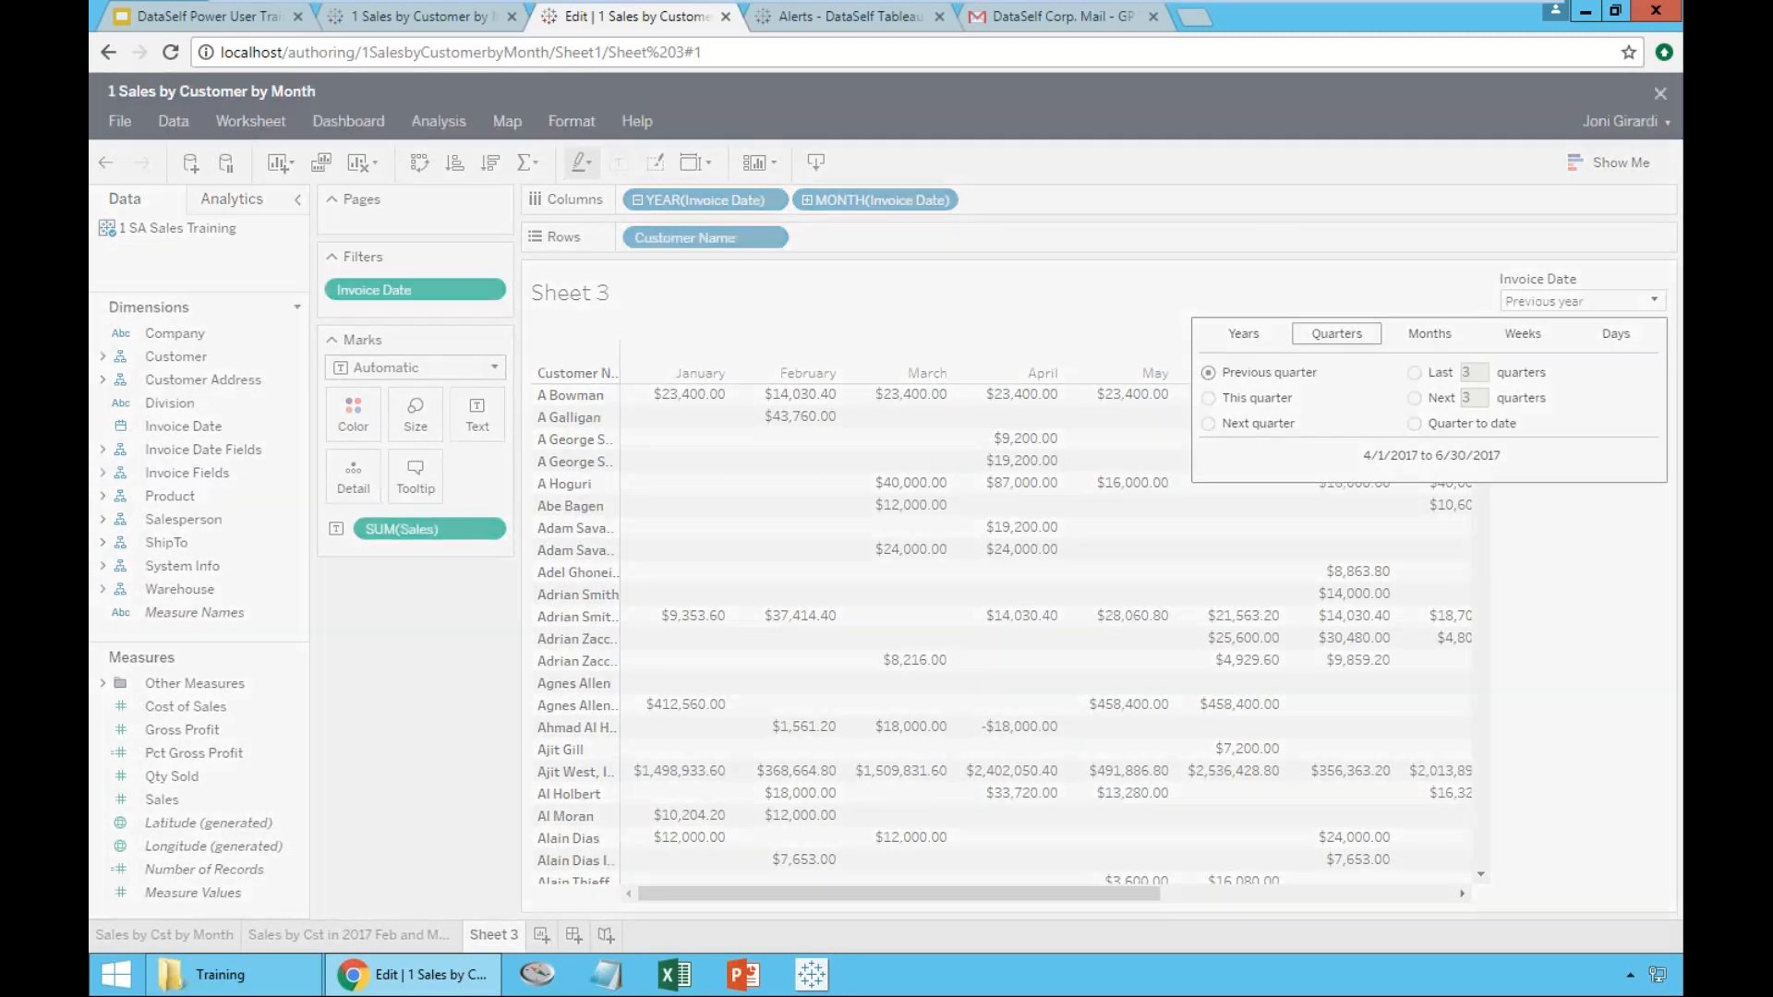
pyautogui.click(1209, 398)
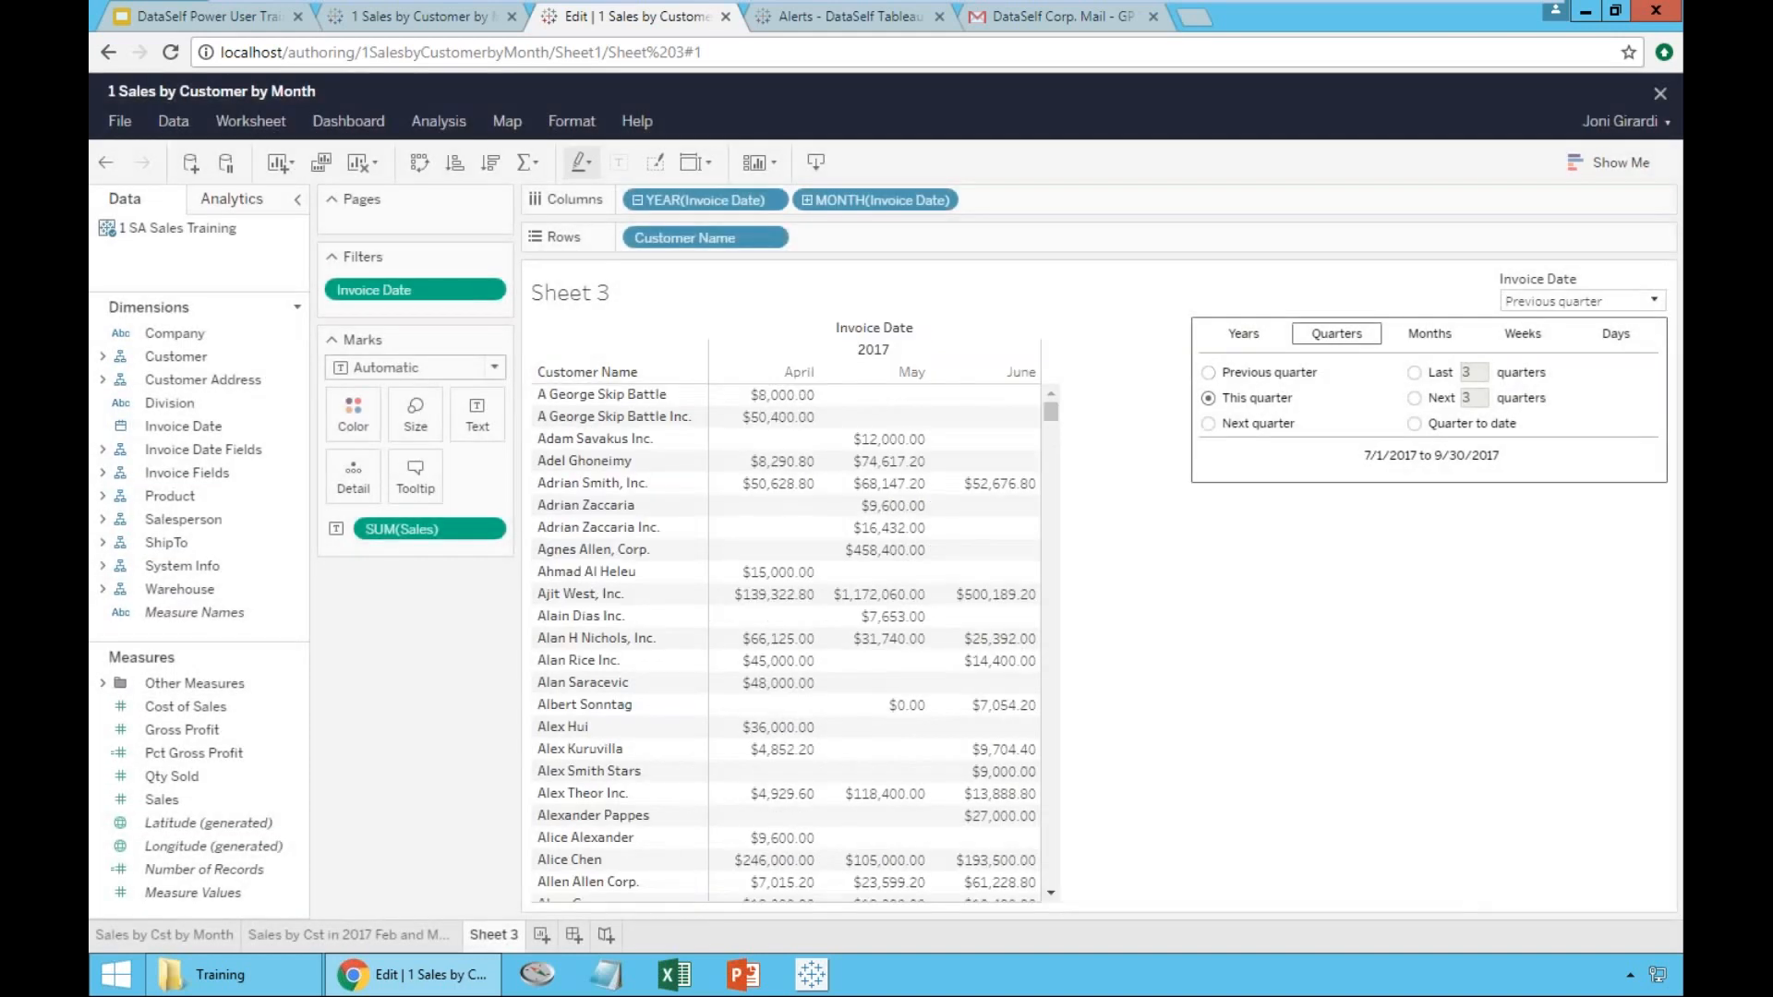
# - Rename Sheet 3 as "Sales by Cst This Quarter"
pyautogui.doubleClick(494, 935)
pyautogui.write('Sale')
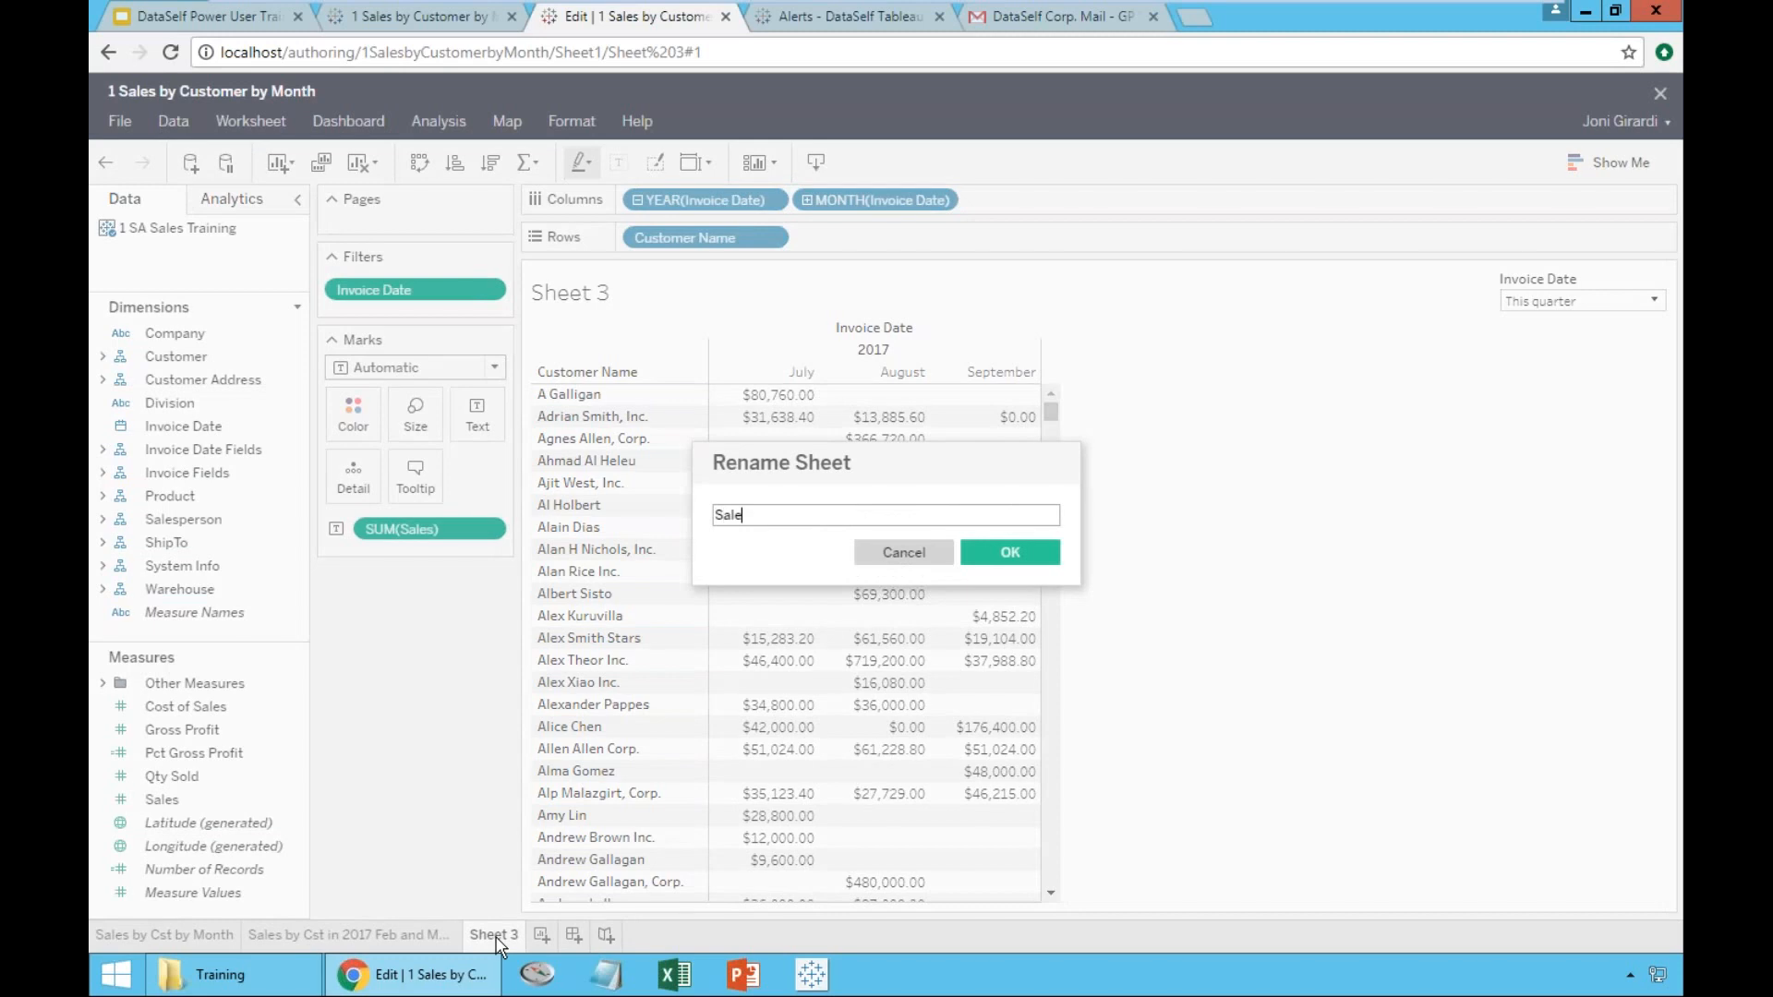
pyautogui.write('s by Cst Thjis')
pyautogui.press('BackSpace')
pyautogui.press('BackSpace')
pyautogui.write('is Quarter')
pyautogui.click(1051, 559)
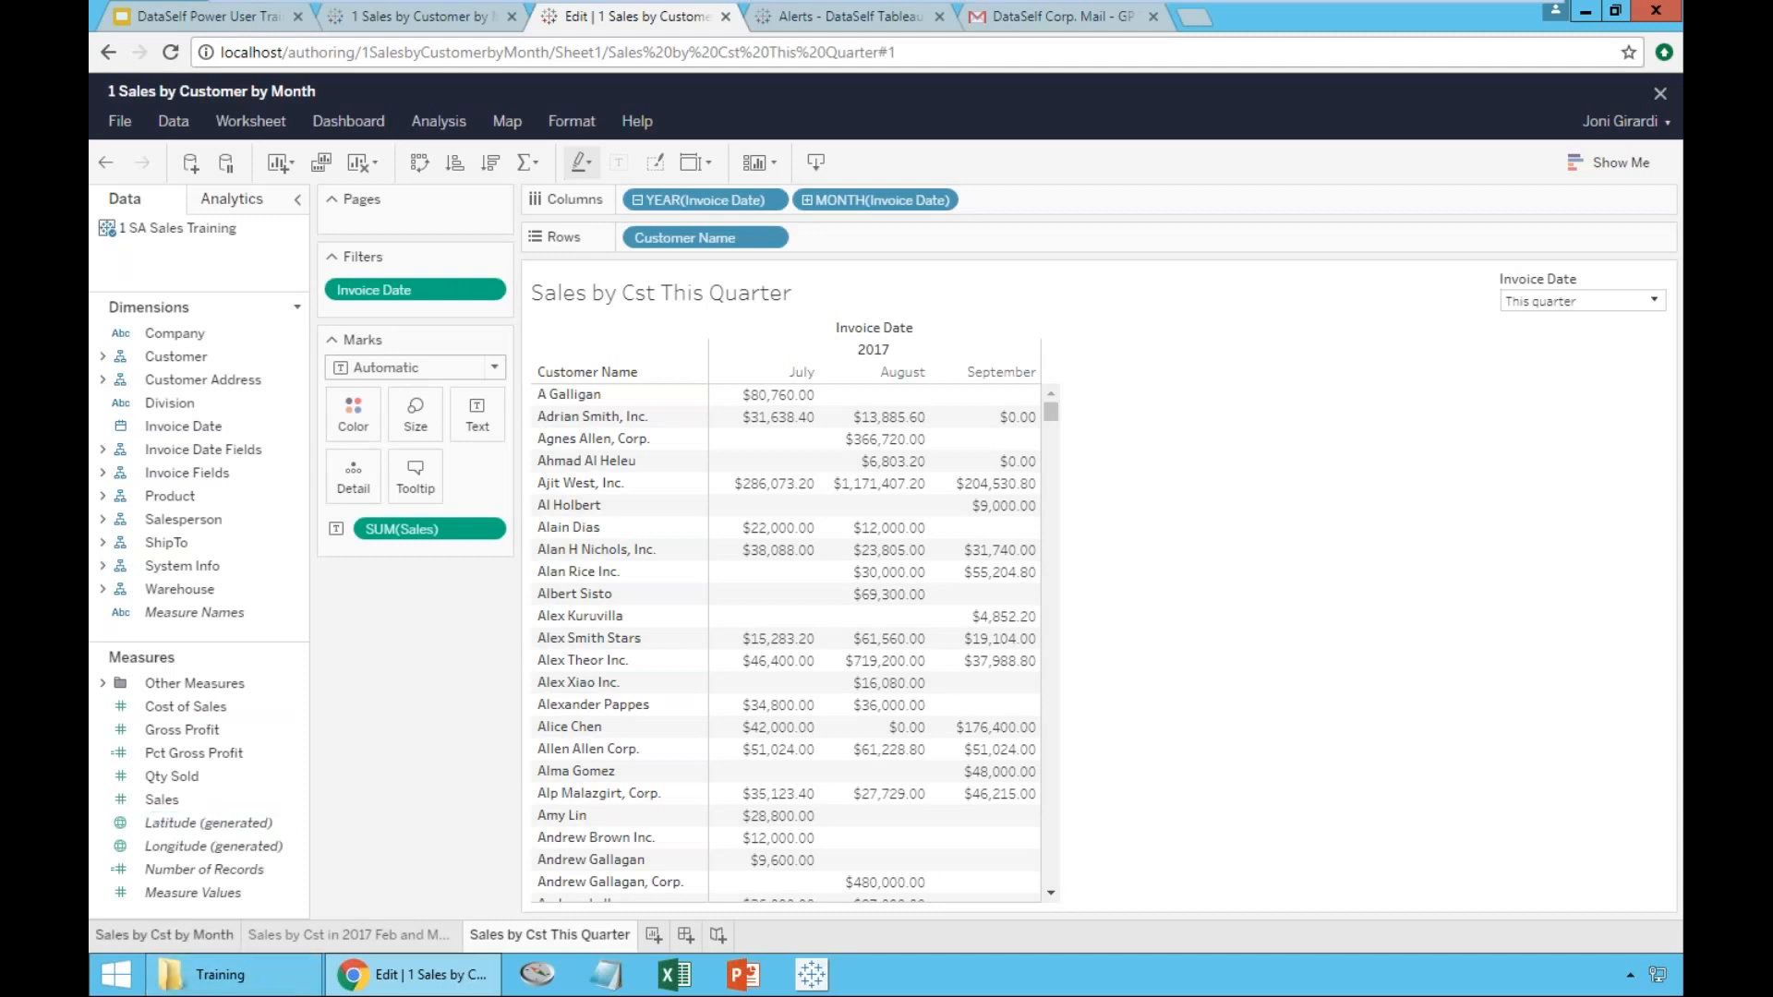
# - Duplicate the Sales by Cst by Month sheet and add an Invoice Date filter by discrete month to the copy
pyautogui.rightClick(173, 939)
pyautogui.click(176, 802)
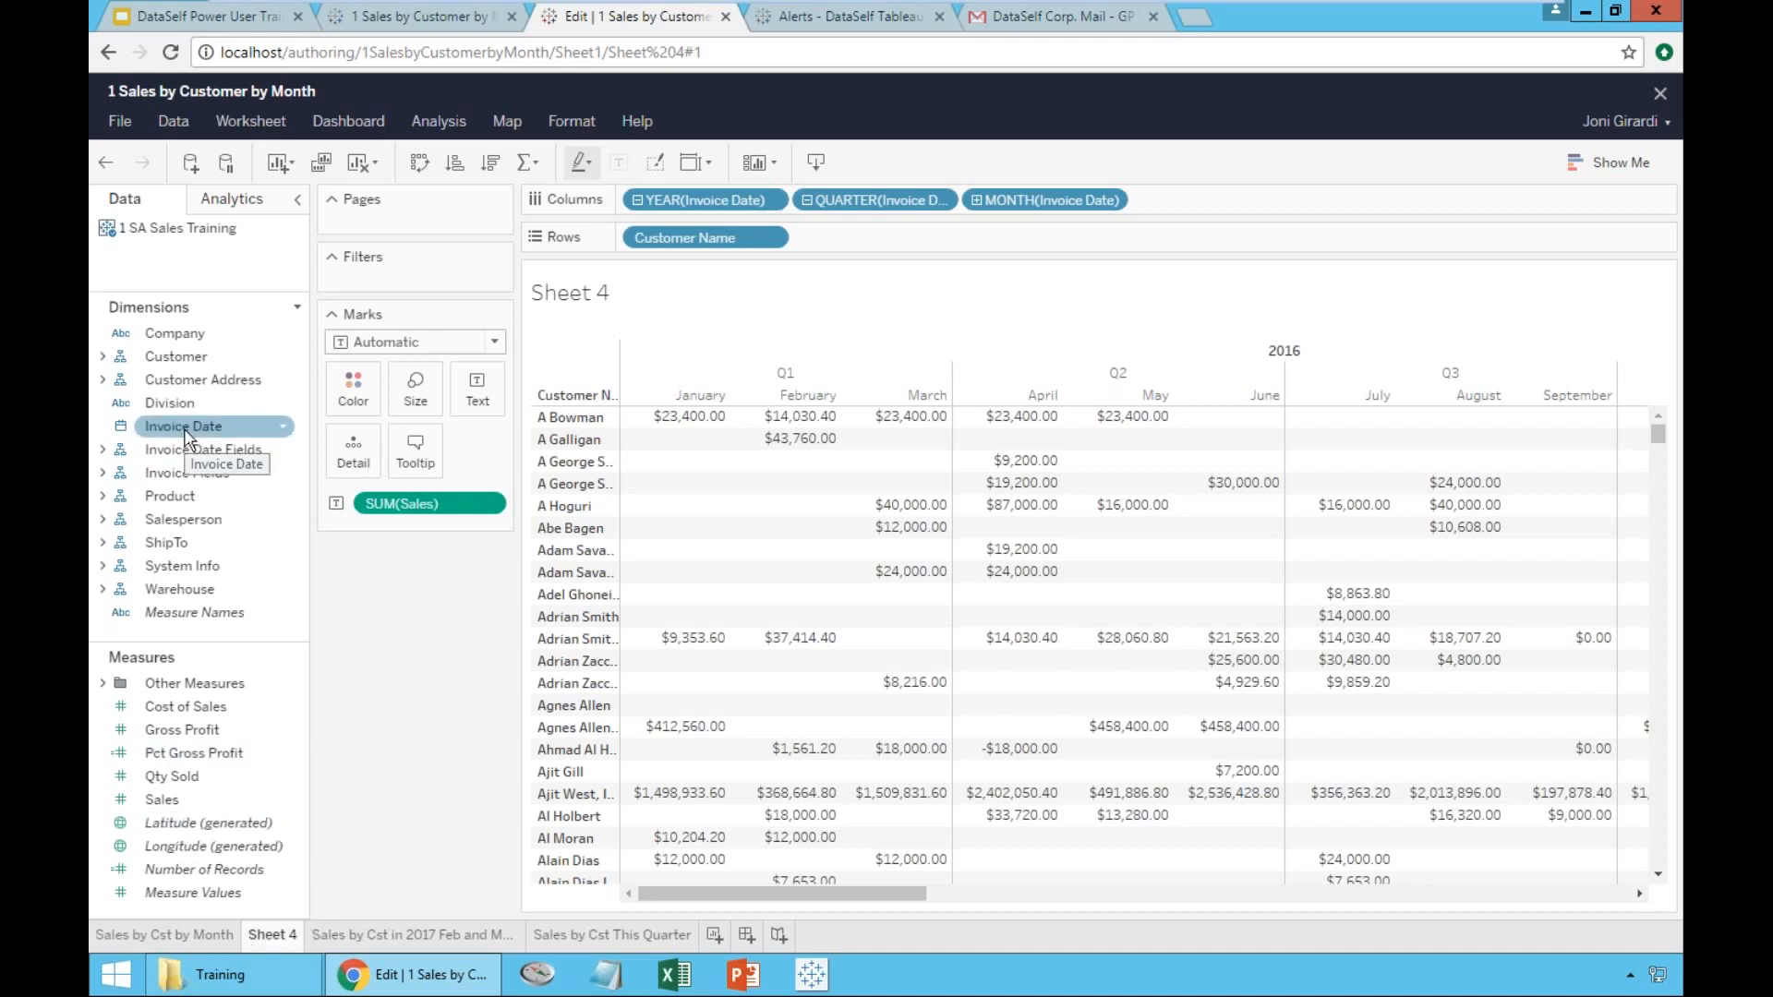
pyautogui.moveTo(186, 437)
pyautogui.mouseDown()
pyautogui.moveTo(379, 393)
pyautogui.moveTo(409, 290)
pyautogui.mouseUp()
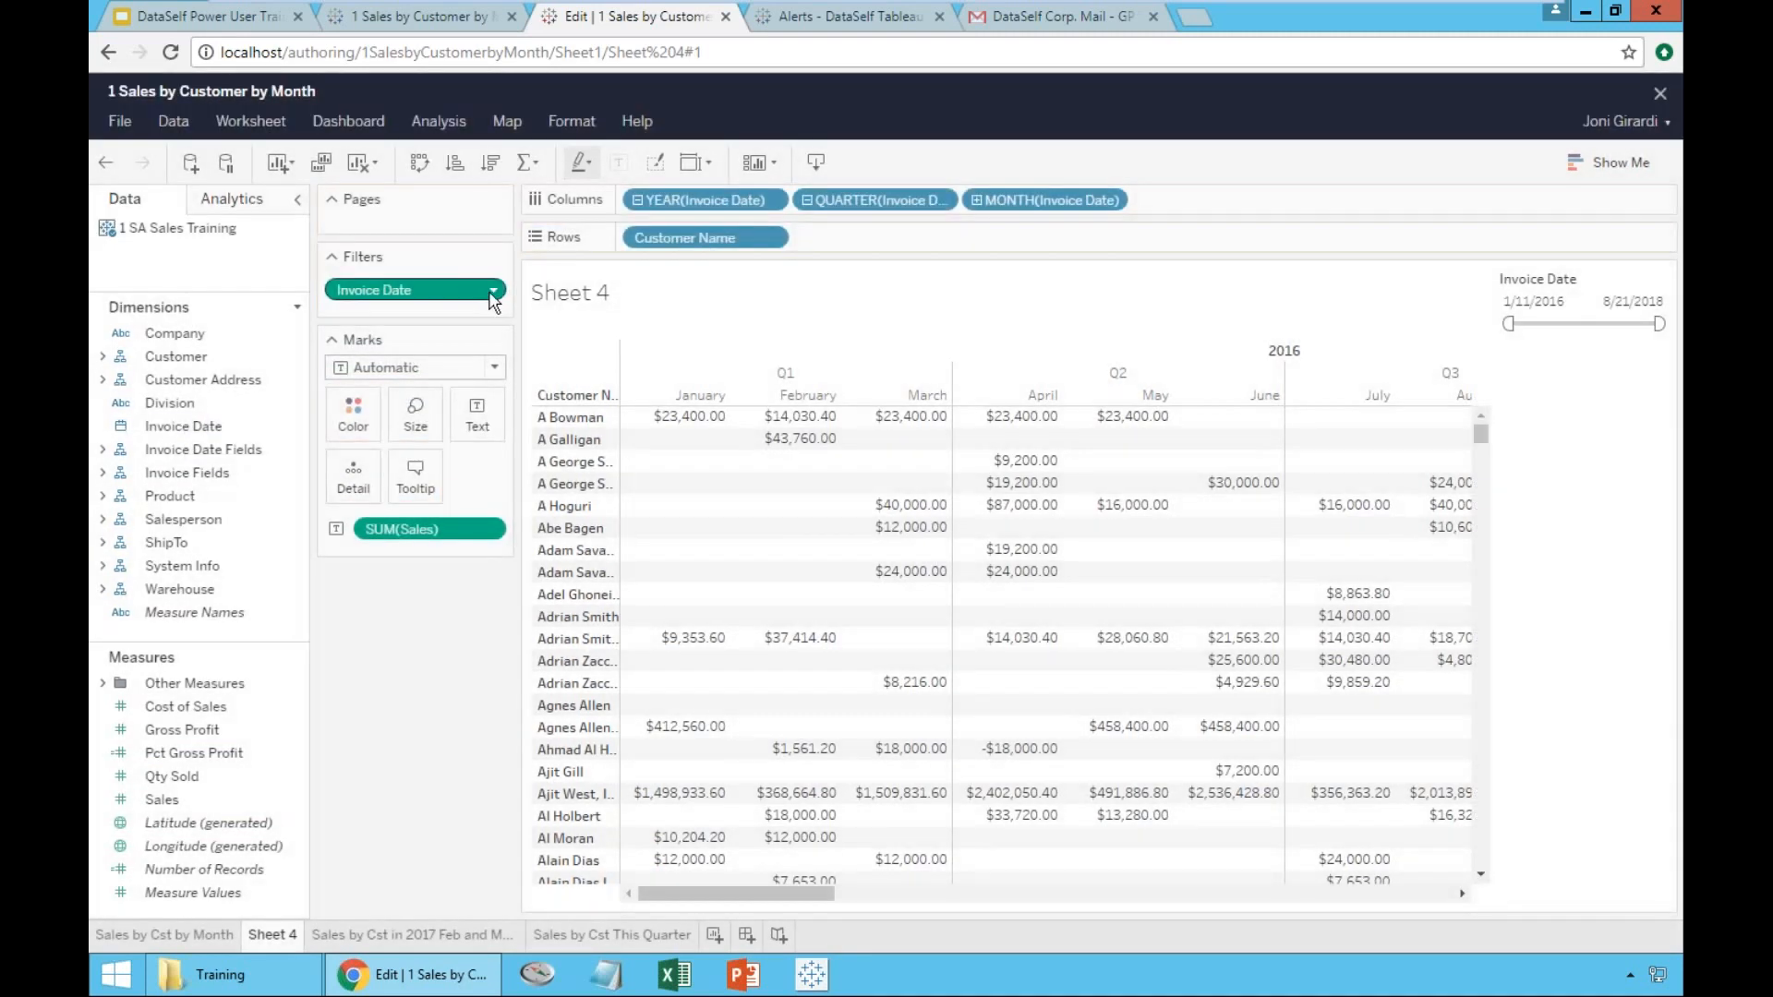
pyautogui.click(494, 291)
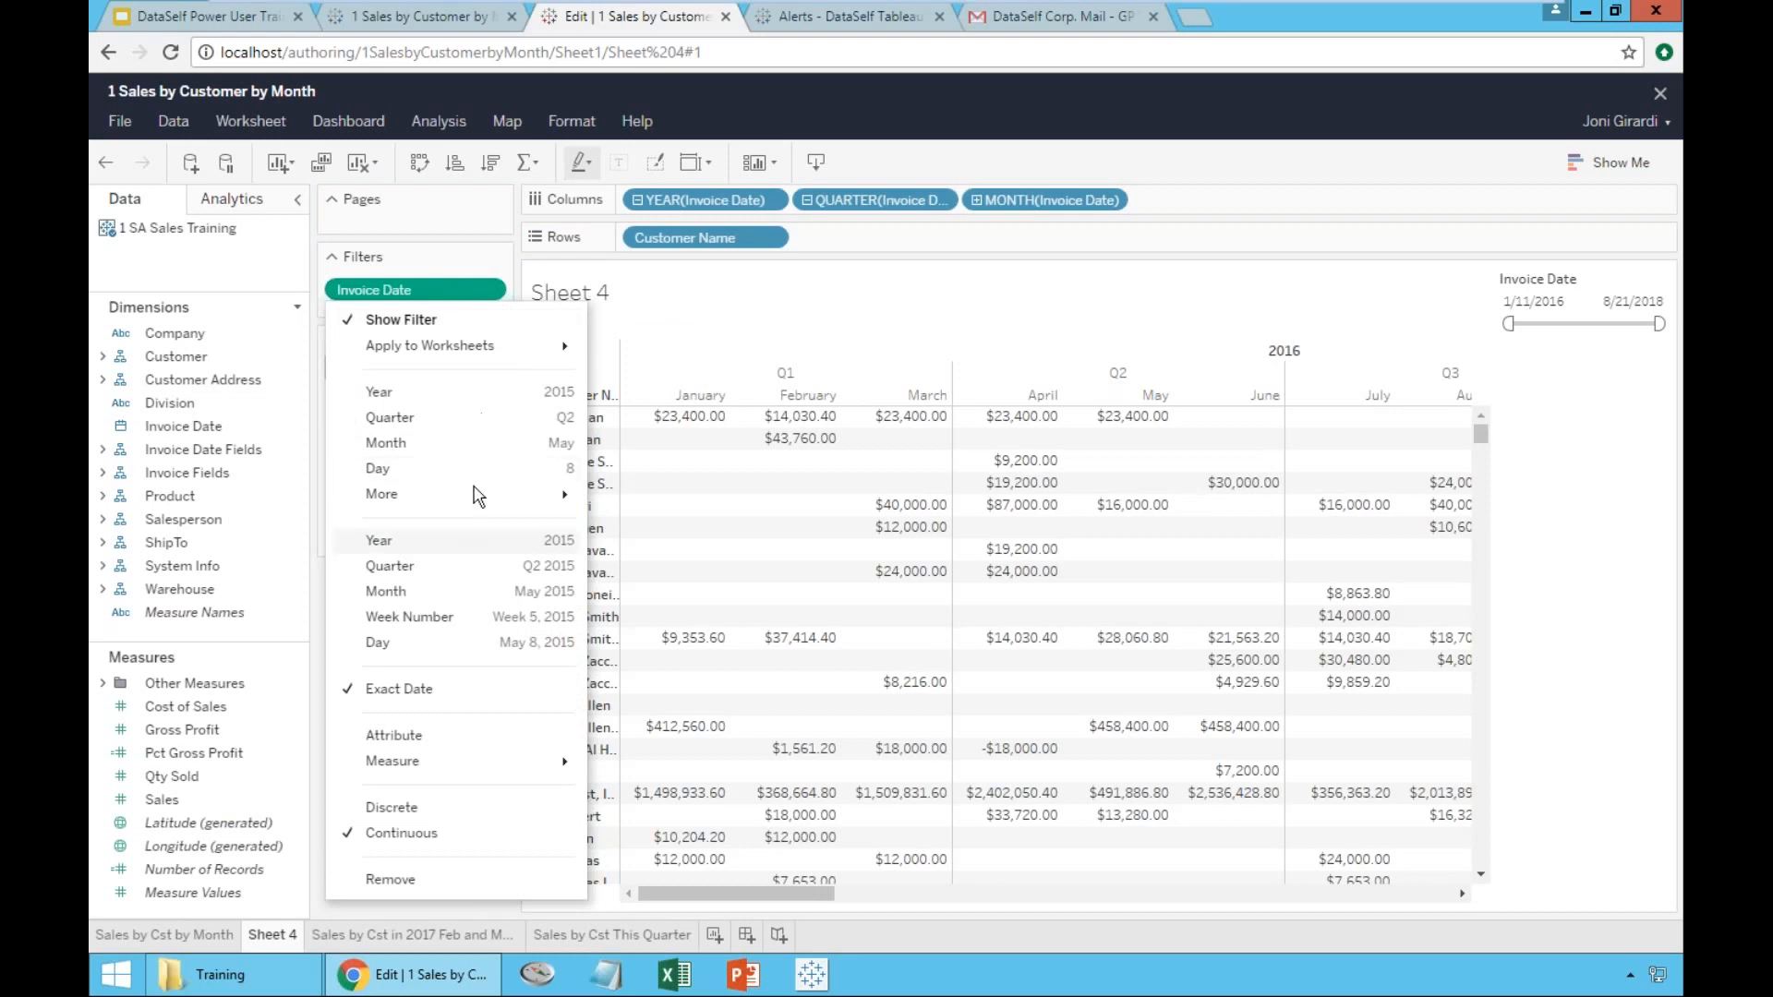
pyautogui.click(474, 444)
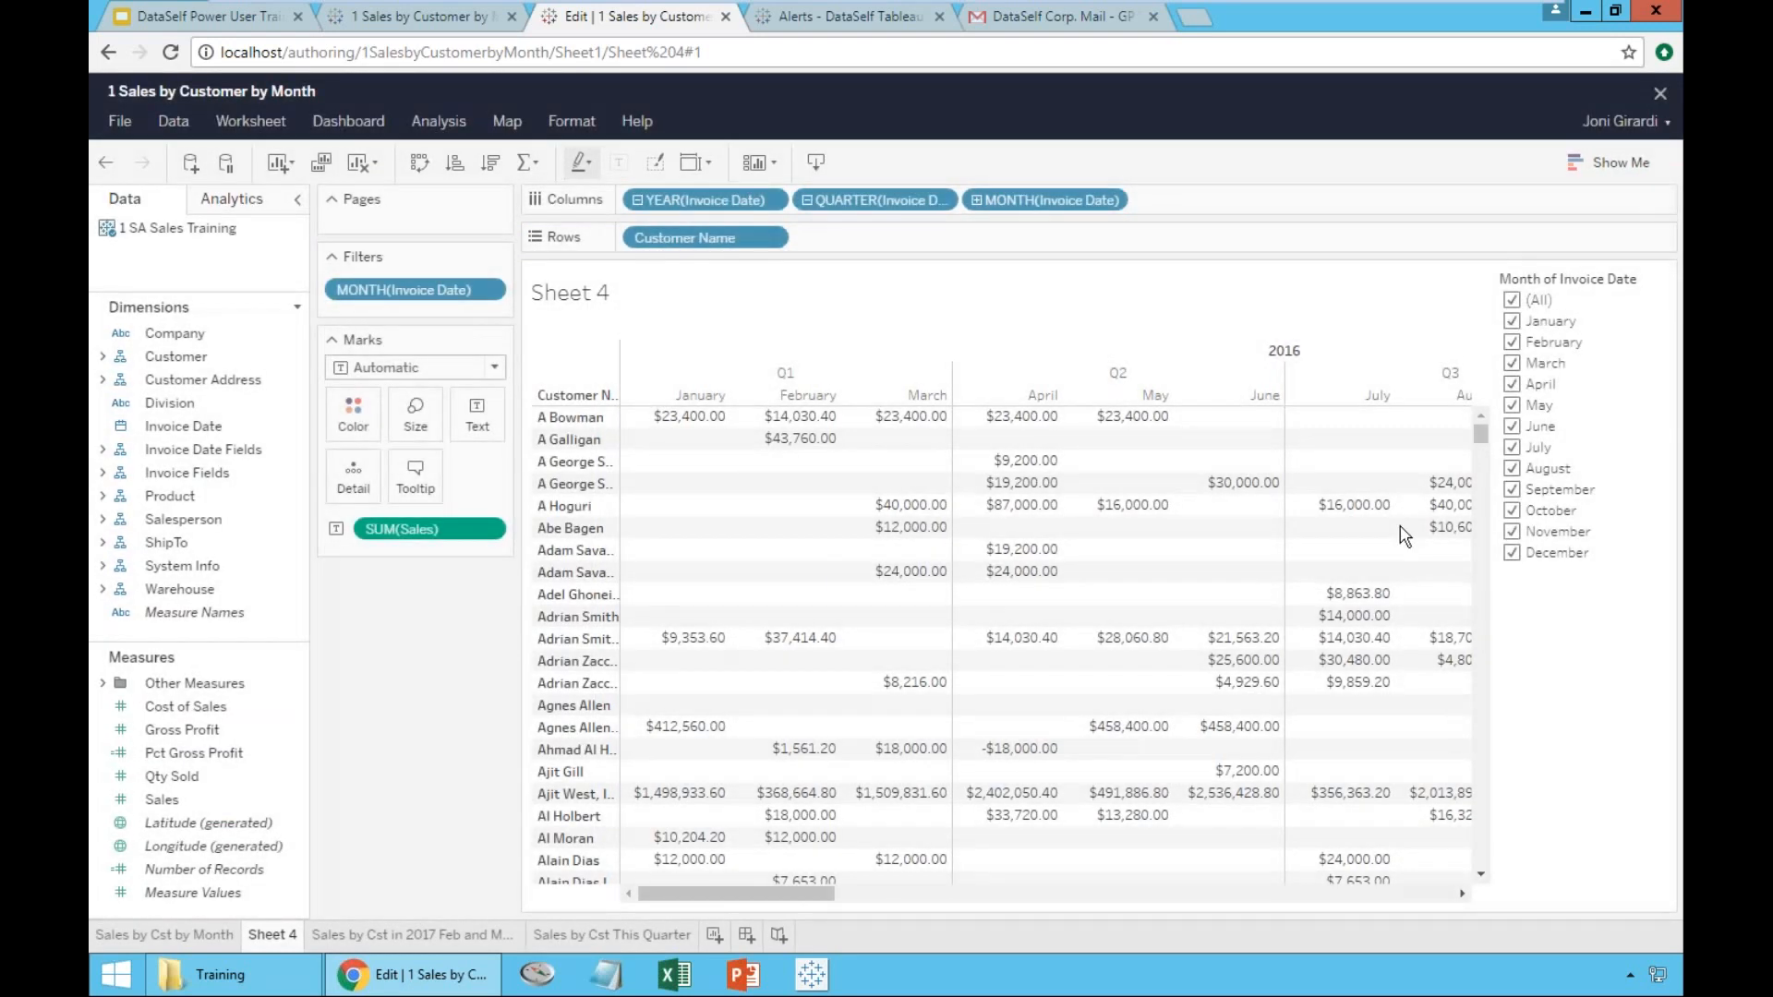
# - Exclude September, October, November and December from Sheet 4's Month of Invoice Date filter
pyautogui.click(1512, 552)
pyautogui.click(1512, 531)
pyautogui.click(1511, 511)
pyautogui.click(1511, 489)
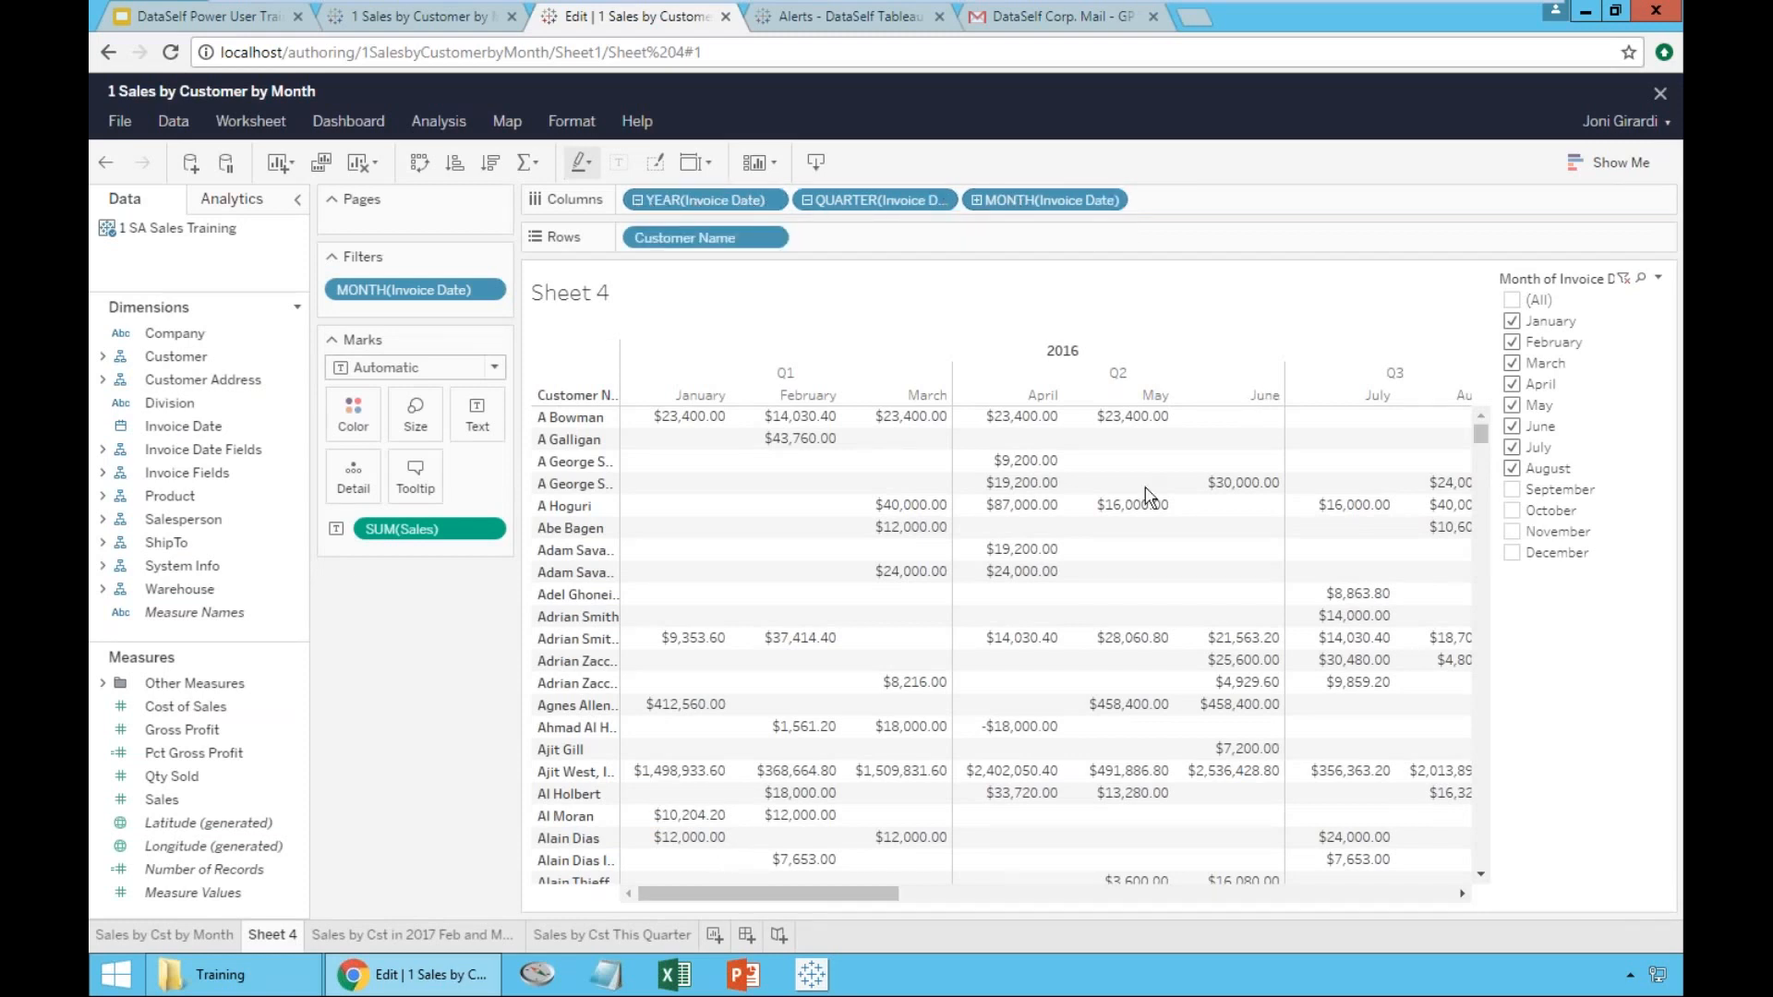
# - Review the remaining months across the years in Sheet 4, and collapse its date columns to the year level
pyautogui.moveTo(857, 897); pyautogui.dragTo(989, 900)
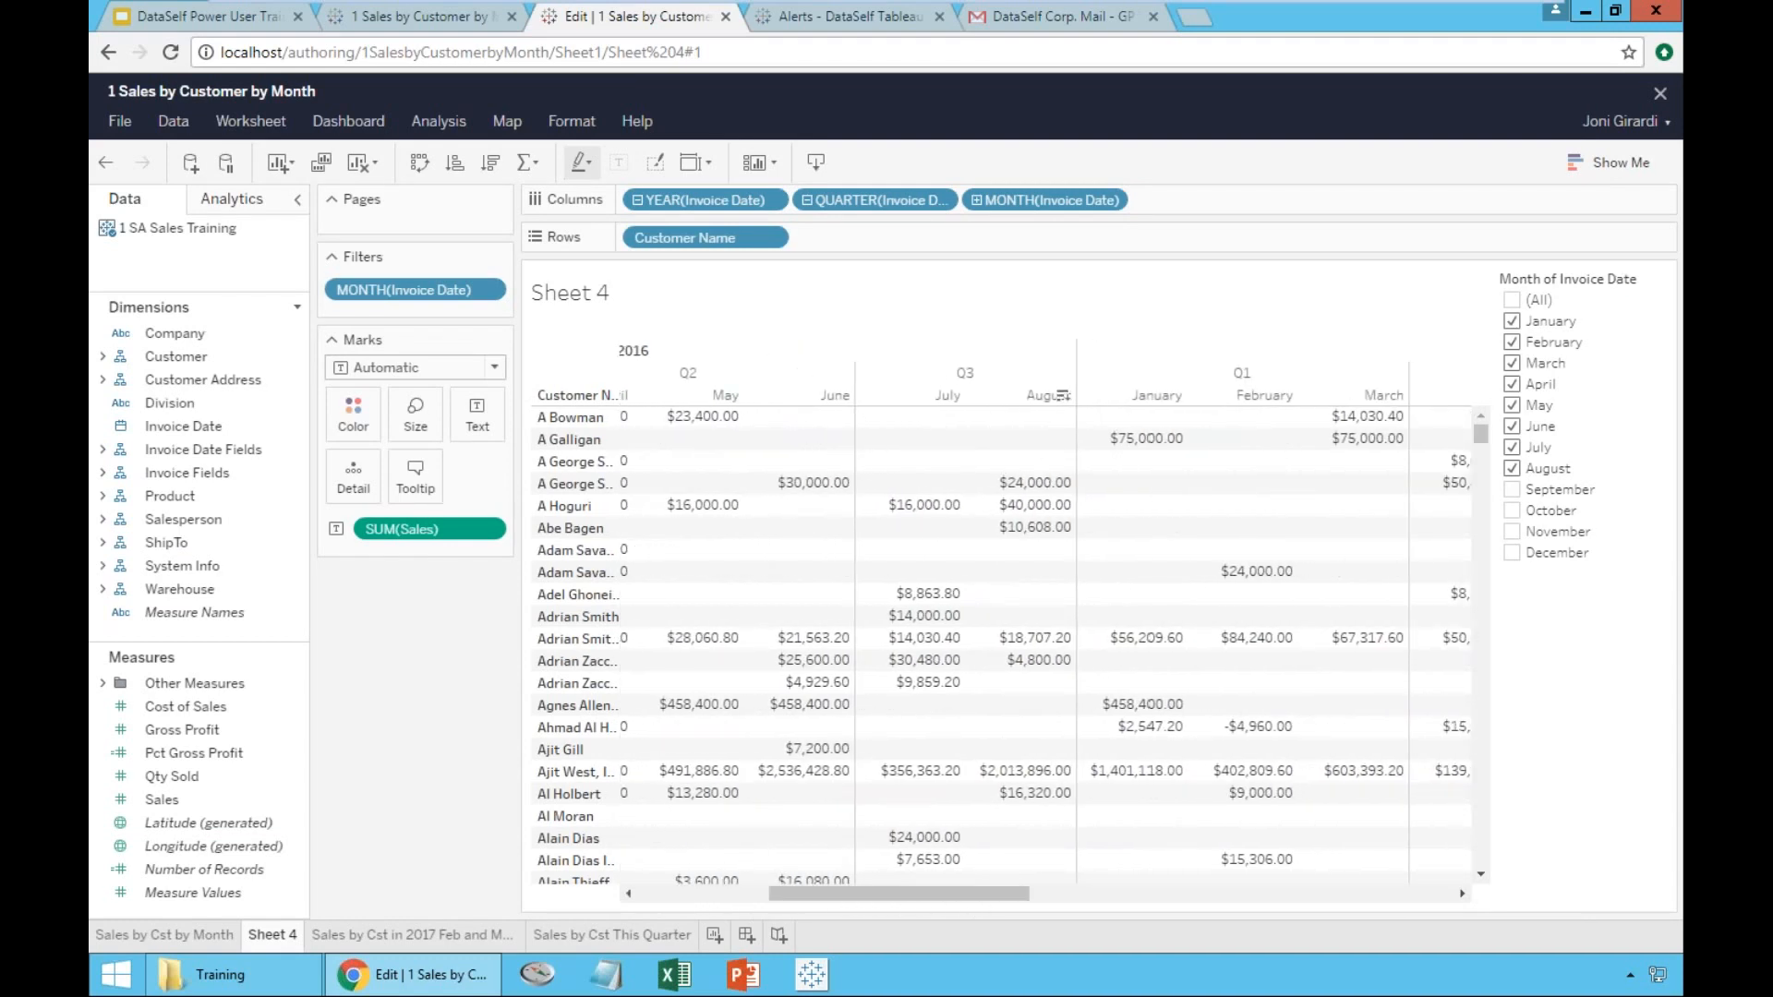
pyautogui.moveTo(946, 908); pyautogui.dragTo(1211, 896)
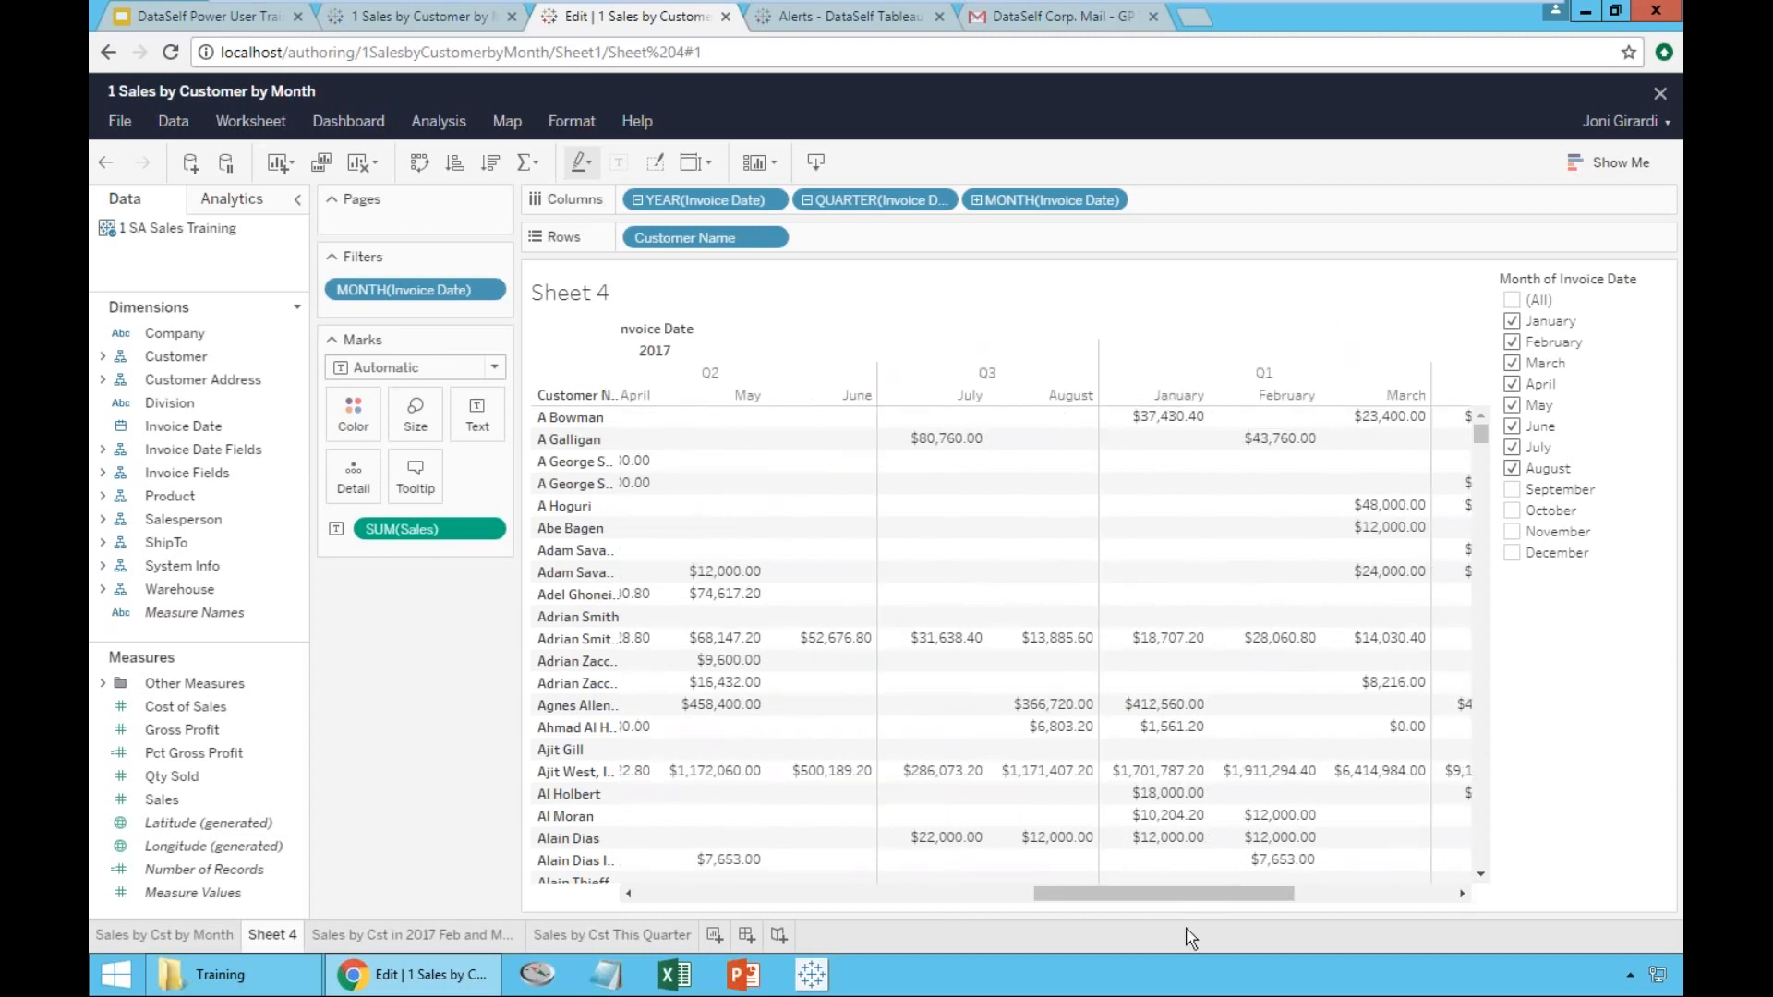
pyautogui.moveTo(1200, 896); pyautogui.dragTo(701, 894)
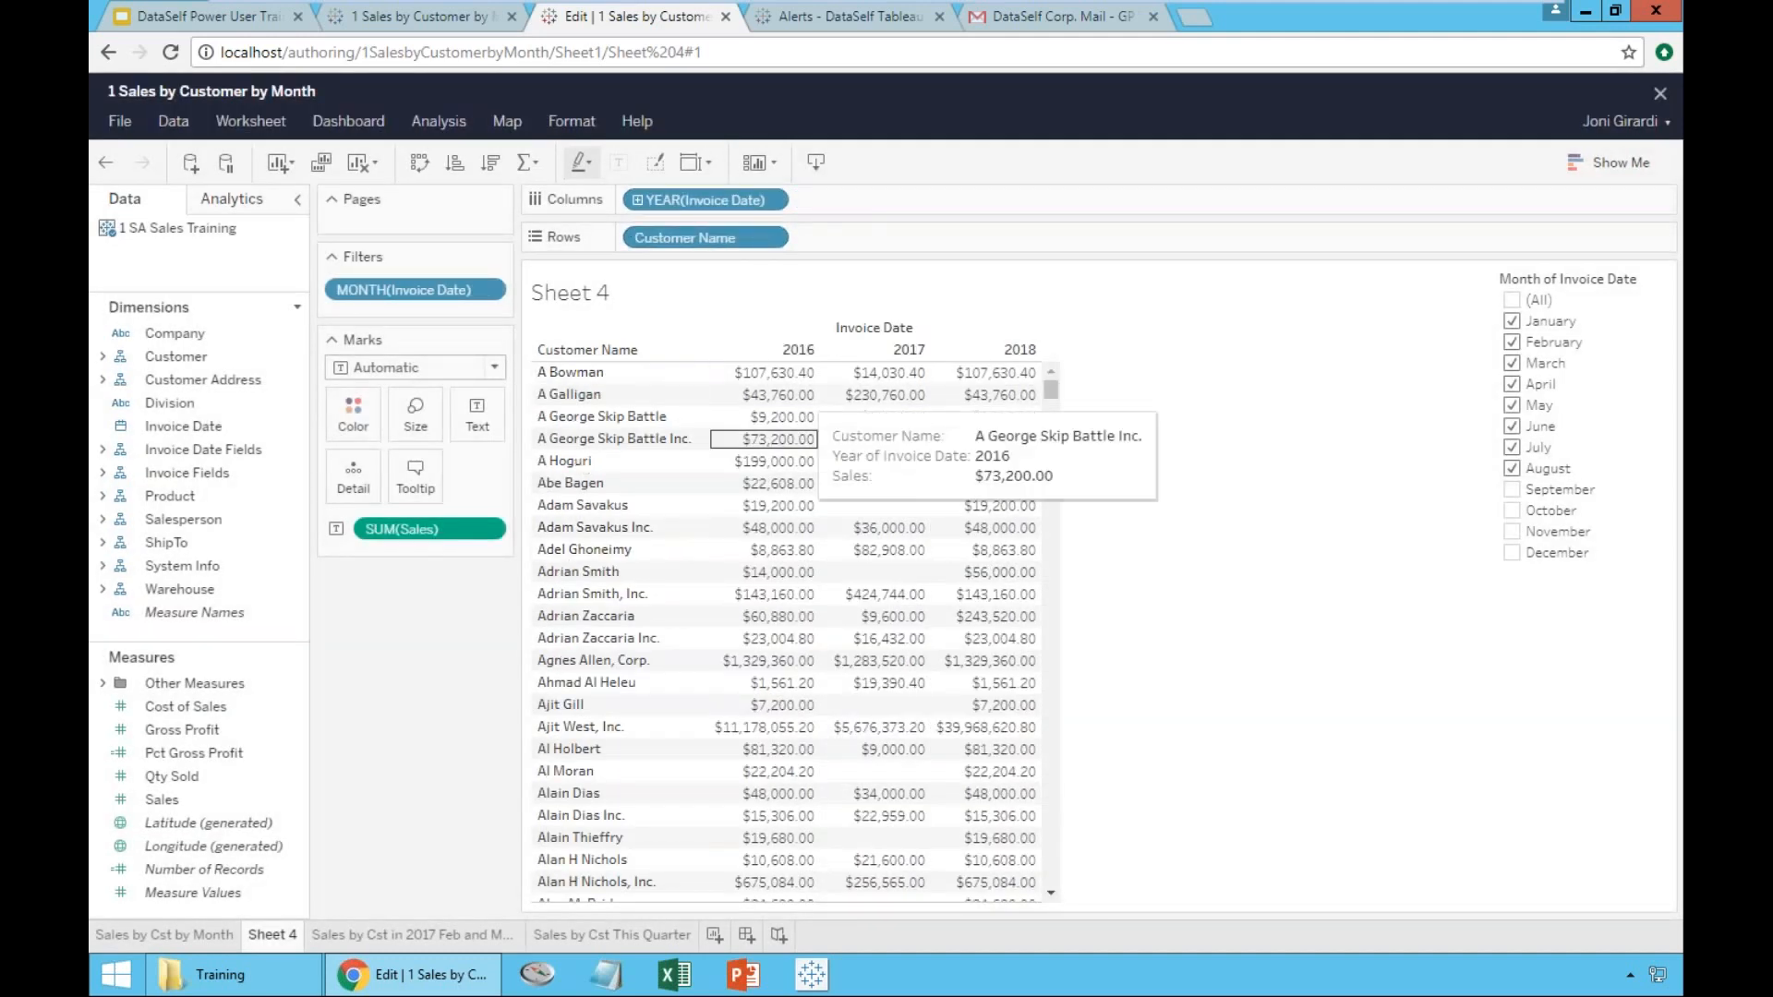
pyautogui.moveTo(793, 505)
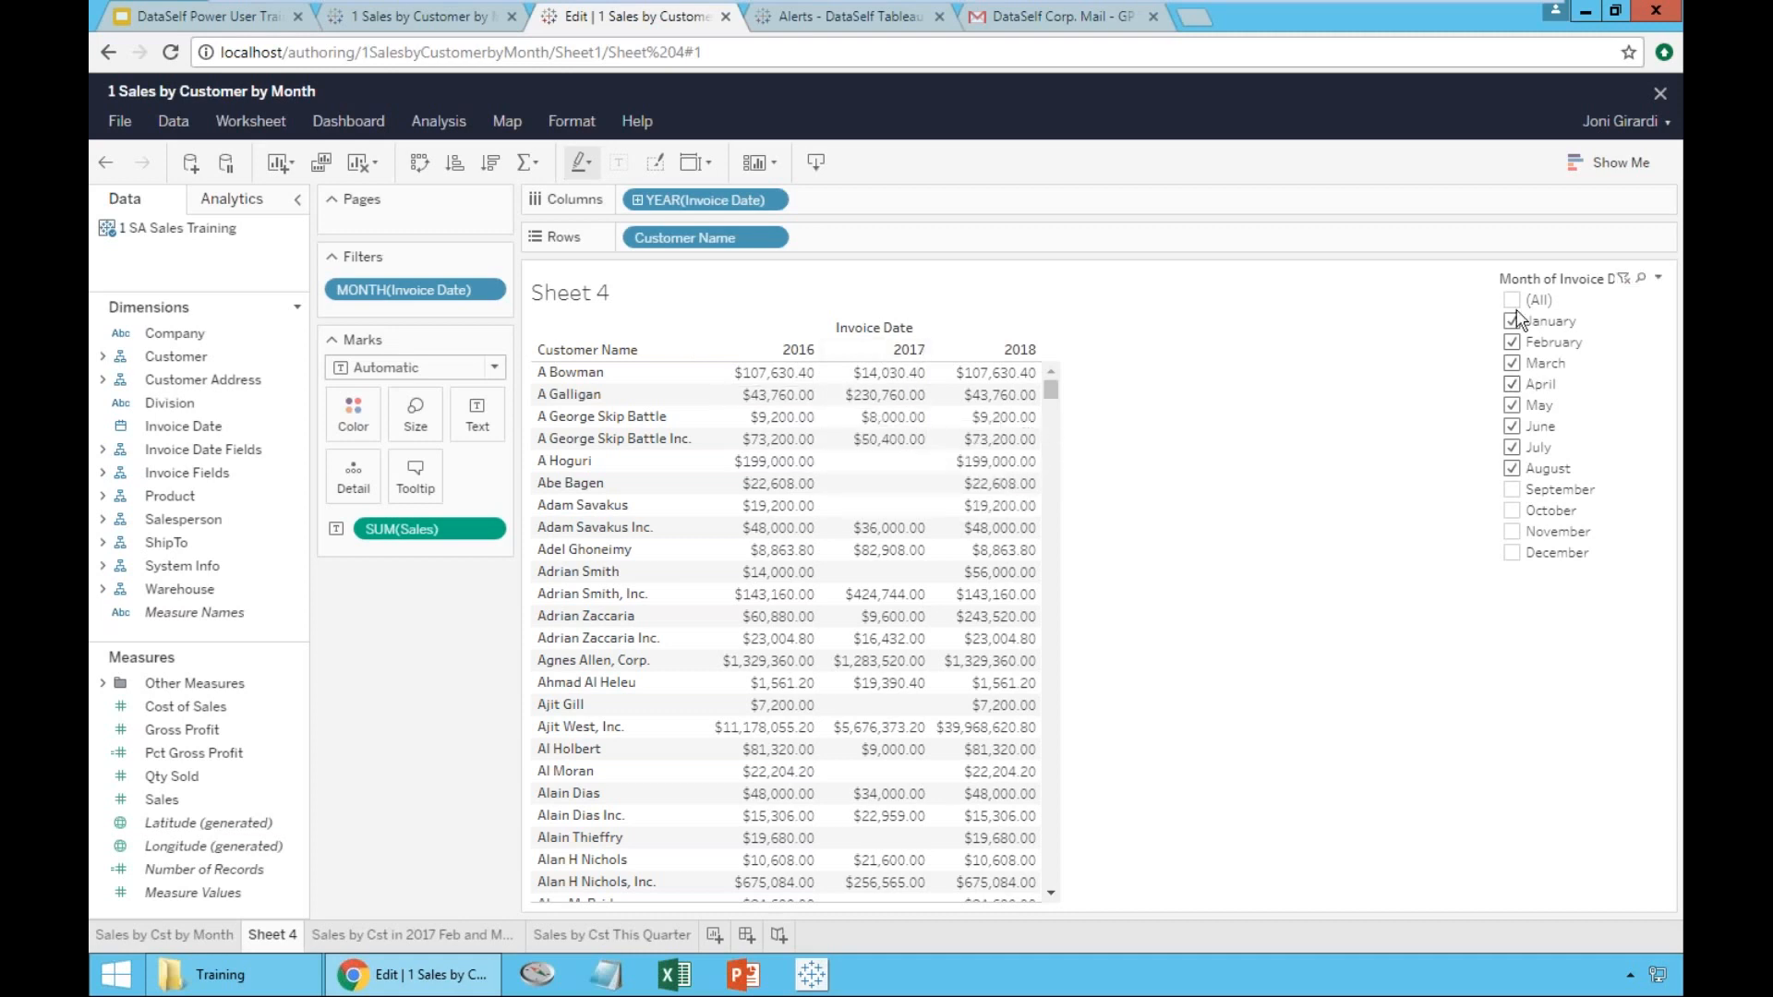
# - Exclude July and August from Sheet 4's month filter, keeping January through June
pyautogui.click(1511, 404)
pyautogui.click(1512, 468)
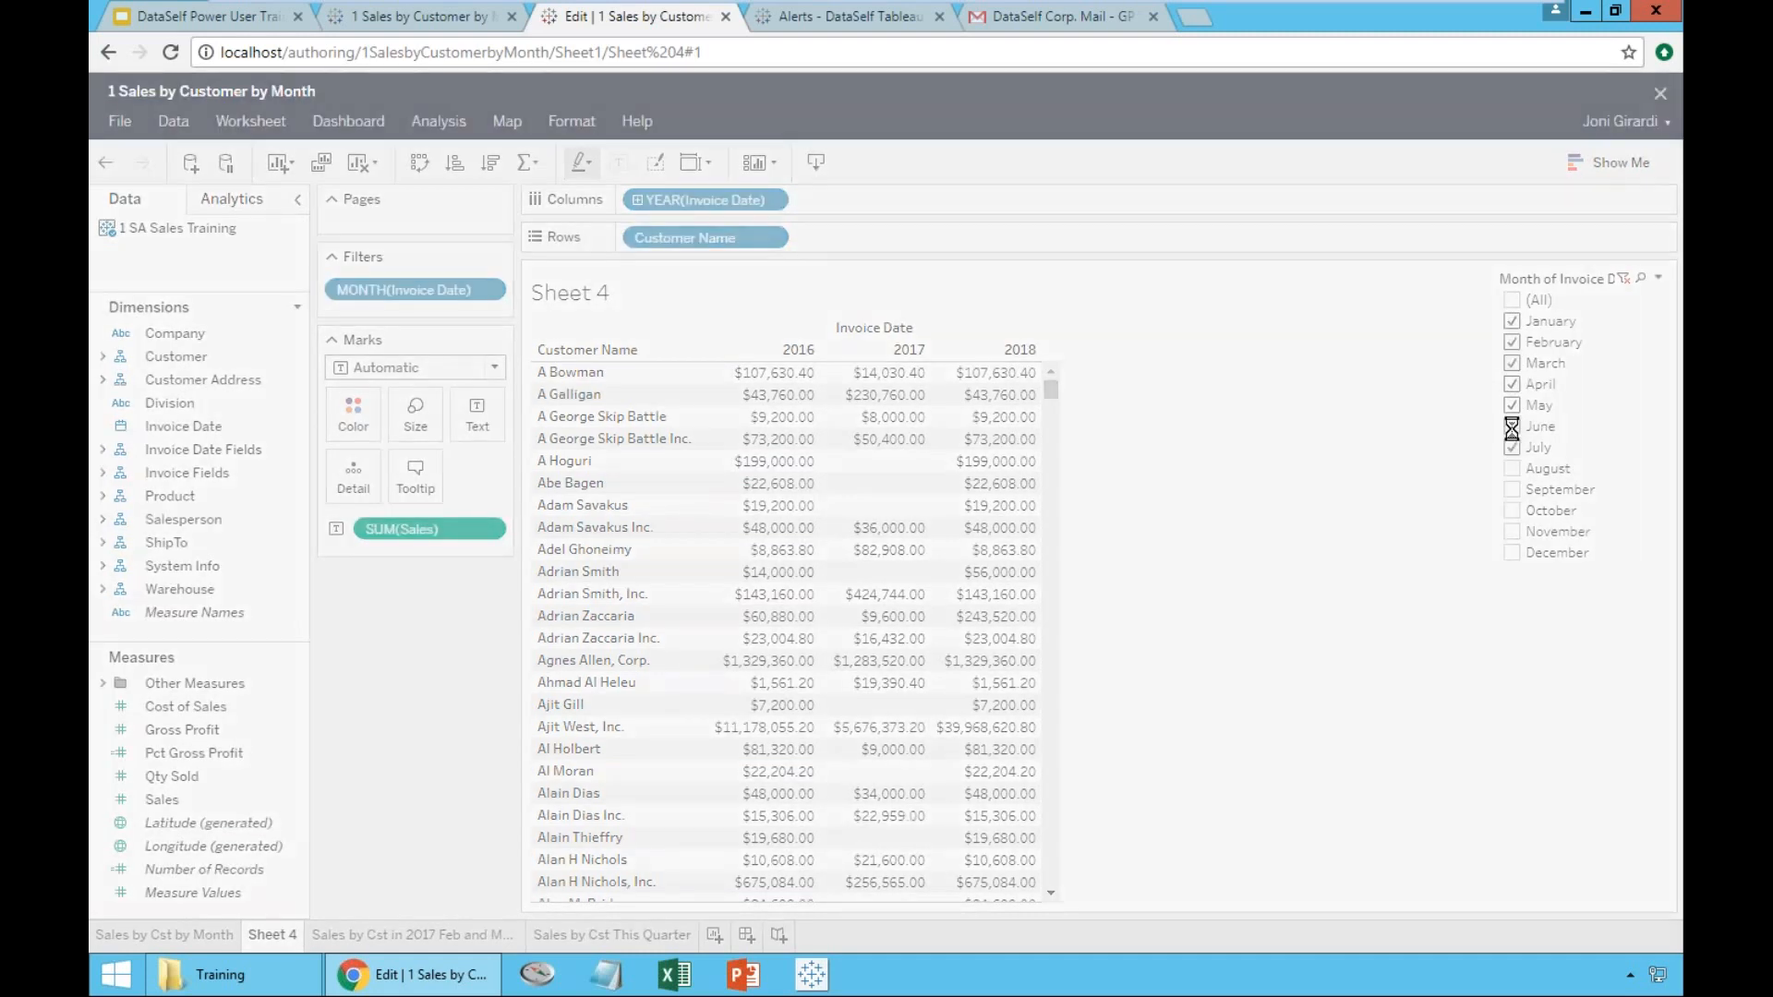
pyautogui.click(1511, 449)
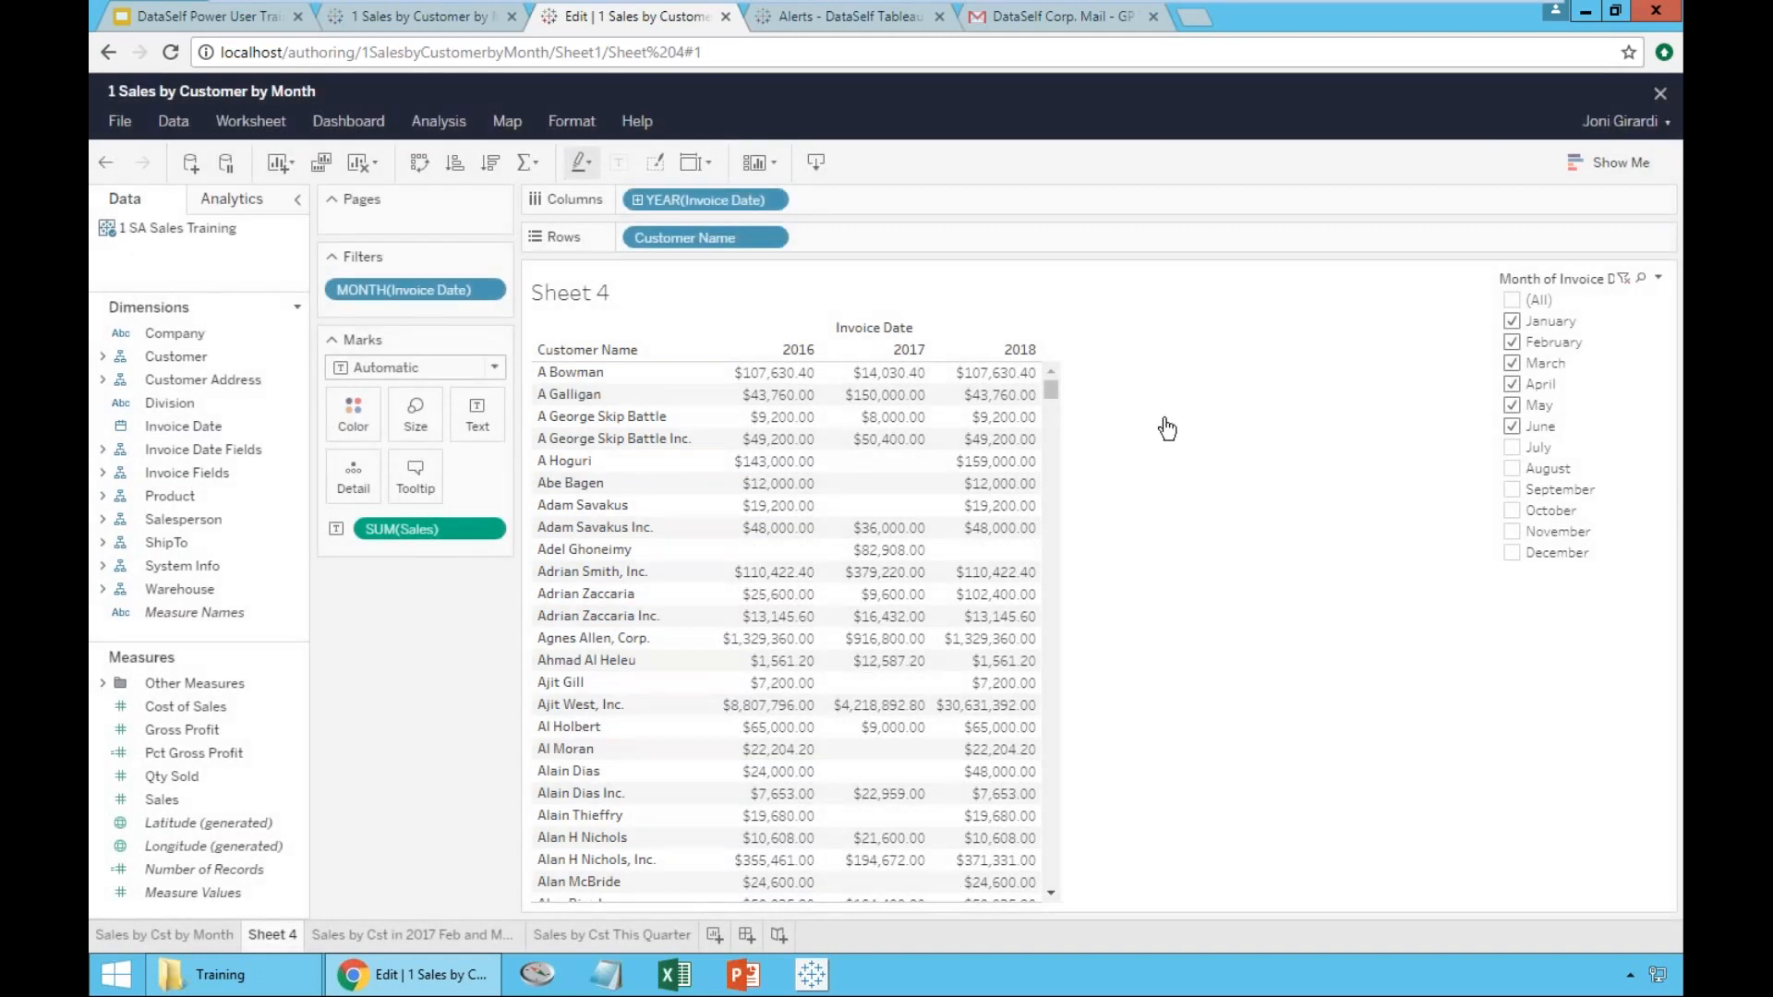
# - Duplicate Sheet 4 and remove the month filter from the copy
pyautogui.rightClick(274, 951)
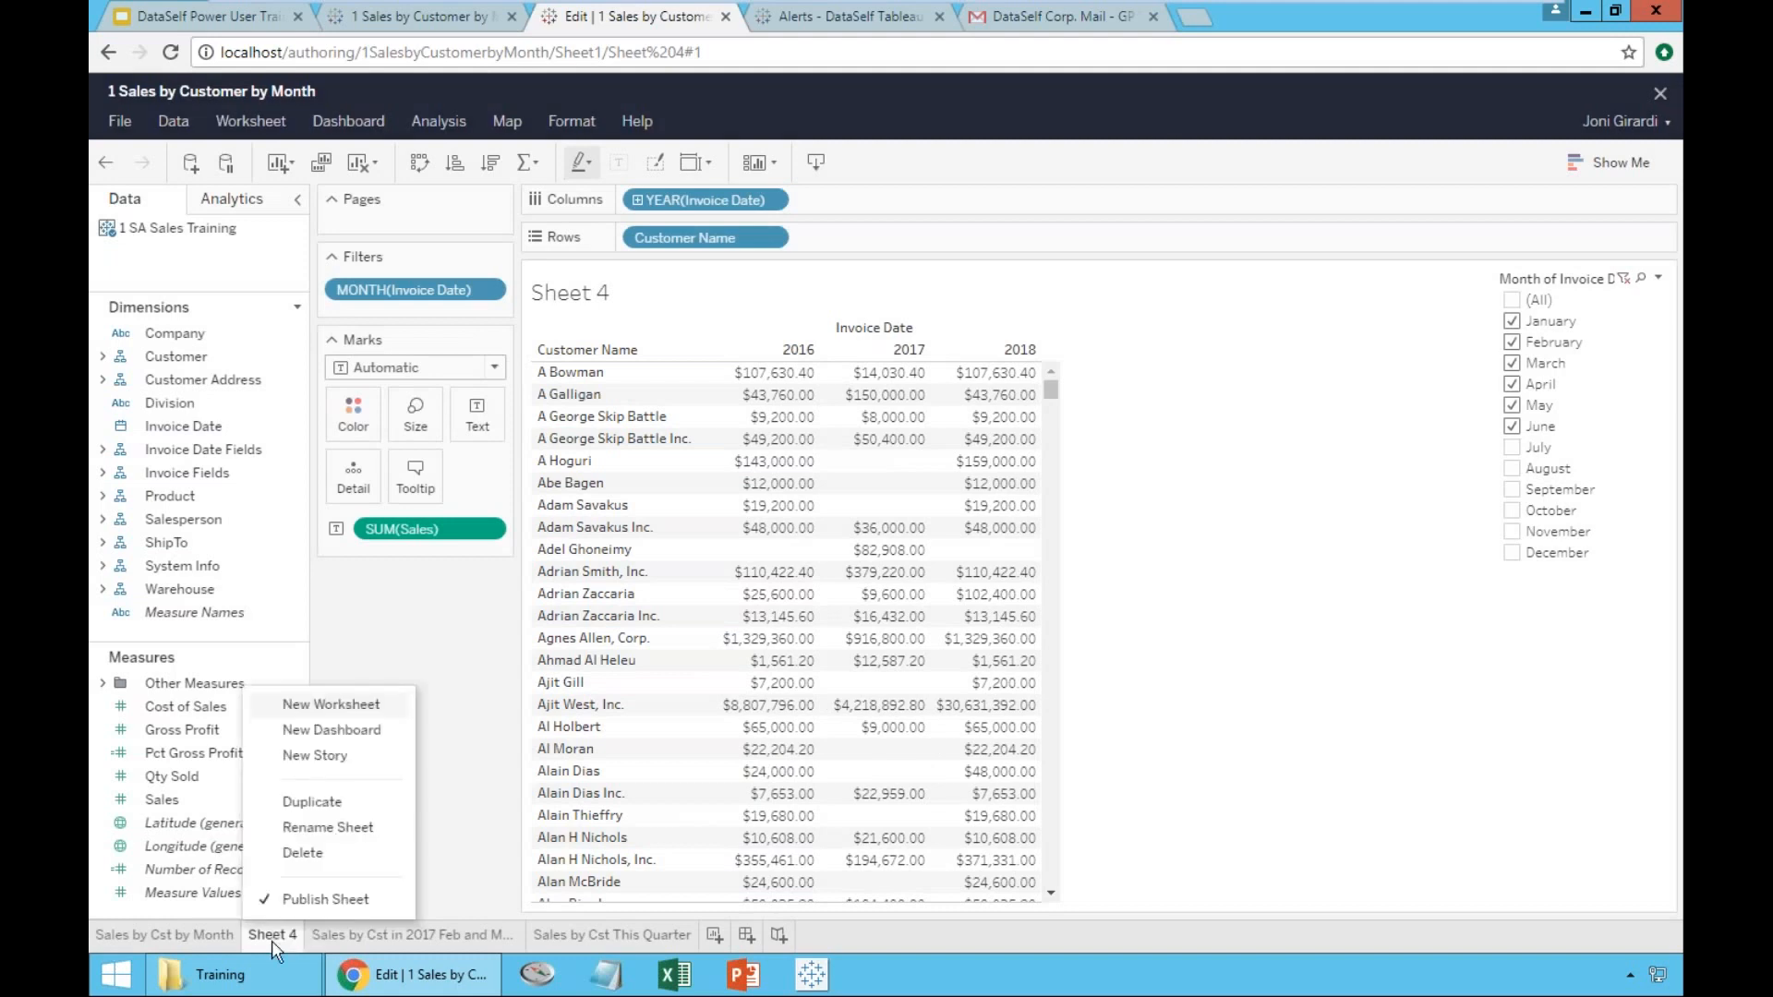
pyautogui.click(312, 801)
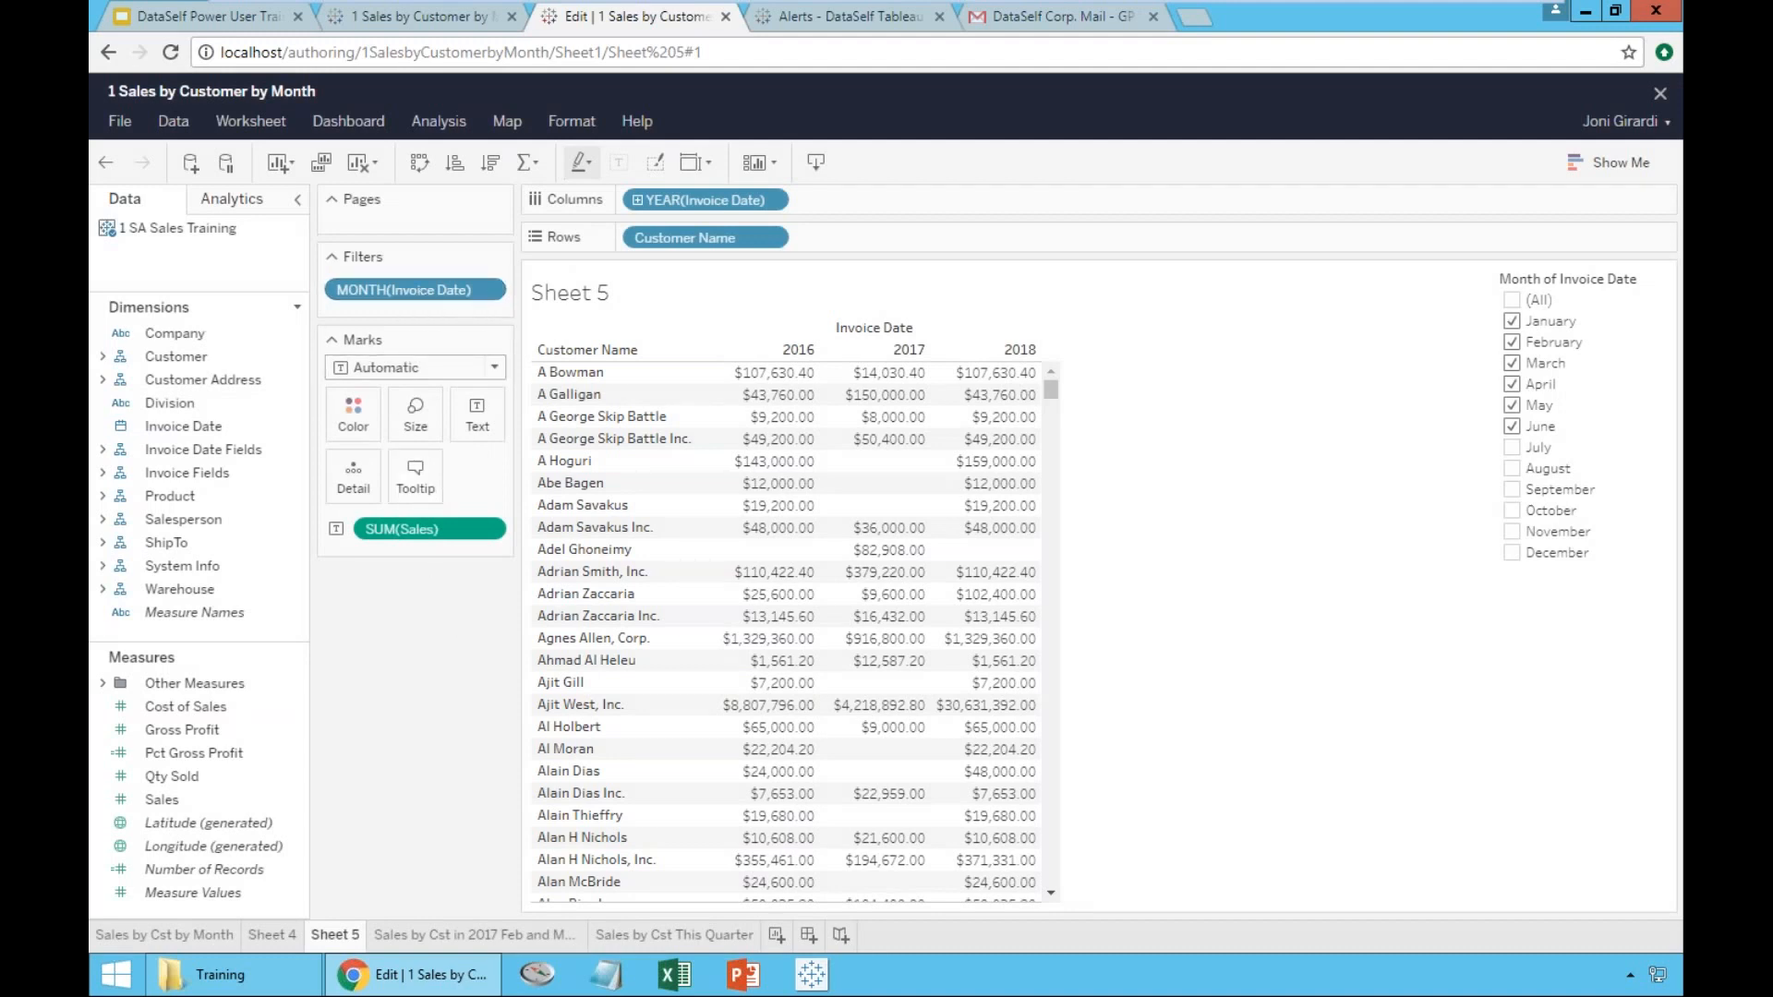
pyautogui.moveTo(404, 294); pyautogui.dragTo(180, 407)
pyautogui.moveTo(198, 293); pyautogui.dragTo(203, 250)
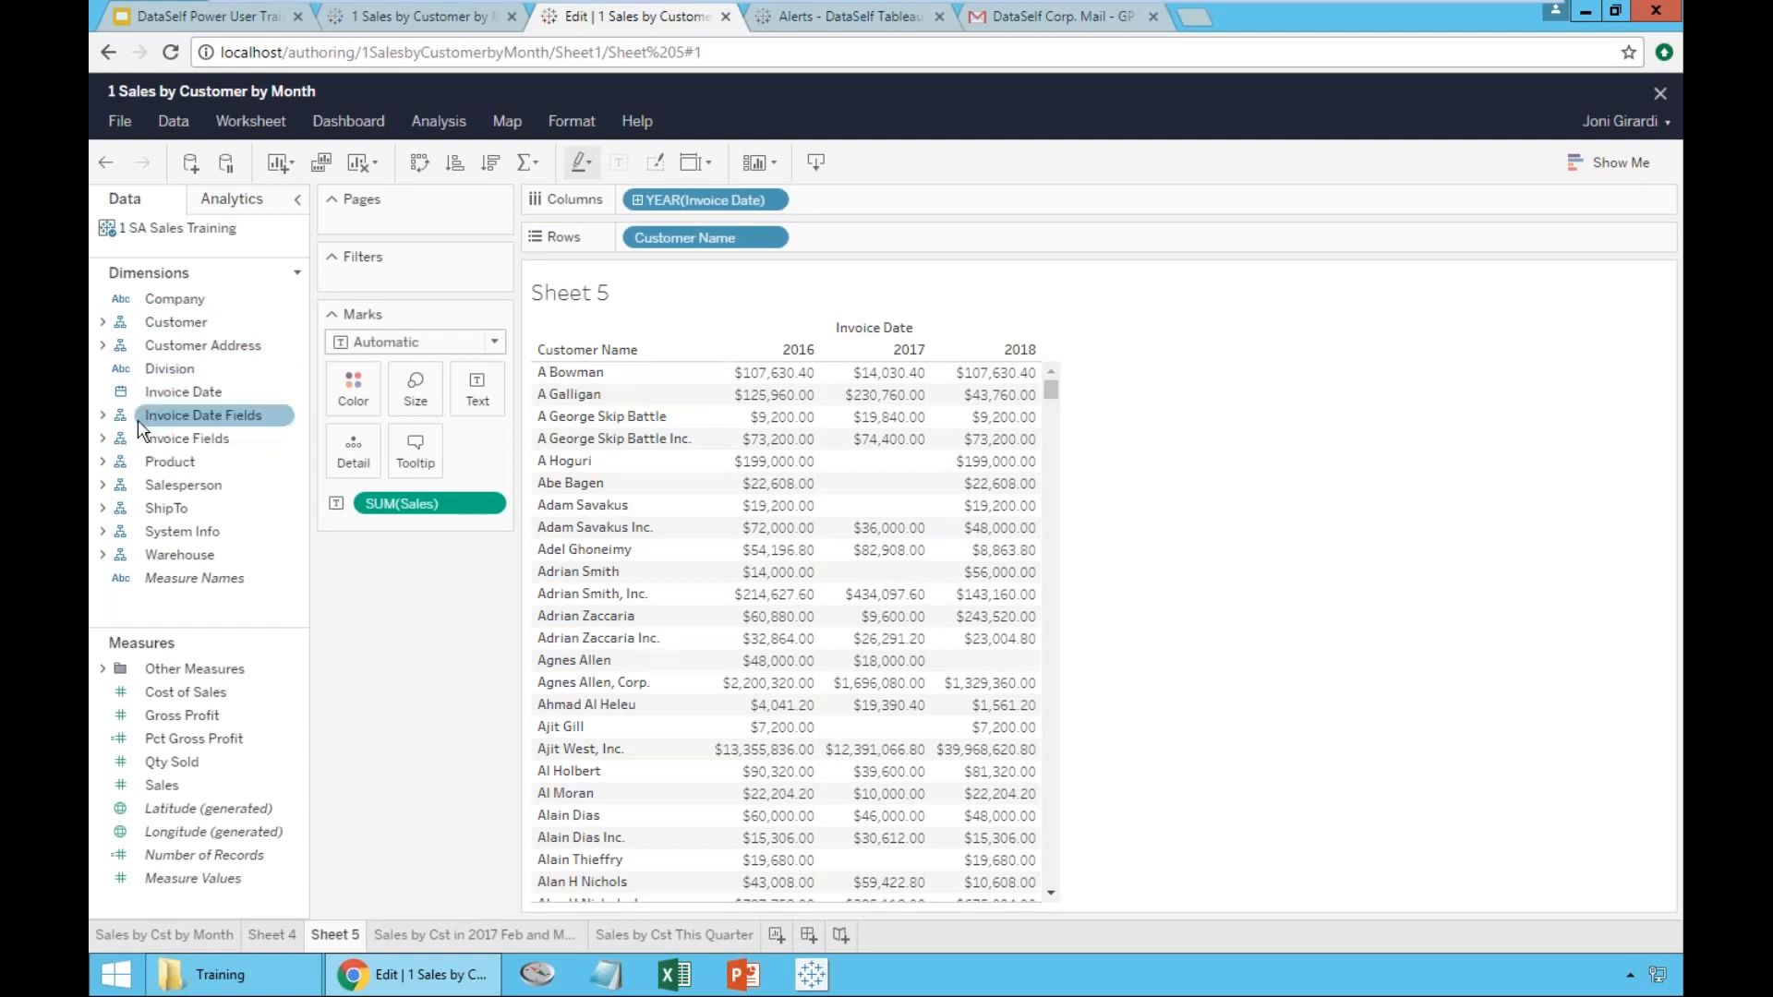
# - Filter Sheet 5 by the Inv YTD field from Invoice Date Fields, keeping only YTD
pyautogui.click(103, 416)
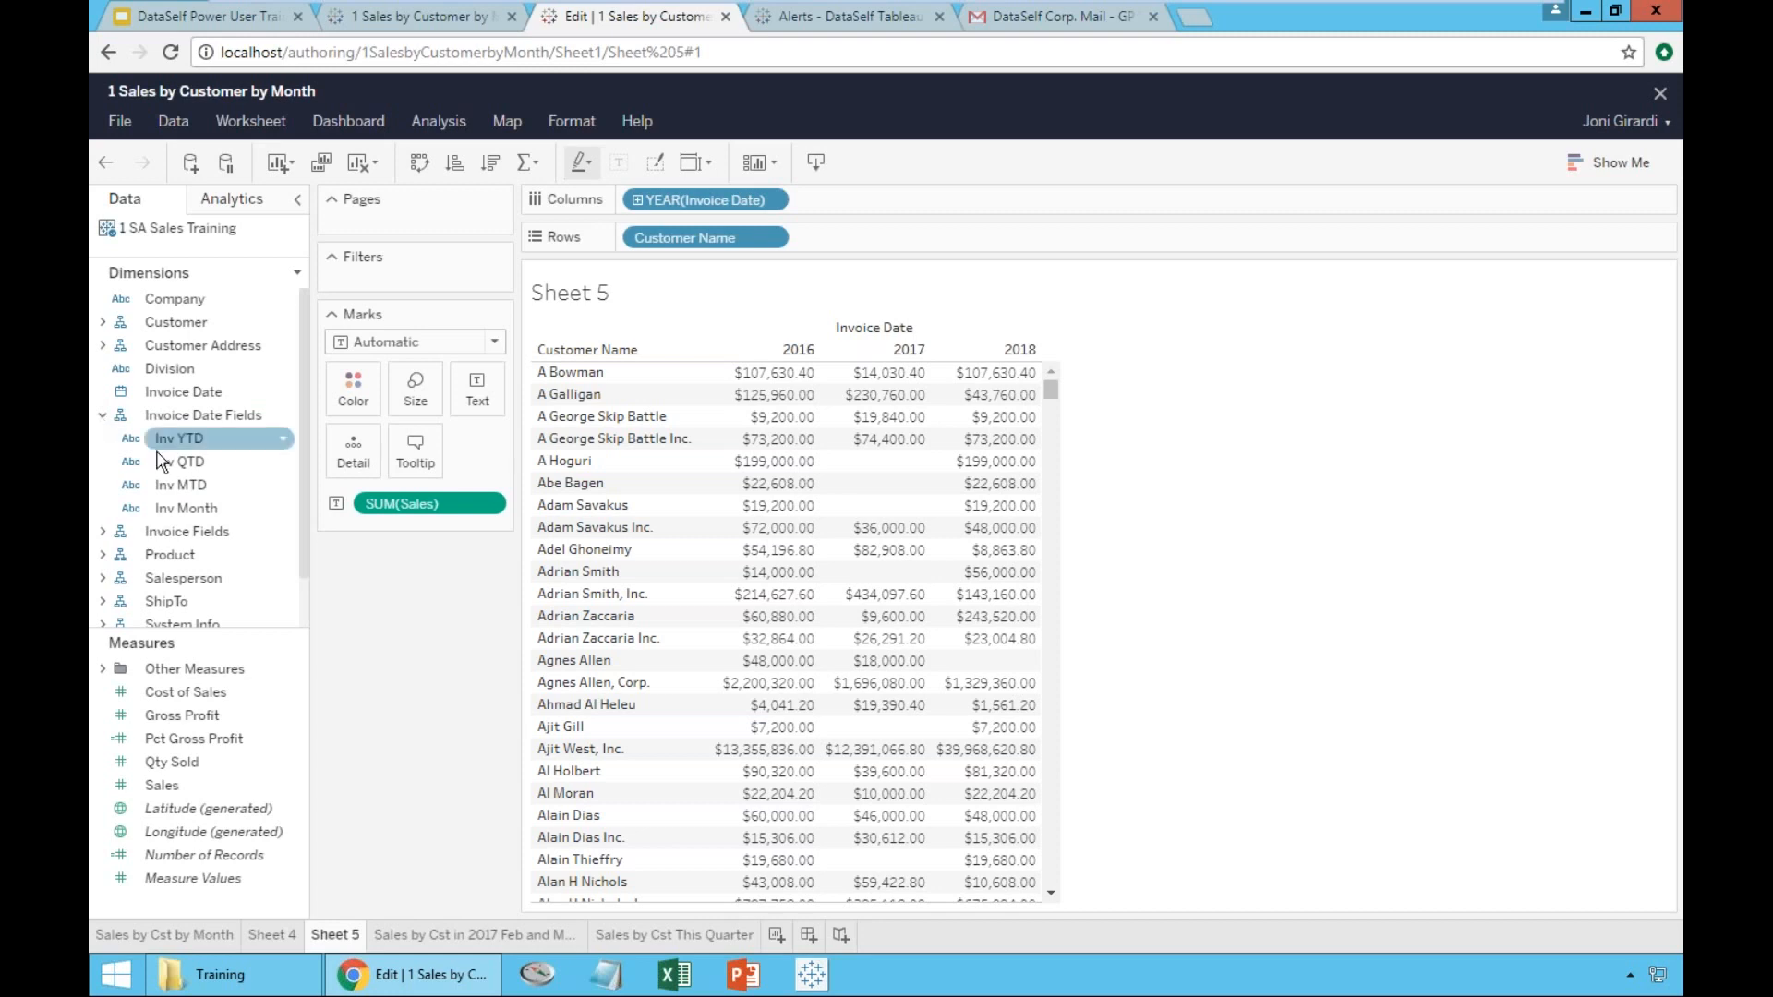
pyautogui.moveTo(185, 450)
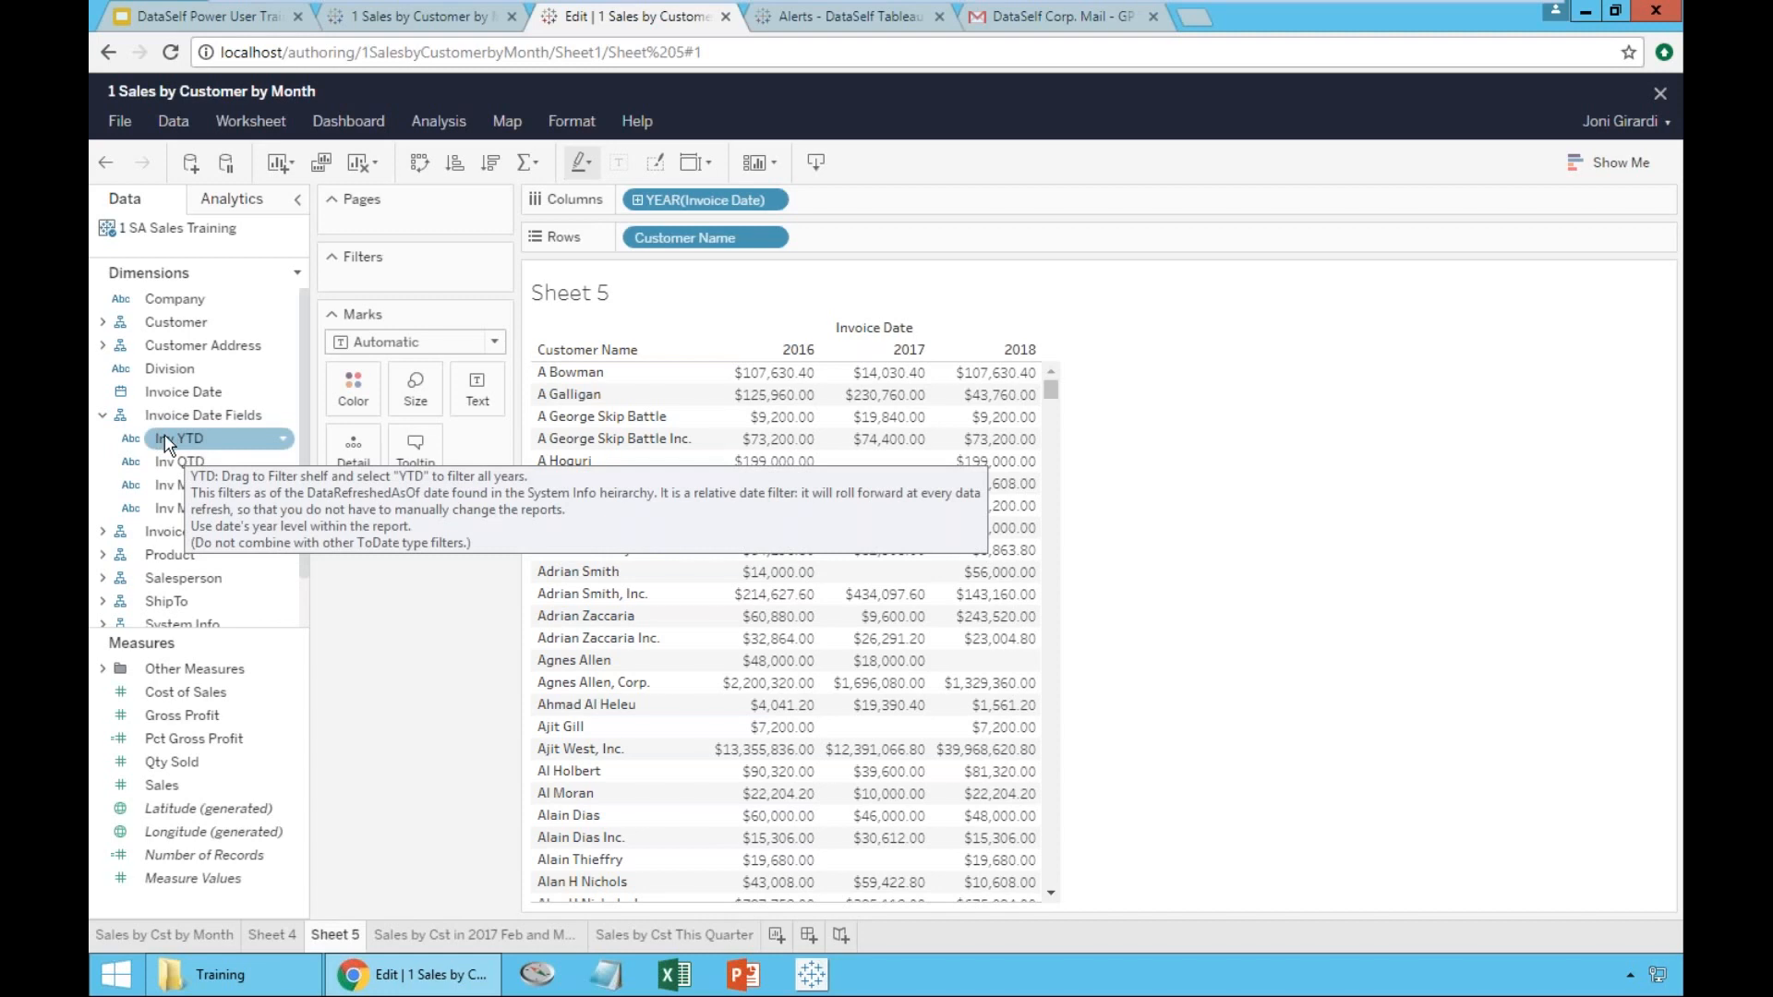
pyautogui.moveTo(170, 434); pyautogui.dragTo(399, 275)
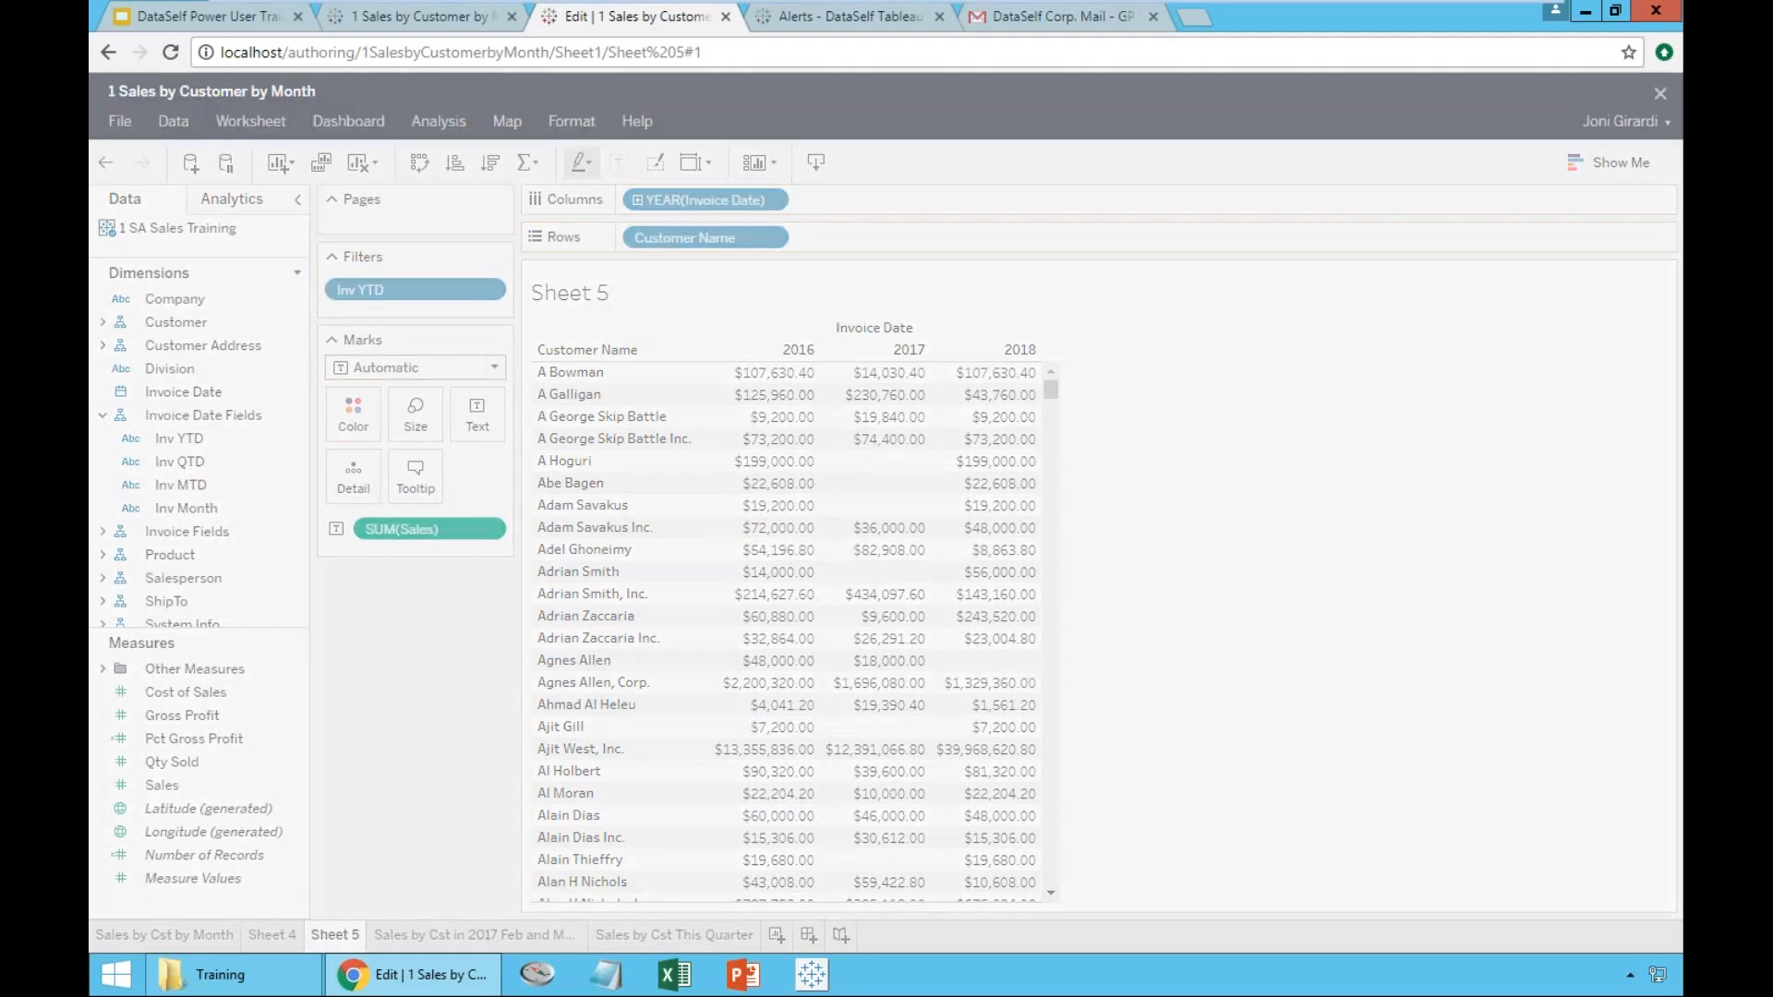
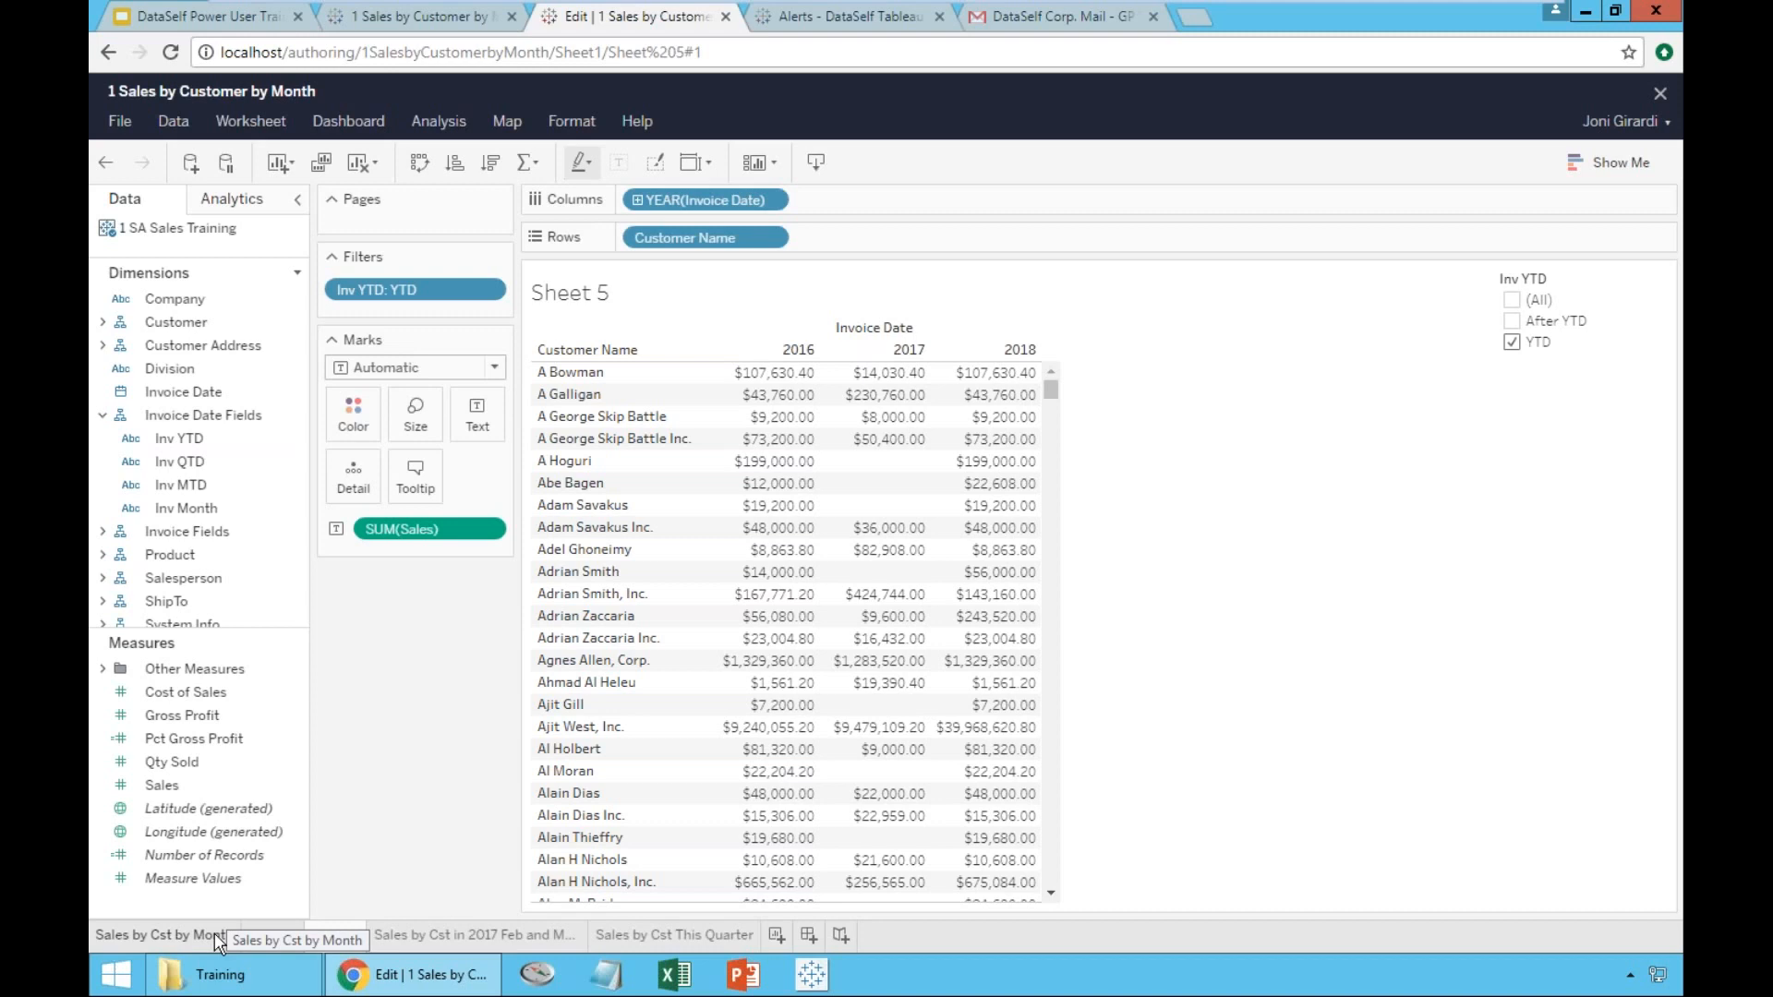
# - Duplicate the Sales by Cst by Month sheet and filter the copy to Salesperson ID 00-BC
pyautogui.rightClick(184, 936)
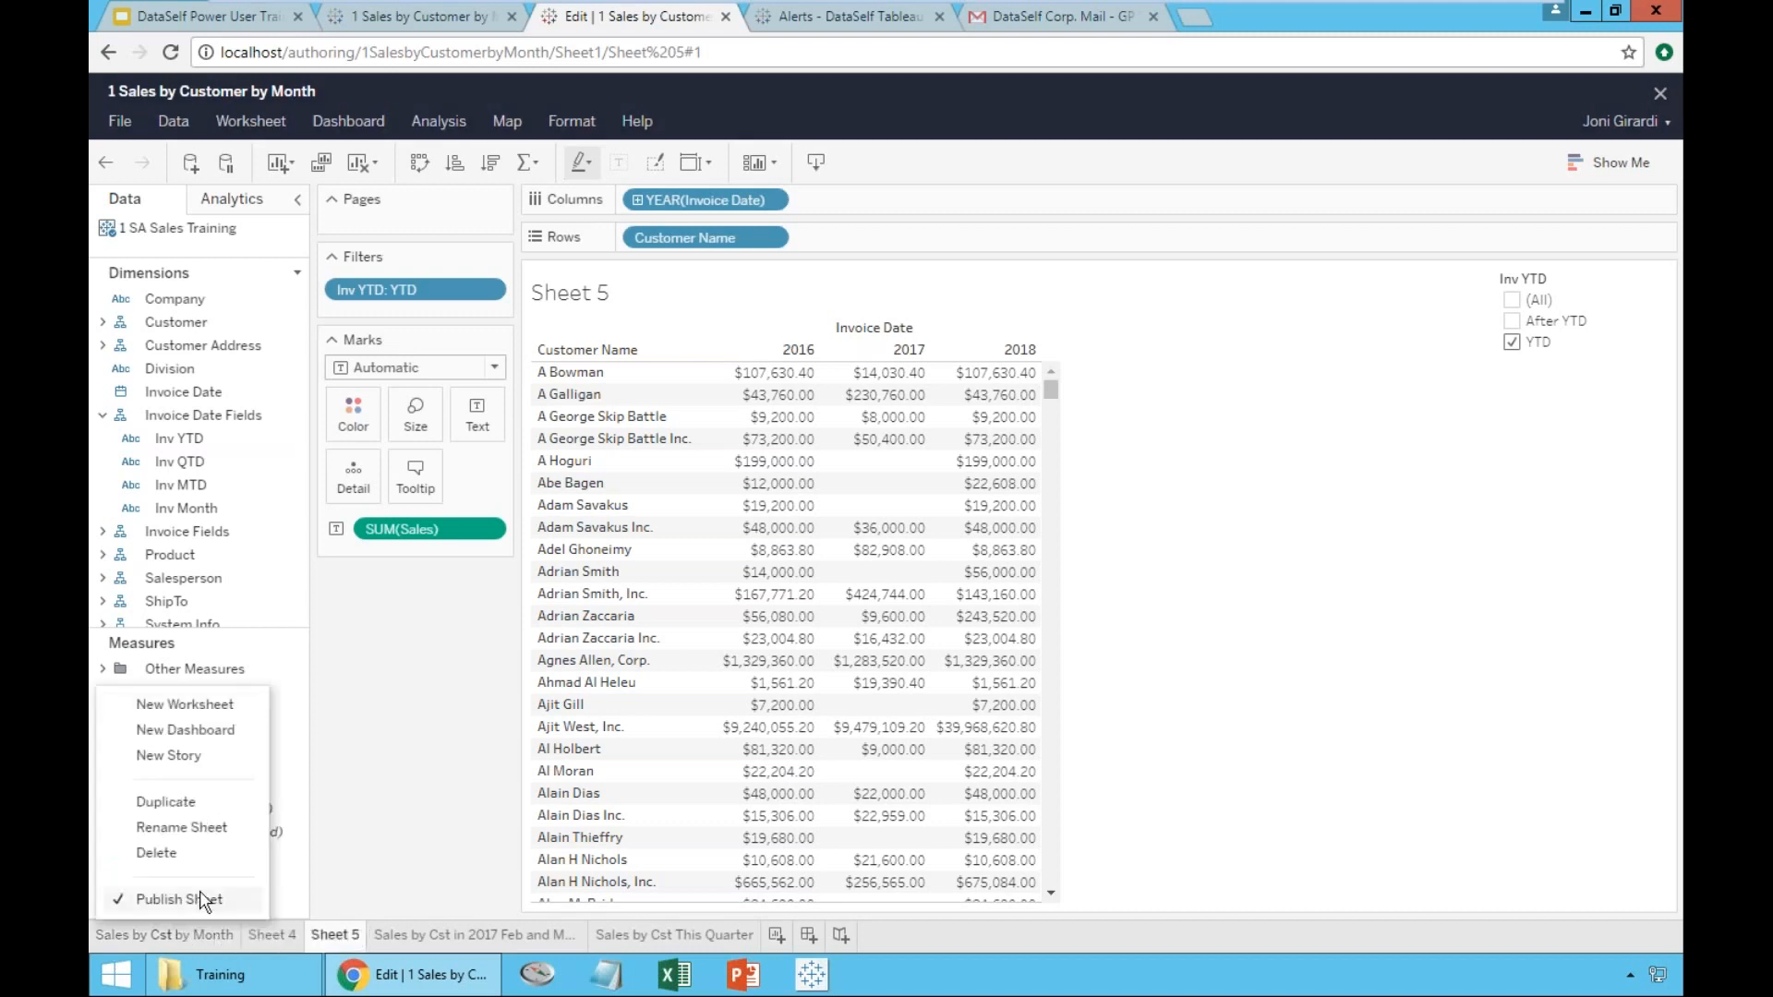
pyautogui.click(167, 801)
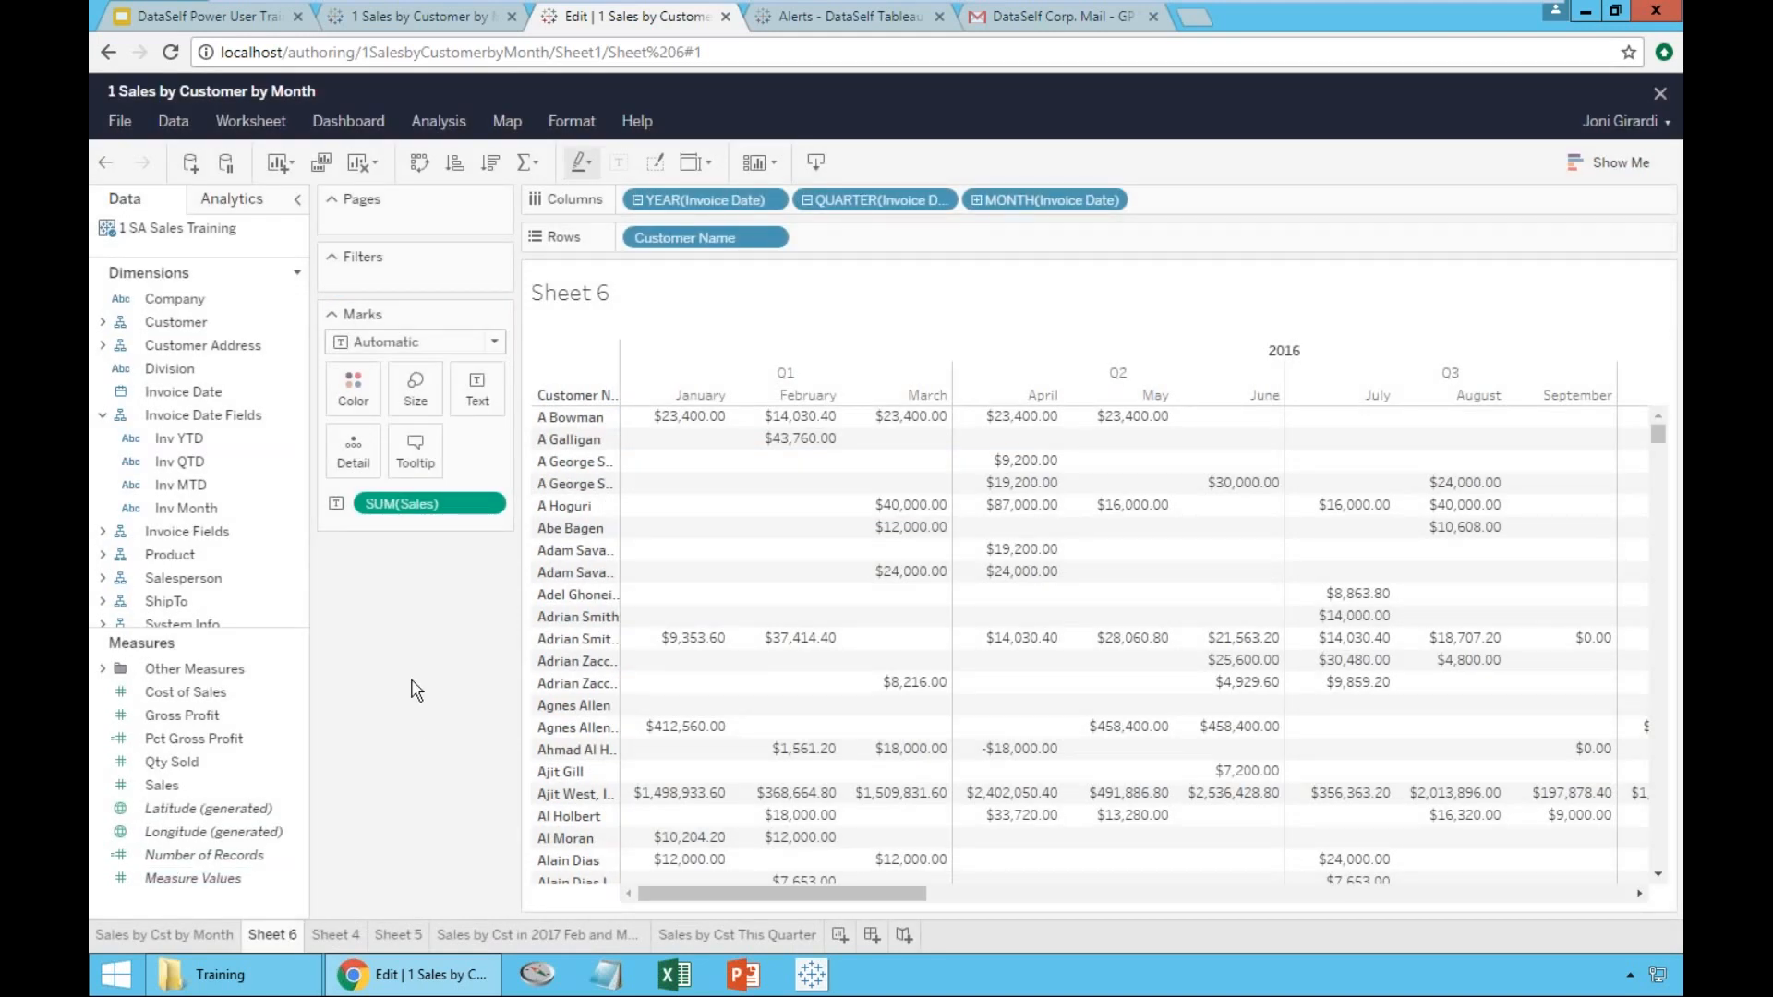
pyautogui.click(103, 578)
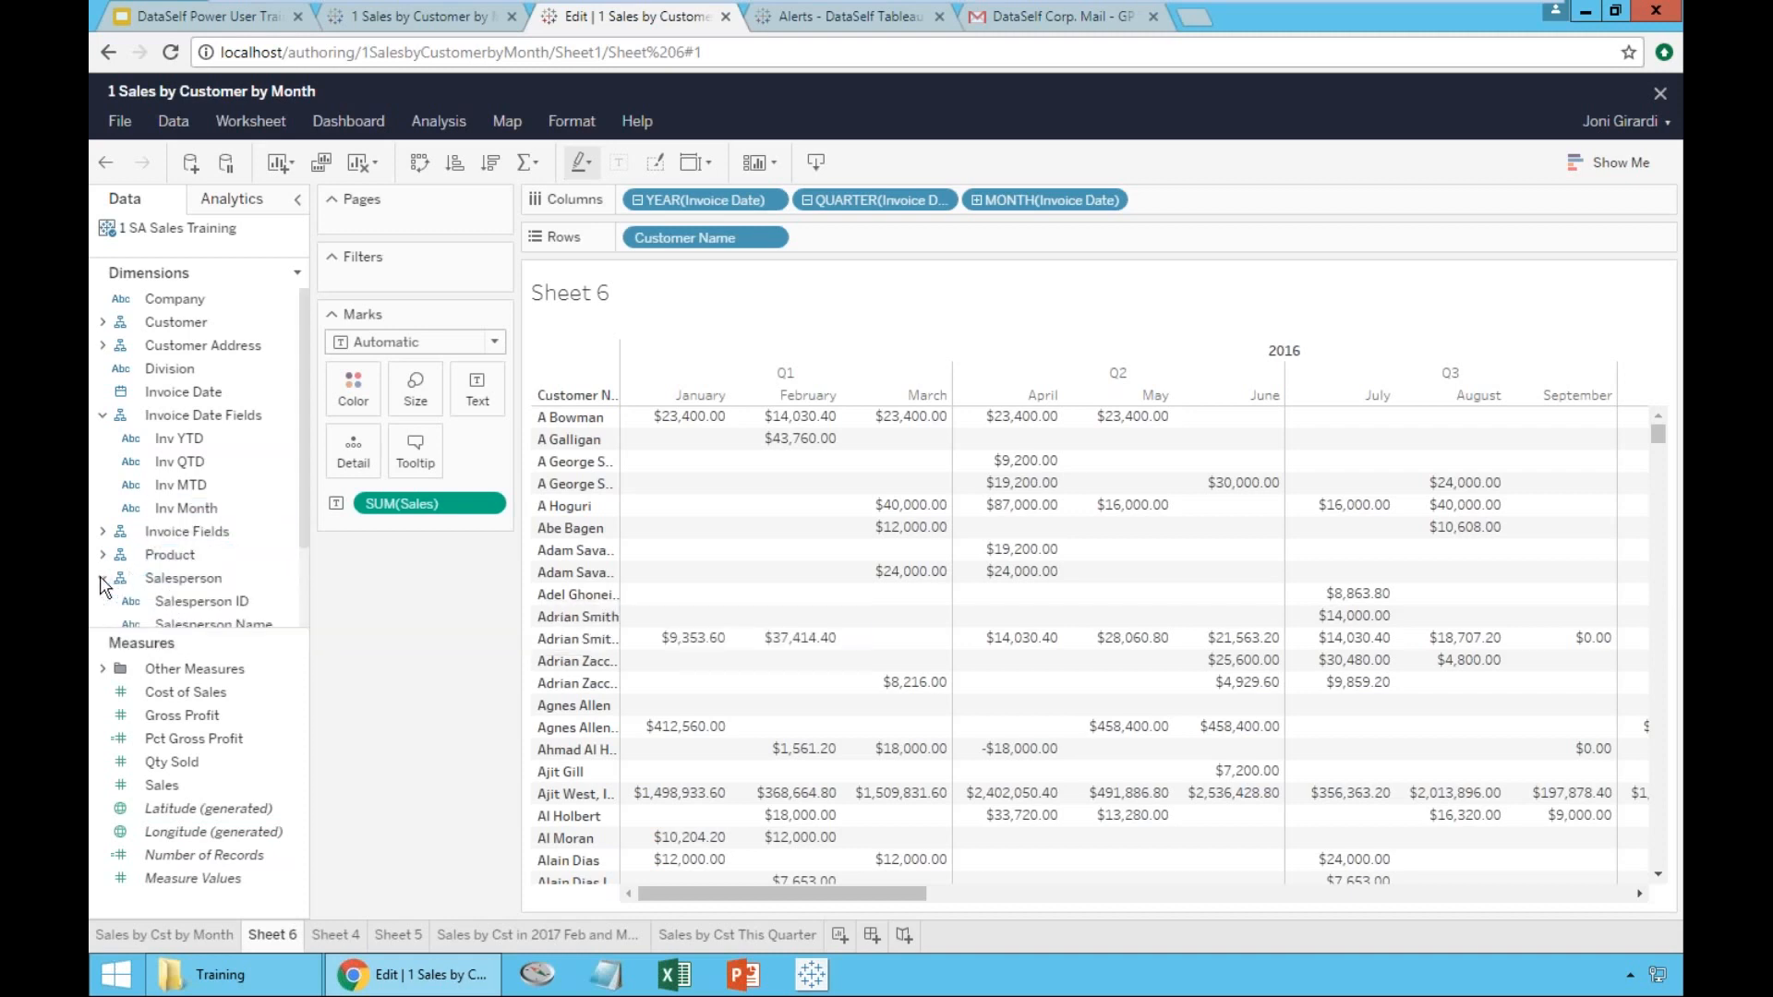
pyautogui.click(174, 603)
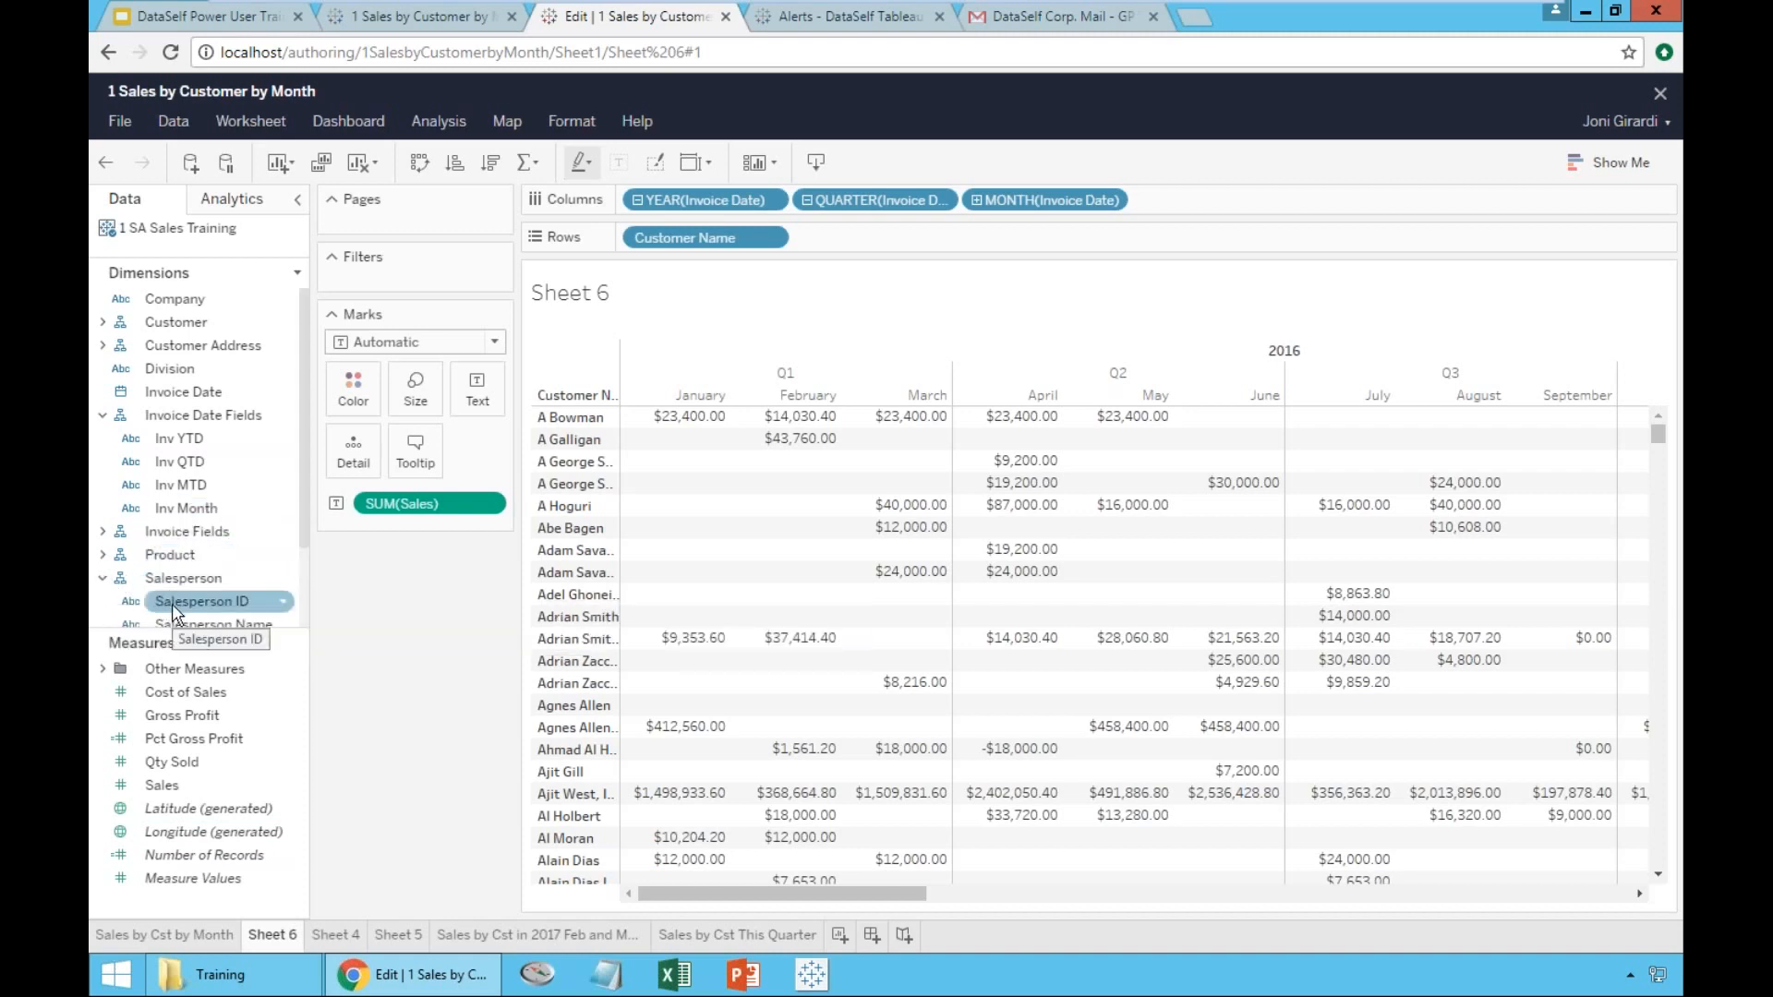
pyautogui.moveTo(174, 609); pyautogui.dragTo(416, 286)
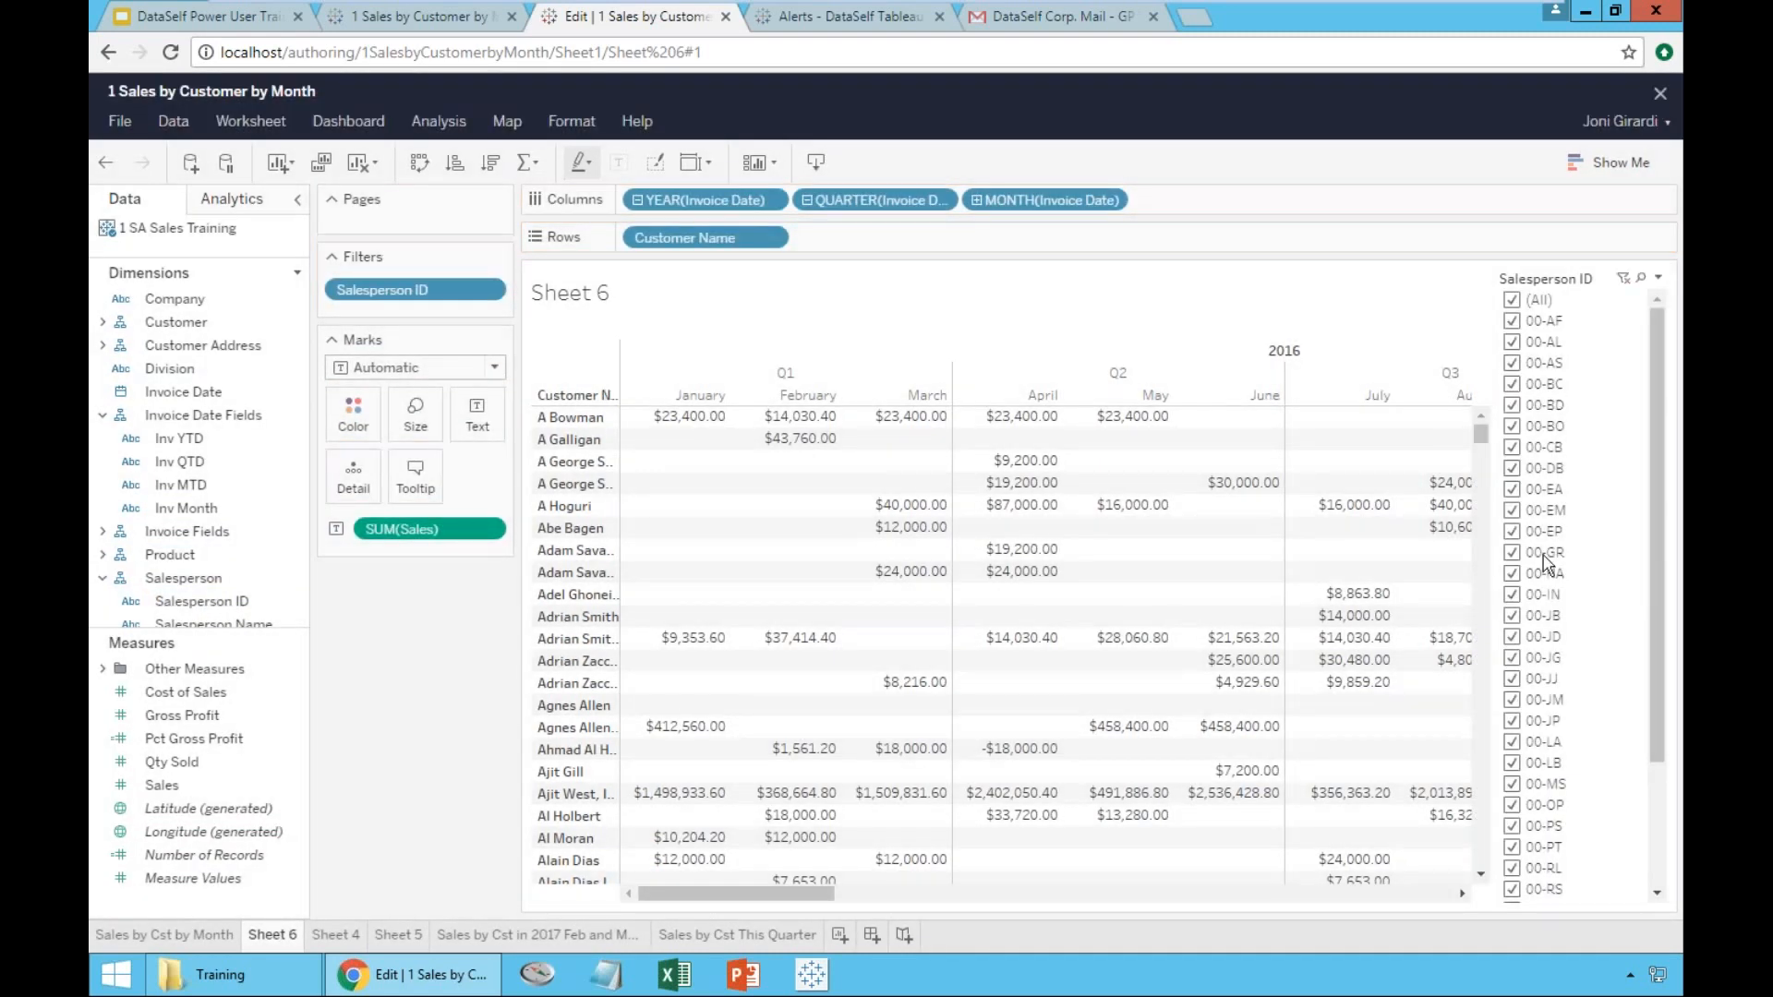
pyautogui.click(1511, 300)
pyautogui.click(1511, 384)
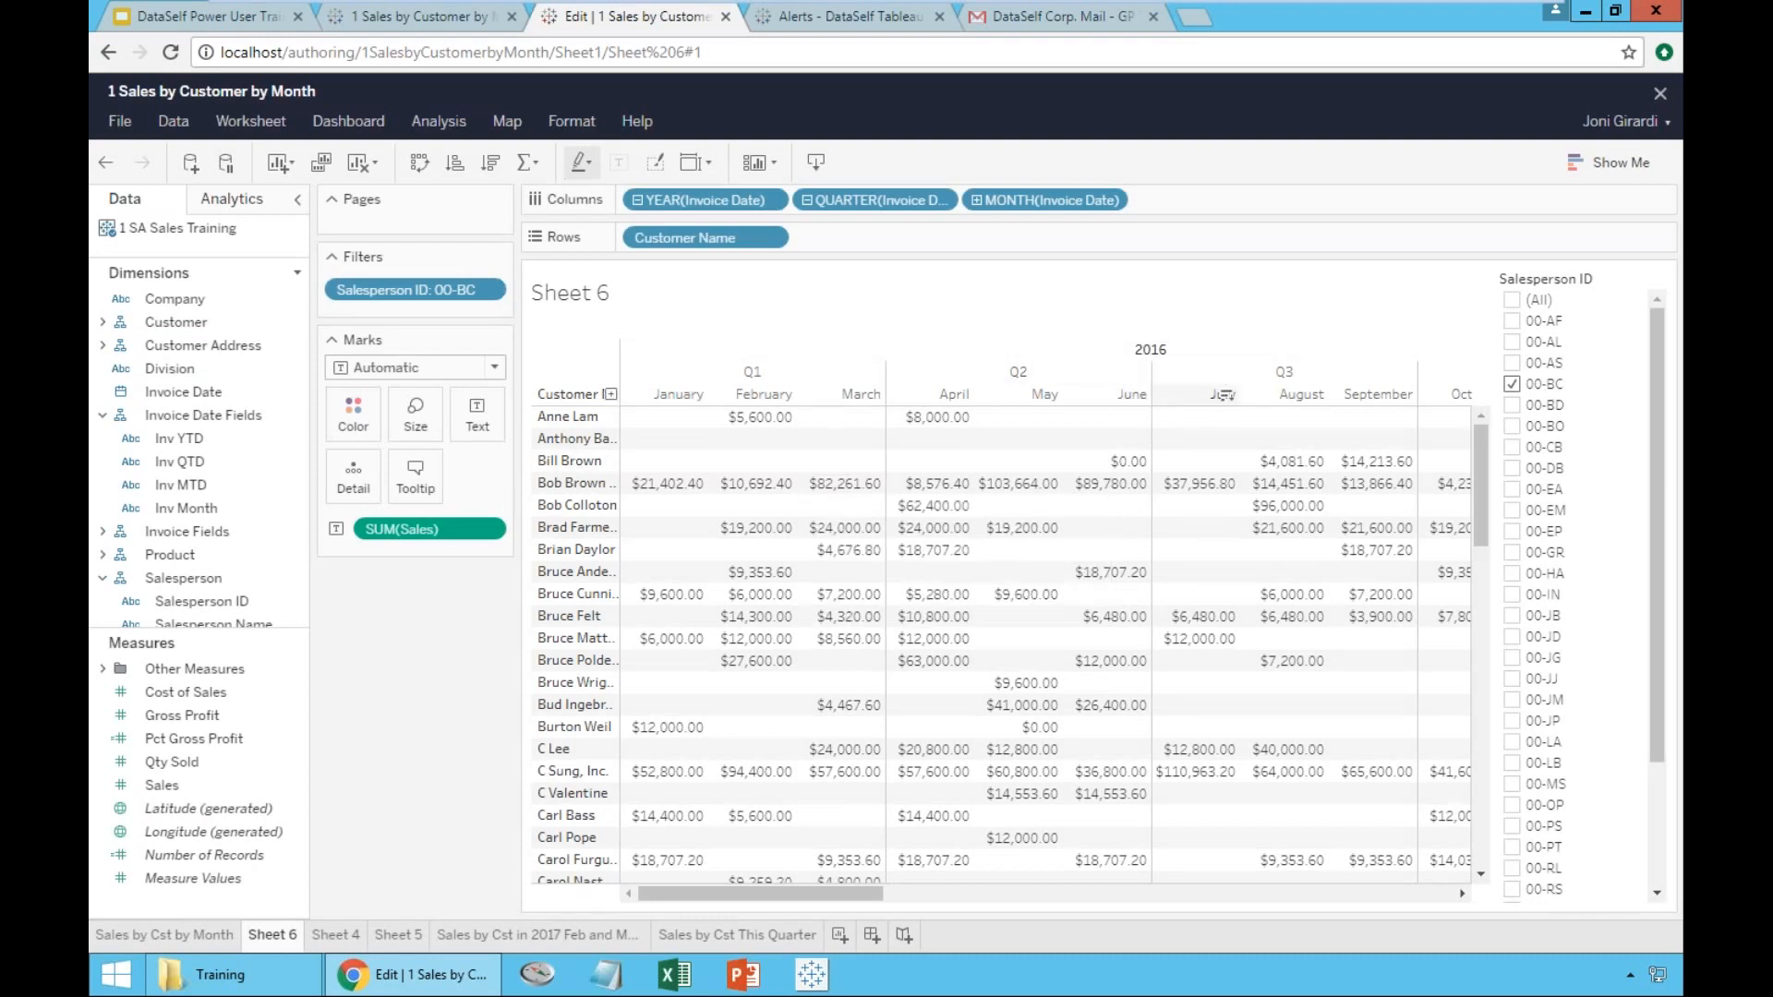
pyautogui.click(103, 578)
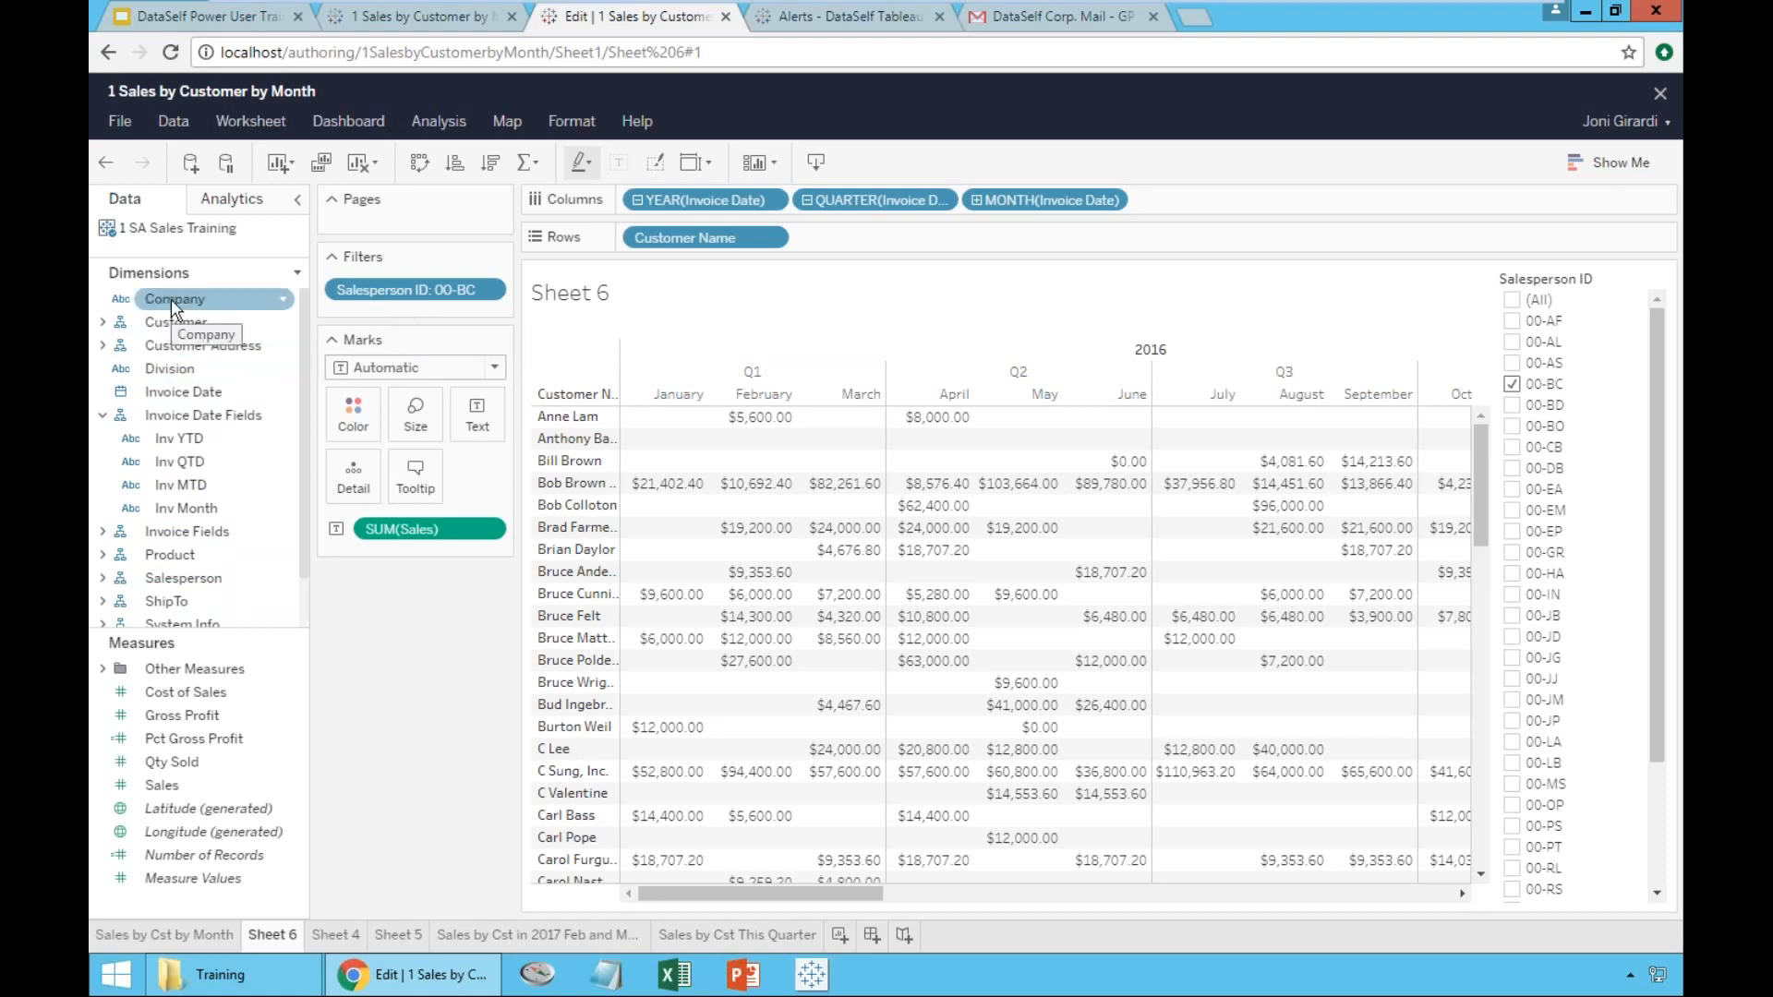
# - Add a Company filter to Sheet 6 and exclude 3P Westcoast Corp and ABC Basics Corp
pyautogui.moveTo(170, 299); pyautogui.dragTo(380, 312)
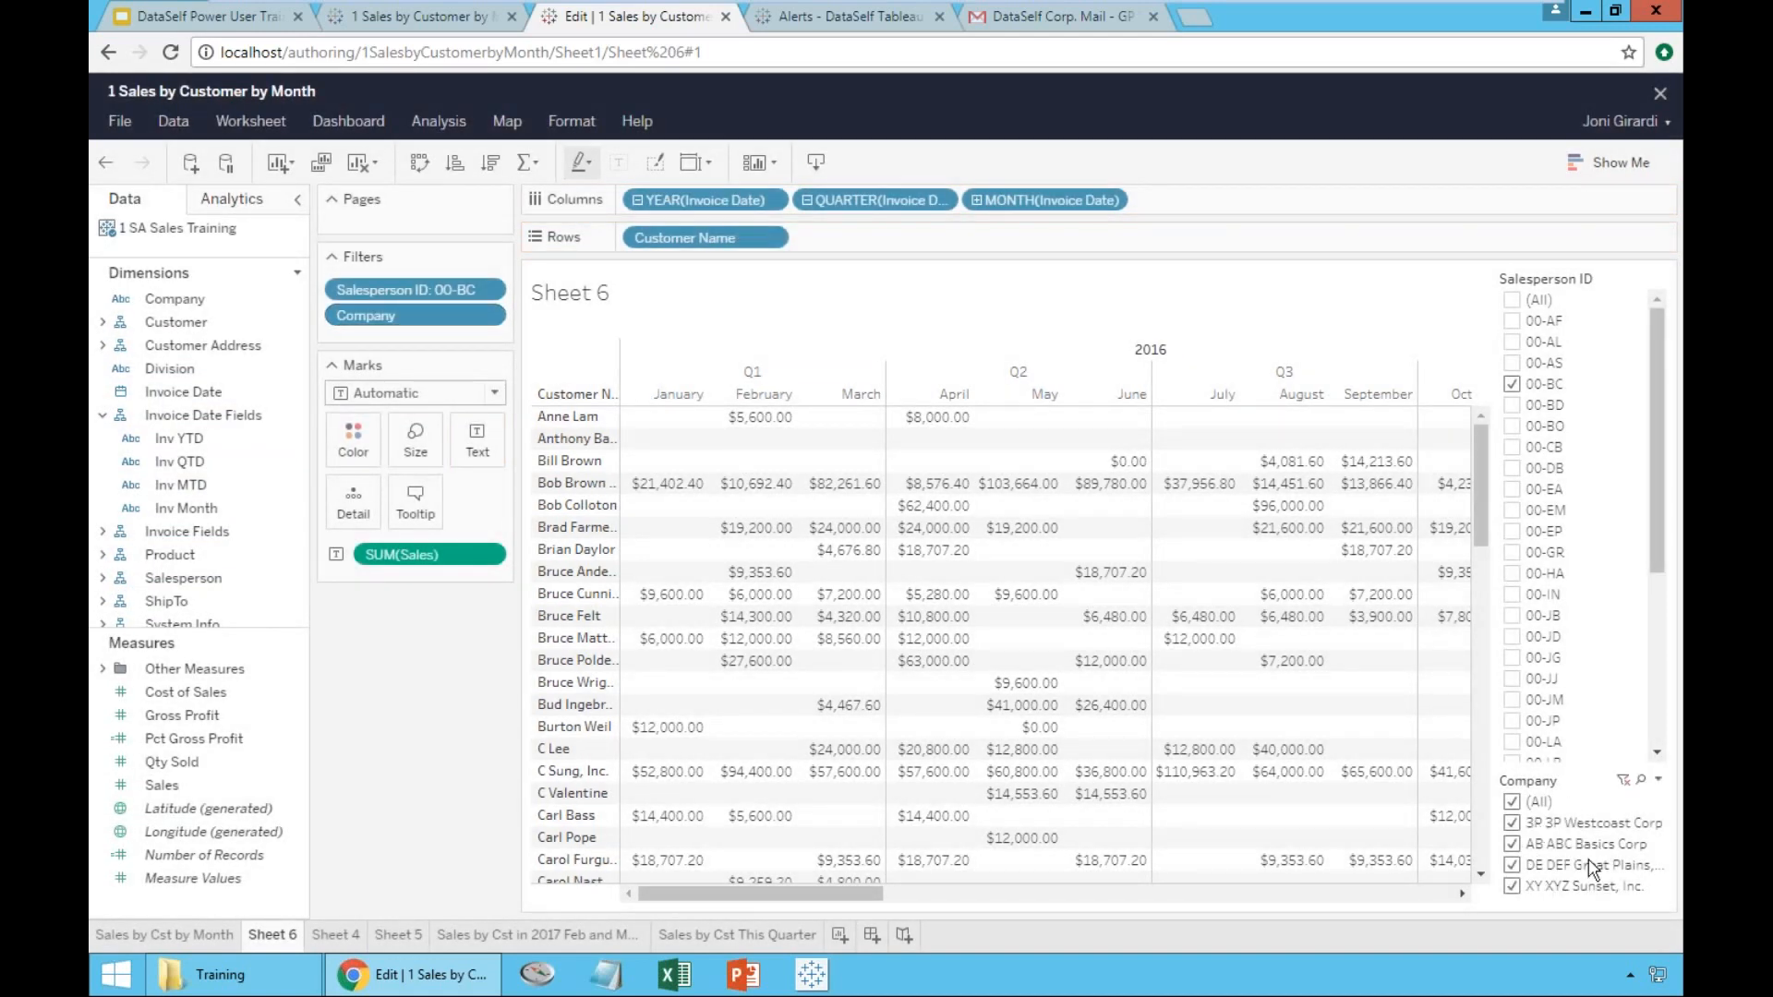
pyautogui.click(1512, 843)
pyautogui.click(1511, 822)
pyautogui.click(1512, 886)
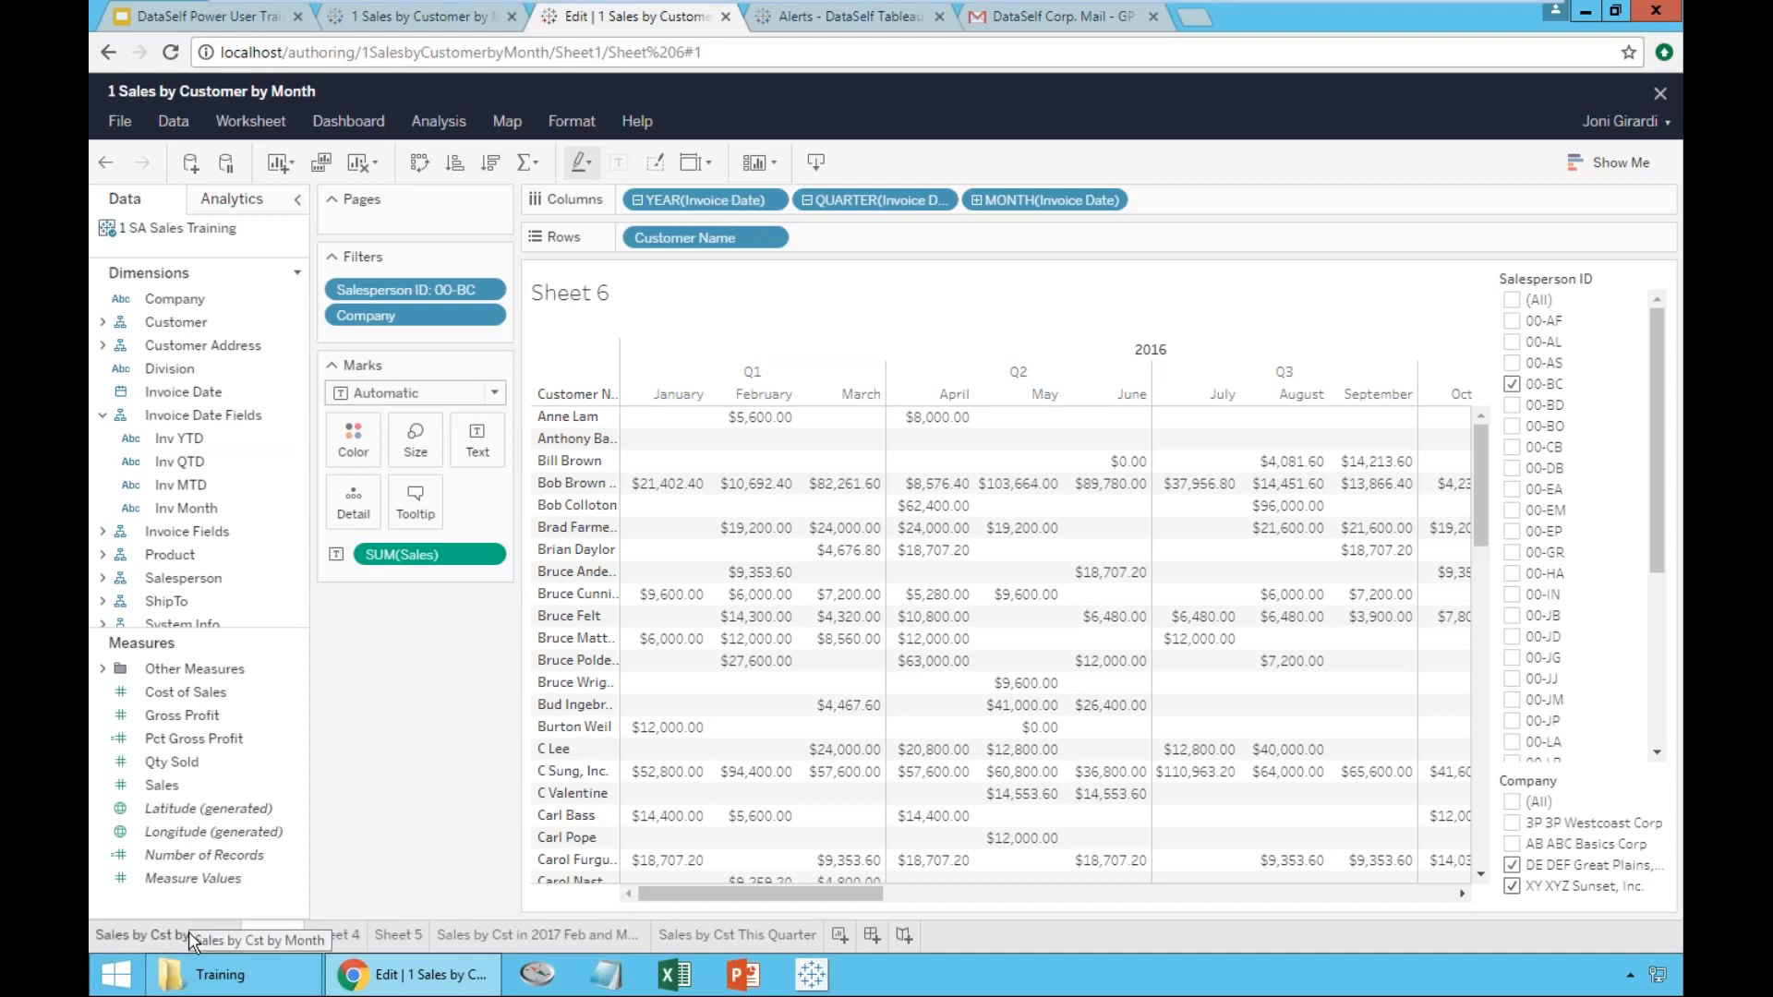
# - Duplicate the Sales by Cst by Month sheet again and collapse the copy's date columns to the year level
pyautogui.rightClick(133, 936)
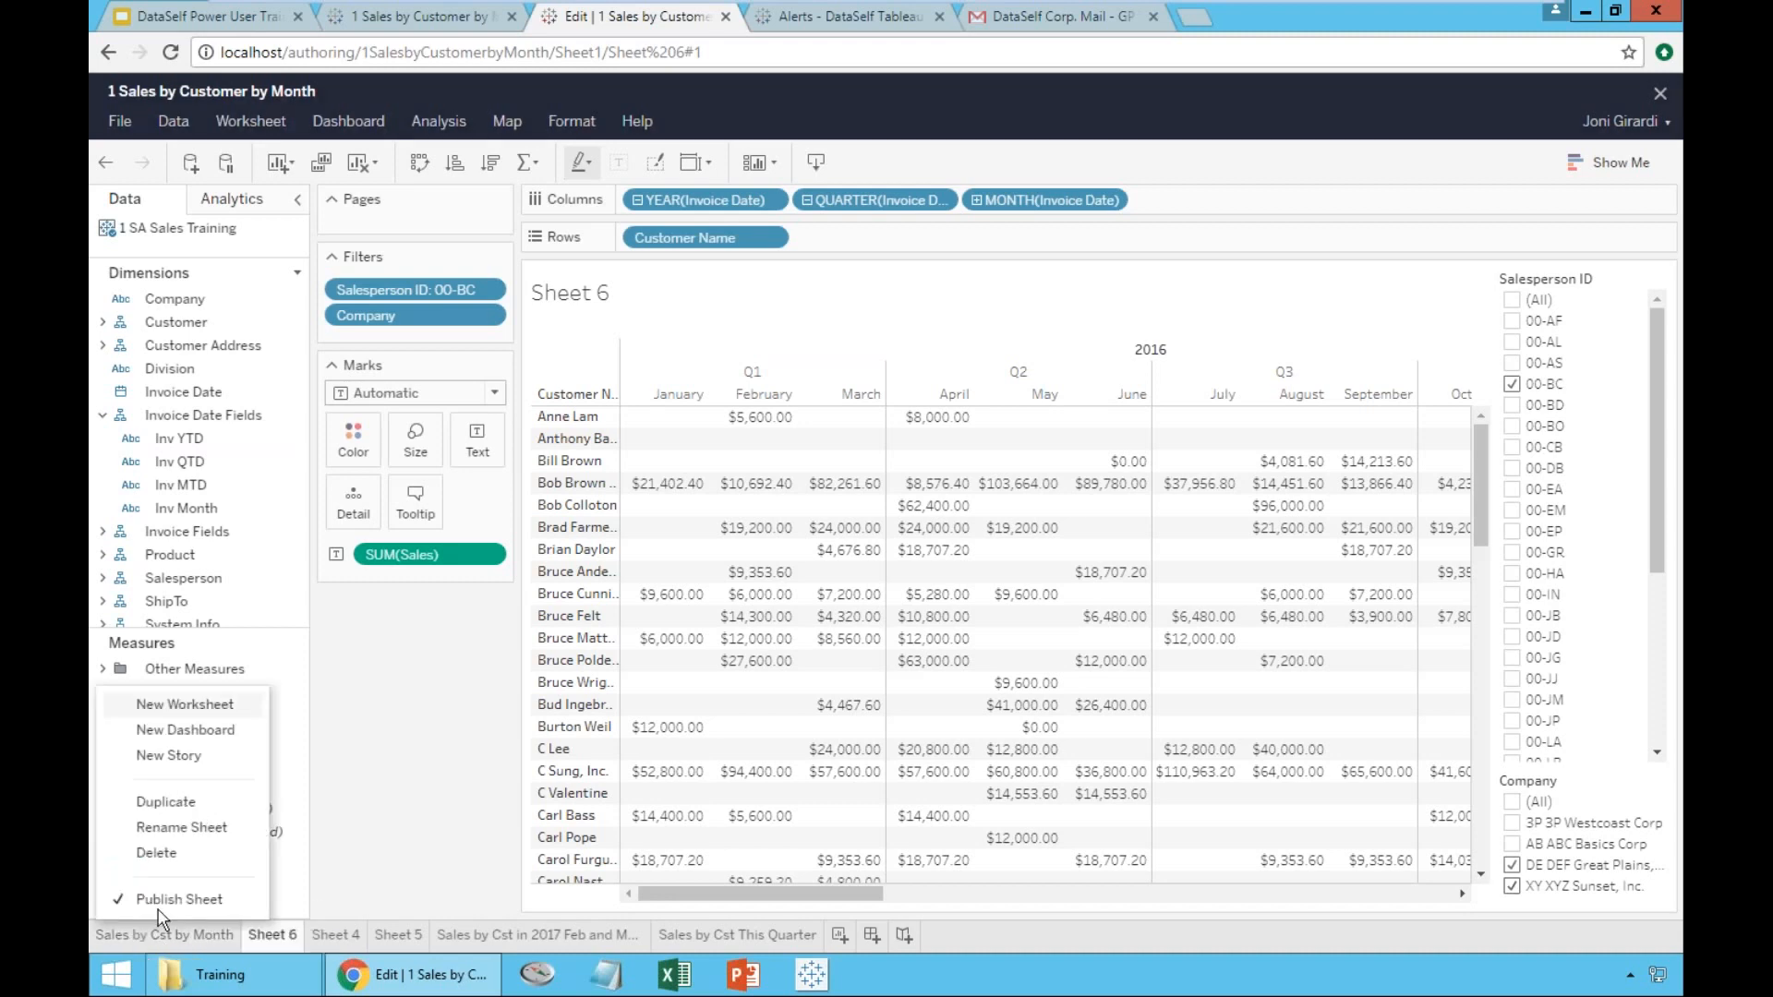
pyautogui.click(174, 803)
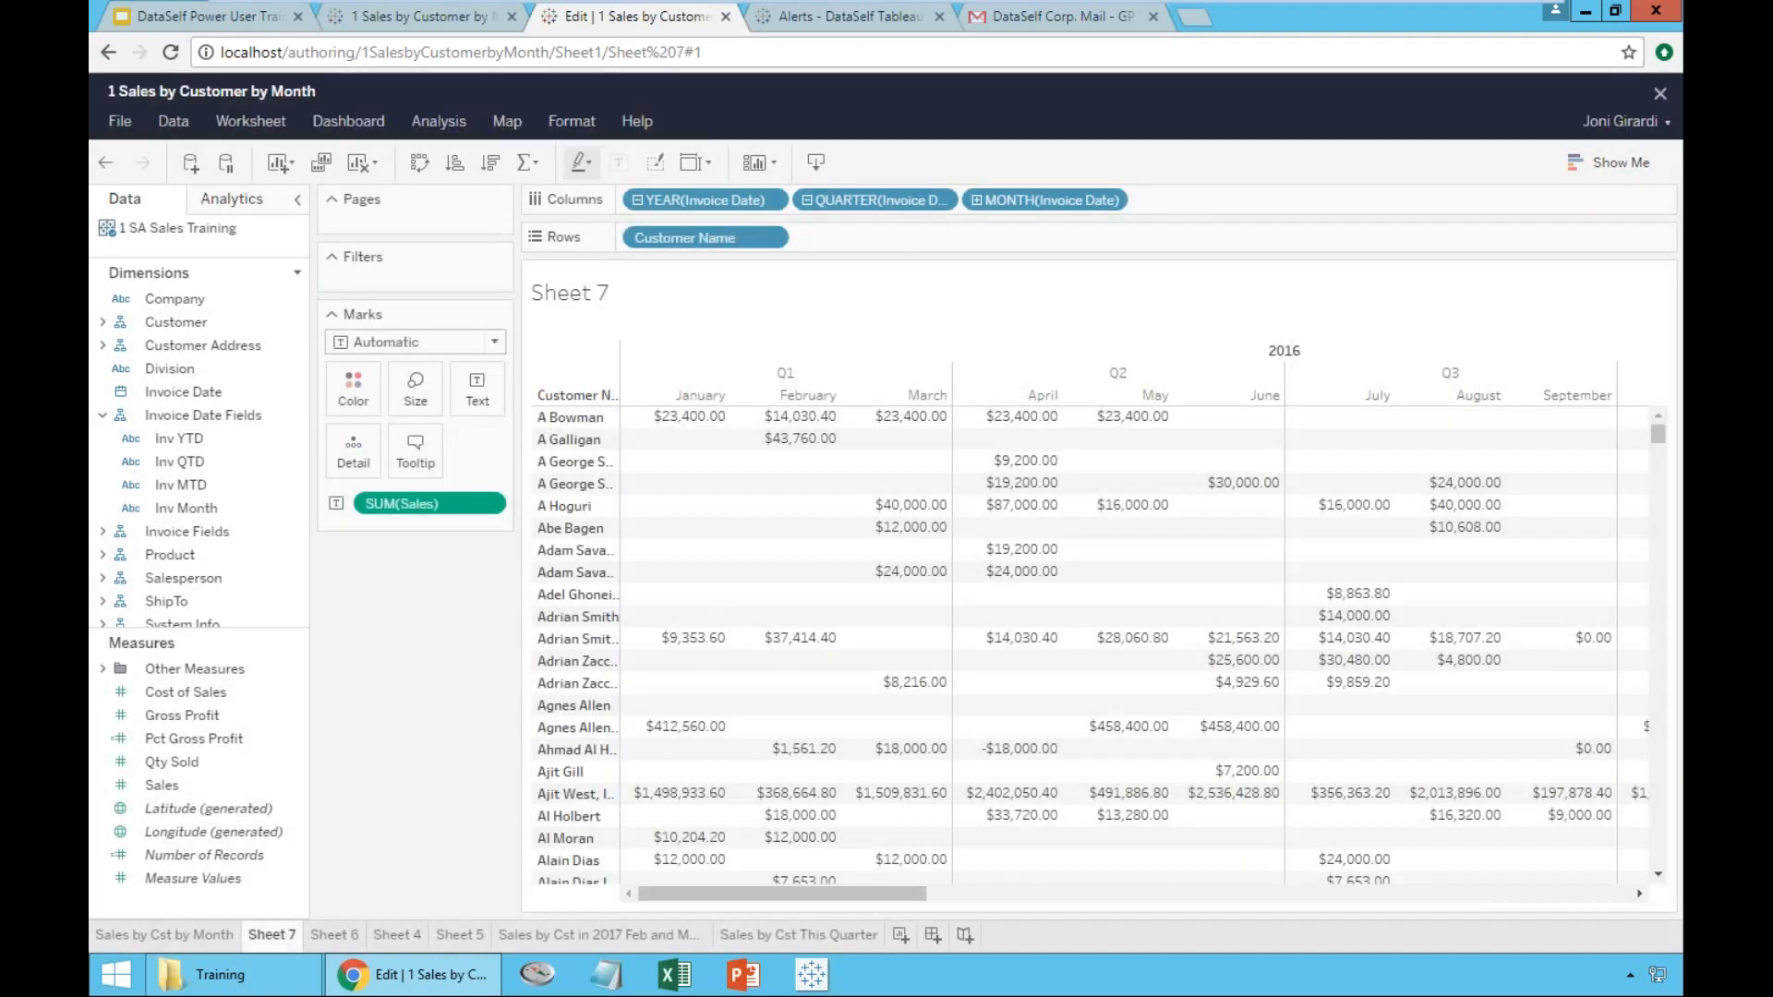
pyautogui.click(637, 200)
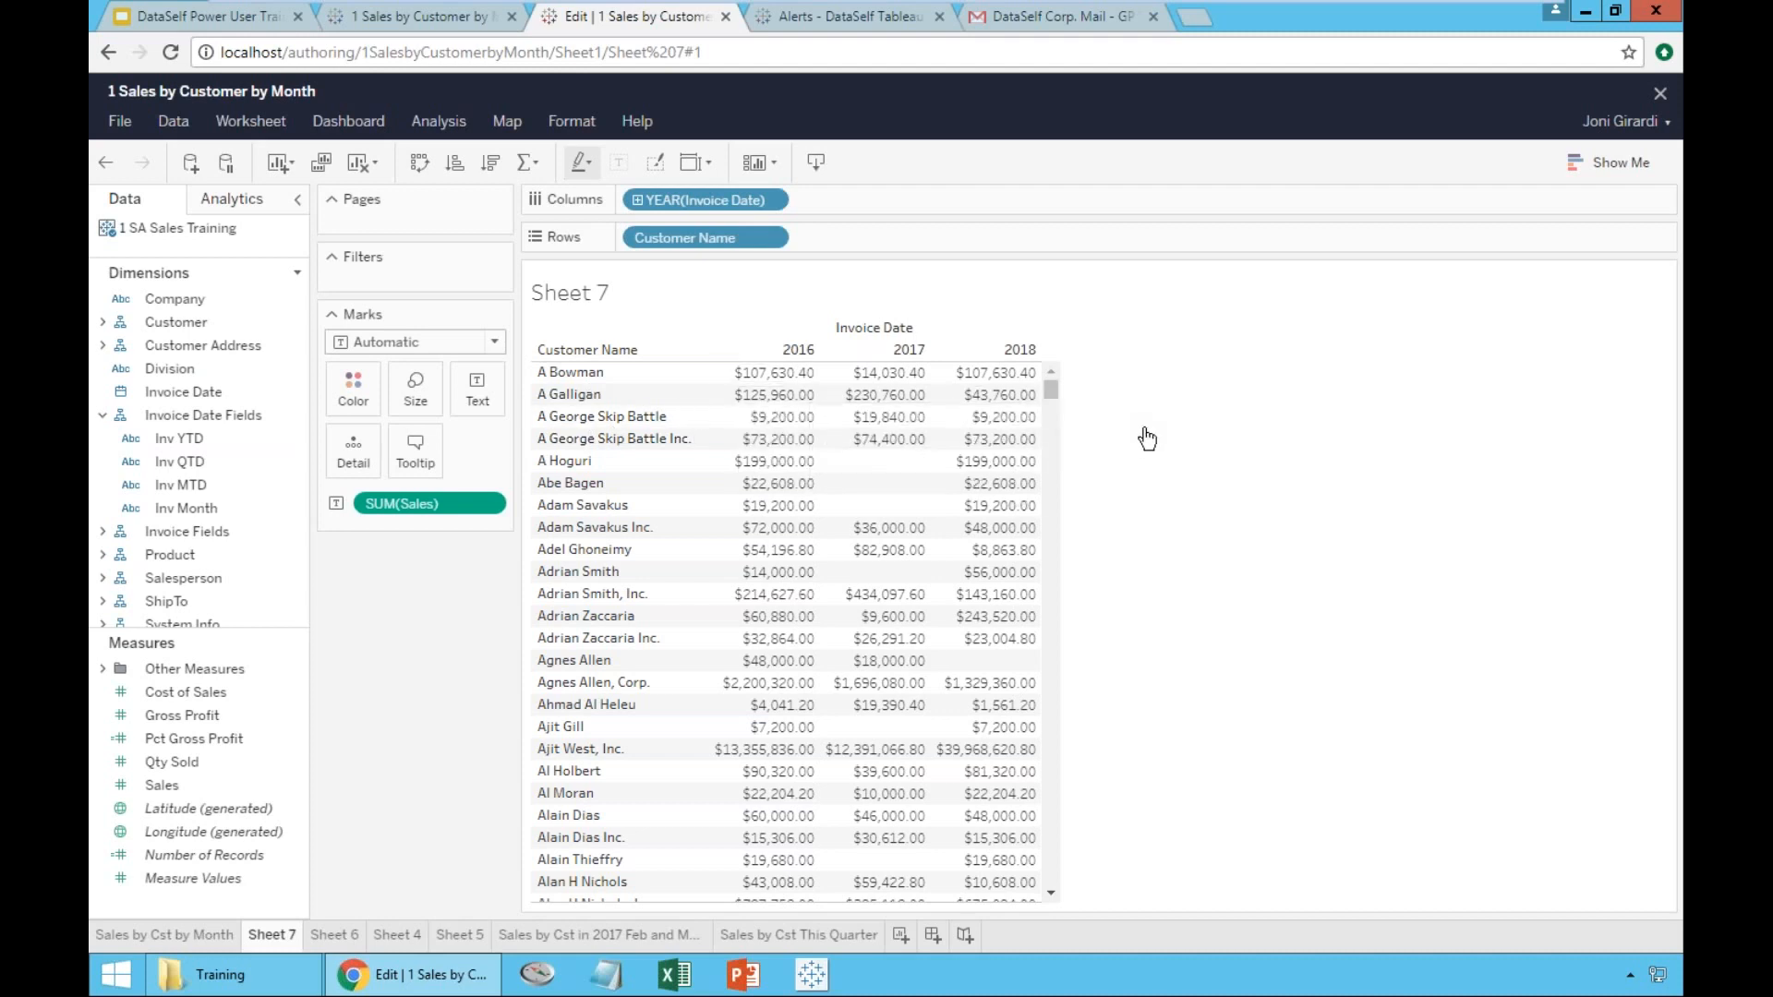
# - Add column grand totals to Sheet 7 and place the grand total row at the top of the table
pyautogui.moveTo(1053, 397)
pyautogui.mouseDown()
pyautogui.moveTo(1046, 897)
pyautogui.moveTo(1055, 389)
pyautogui.mouseUp()
pyautogui.click(532, 174)
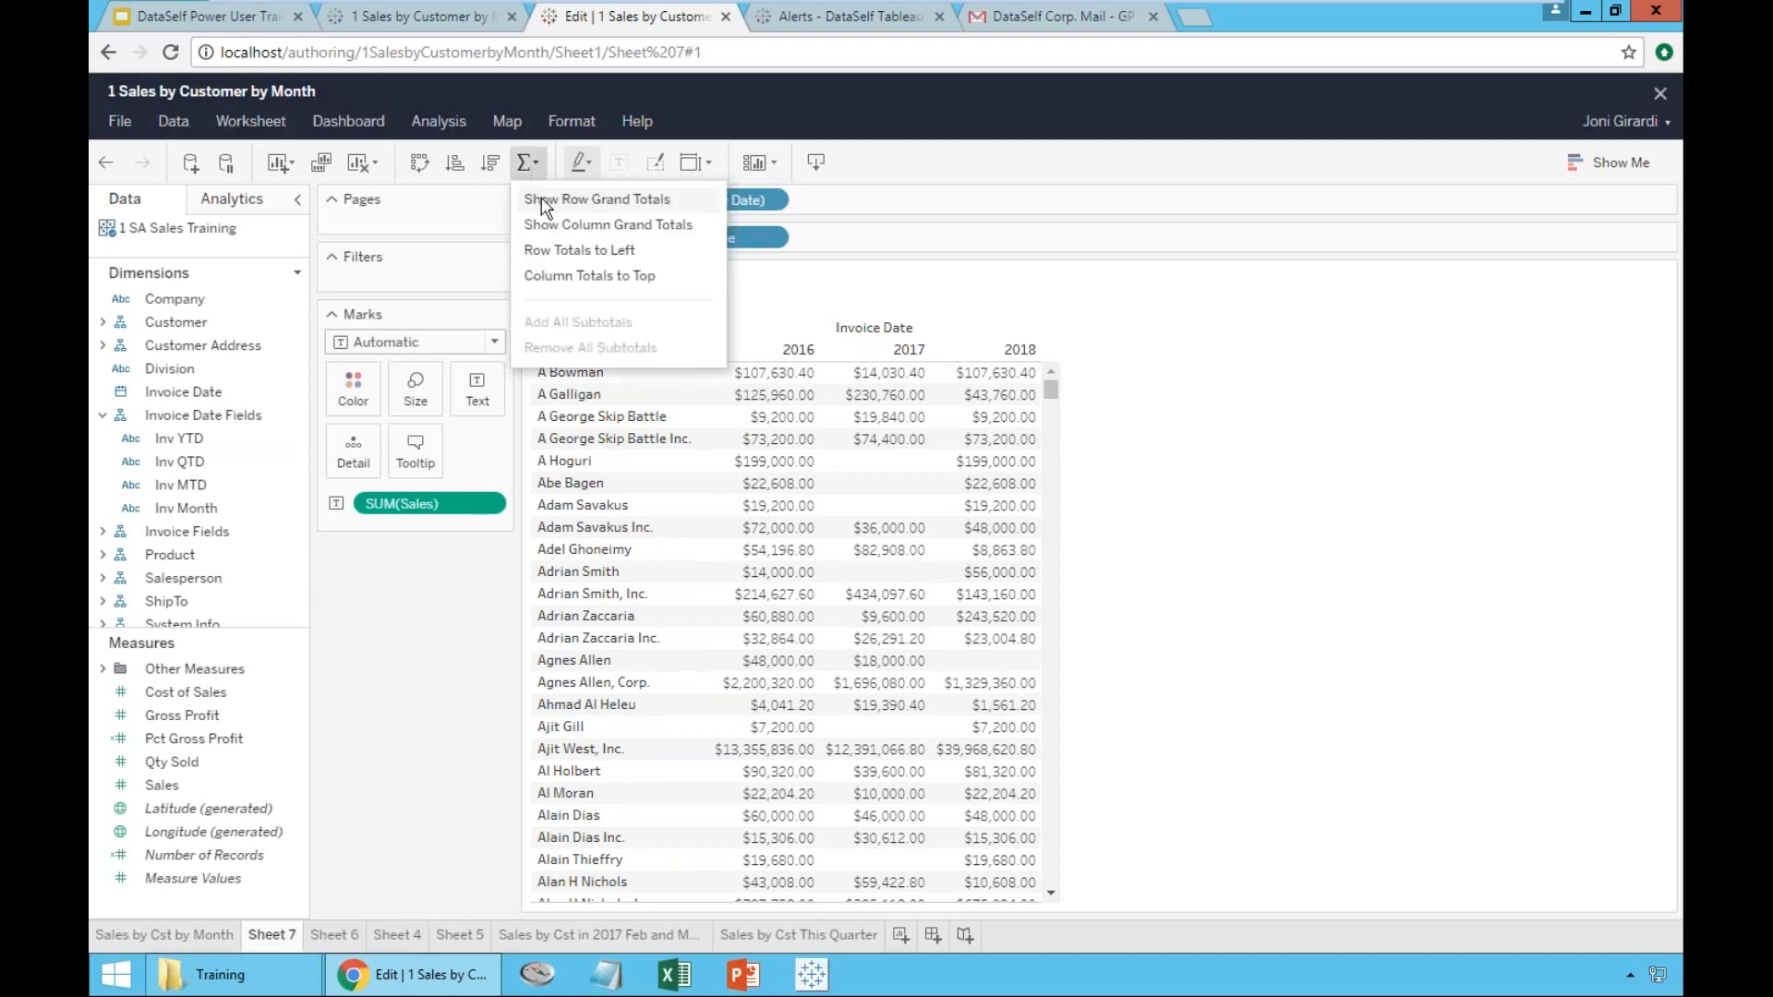
pyautogui.click(601, 226)
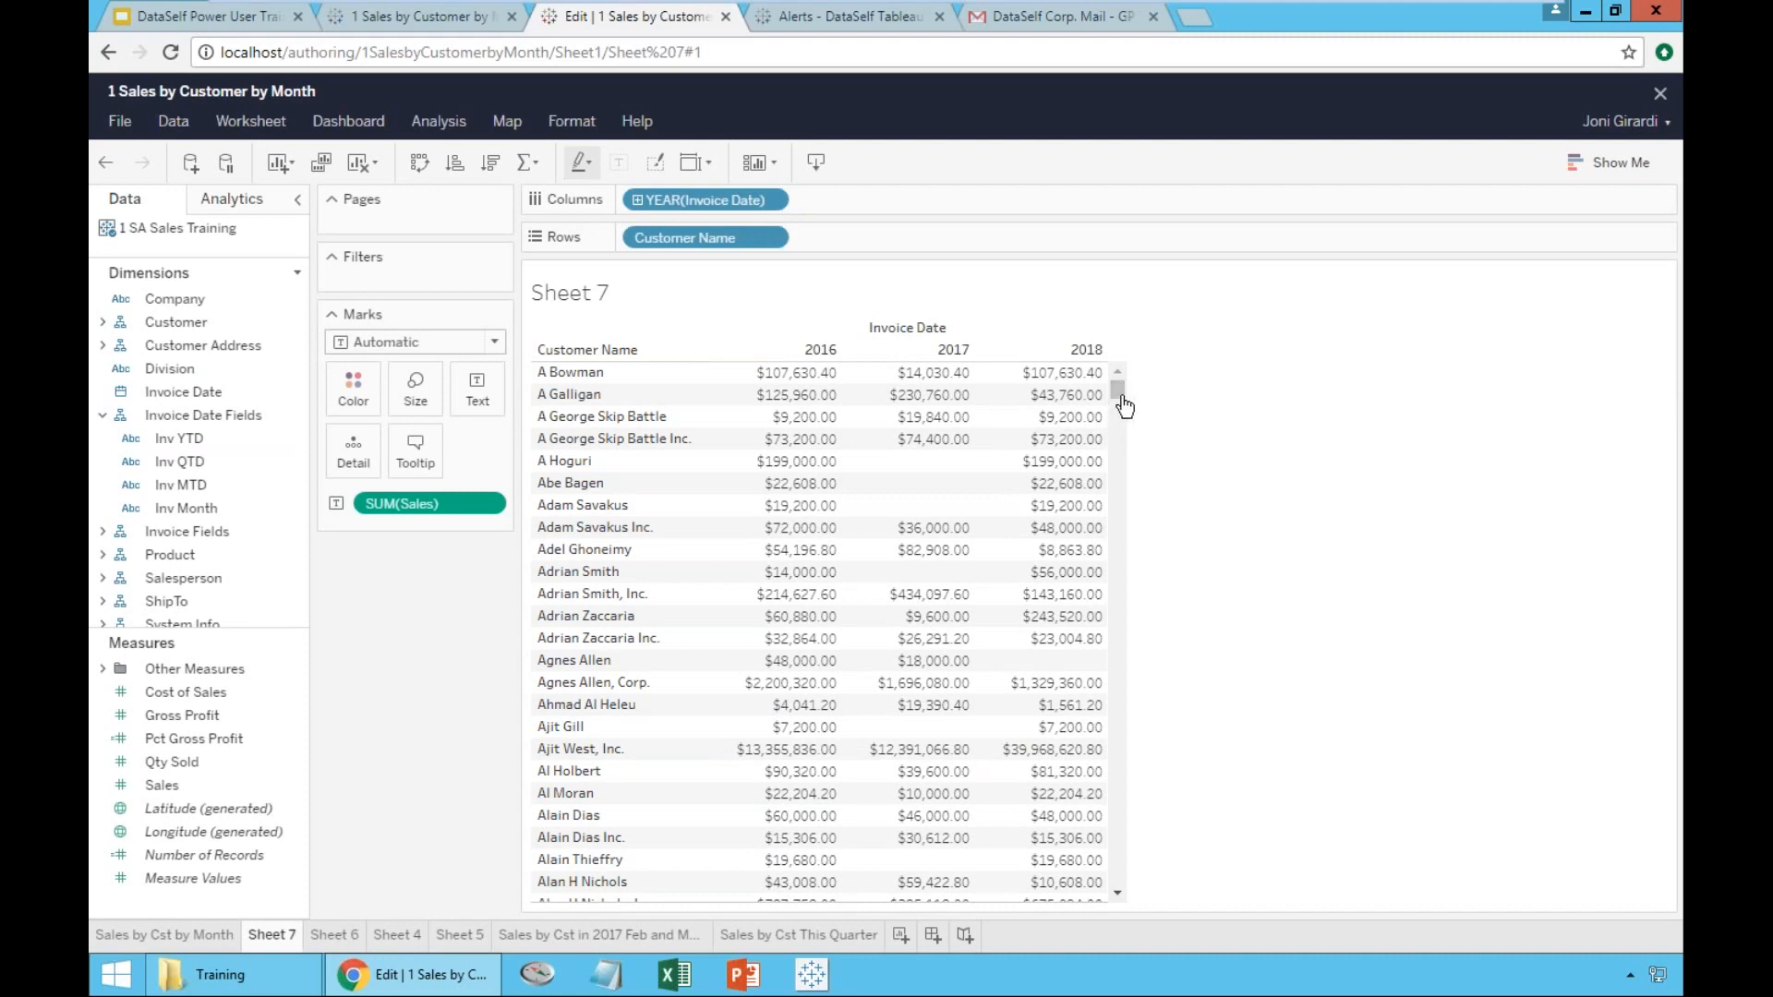
pyautogui.scroll(-3, 1124, 462)
pyautogui.moveTo(1122, 465); pyautogui.dragTo(1119, 896)
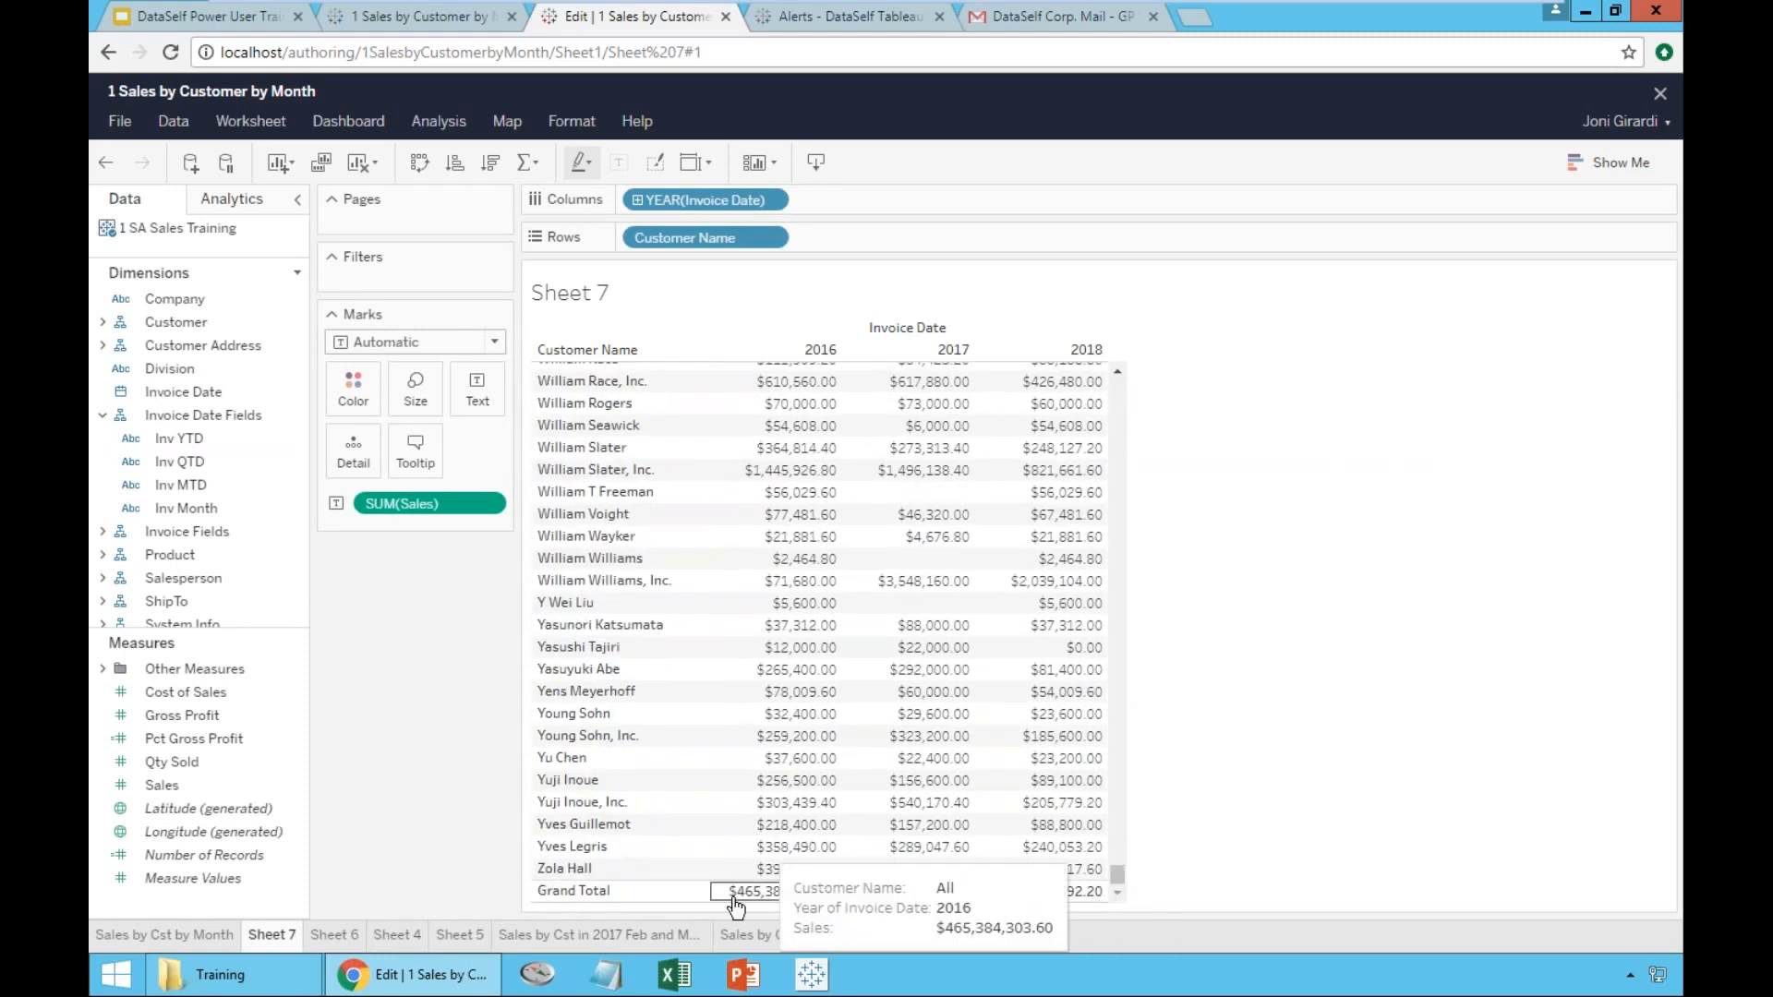
pyautogui.moveTo(1118, 873); pyautogui.dragTo(1117, 384)
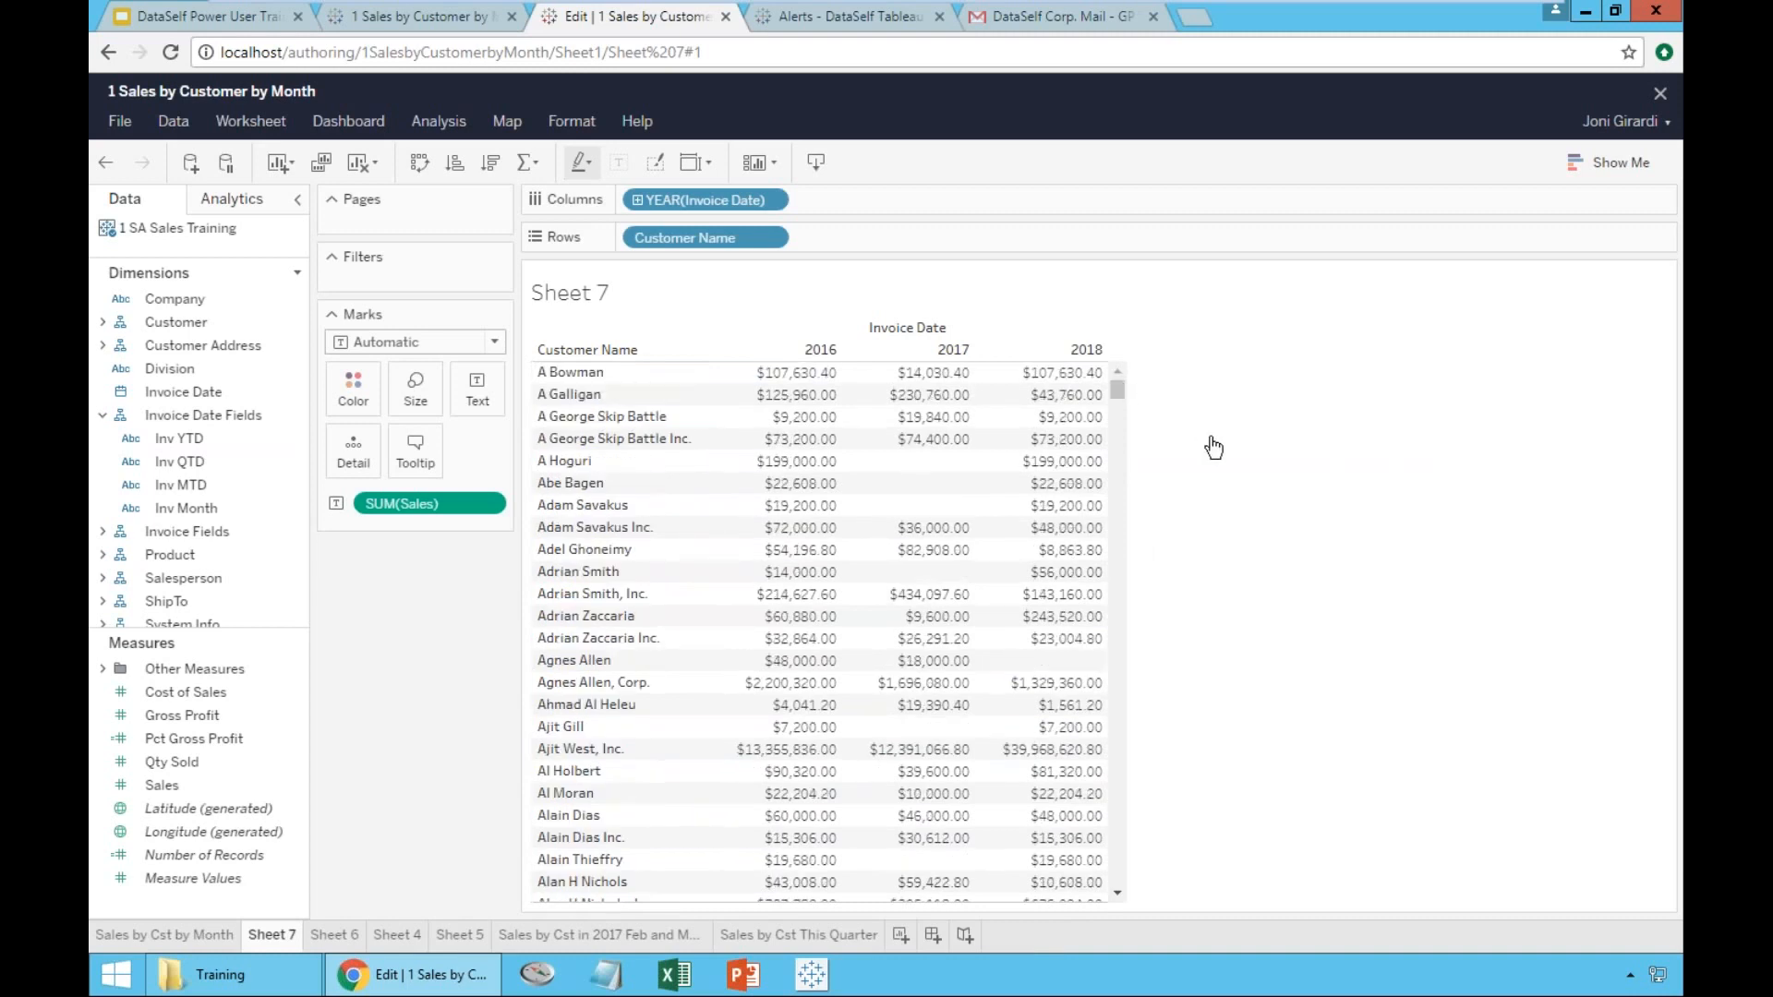
pyautogui.click(541, 179)
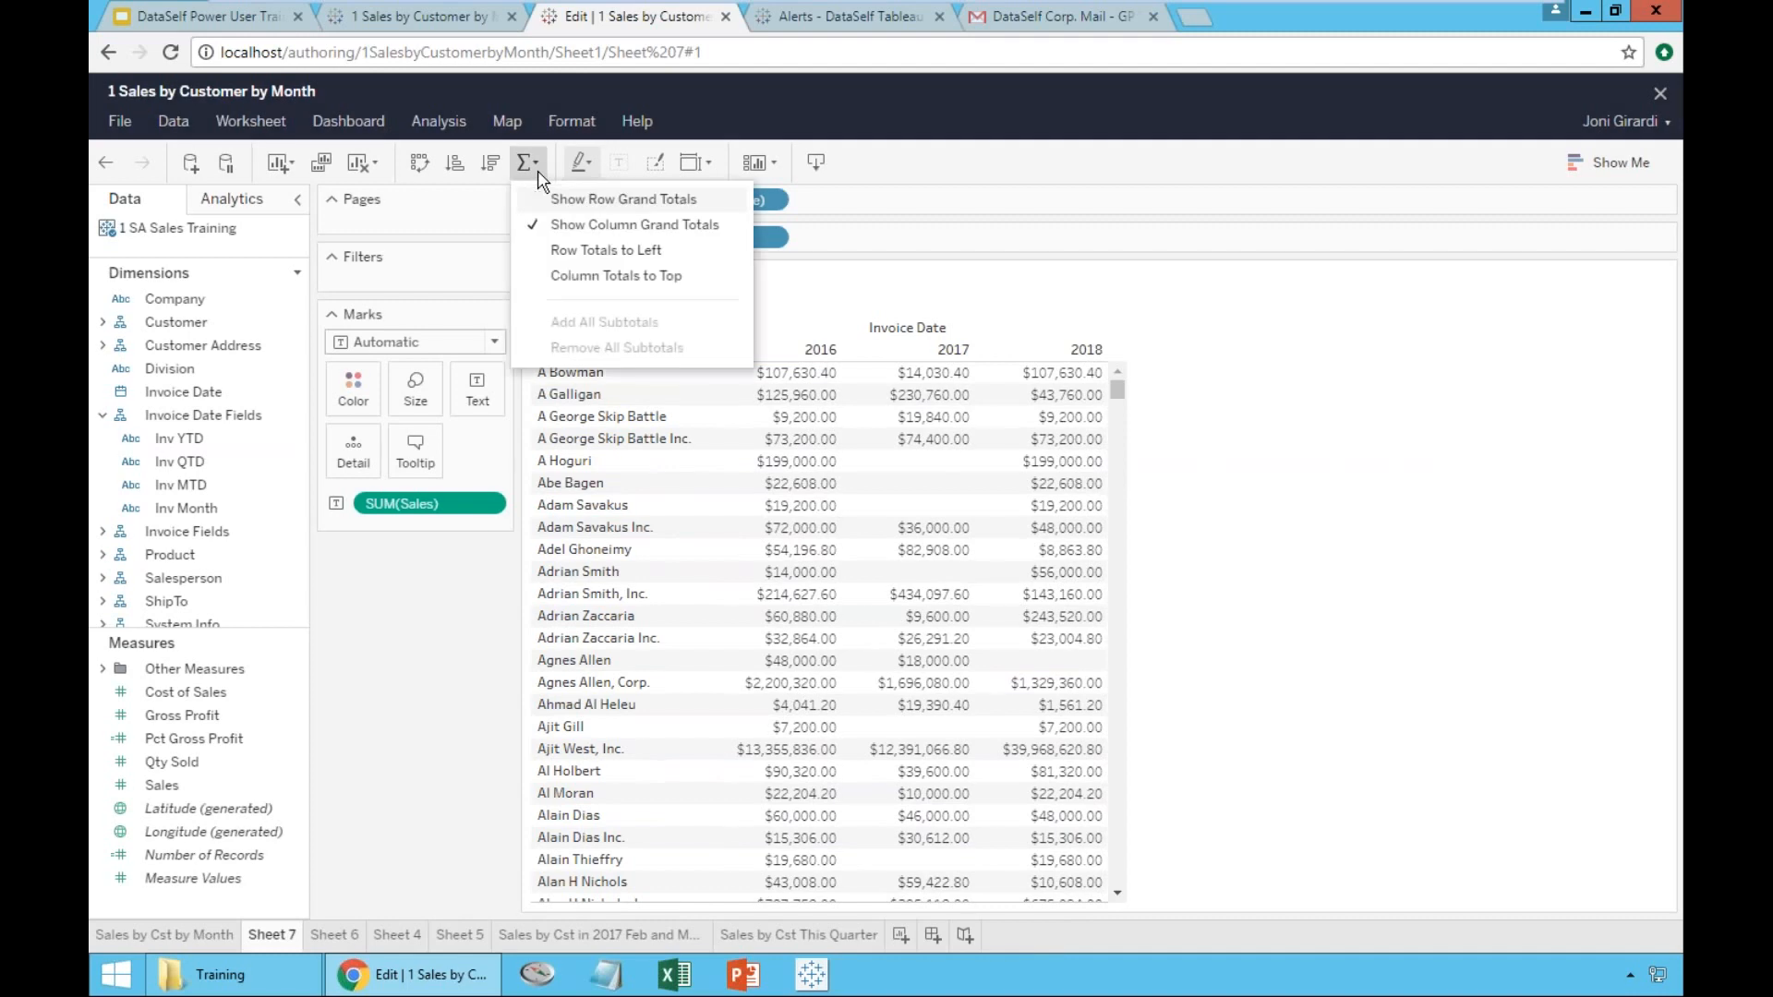
pyautogui.click(582, 275)
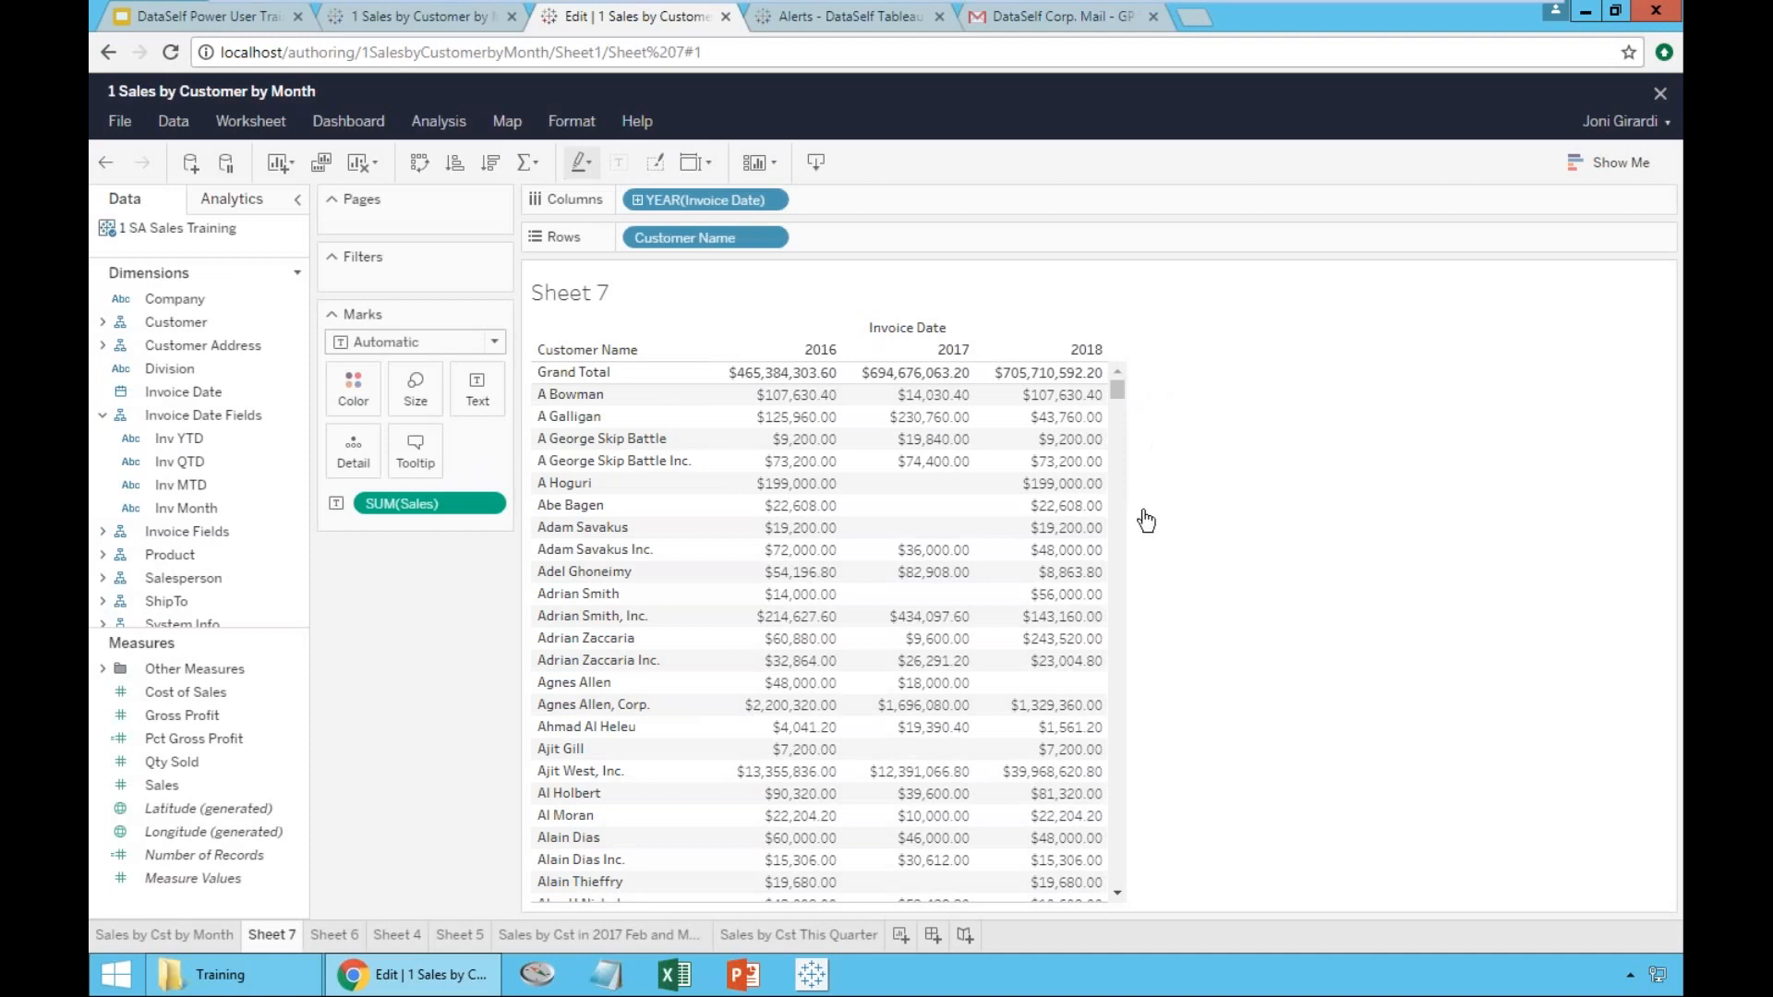
# - Try row grand totals on Sheet 7 with the totals column placed before the years, and hide them again
pyautogui.click(541, 166)
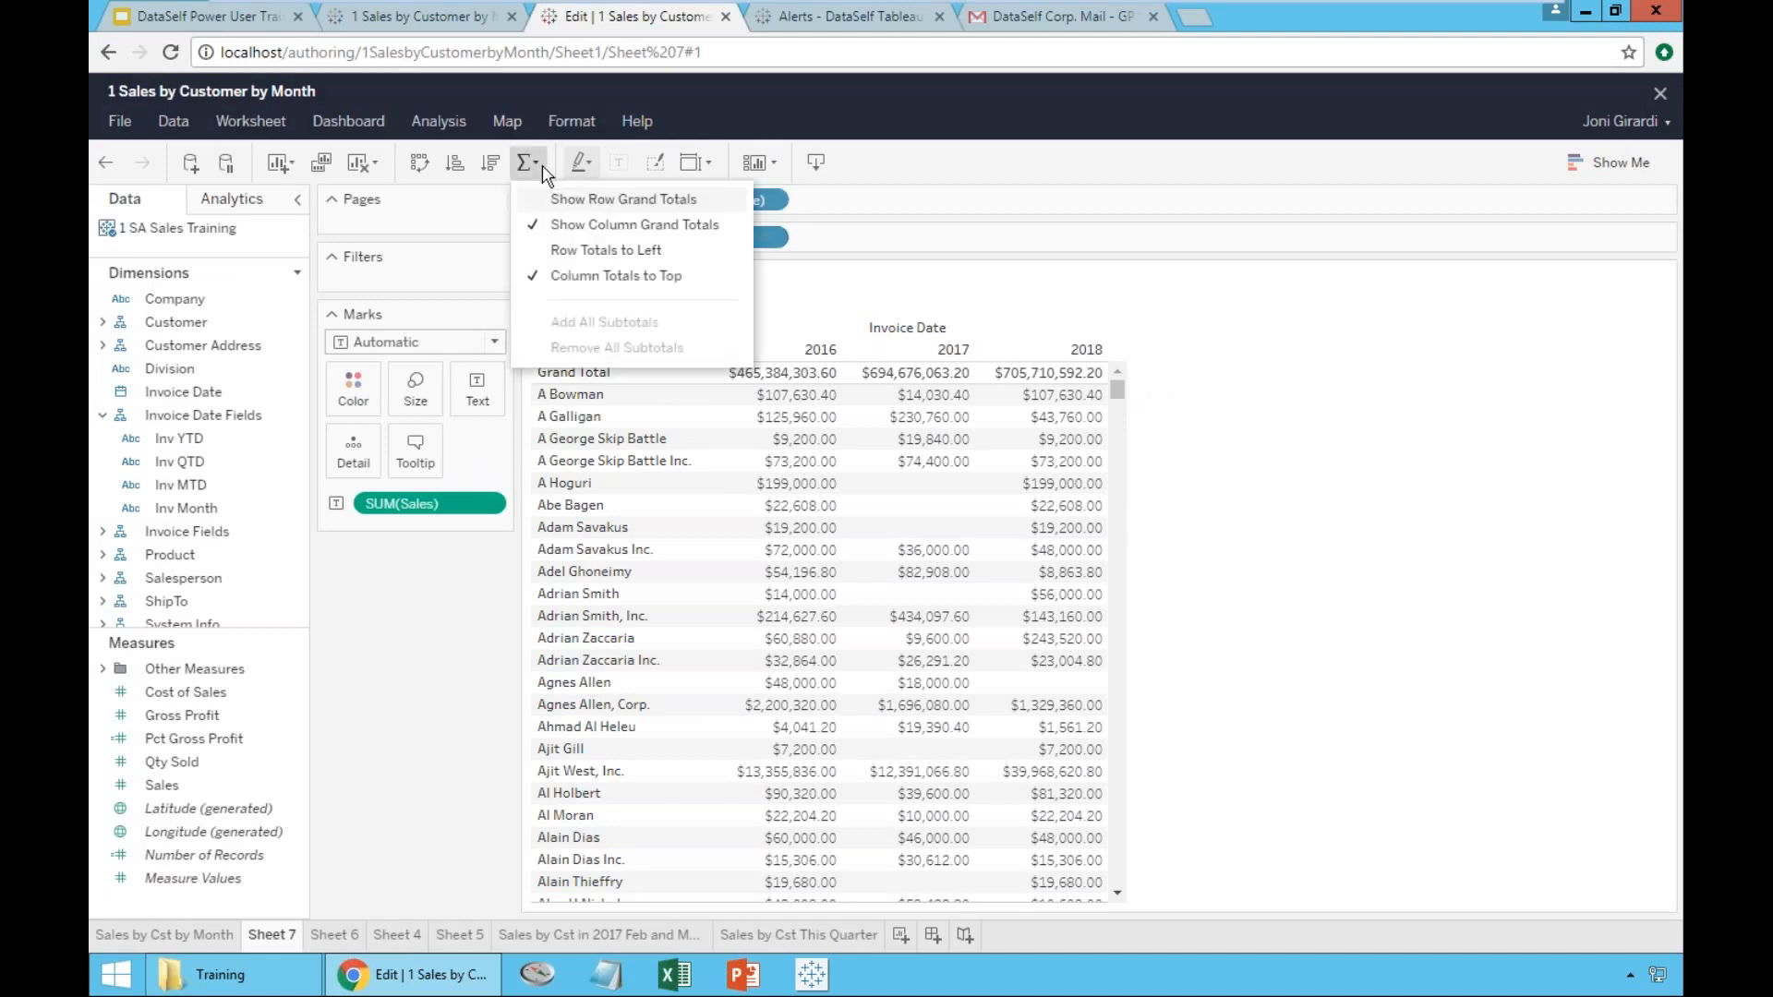
pyautogui.click(566, 203)
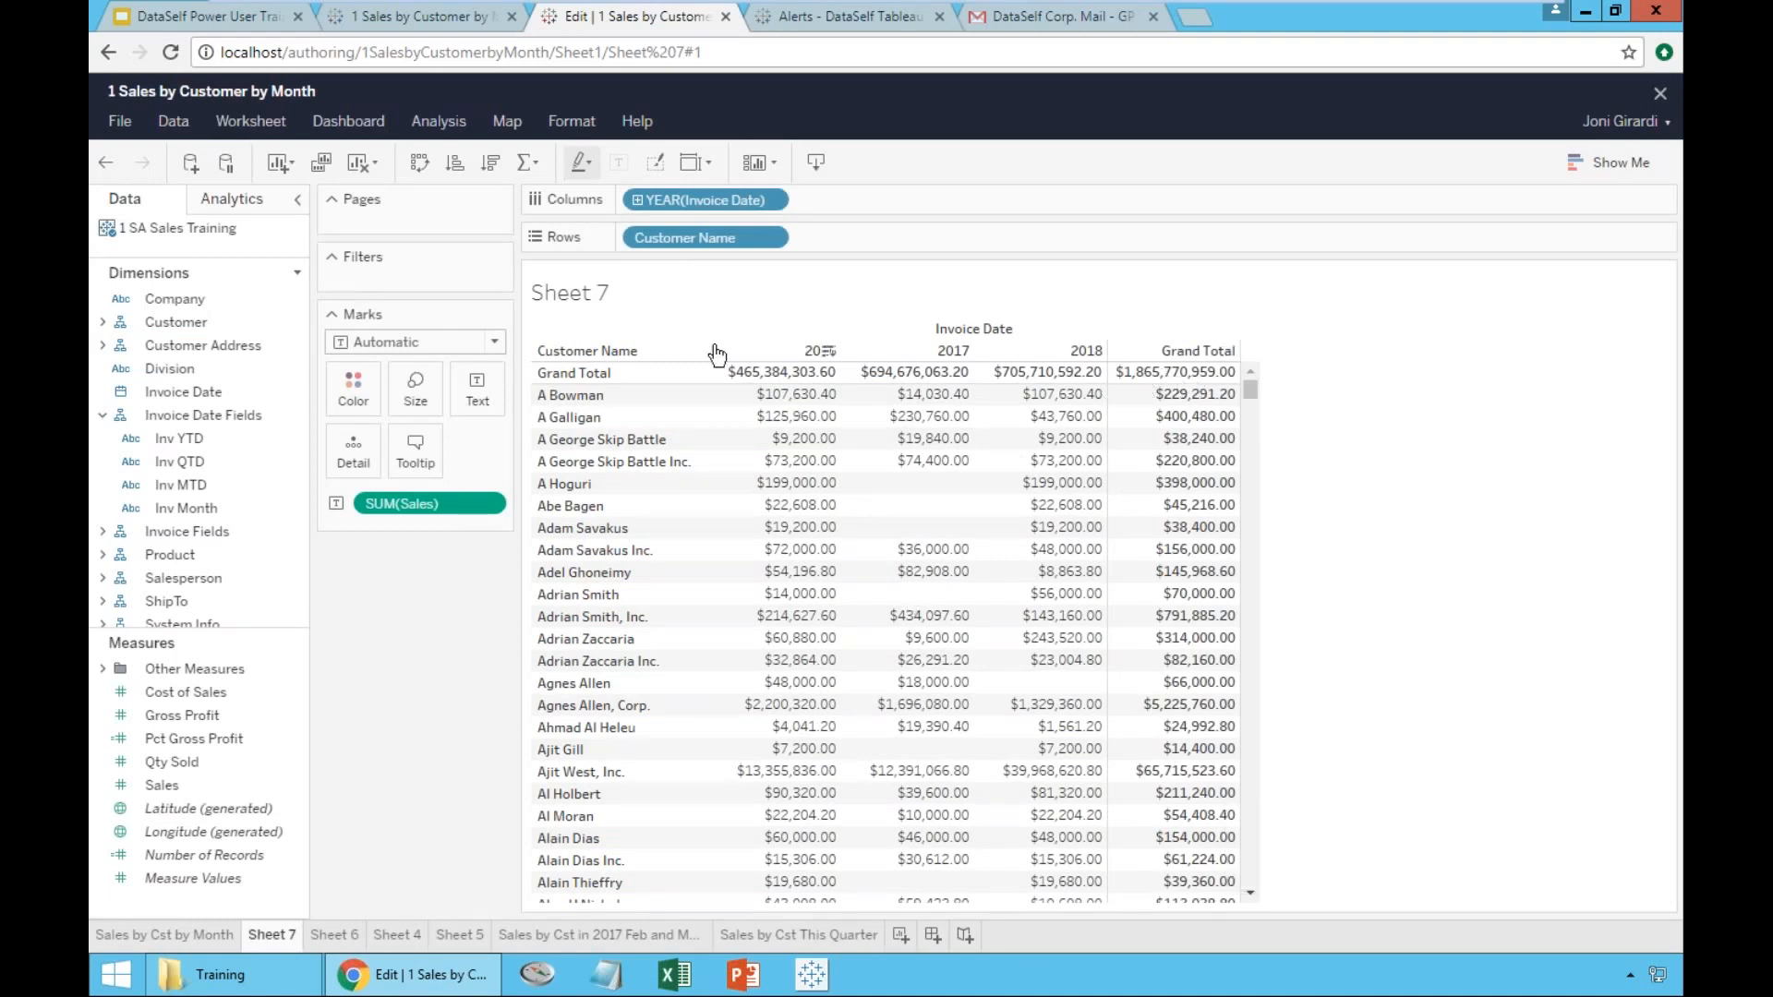
pyautogui.click(537, 170)
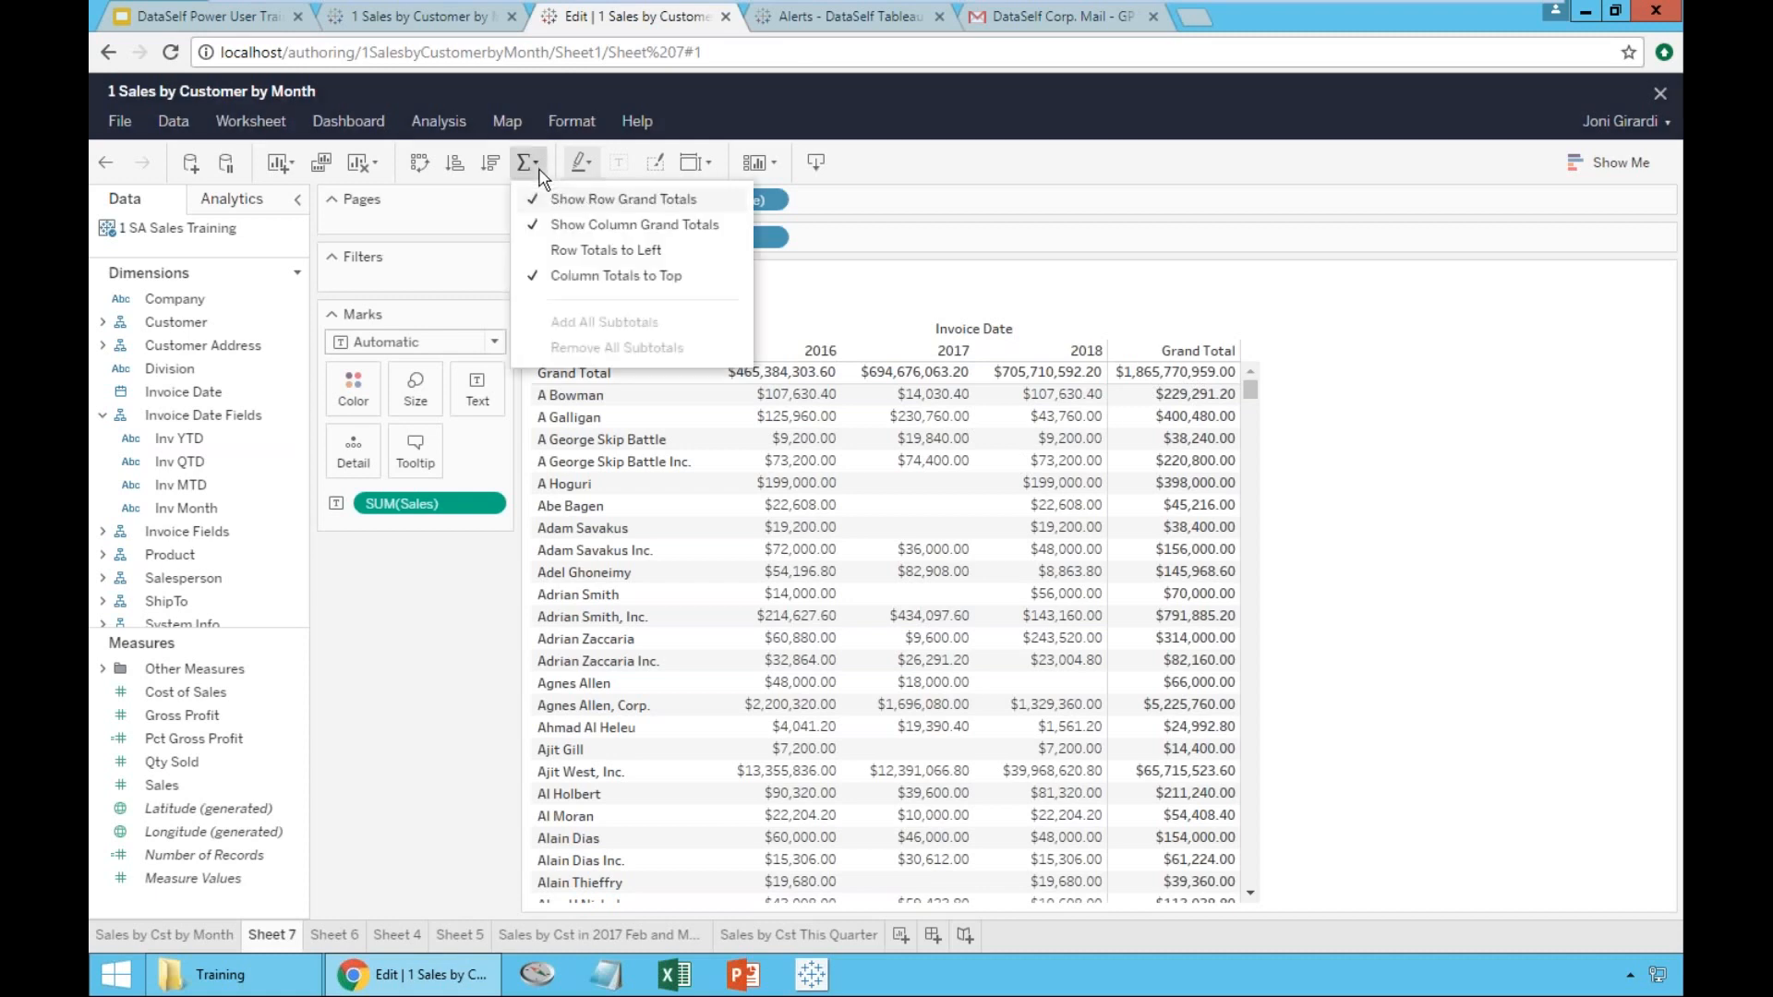
pyautogui.click(568, 257)
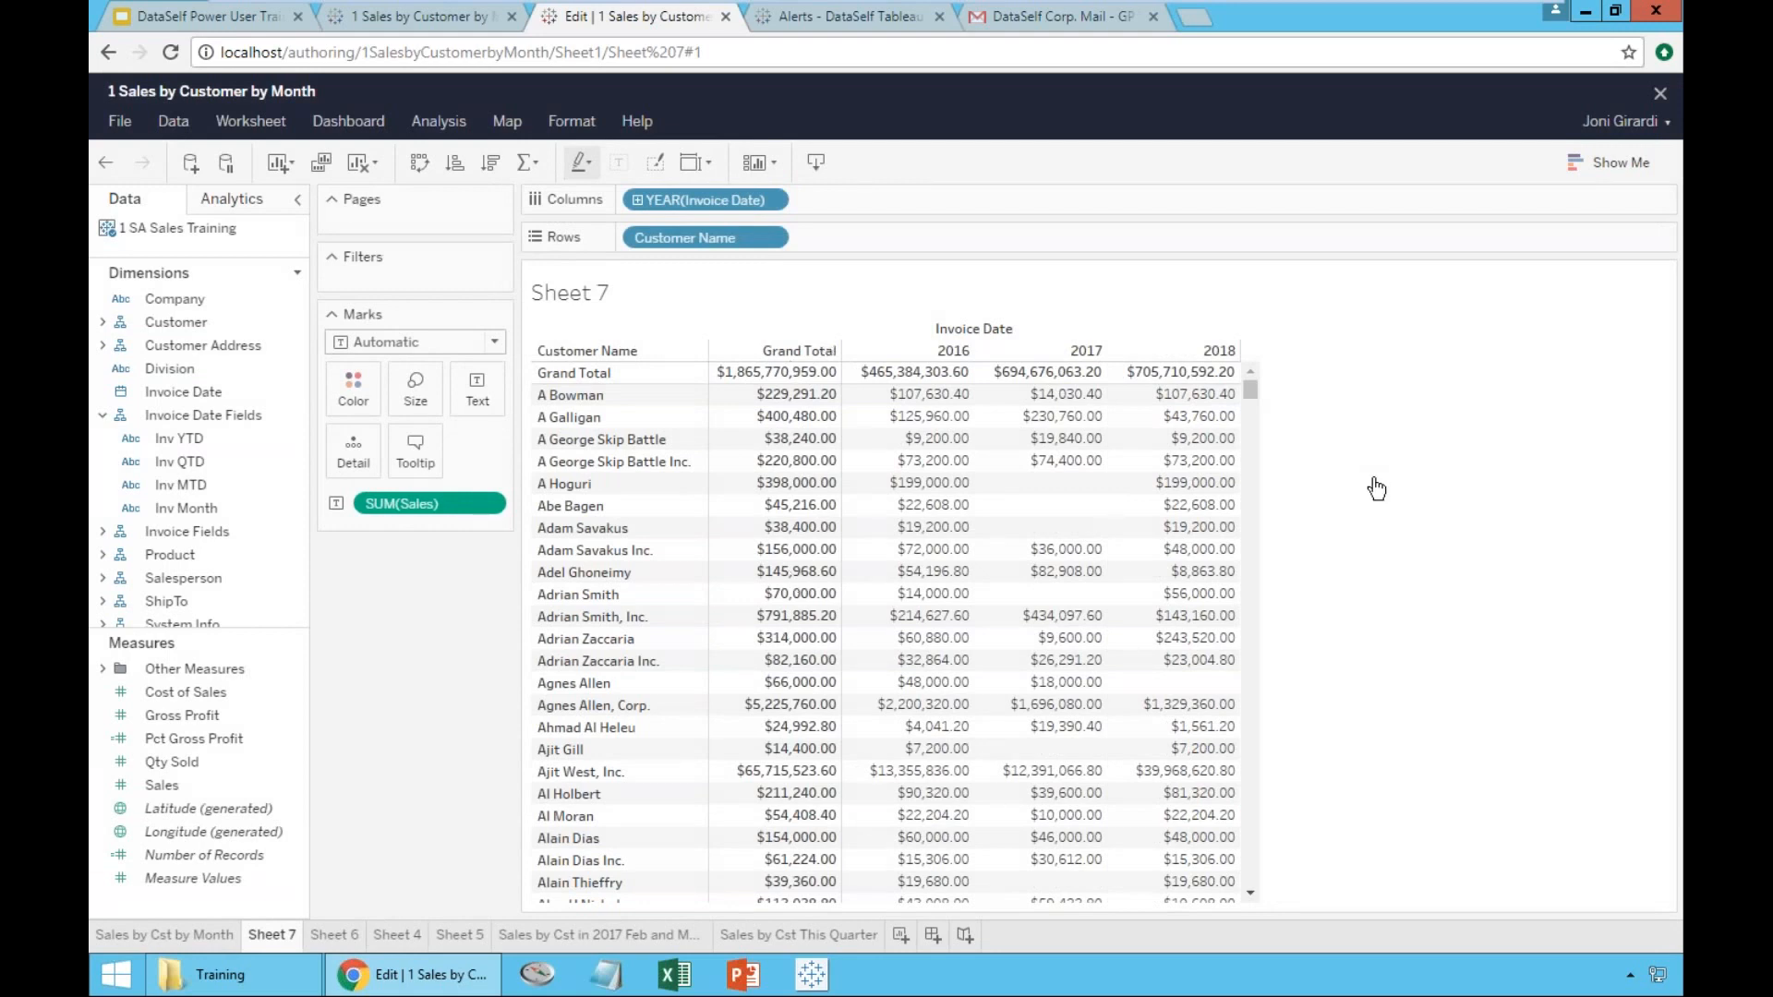
pyautogui.click(535, 166)
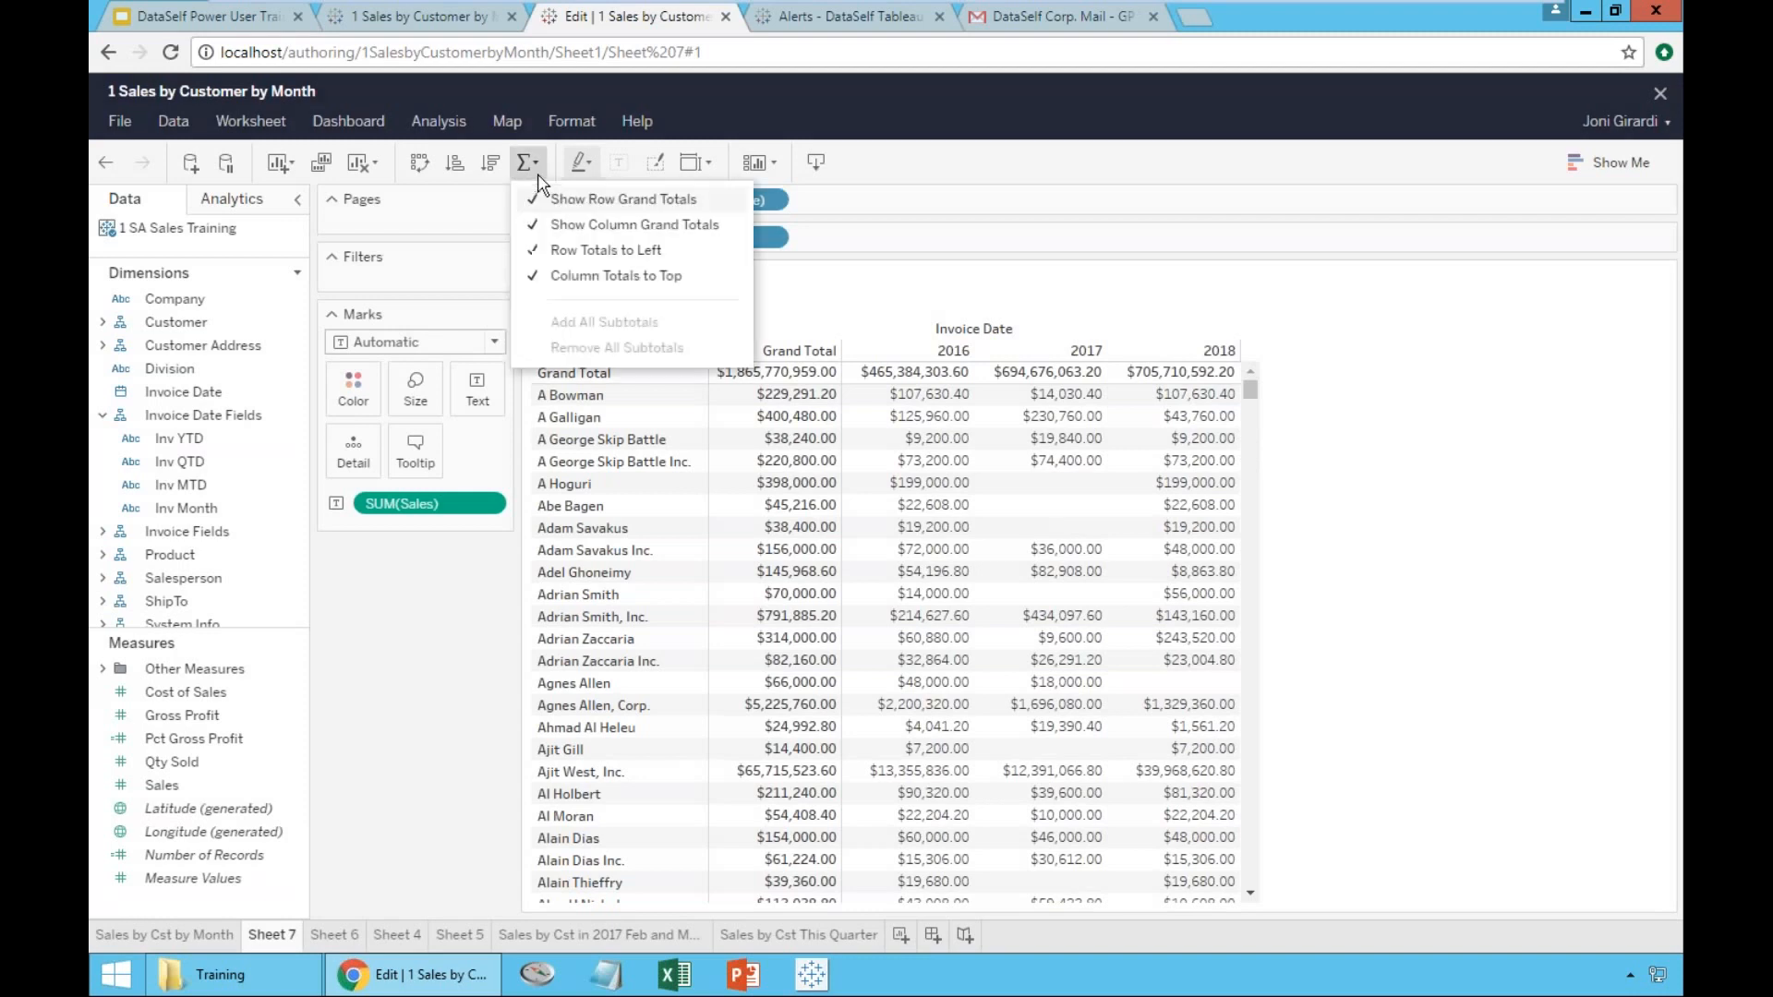
pyautogui.click(602, 203)
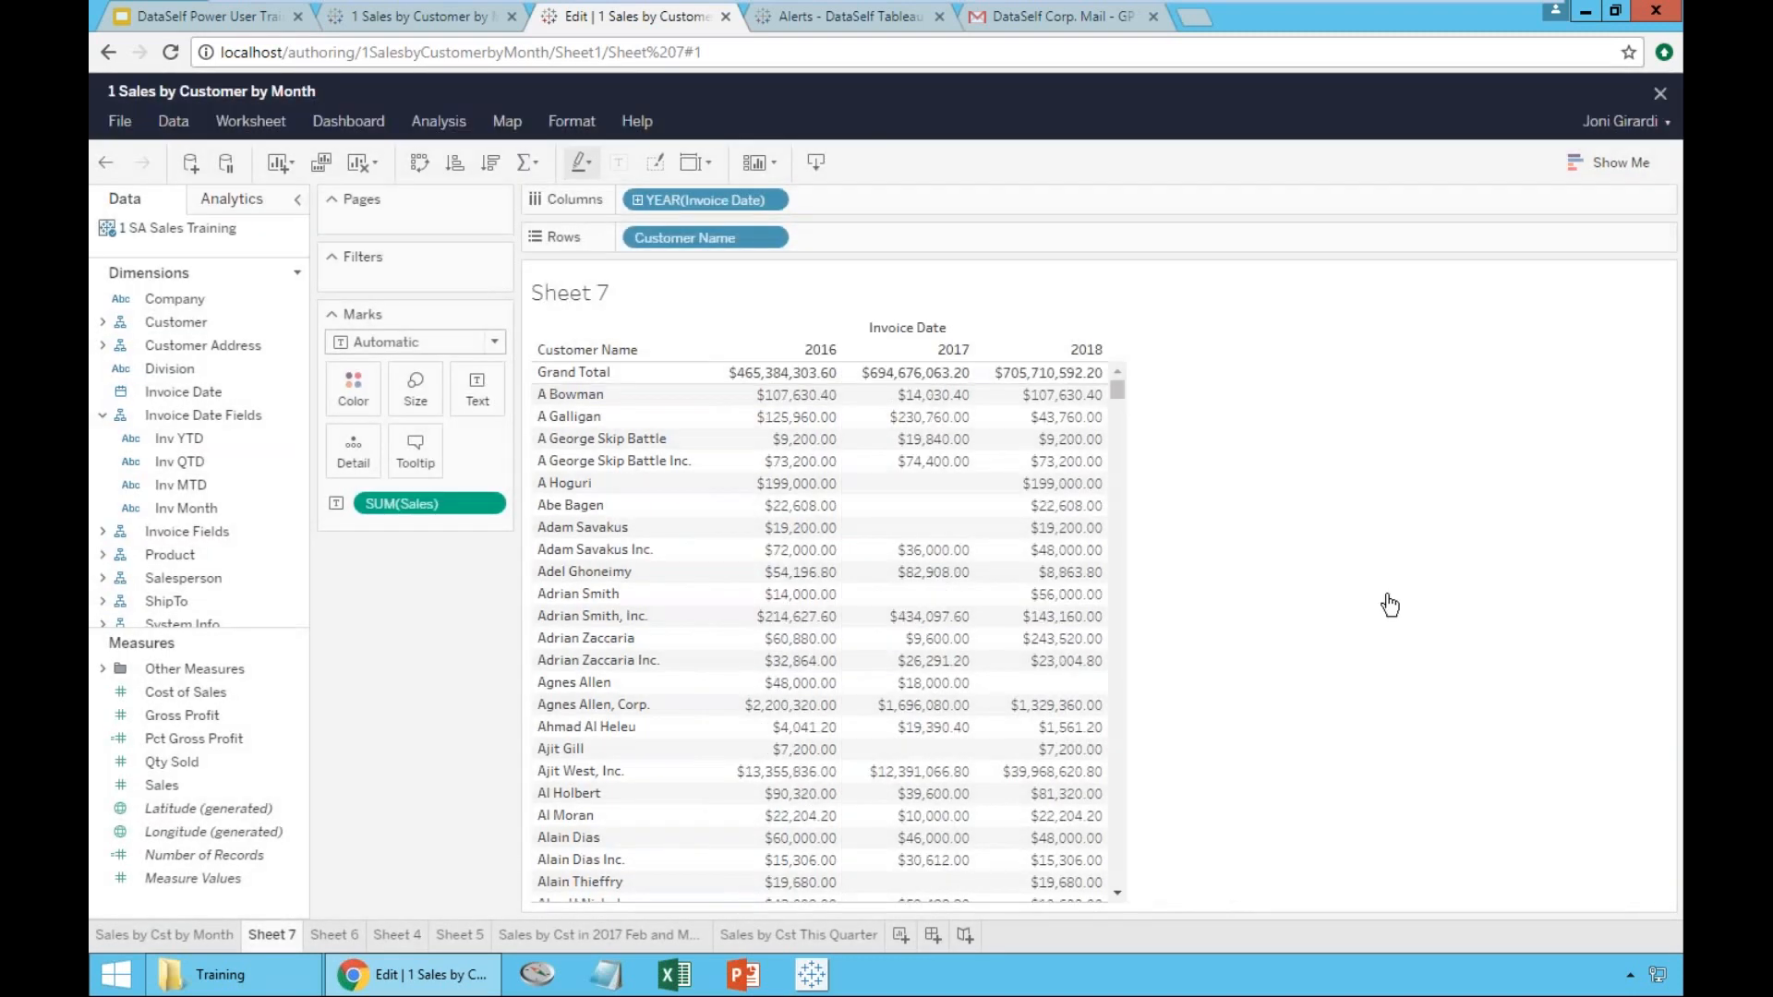
# - Add Salesperson Name to the rows of Sheet 7, ahead of Customer Name
pyautogui.moveTo(1083, 378)
pyautogui.click(106, 414)
pyautogui.click(104, 488)
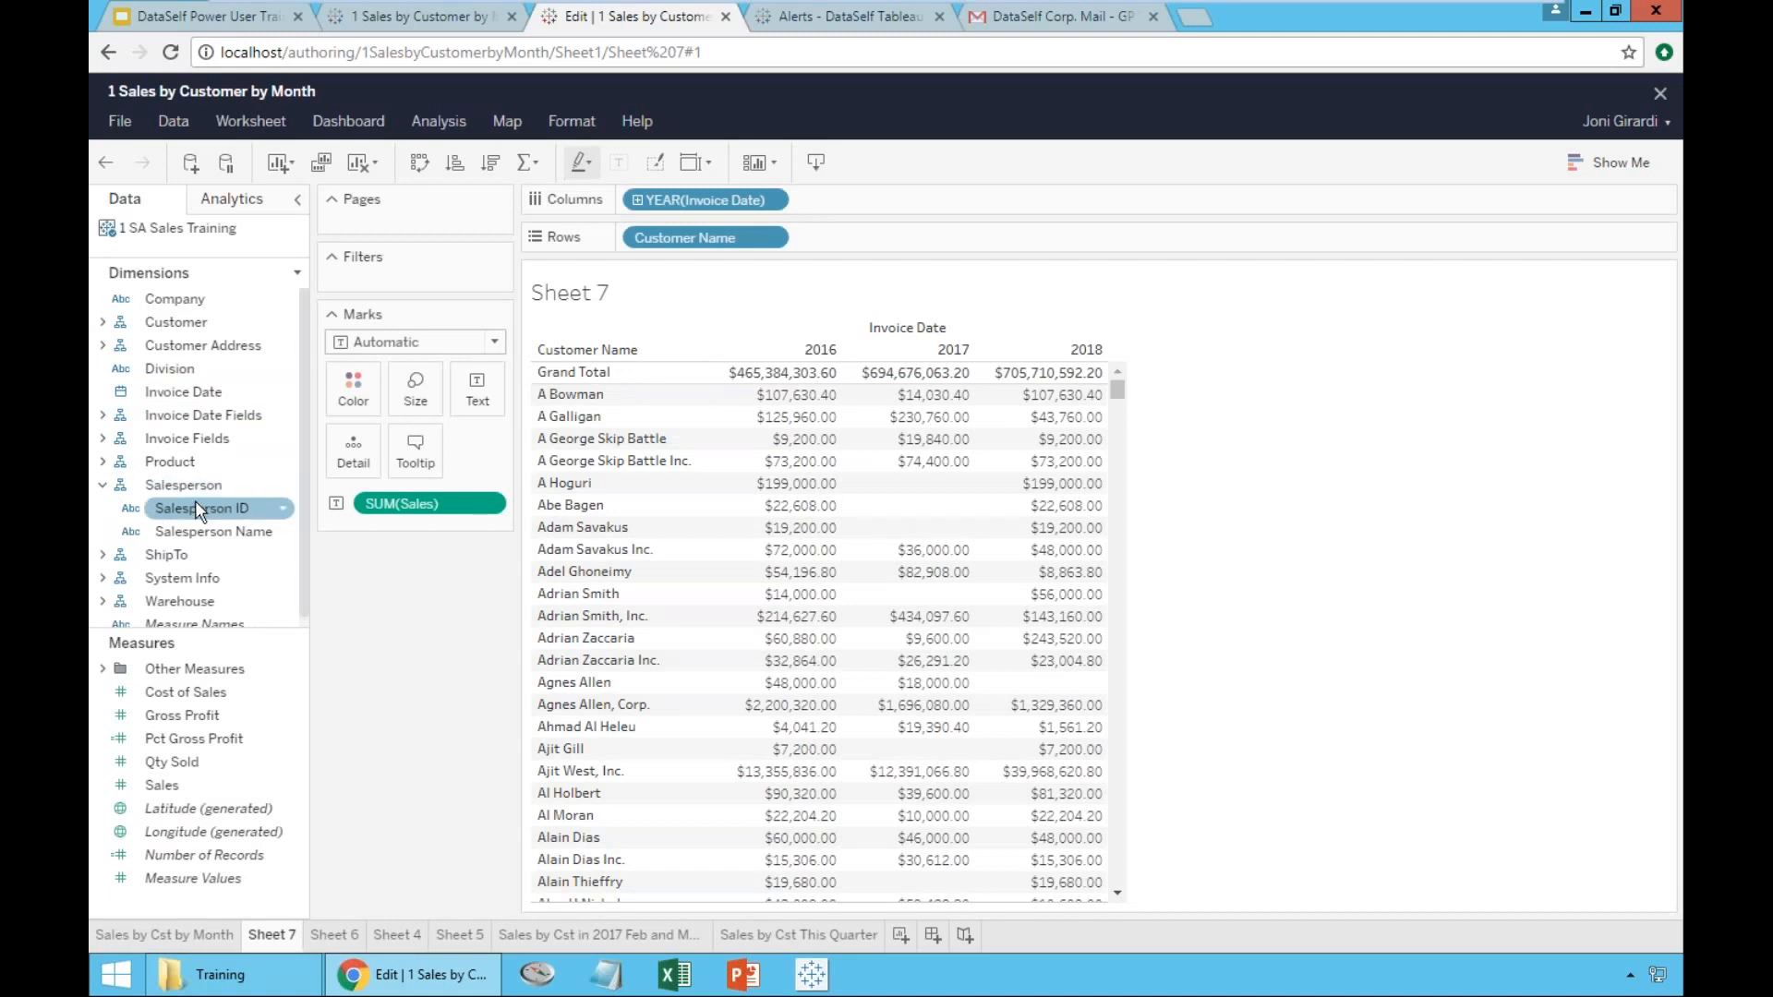
pyautogui.moveTo(214, 532); pyautogui.dragTo(628, 239)
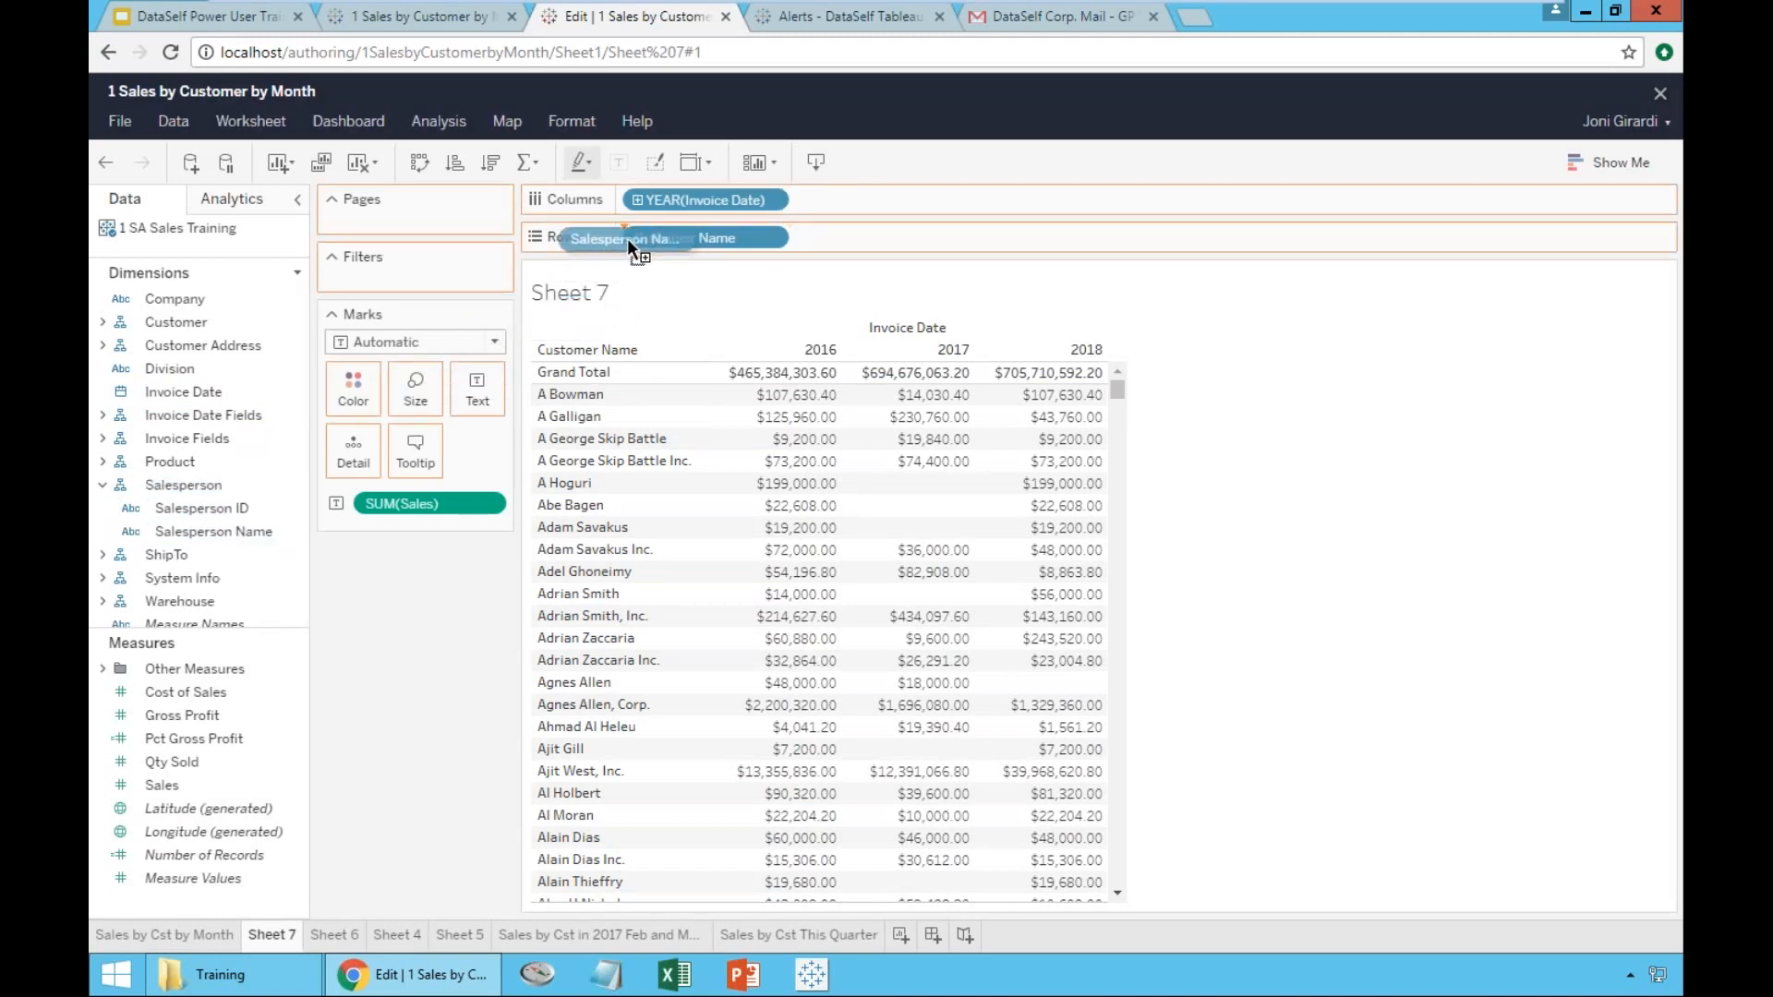
pyautogui.moveTo(626, 238); pyautogui.dragTo(626, 239)
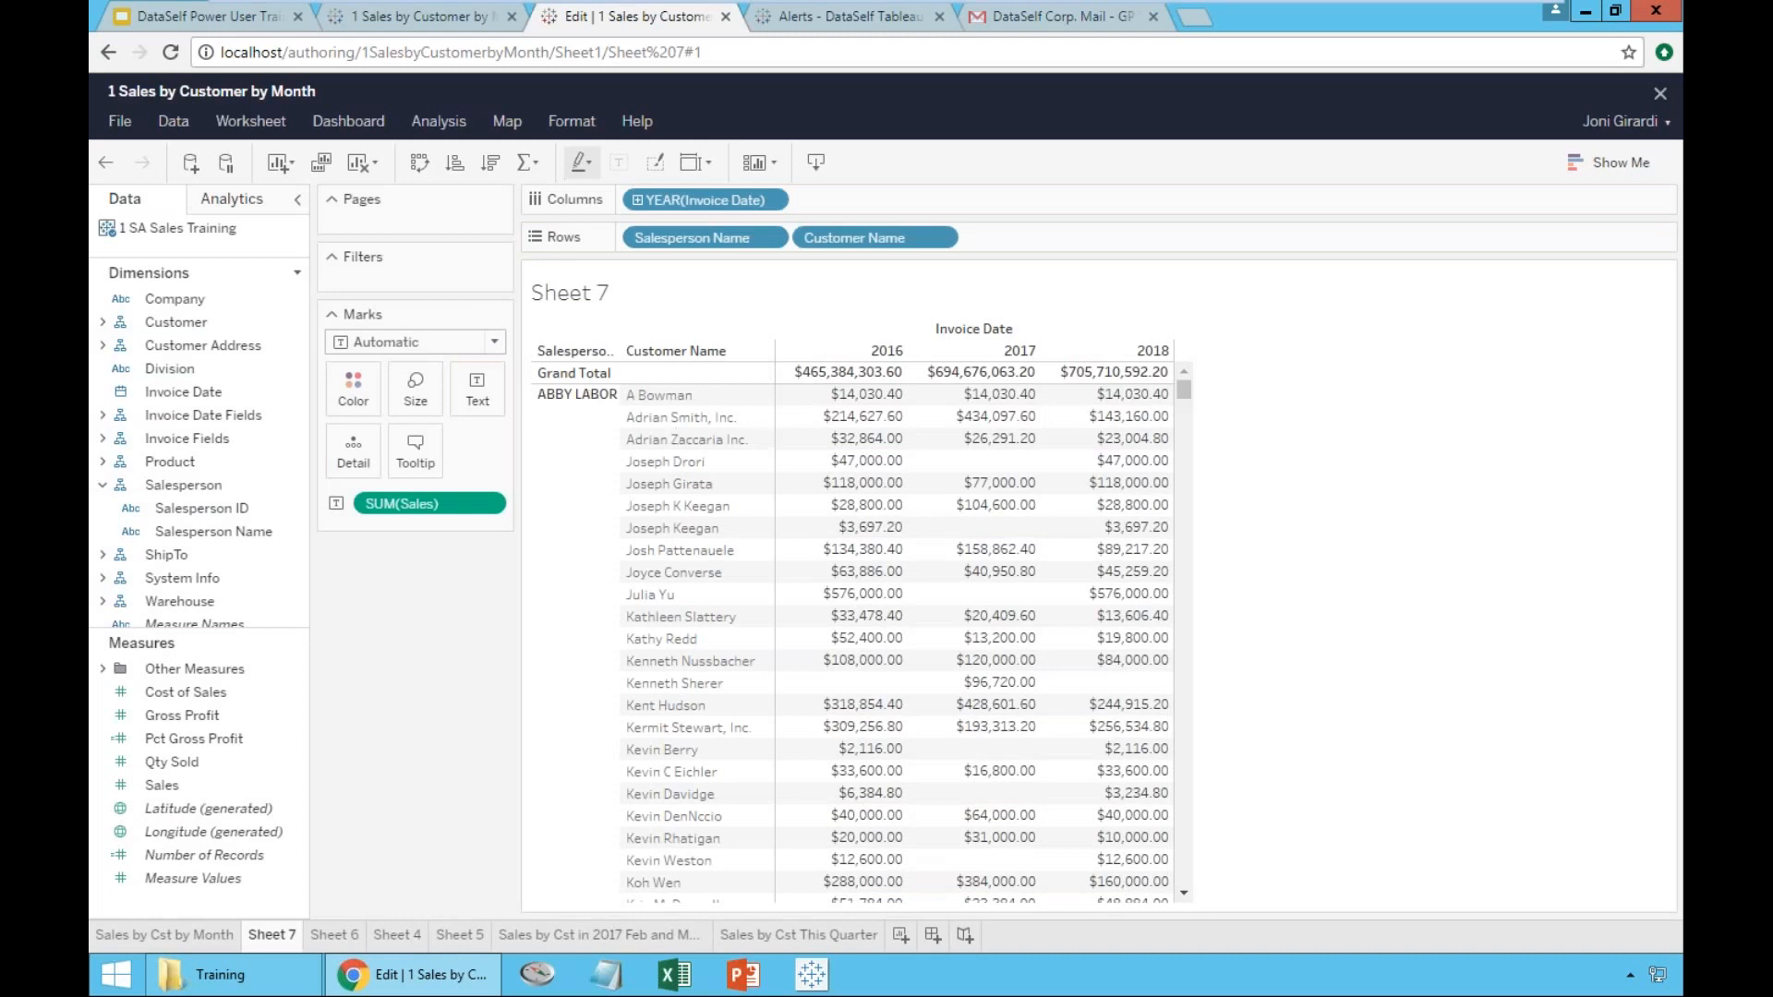
pyautogui.click(107, 162)
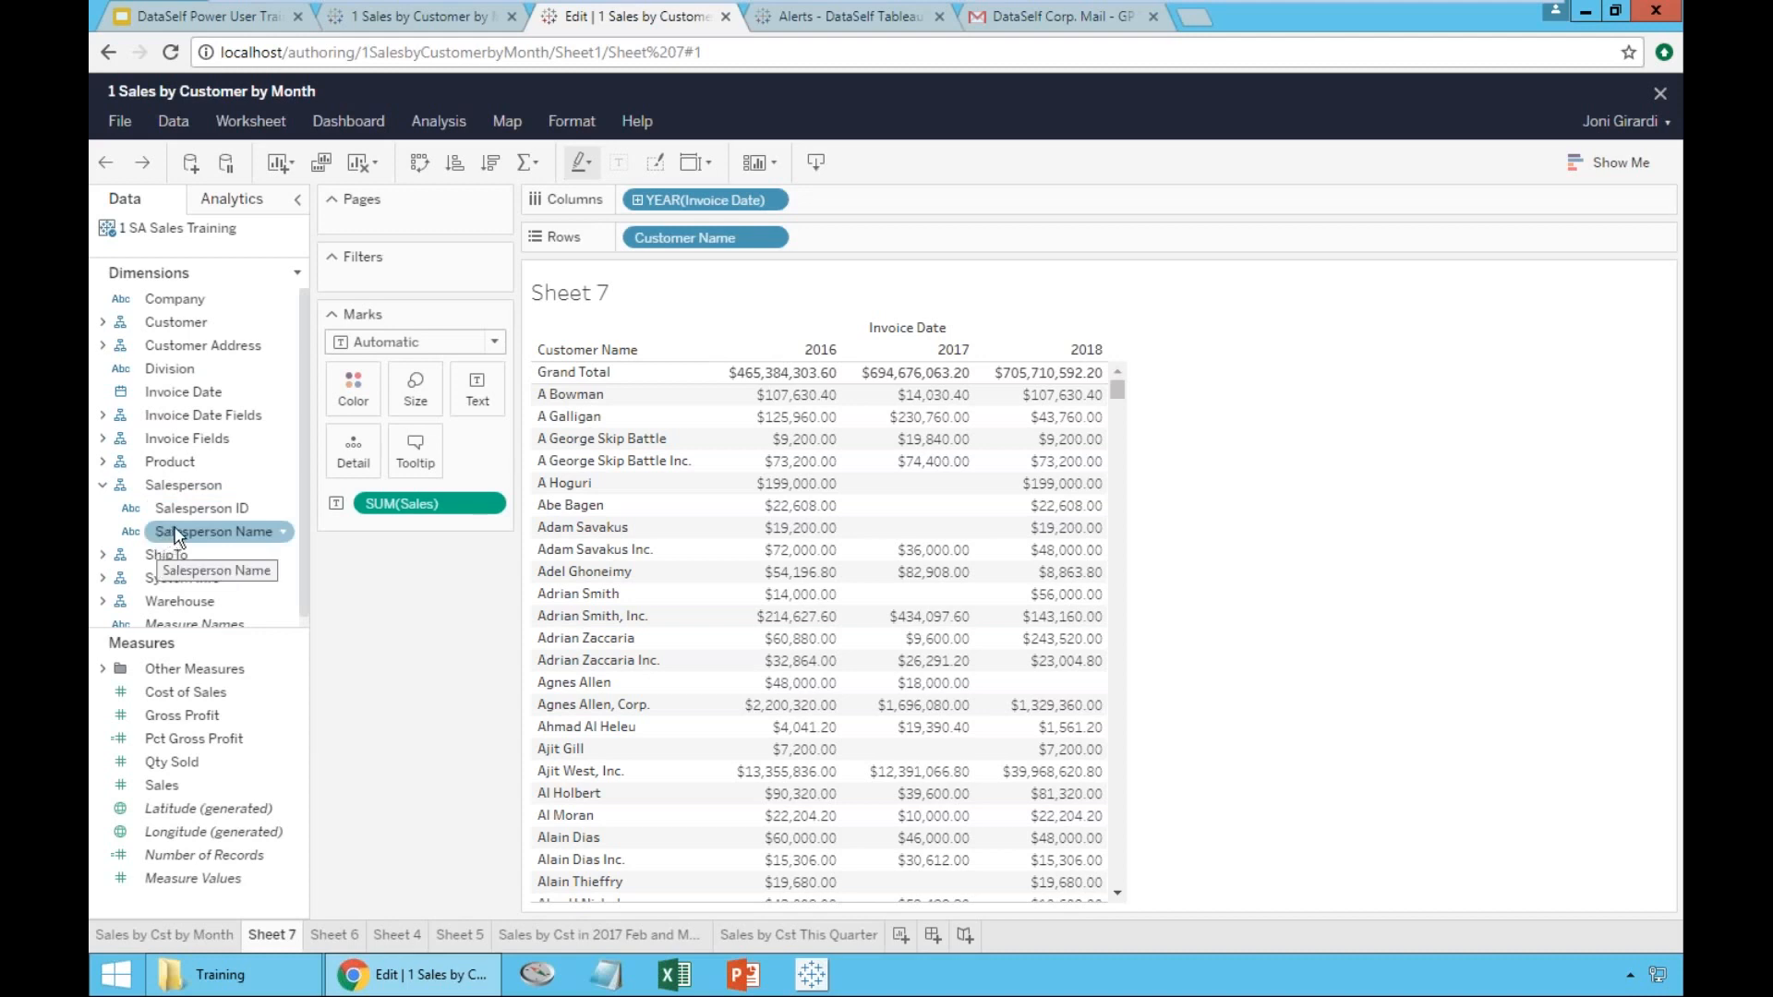
pyautogui.moveTo(169, 541); pyautogui.dragTo(909, 235)
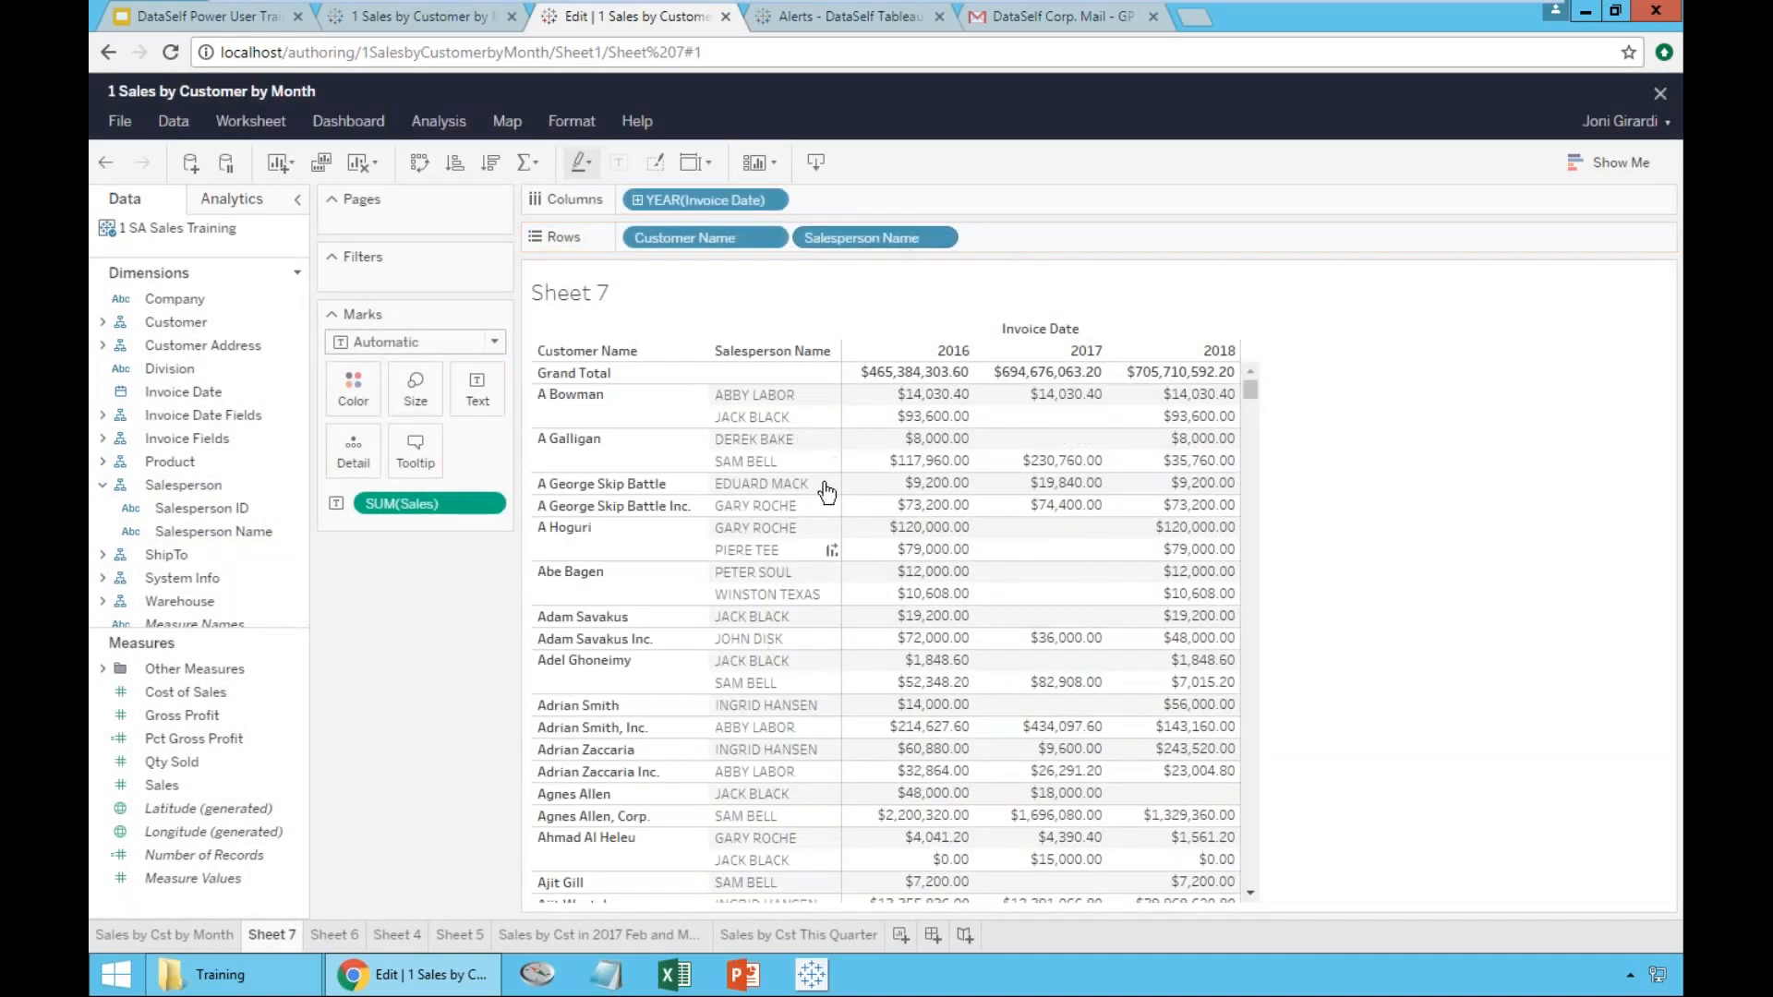
pyautogui.moveTo(846, 232); pyautogui.dragTo(634, 239)
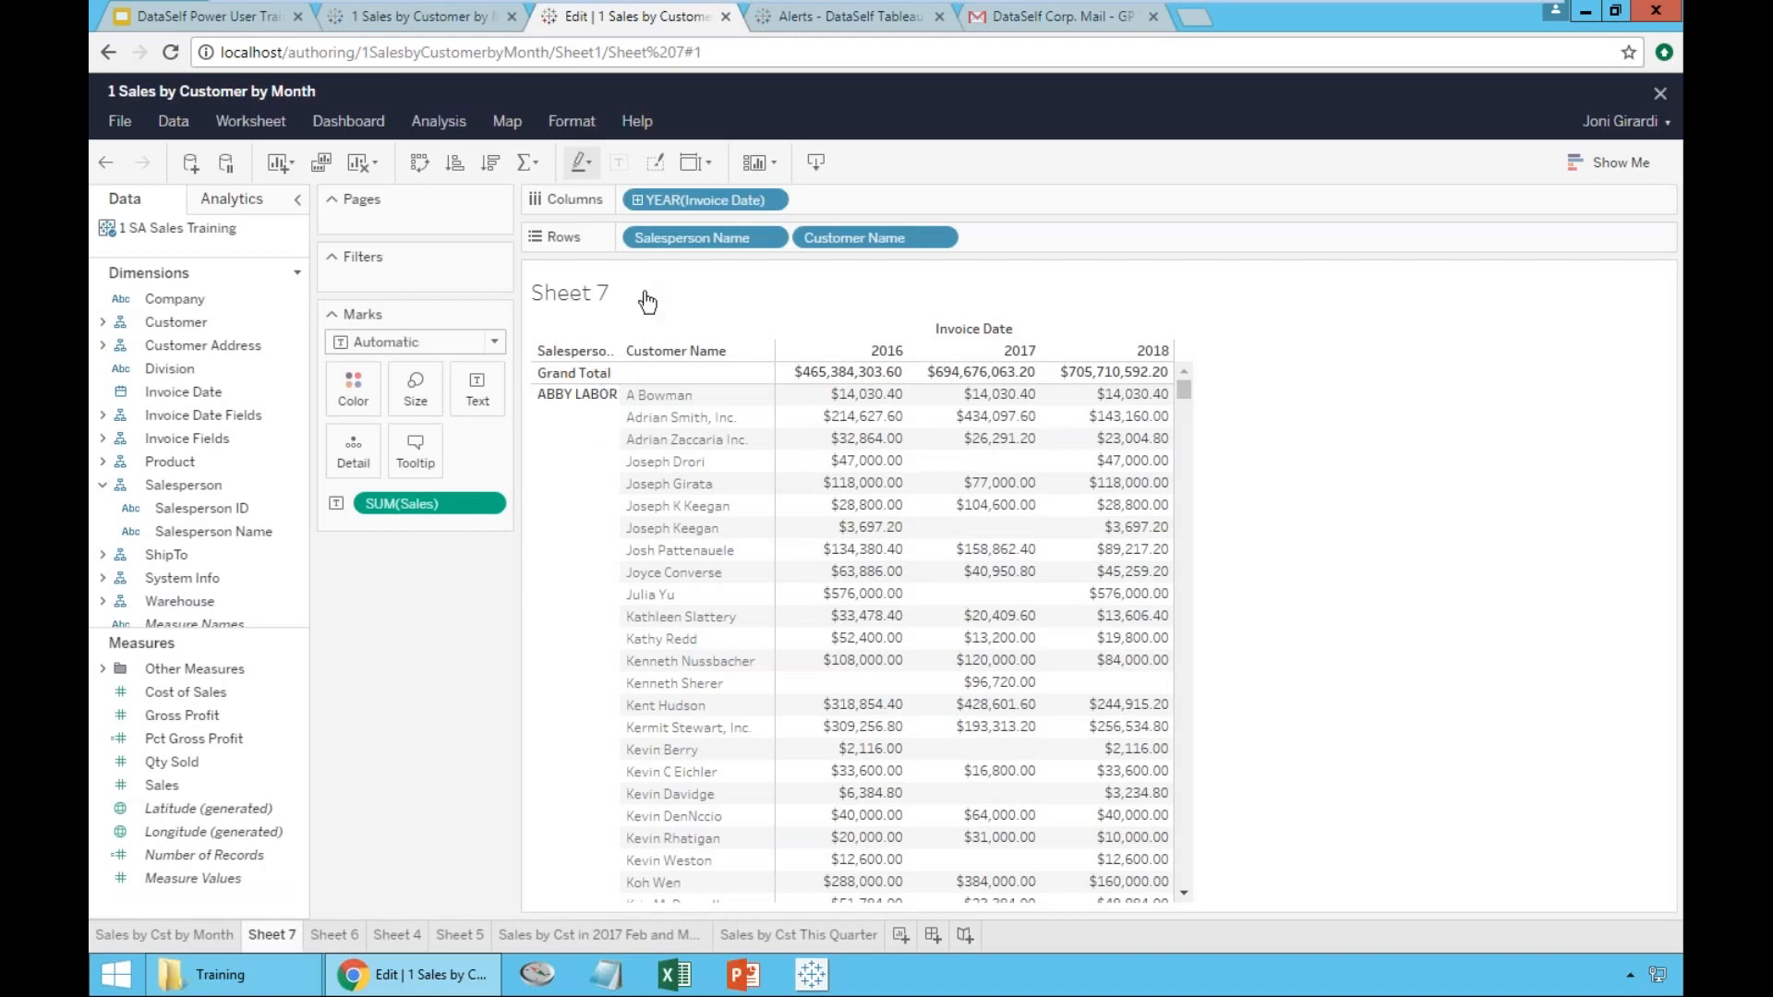
# - Try the rows with Salesperson Name alone, and undo the removal of Customer Name
pyautogui.moveTo(681, 238); pyautogui.dragTo(849, 237)
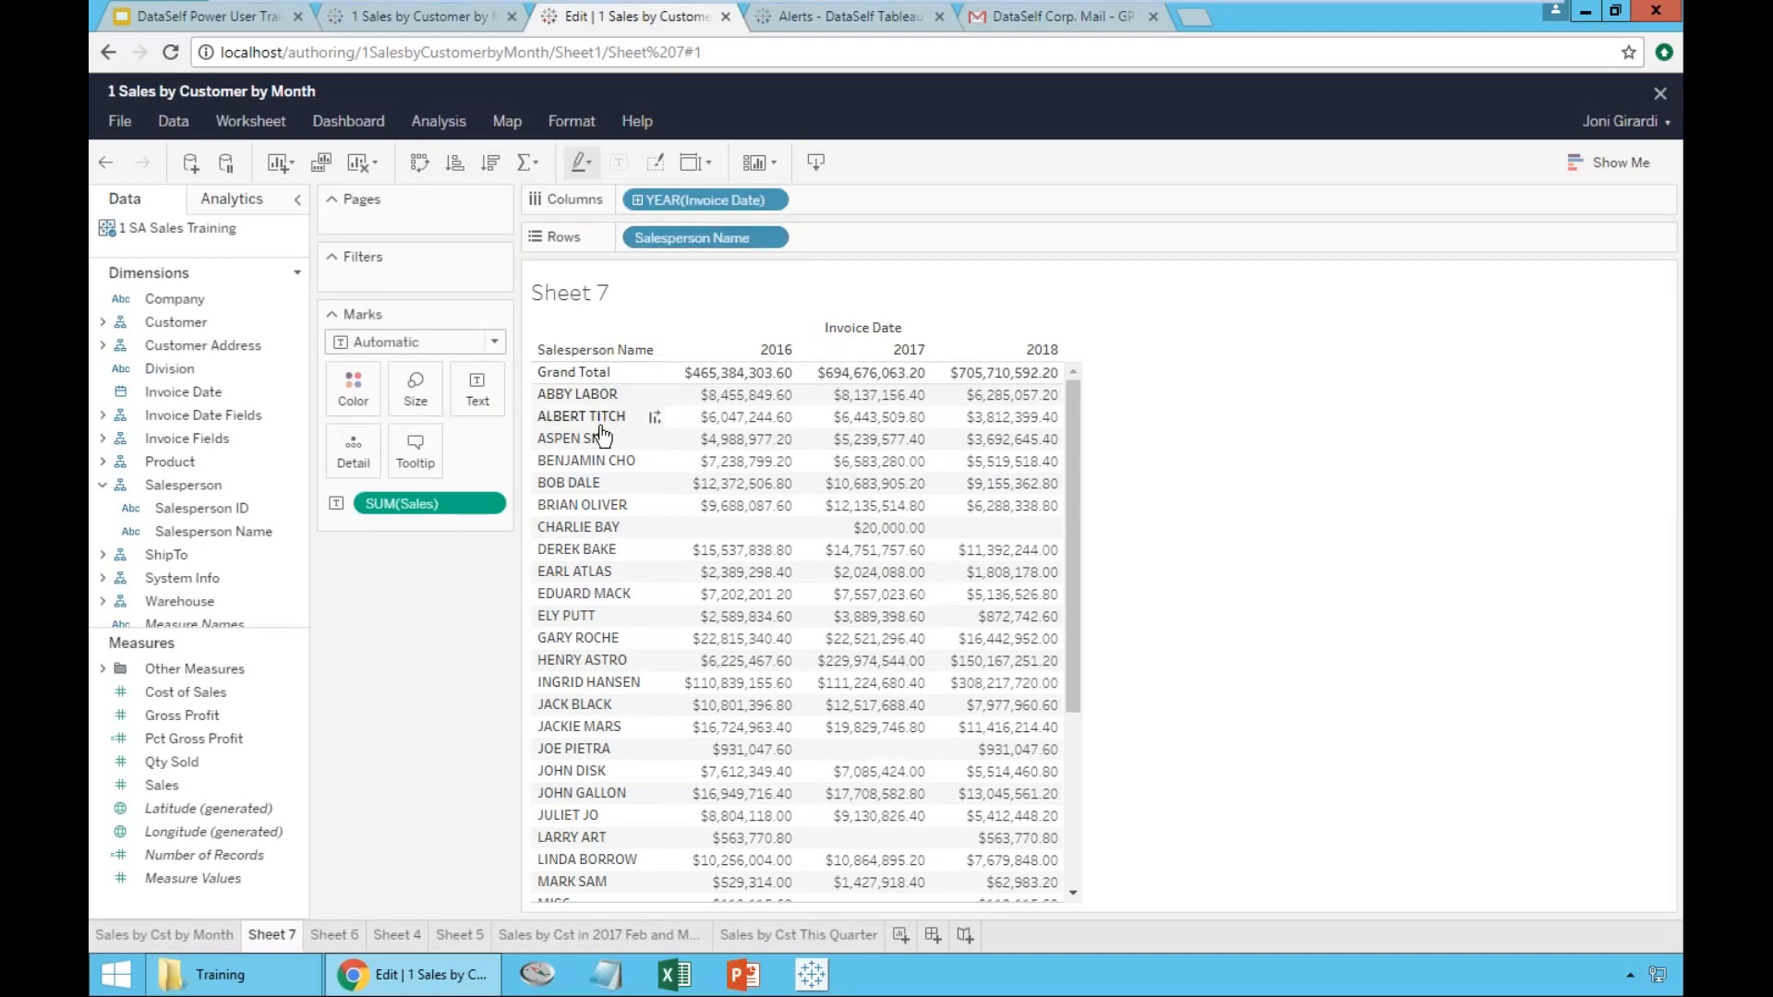
pyautogui.click(106, 165)
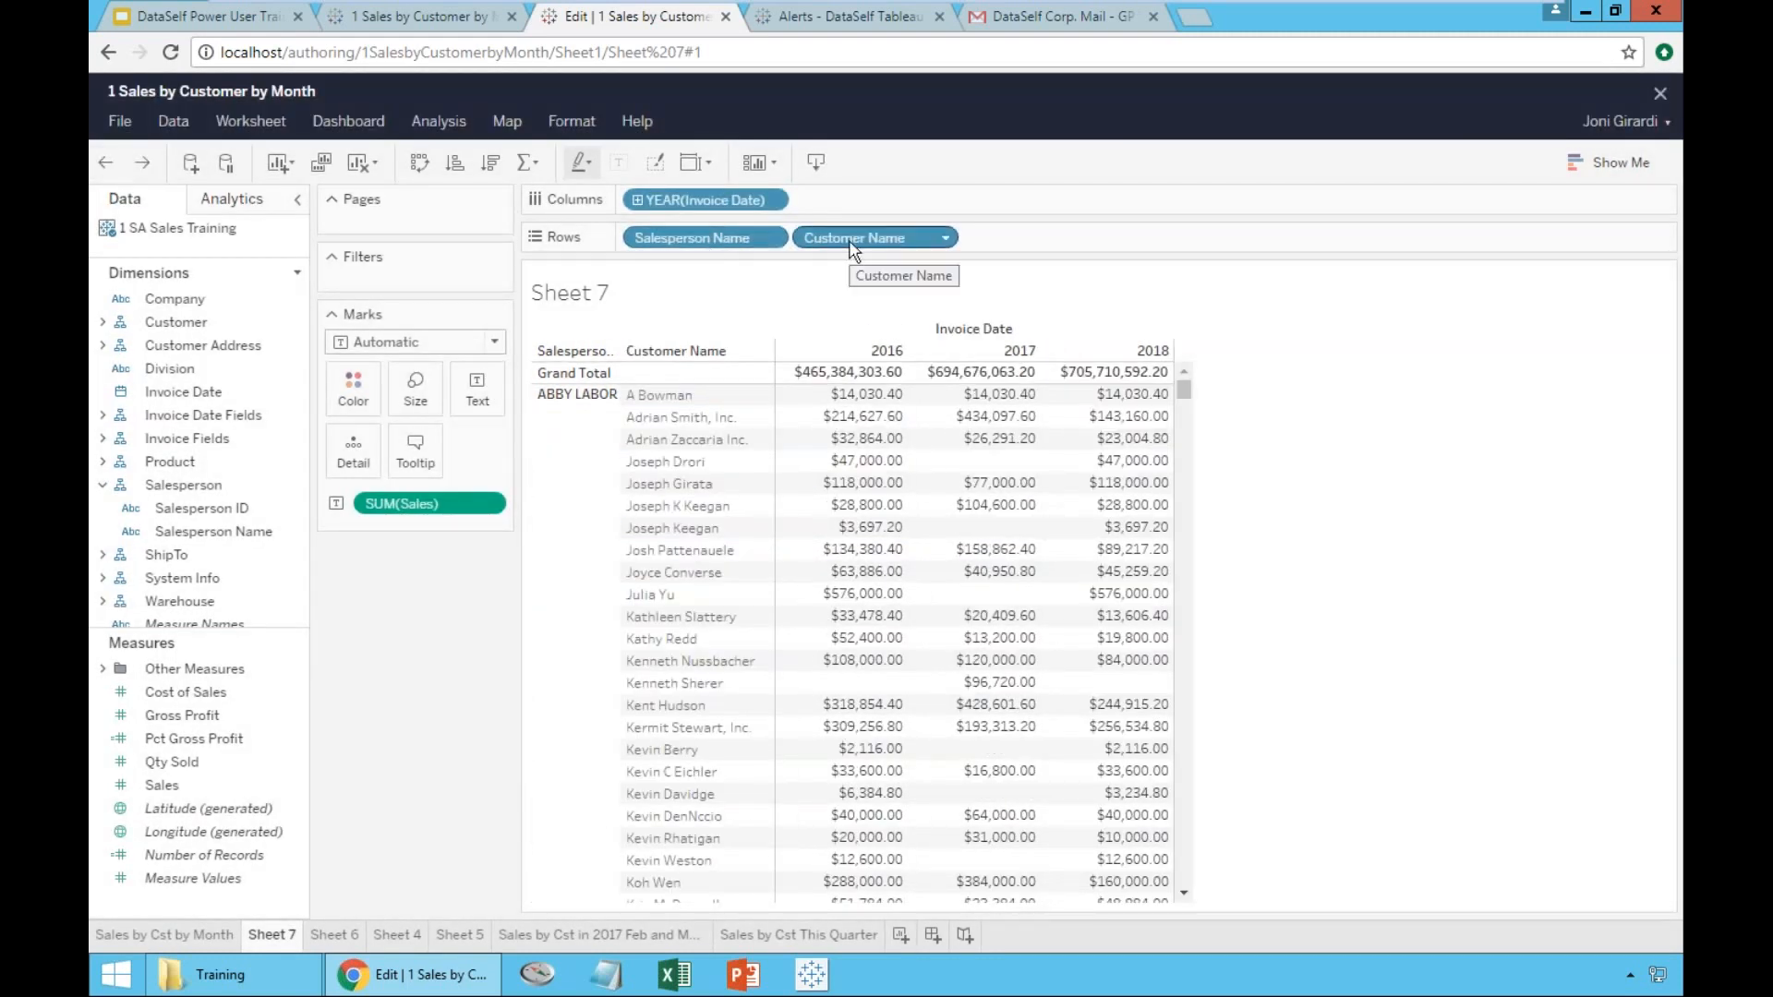
pyautogui.moveTo(1186, 403)
pyautogui.mouseDown()
pyautogui.moveTo(1187, 425)
pyautogui.moveTo(1184, 386)
pyautogui.mouseUp()
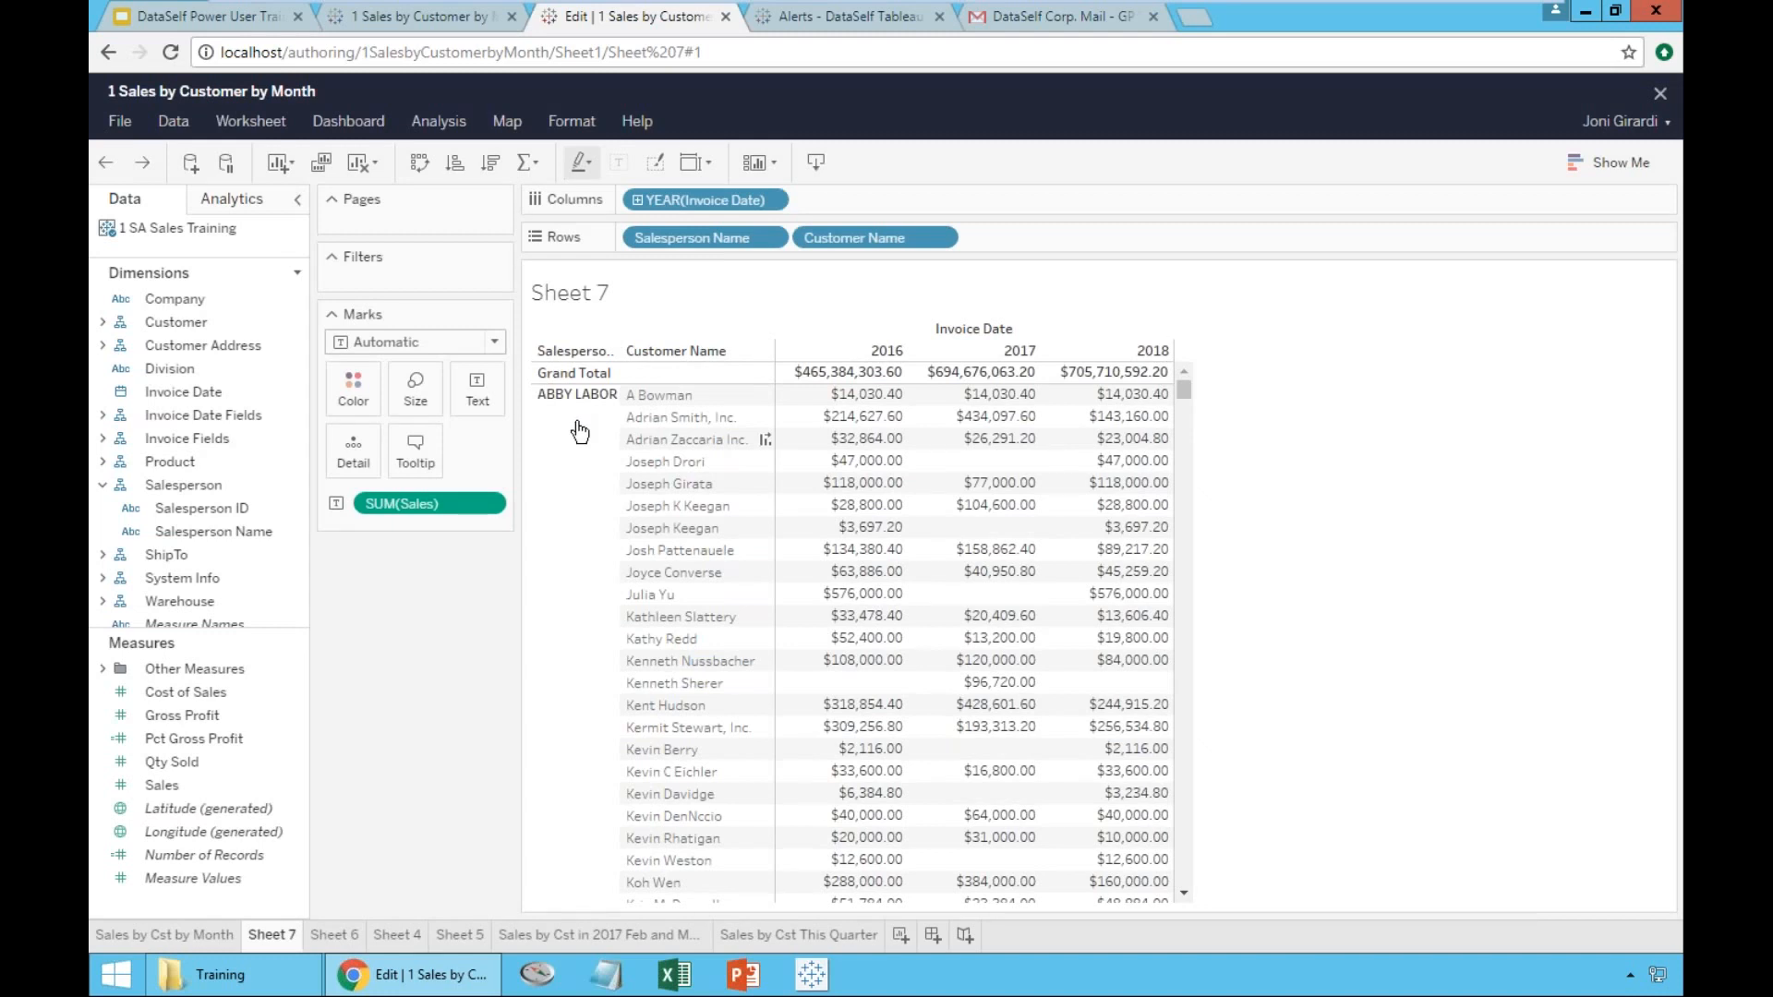
# - Add all subtotals to Sheet 7 and check the total row for each salesperson
pyautogui.click(542, 172)
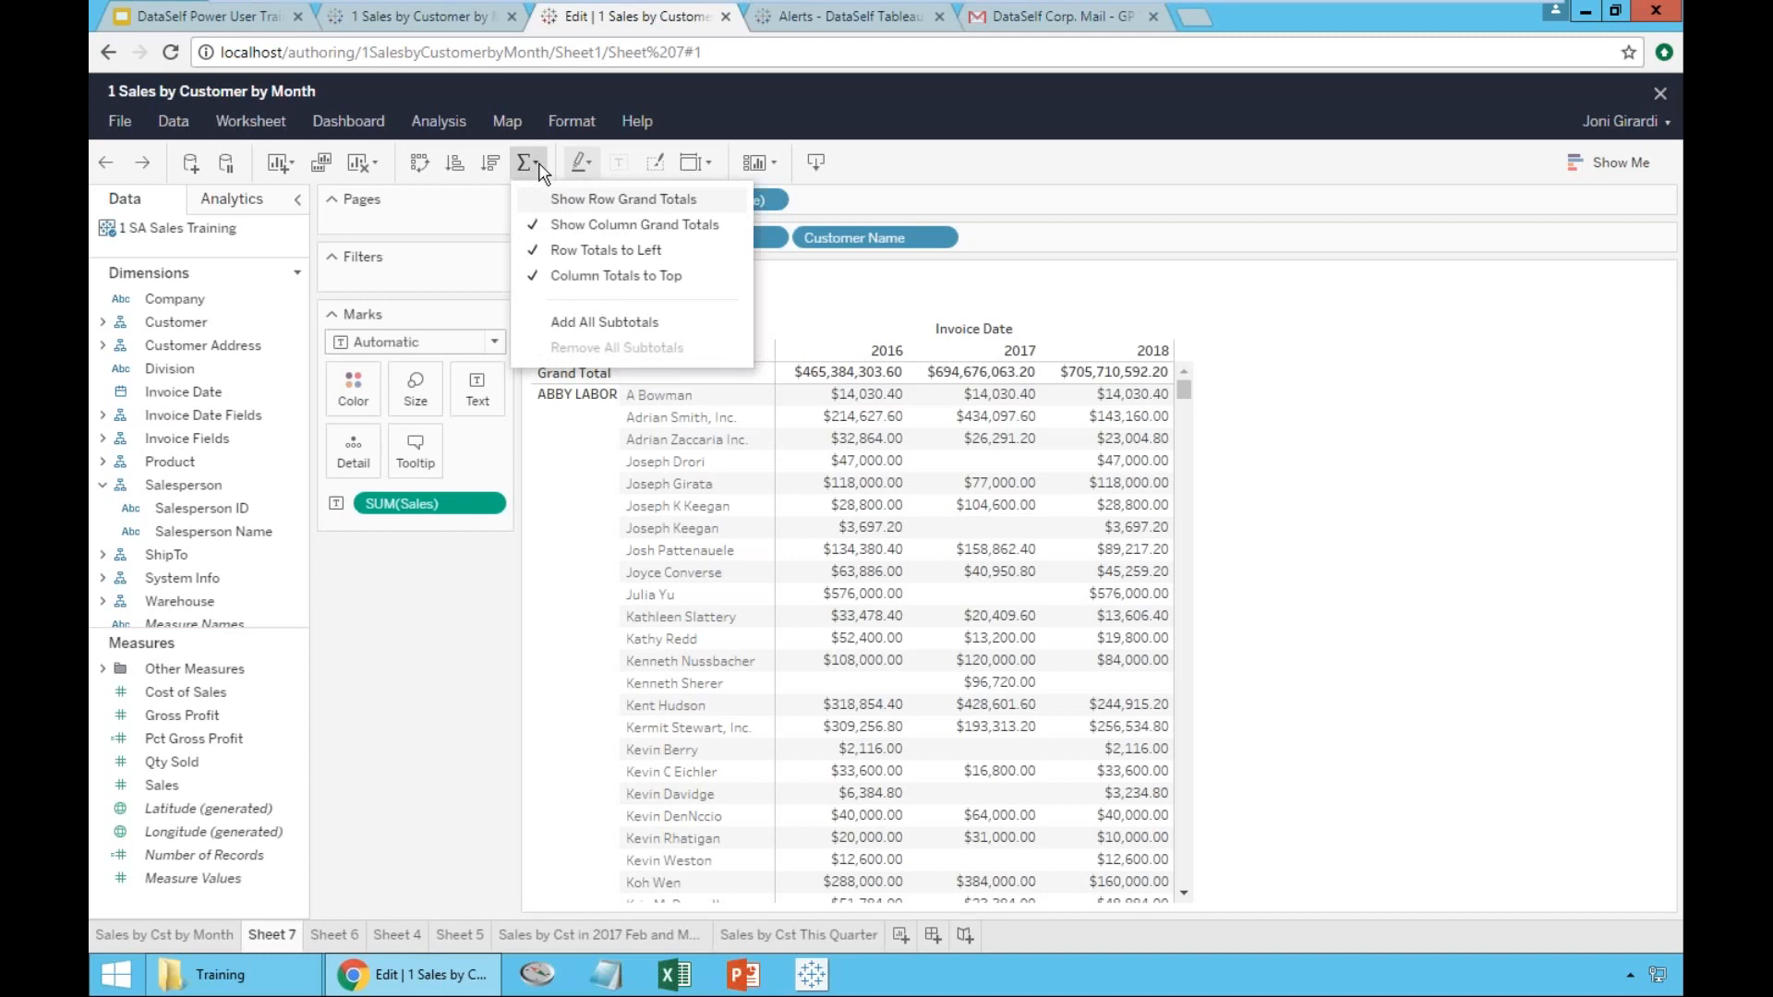
pyautogui.click(584, 323)
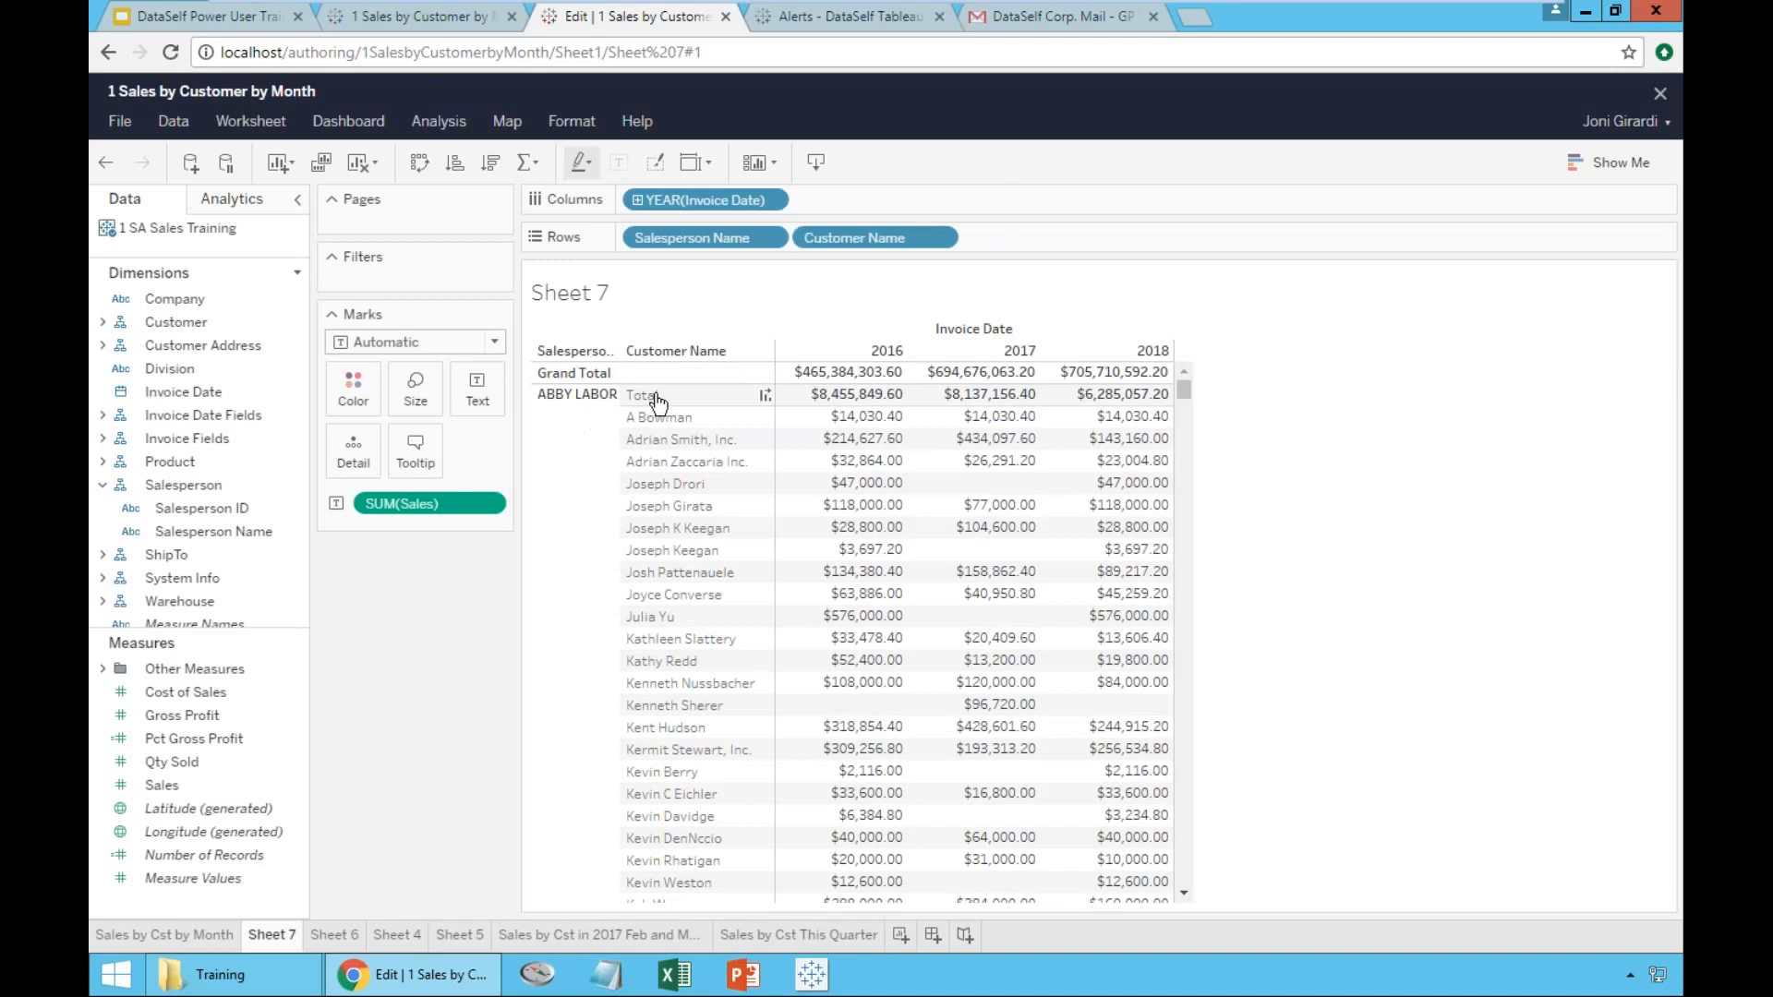
pyautogui.moveTo(1185, 391); pyautogui.dragTo(1189, 434)
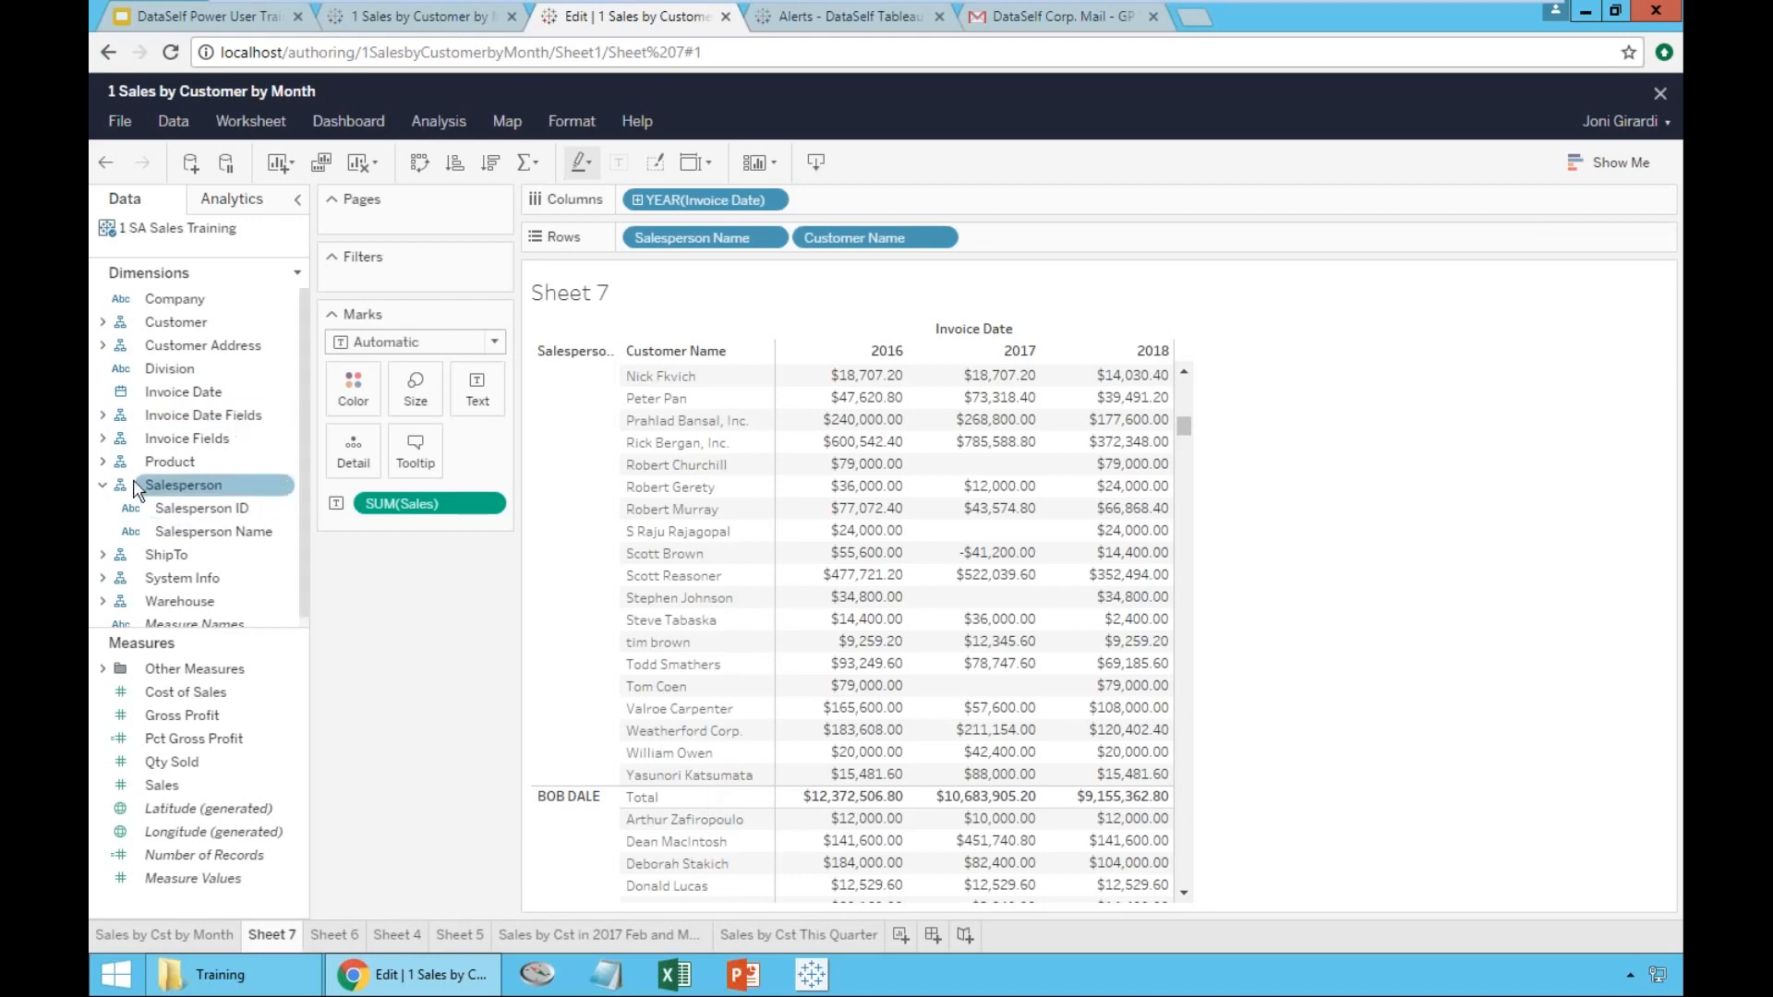
# - Add Product ID to the rows after Customer Name and apply all subtotals so each customer gets a total
pyautogui.click(102, 486)
pyautogui.click(103, 462)
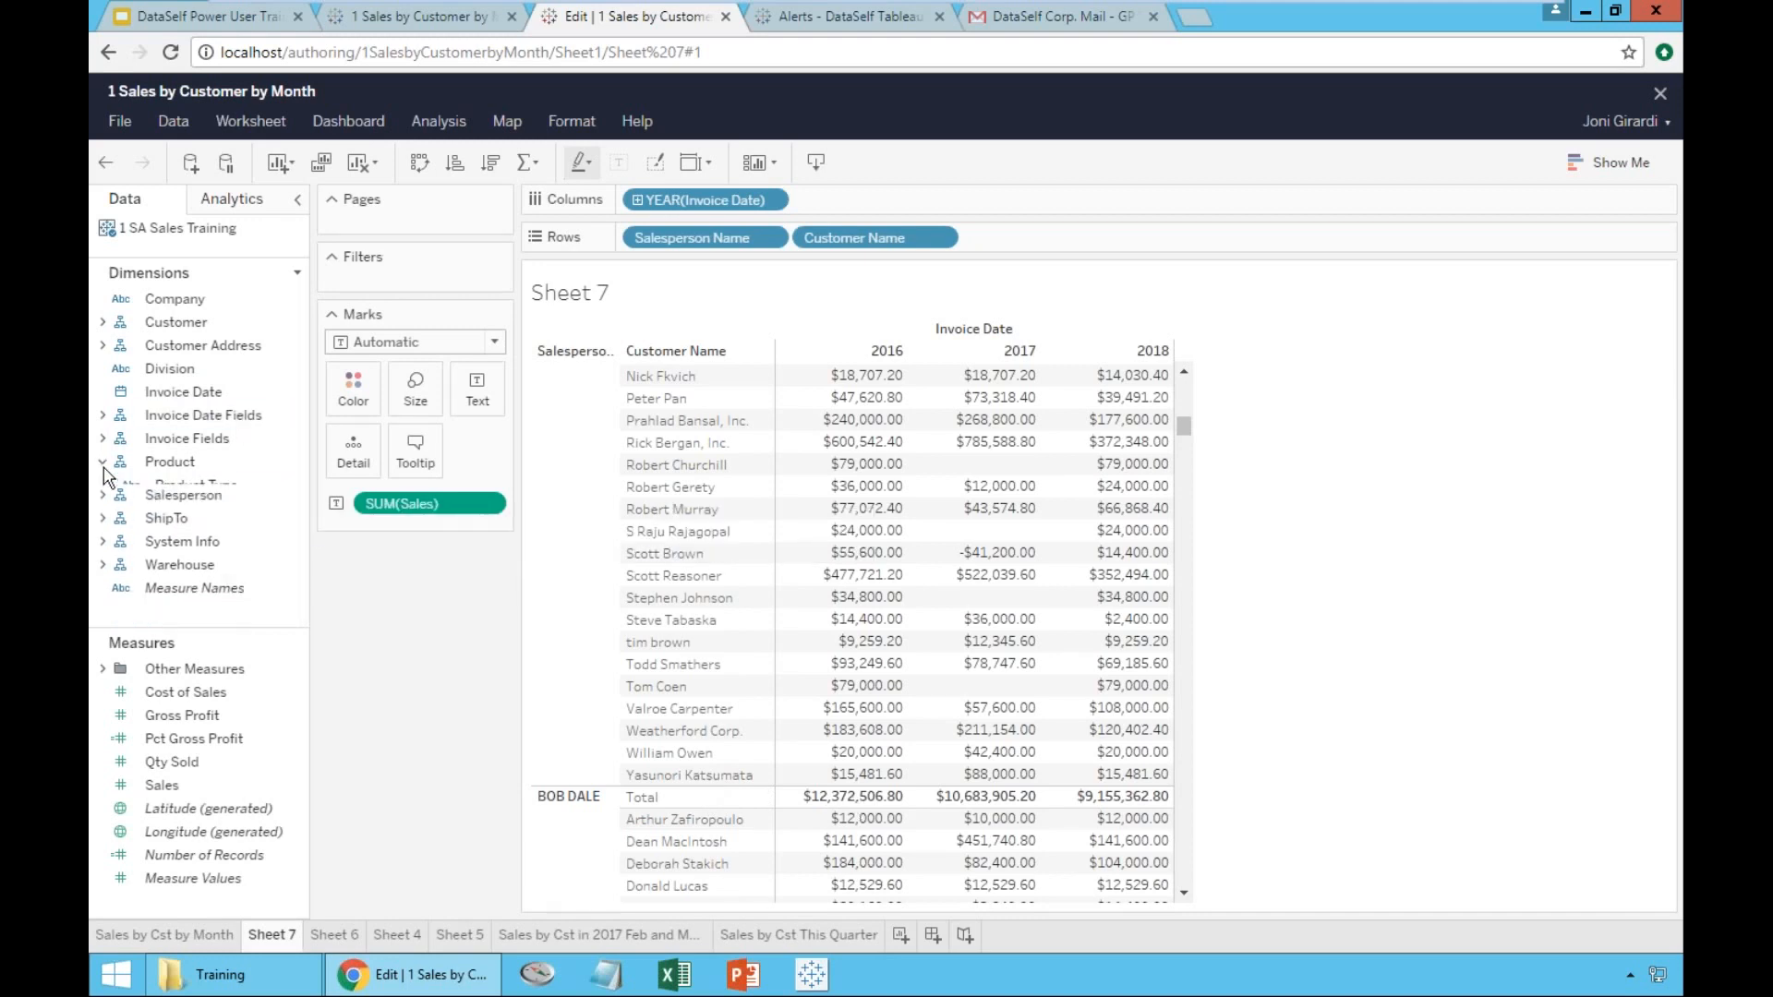
pyautogui.click(150, 534)
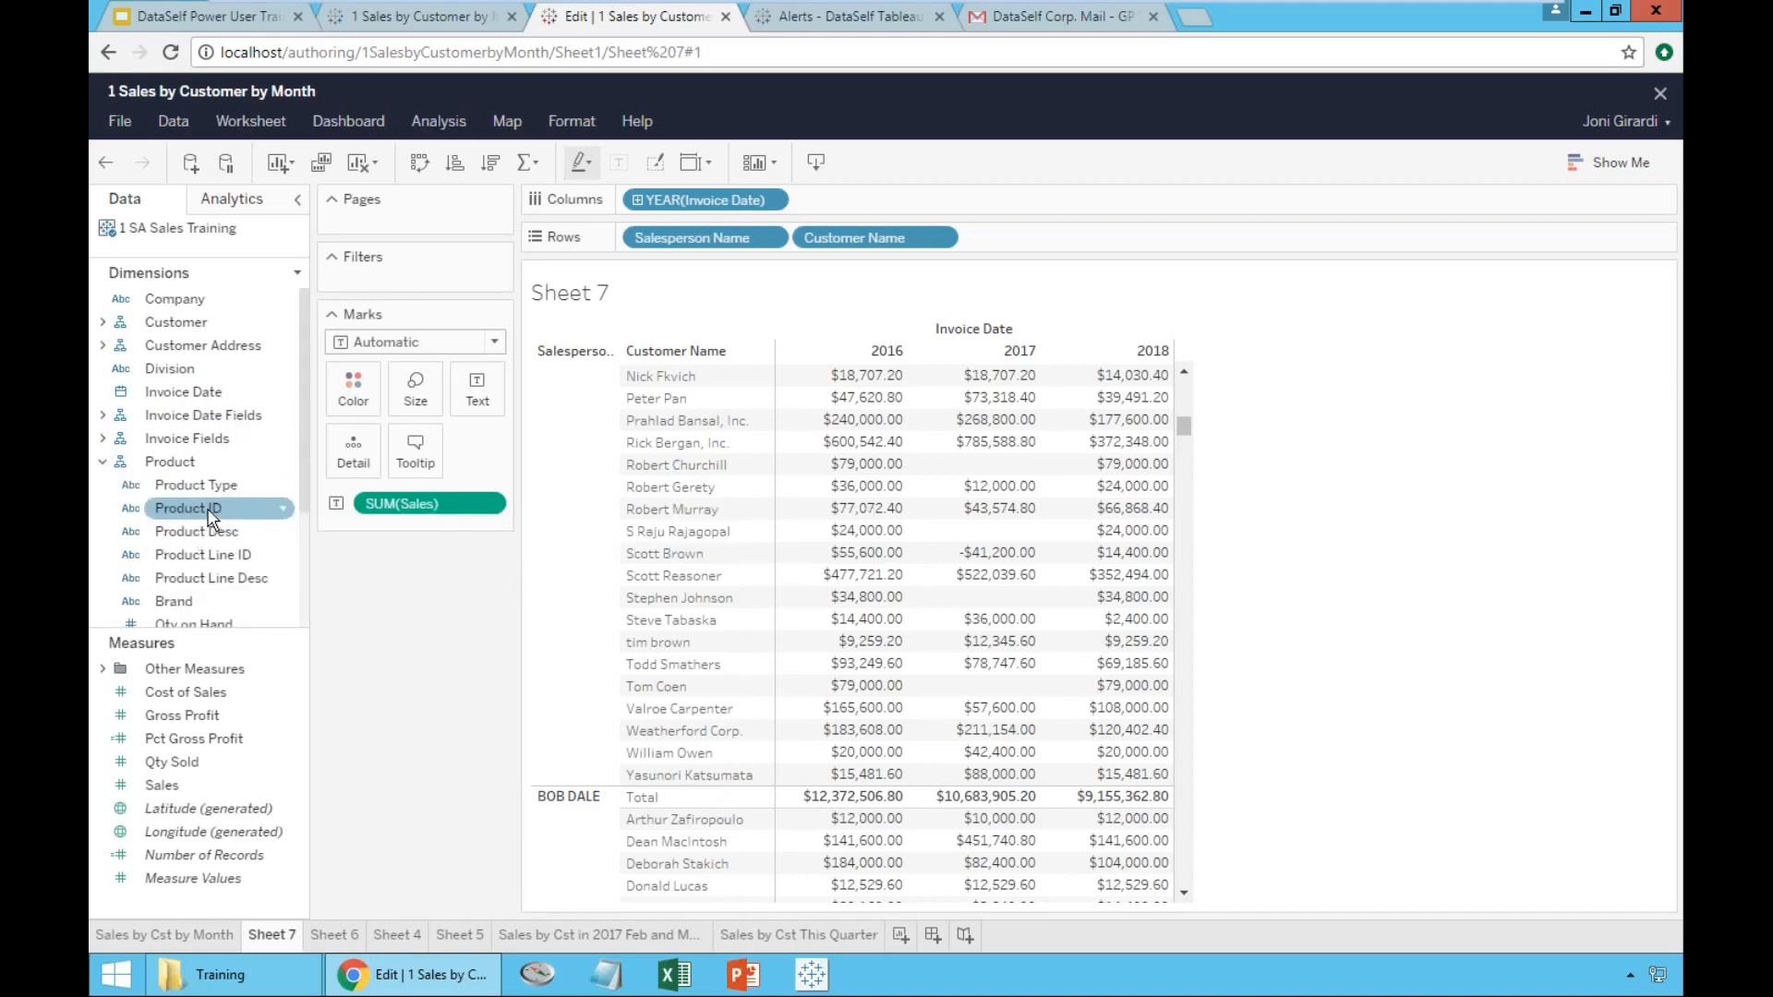
pyautogui.moveTo(189, 508); pyautogui.dragTo(1015, 240)
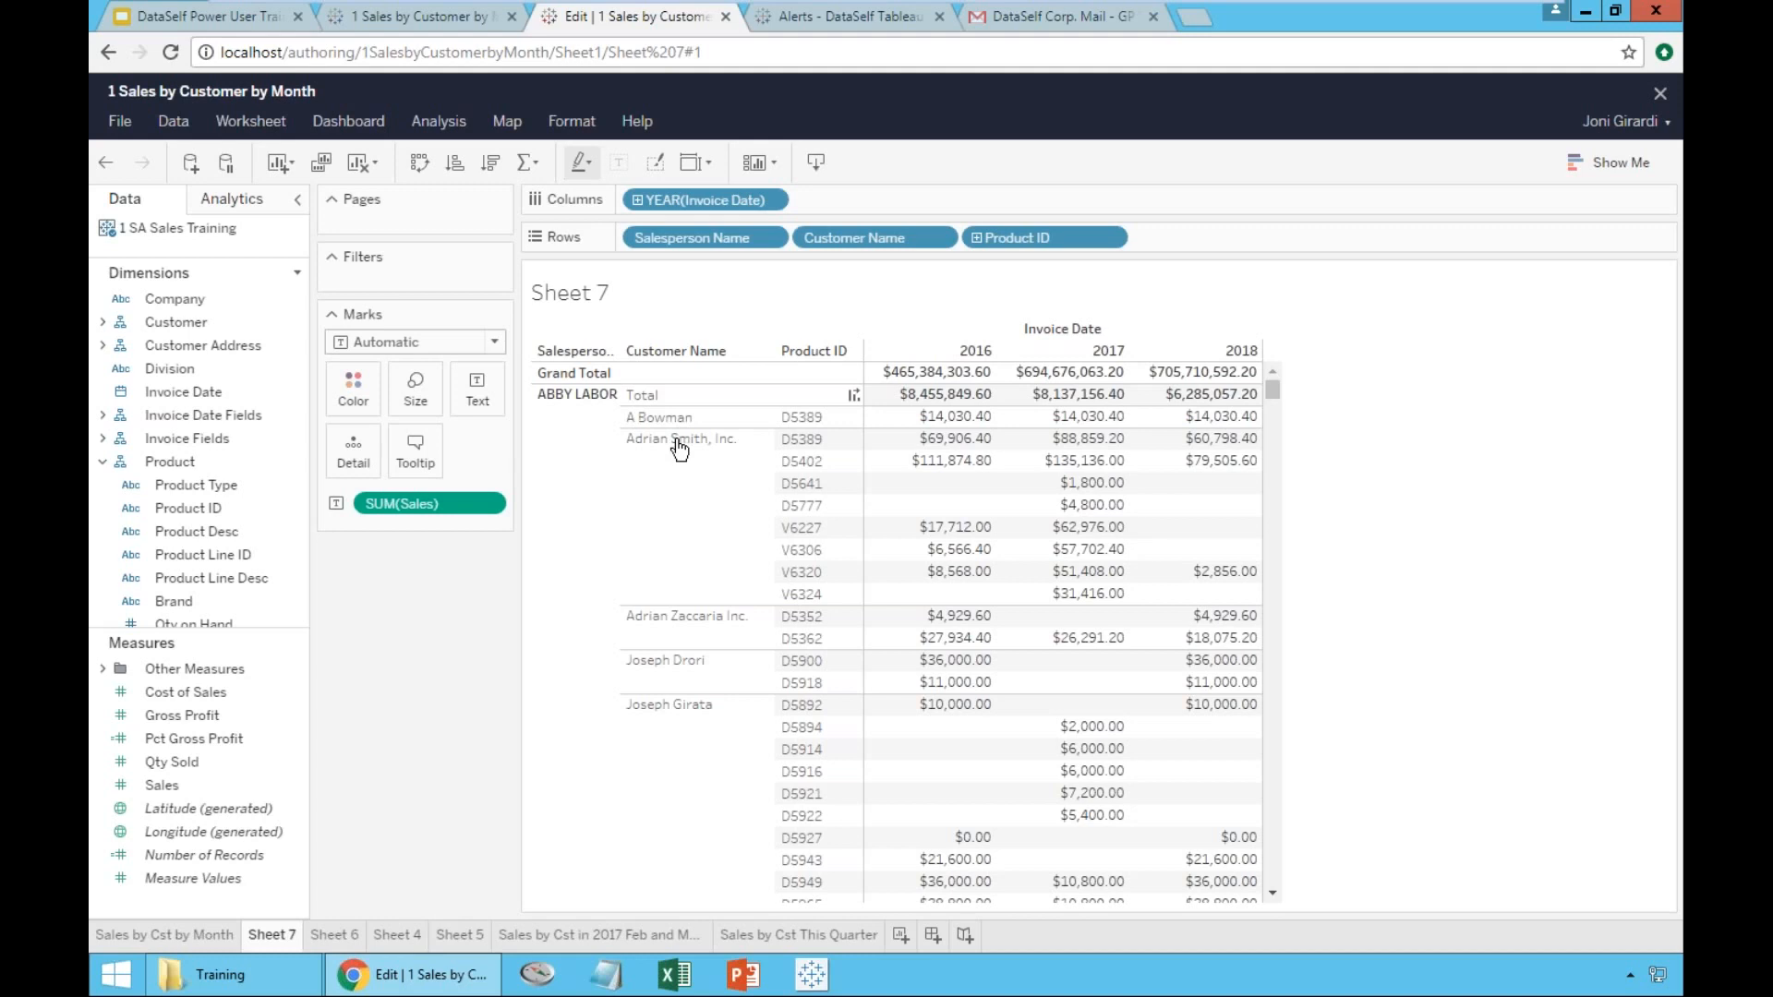
pyautogui.click(544, 169)
pyautogui.click(556, 320)
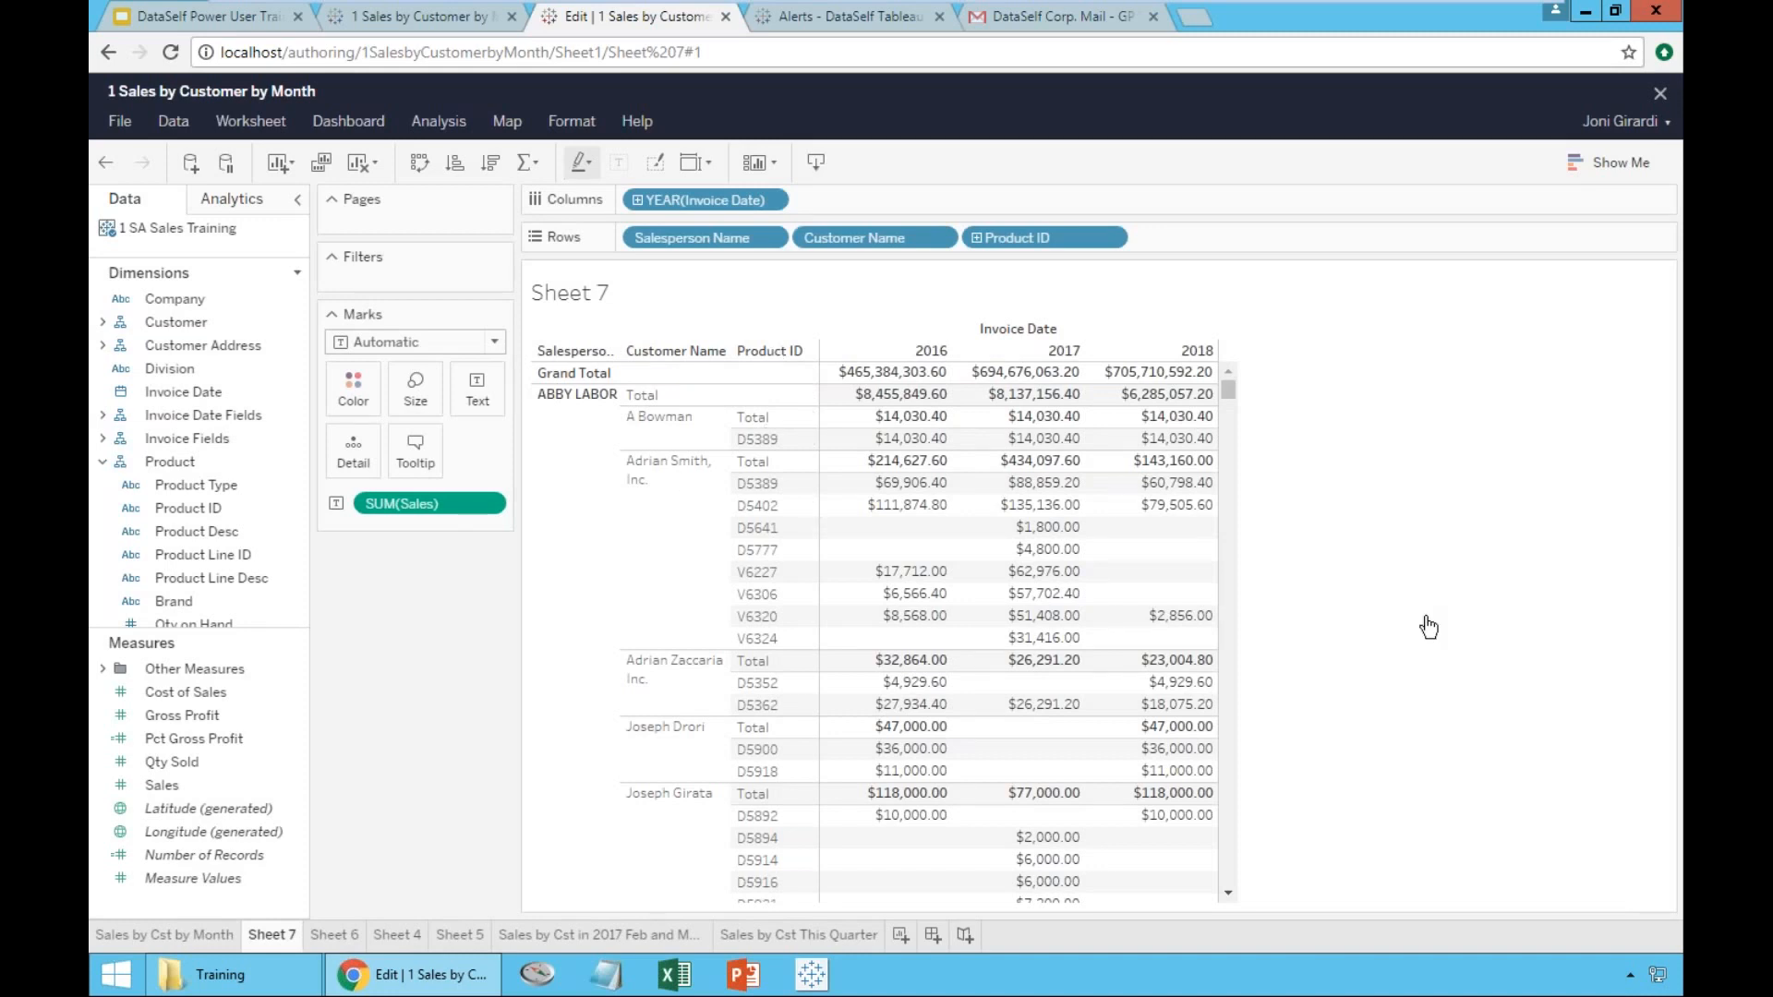
# - Rename Sheet 7 as Totals by Cst
pyautogui.doubleClick(255, 939)
pyautogui.write('Totals')
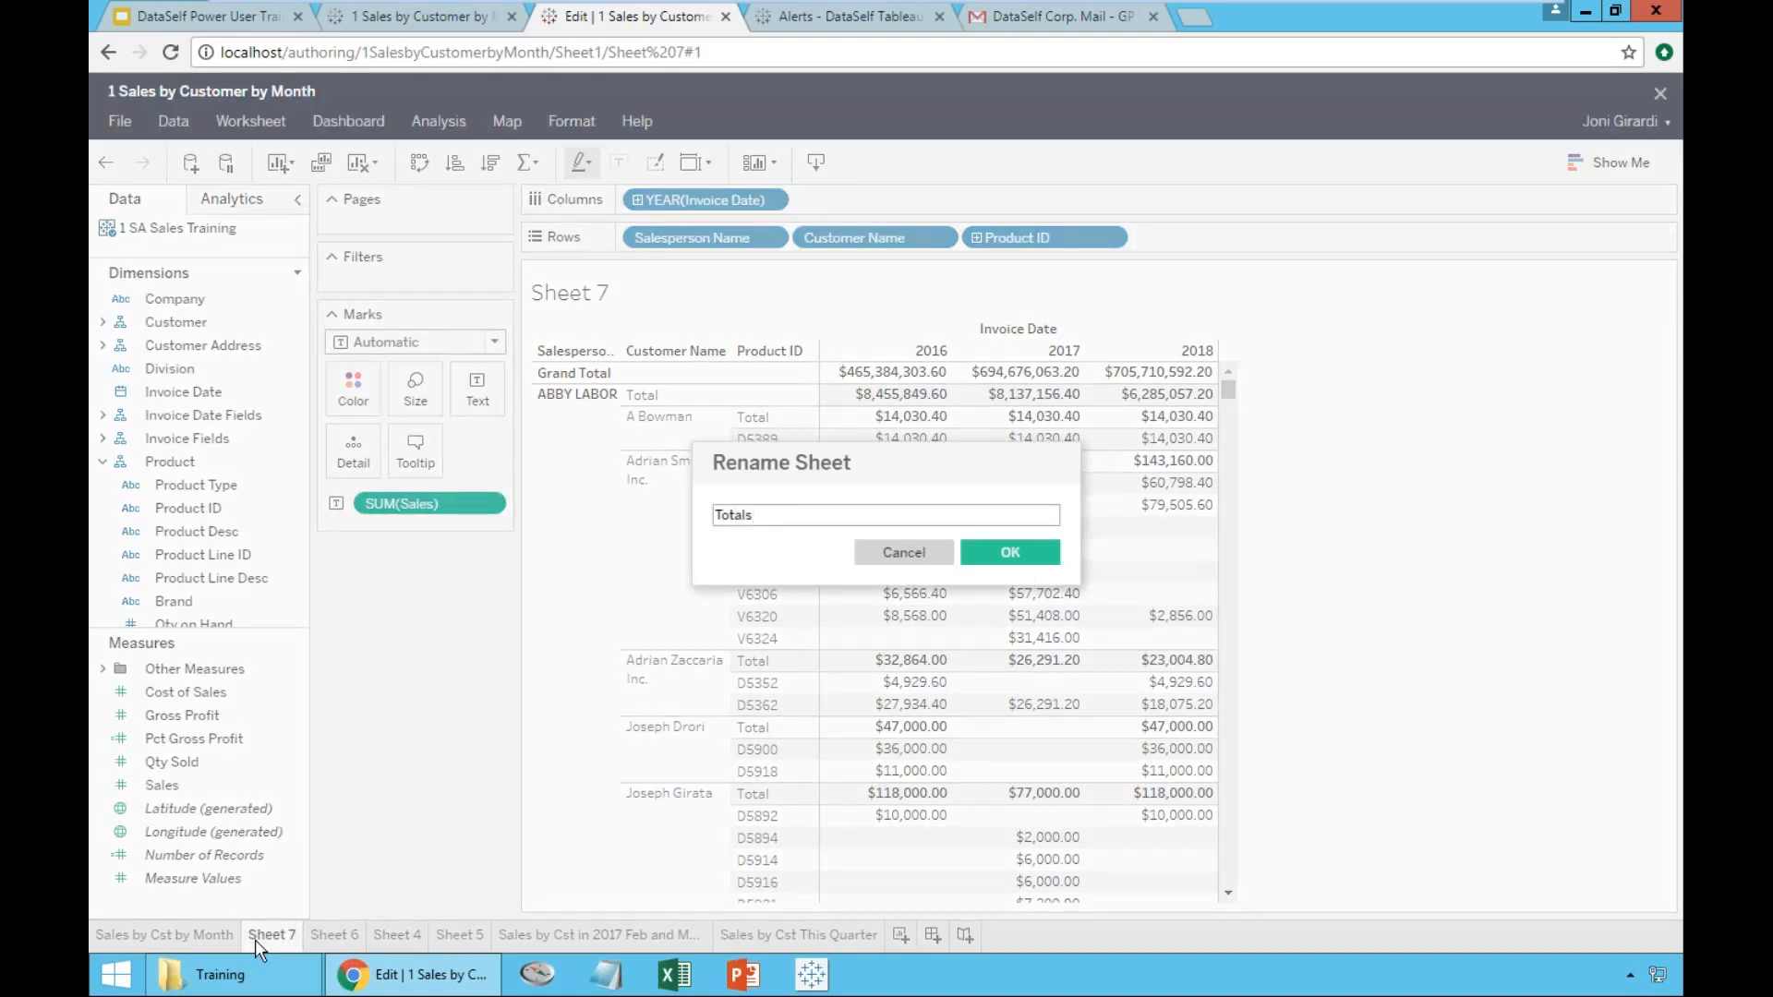
pyautogui.press('Return')
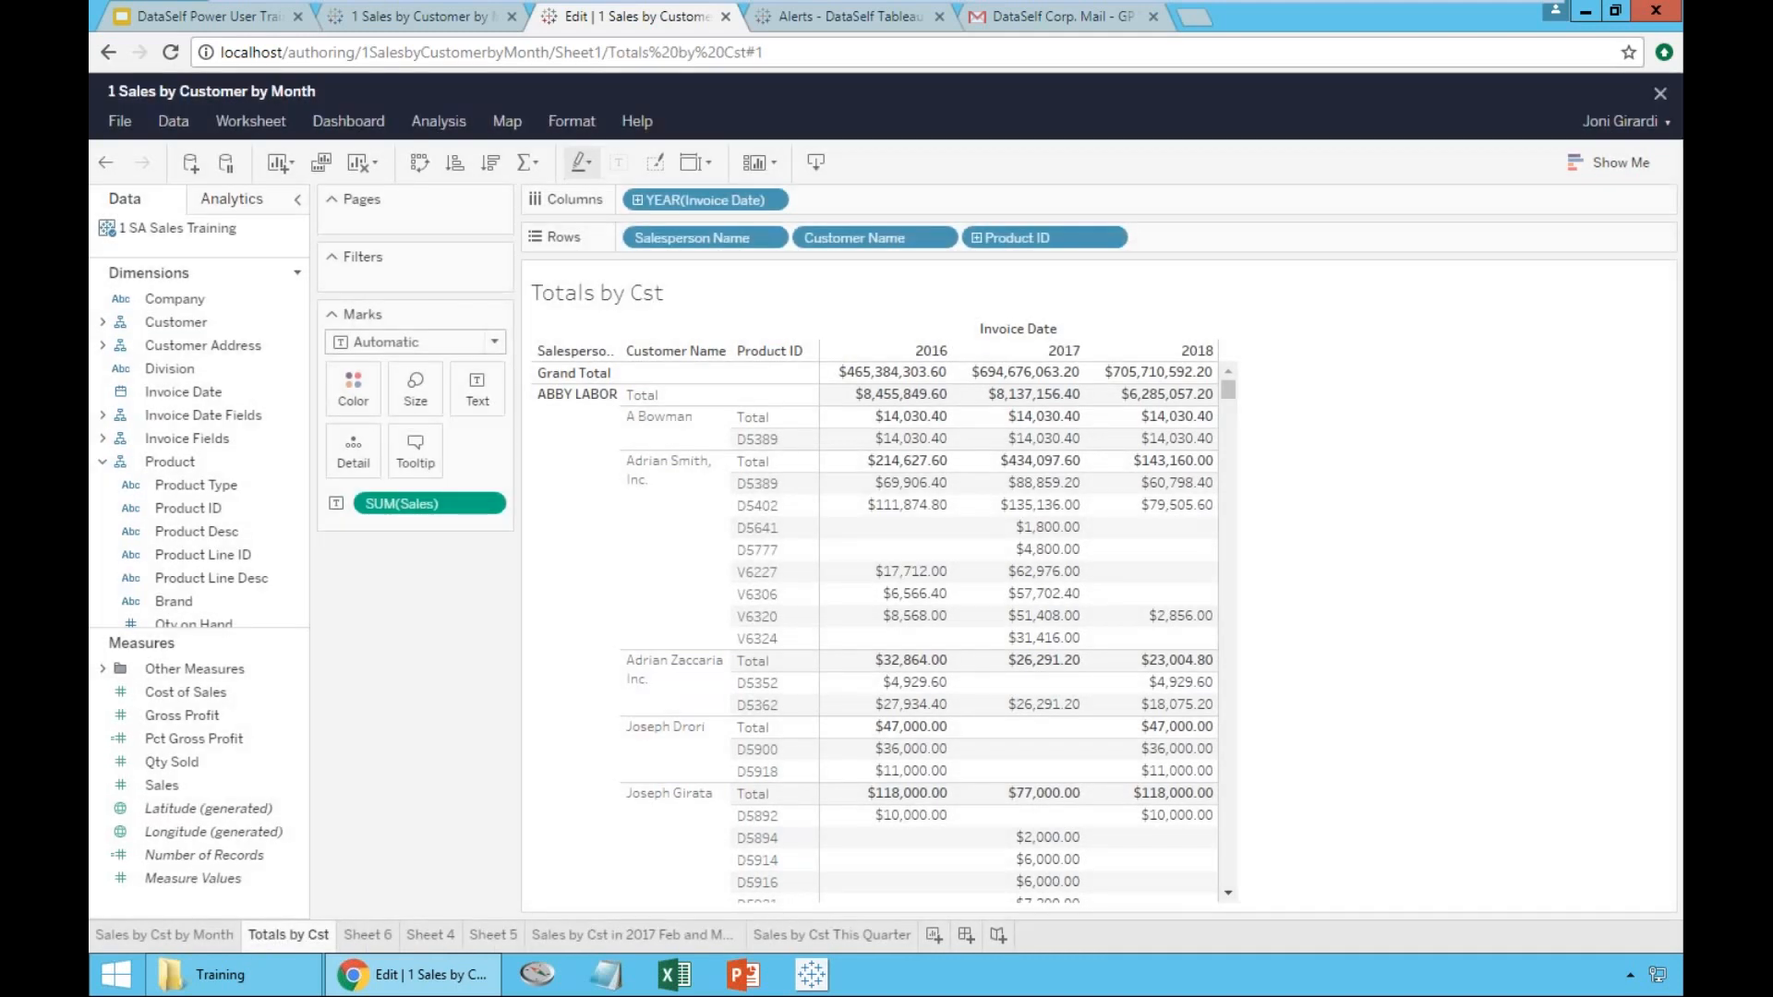
# - Duplicate the Totals by Cst sheet and turn off the column grand totals in the copy
pyautogui.rightClick(270, 946)
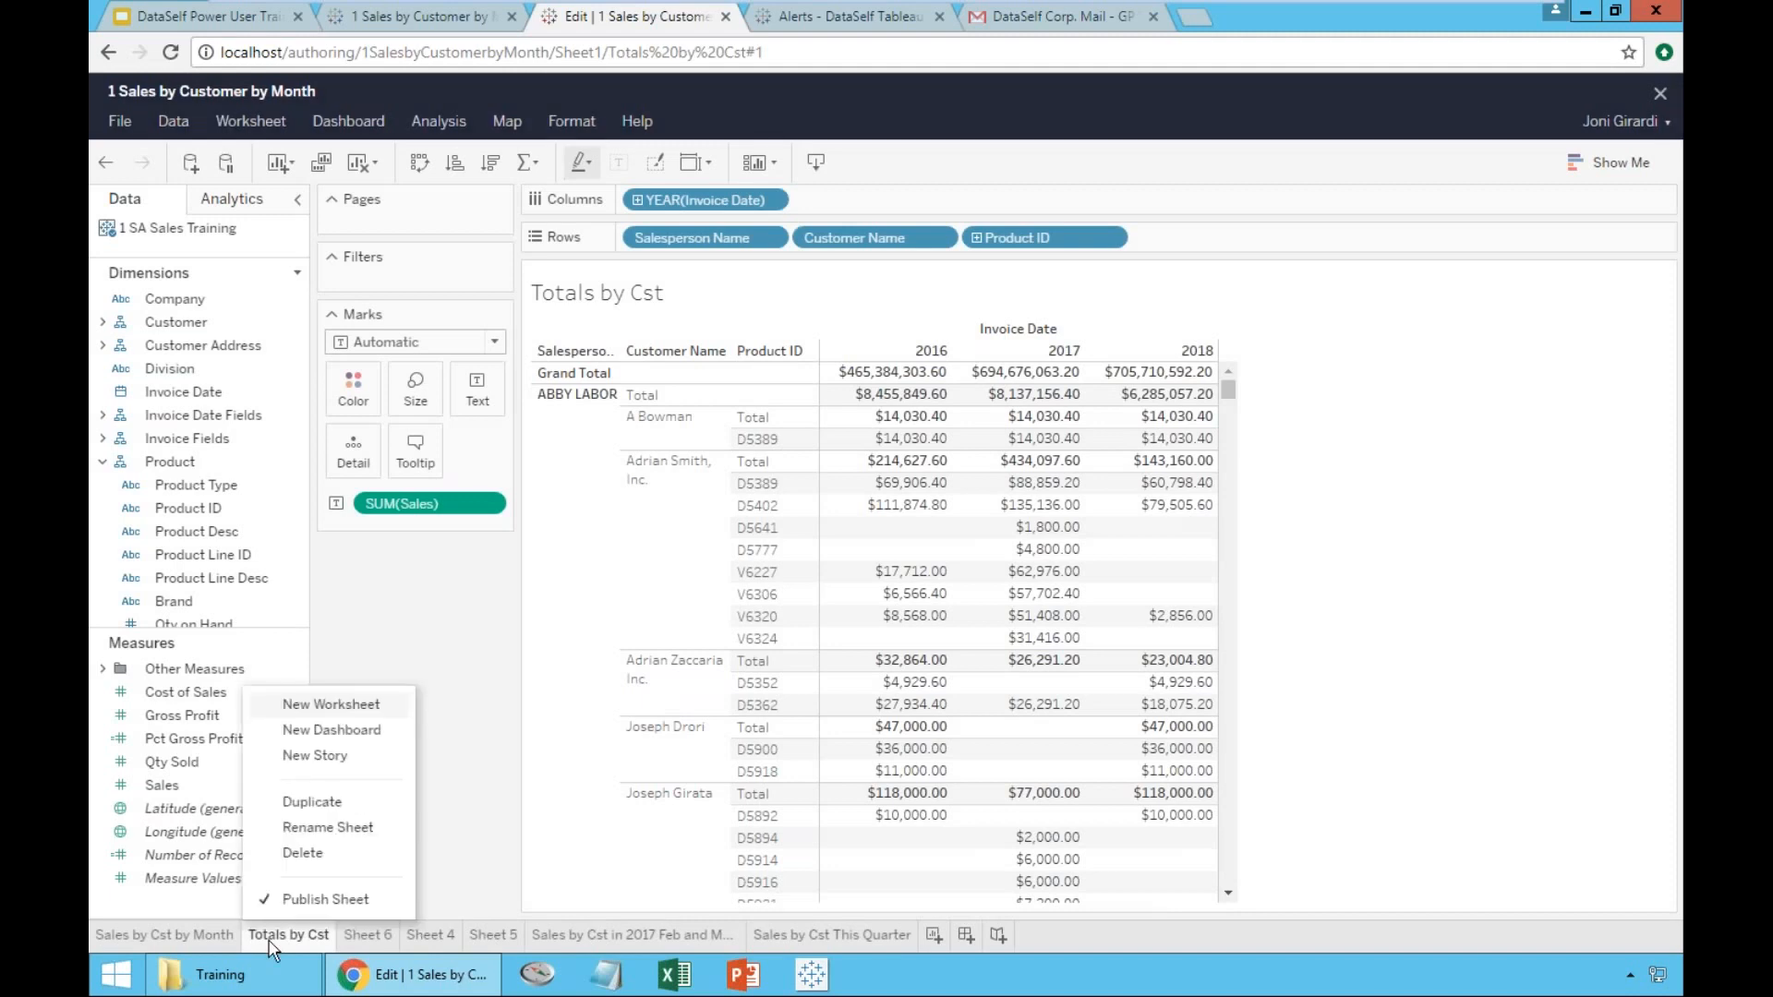
pyautogui.click(318, 806)
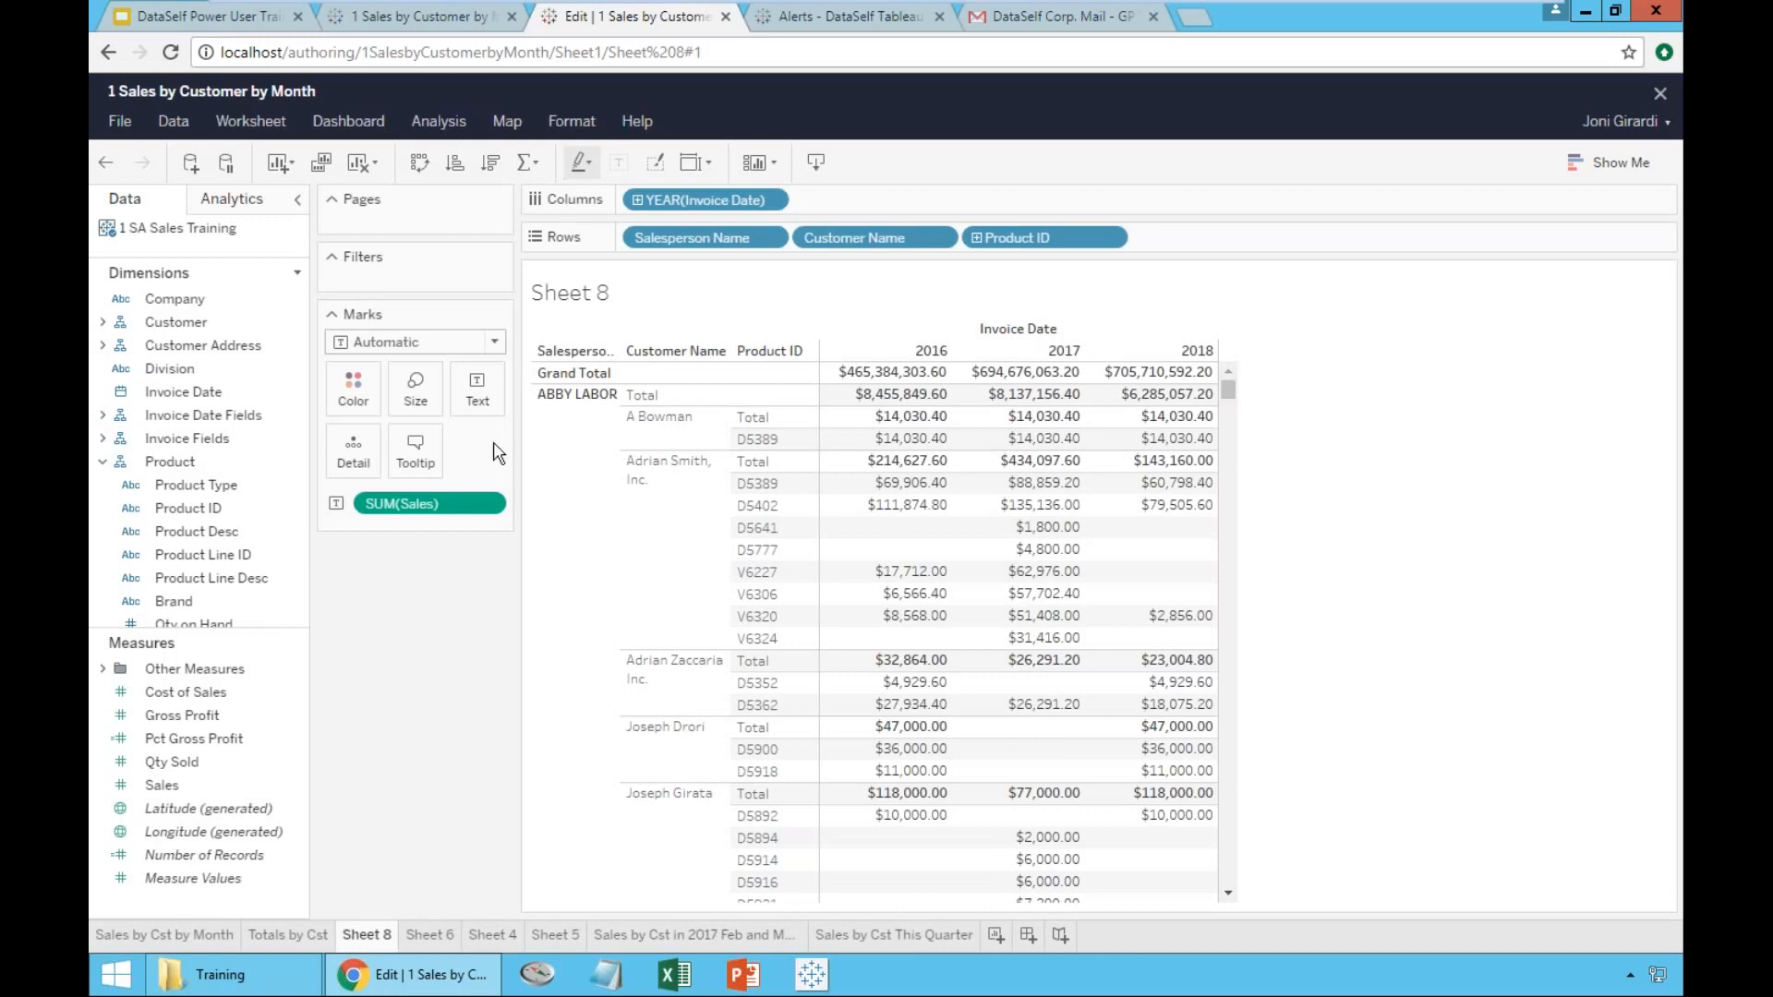
pyautogui.click(527, 163)
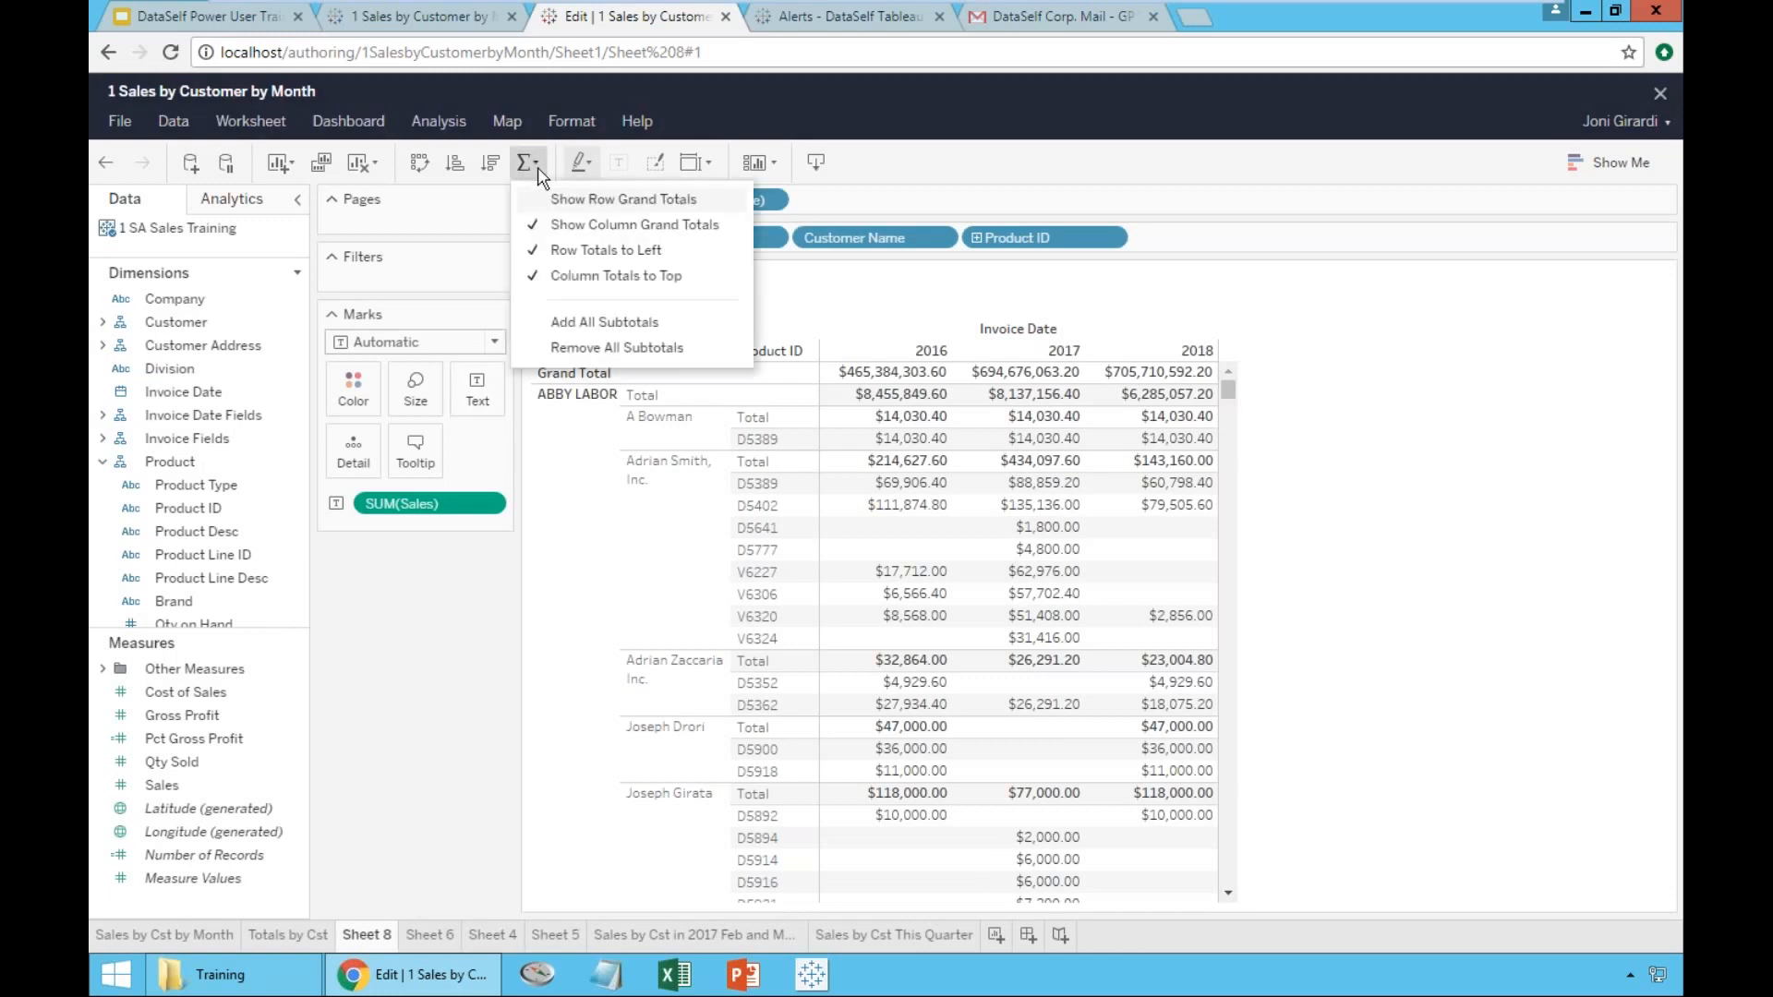
pyautogui.click(579, 227)
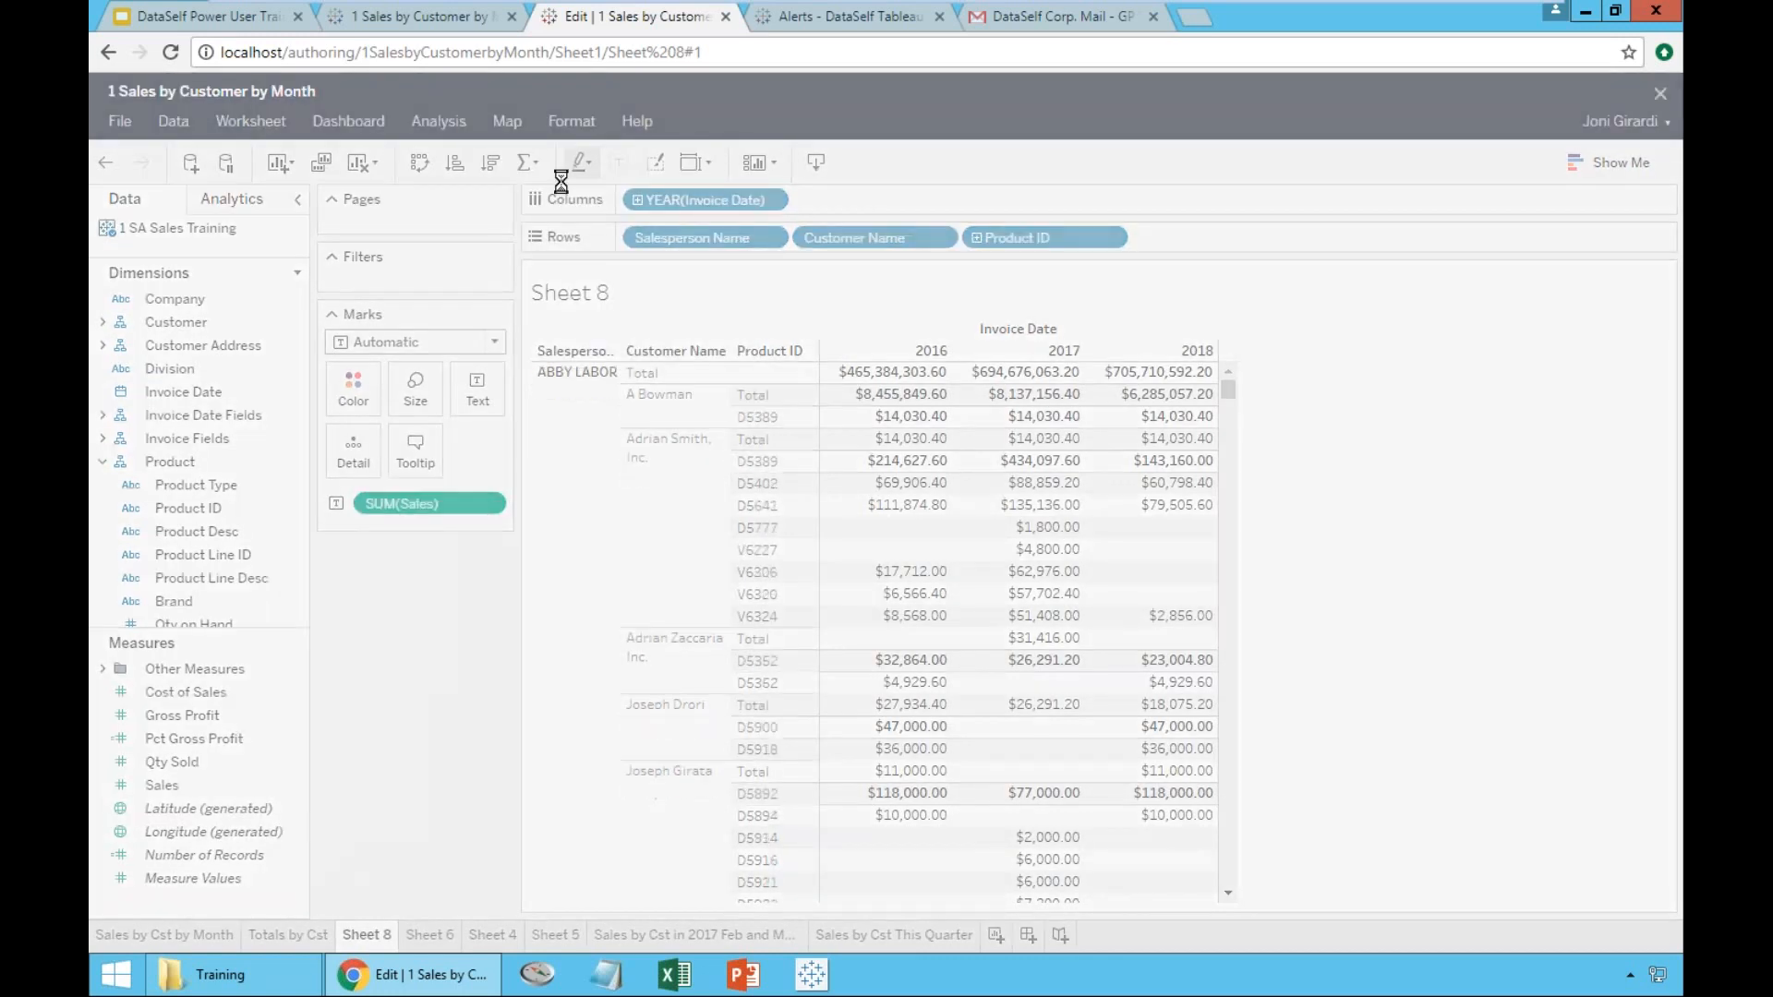
pyautogui.click(543, 171)
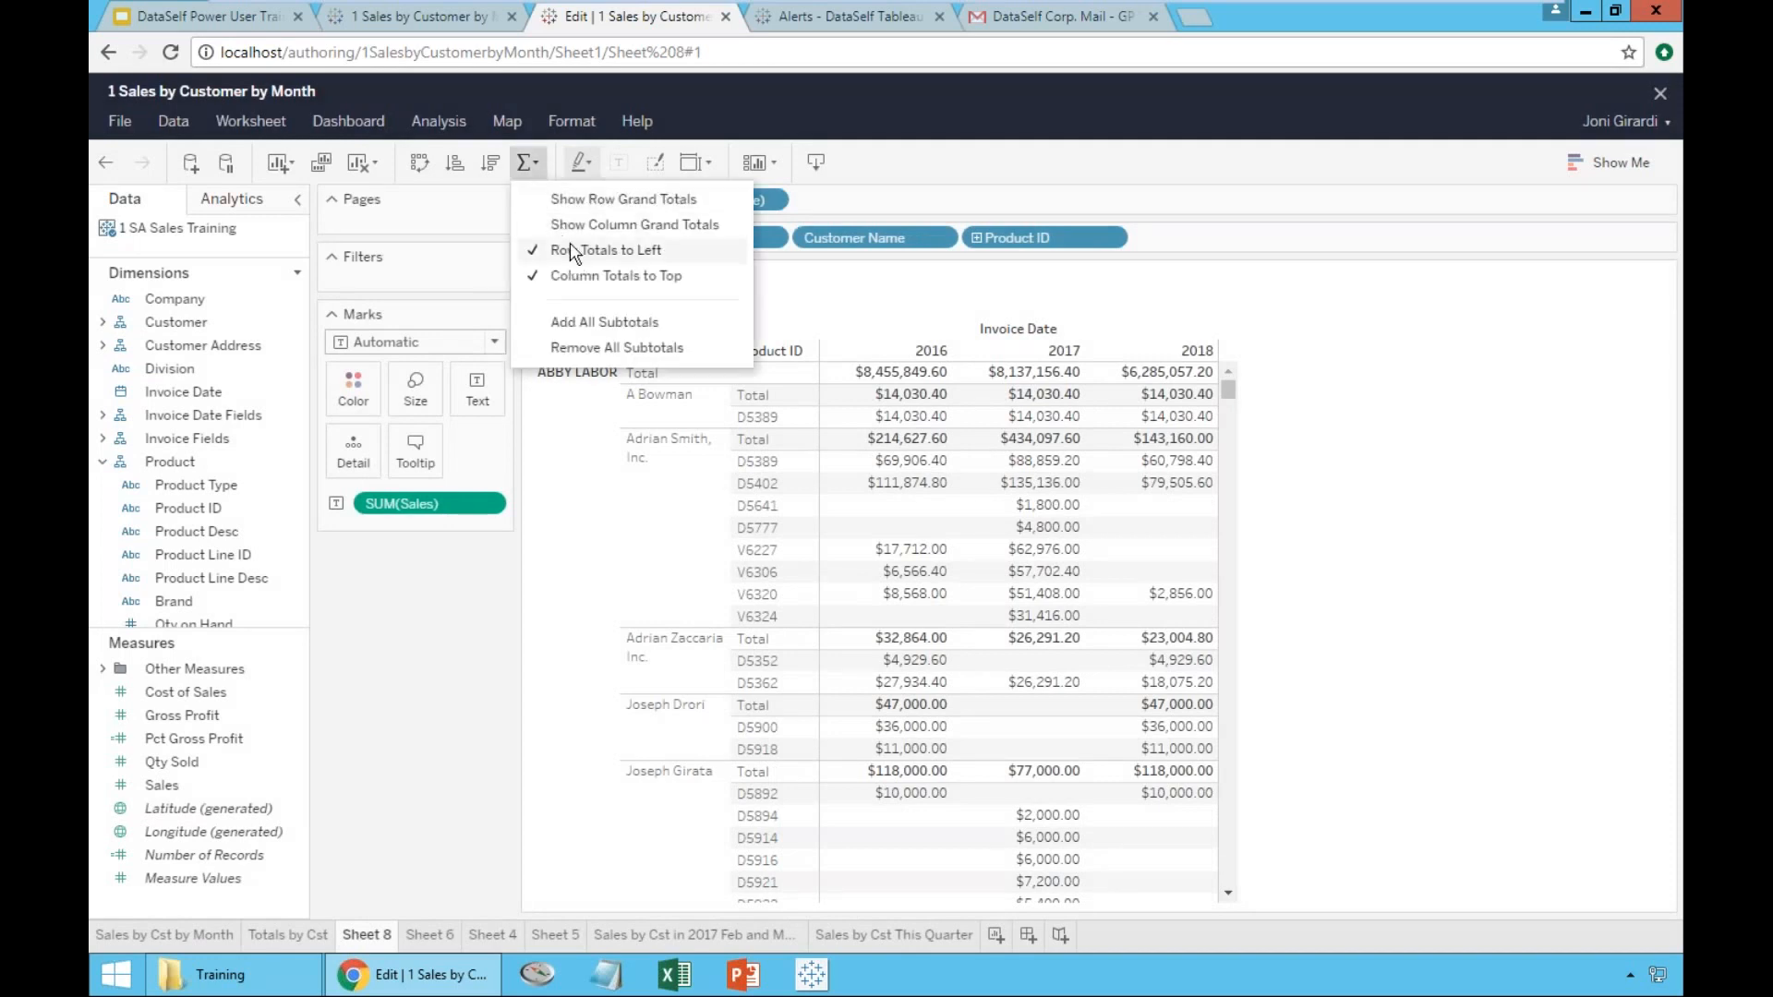
pyautogui.click(1384, 361)
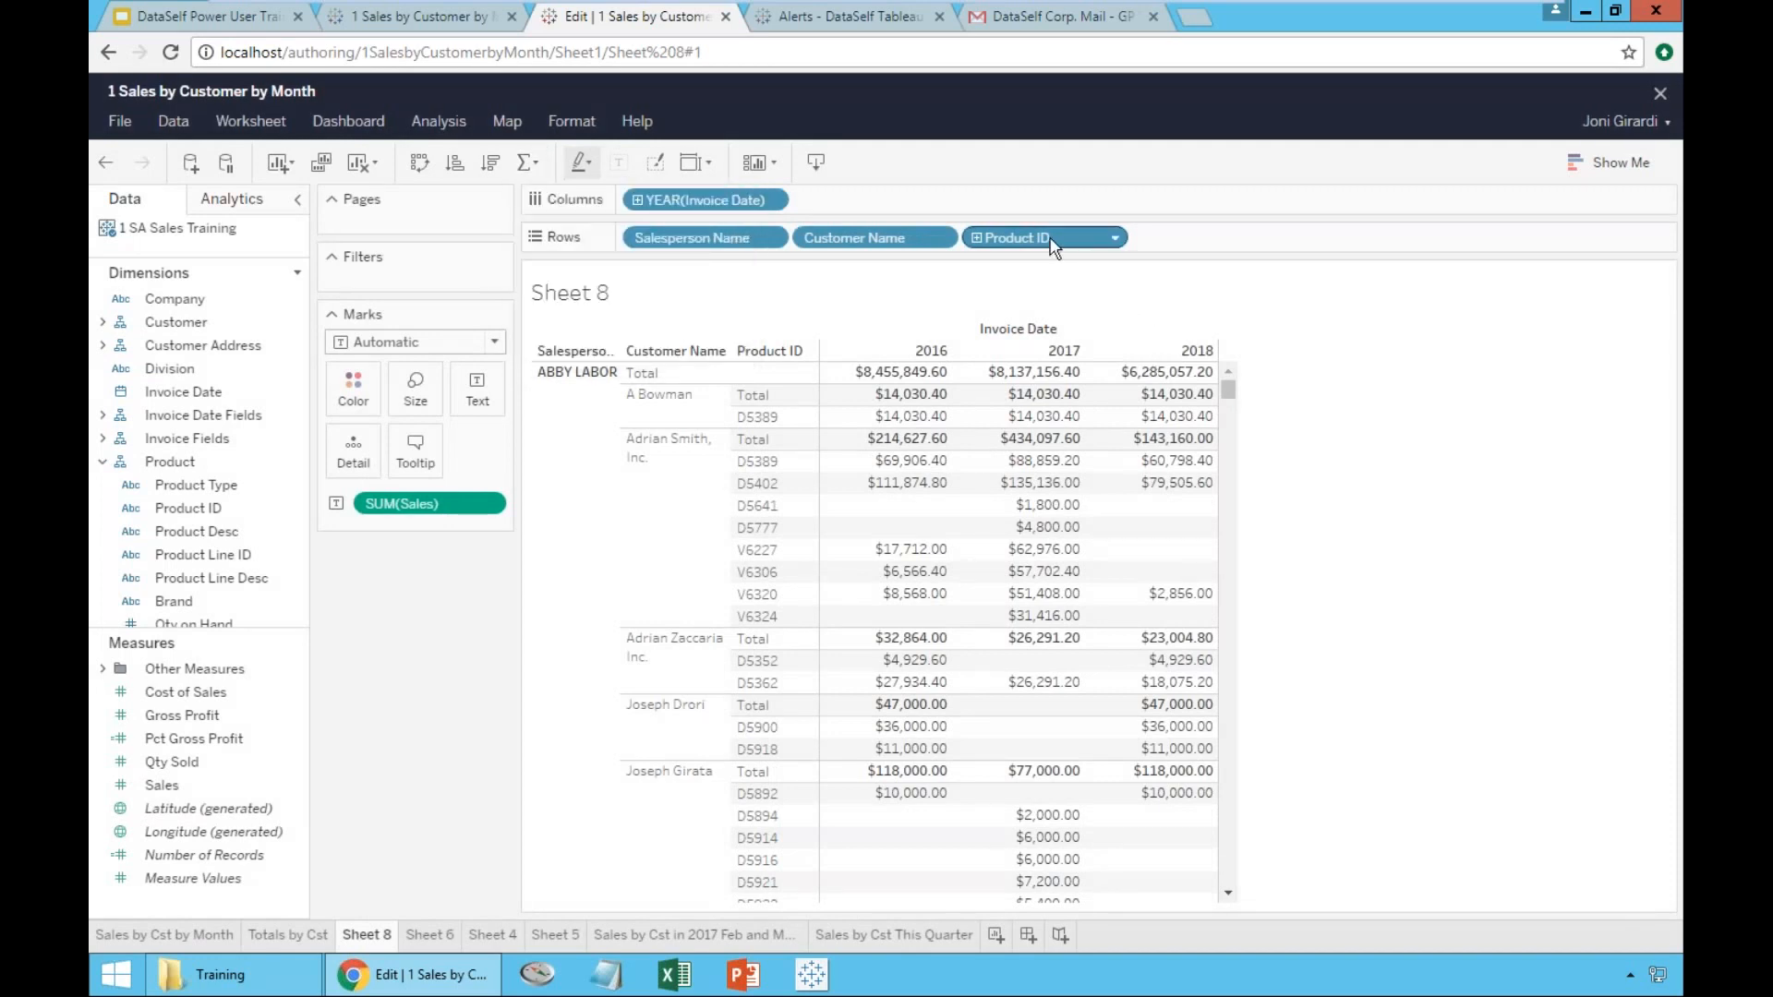
# - Remove Product ID and Customer Name from the rows and the invoice year from the columns, leaving only Salesperson Name
pyautogui.moveTo(1025, 238); pyautogui.dragTo(1013, 168)
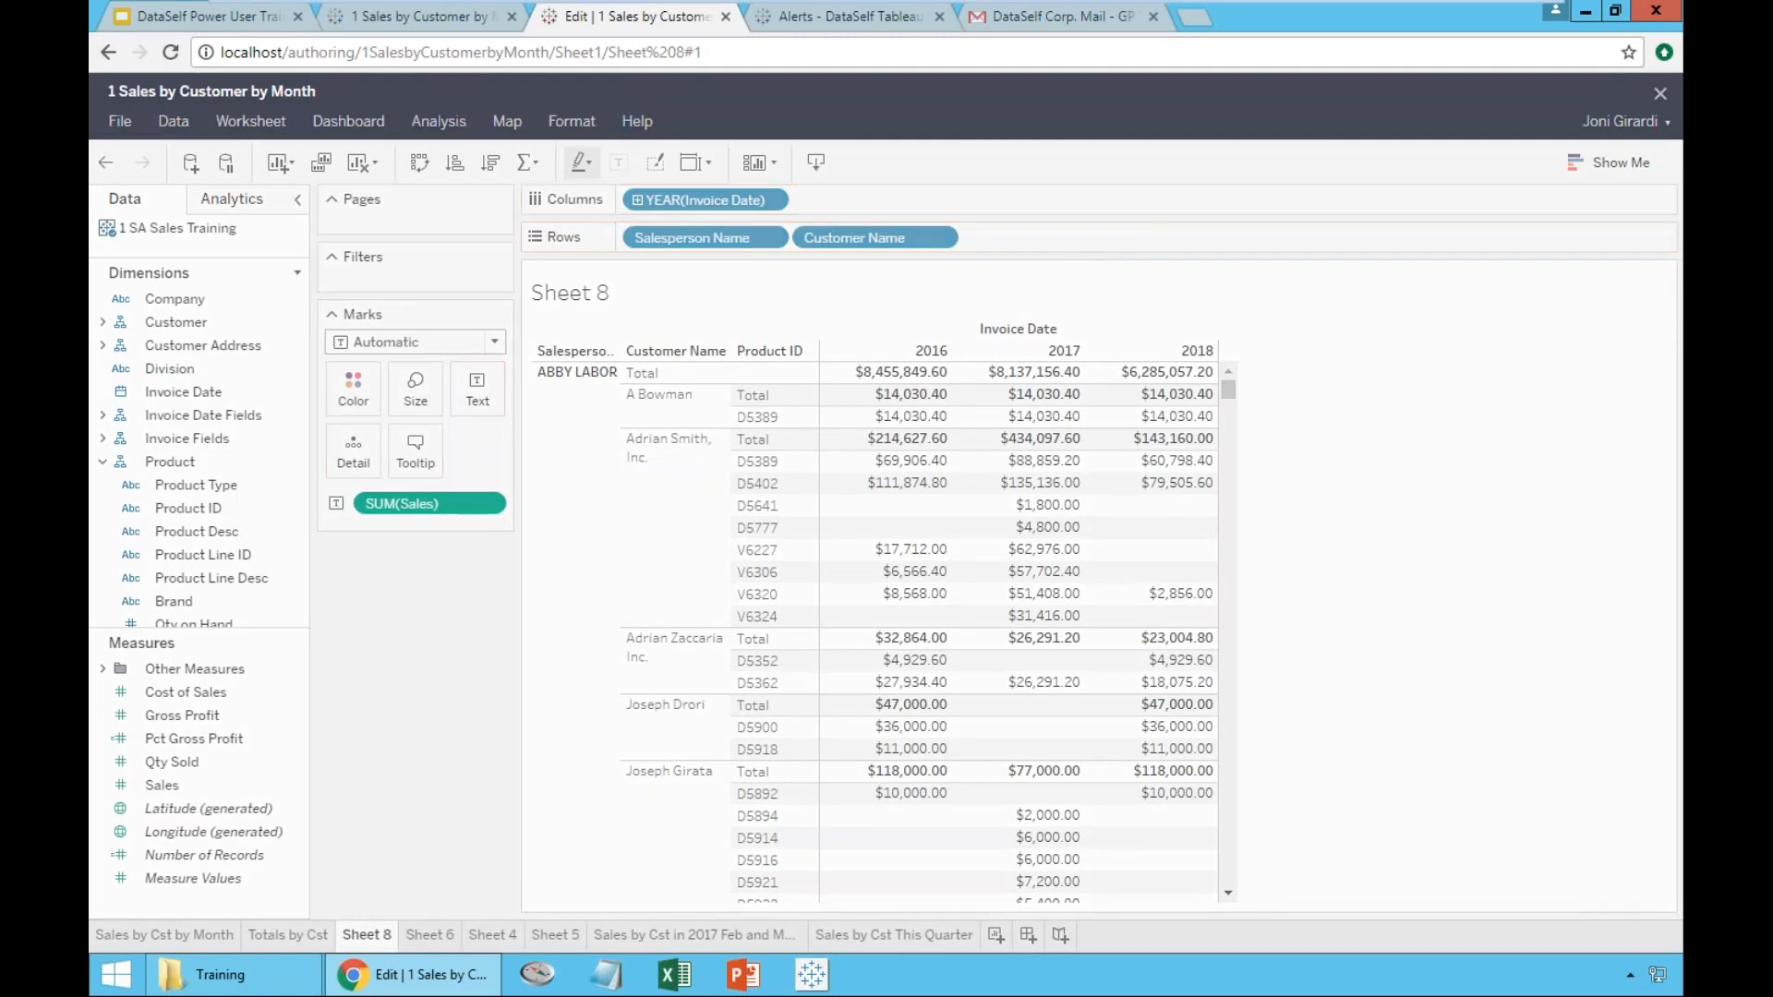
pyautogui.moveTo(890, 240); pyautogui.dragTo(911, 147)
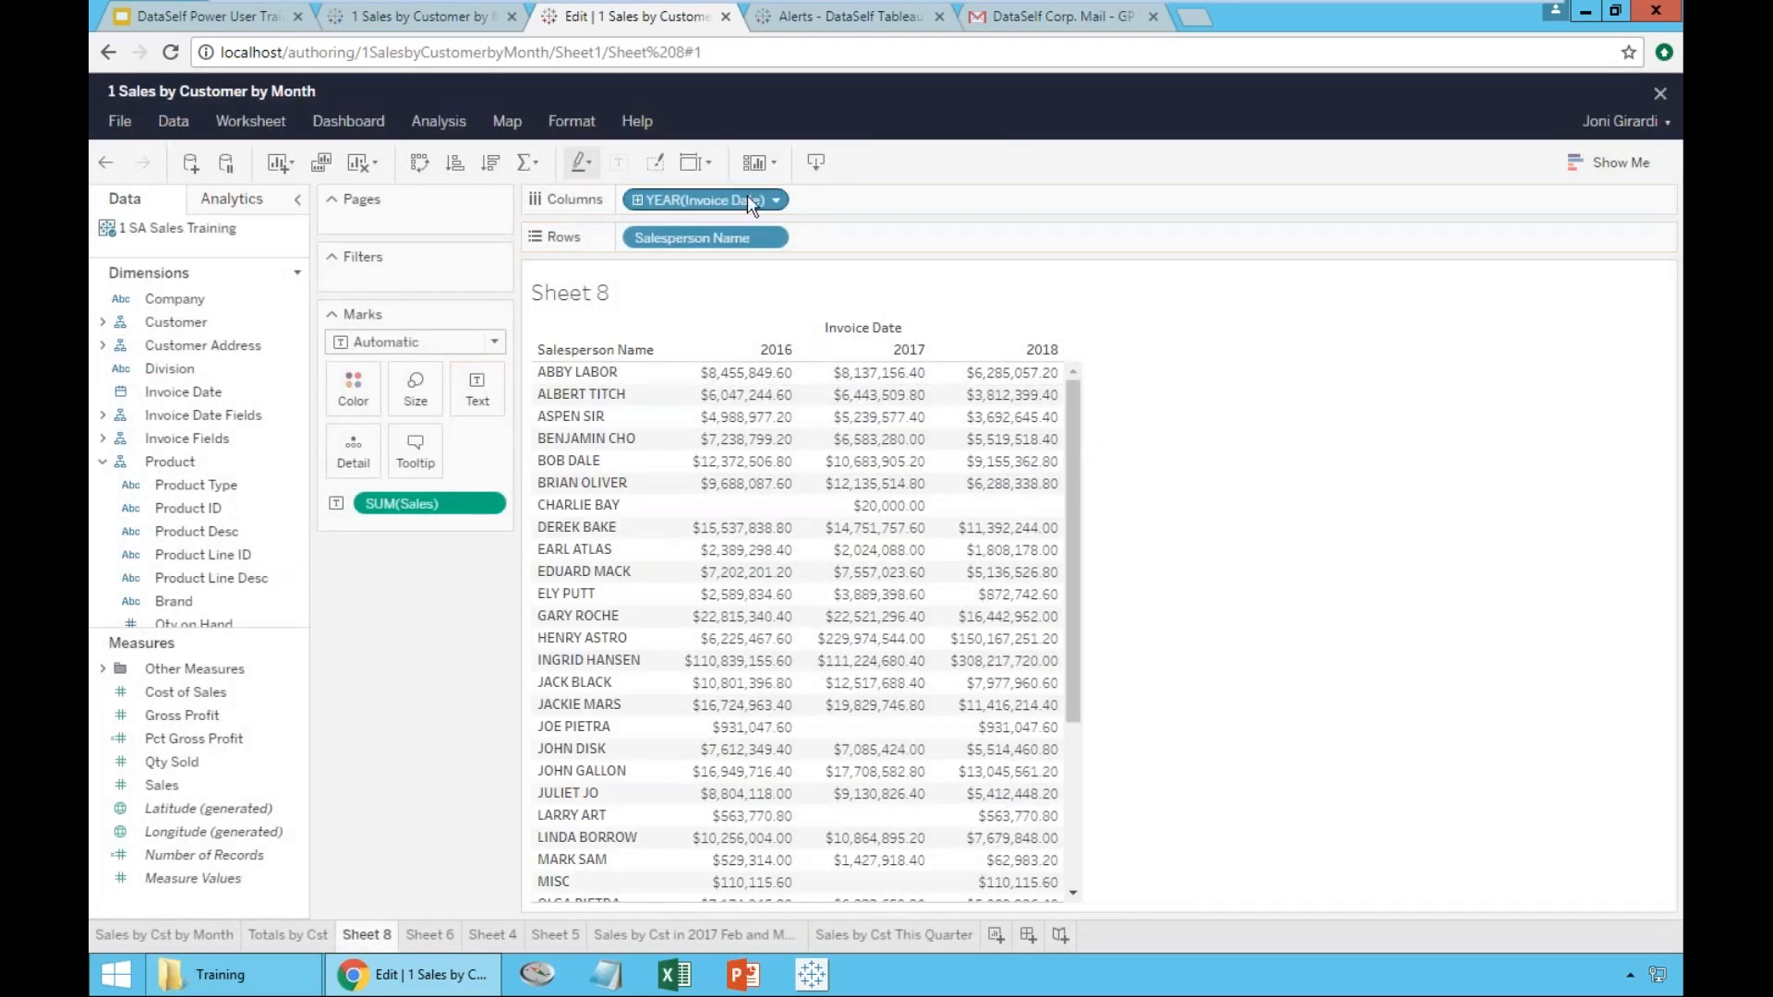
pyautogui.moveTo(726, 198); pyautogui.dragTo(759, 152)
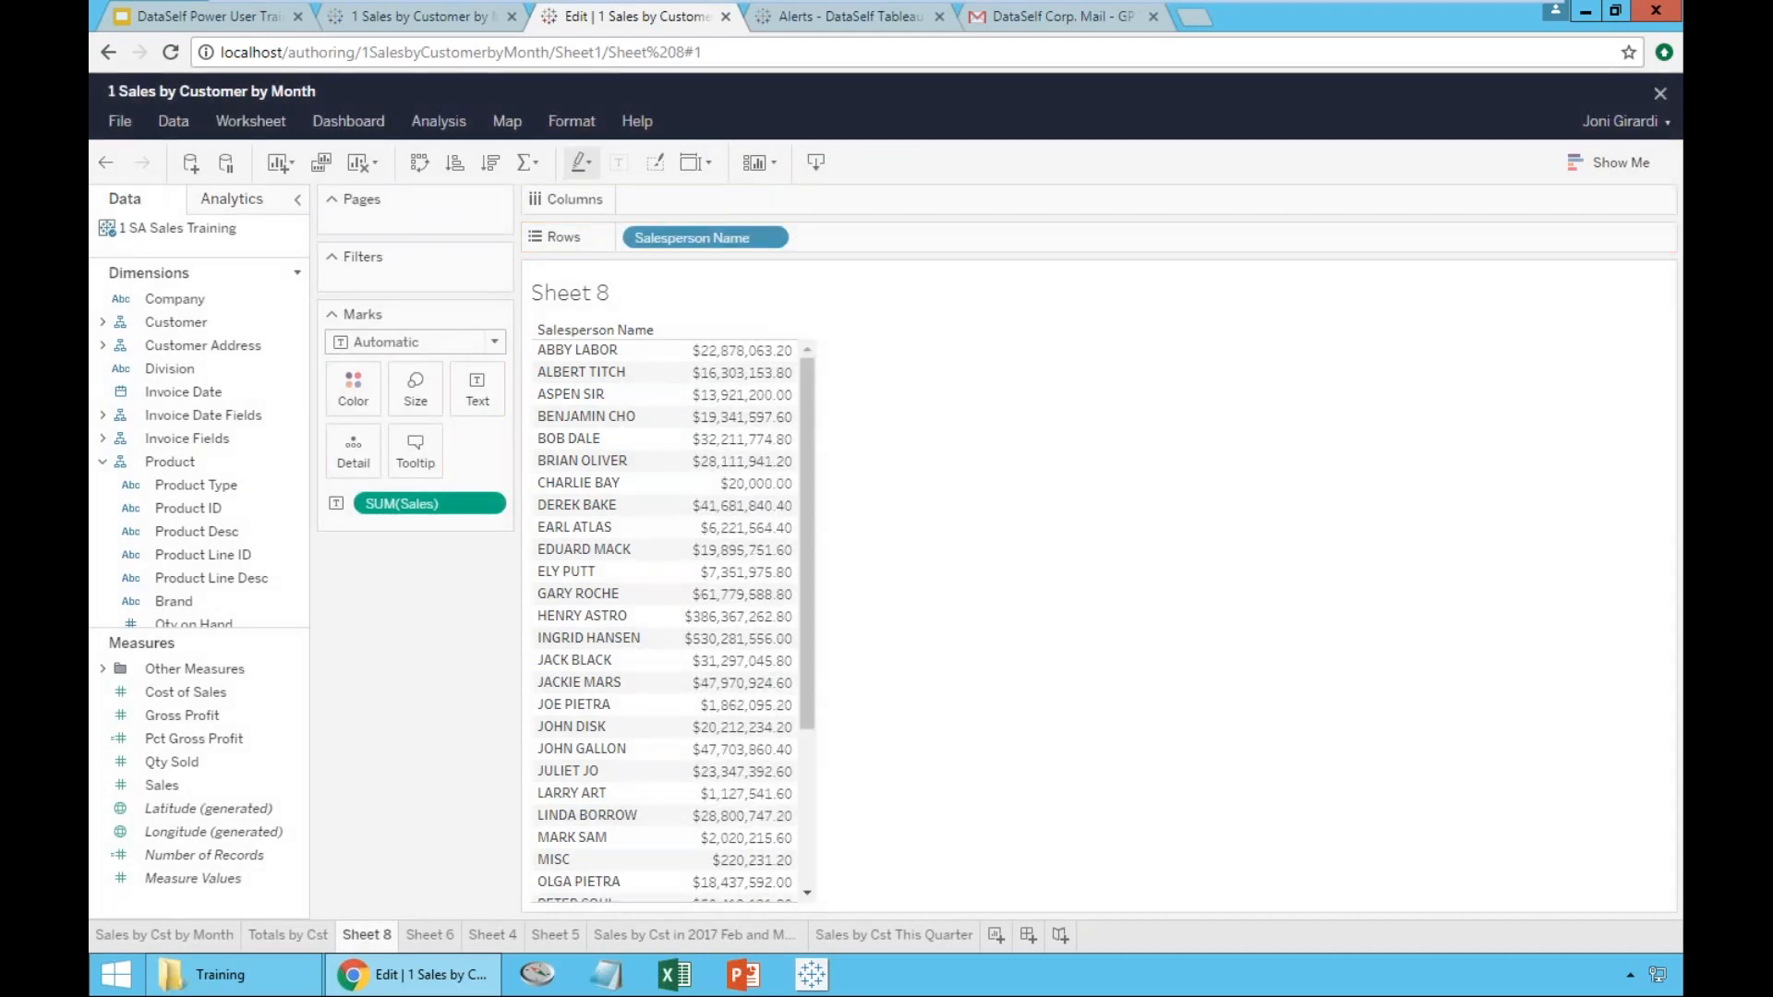
# - Sort the salespeople by Sales, alternating between descending and ascending order and finishing with descending
pyautogui.click(492, 164)
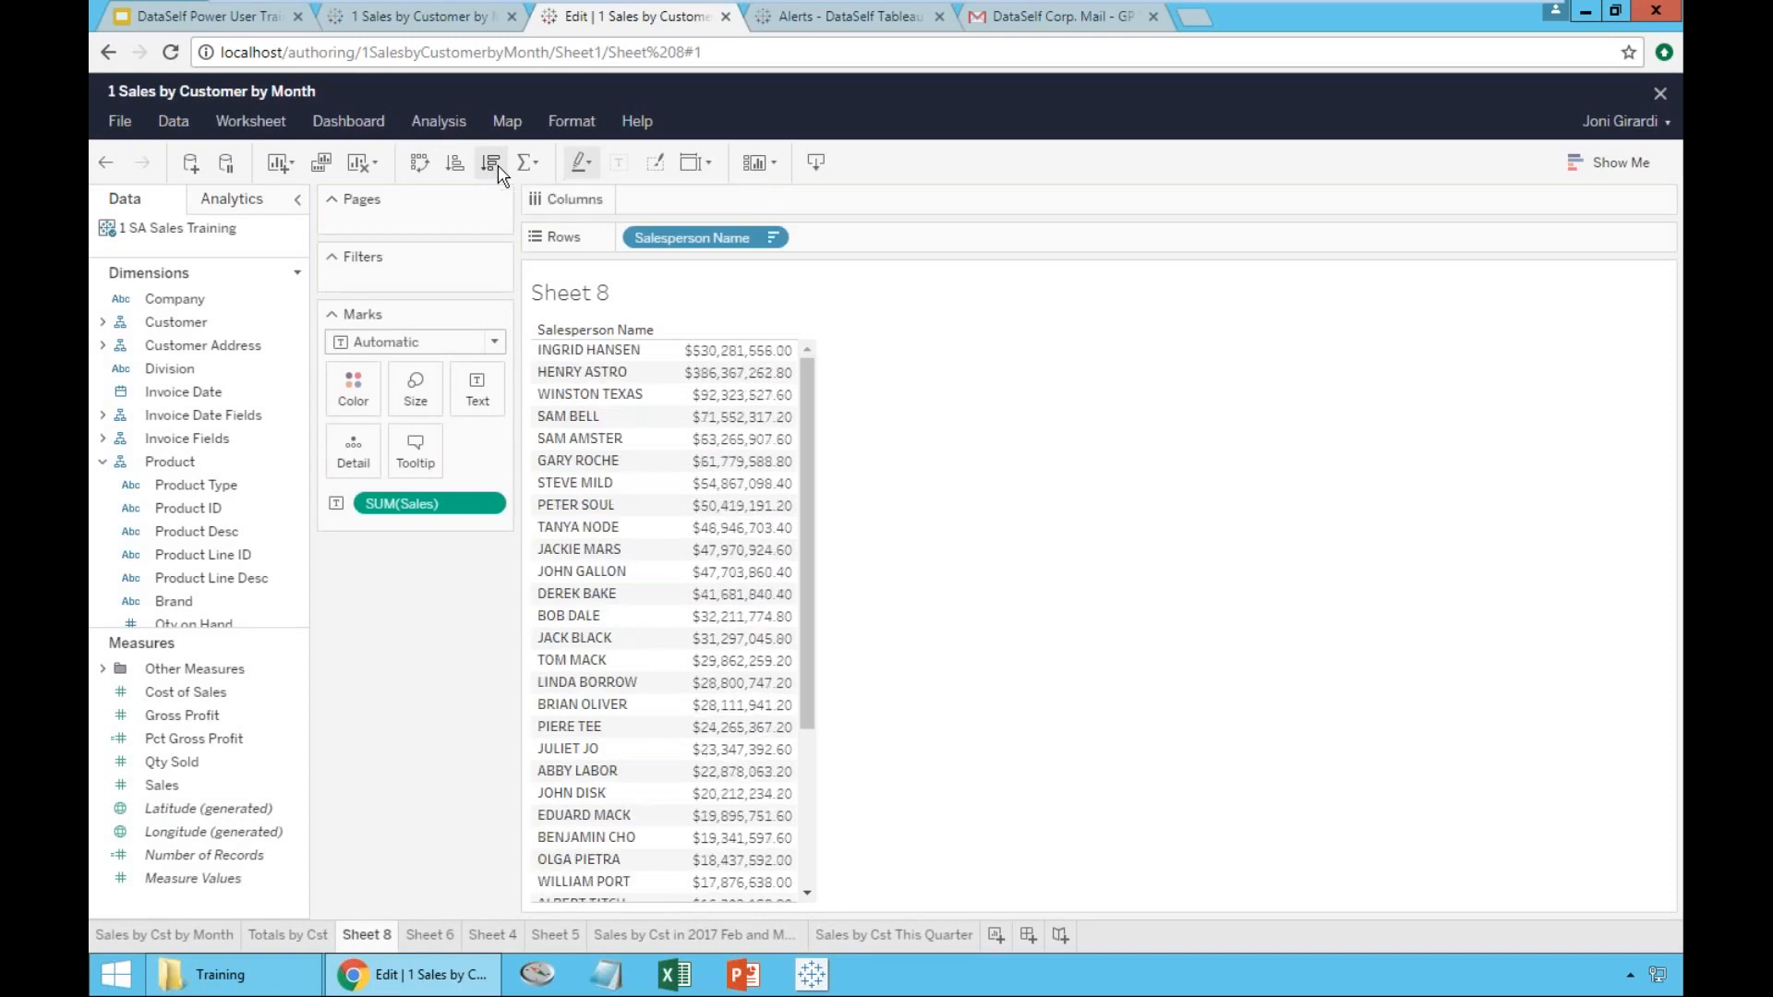
pyautogui.moveTo(812, 405); pyautogui.dragTo(814, 619)
pyautogui.moveTo(803, 529); pyautogui.dragTo(804, 384)
pyautogui.click(458, 162)
pyautogui.click(490, 164)
pyautogui.click(455, 164)
pyautogui.click(492, 164)
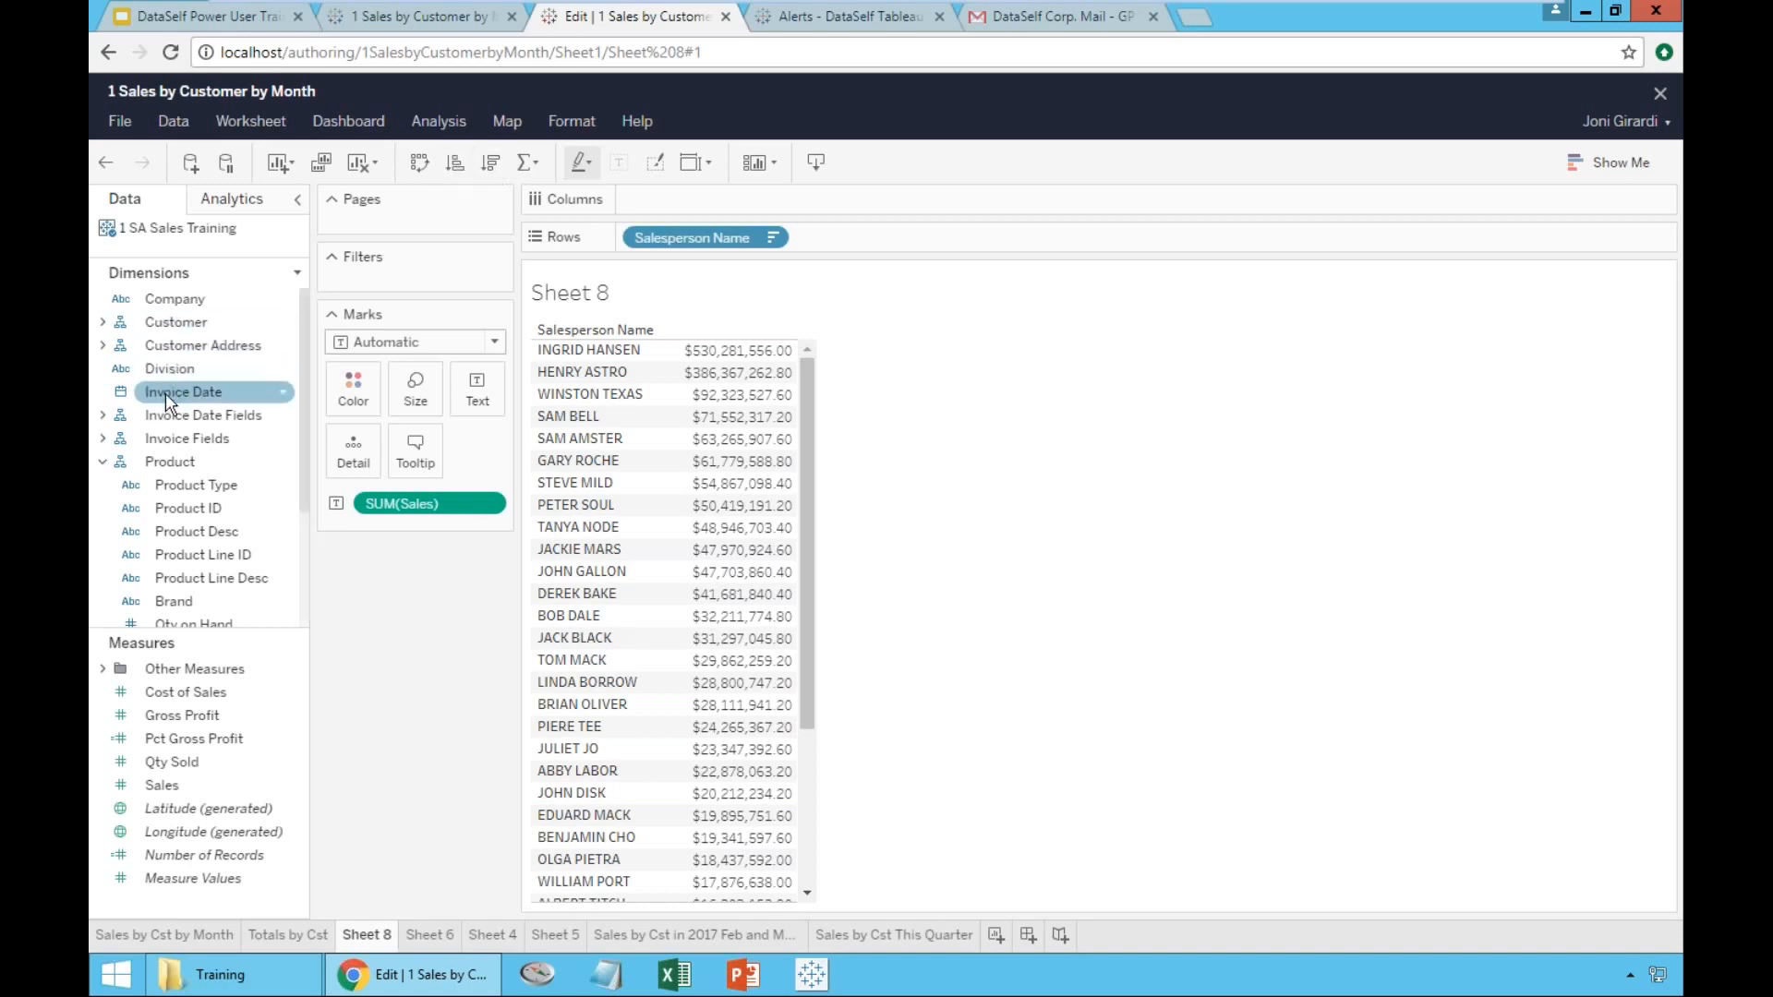
# - Add Invoice Date by year to the columns and reapply the ascending and descending sorts to the salespeople, ending with descending
pyautogui.moveTo(166, 397); pyautogui.dragTo(713, 194)
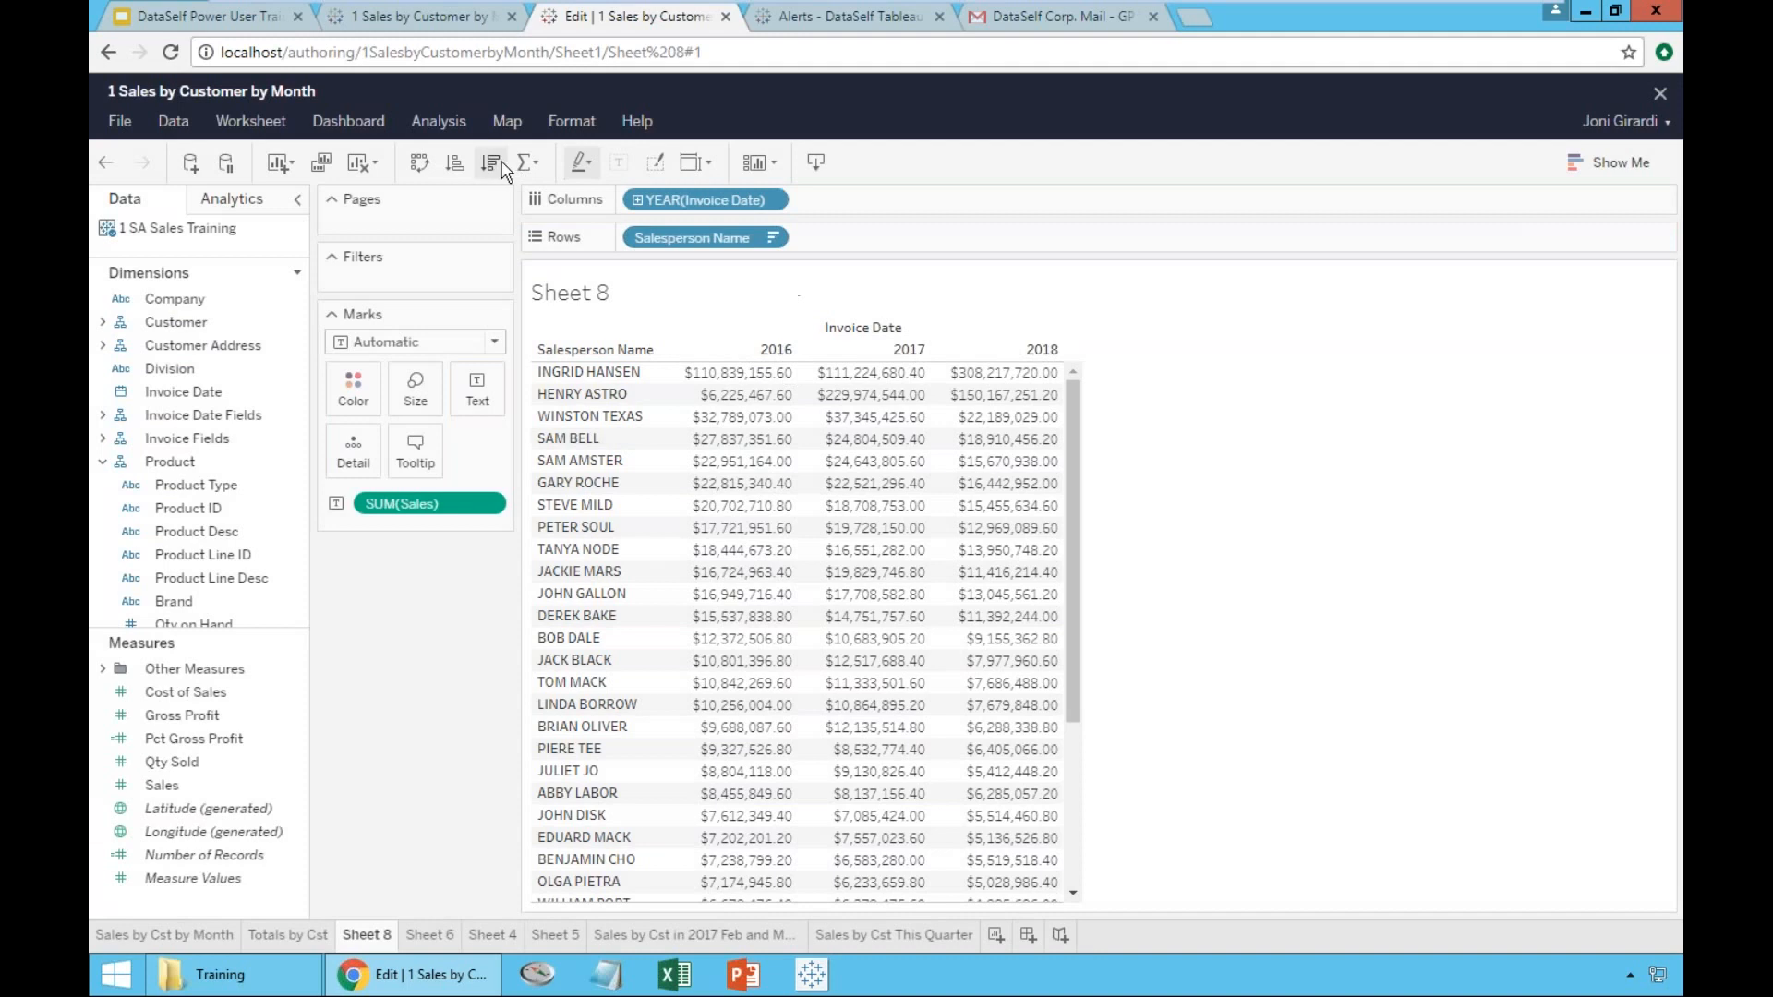
pyautogui.click(469, 169)
pyautogui.click(491, 168)
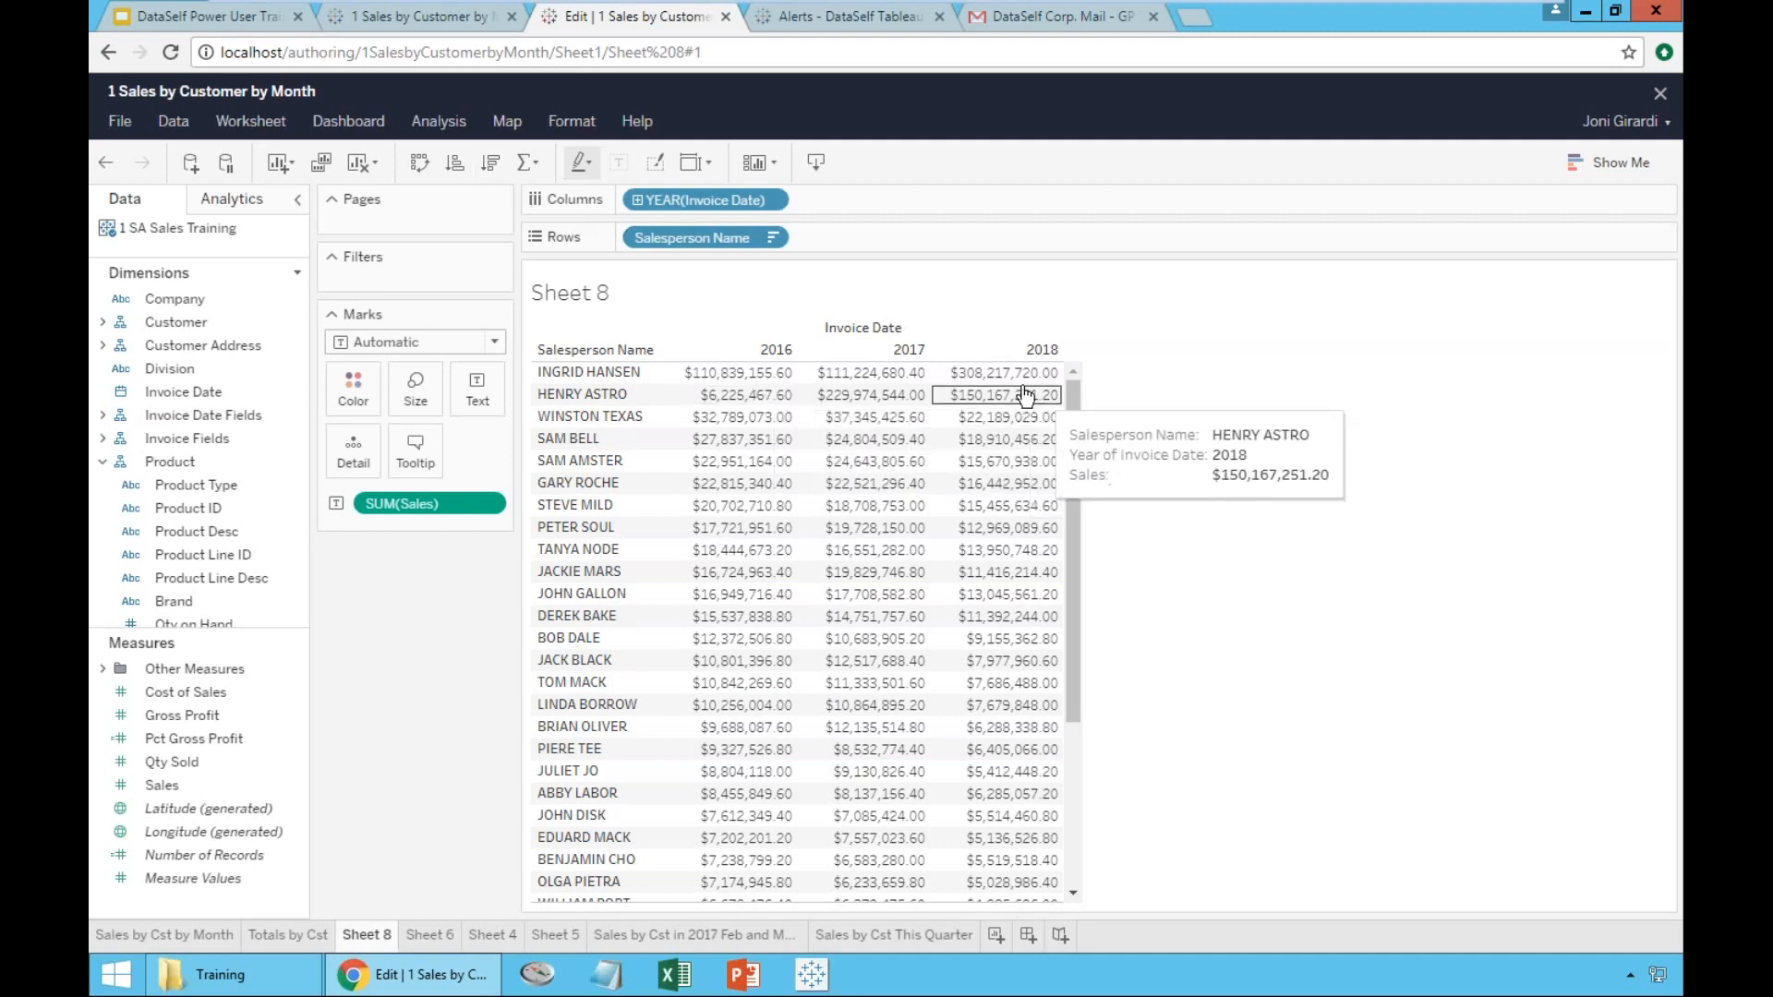
pyautogui.moveTo(929, 385)
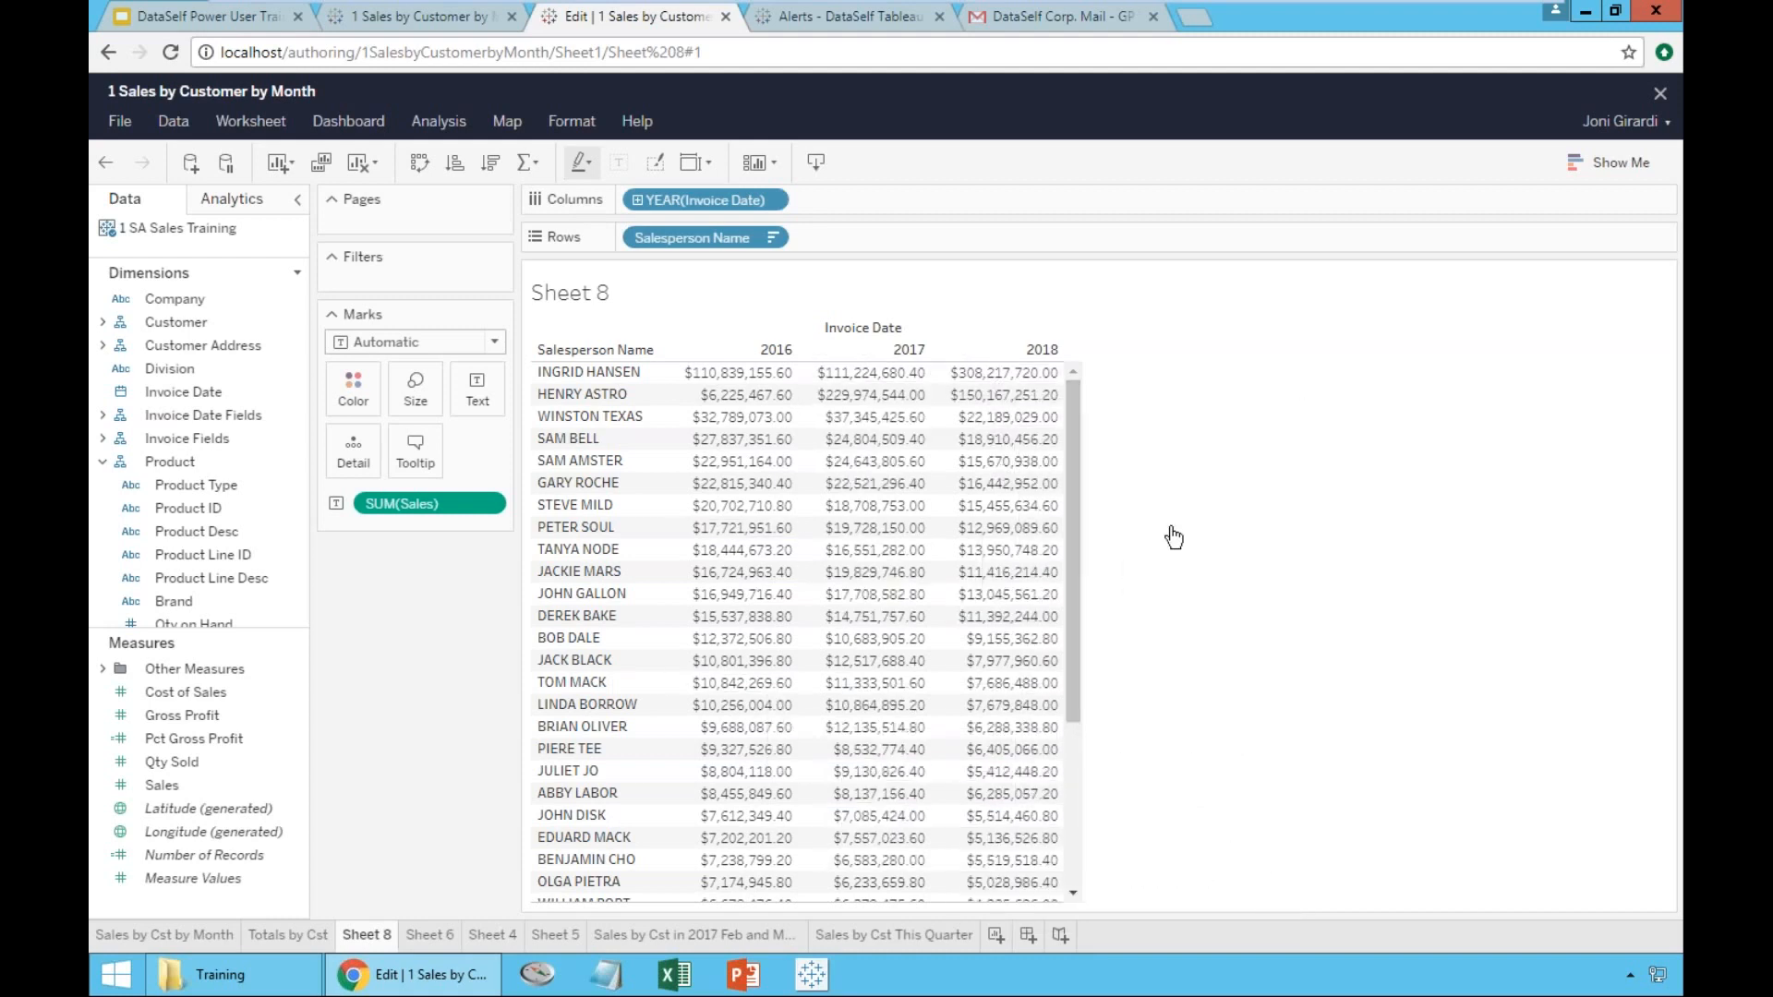
# - Show row grand totals and sort the salespeople by total sales in ascending order and back in descending order
pyautogui.click(436, 123)
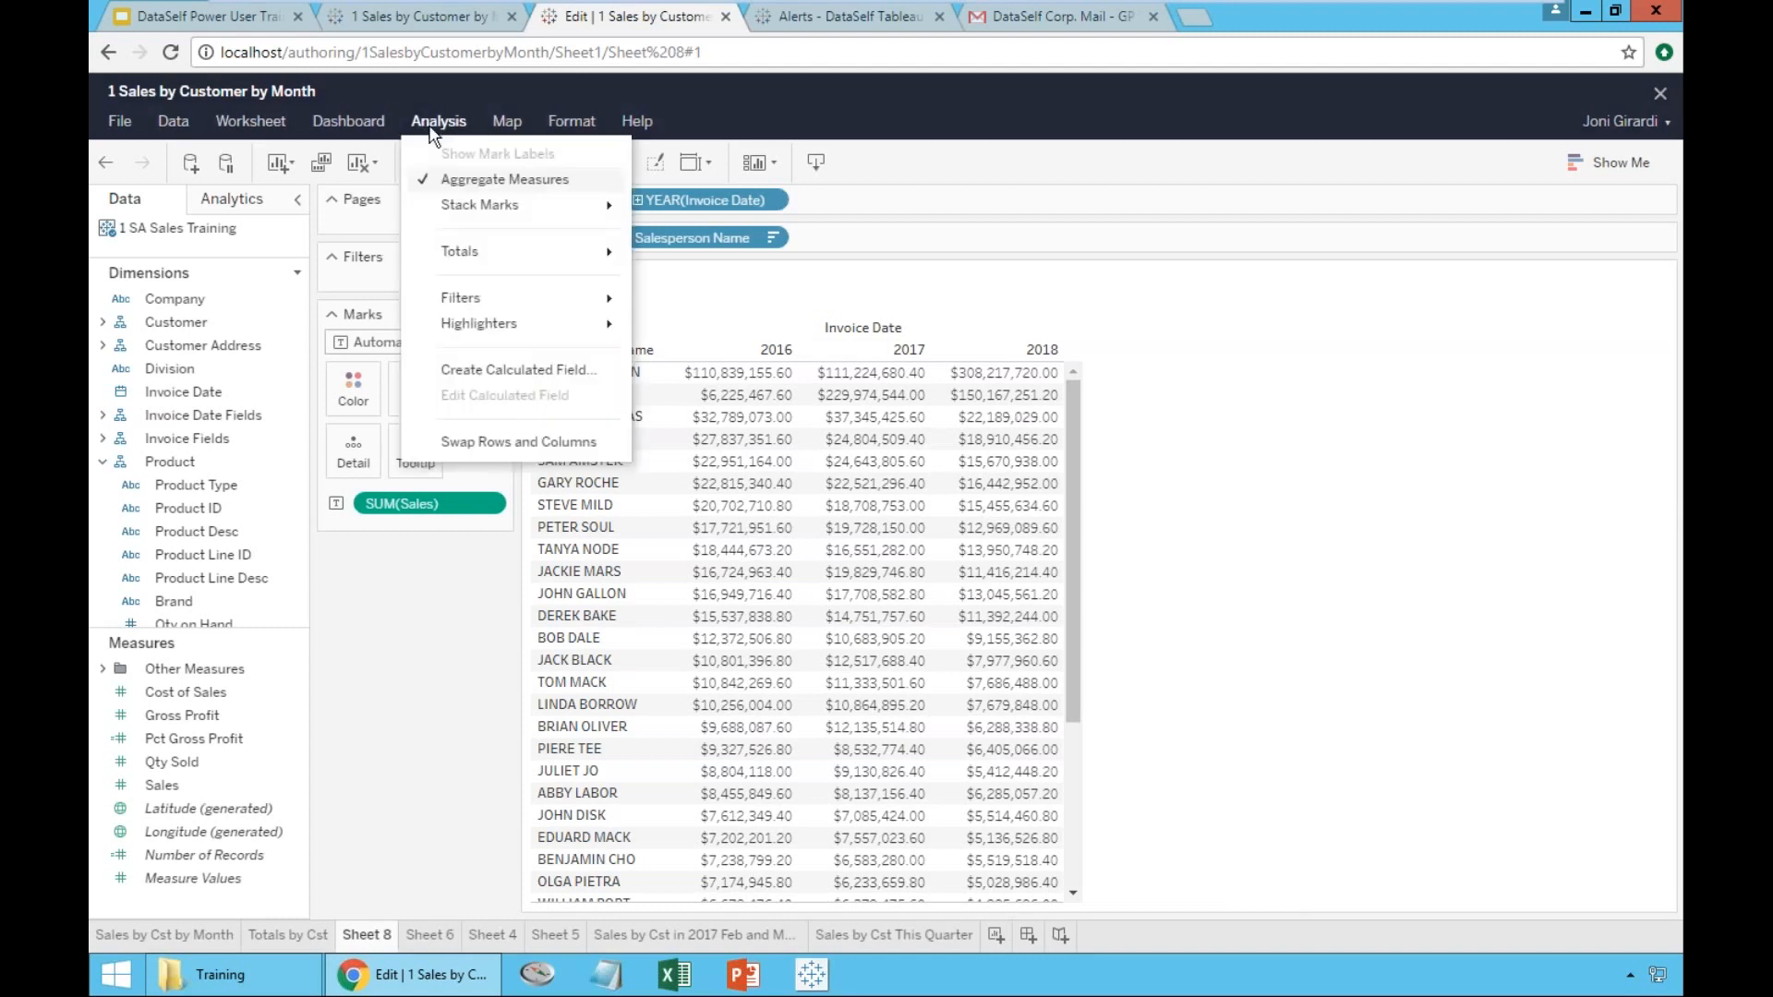
pyautogui.click(441, 80)
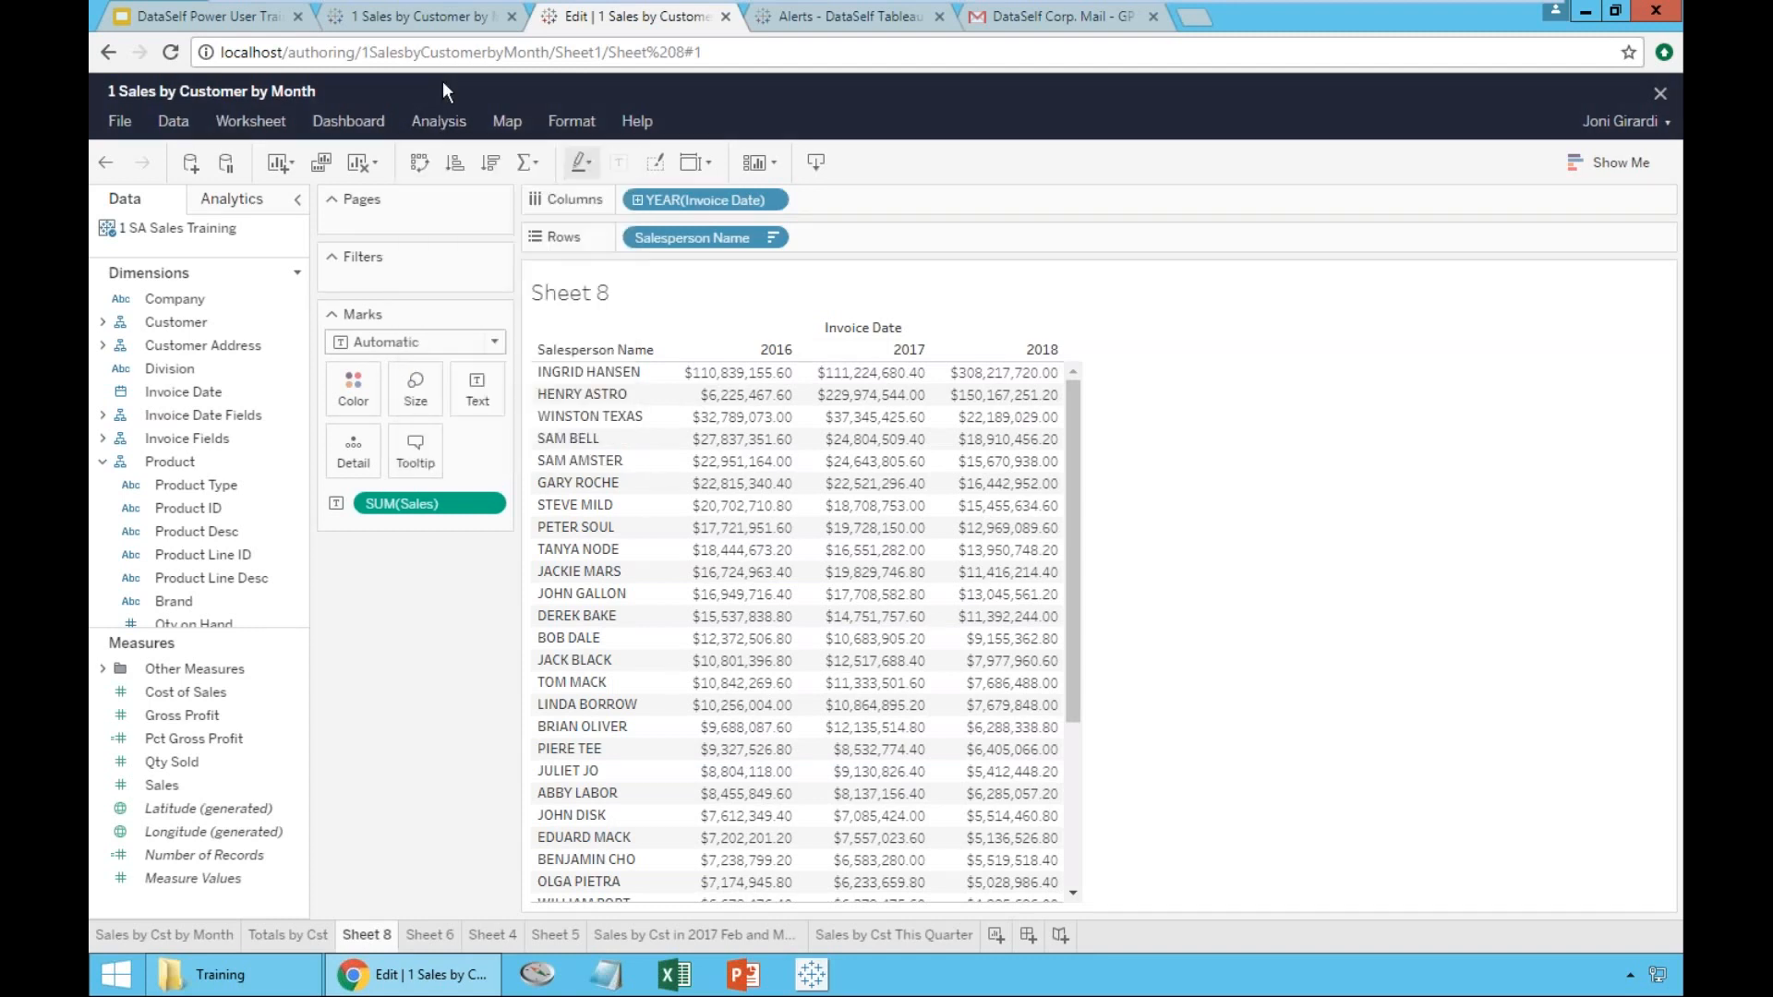
pyautogui.click(530, 162)
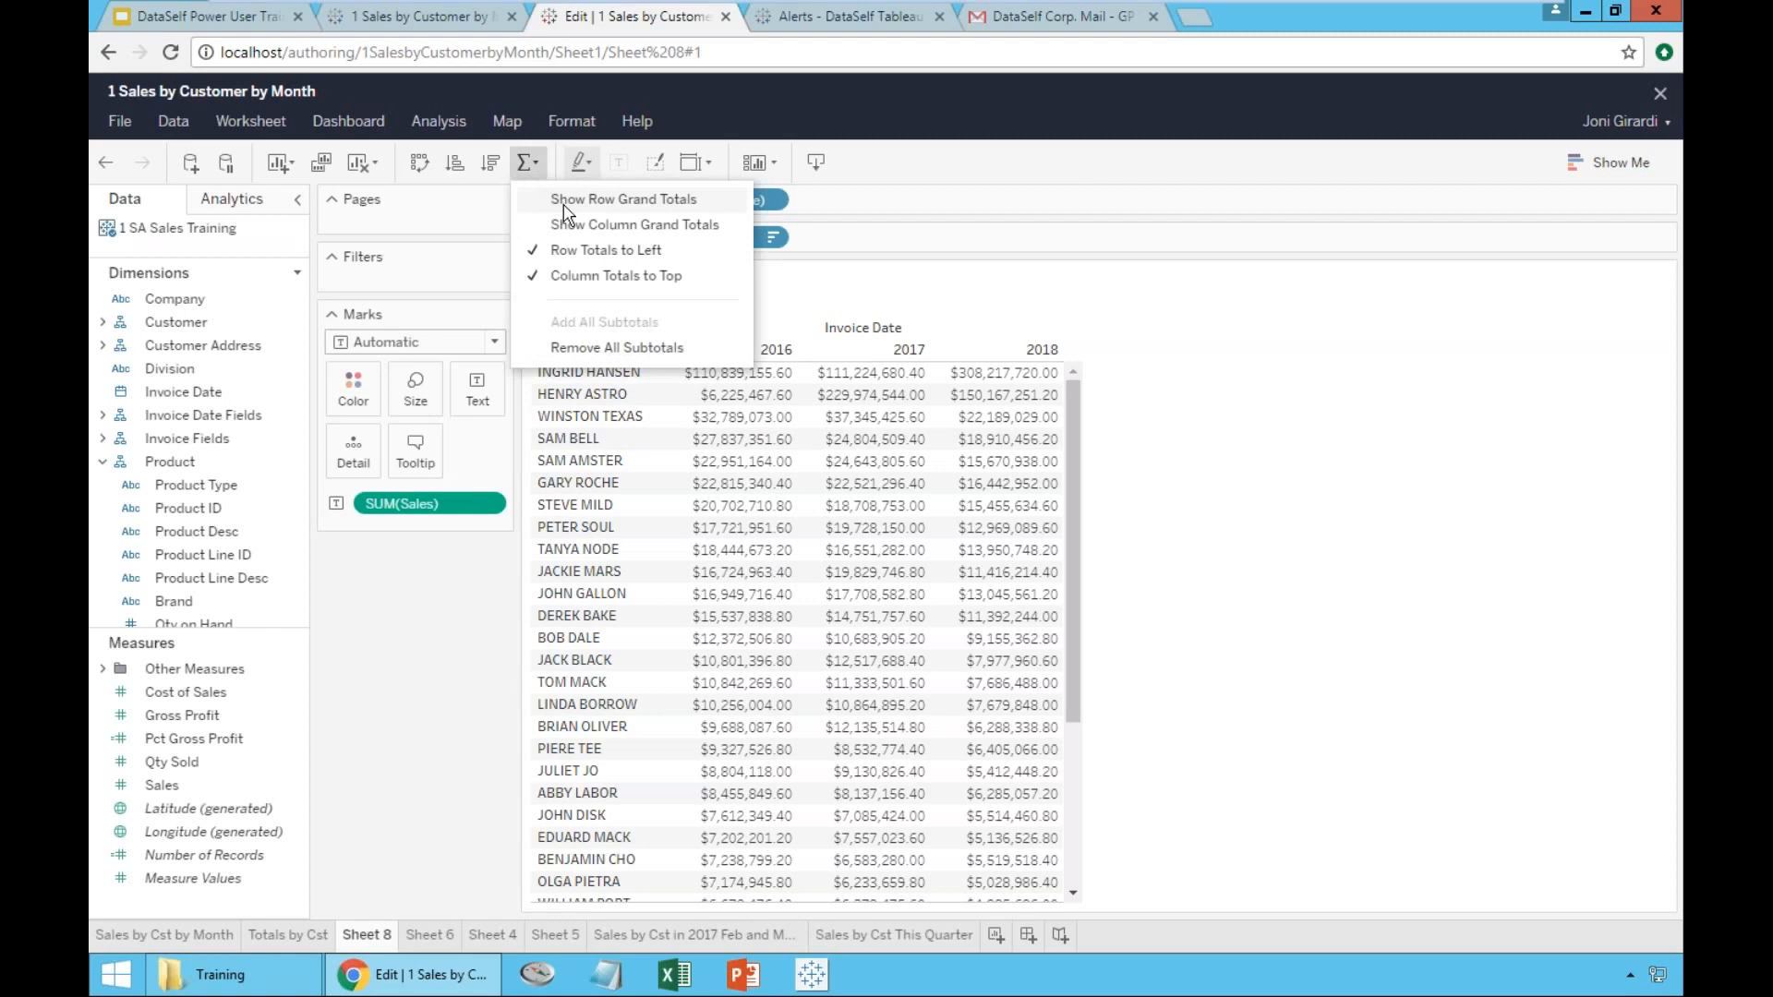
pyautogui.click(559, 191)
pyautogui.moveTo(744, 381)
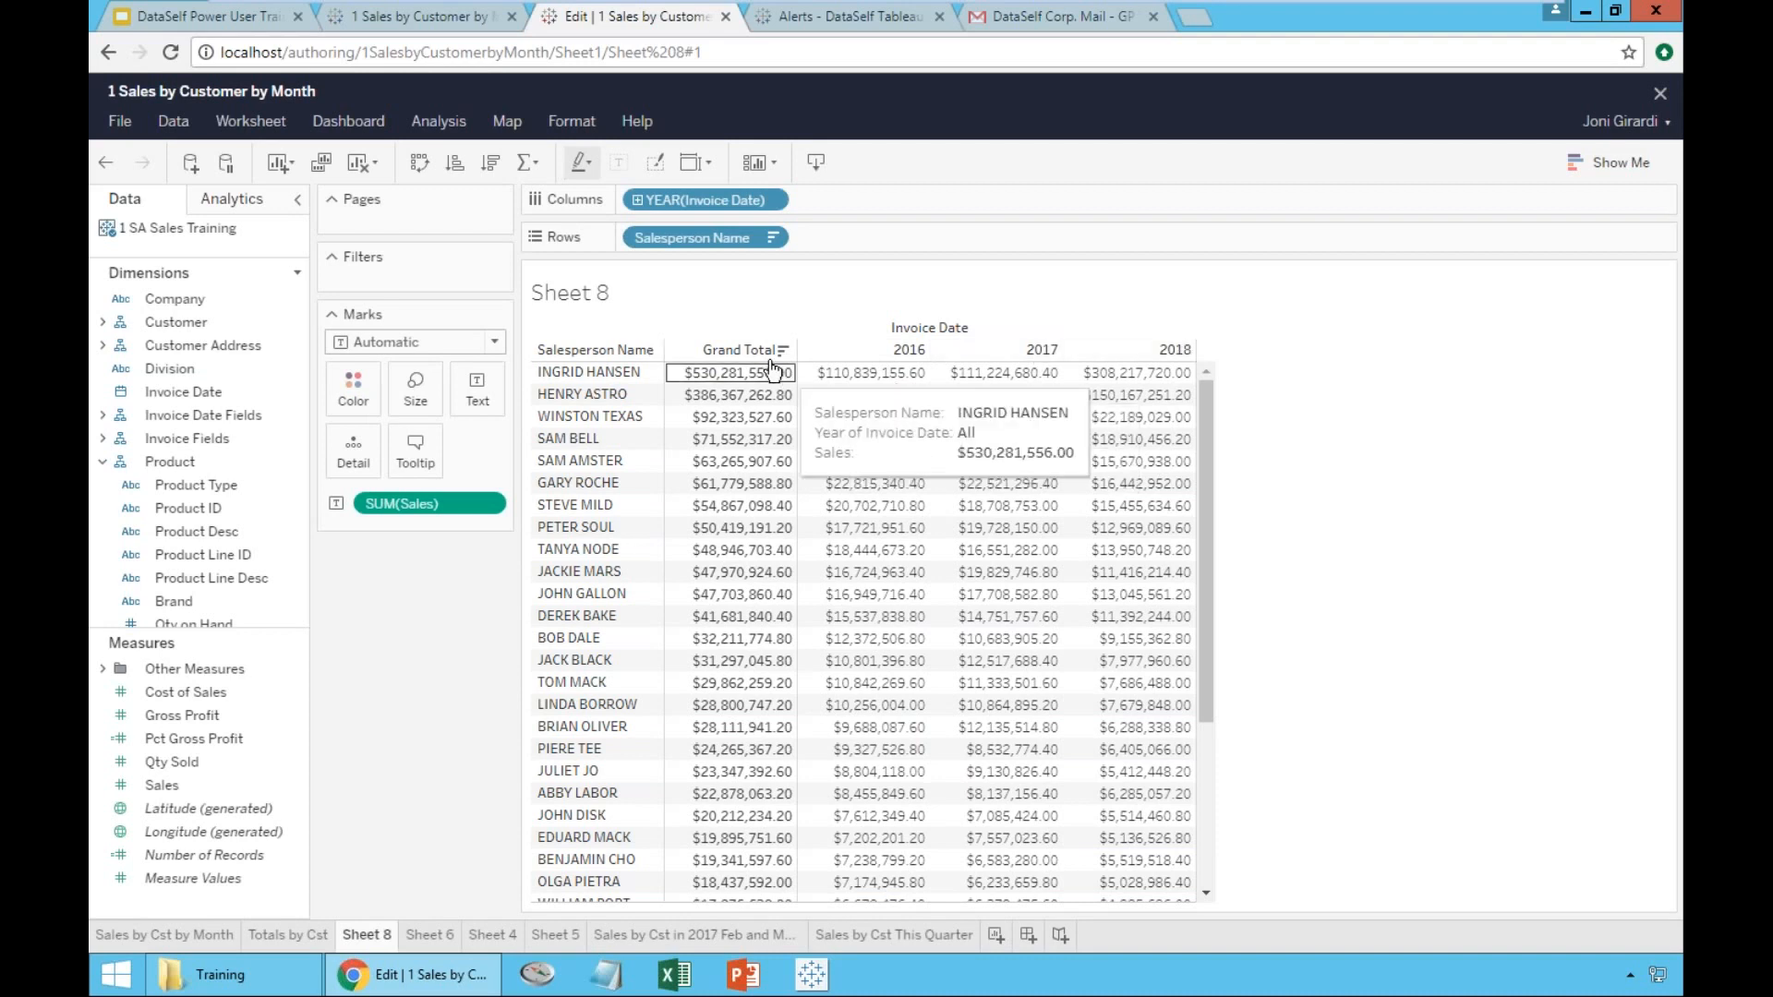
pyautogui.click(454, 164)
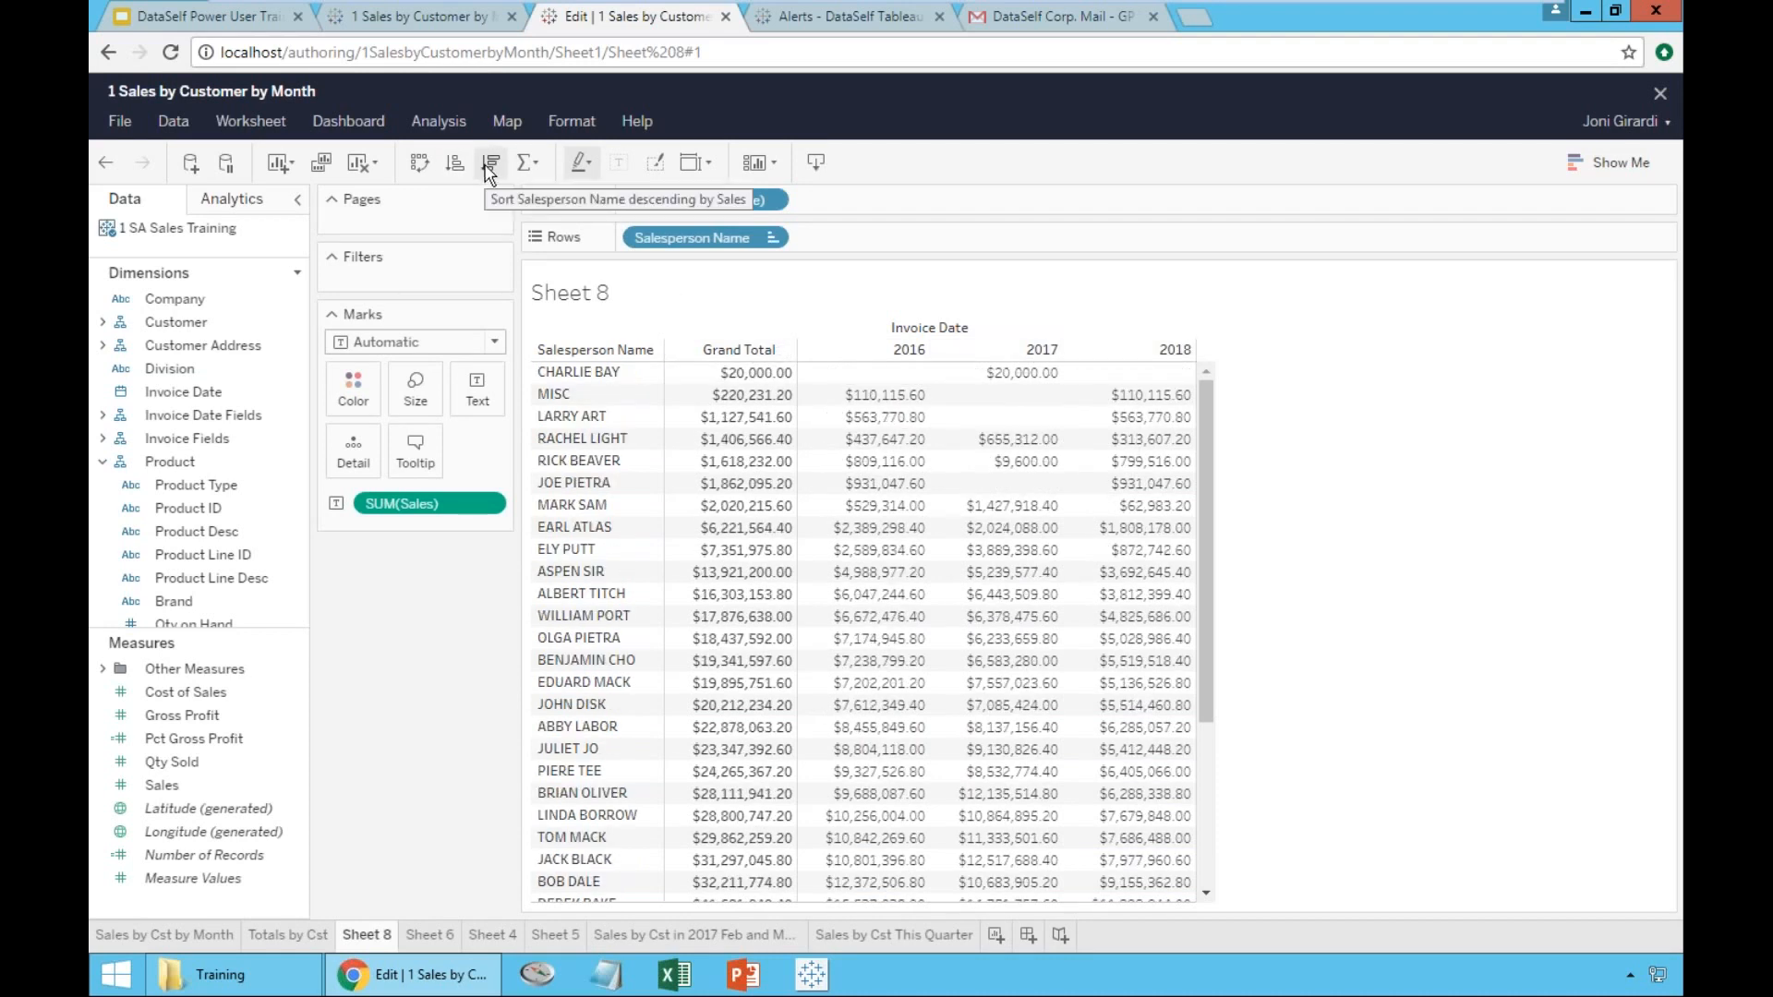
pyautogui.click(490, 164)
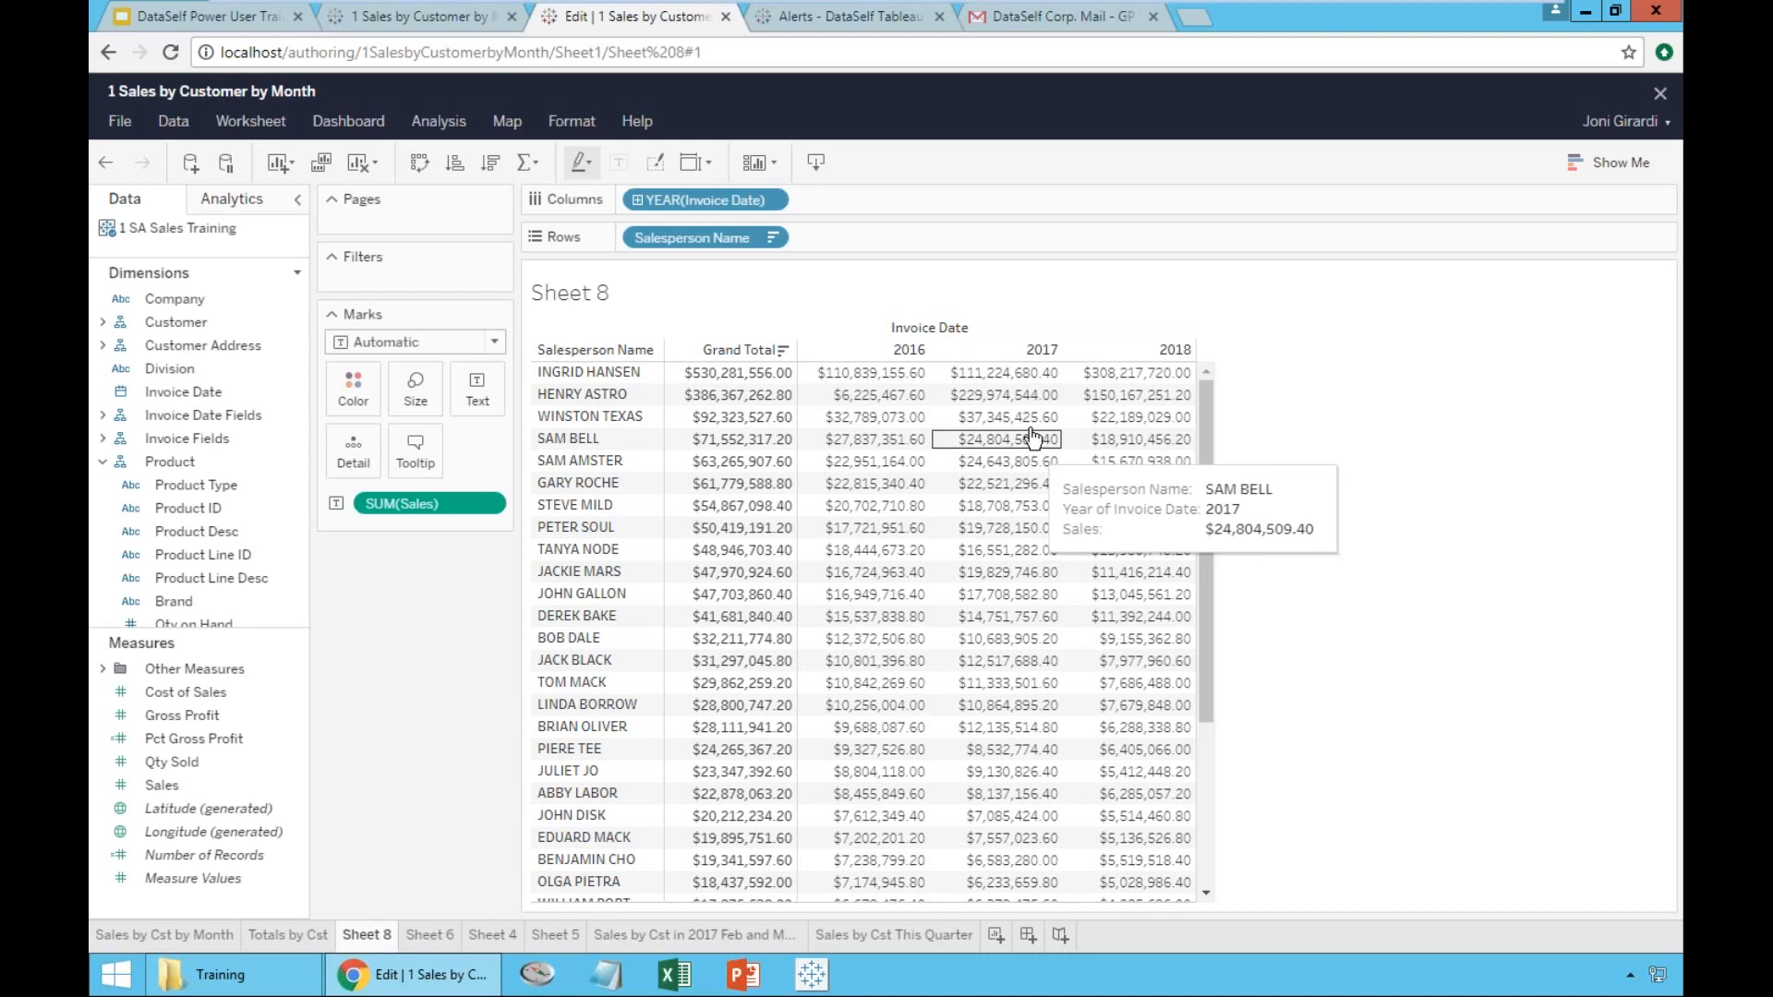
# - Sort the salespeople by the 2017 column, cycling through ascending, unsorted and descending order and finishing with descending
pyautogui.click(1049, 352)
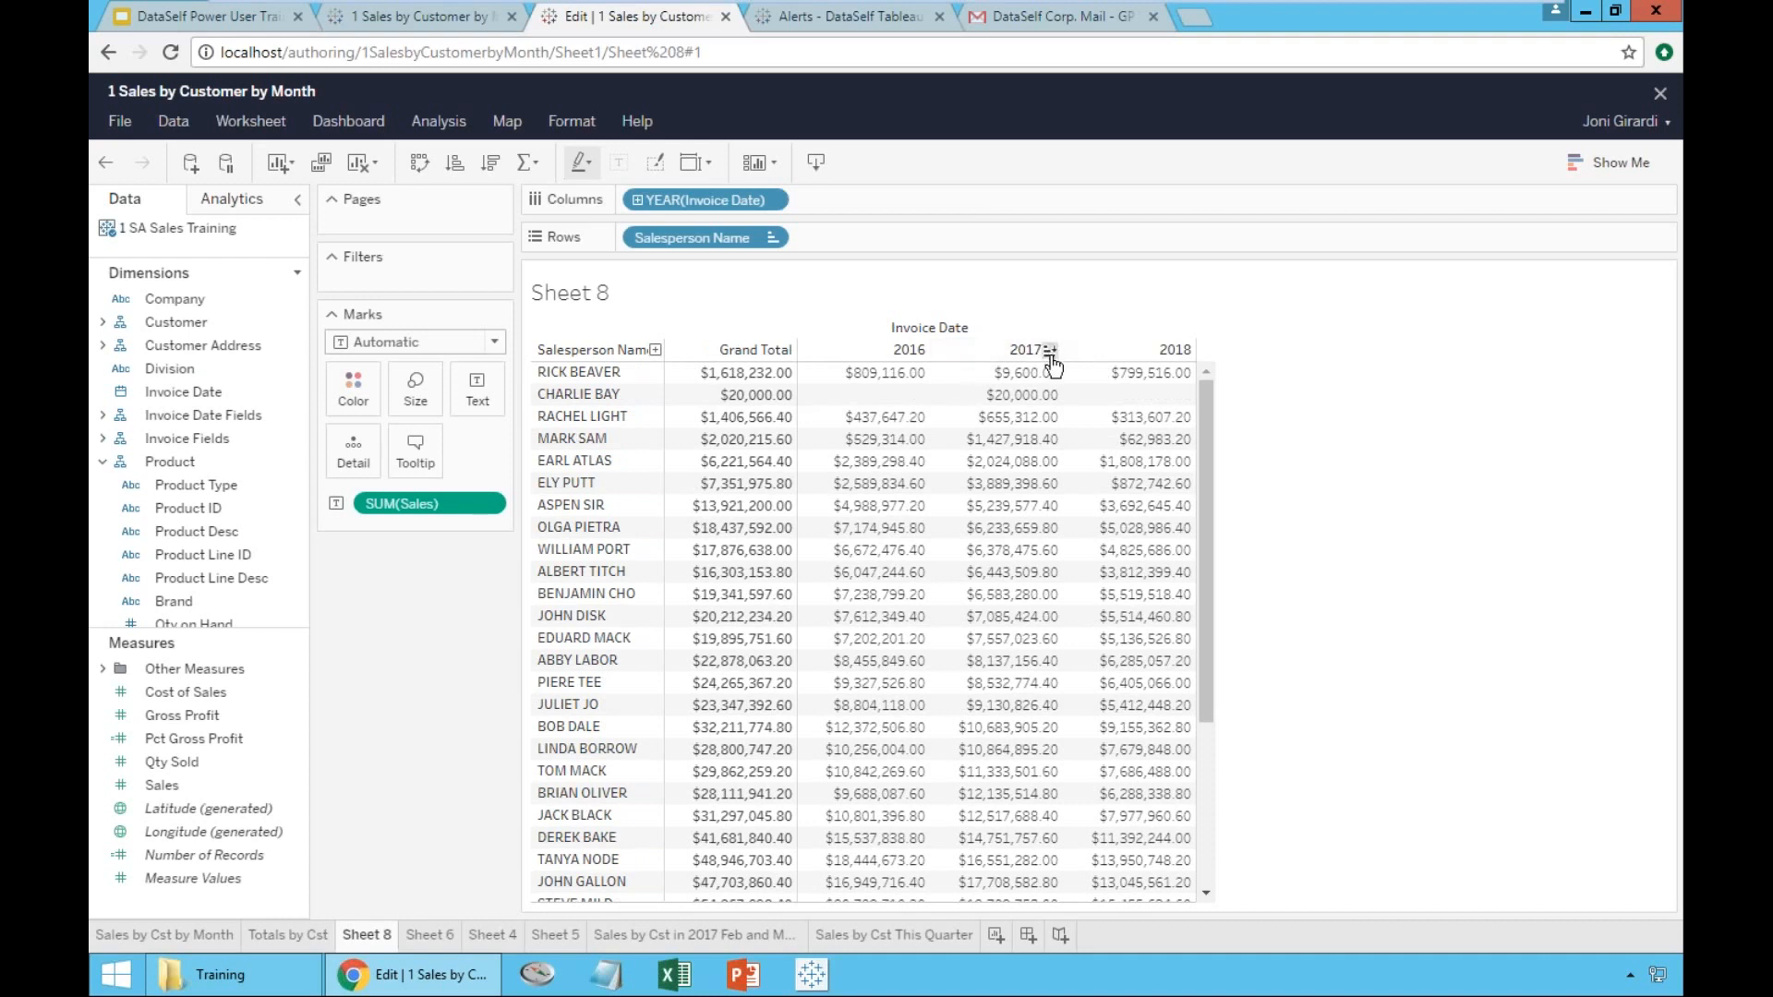
pyautogui.click(1050, 352)
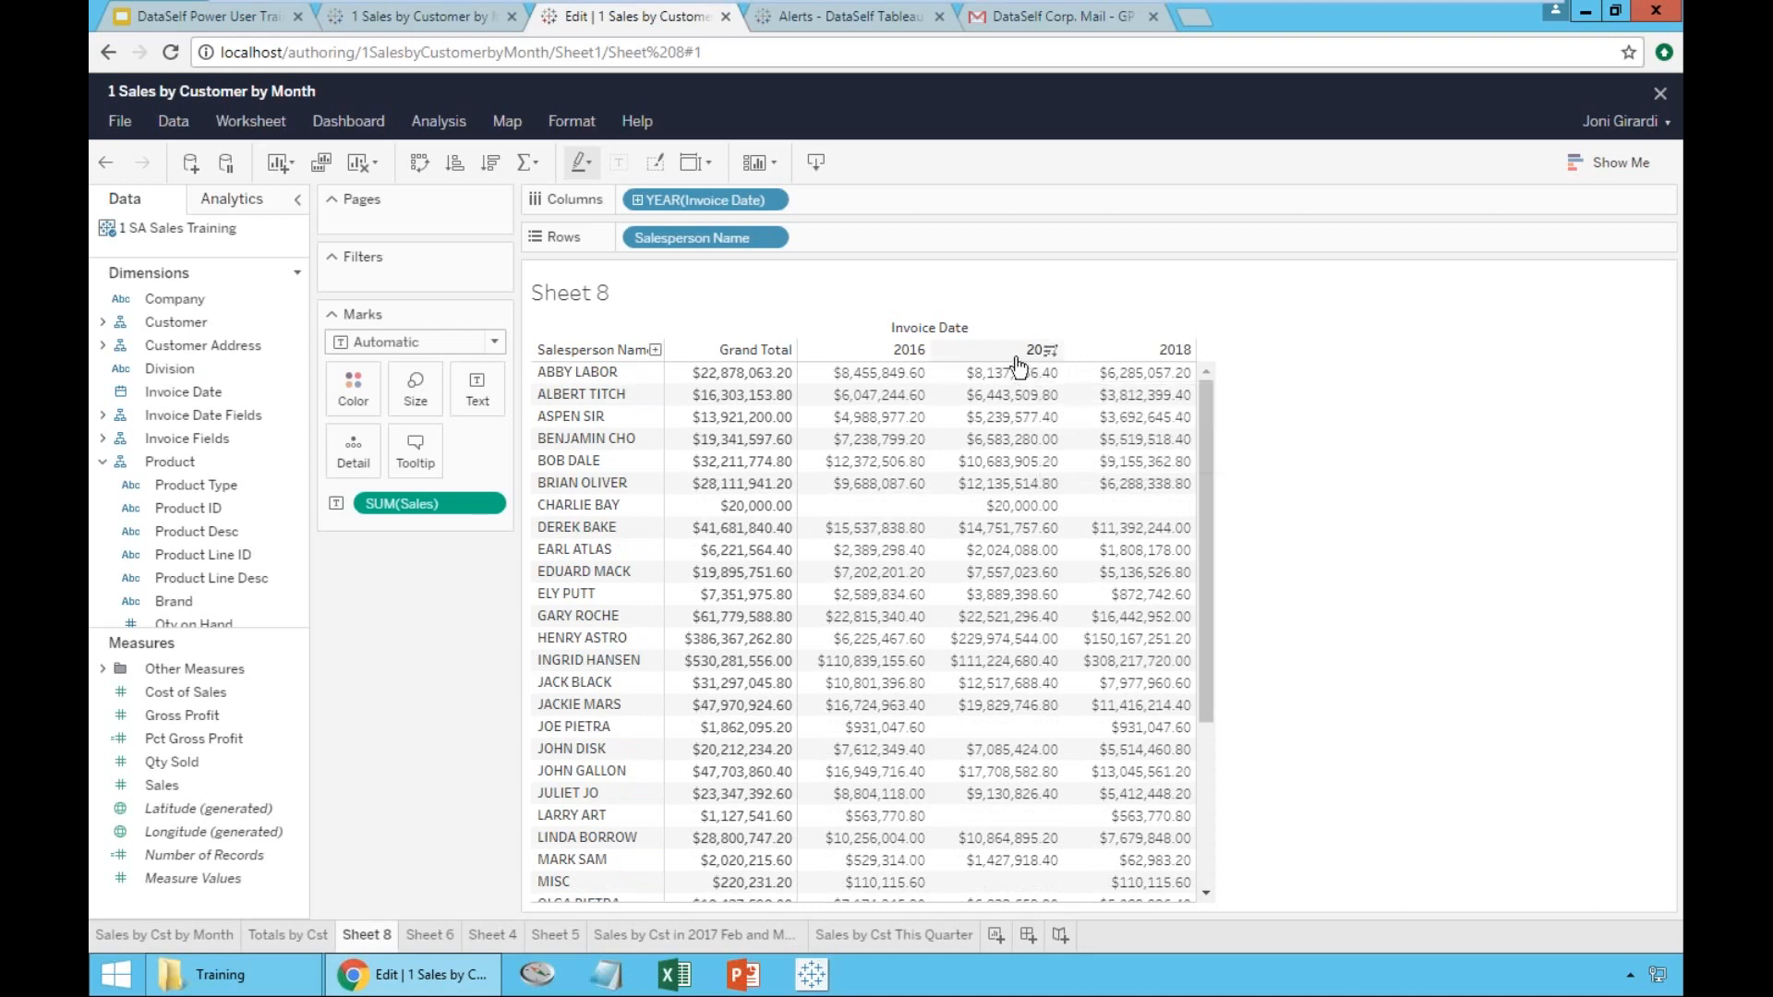
pyautogui.click(1050, 351)
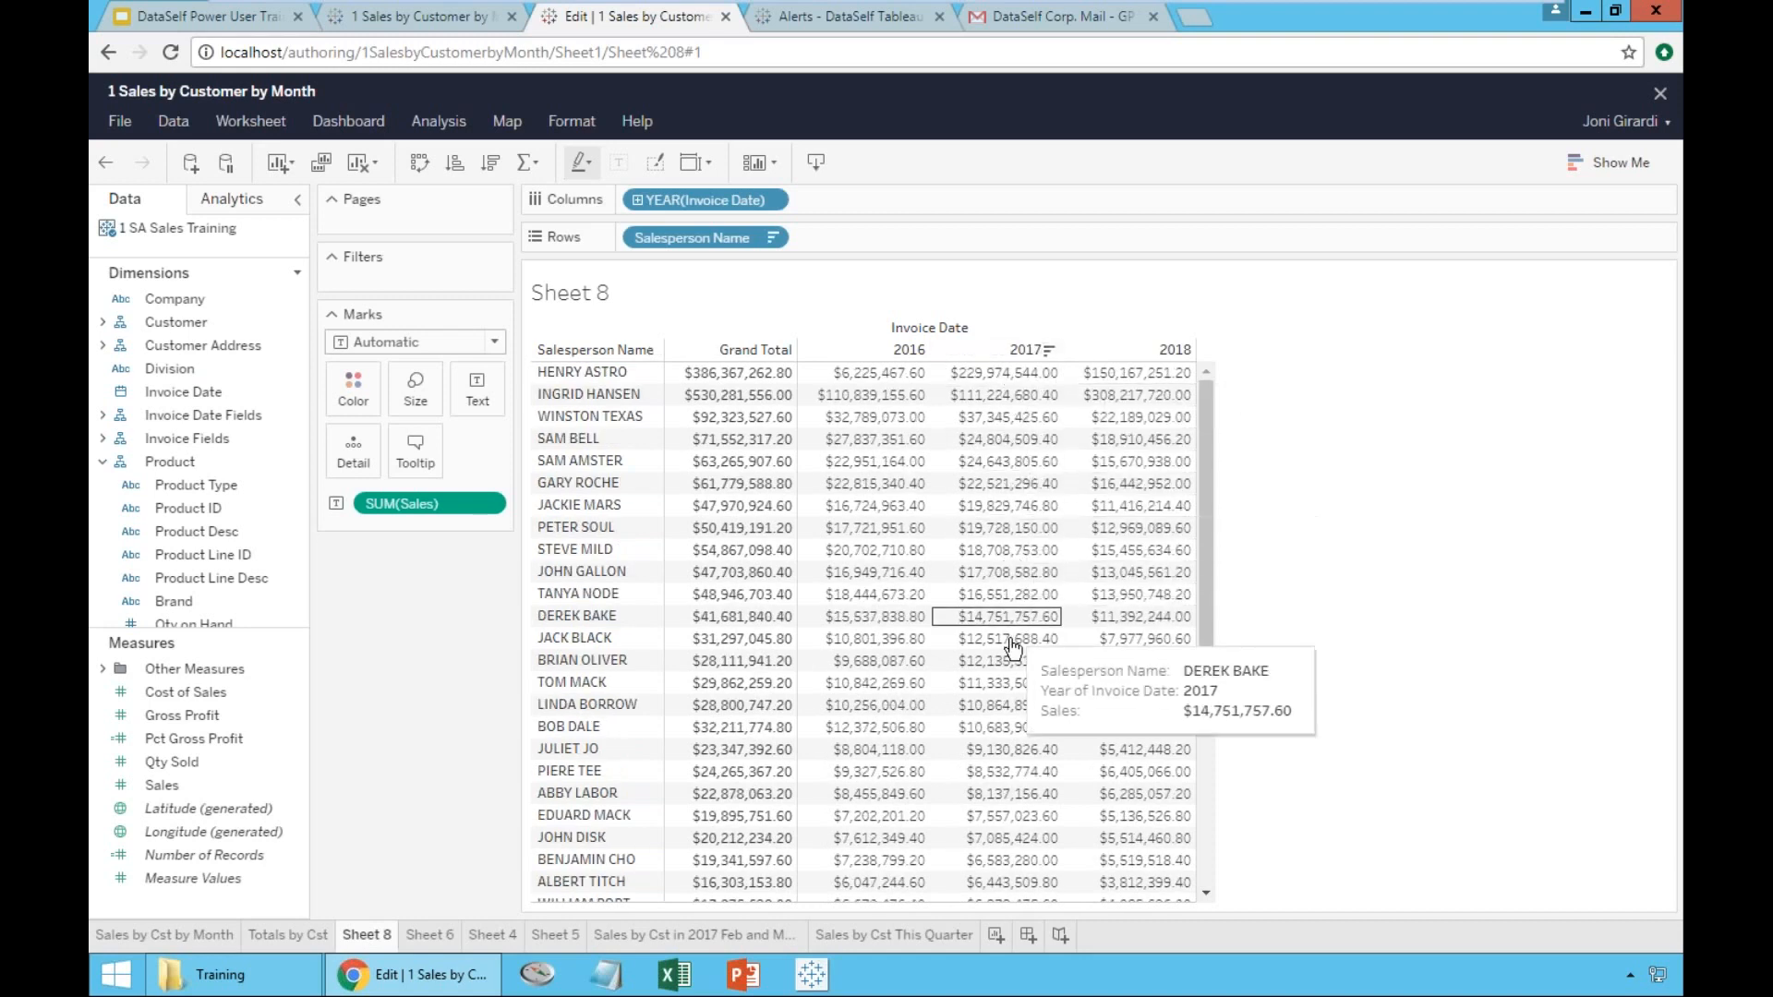
pyautogui.click(1050, 351)
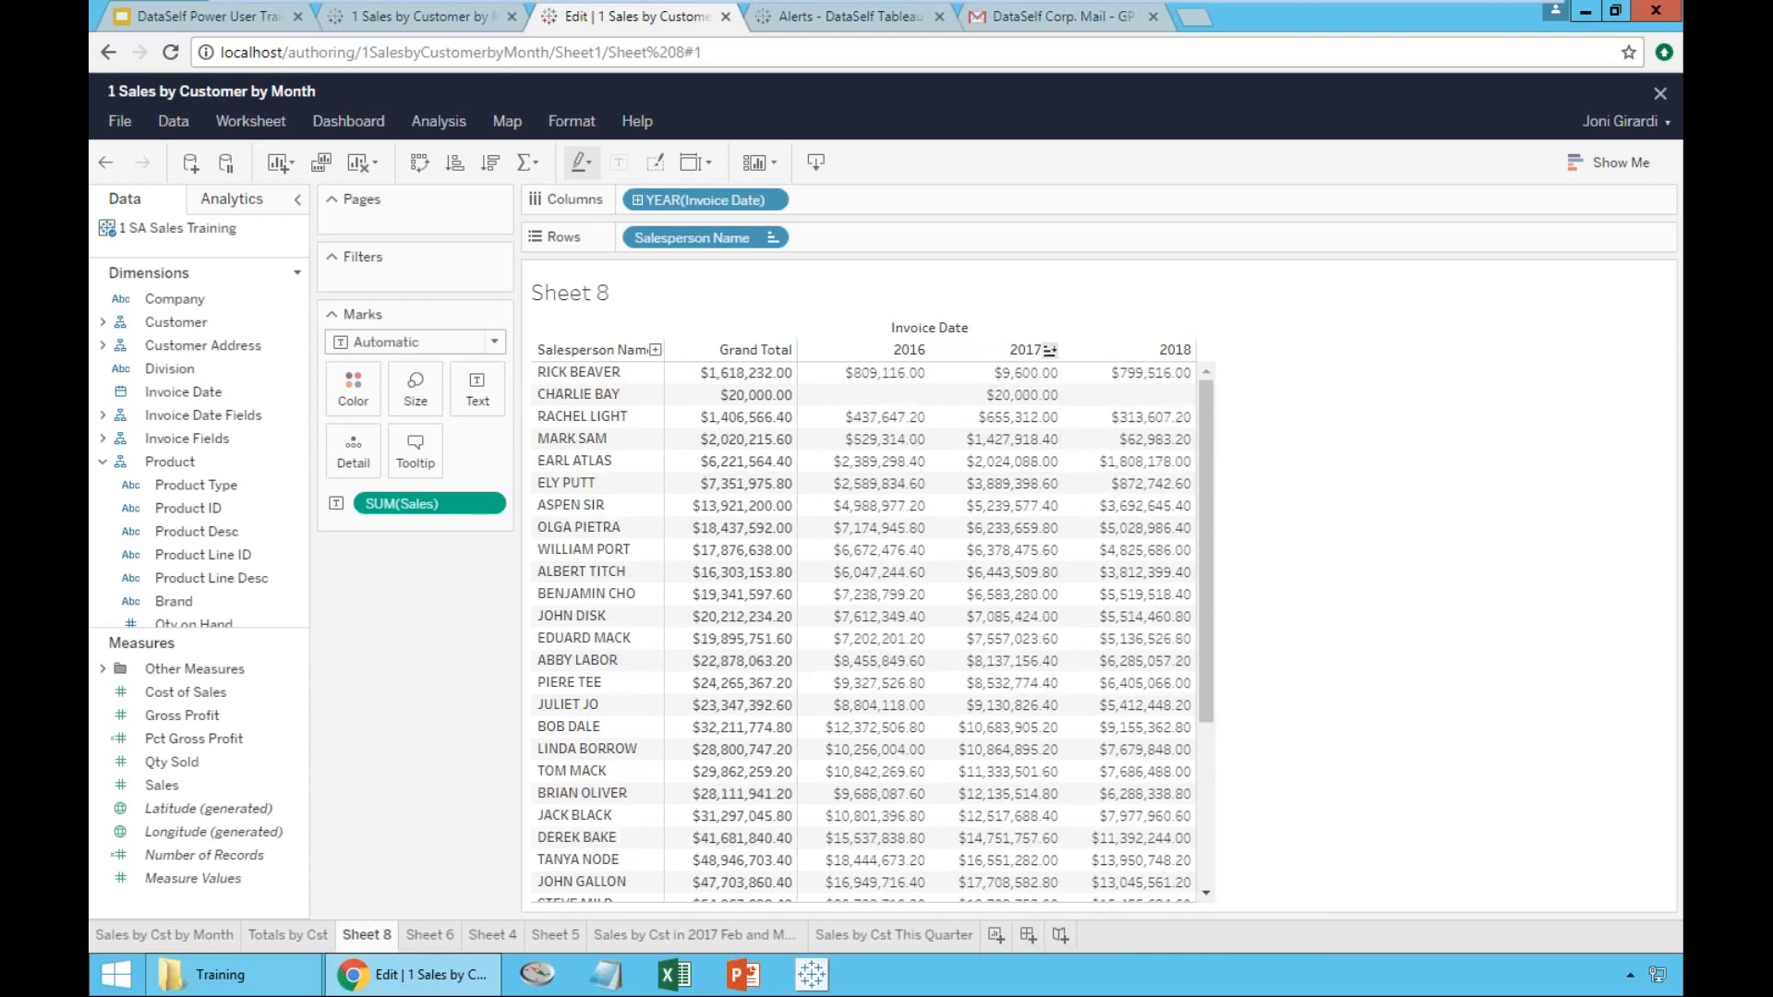
pyautogui.click(1050, 350)
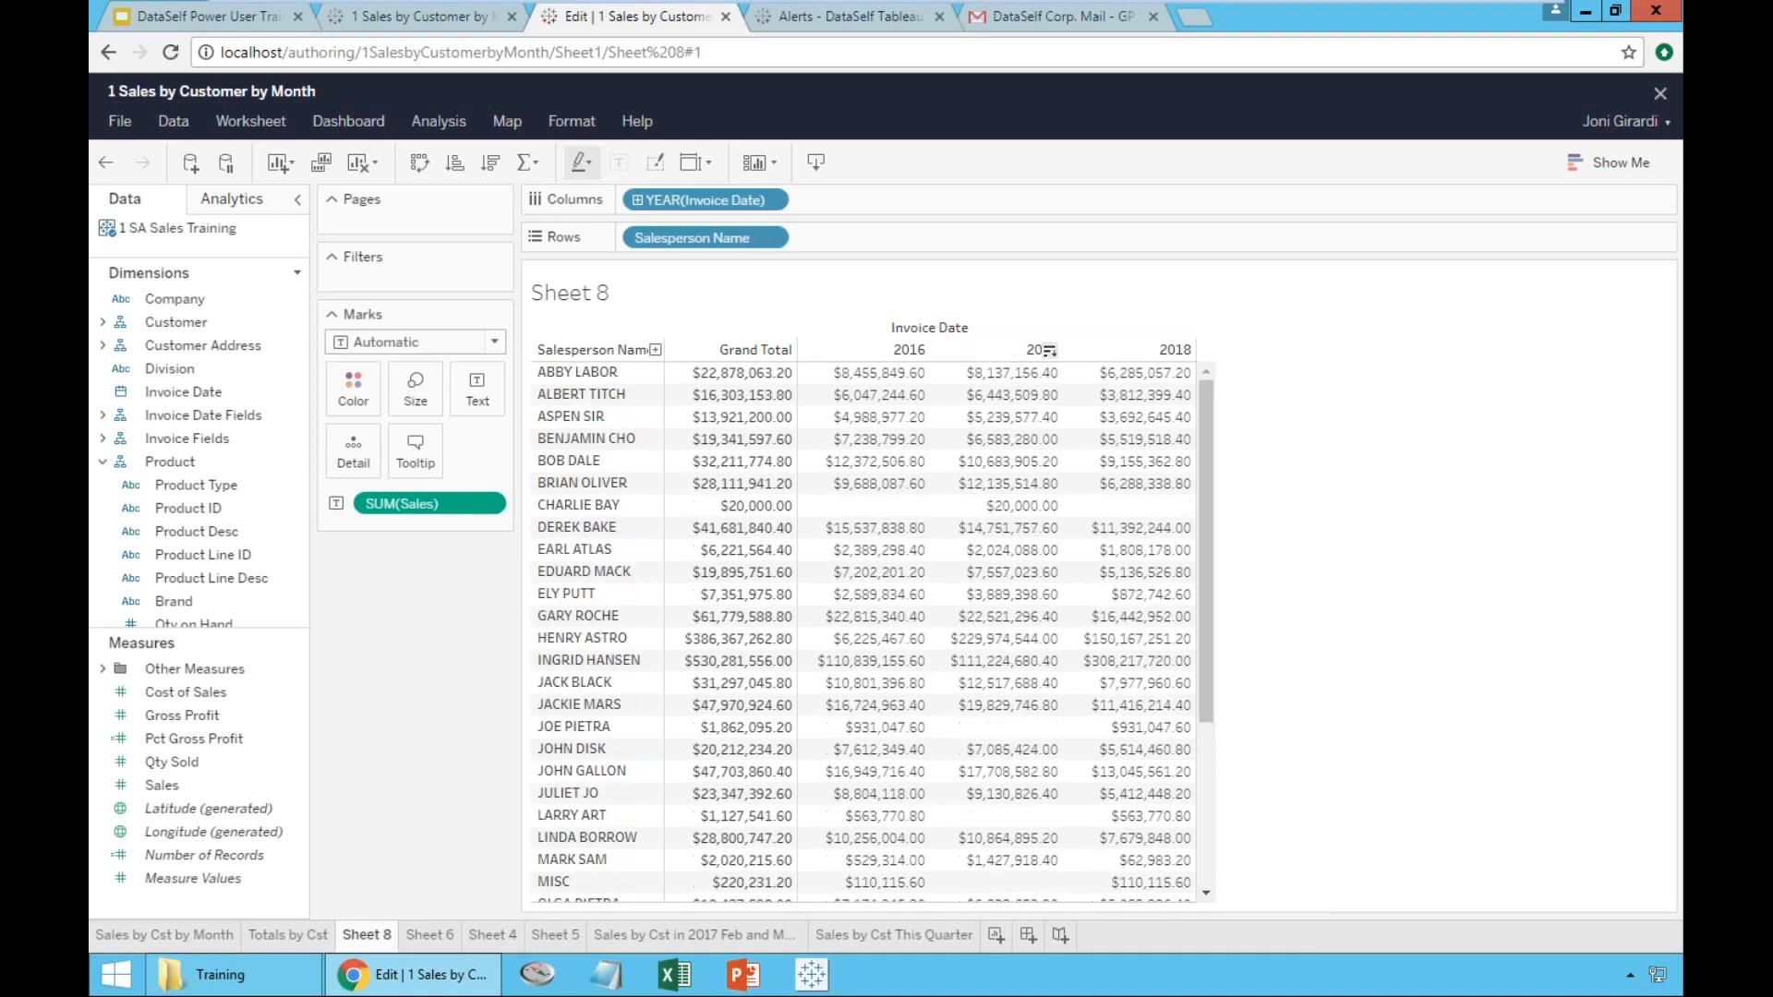
pyautogui.click(1050, 351)
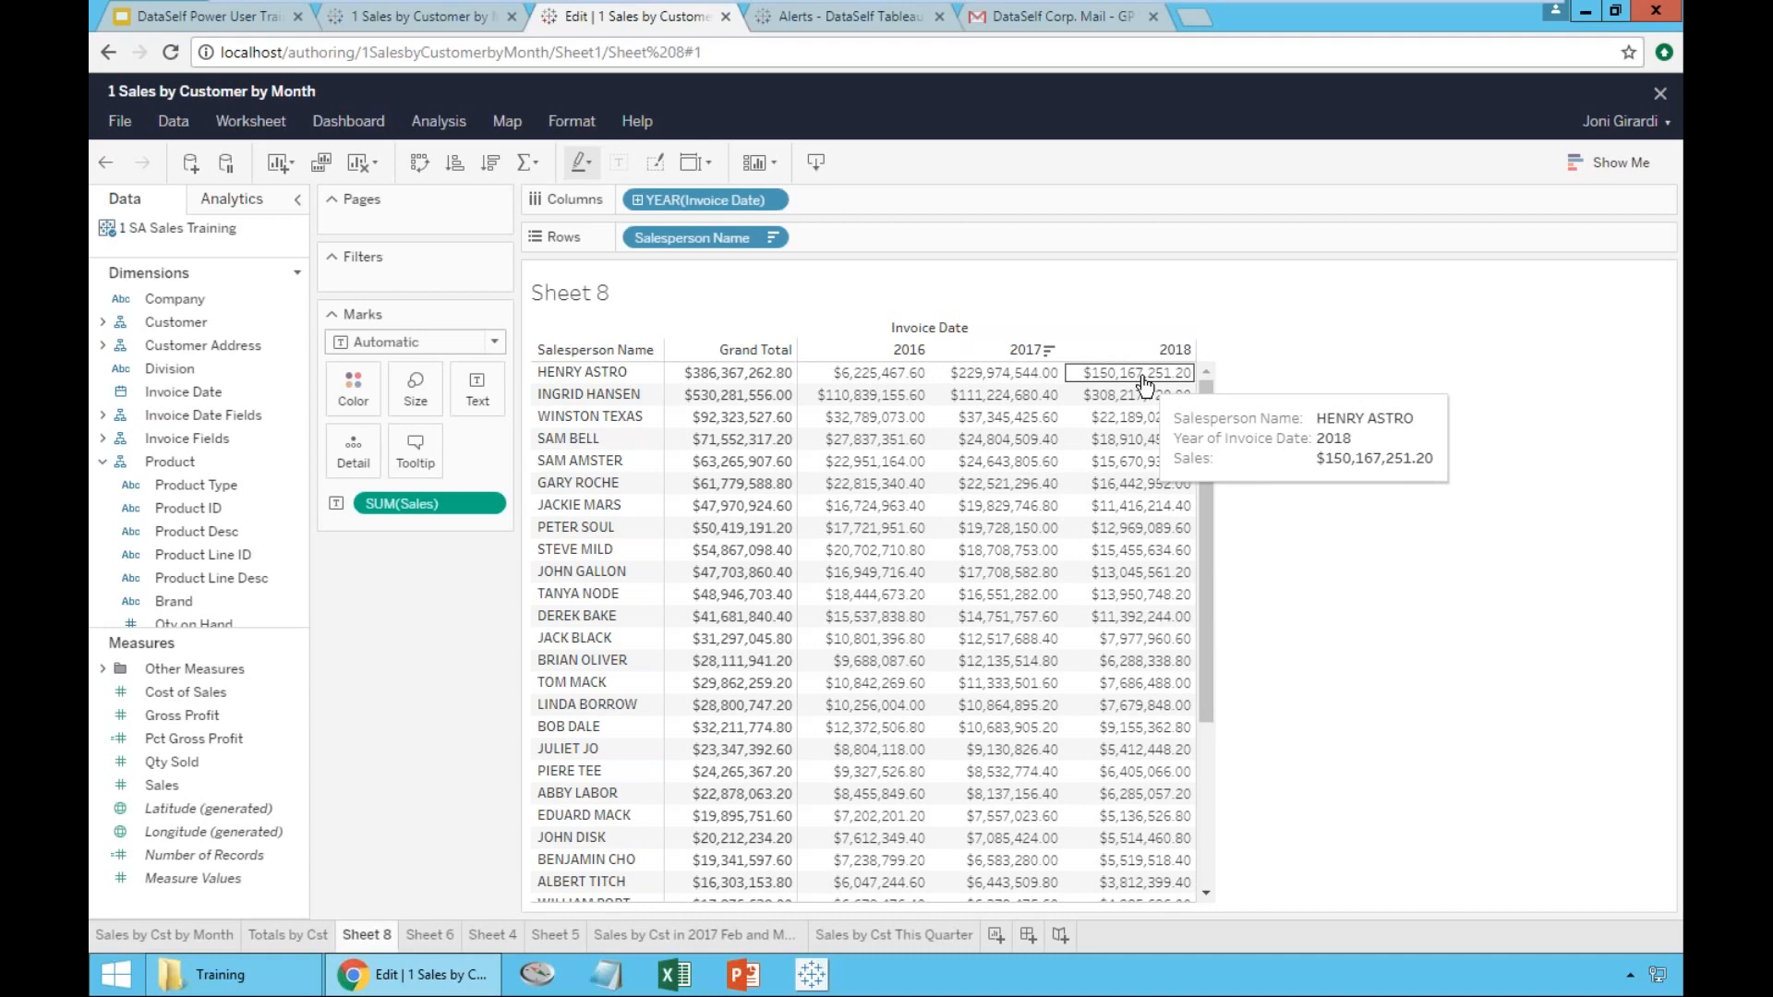
# - Rename Sheet 8 as Sorts
pyautogui.doubleClick(374, 936)
pyautogui.write('Sorts')
pyautogui.press('Return')
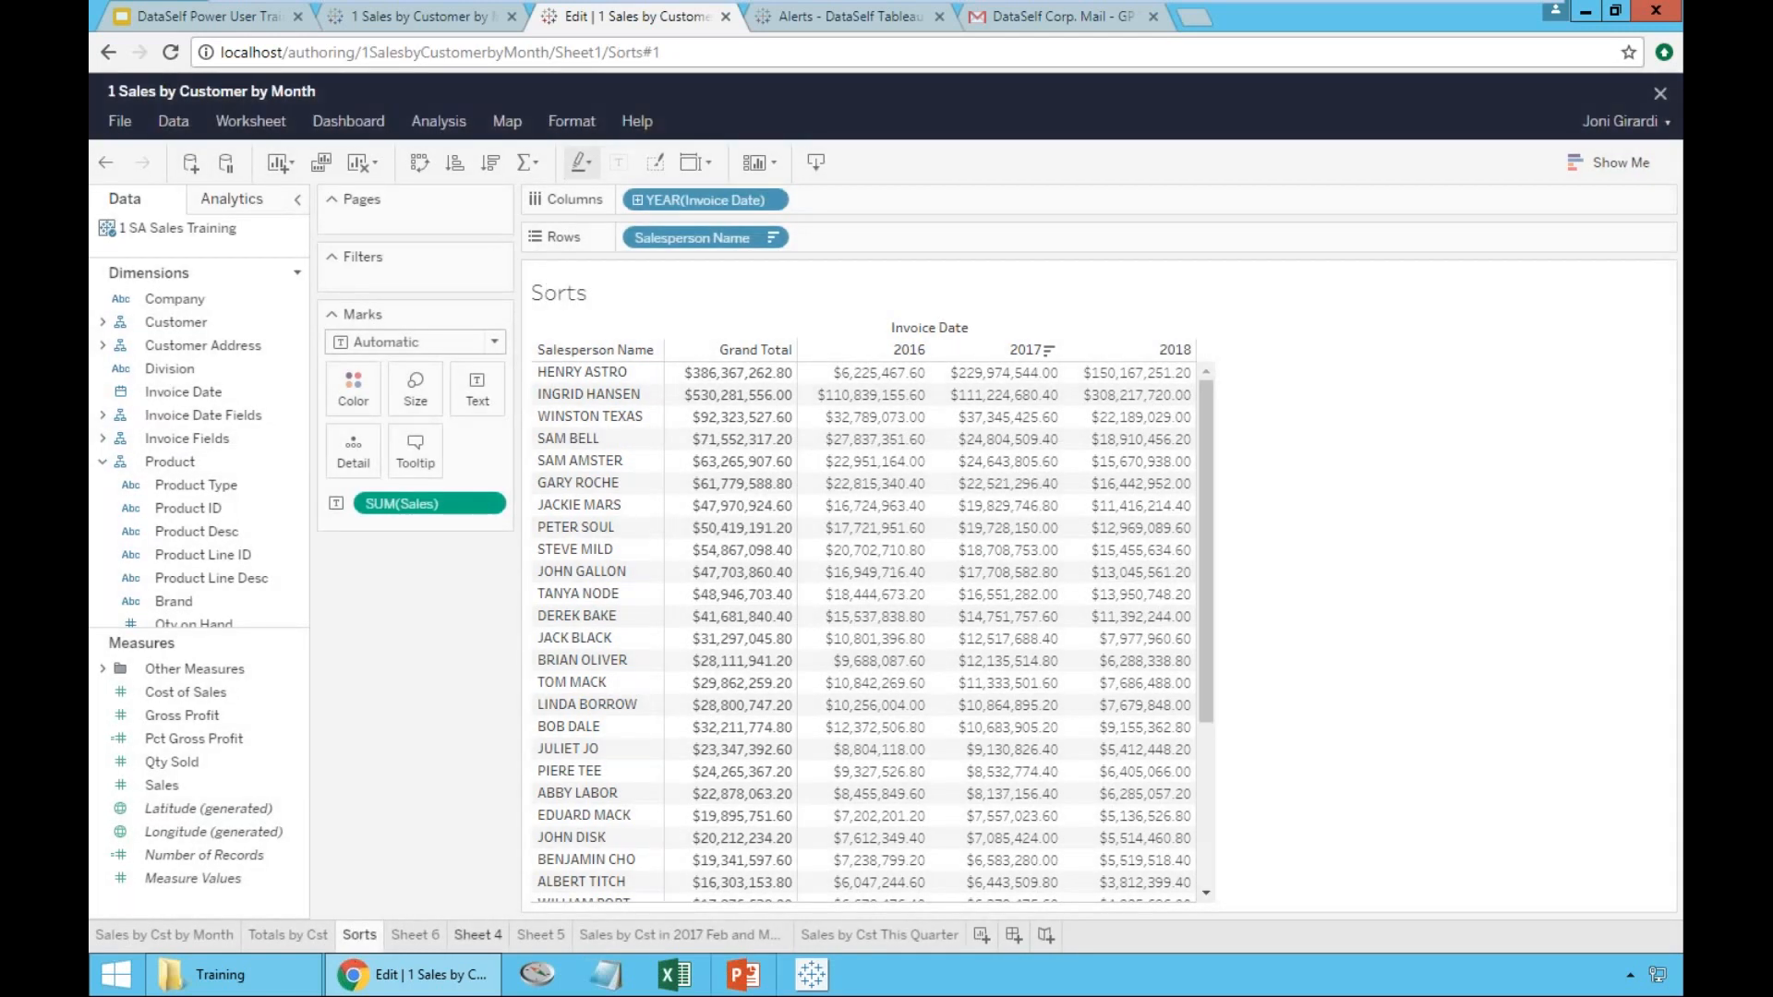
# - Add a new worksheet and build a horizontal bar chart with Salesperson Name on the rows and Sales on the columns
pyautogui.click(983, 935)
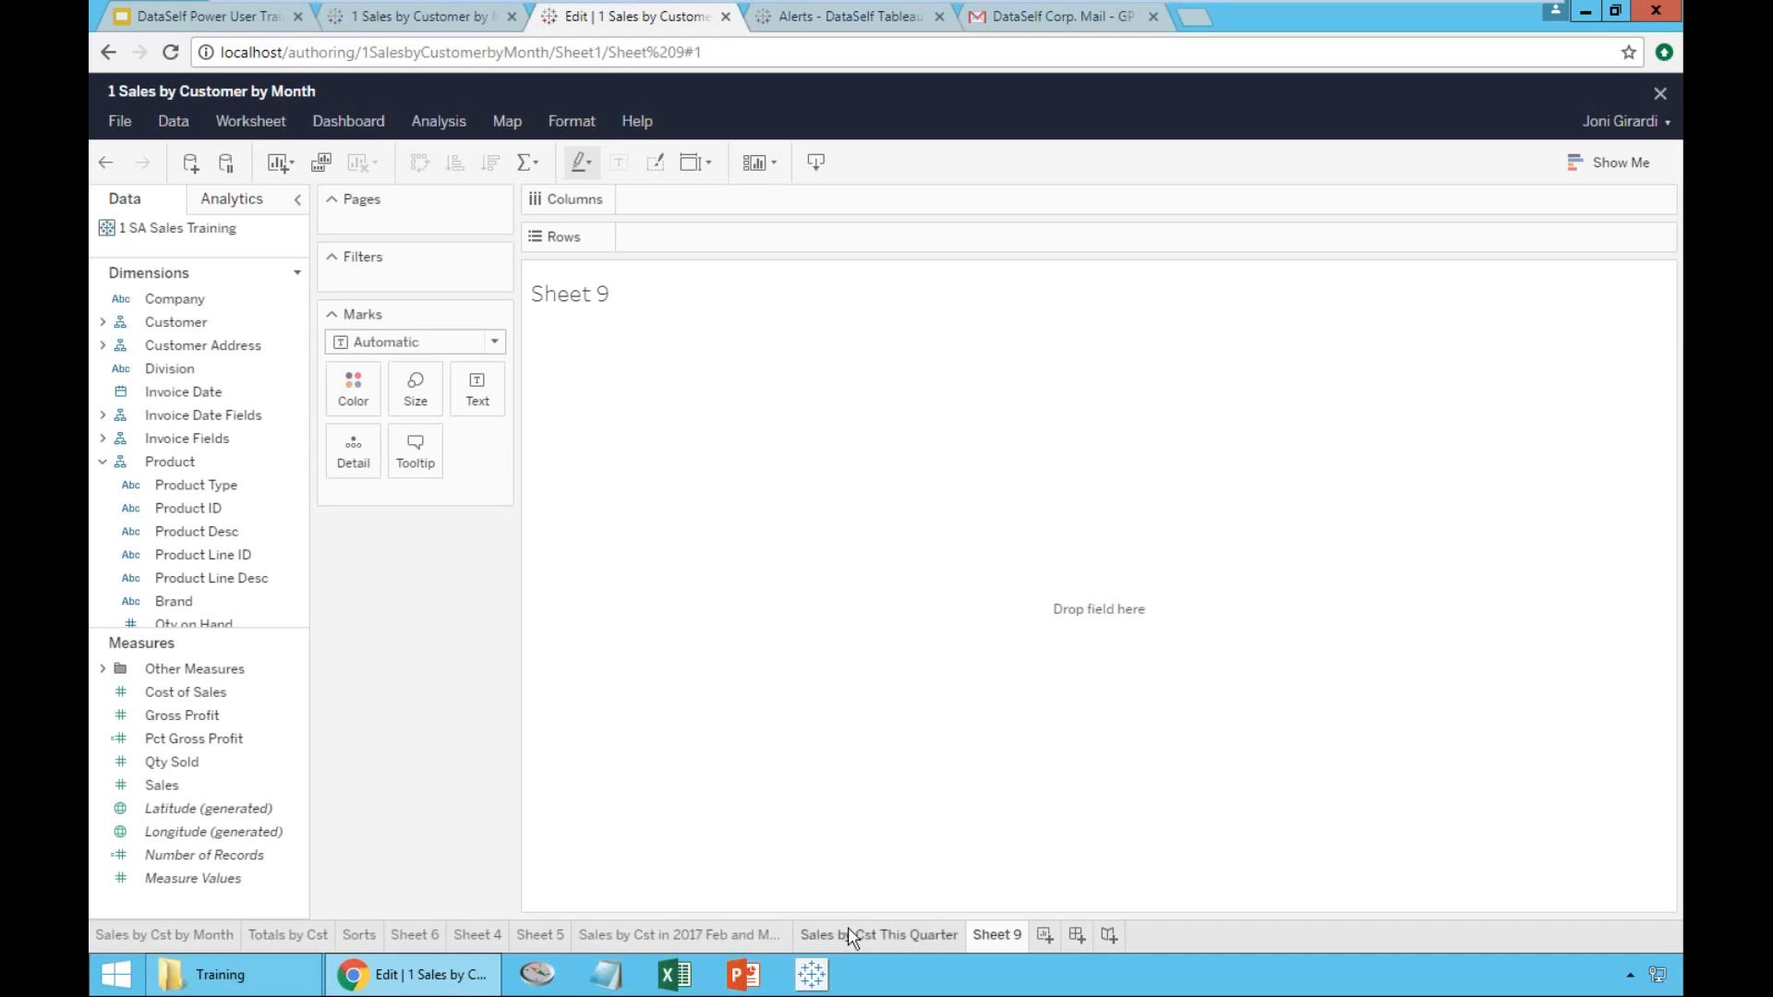
pyautogui.click(102, 461)
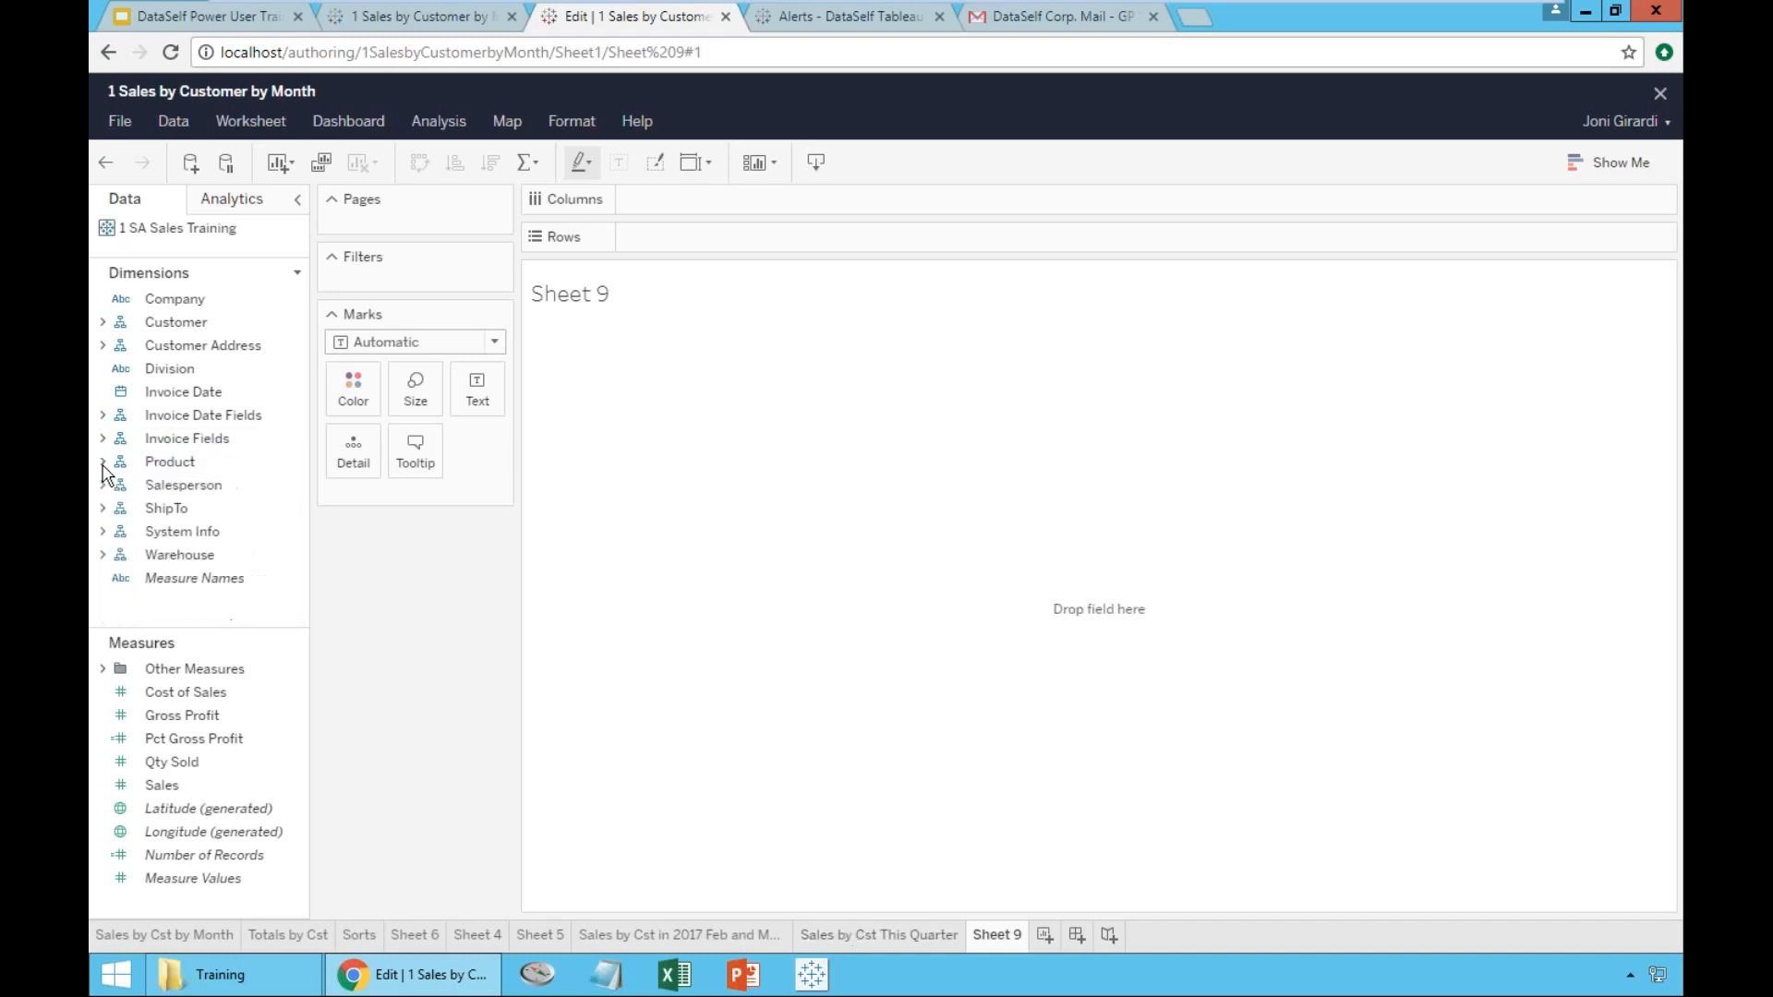
pyautogui.click(103, 485)
pyautogui.moveTo(175, 531); pyautogui.dragTo(662, 247)
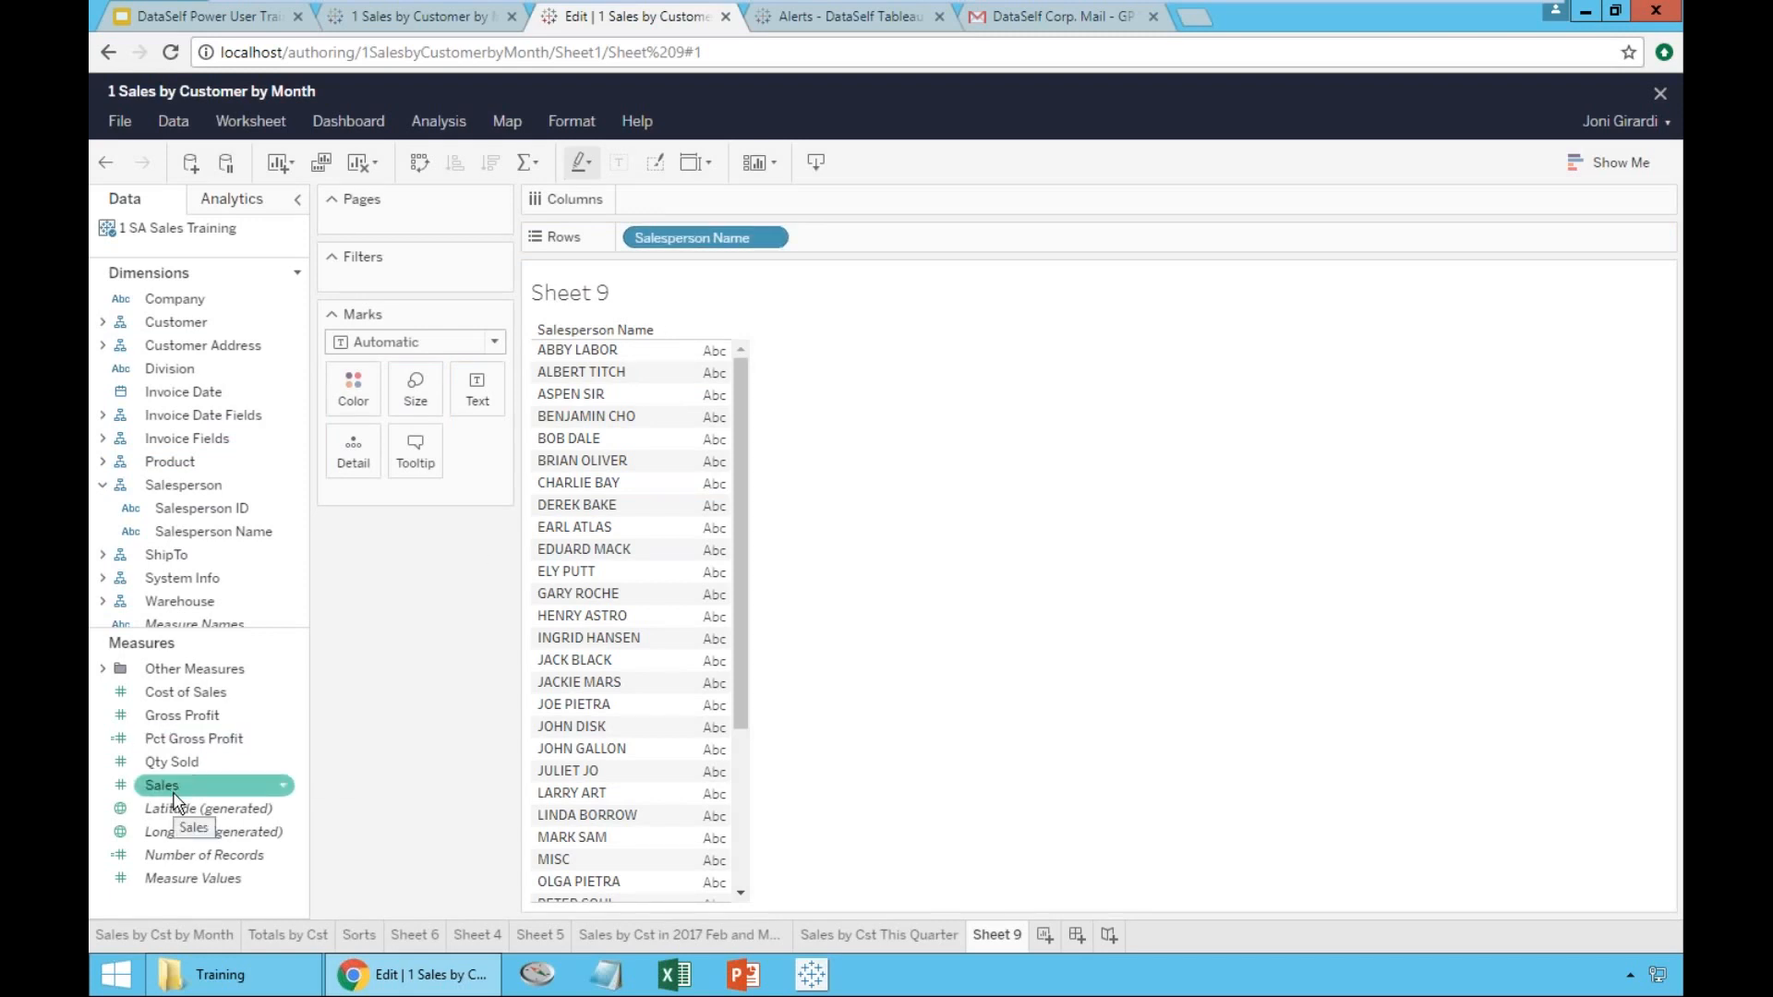
pyautogui.moveTo(171, 787); pyautogui.dragTo(723, 201)
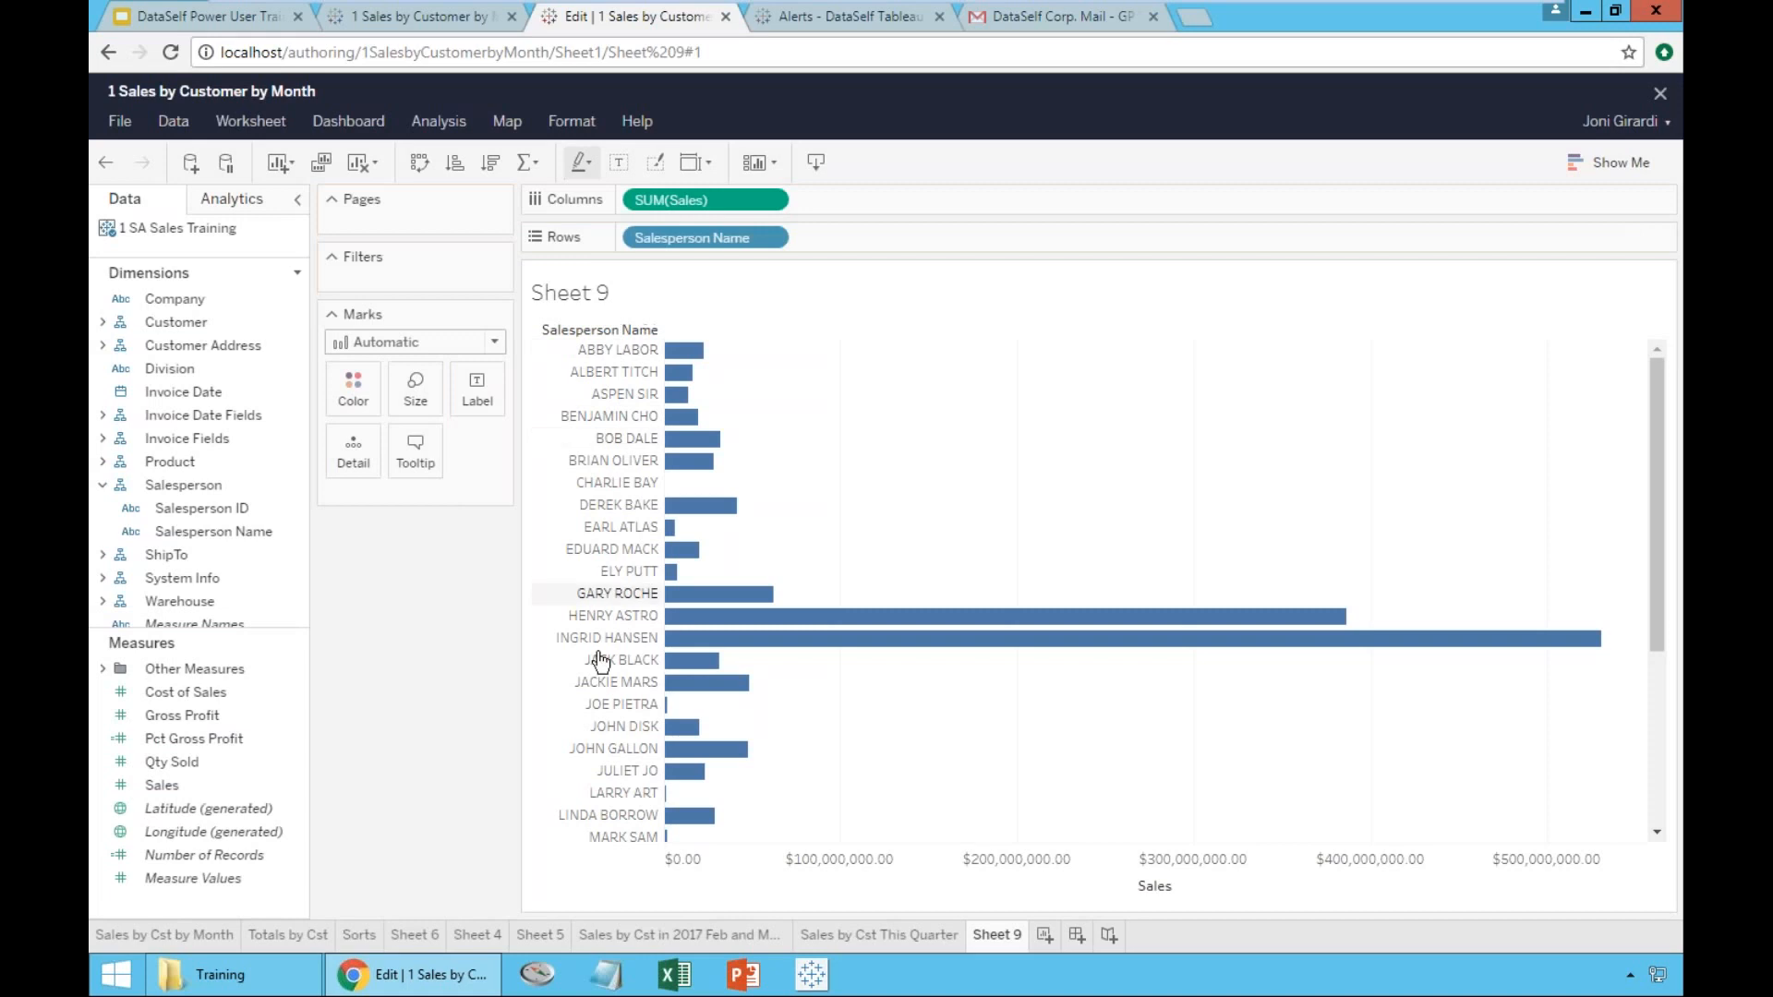
pyautogui.moveTo(1475, 643)
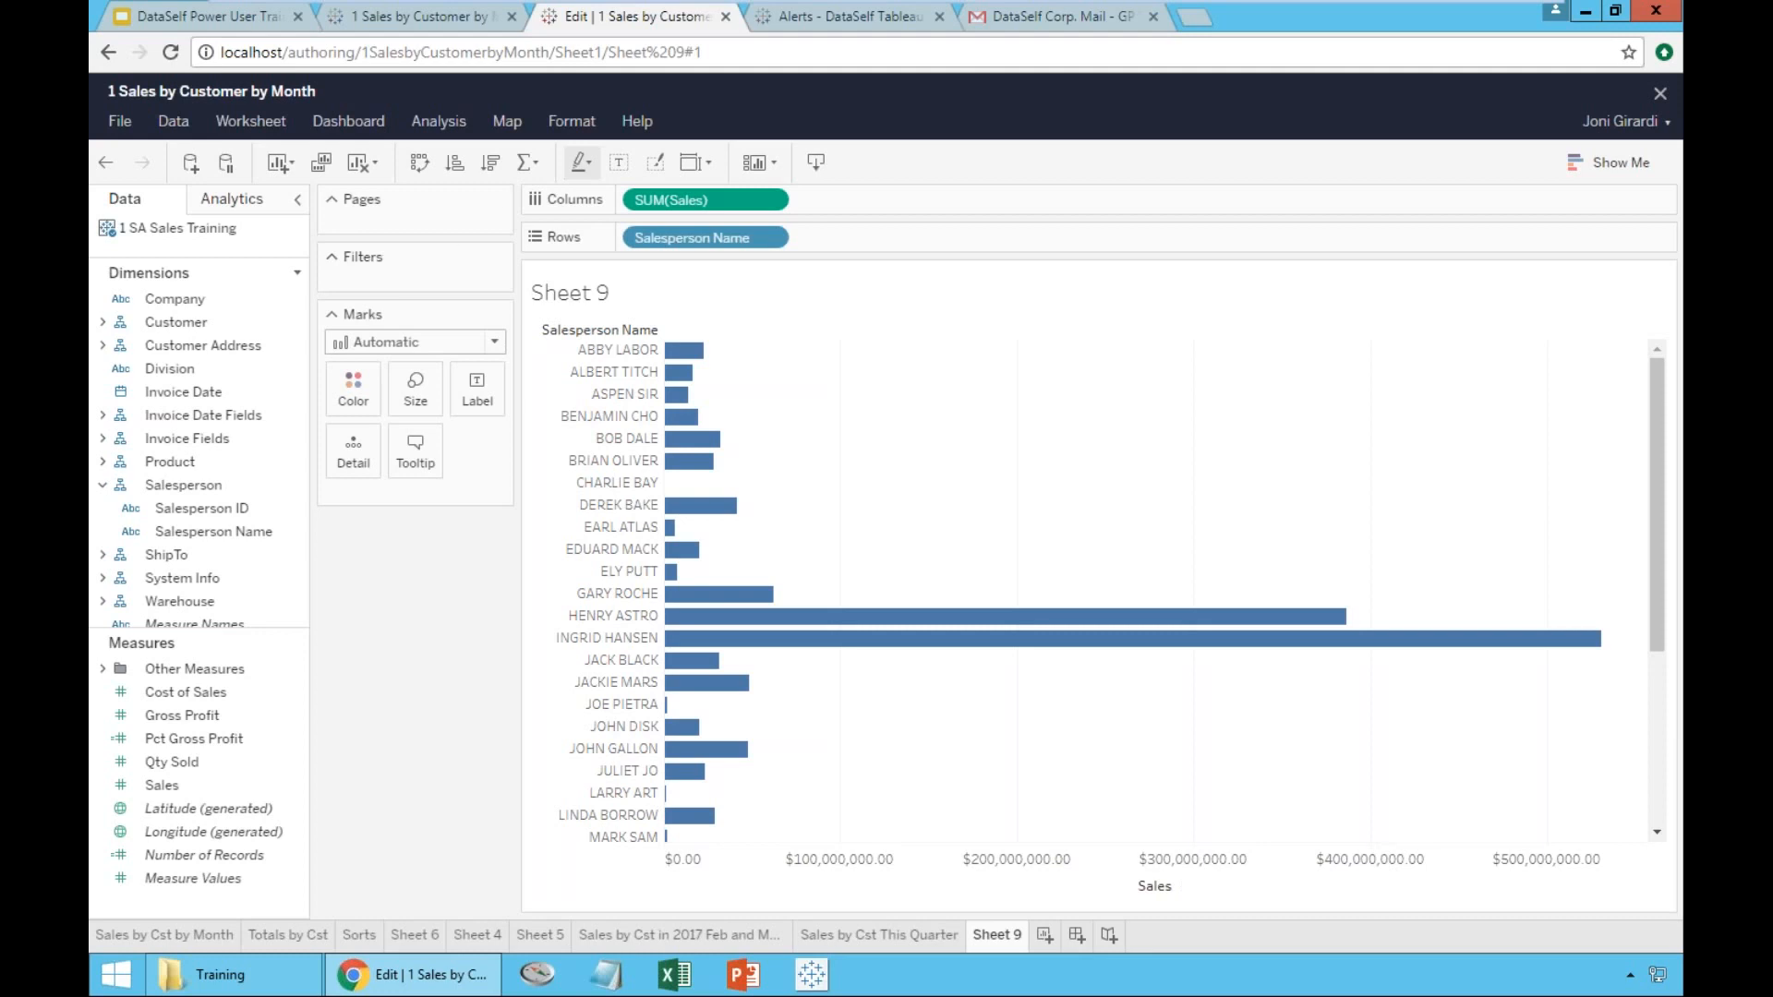
# - Clear Sheet 9 and build a vertical bar chart with Salesperson Name on the columns and Sales on the rows
pyautogui.click(361, 165)
pyautogui.click(388, 200)
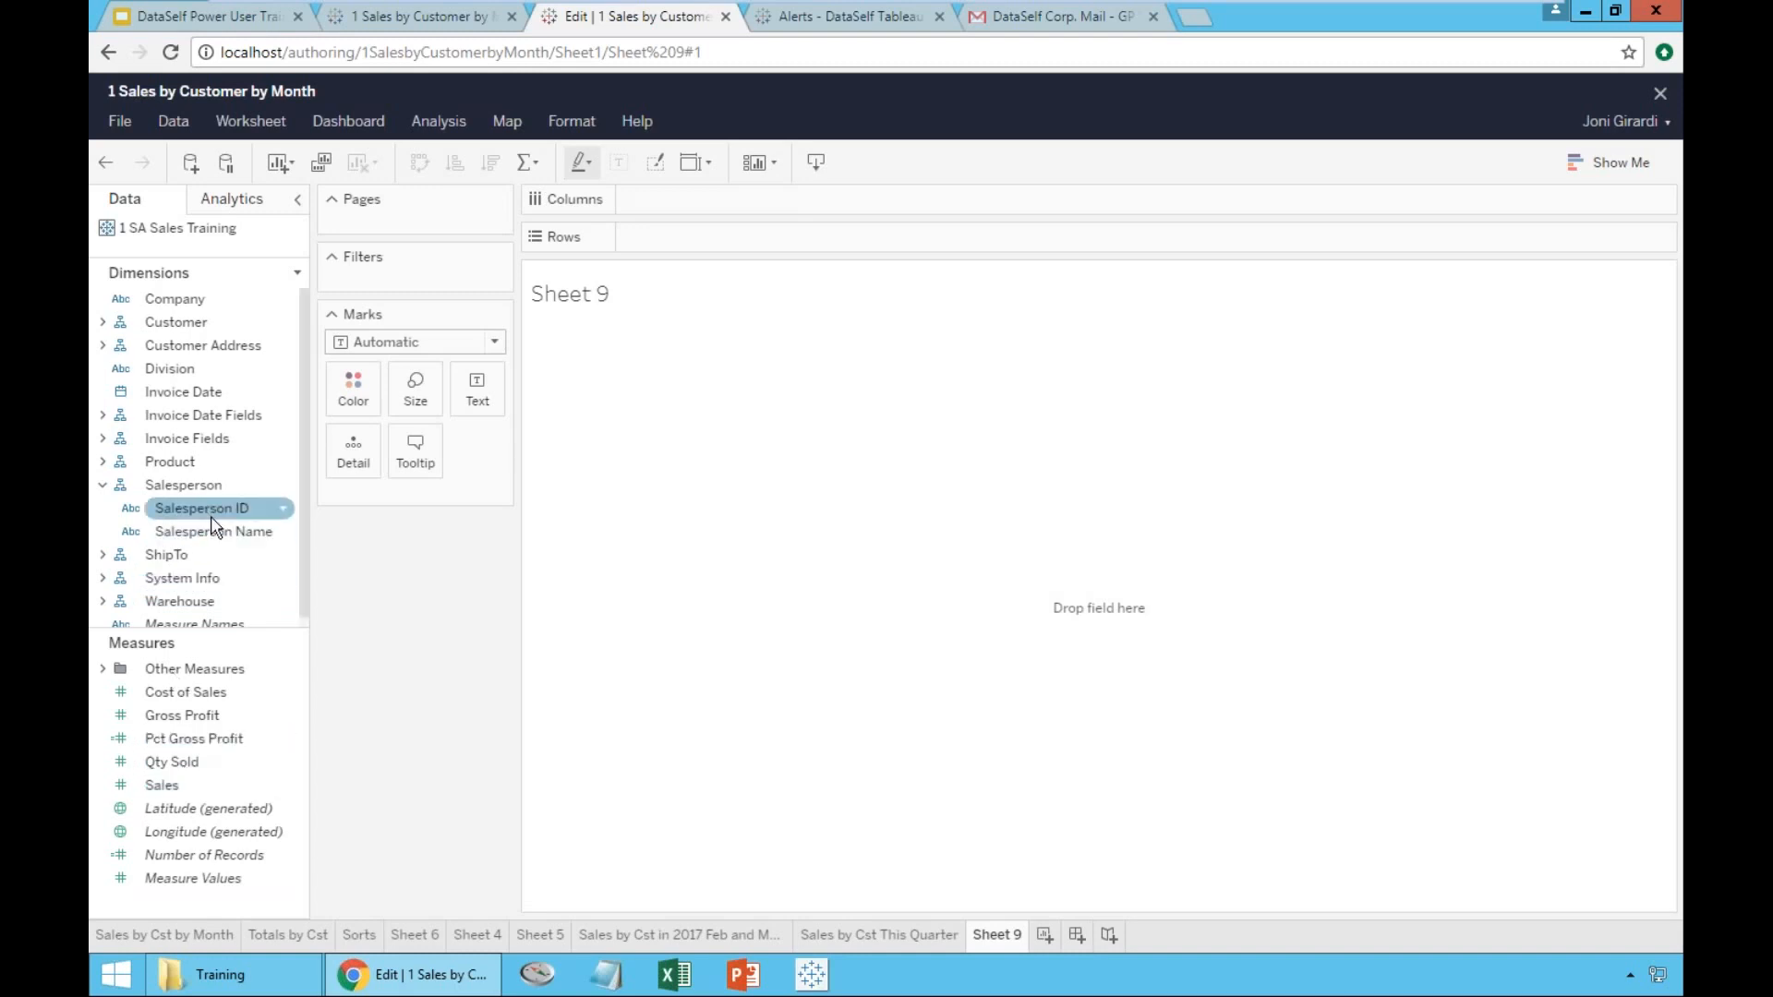
pyautogui.moveTo(224, 544); pyautogui.dragTo(691, 198)
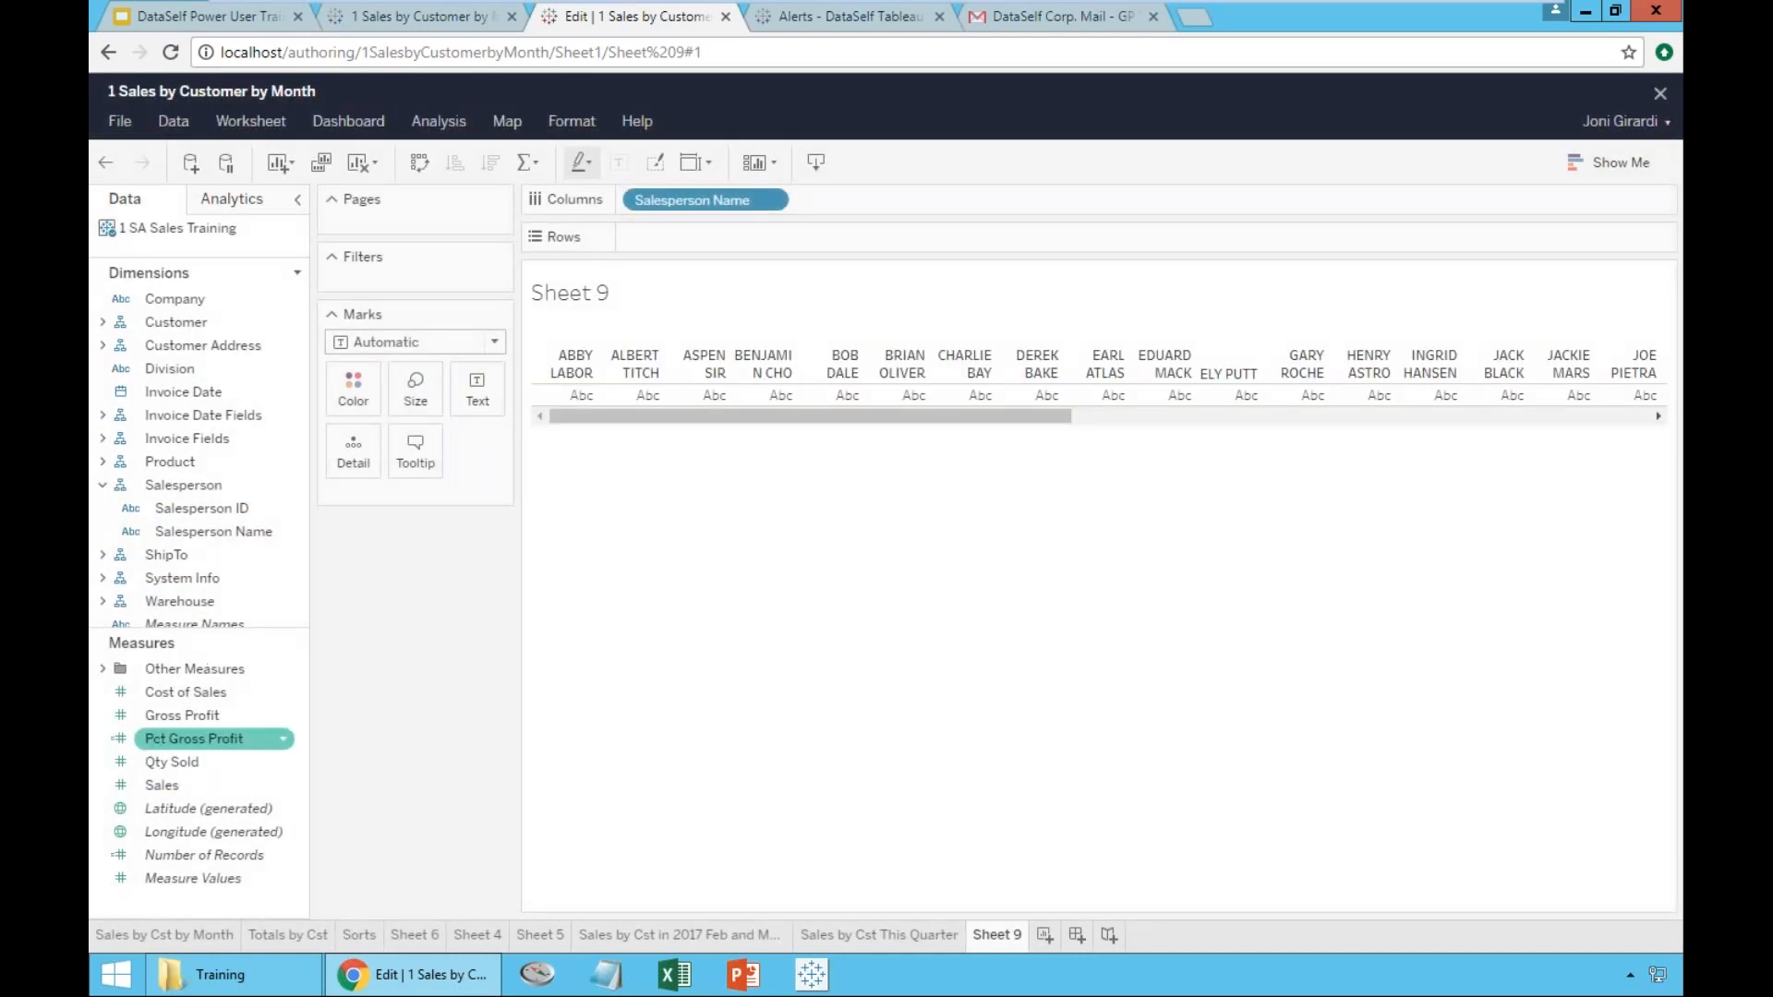
pyautogui.moveTo(166, 789); pyautogui.dragTo(683, 246)
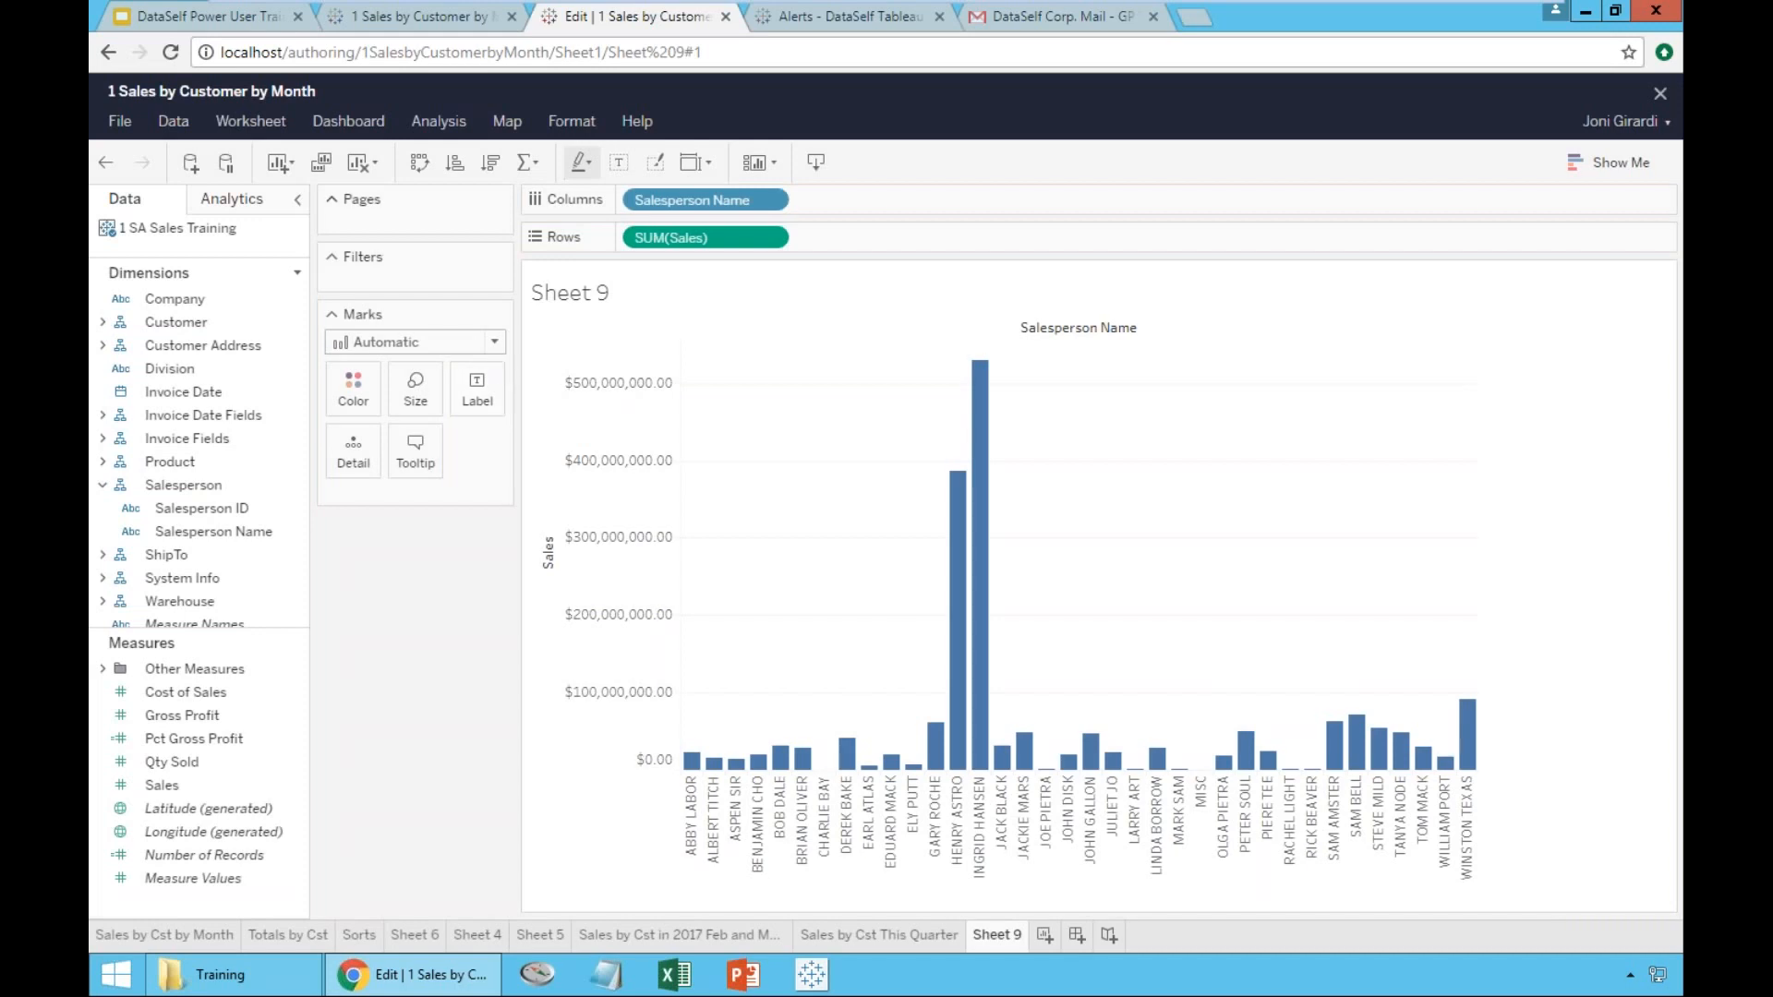
# - Clear Sheet 9 and build a text table with Salesperson Name on the rows and Sales as the text values
pyautogui.click(355, 164)
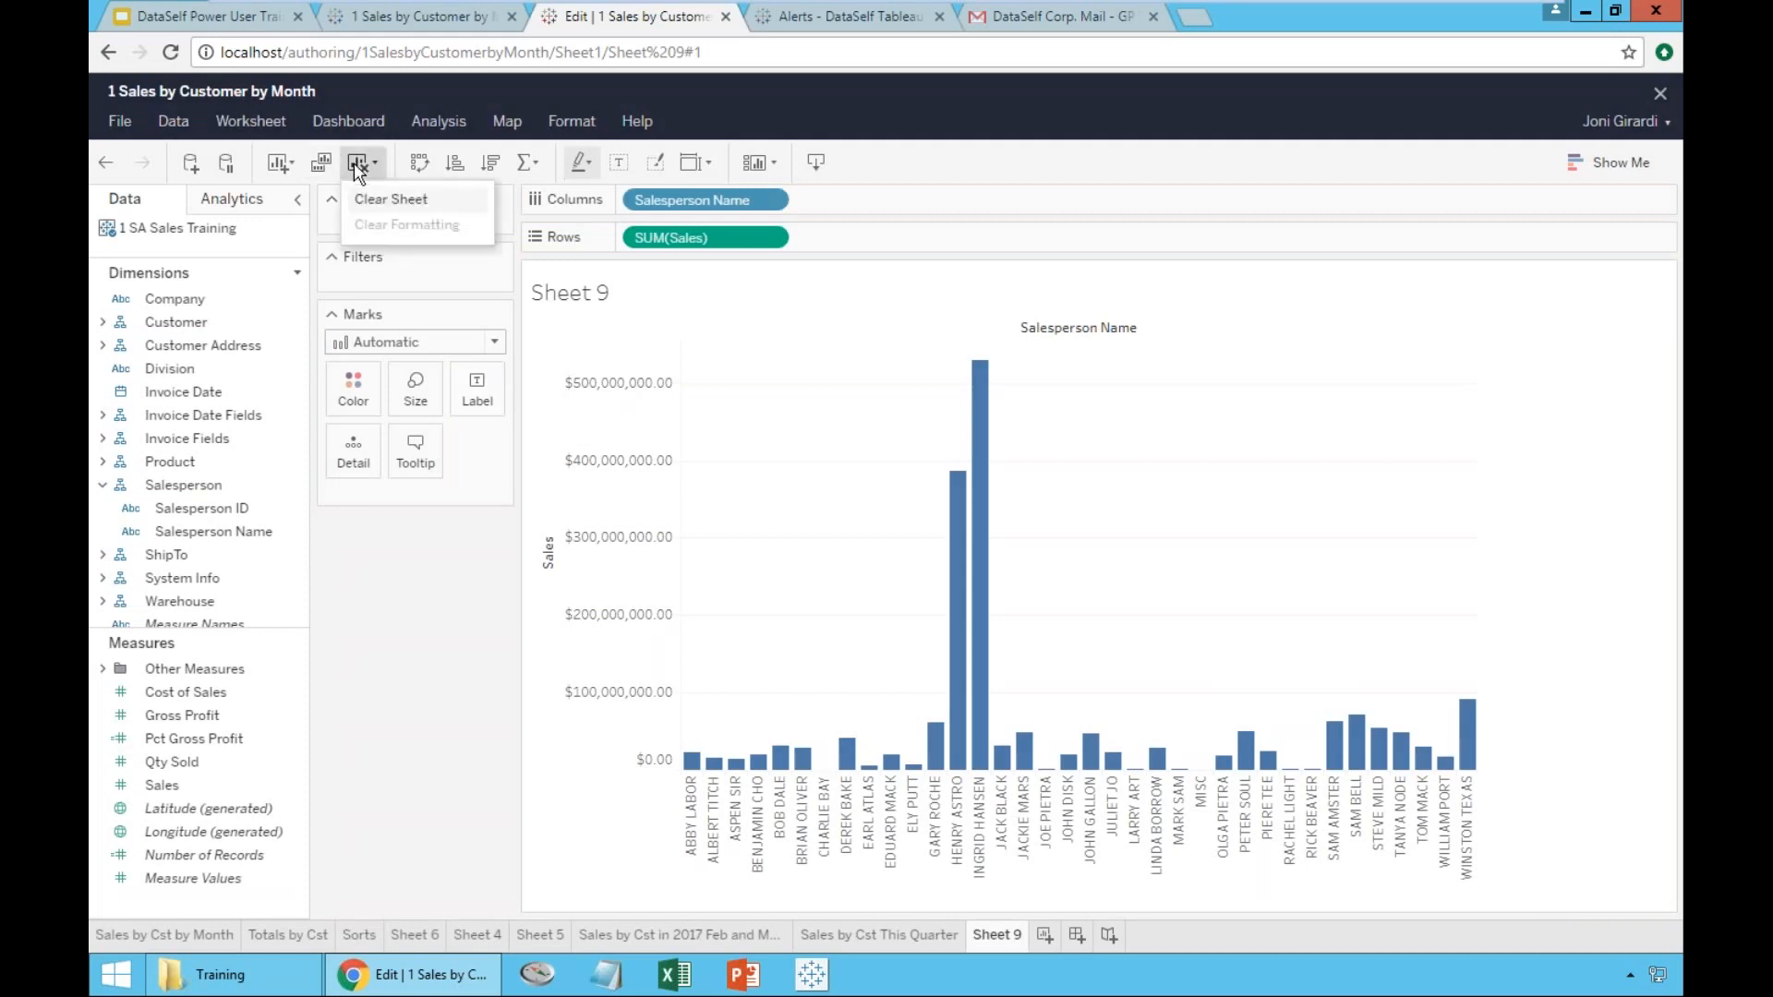
pyautogui.click(383, 202)
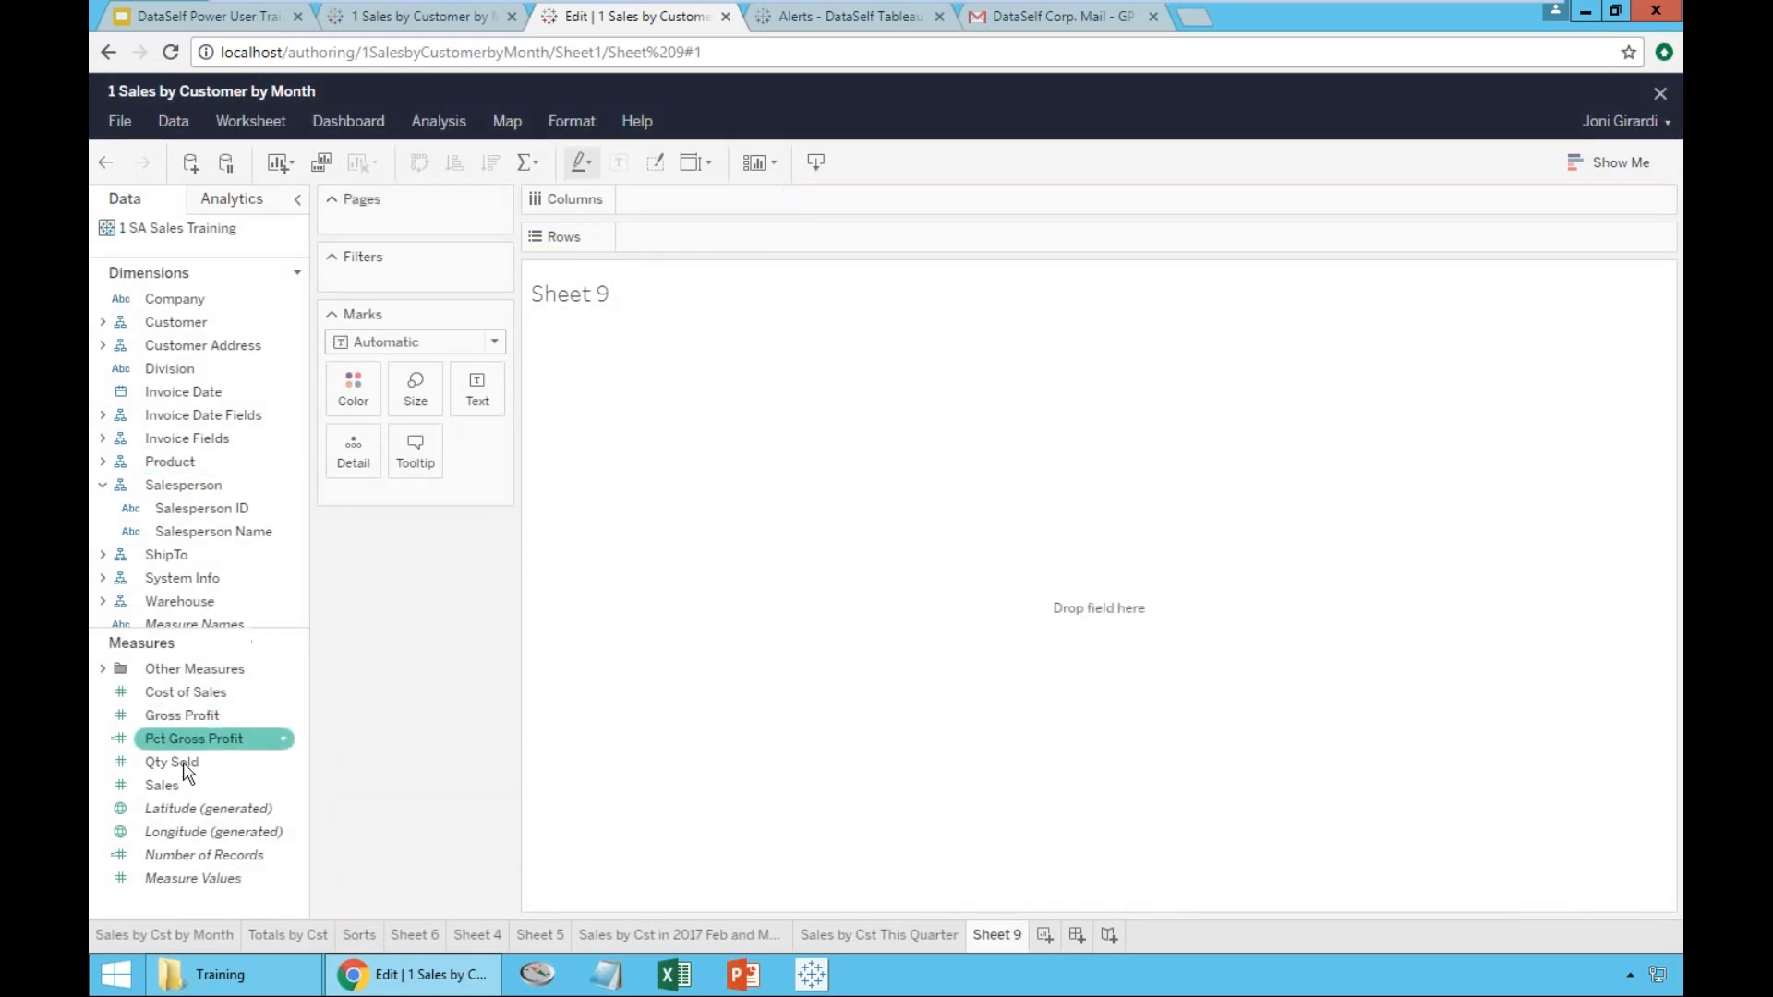
pyautogui.moveTo(169, 793); pyautogui.dragTo(212, 739)
pyautogui.moveTo(214, 533); pyautogui.dragTo(665, 248)
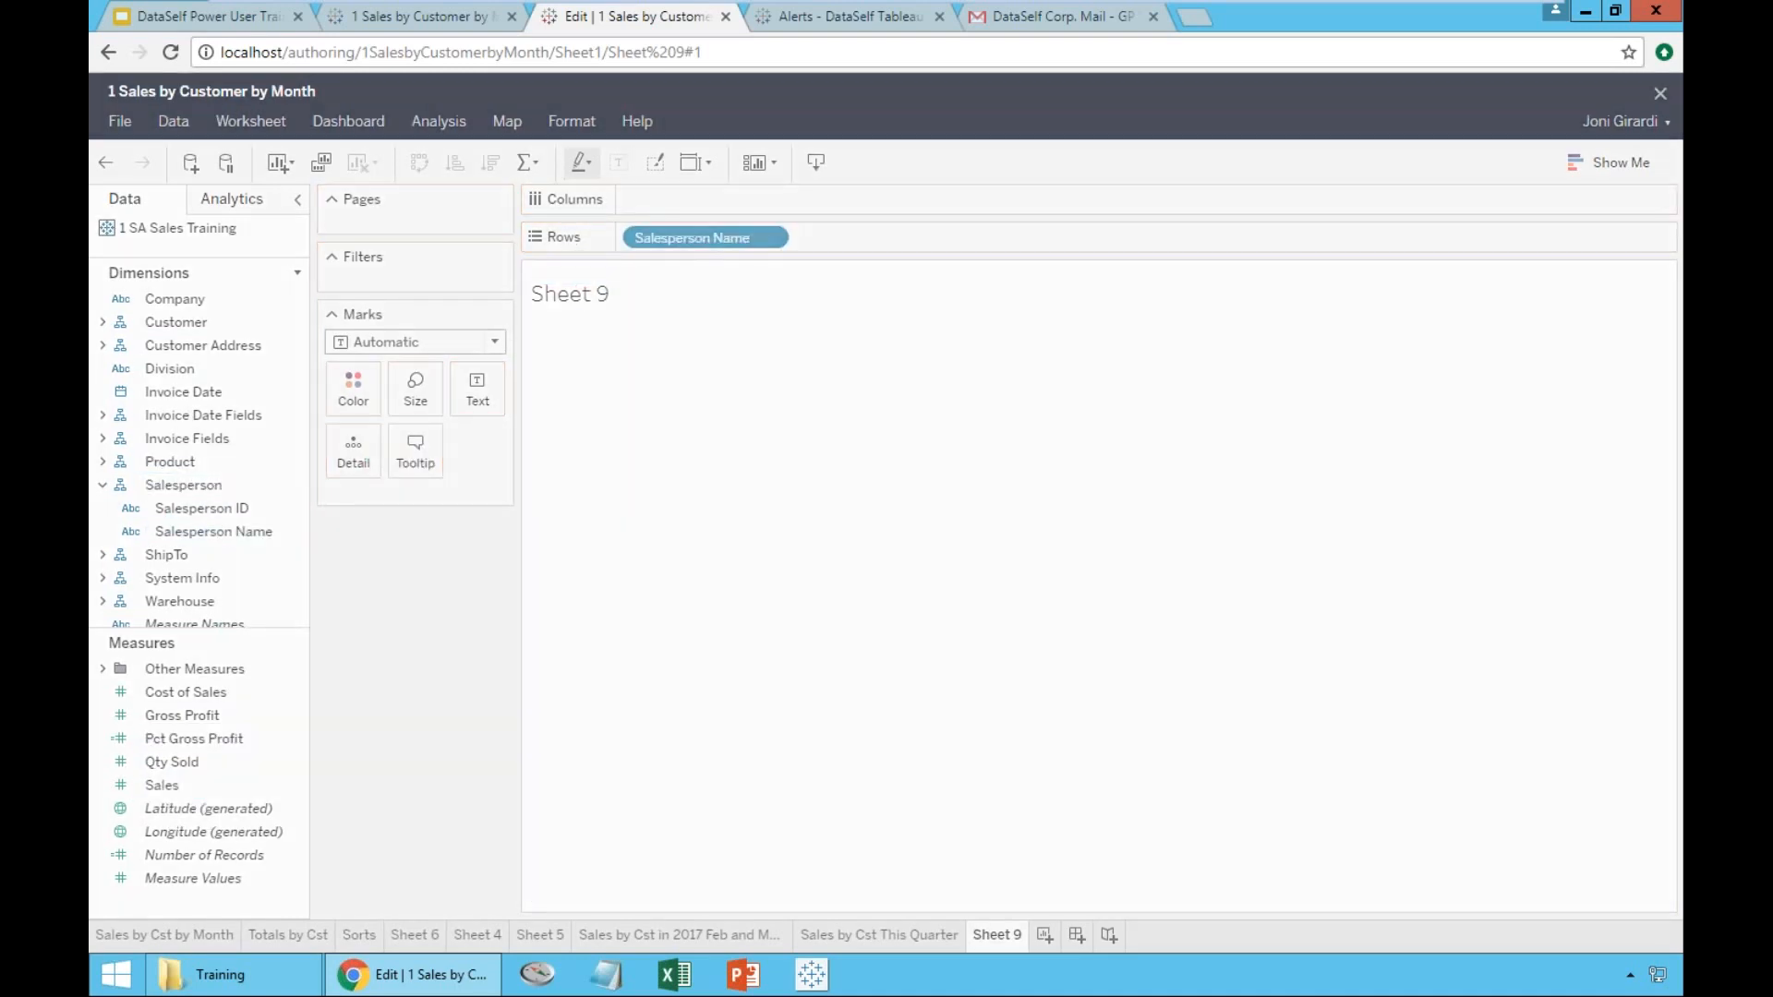
pyautogui.moveTo(162, 794); pyautogui.dragTo(491, 397)
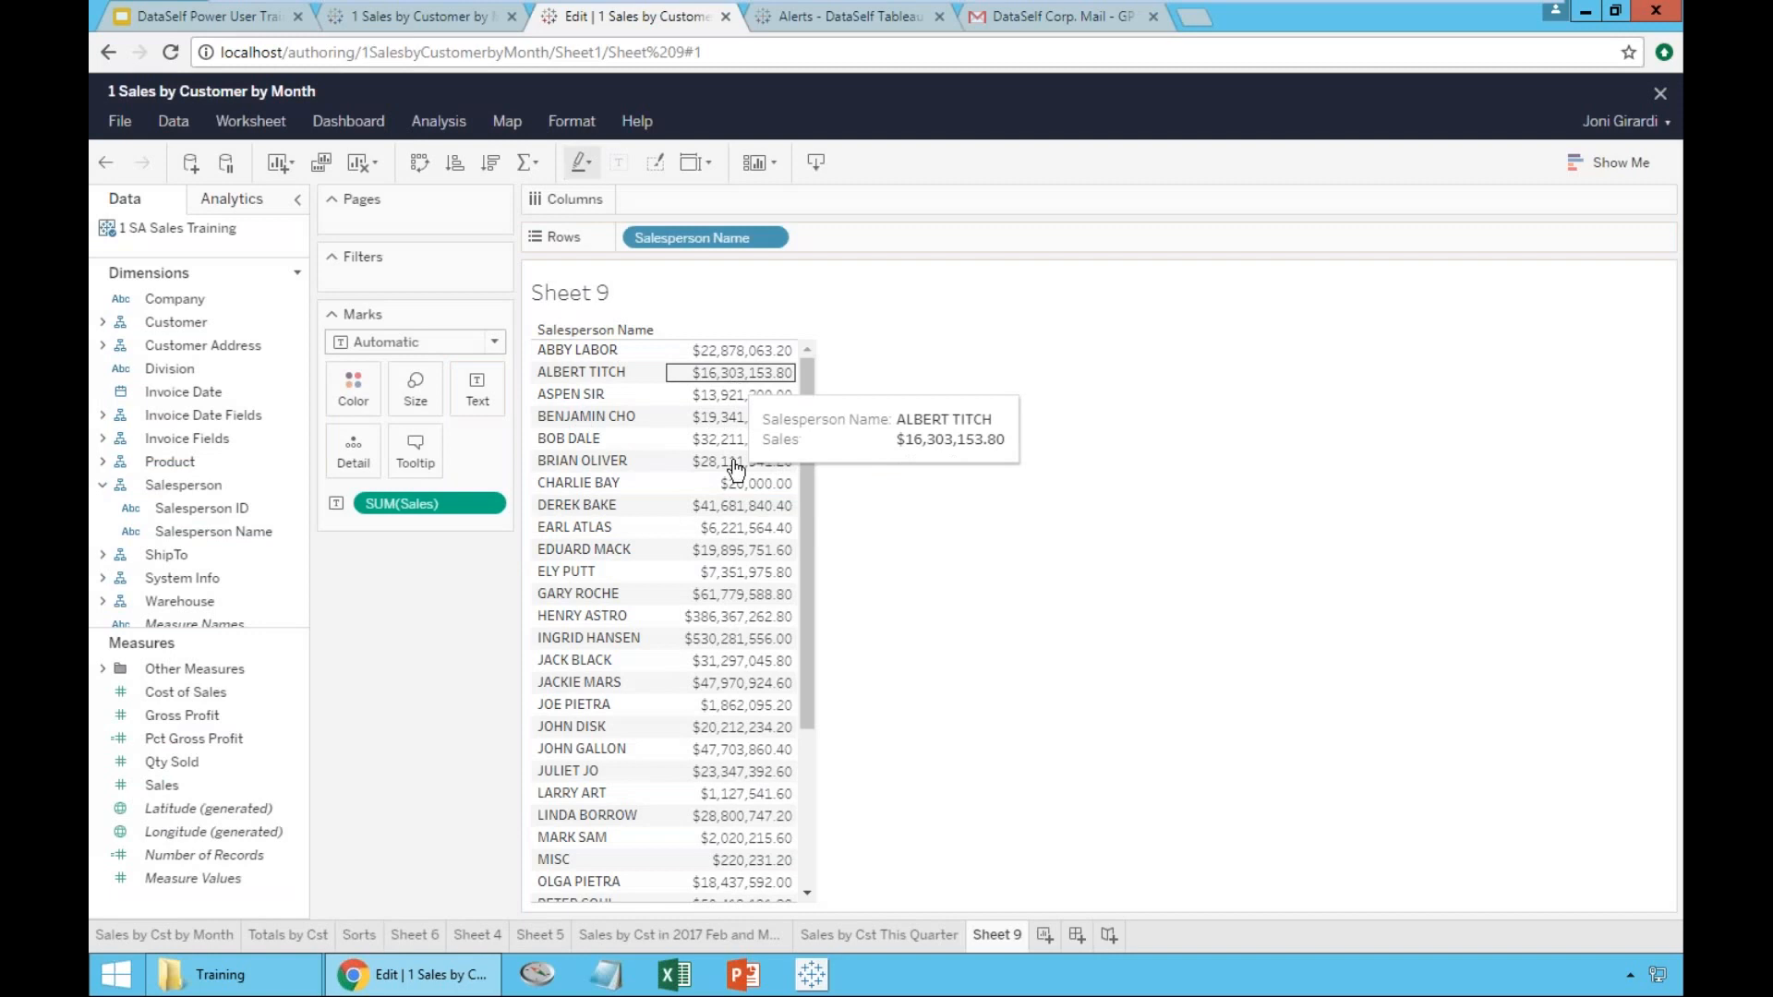
# - Convert the salesperson text table on Sheet 9 into a horizontal bar chart using Show Me
pyautogui.click(1625, 166)
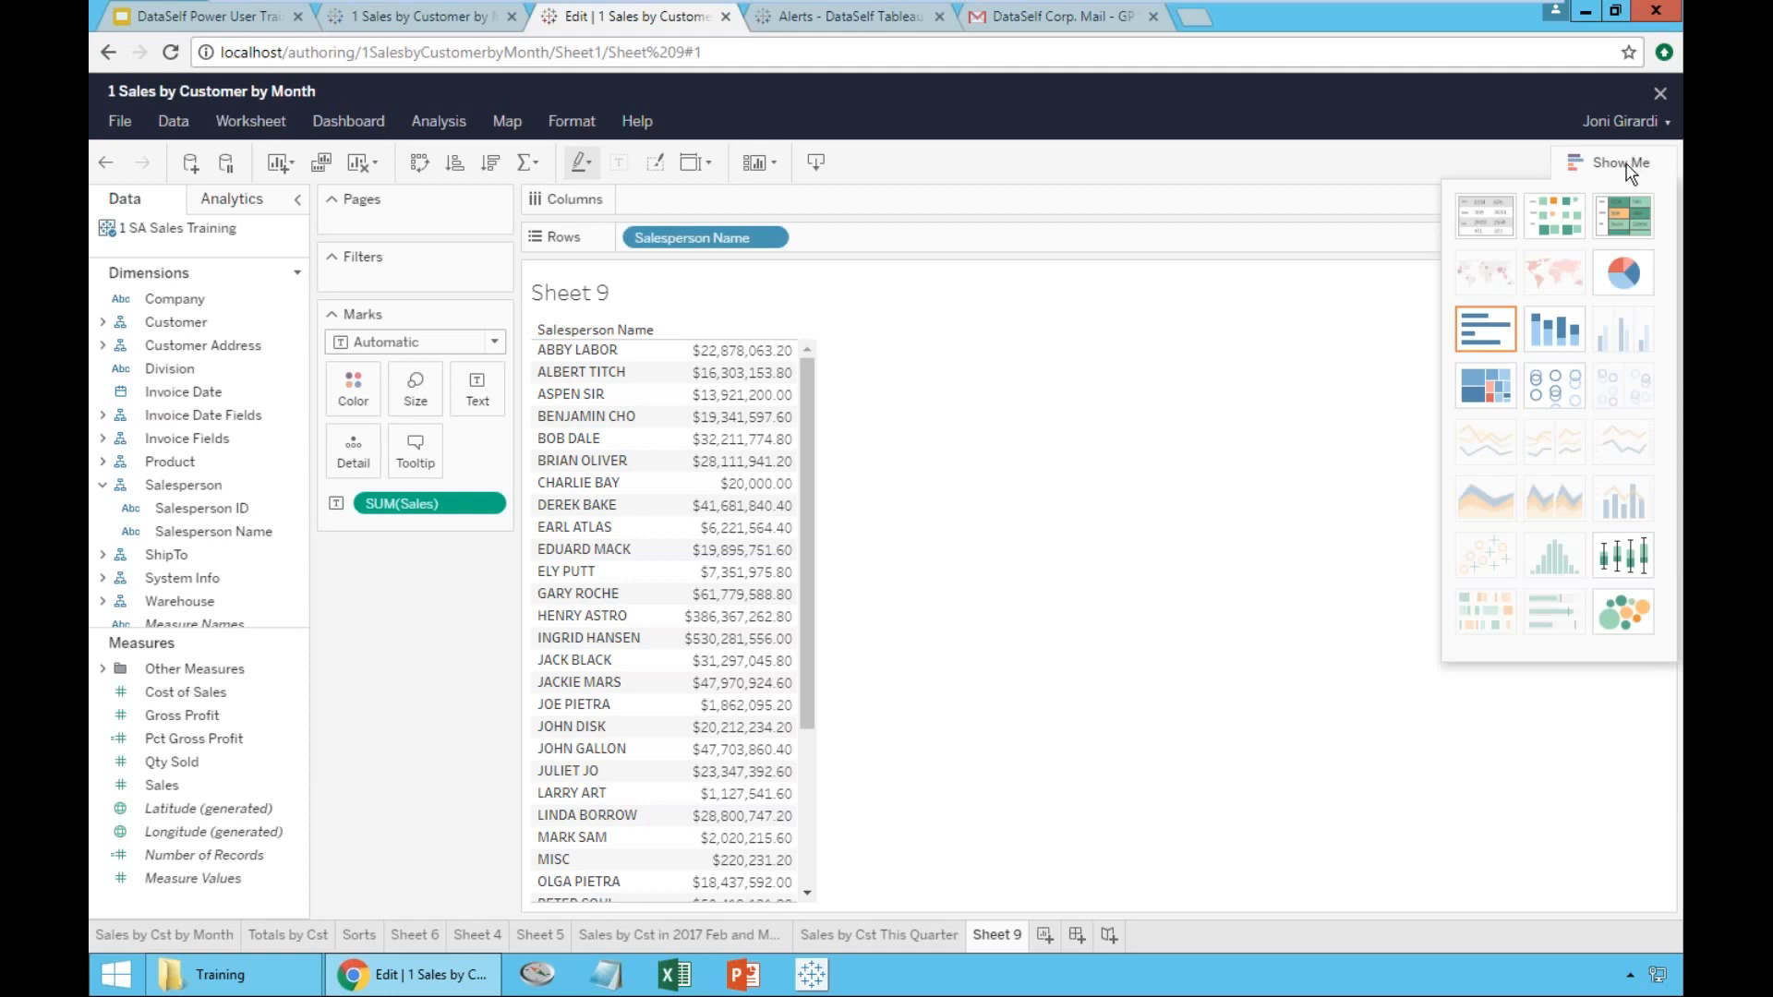
pyautogui.moveTo(1524, 290)
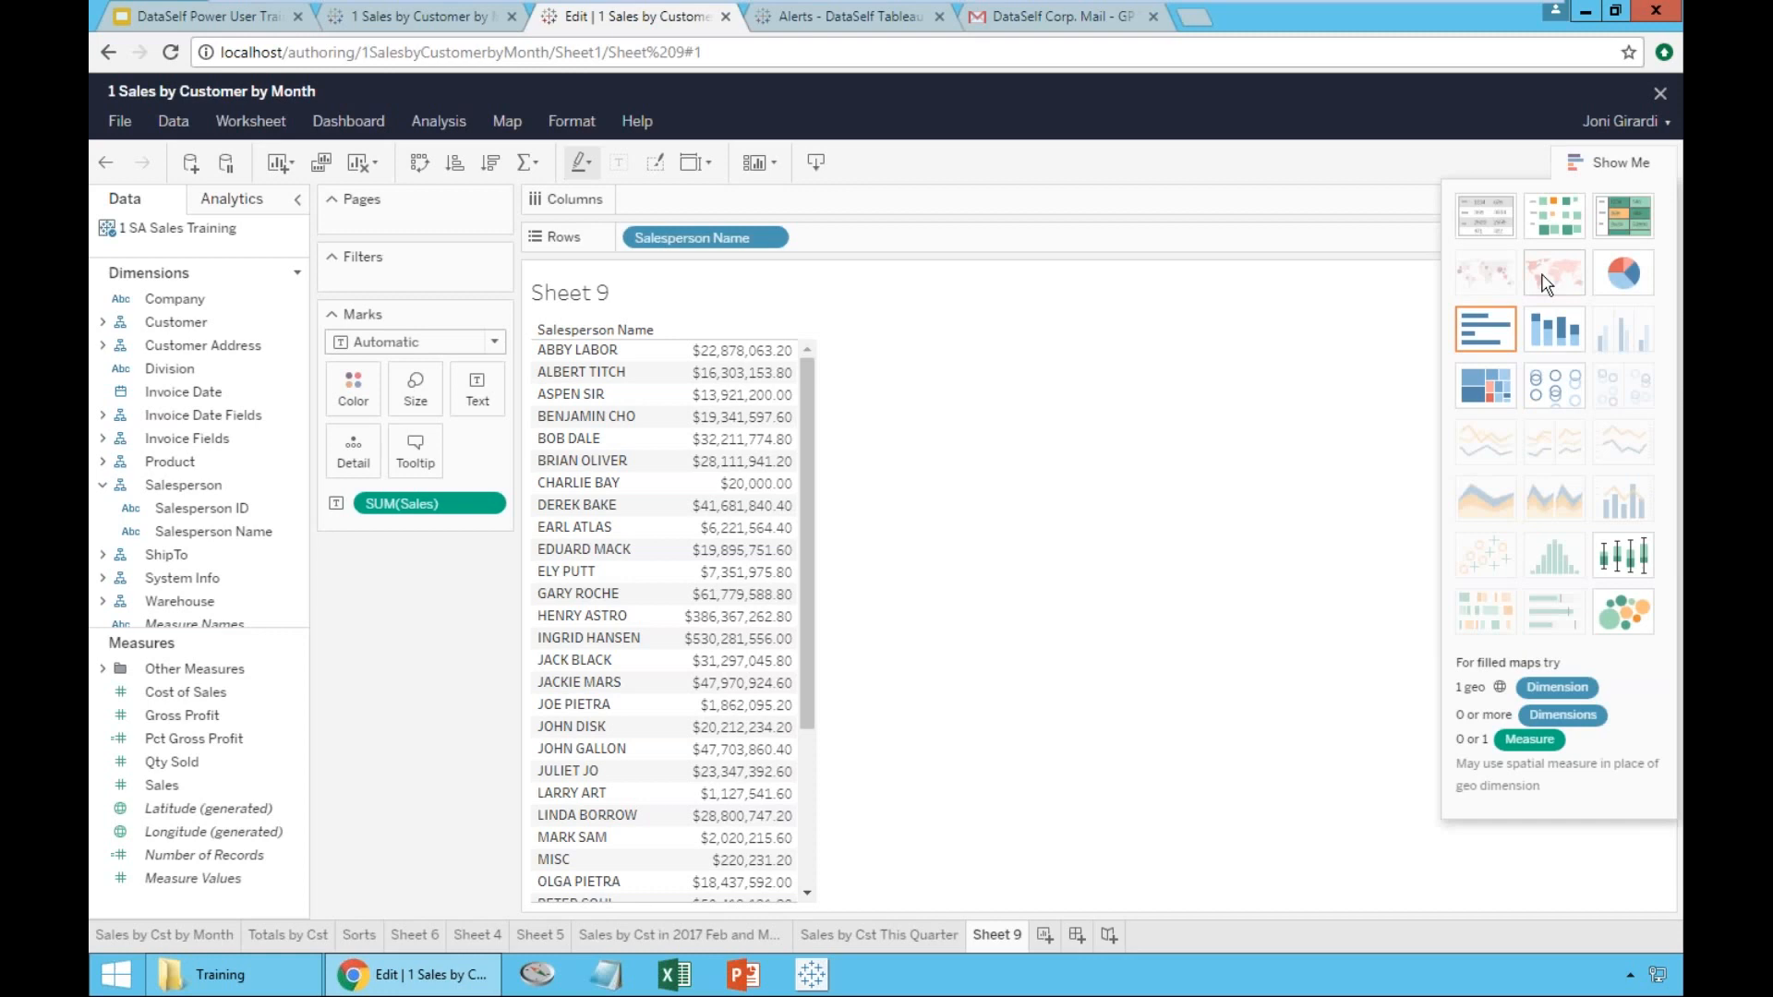
pyautogui.click(1501, 335)
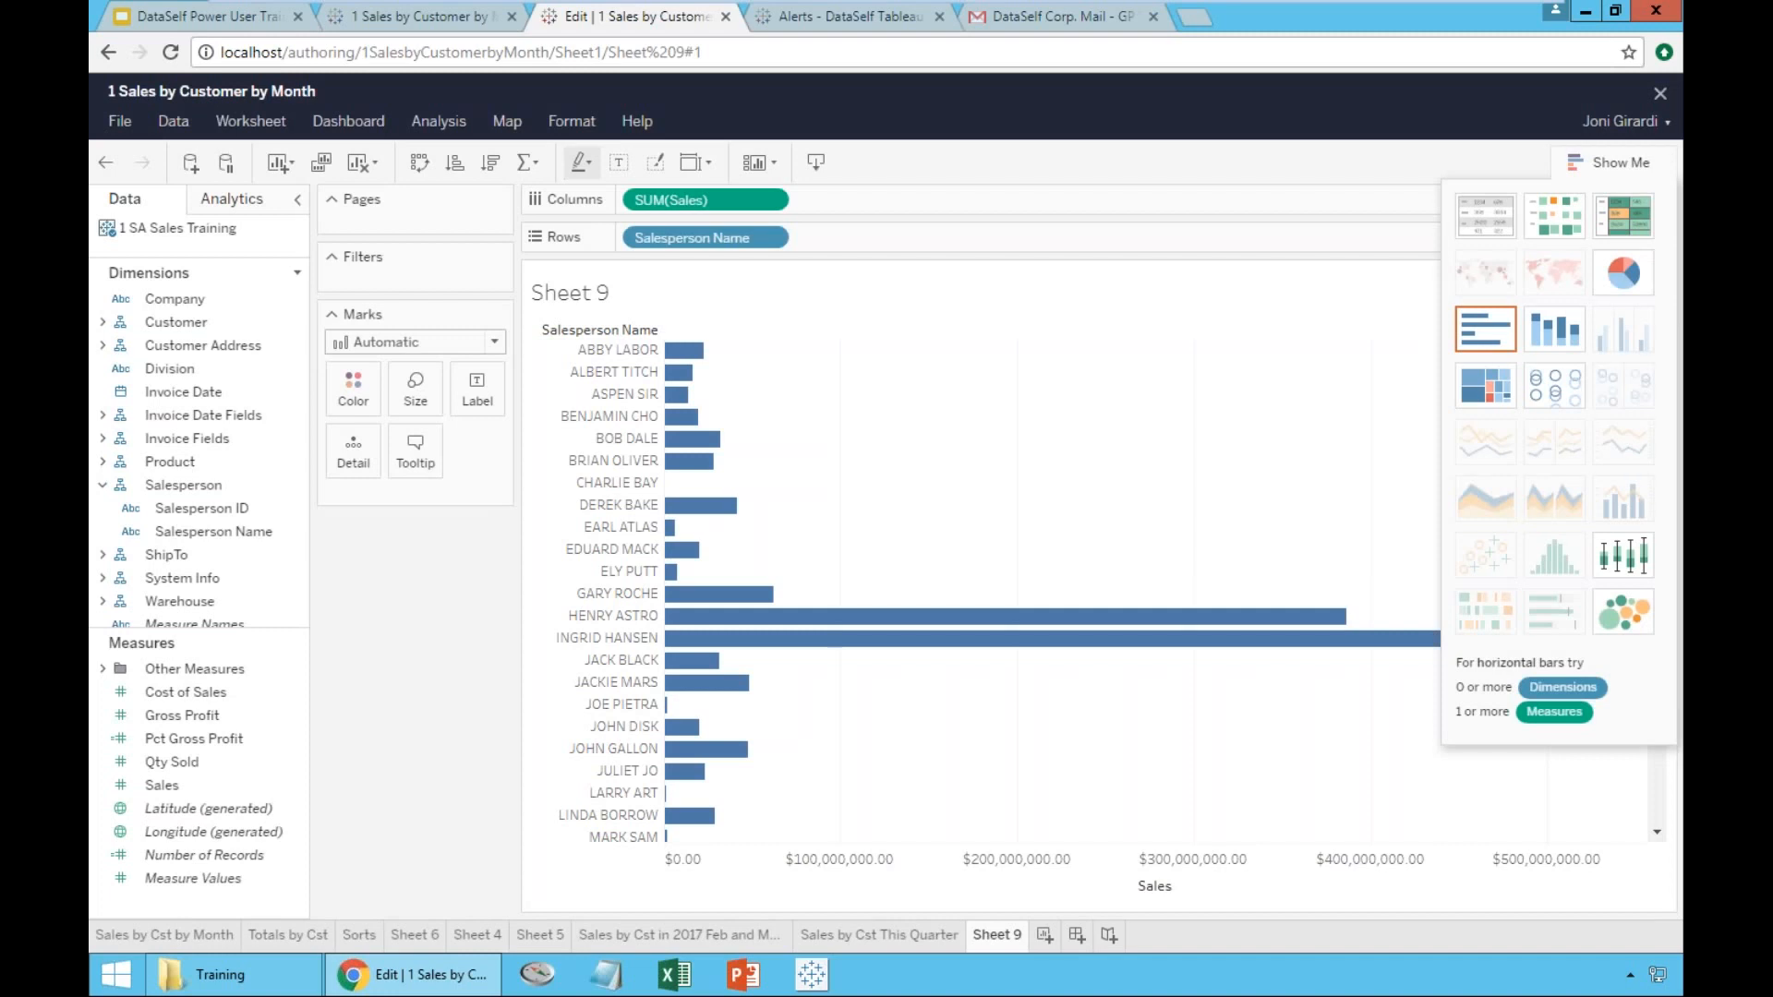
# - Try the salesperson data as a treemap, pie chart, heat map and packed bubbles, ending back on horizontal bars
pyautogui.click(1494, 385)
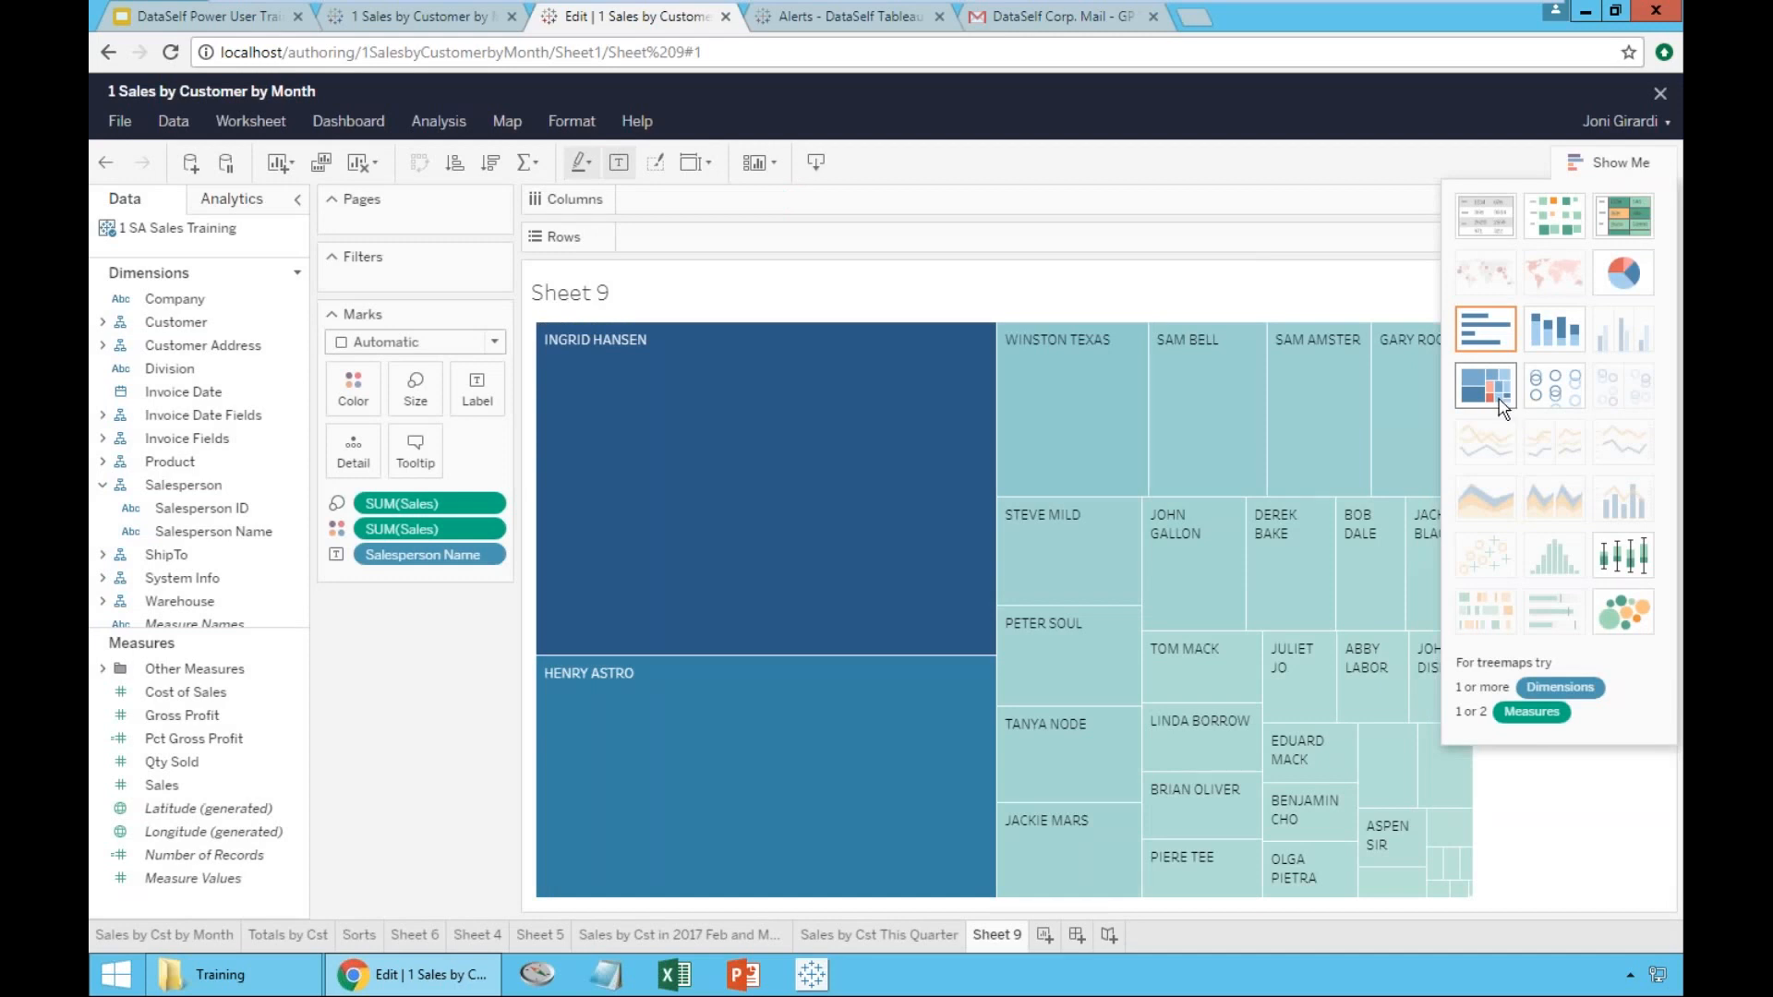
pyautogui.click(1585, 169)
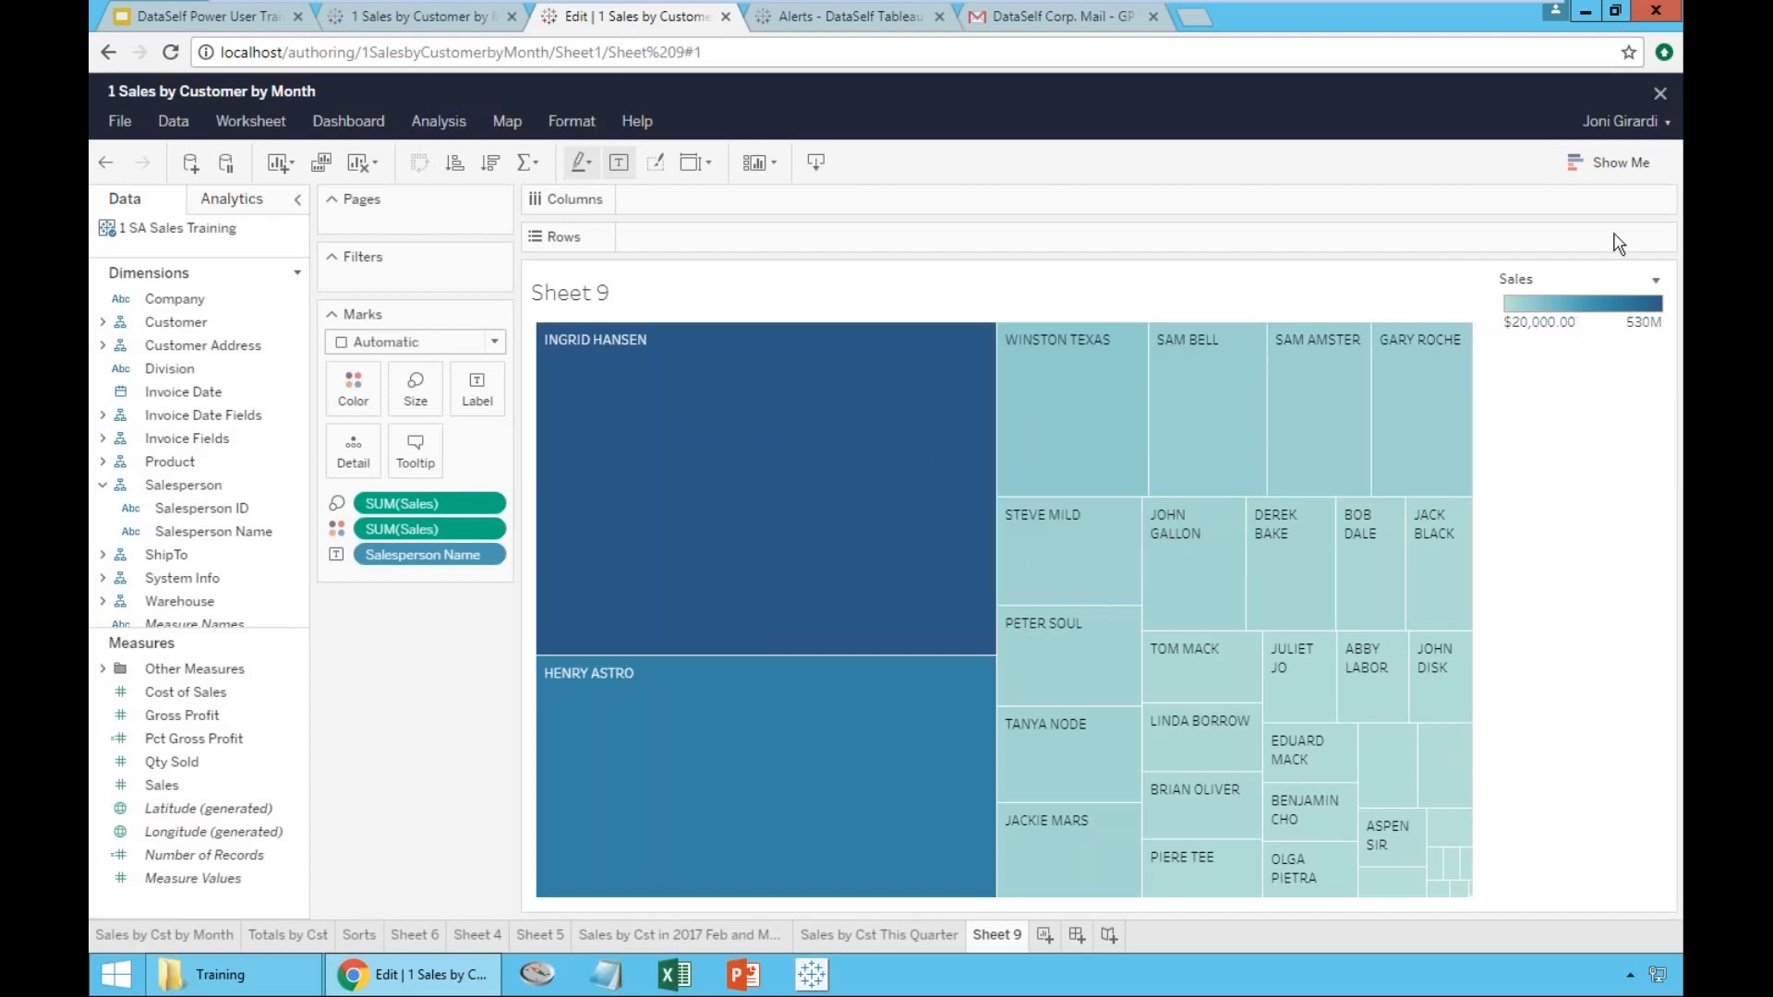
pyautogui.click(1618, 166)
pyautogui.click(1624, 275)
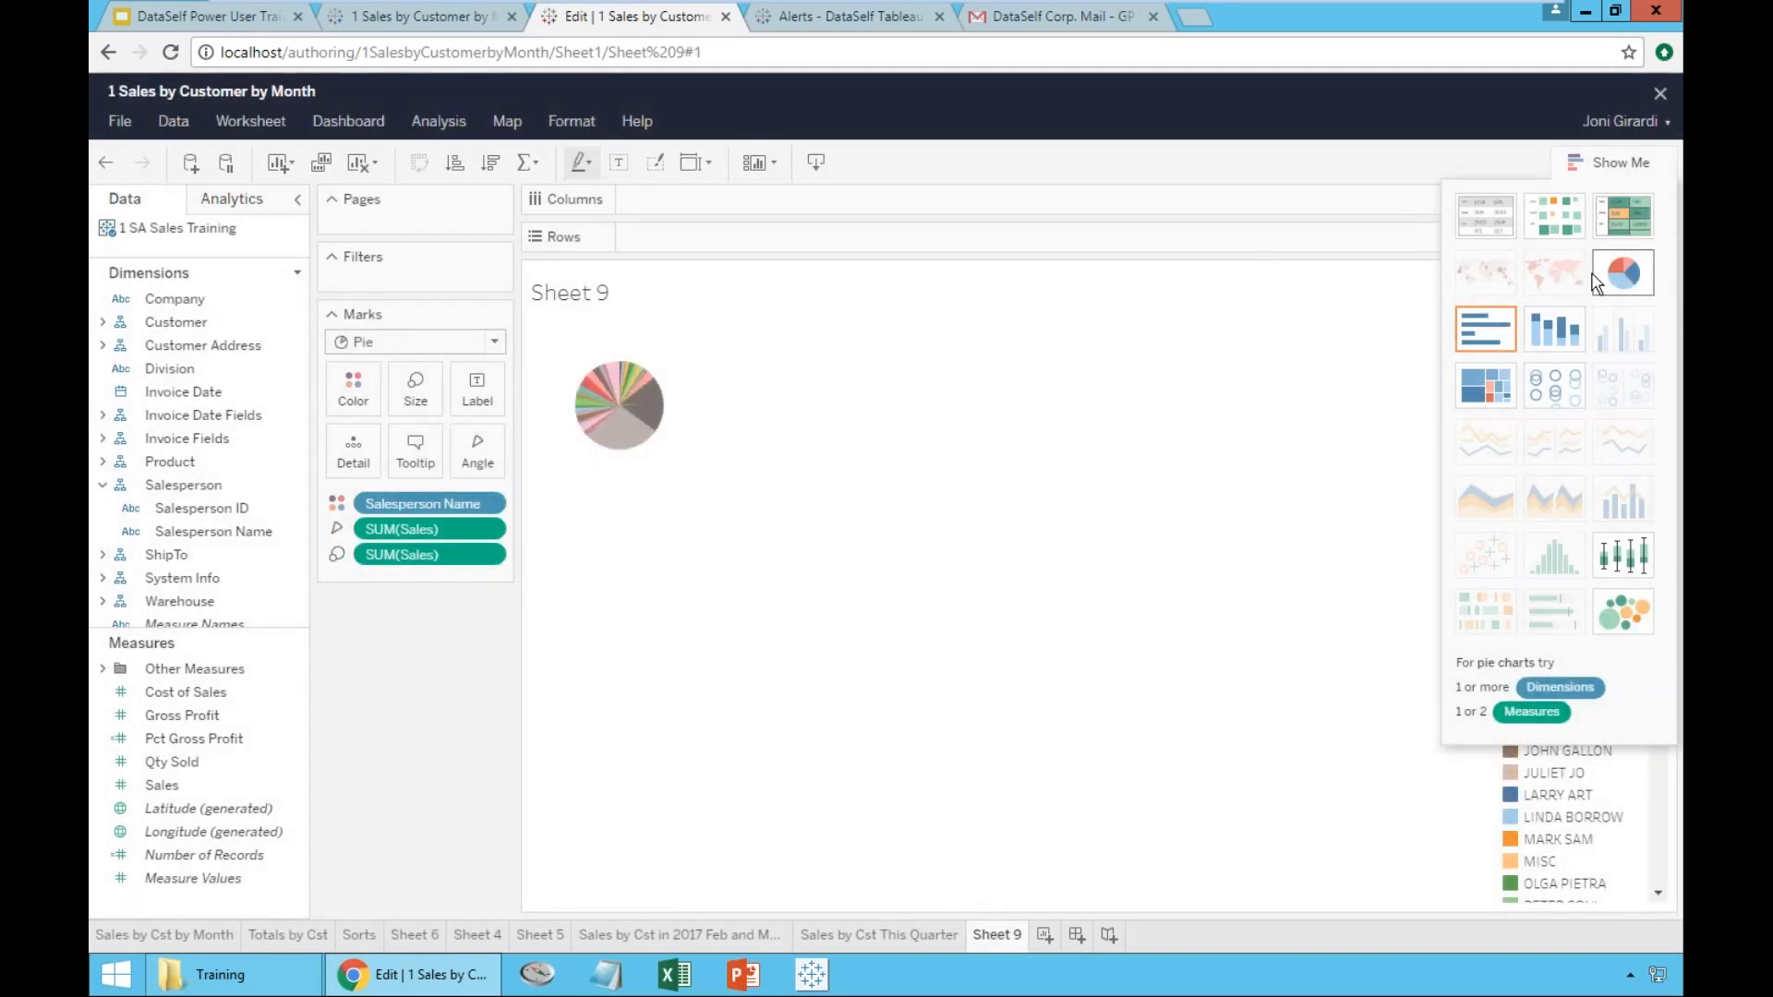
pyautogui.click(1554, 215)
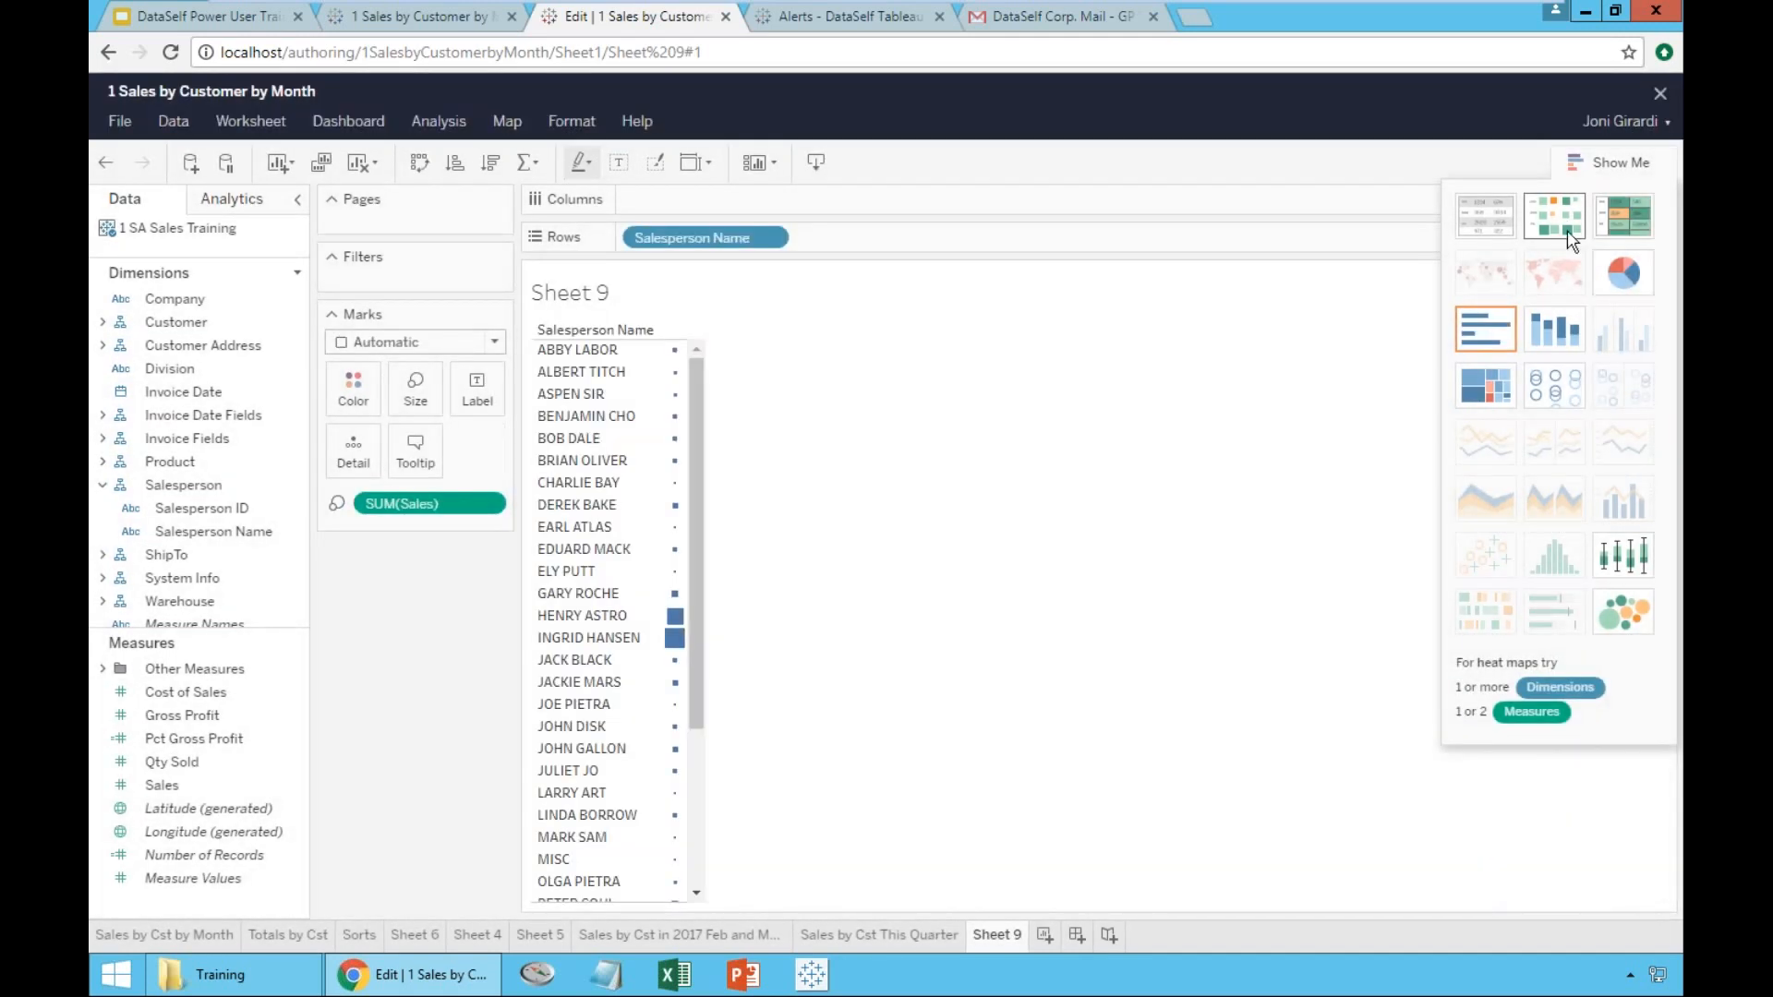
pyautogui.click(1622, 616)
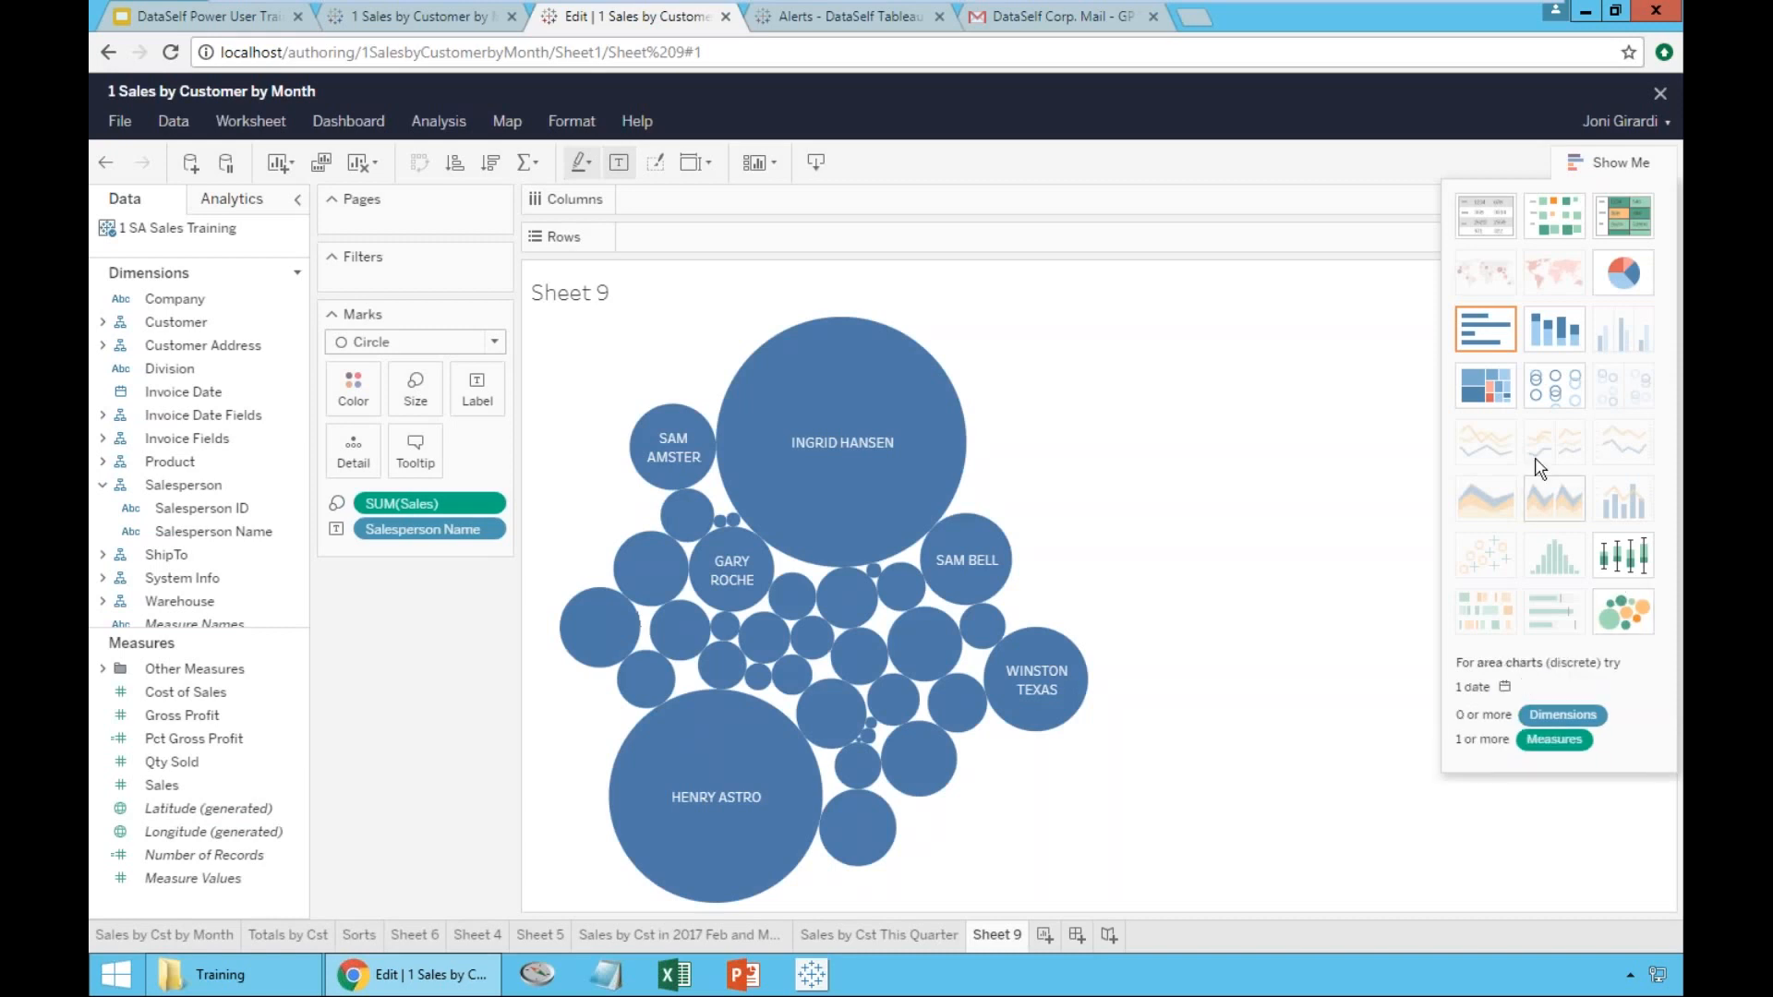
pyautogui.click(1486, 328)
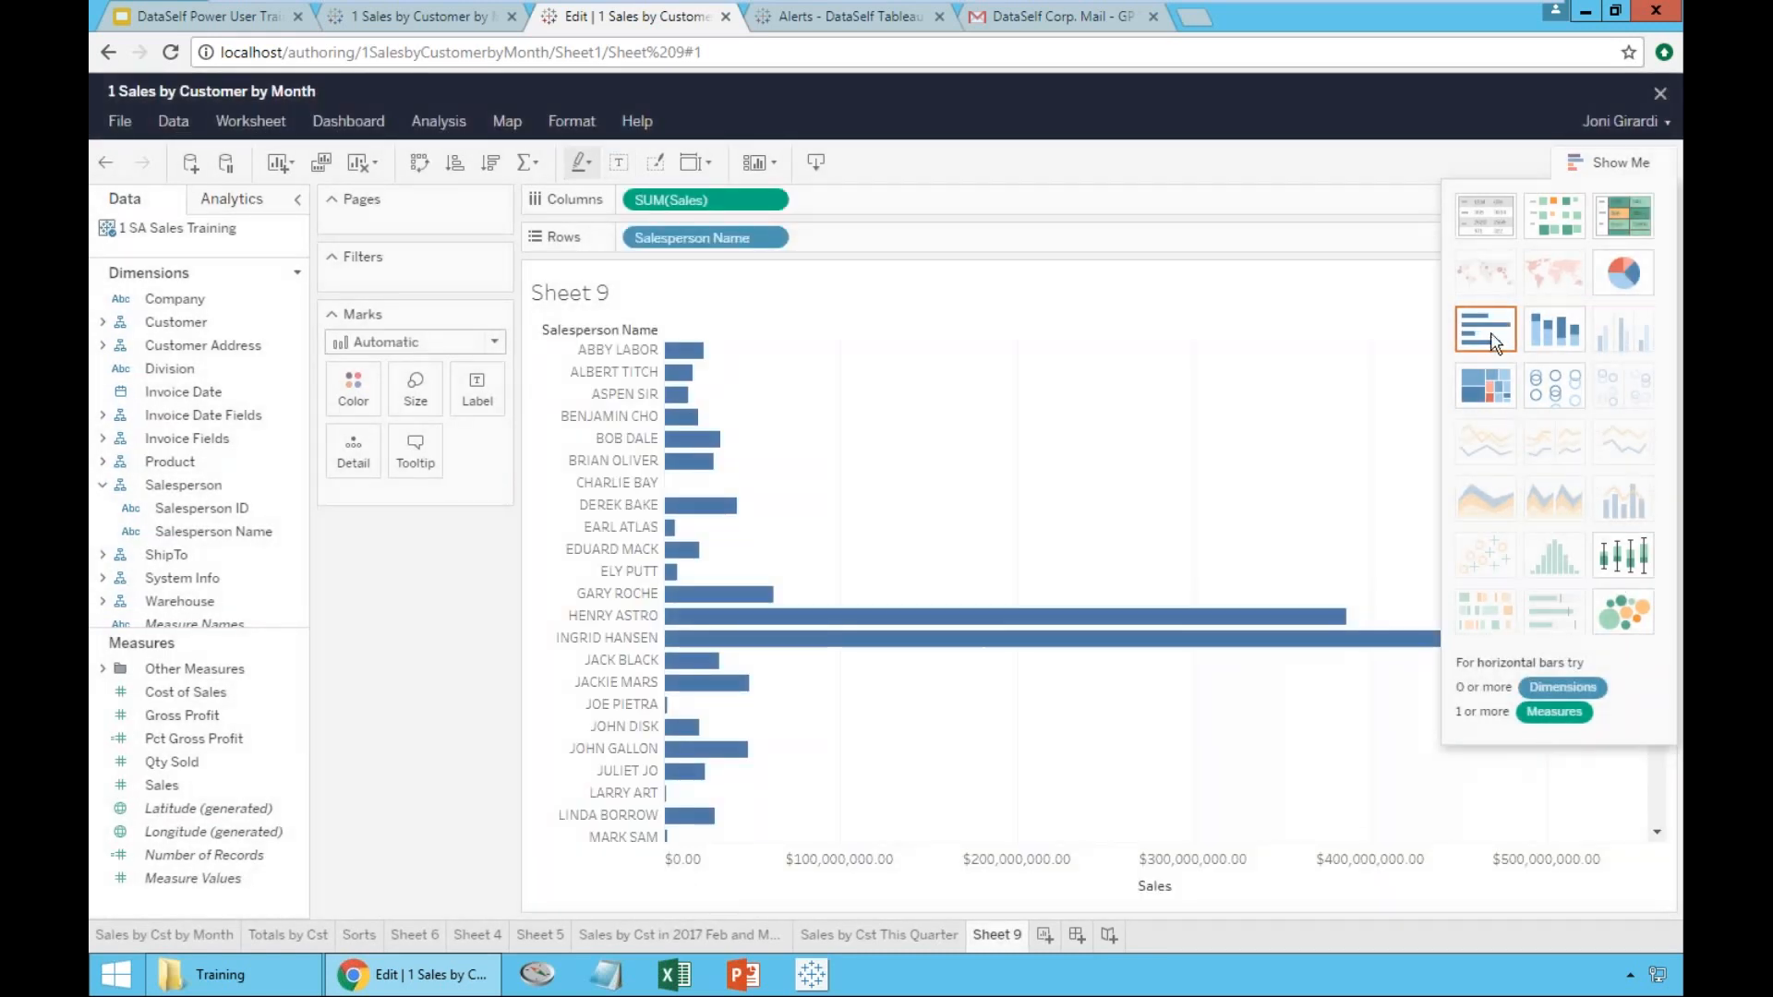
pyautogui.click(1570, 166)
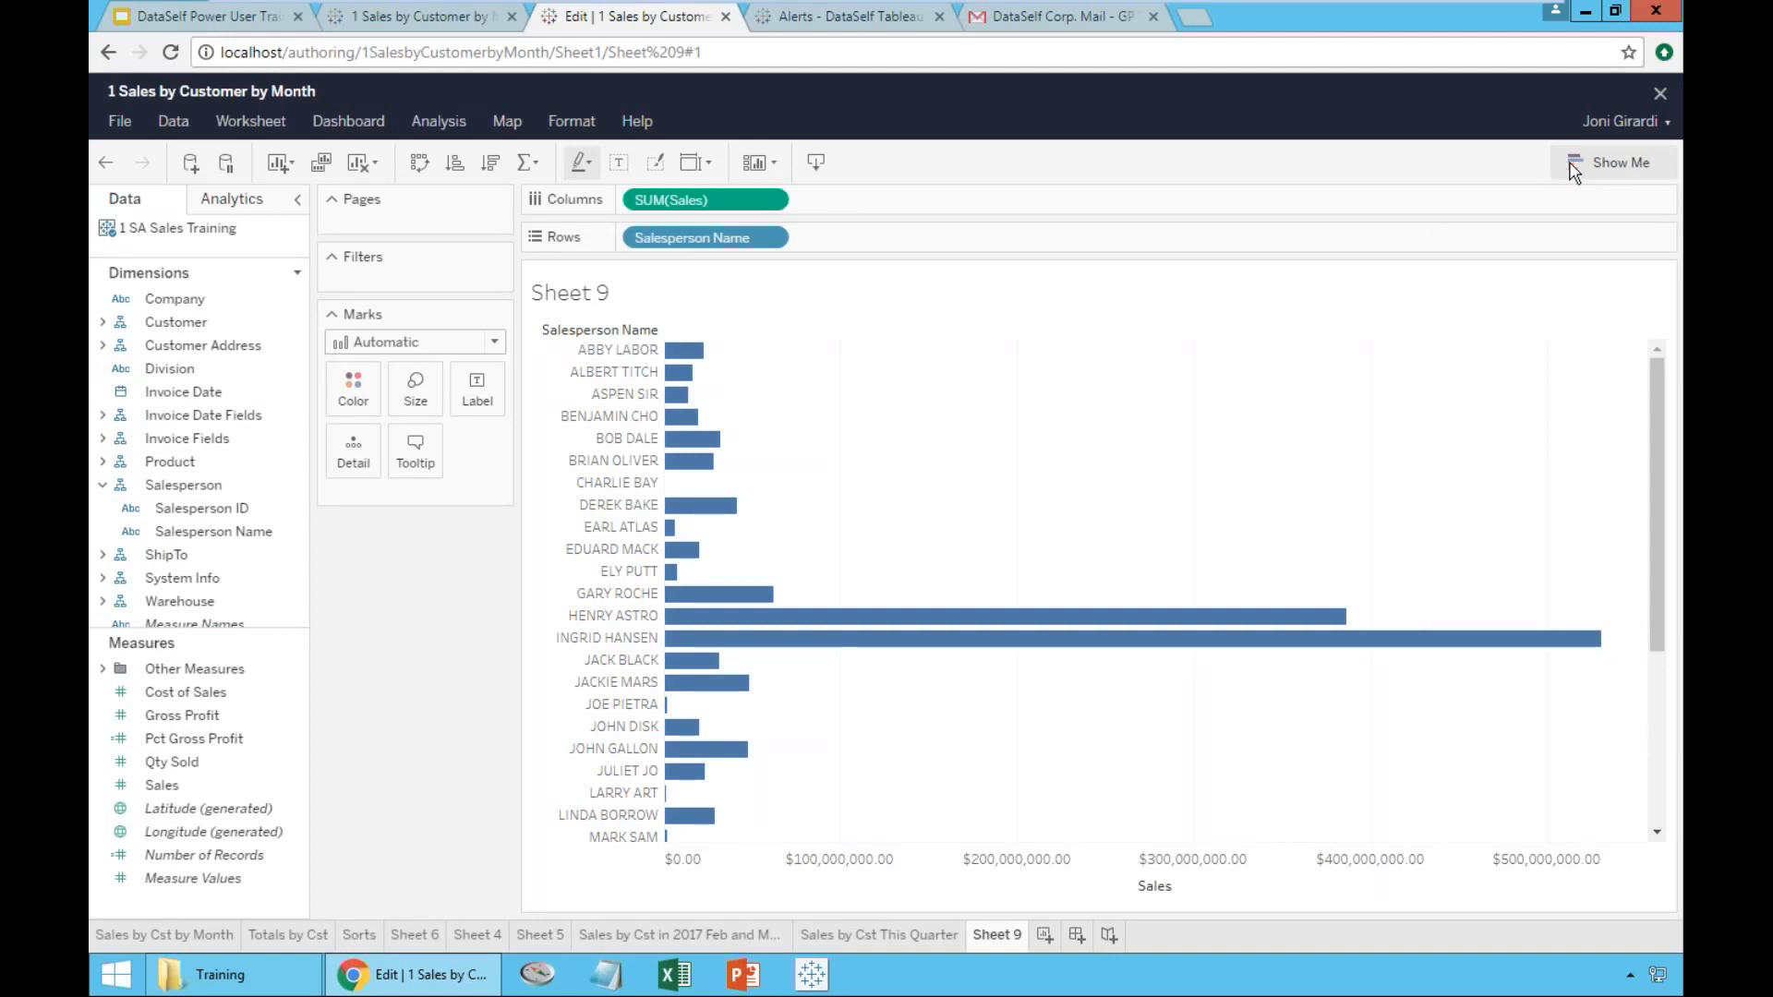
# - Sort the salespeople in the bar chart by Sales in descending order
pyautogui.click(490, 163)
pyautogui.moveTo(1023, 388)
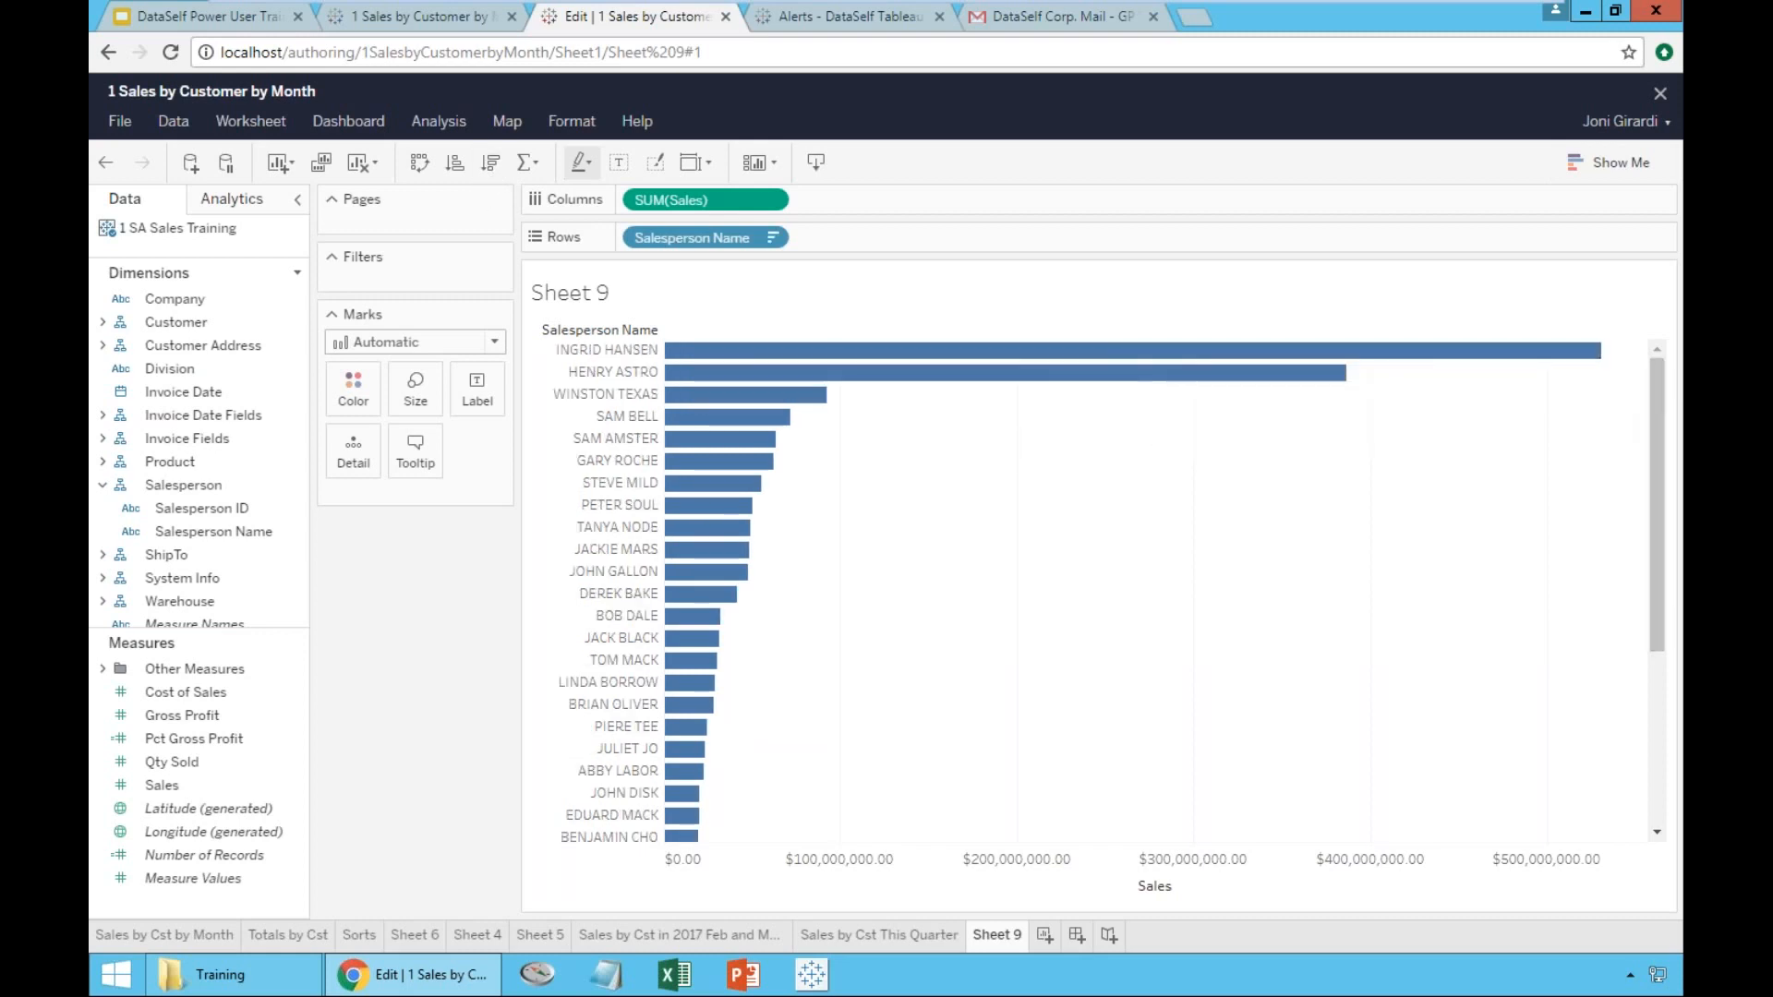
pyautogui.moveTo(1646, 379)
pyautogui.mouseDown()
pyautogui.moveTo(1645, 554)
pyautogui.moveTo(1645, 378)
pyautogui.mouseUp()
# - Rename Sheet 9 as Rep Sales bars
pyautogui.doubleClick(1000, 935)
pyautogui.write('Rep Sla')
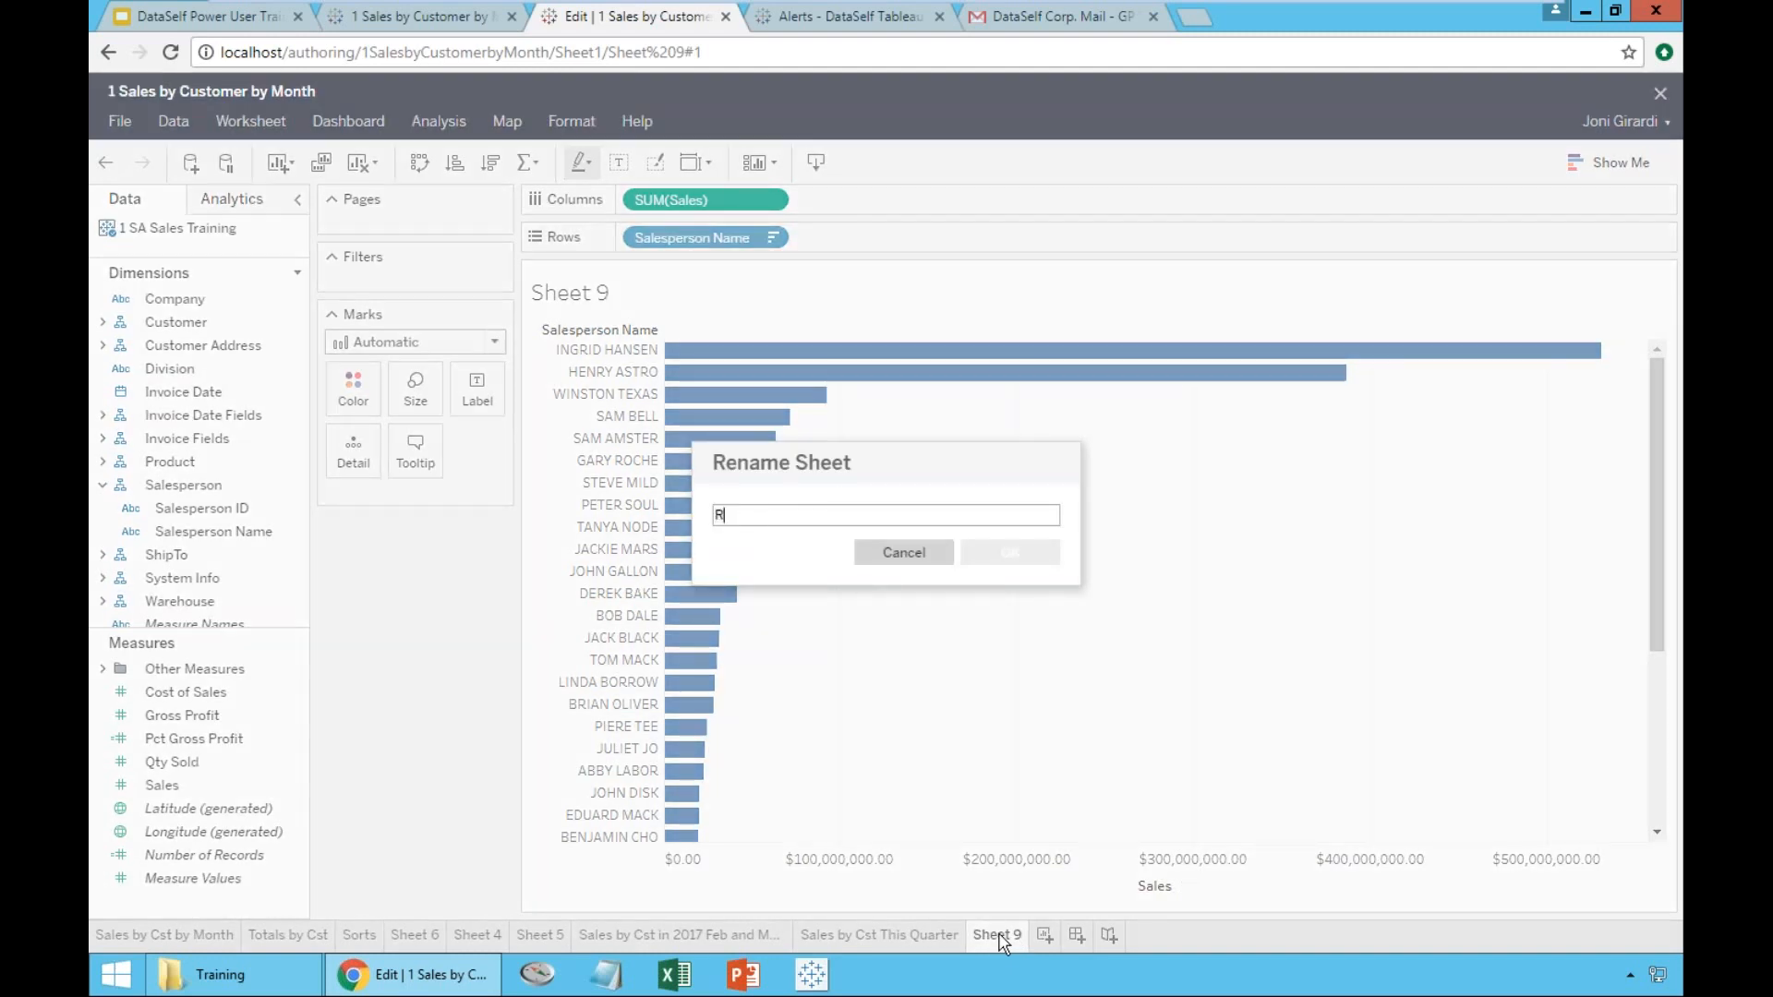
pyautogui.press('BackSpace')
pyautogui.press('BackSpace')
pyautogui.write('eal')
pyautogui.press('BackSpace')
pyautogui.press('BackSpace')
pyautogui.write('ales bars')
pyautogui.press('Return')
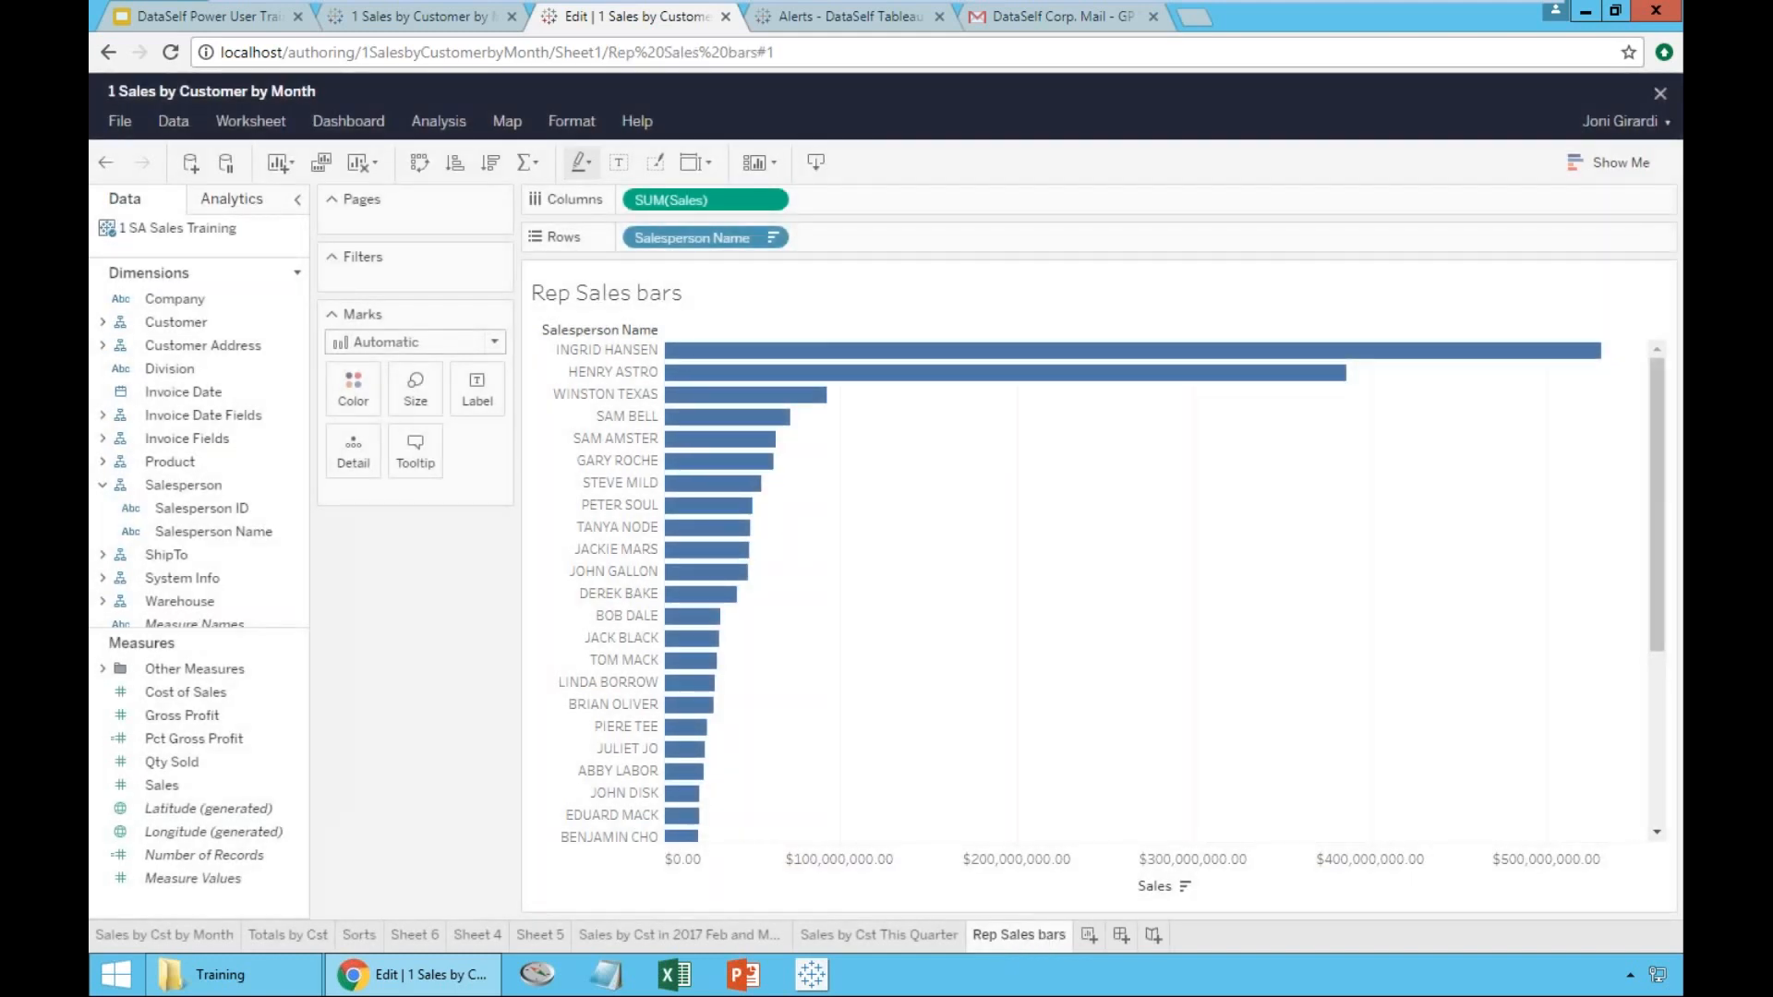
# - Duplicate the Rep Sales bars sheet and convert the copy into a text table using Show Me
pyautogui.rightClick(1008, 935)
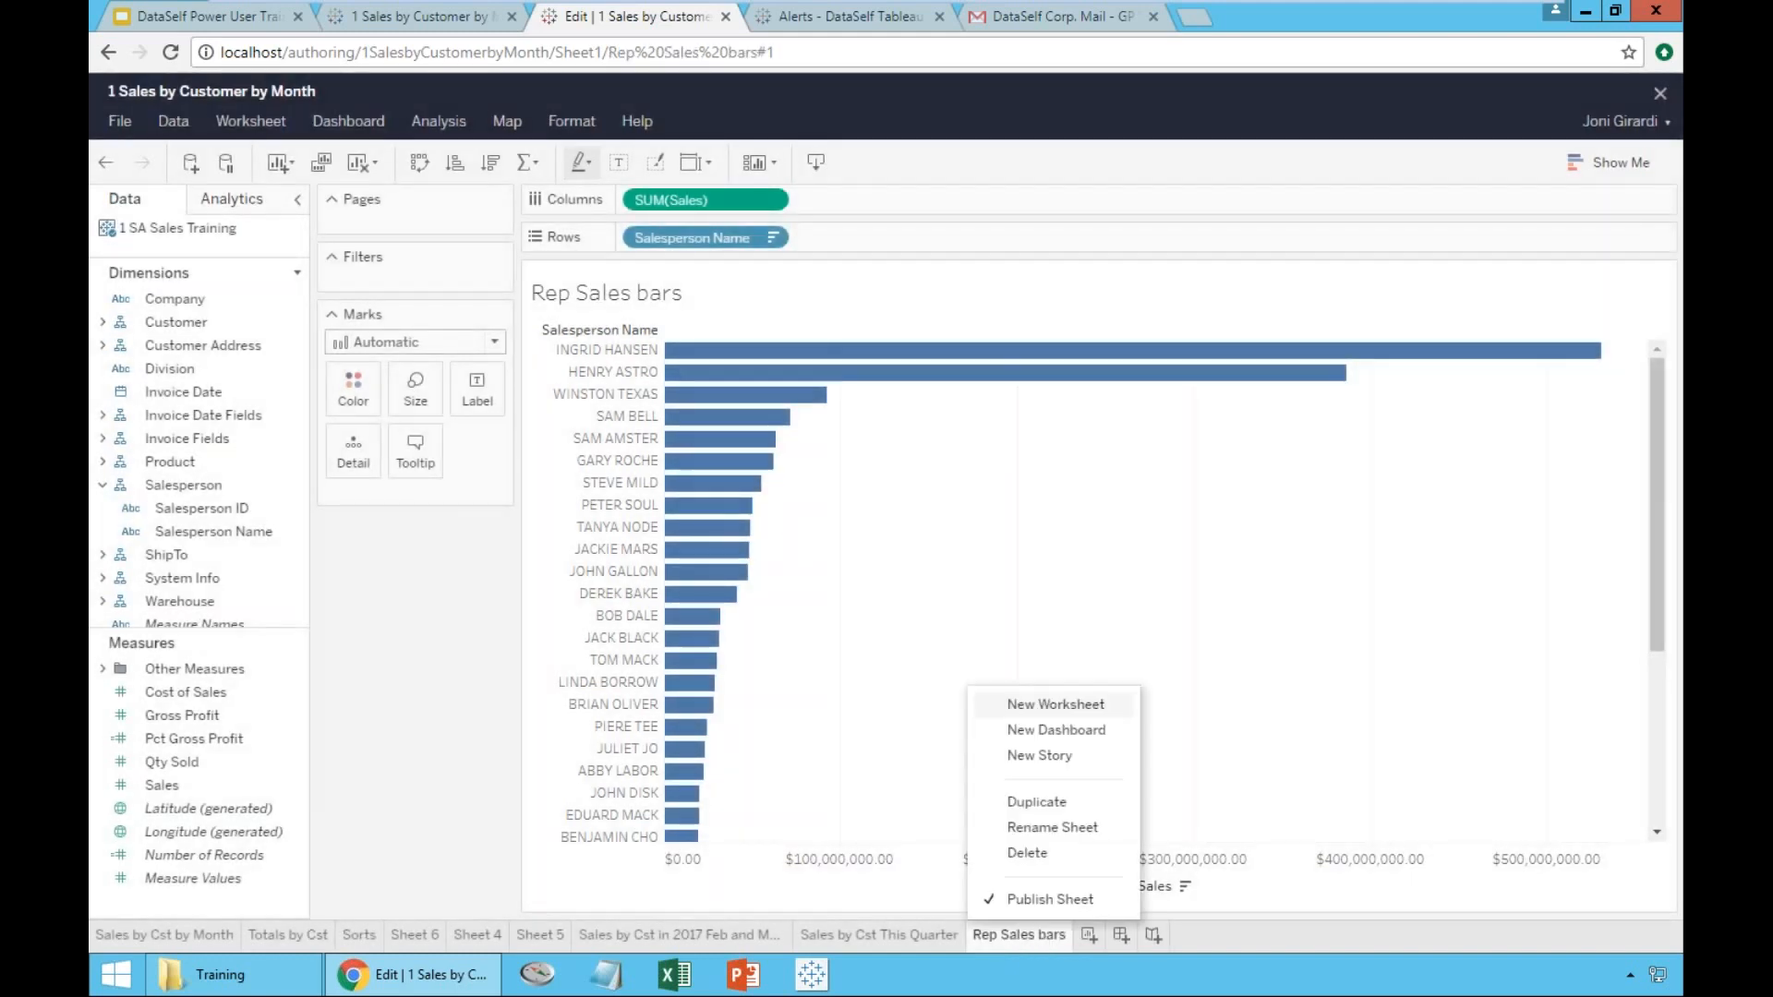
pyautogui.click(1052, 803)
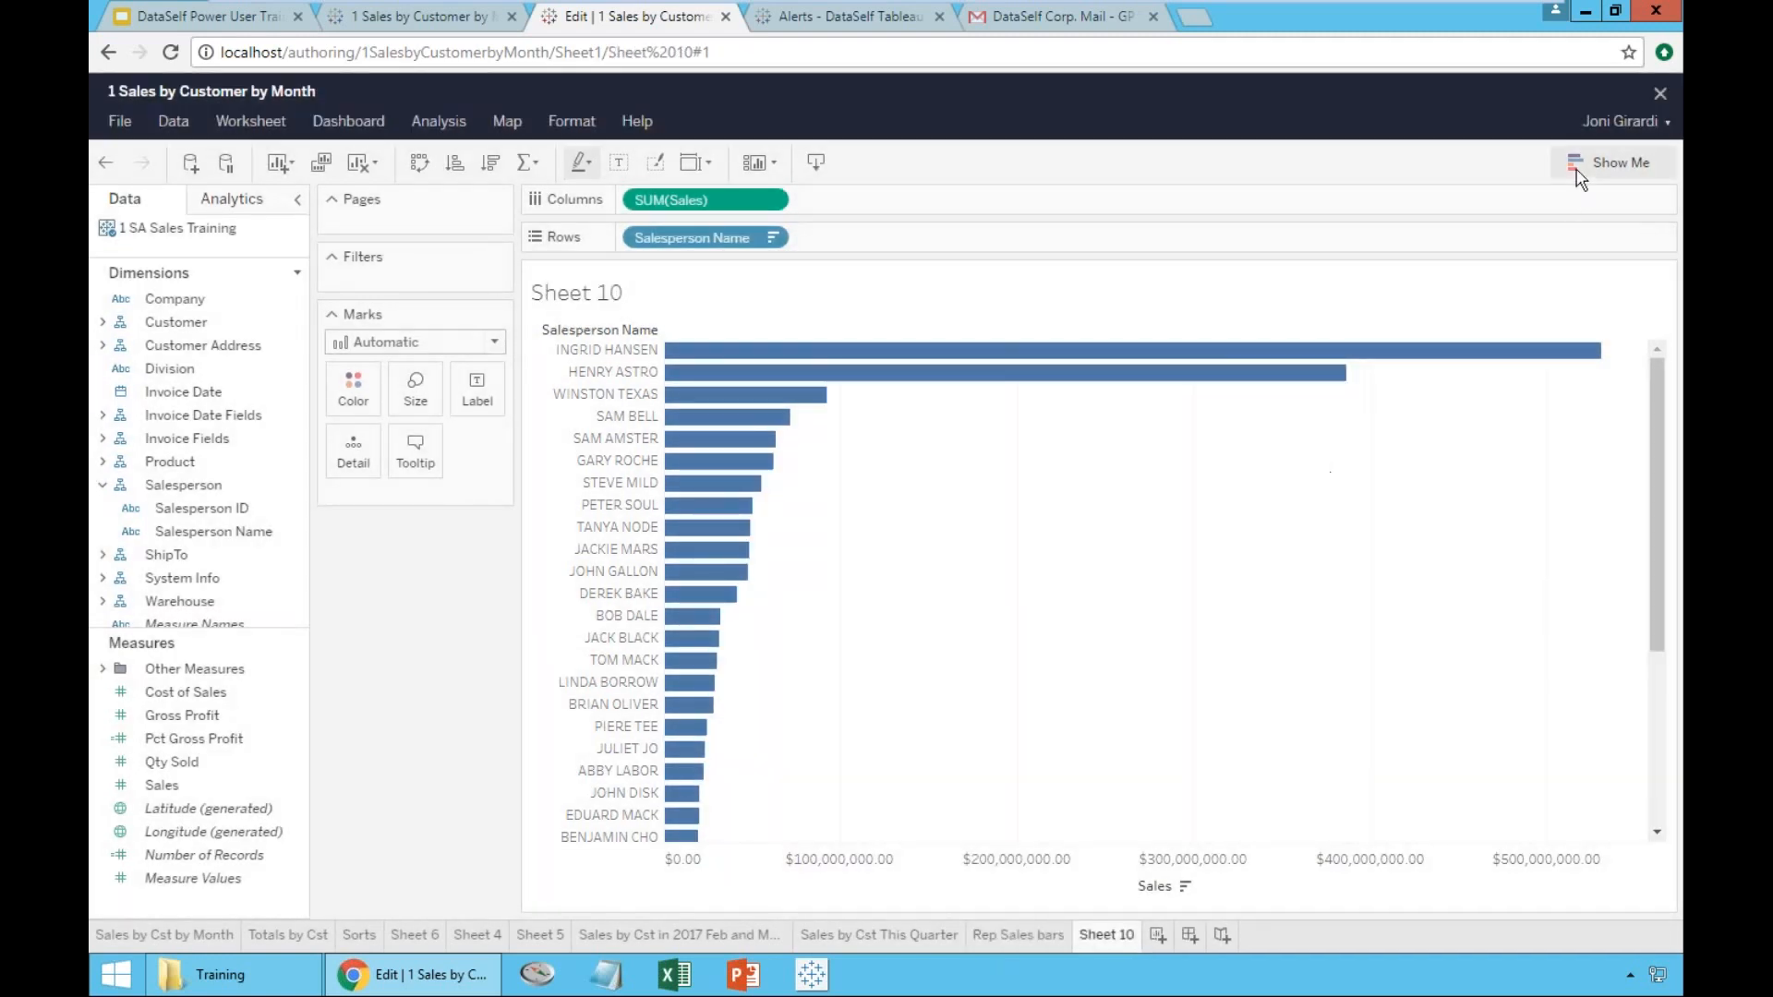
pyautogui.click(1577, 172)
pyautogui.click(1485, 216)
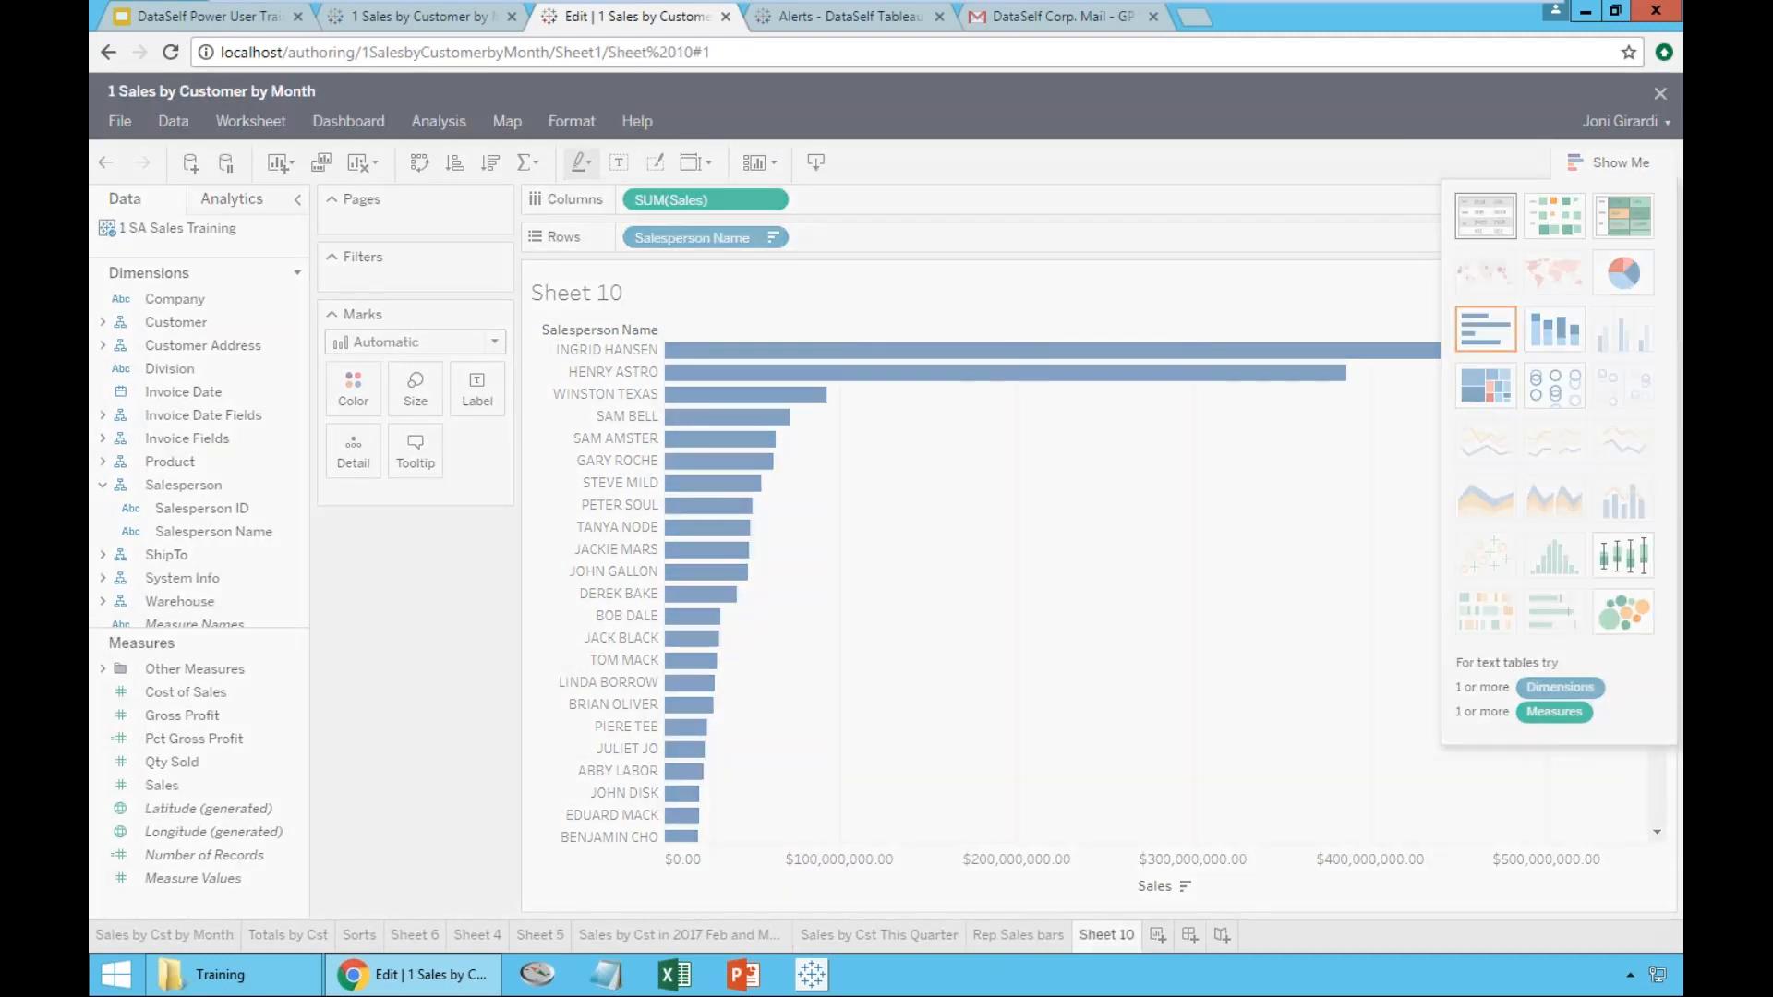
# - Rename the duplicated sheet as Rep Sales grid and compare it with the Rep Sales bars sheet
pyautogui.doubleClick(1086, 942)
pyautogui.write('Rep Sales grid')
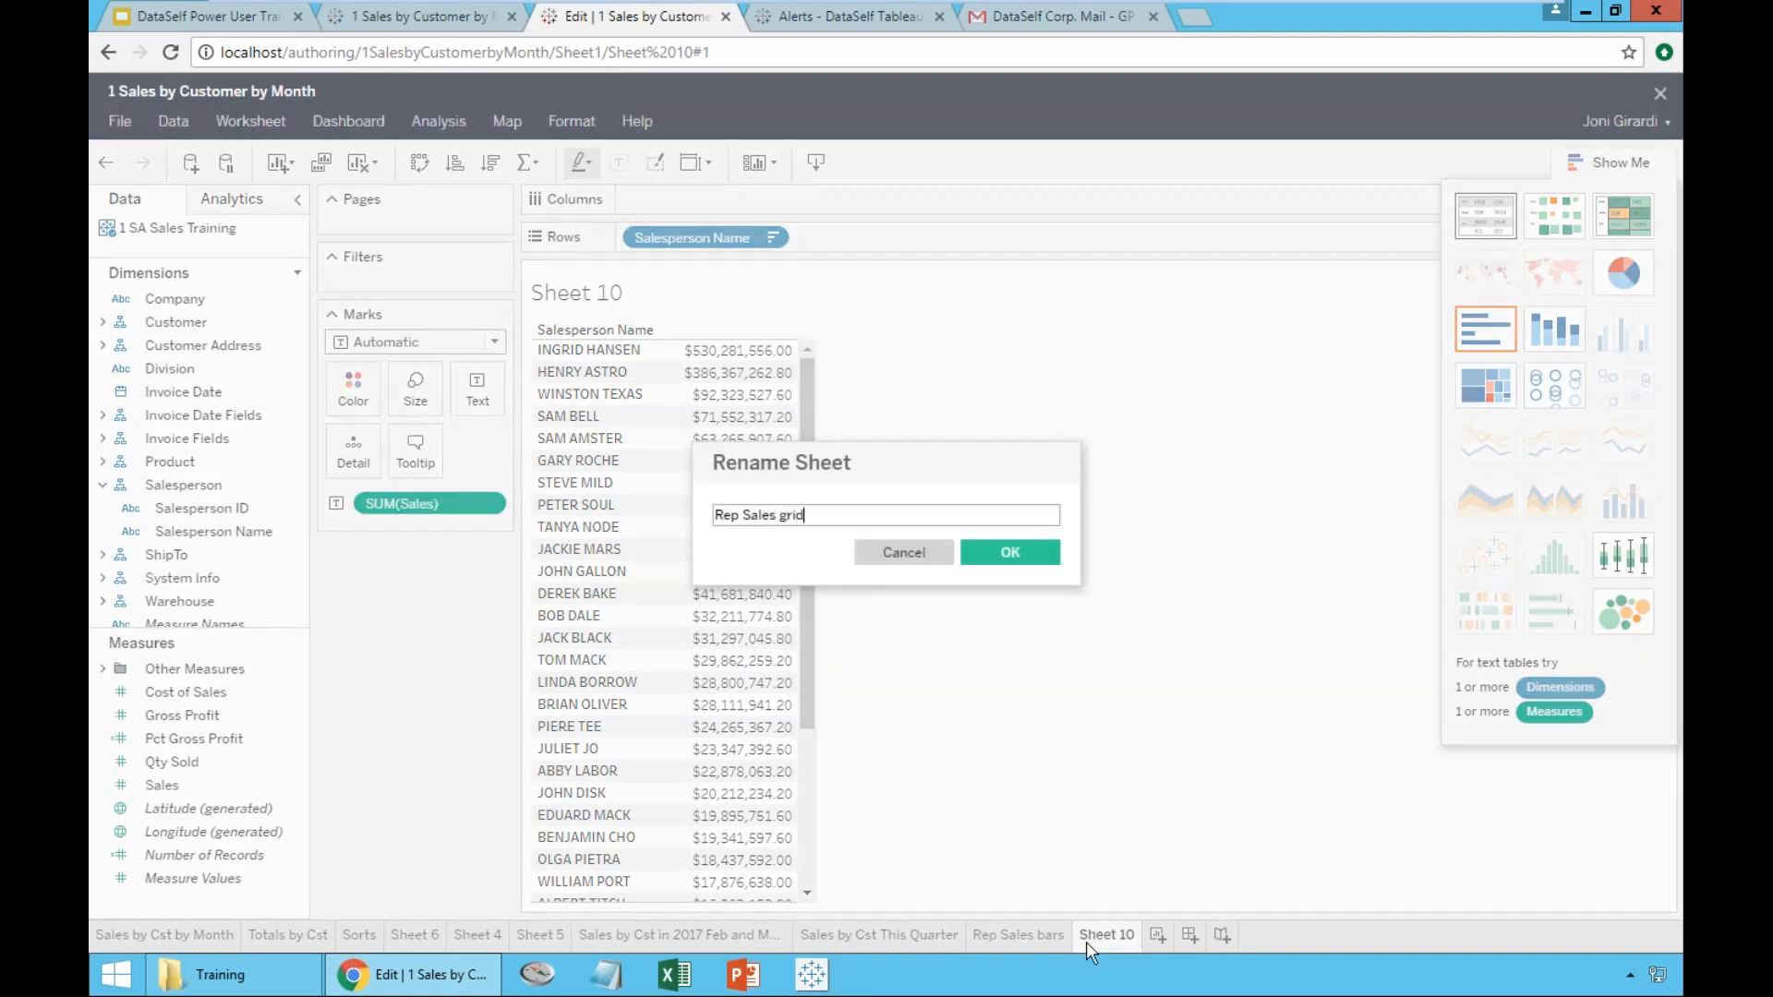
pyautogui.press('Return')
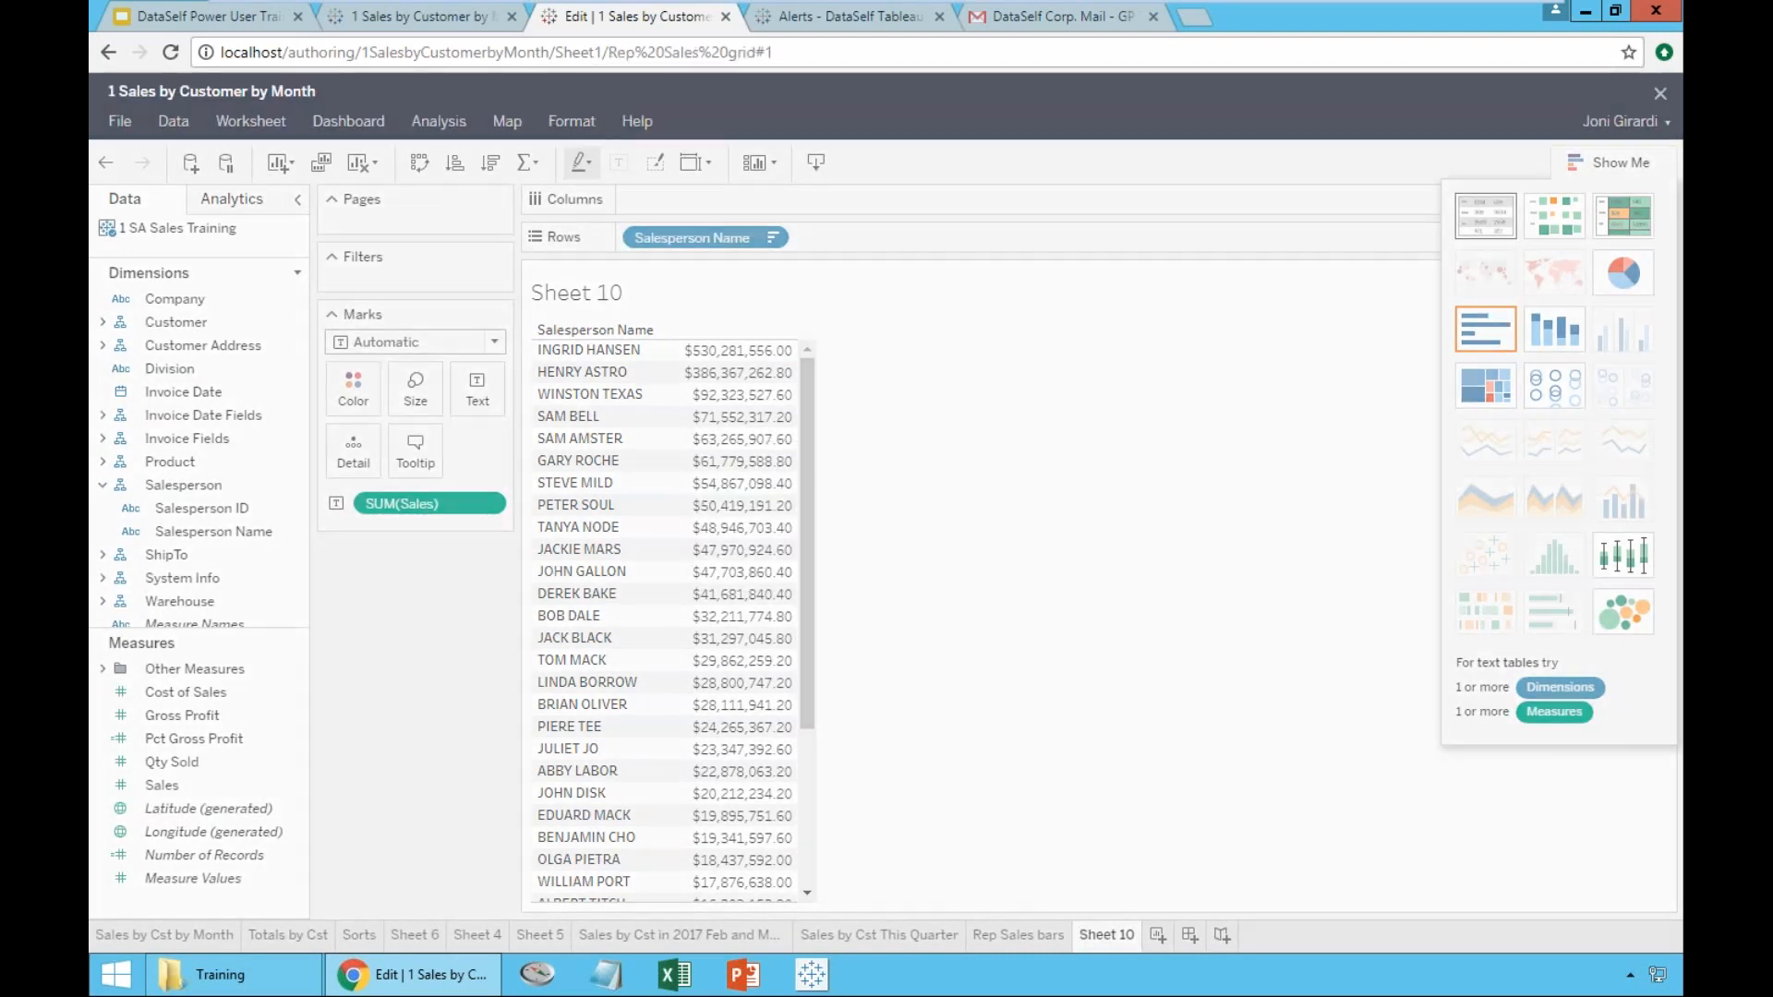
pyautogui.click(1037, 942)
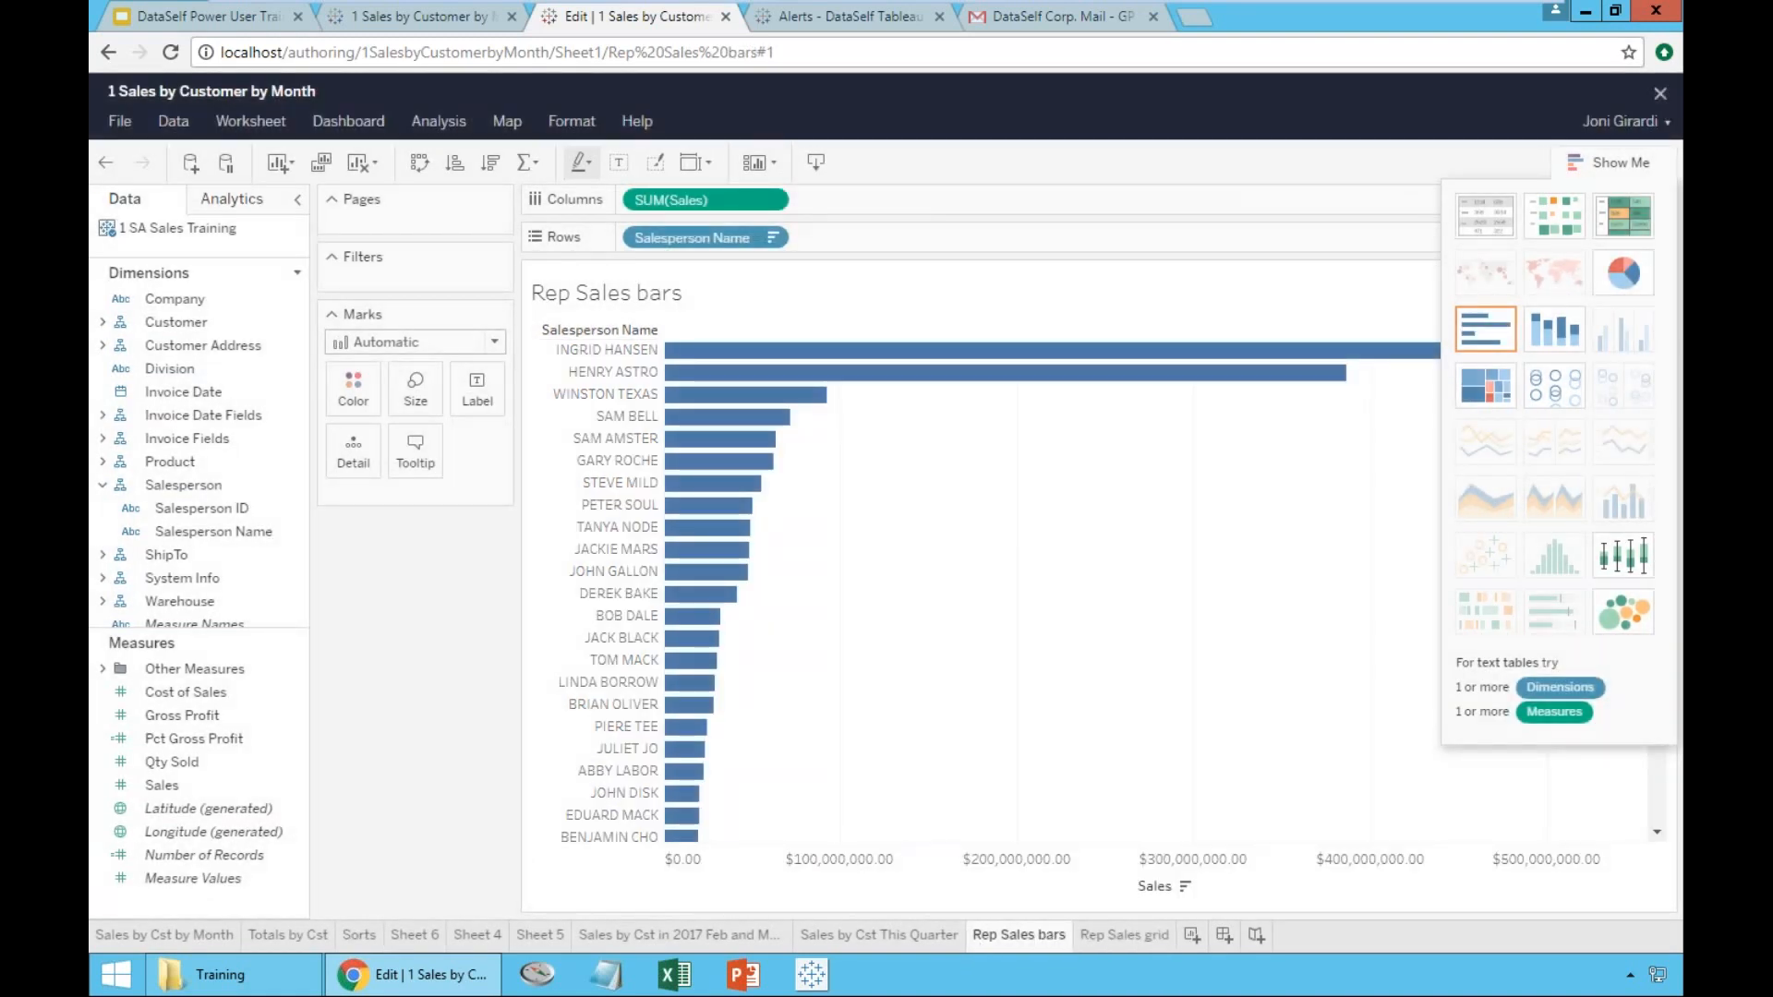
pyautogui.click(1123, 937)
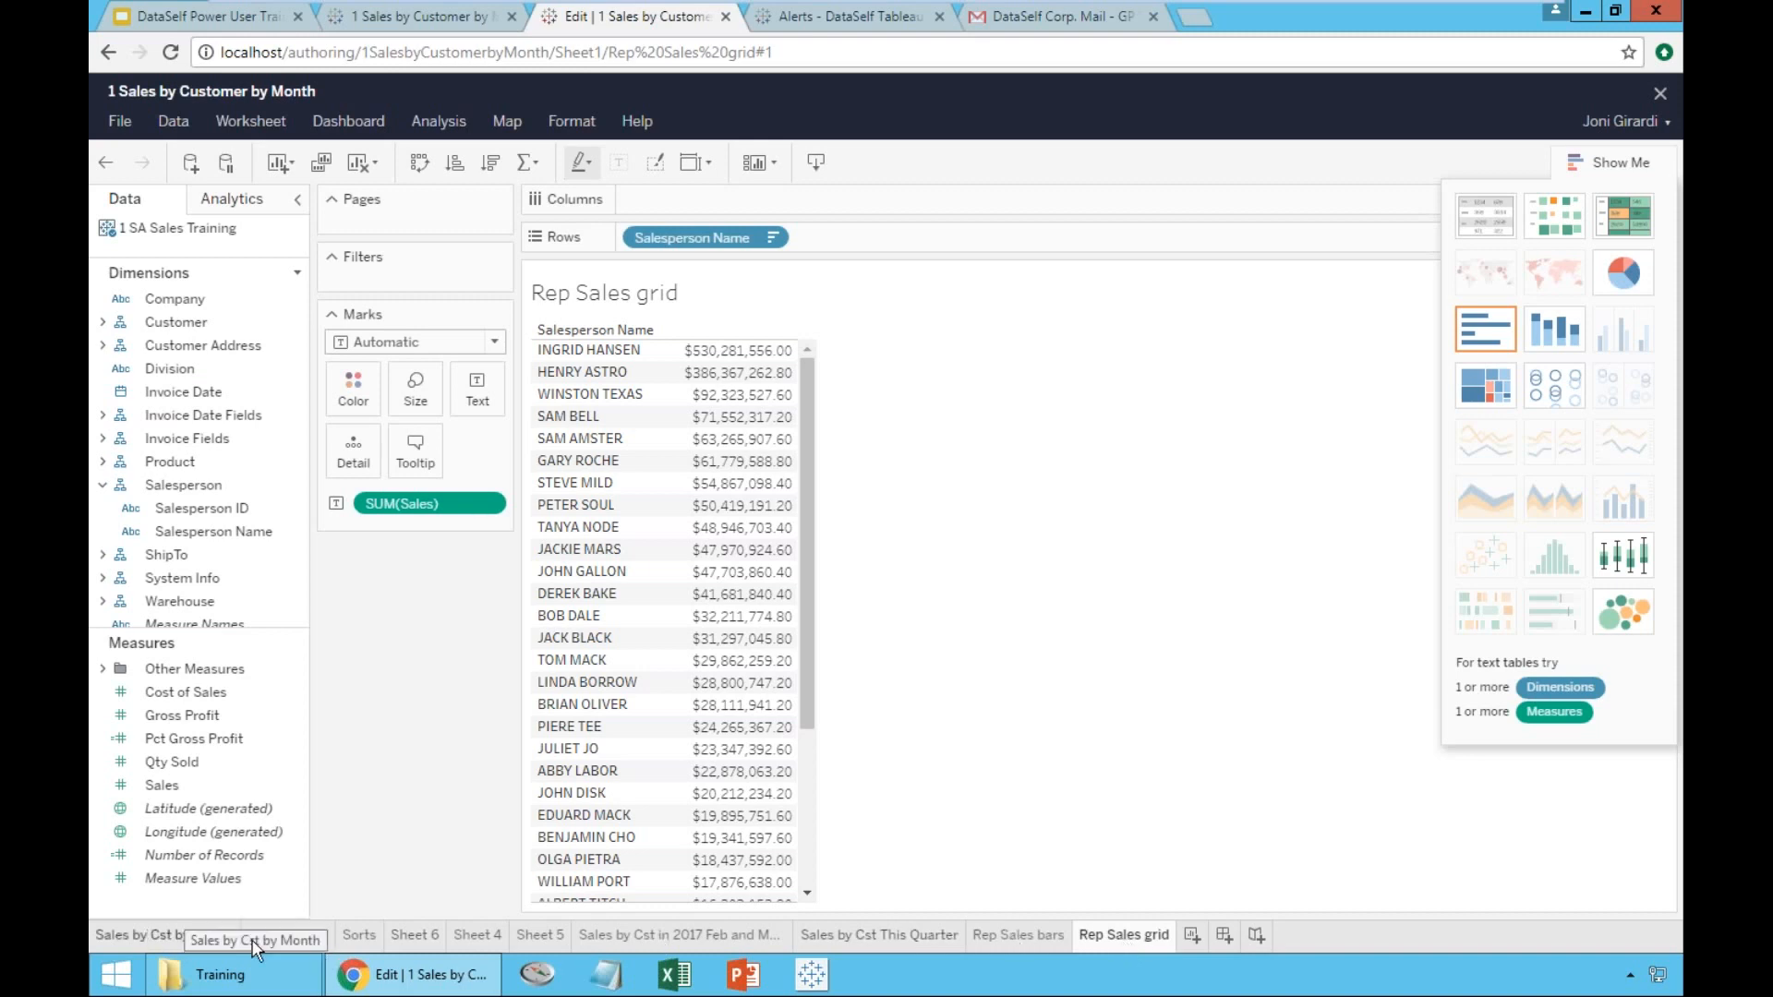
# - Add a new worksheet and build a symbol map of Sales by Cst State from the Customer Address fields
pyautogui.click(1192, 935)
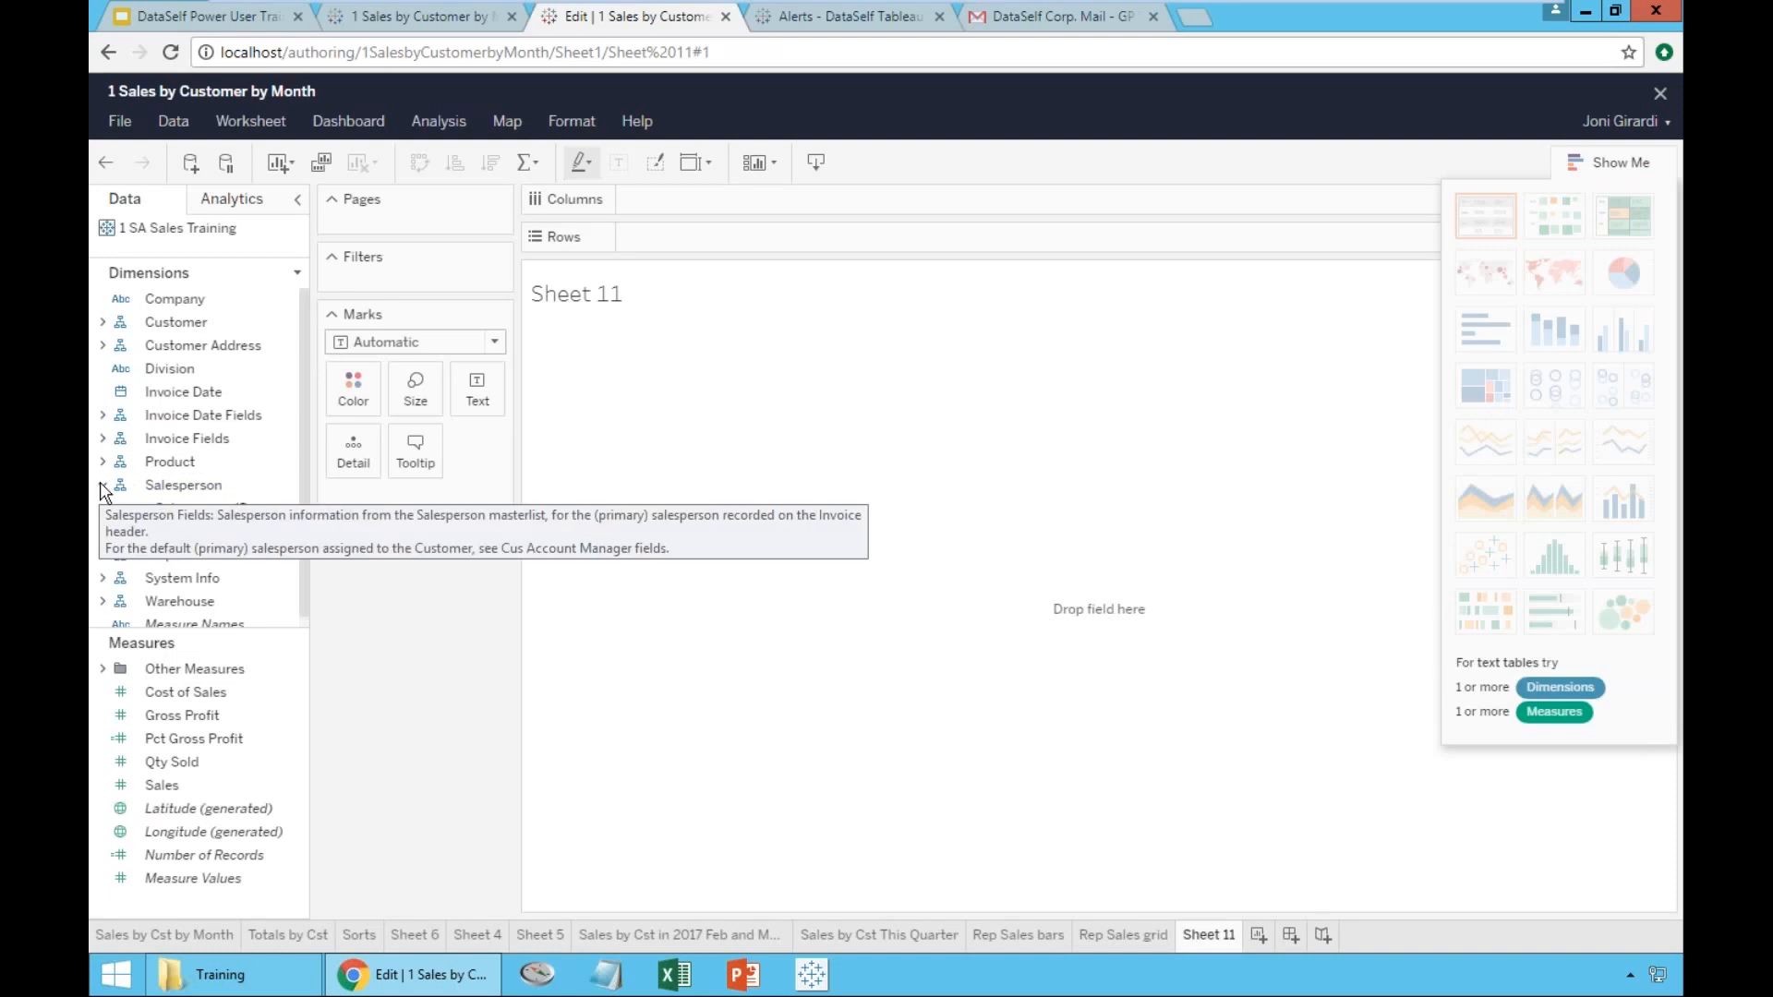
pyautogui.click(104, 346)
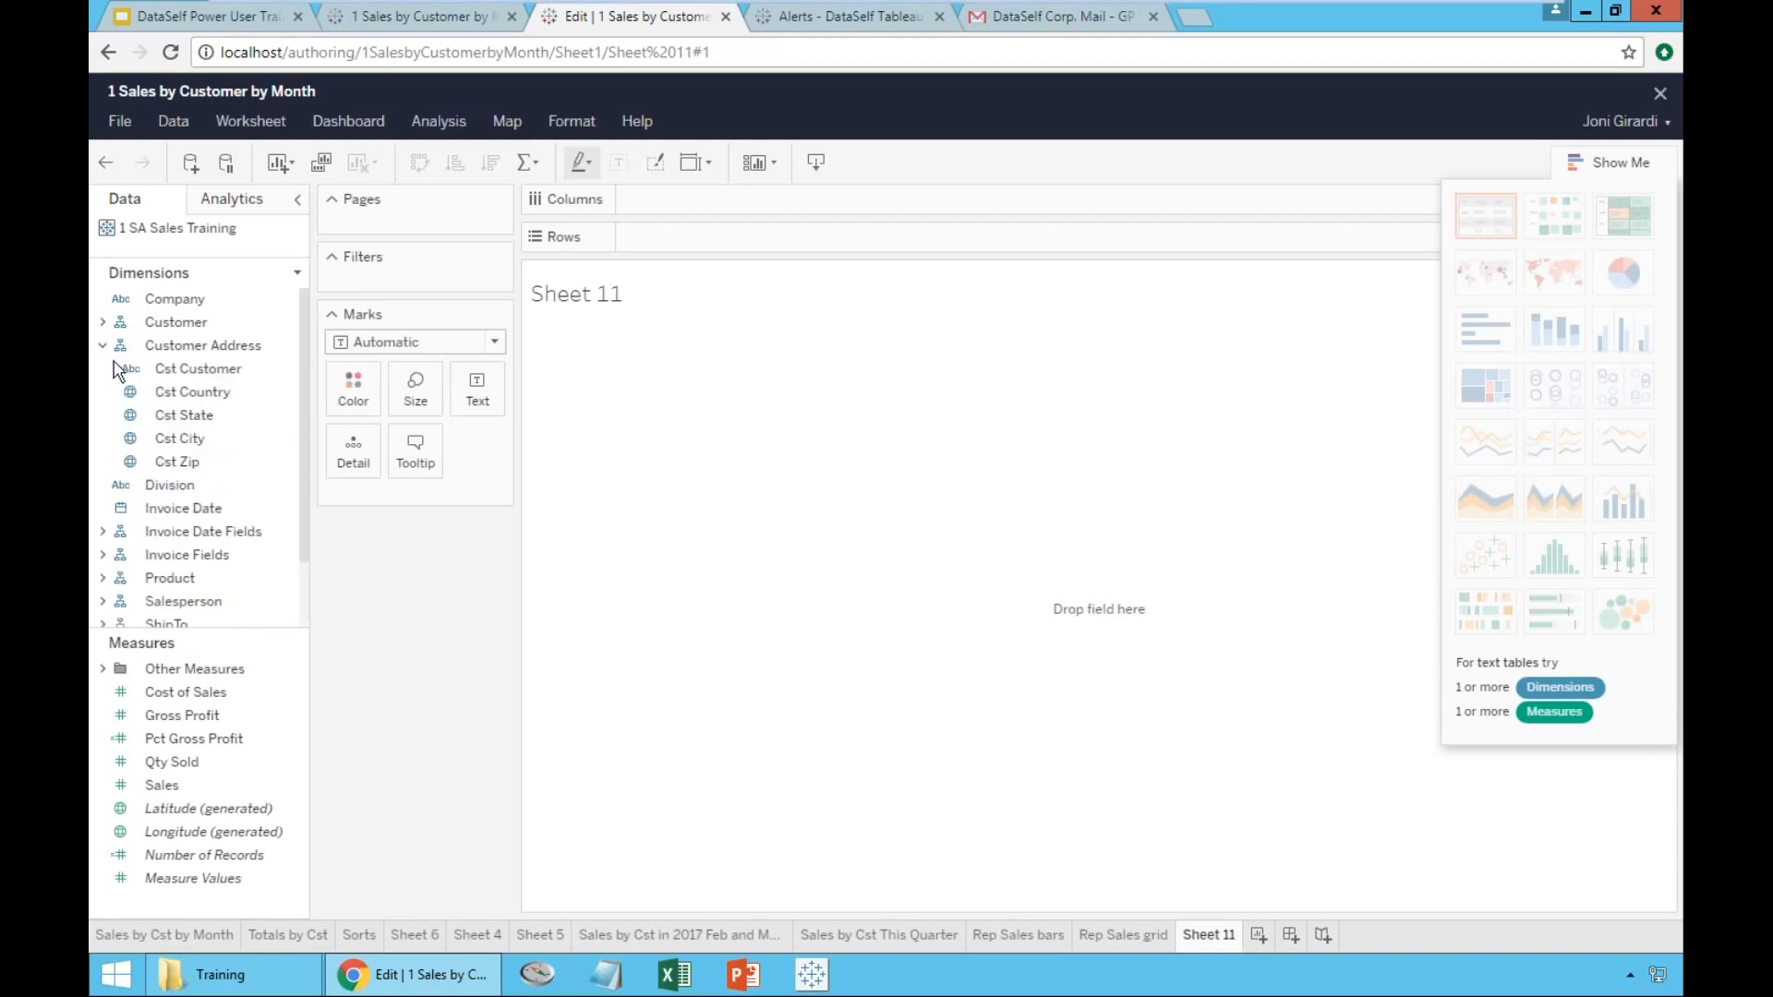
pyautogui.click(196, 417)
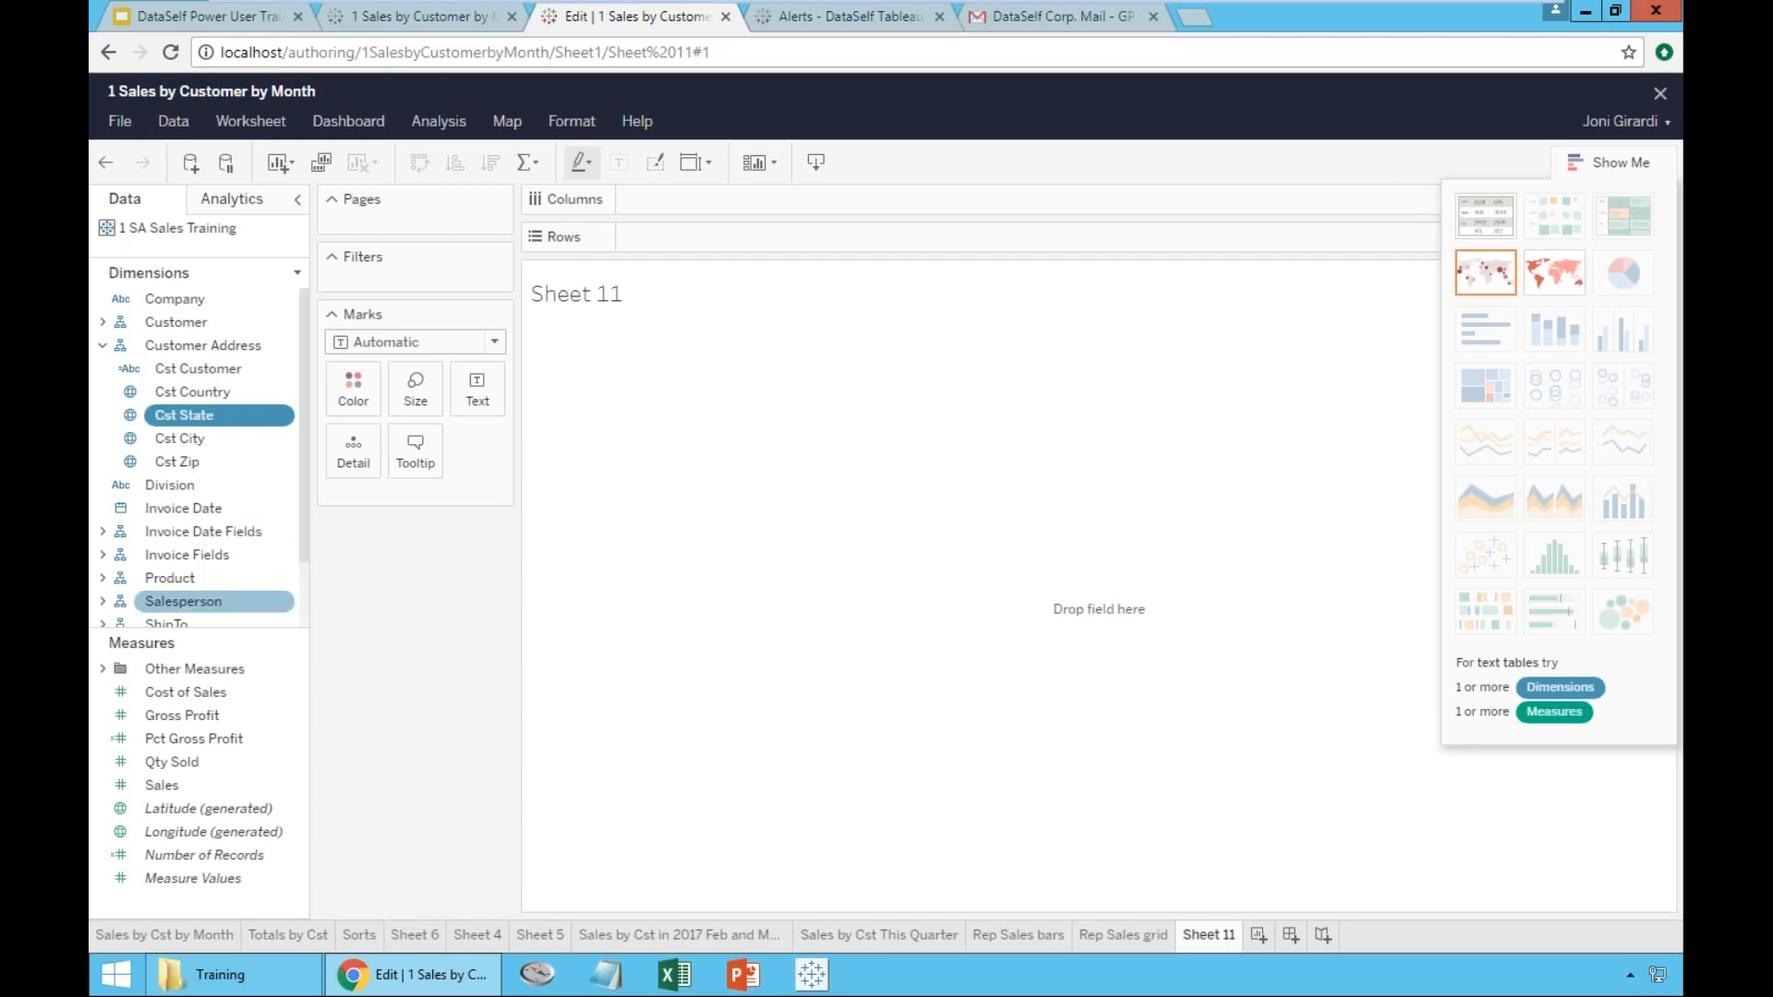
pyautogui.keyDown('ctrl'); pyautogui.click(185, 786); pyautogui.keyUp('ctrl')
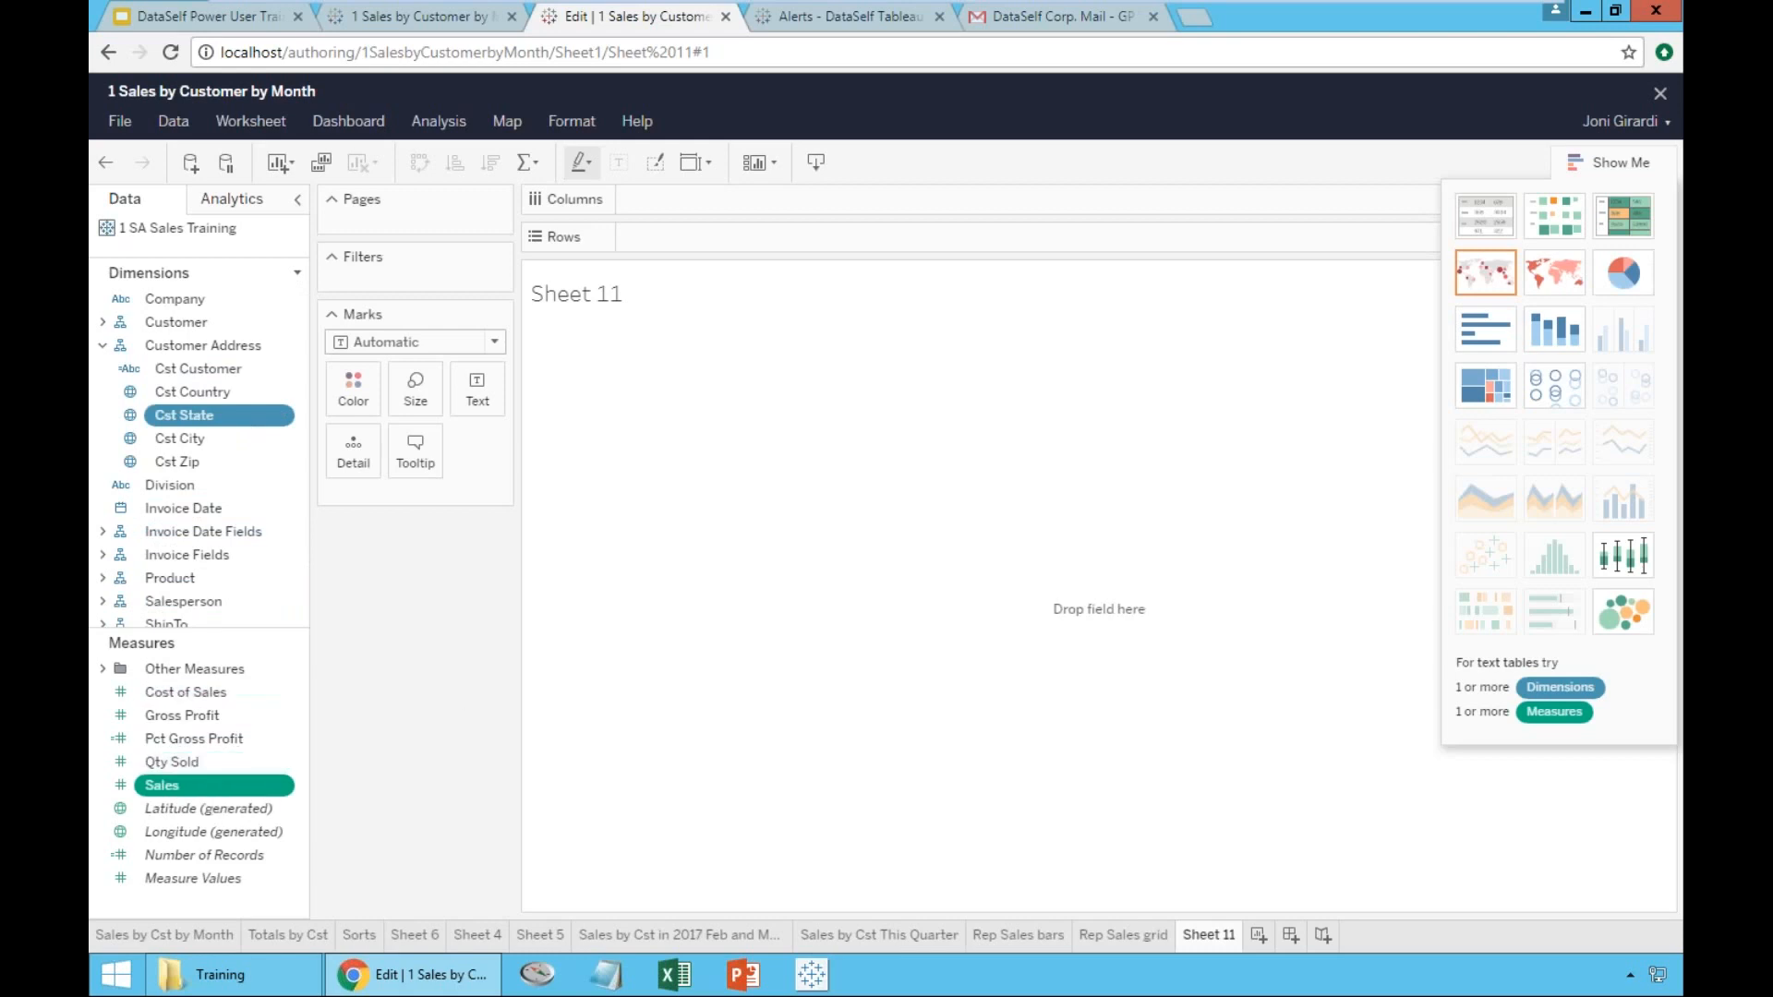
pyautogui.click(1590, 164)
pyautogui.click(1592, 163)
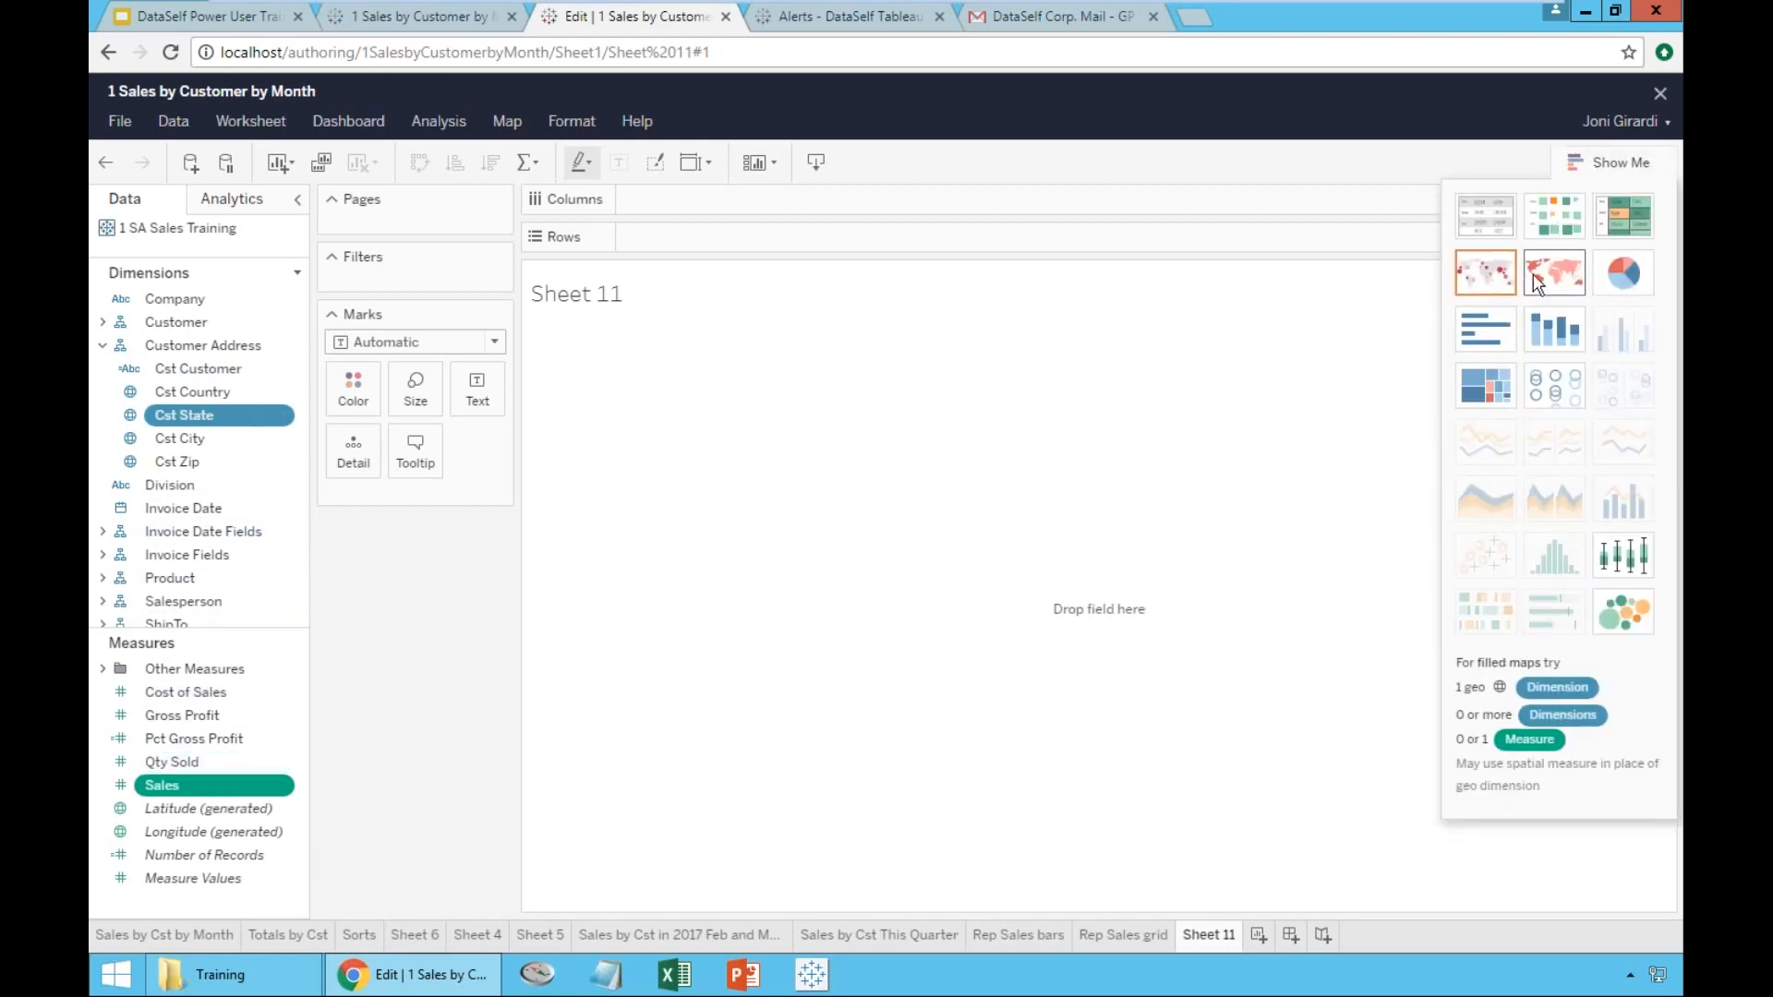
pyautogui.click(1480, 281)
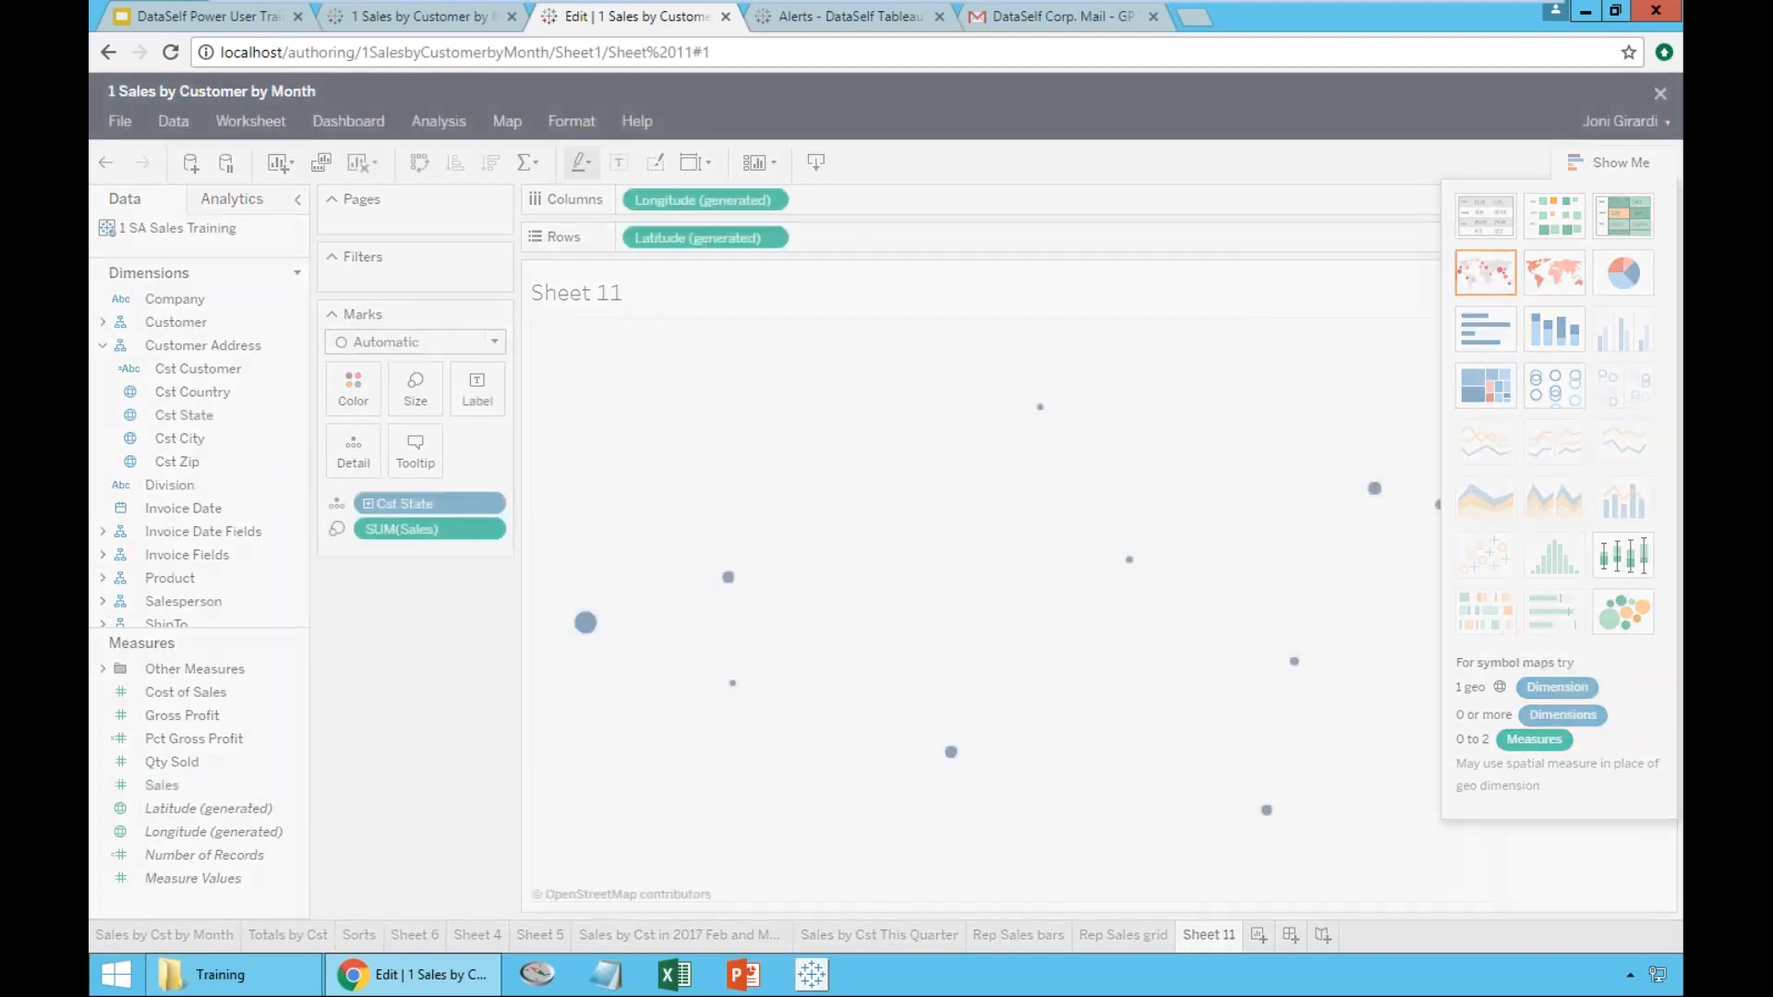
pyautogui.click(1585, 174)
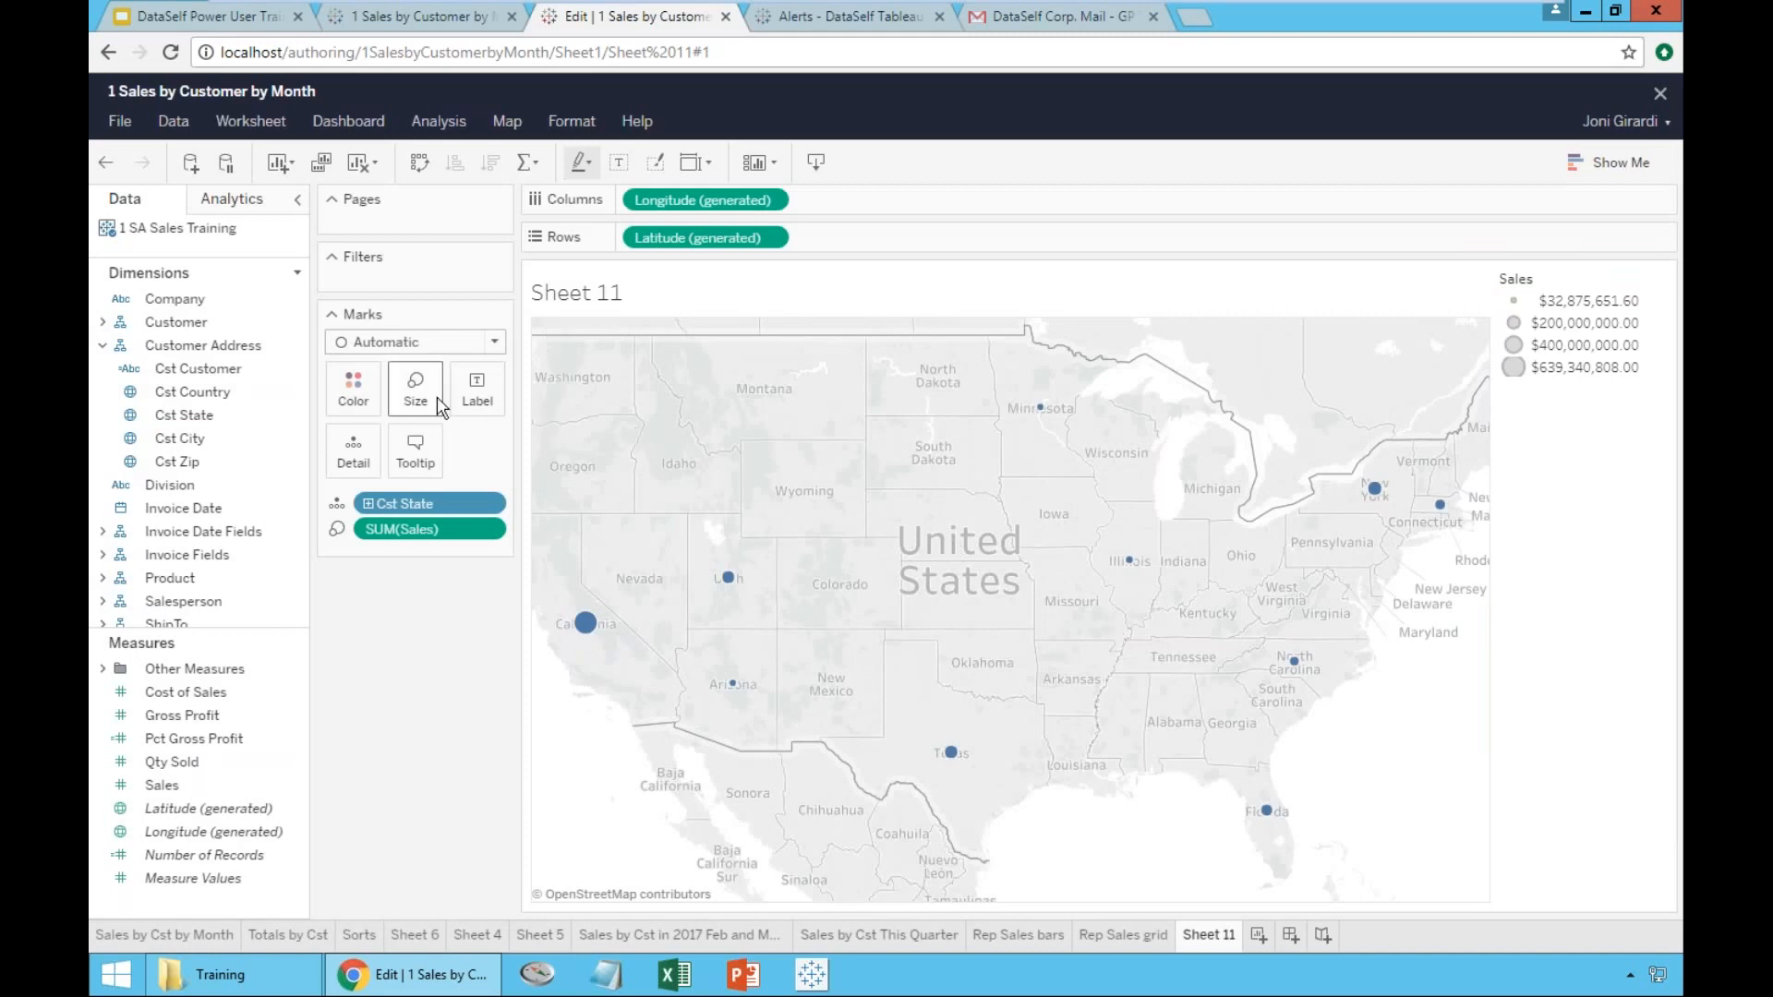
# - Enlarge the mark size of the Sales circles on the state map
pyautogui.click(415, 388)
pyautogui.moveTo(550, 449); pyautogui.dragTo(598, 447)
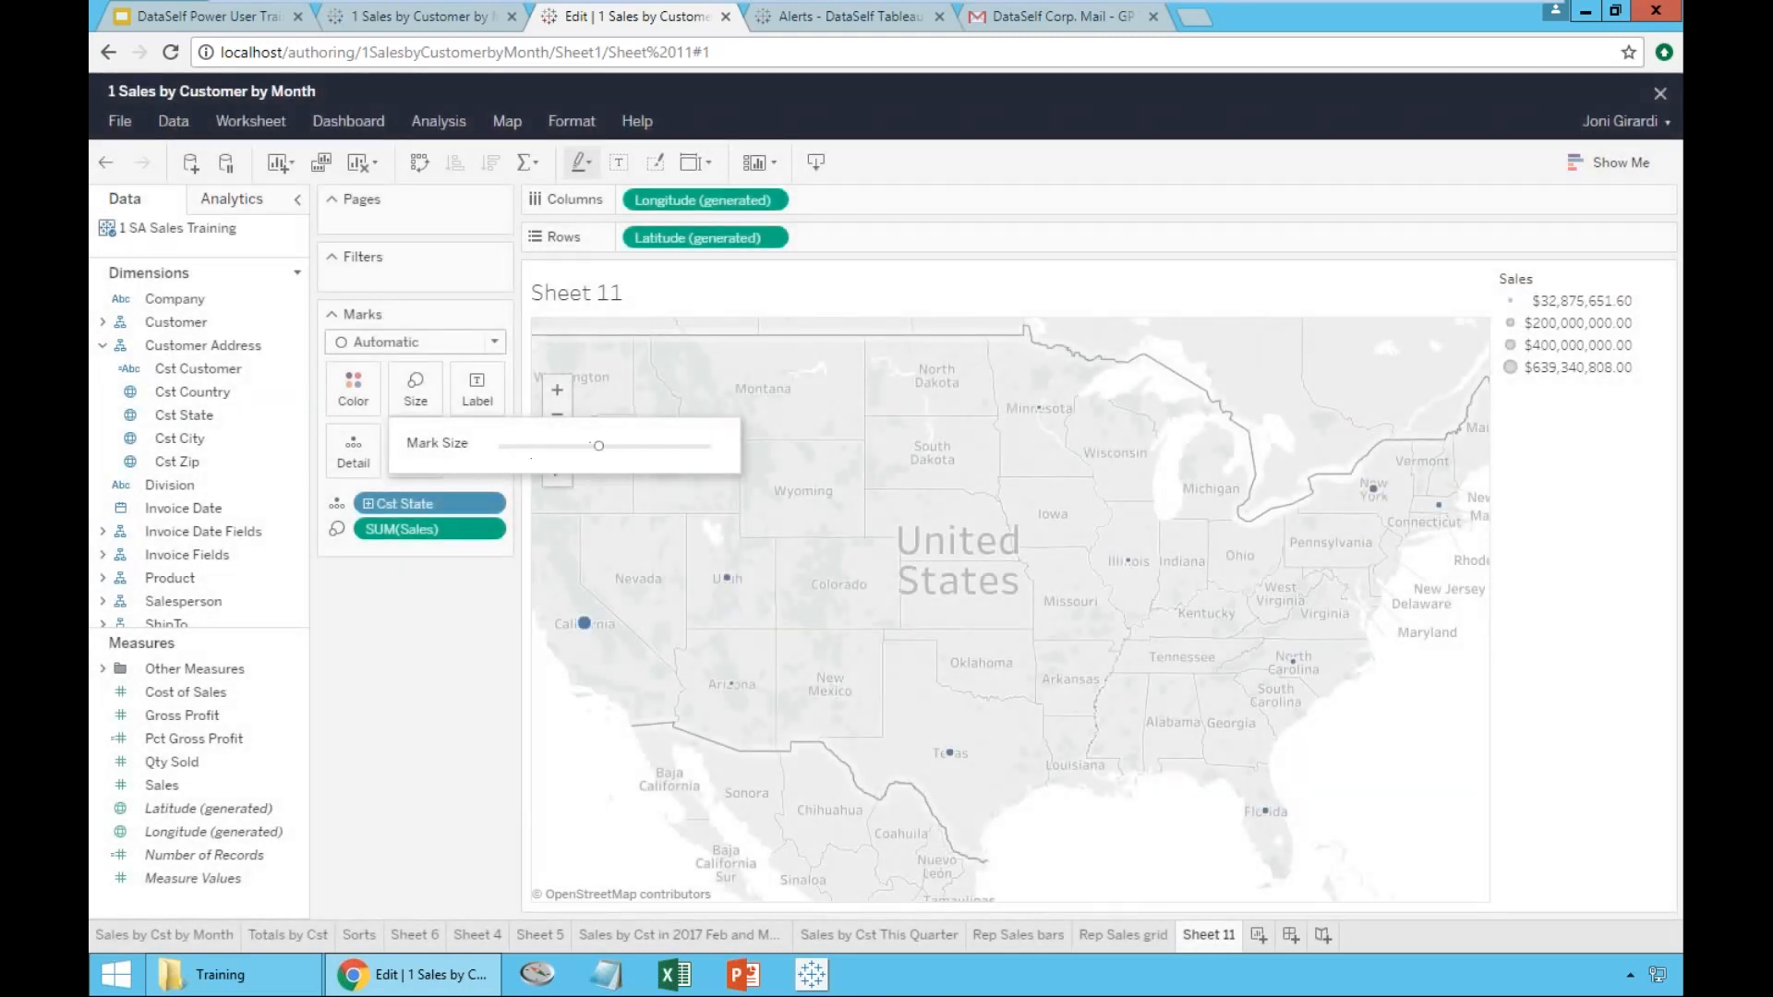
pyautogui.click(1574, 755)
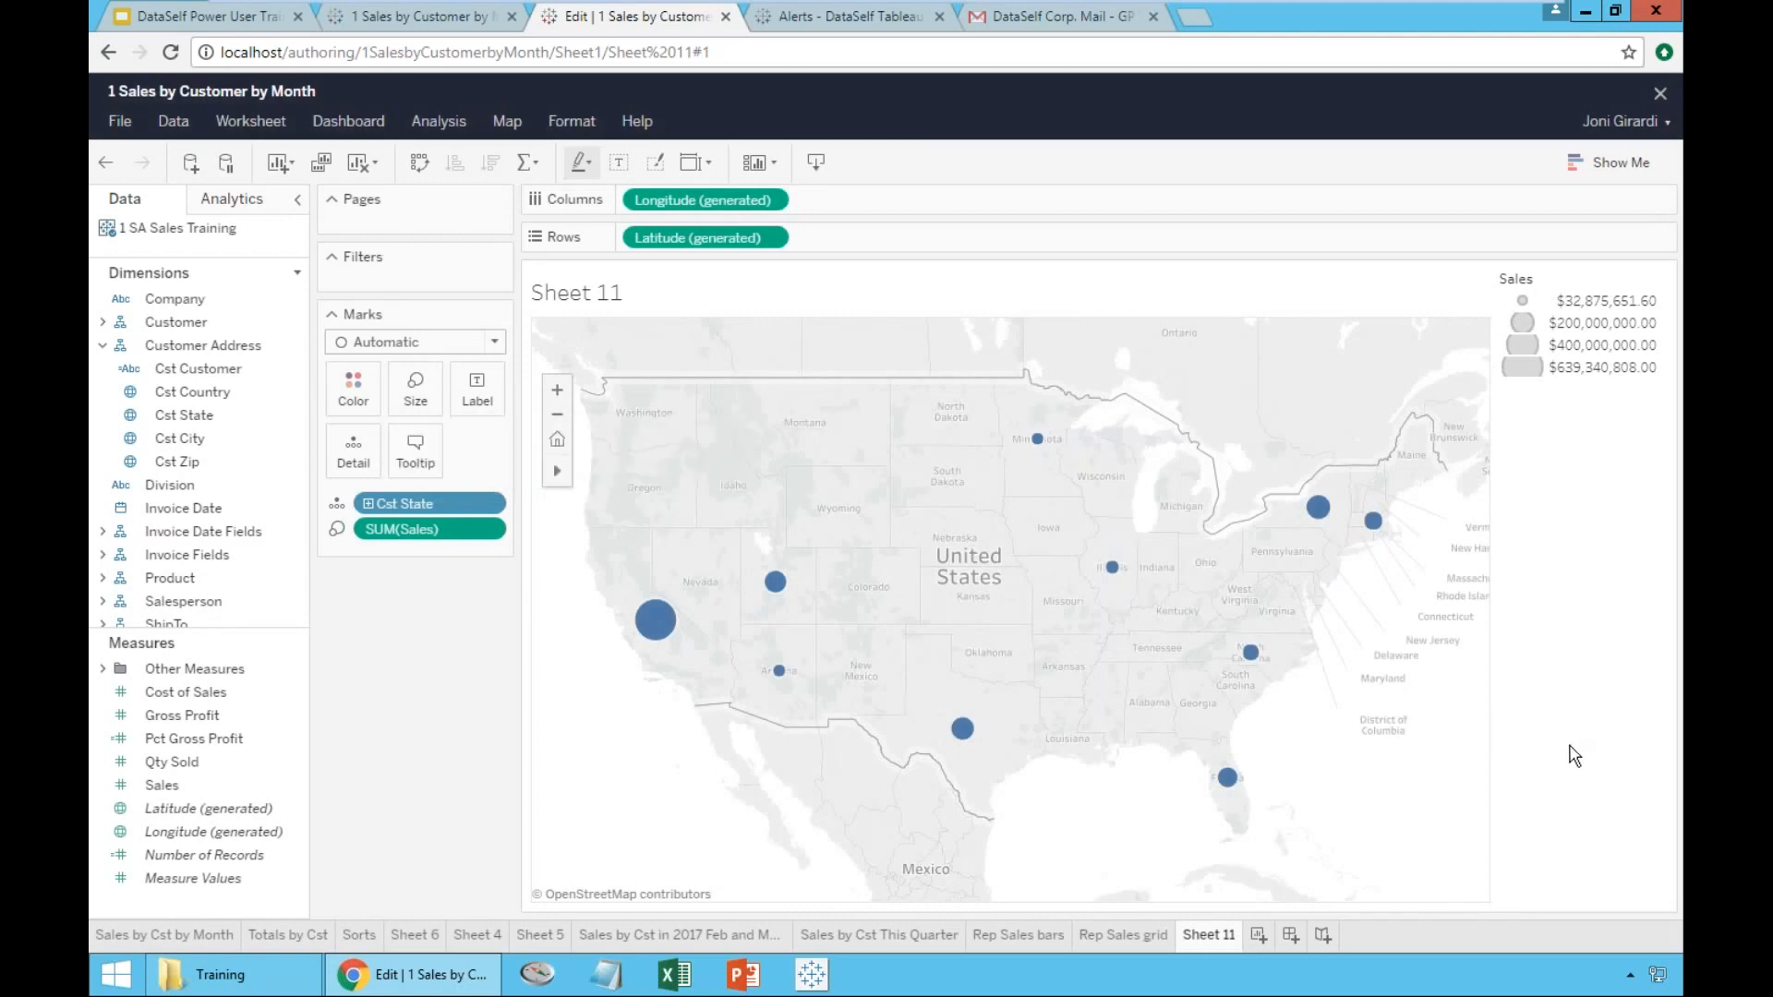
# - Review the Rep Sales bars sheet and add a new dashboard to the workbook
pyautogui.click(1019, 934)
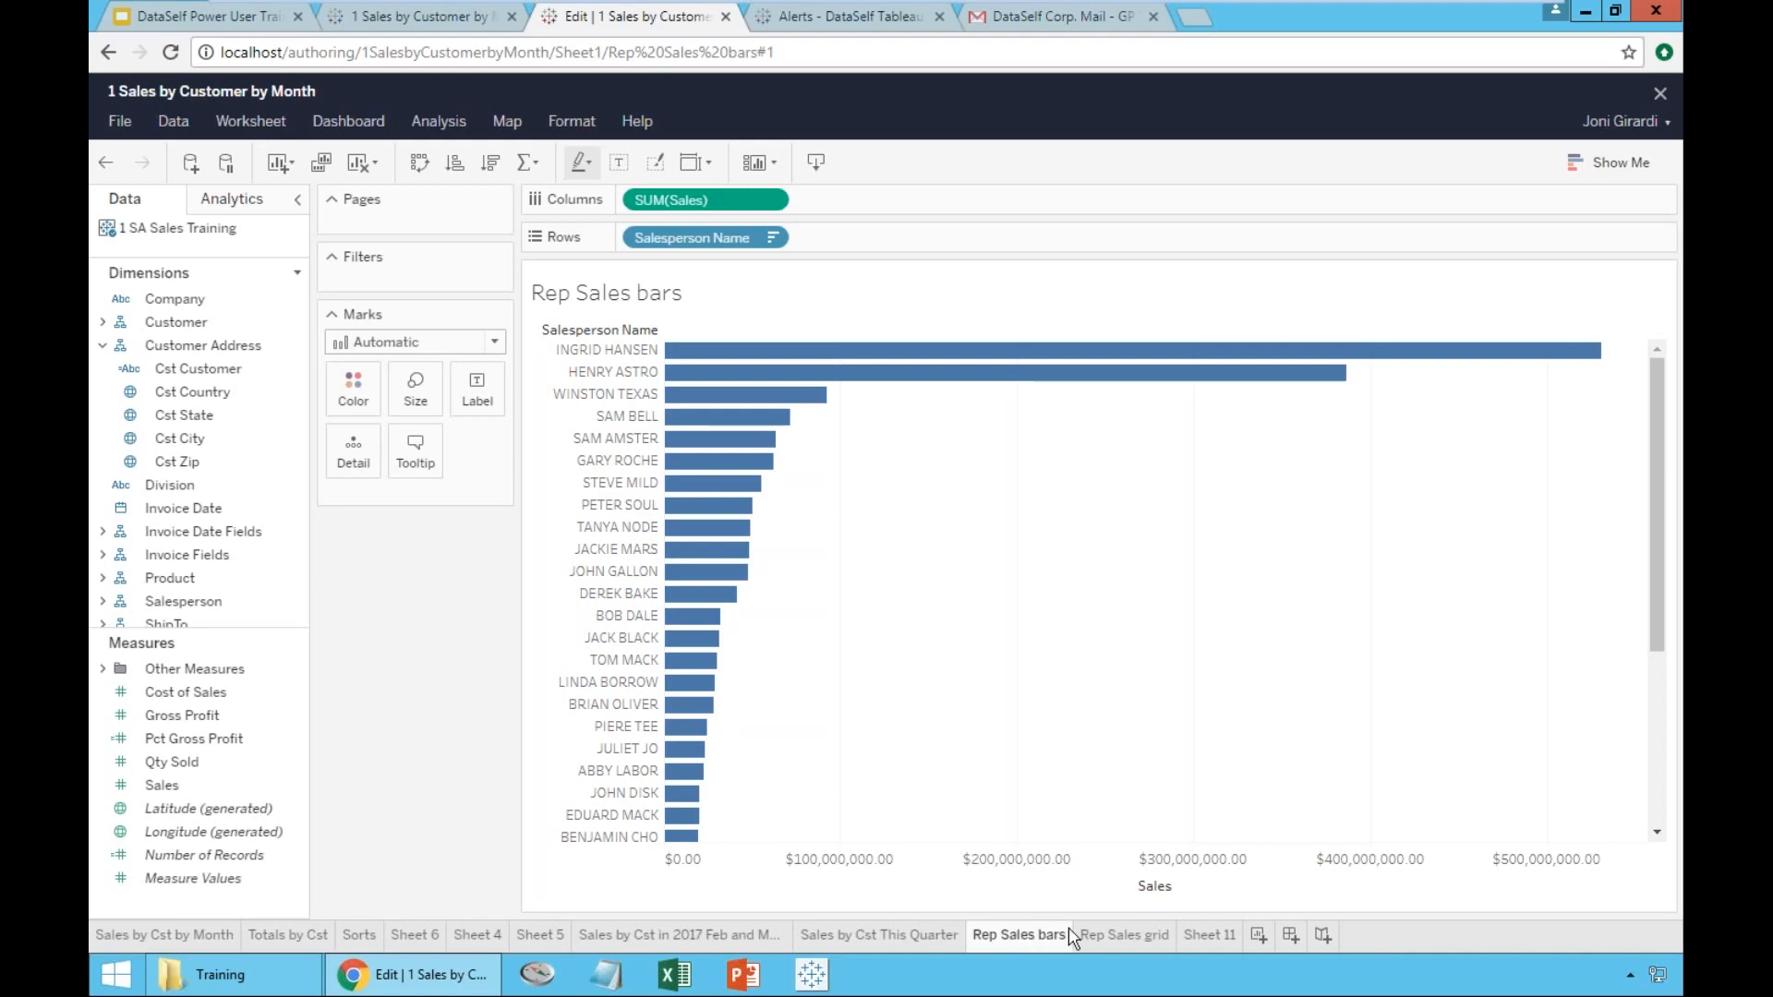
pyautogui.click(1290, 934)
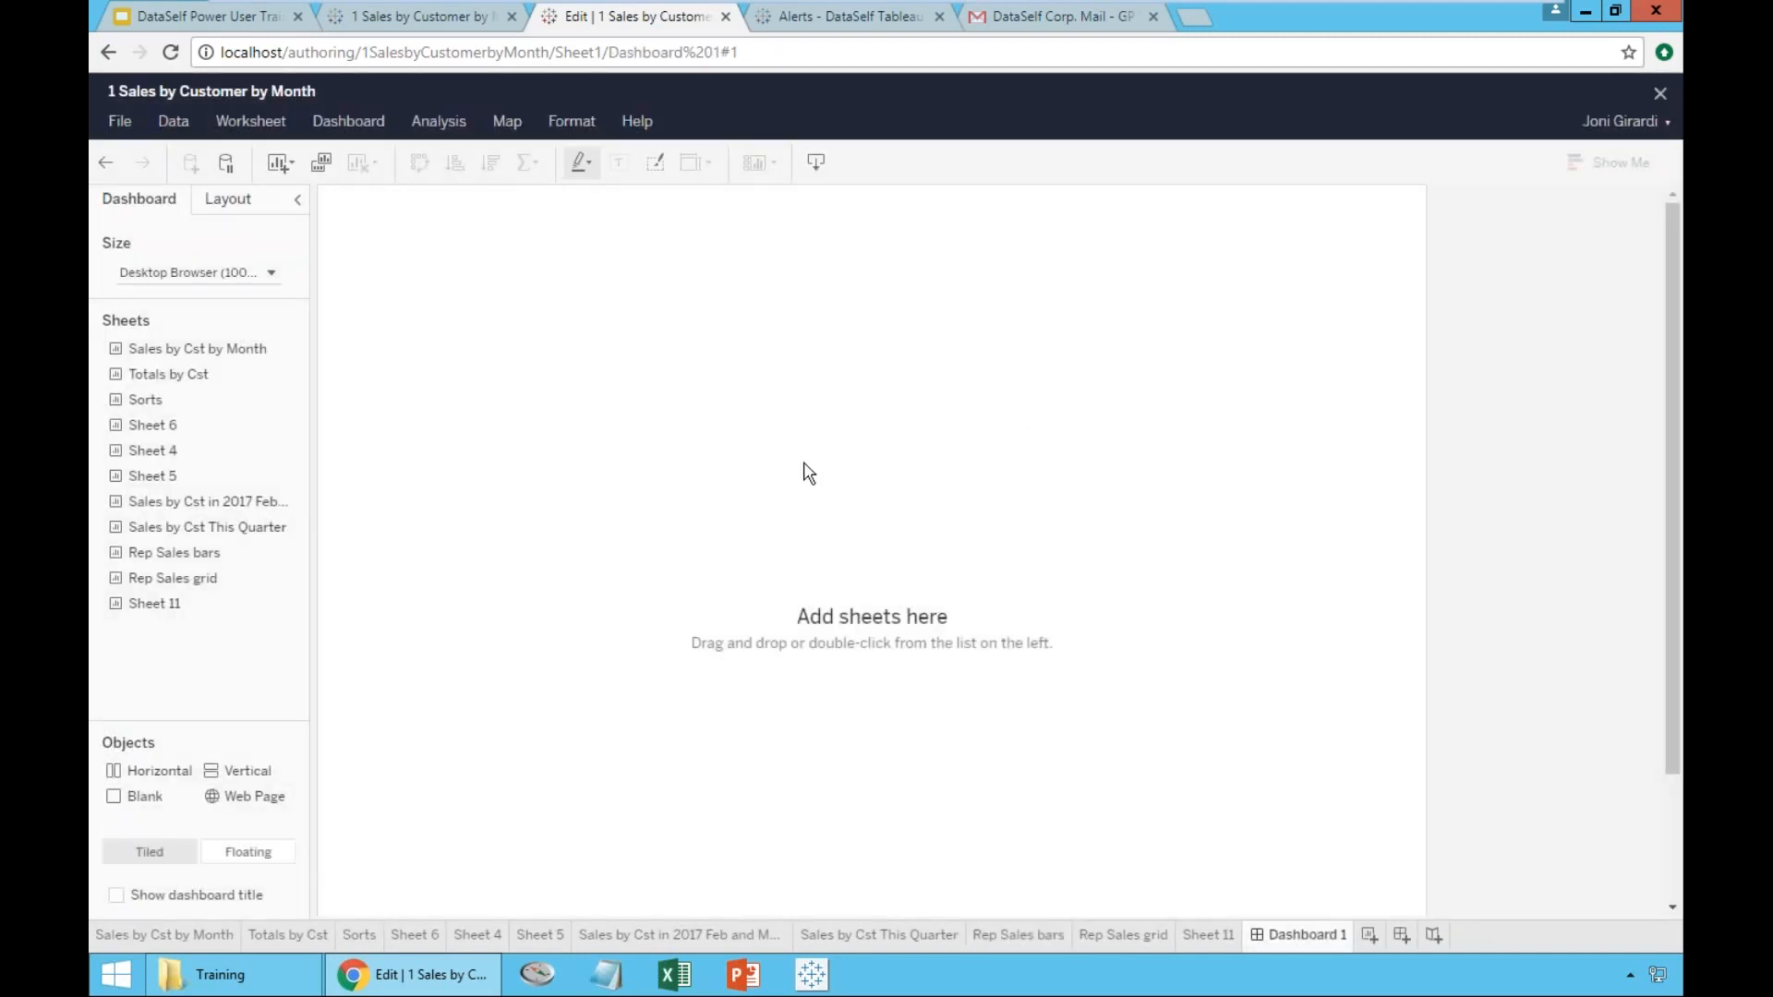
# - Set the dashboard size to Automatic instead of a fixed size
pyautogui.click(273, 276)
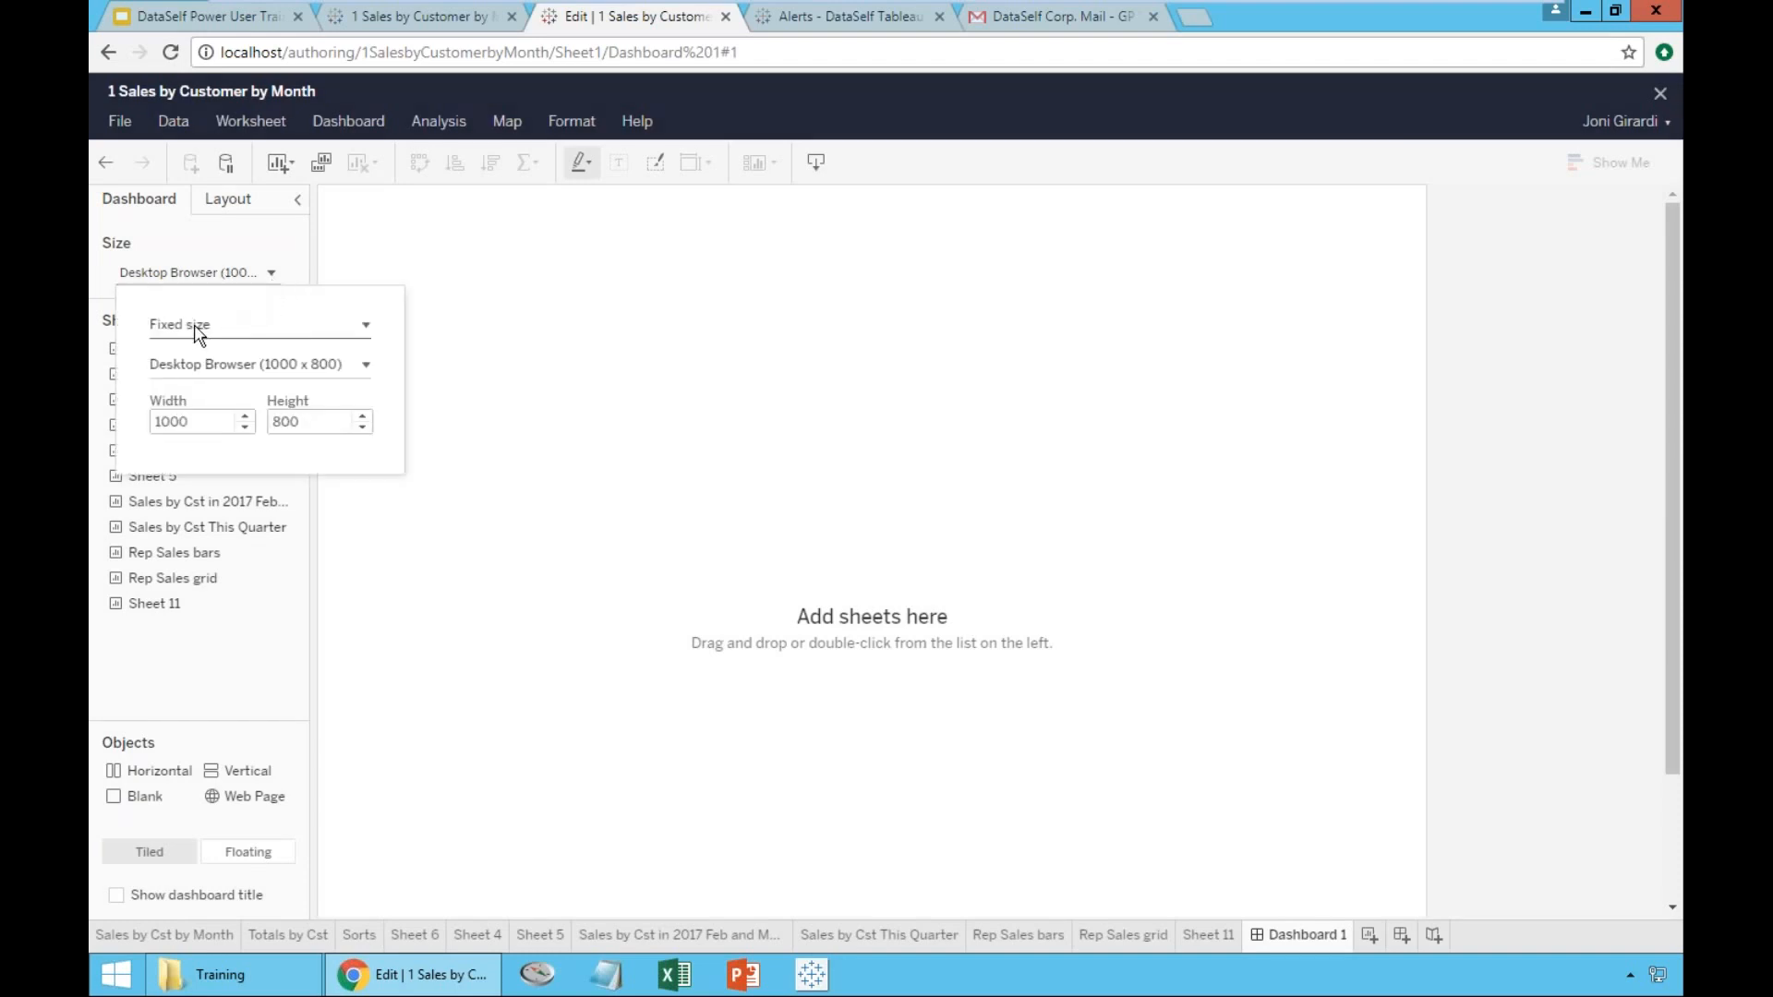
pyautogui.click(367, 327)
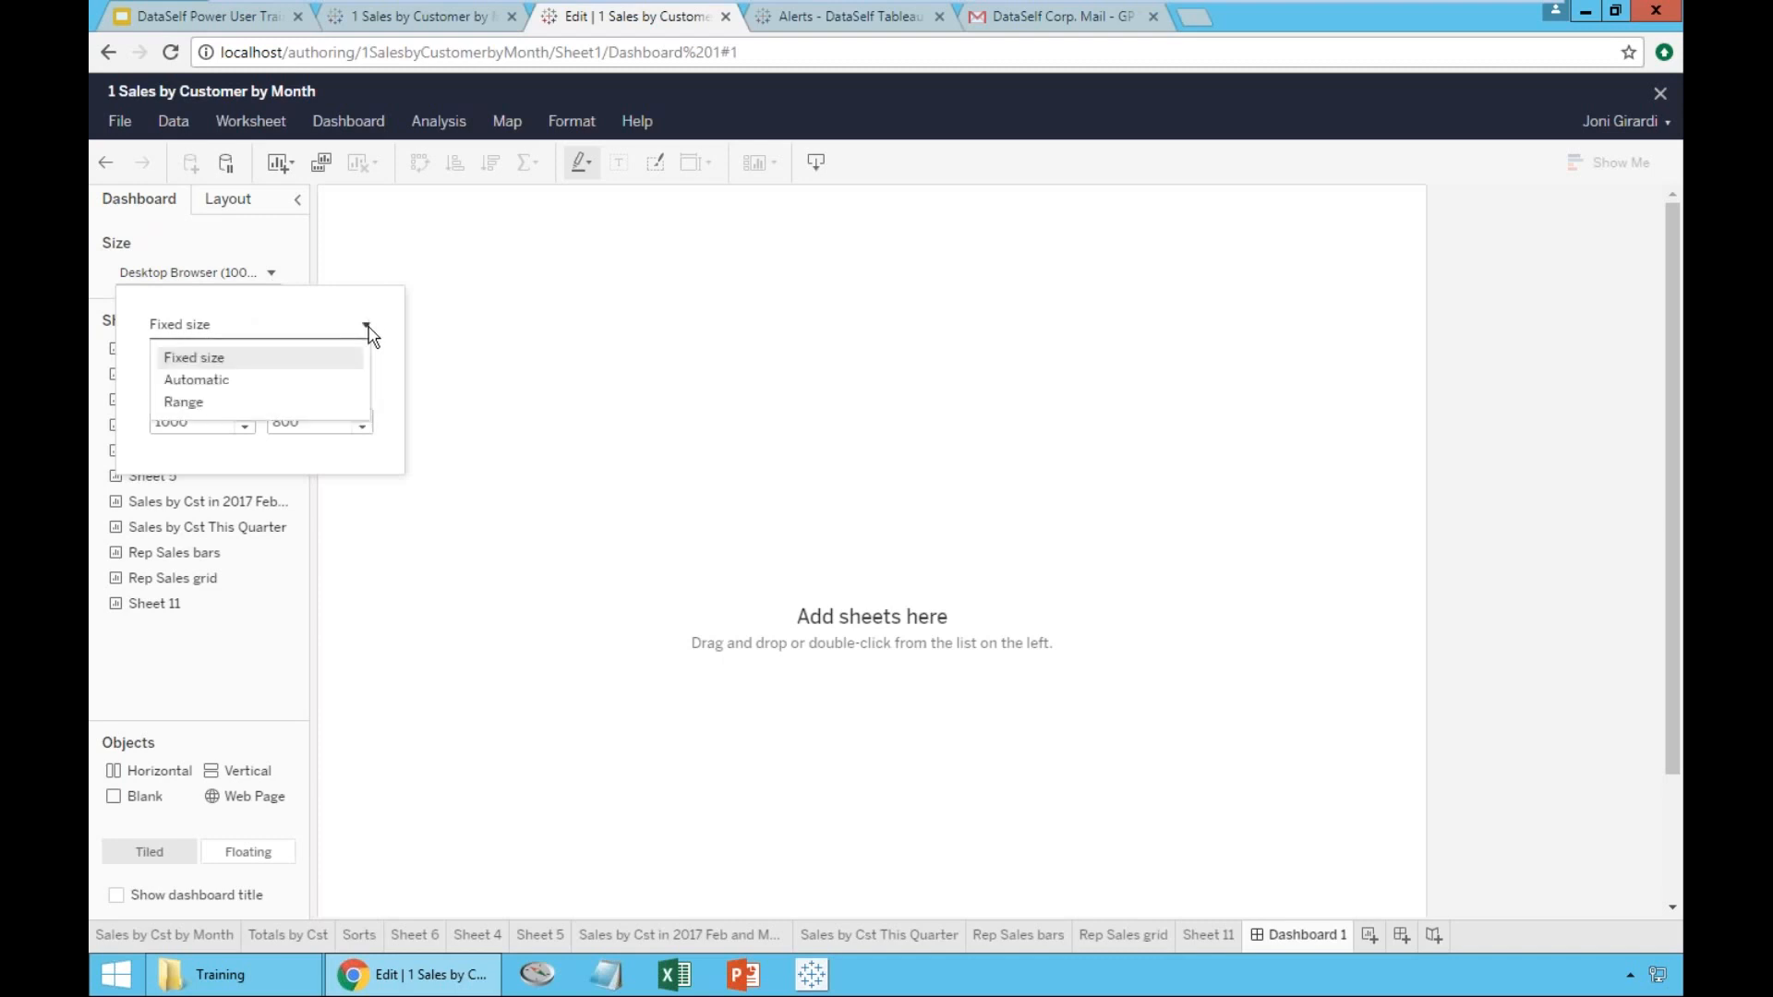
pyautogui.click(250, 379)
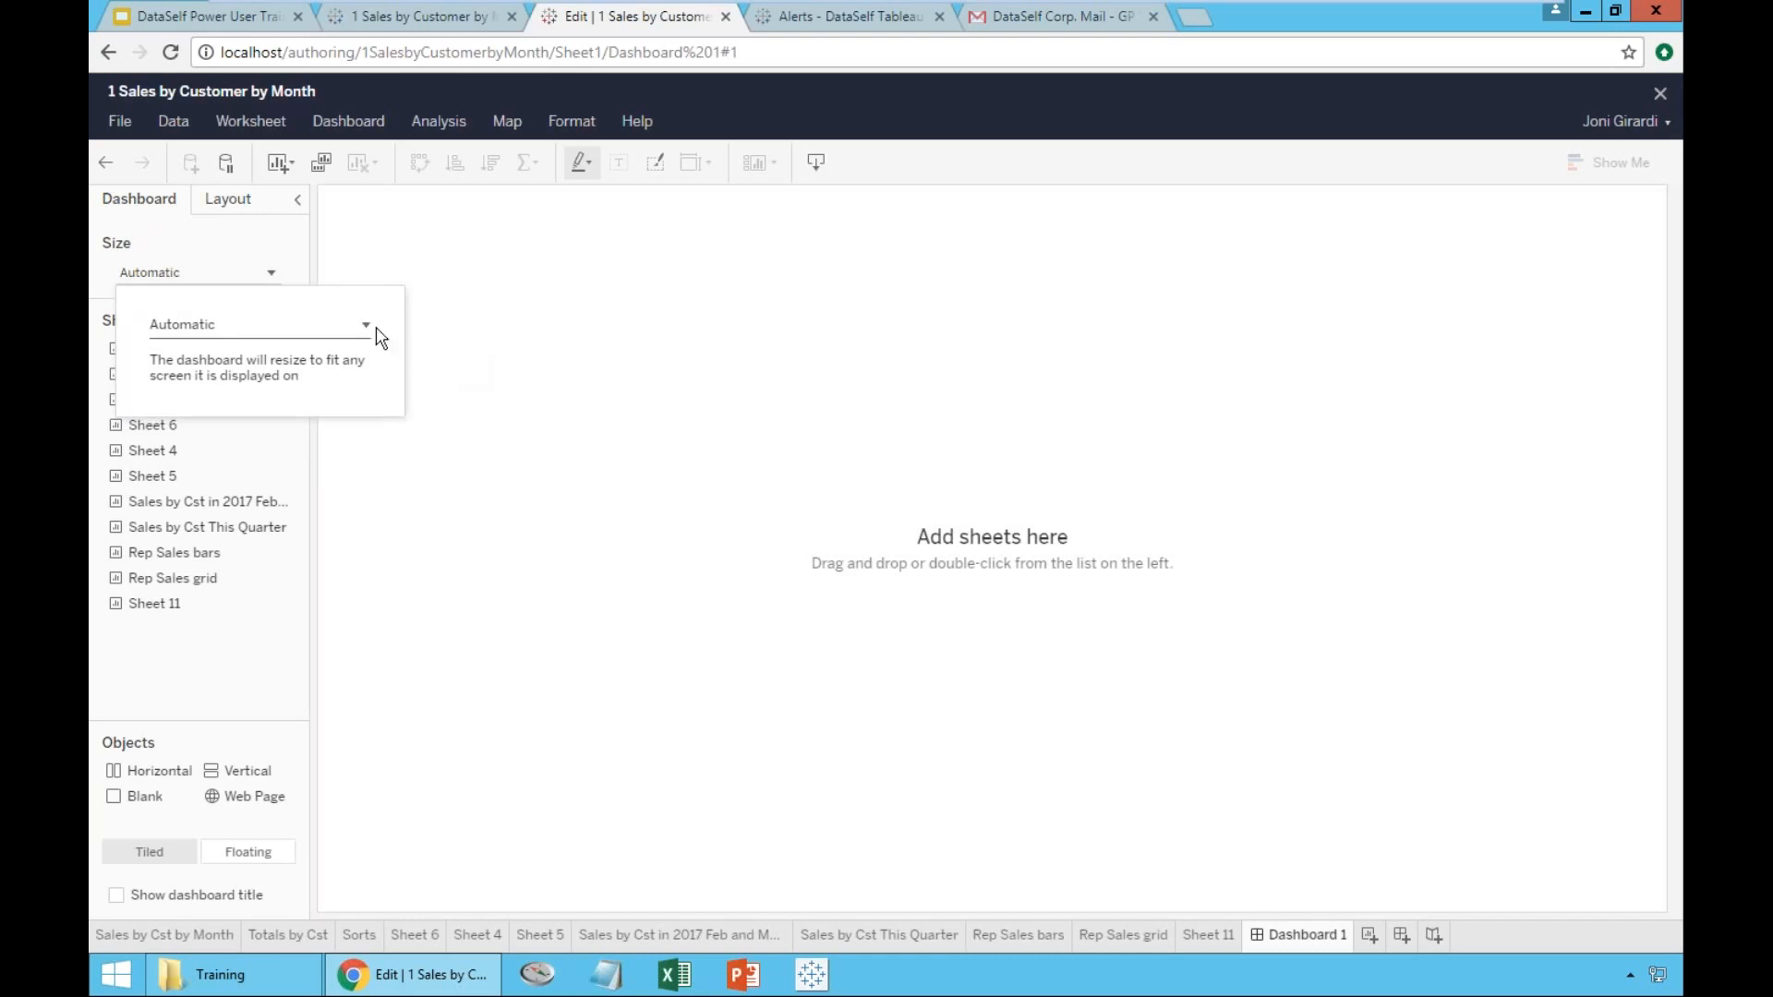
pyautogui.click(437, 340)
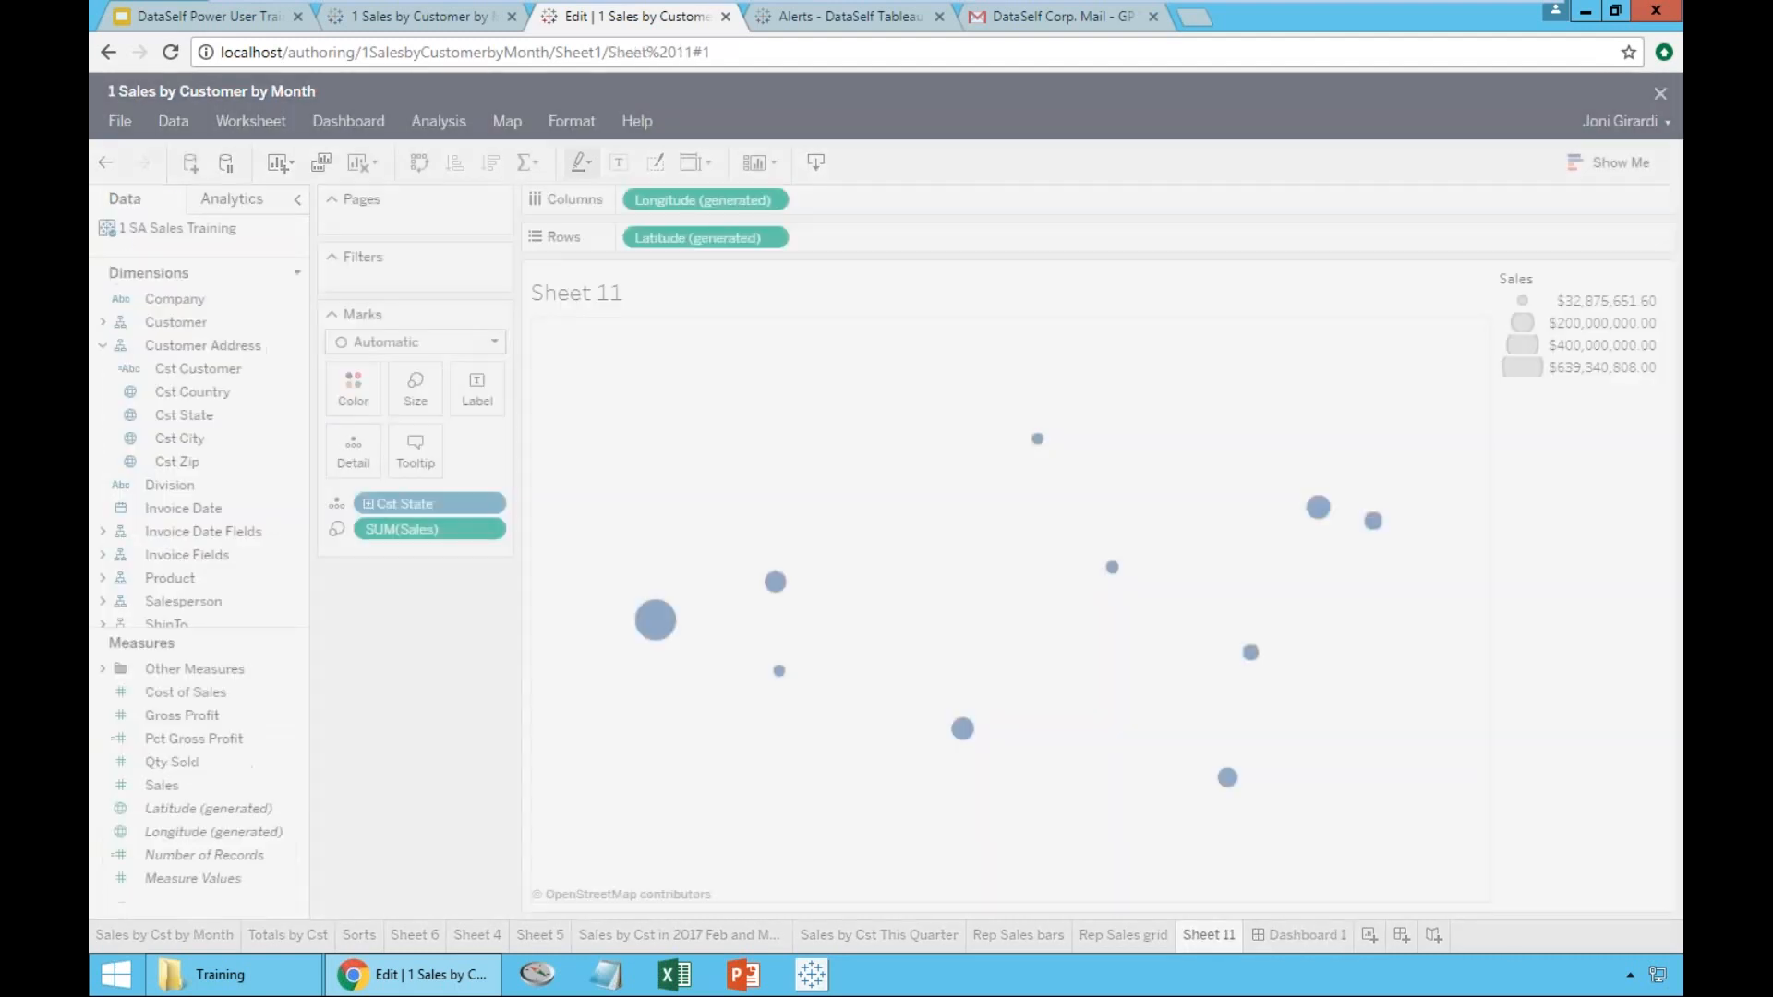
# - Rename Sheet 11 as Map and return to Dashboard 1
pyautogui.write('Map')
pyautogui.press('Return')
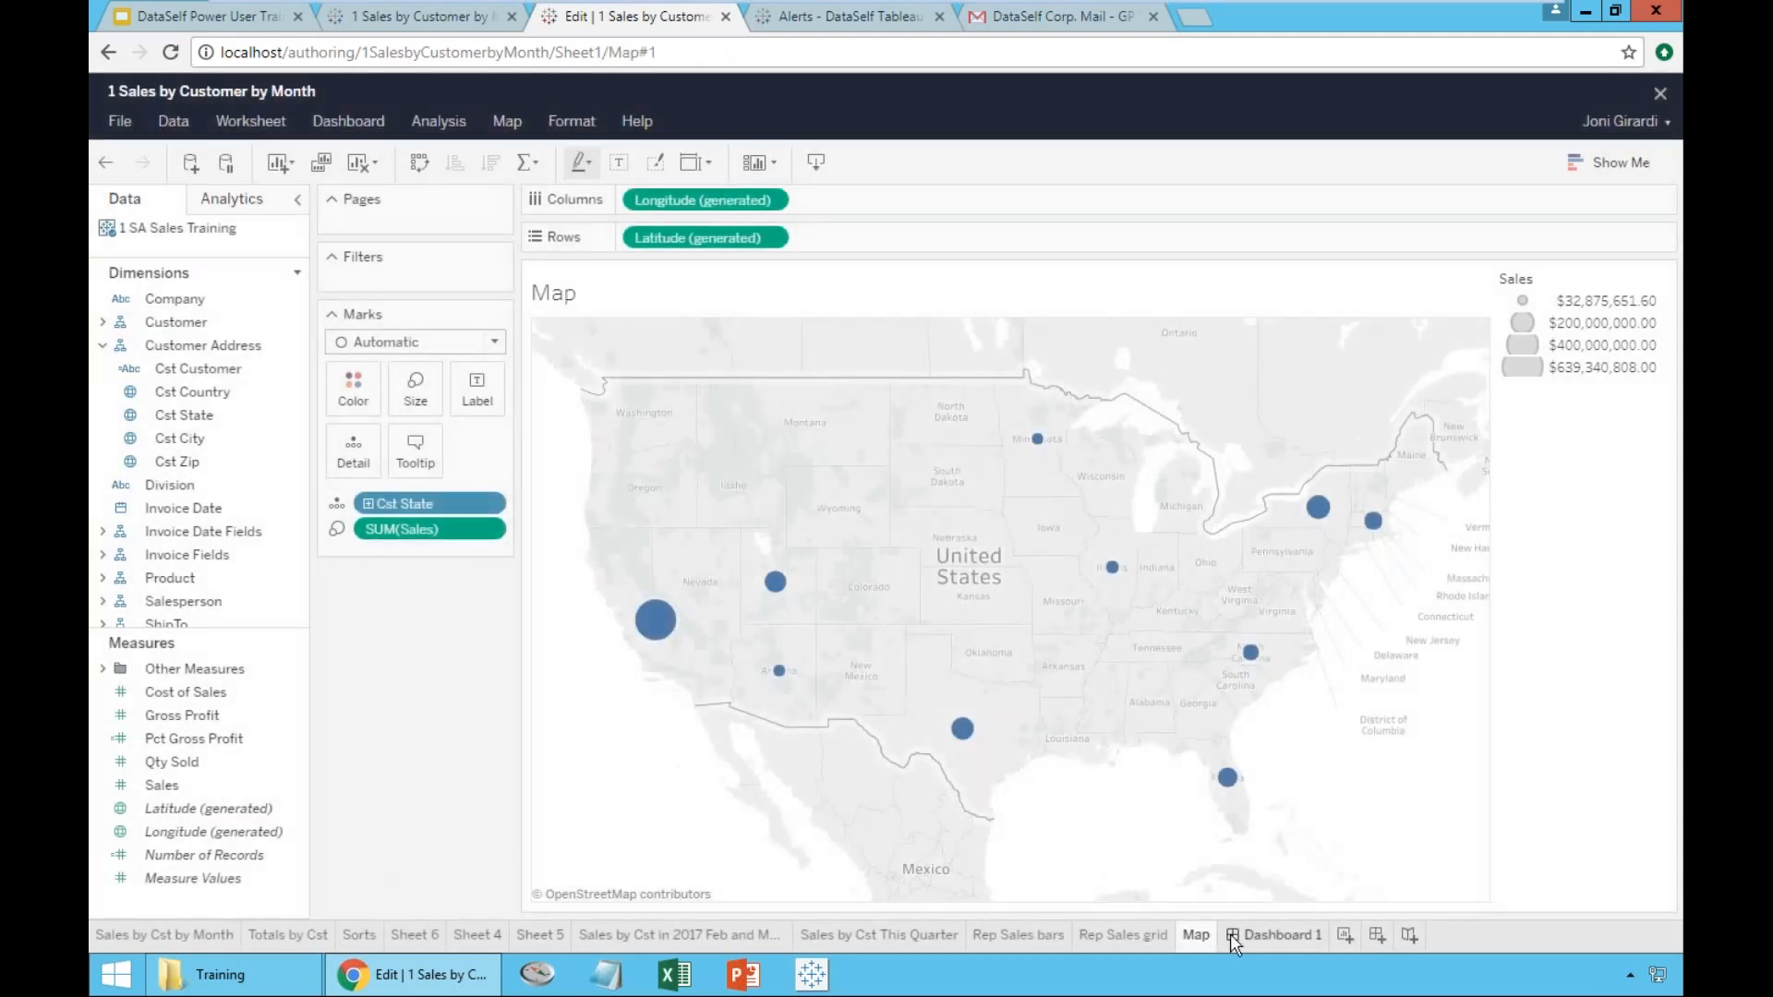
pyautogui.click(1274, 935)
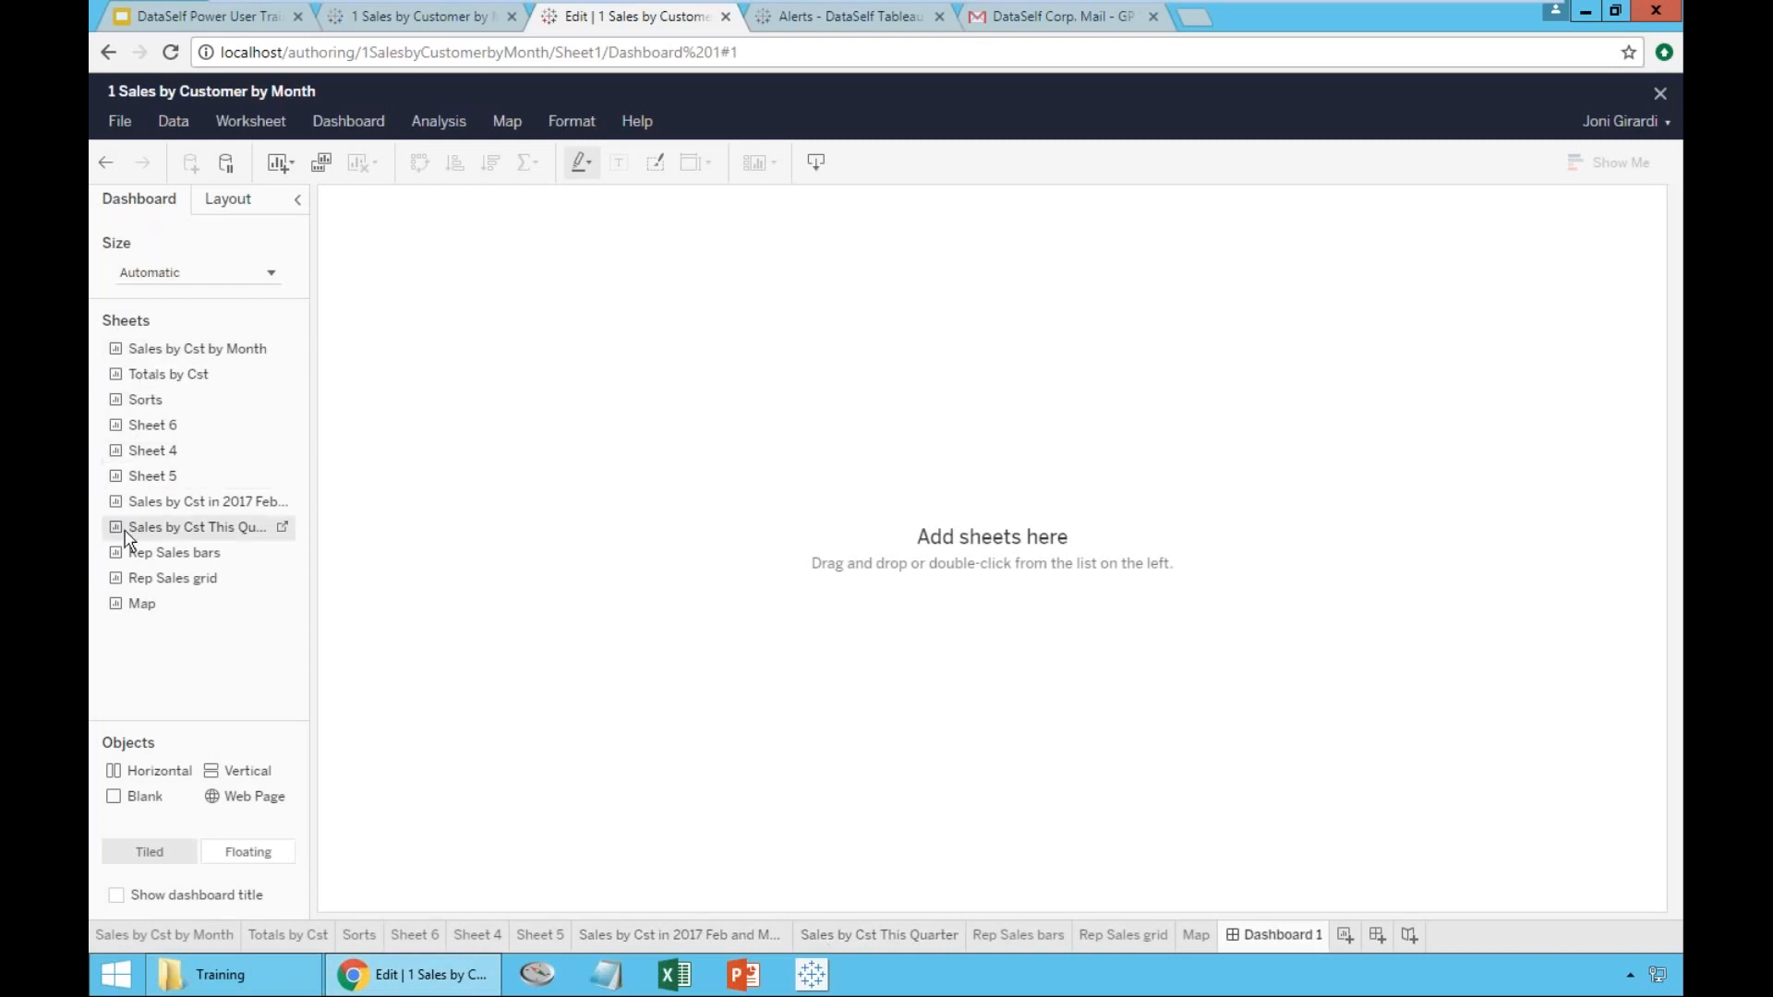
# - Place the Rep Sales bars sheet on the dashboard with the Rep Sales grid sheet below it
pyautogui.moveTo(159, 561); pyautogui.dragTo(796, 473)
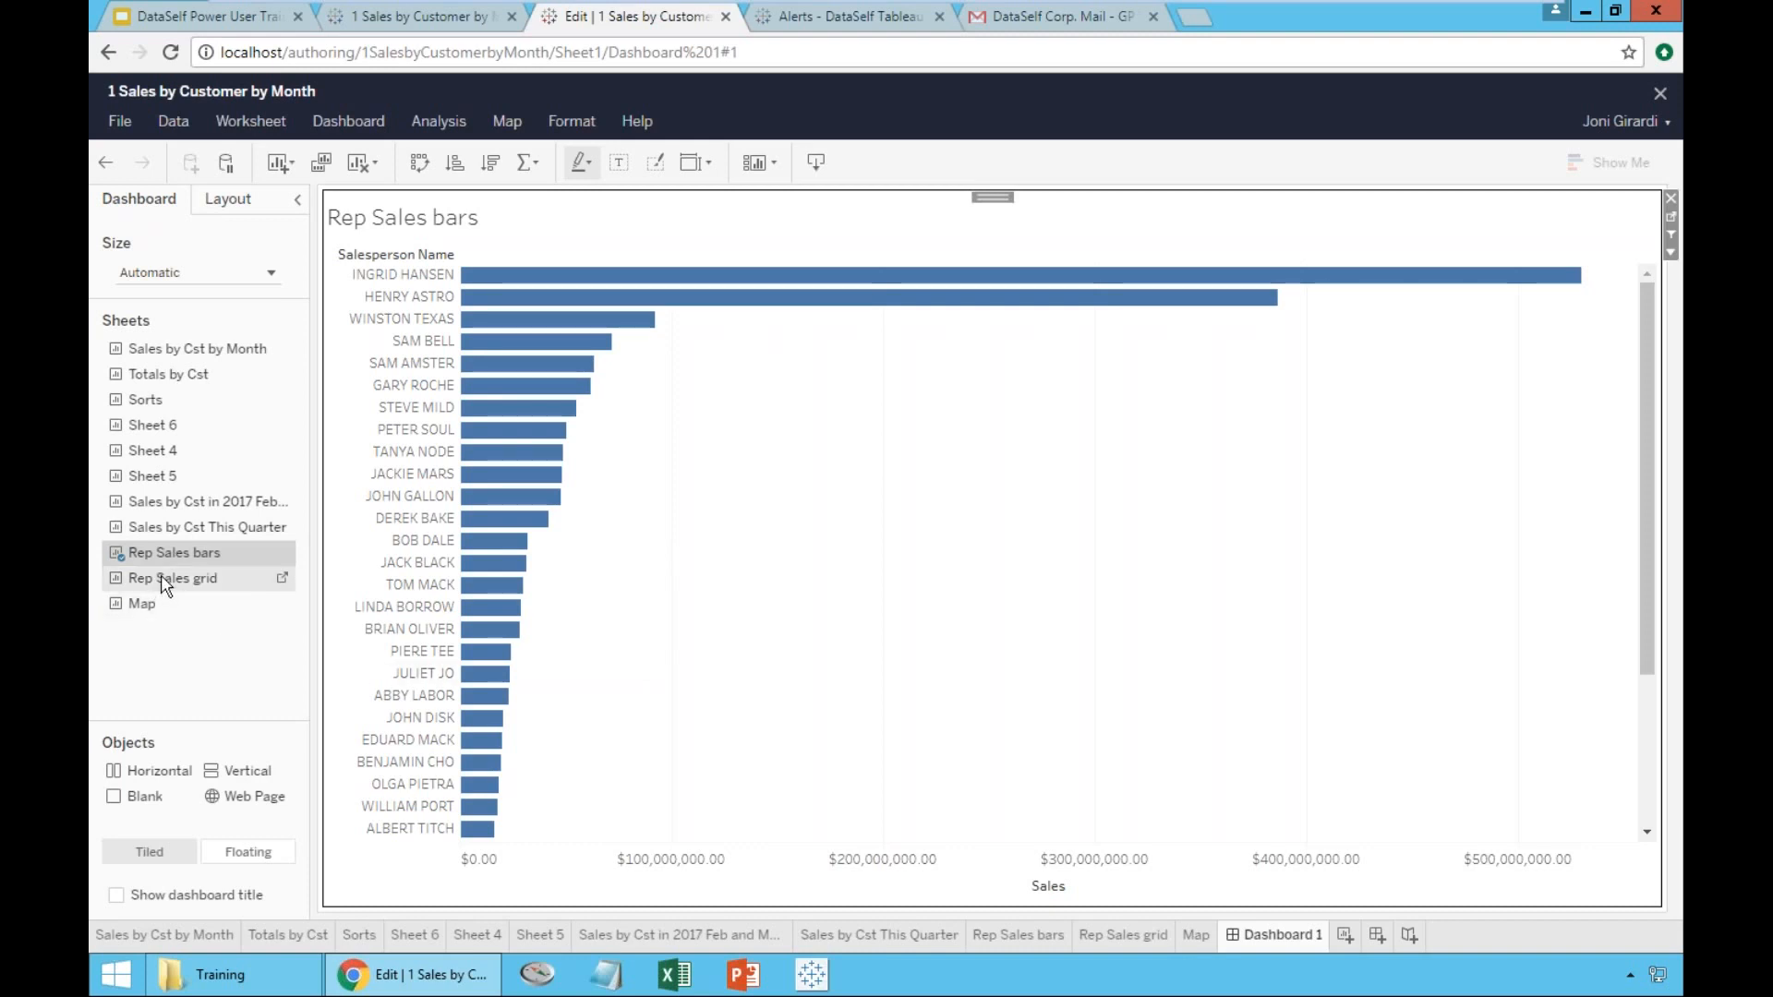
pyautogui.moveTo(165, 584)
pyautogui.mouseDown()
pyautogui.moveTo(431, 640)
pyautogui.moveTo(730, 328)
pyautogui.moveTo(914, 333)
pyautogui.moveTo(1377, 518)
pyautogui.moveTo(1258, 661)
pyautogui.moveTo(952, 762)
pyautogui.mouseUp()
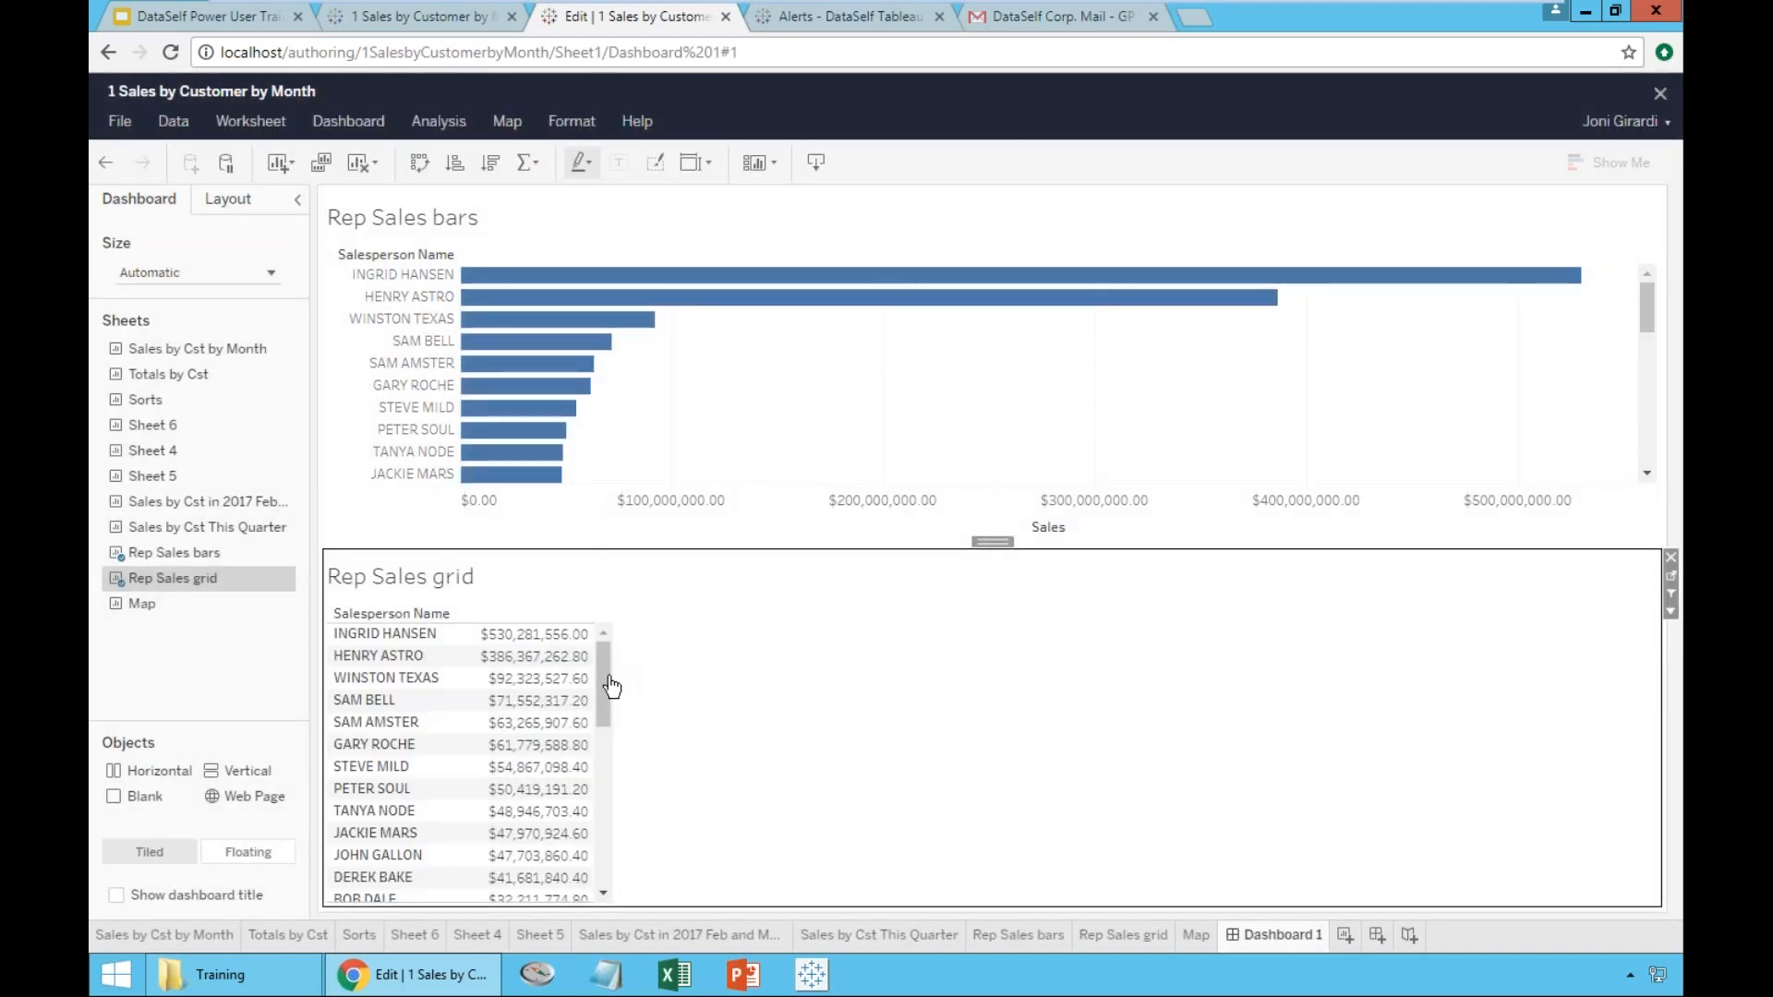
pyautogui.moveTo(605, 707); pyautogui.dragTo(622, 641)
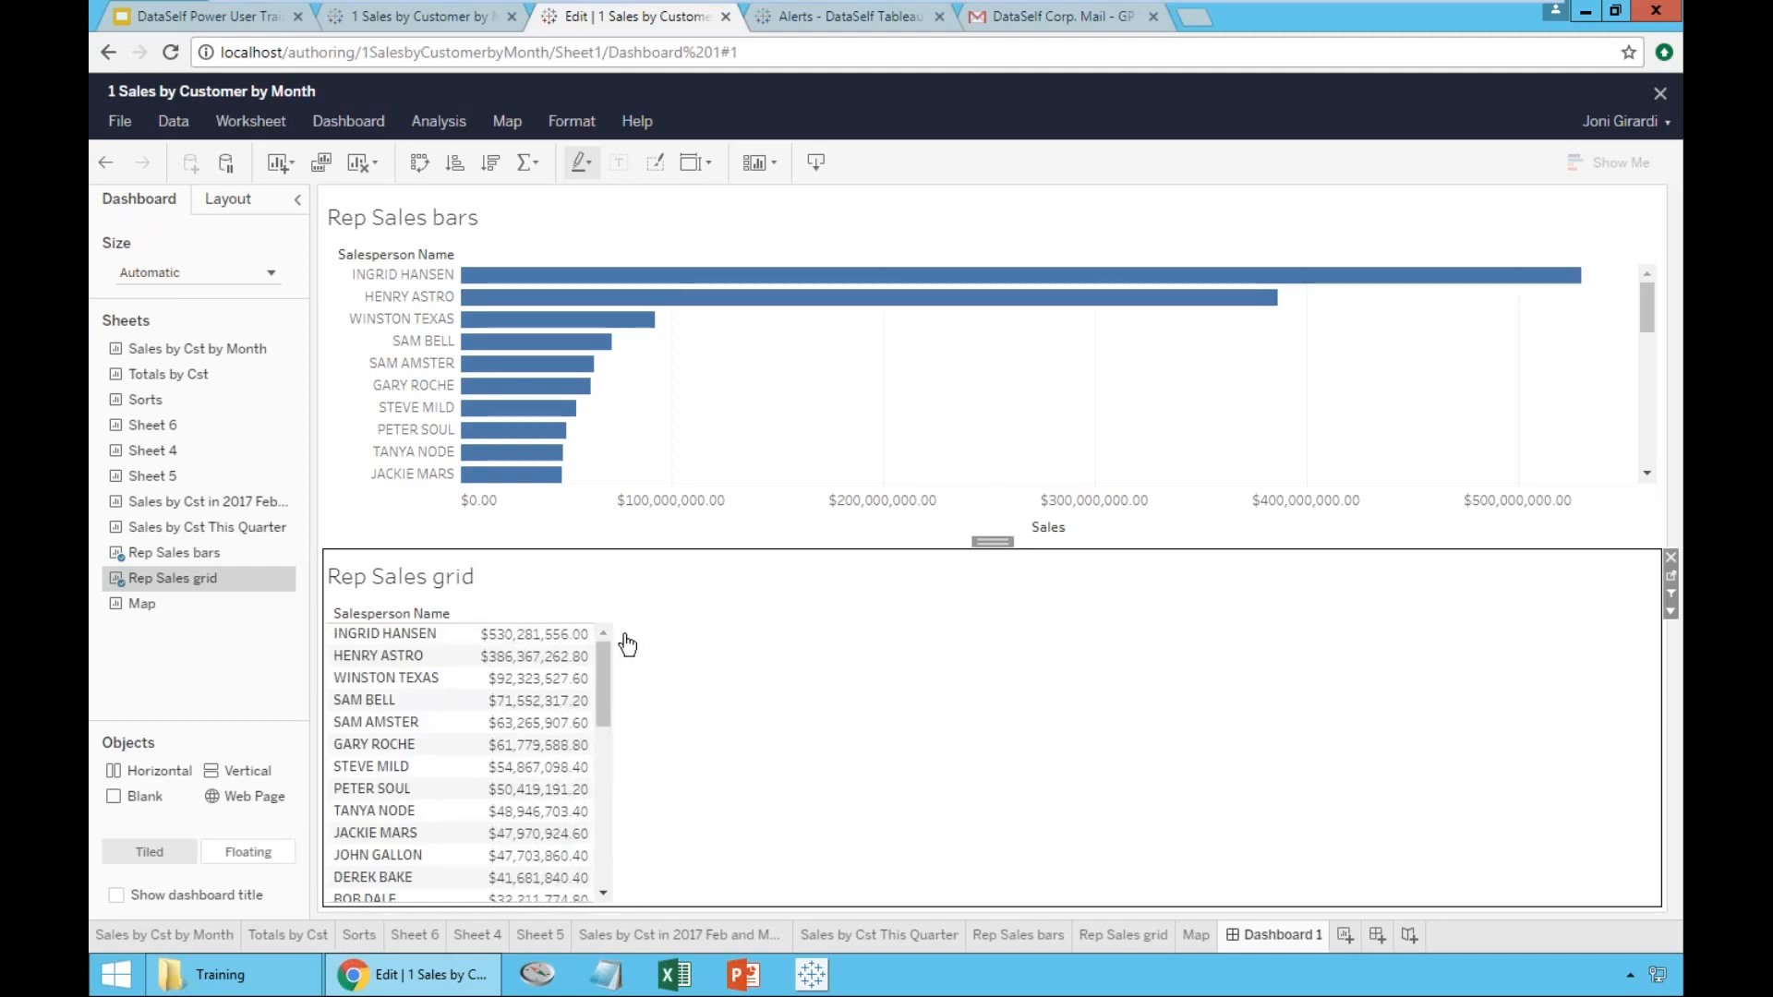
# - Add the Map sheet to the dashboard beside the Rep Sales grid, on its right
pyautogui.click(143, 611)
pyautogui.moveTo(142, 611); pyautogui.dragTo(1285, 694)
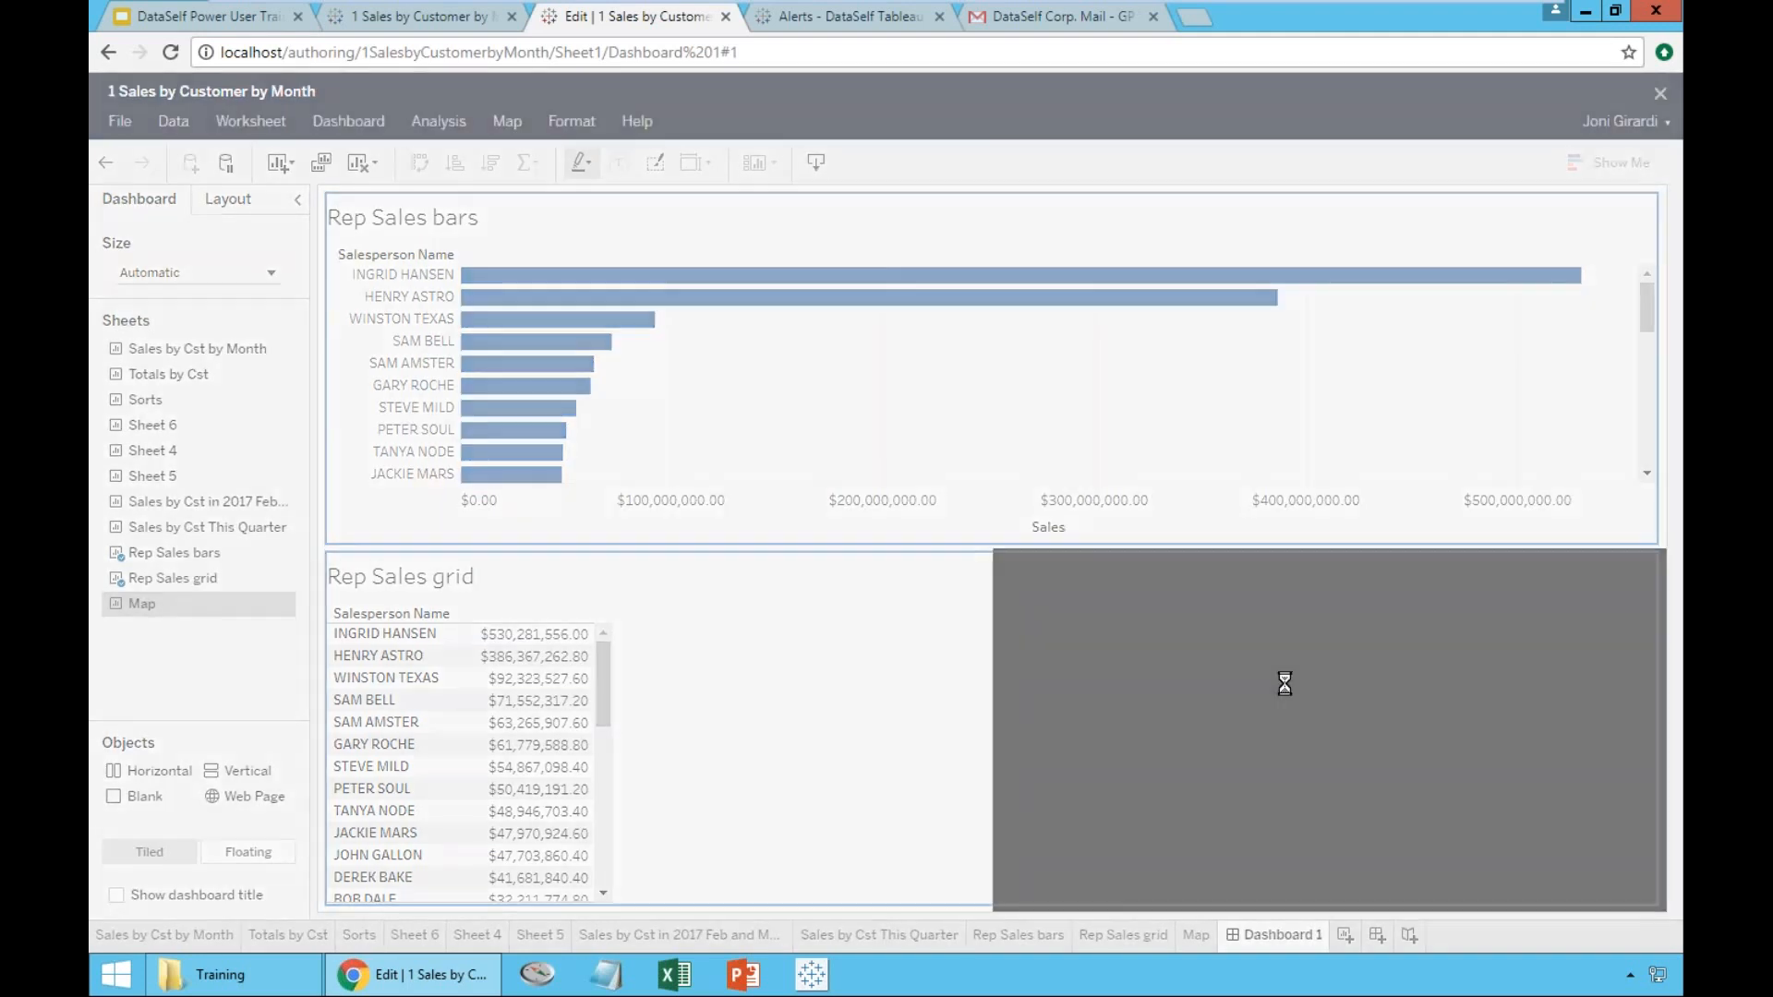
pyautogui.moveTo(1292, 704)
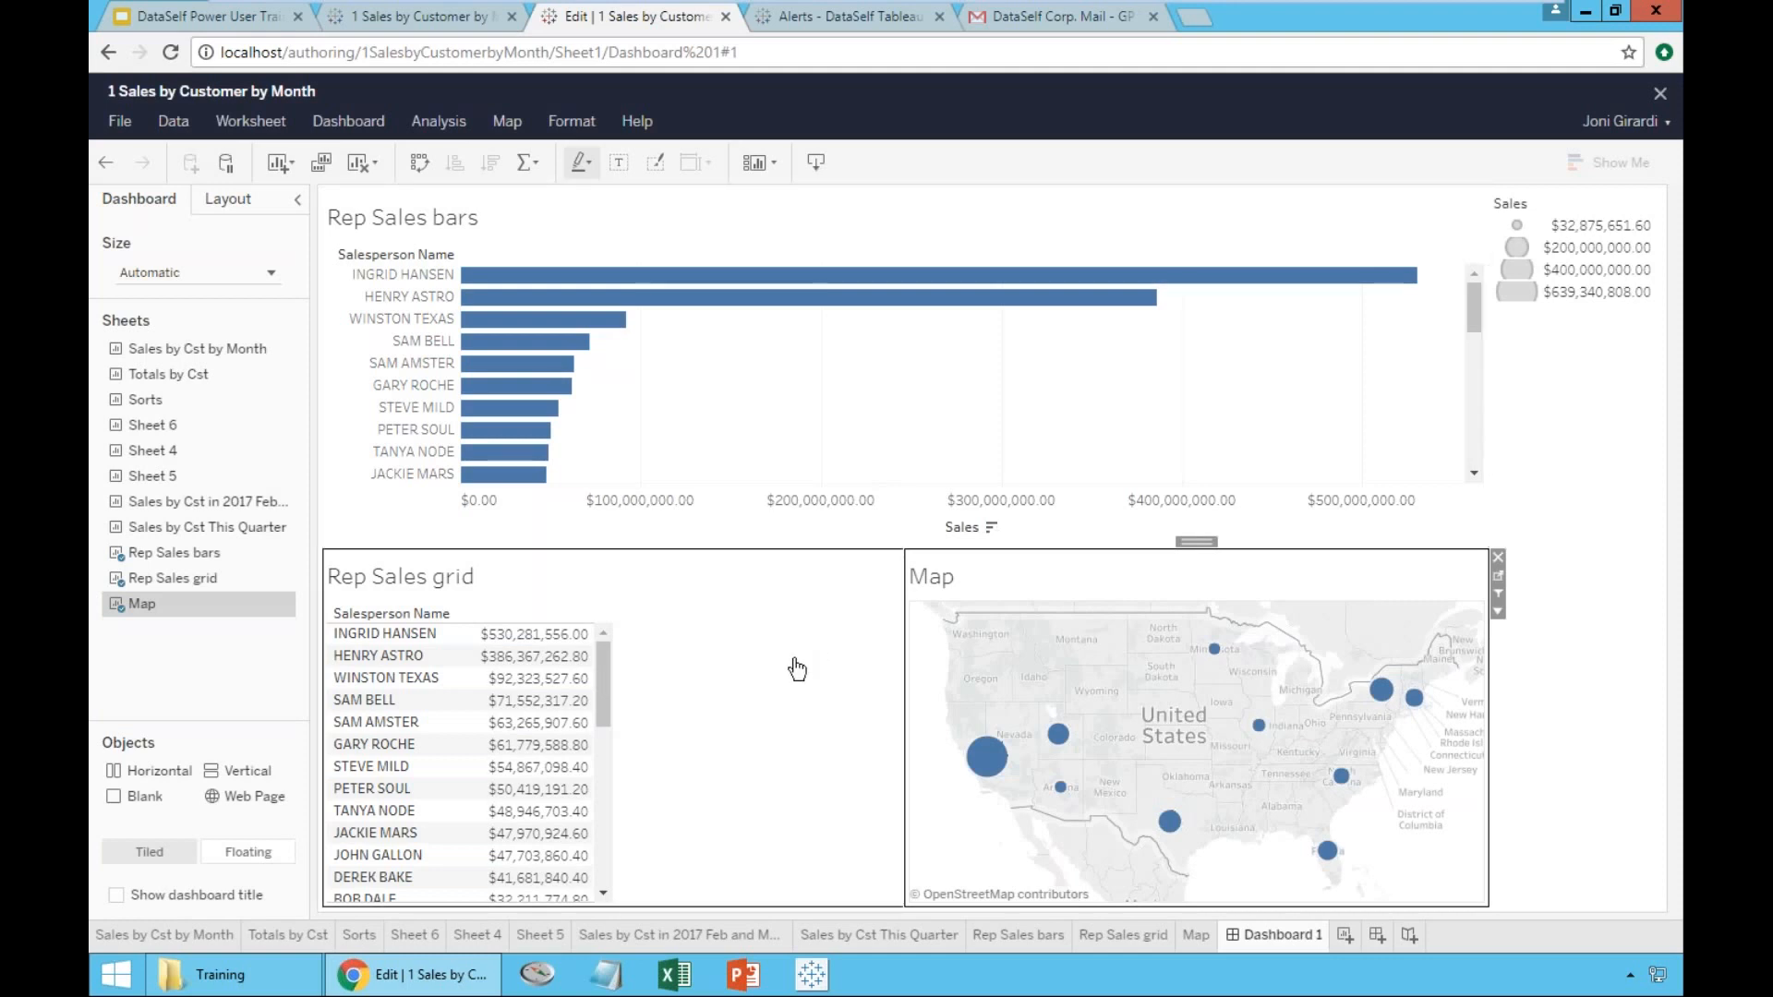
# - Rename the dashboard as 1st Dashboard
pyautogui.doubleClick(1263, 936)
pyautogui.write('1')
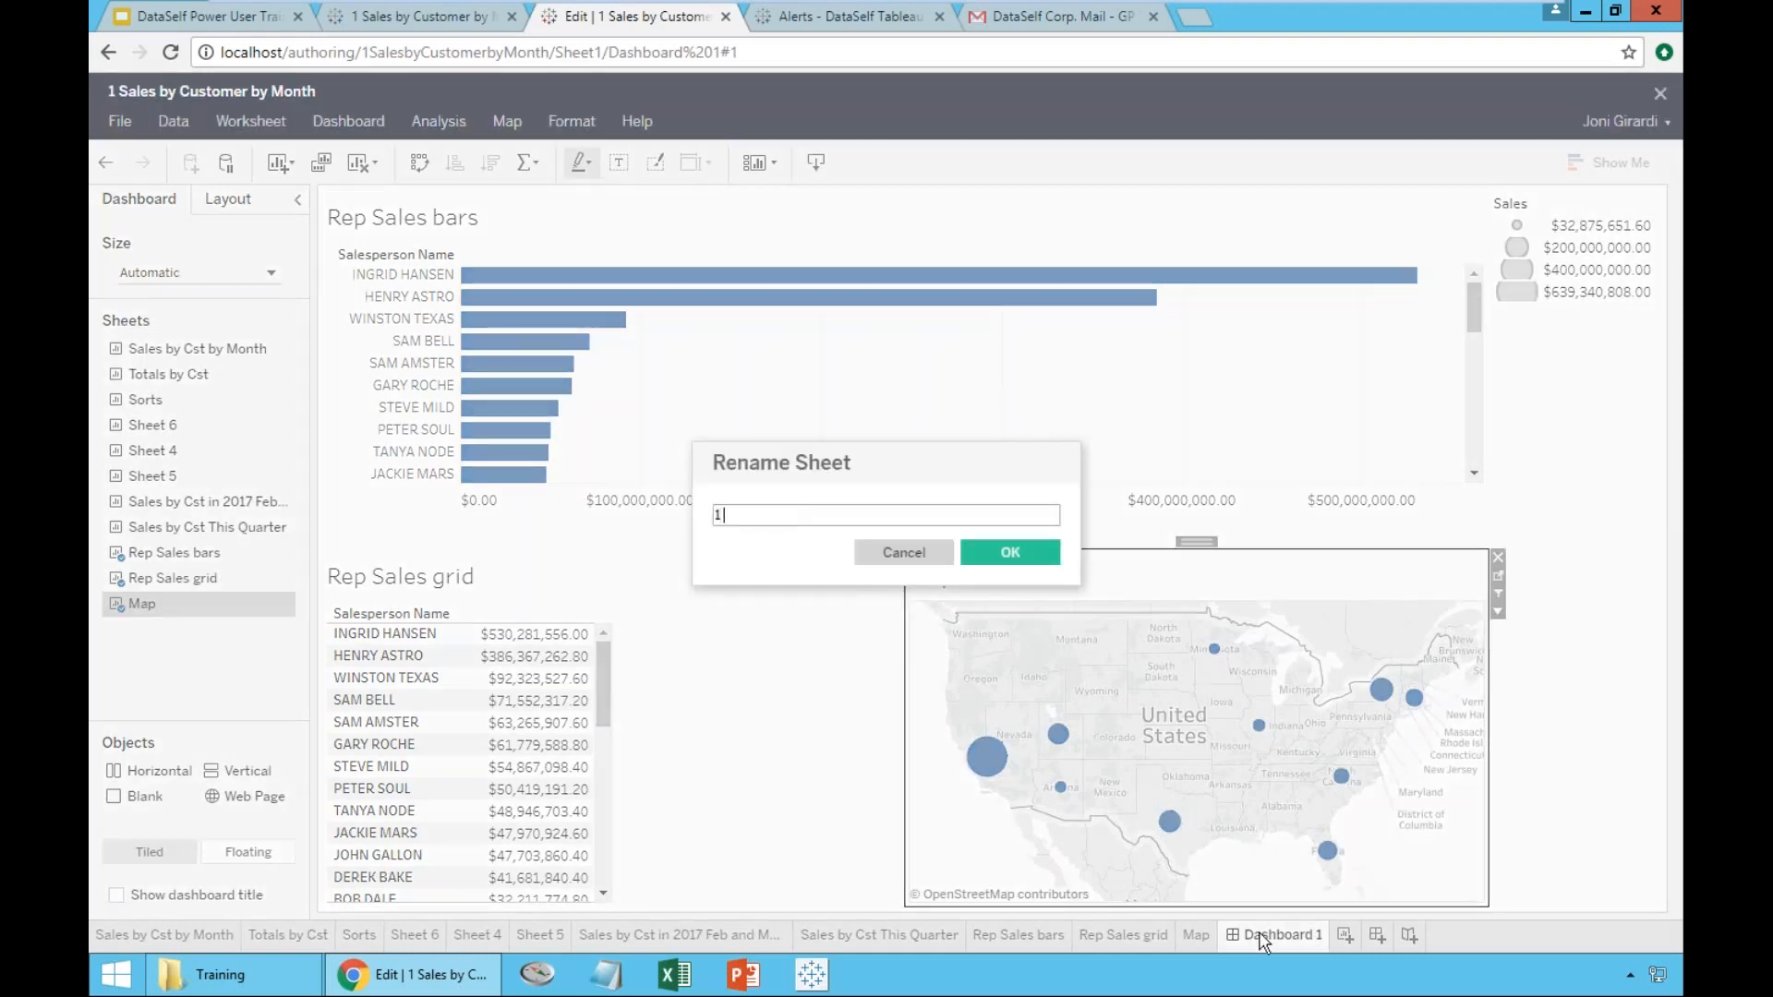
pyautogui.press('BackSpace')
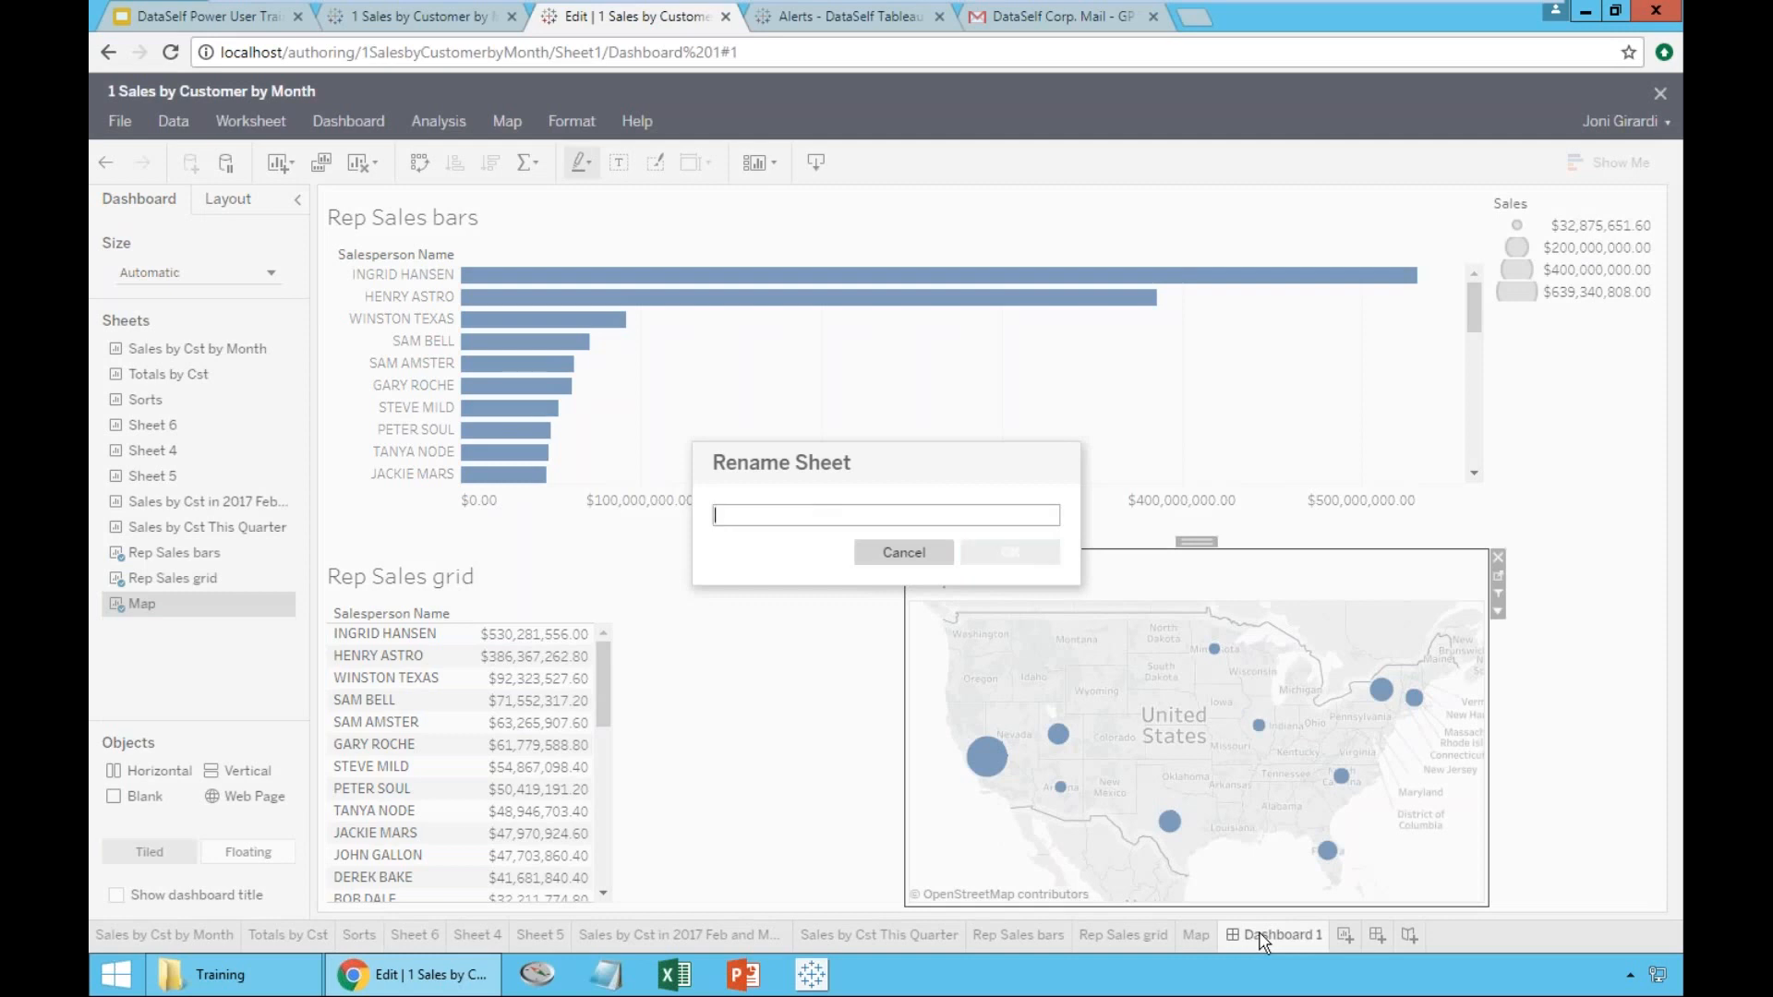
pyautogui.write('1st Dashboad')
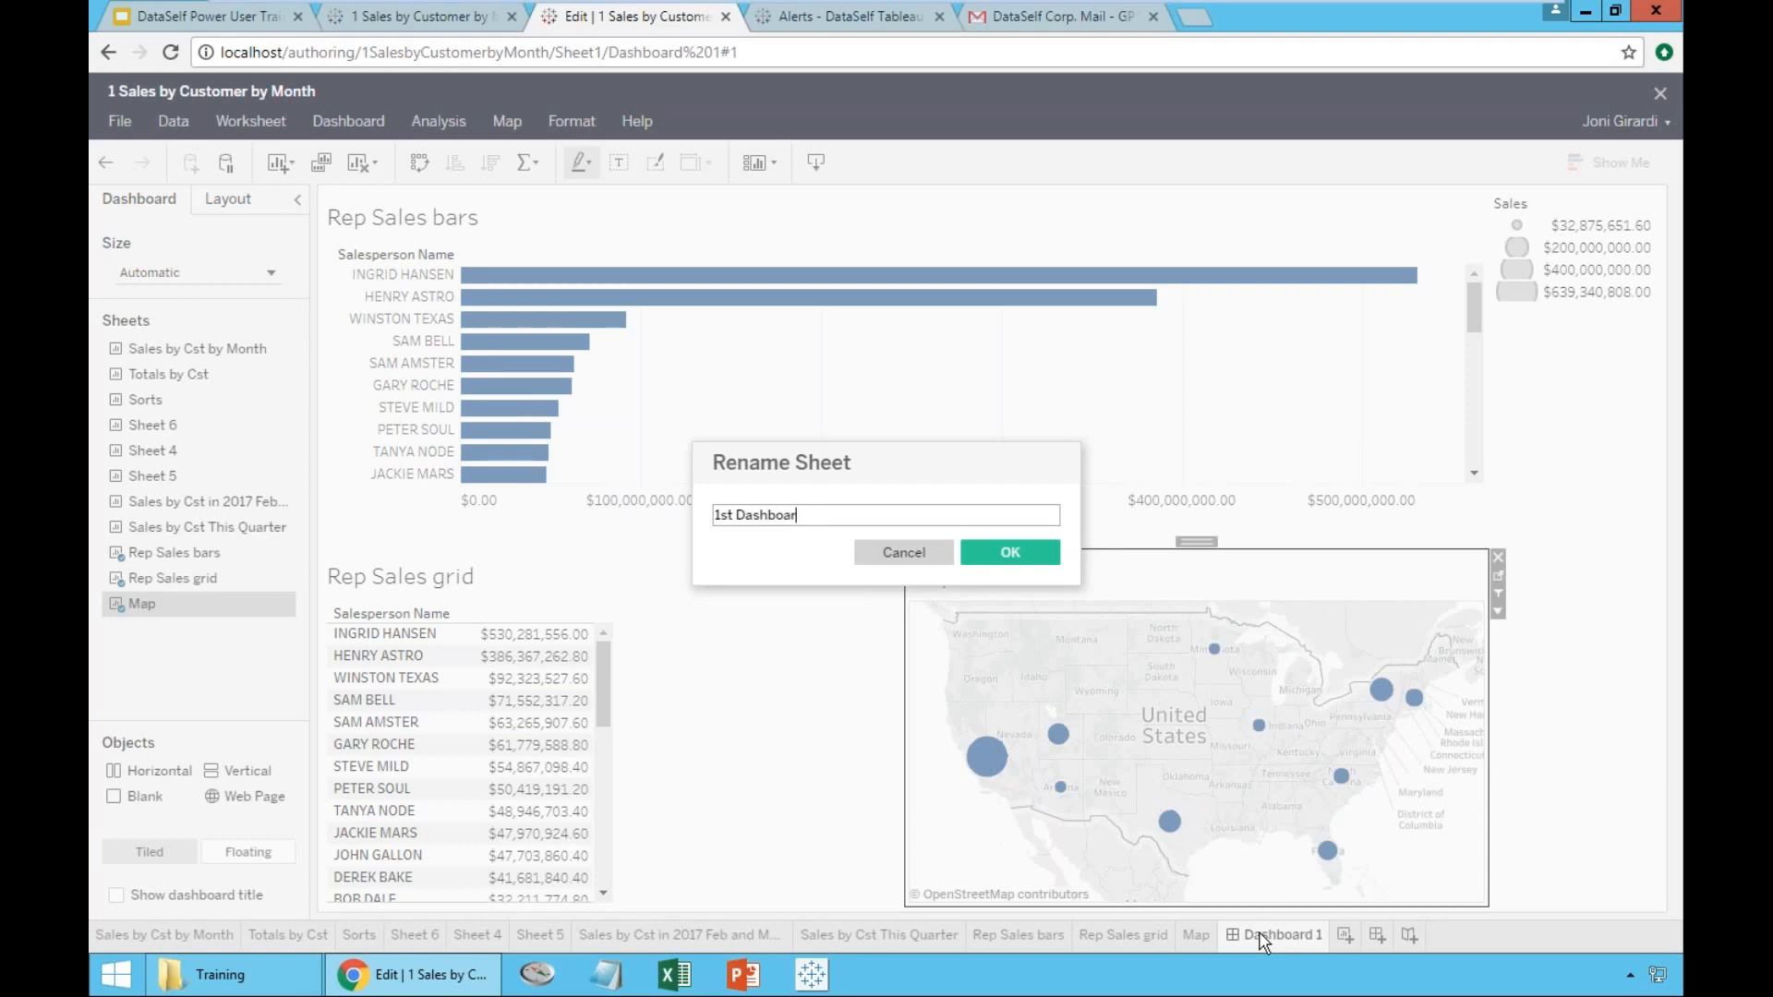
pyautogui.write('d')
pyautogui.press('Return')
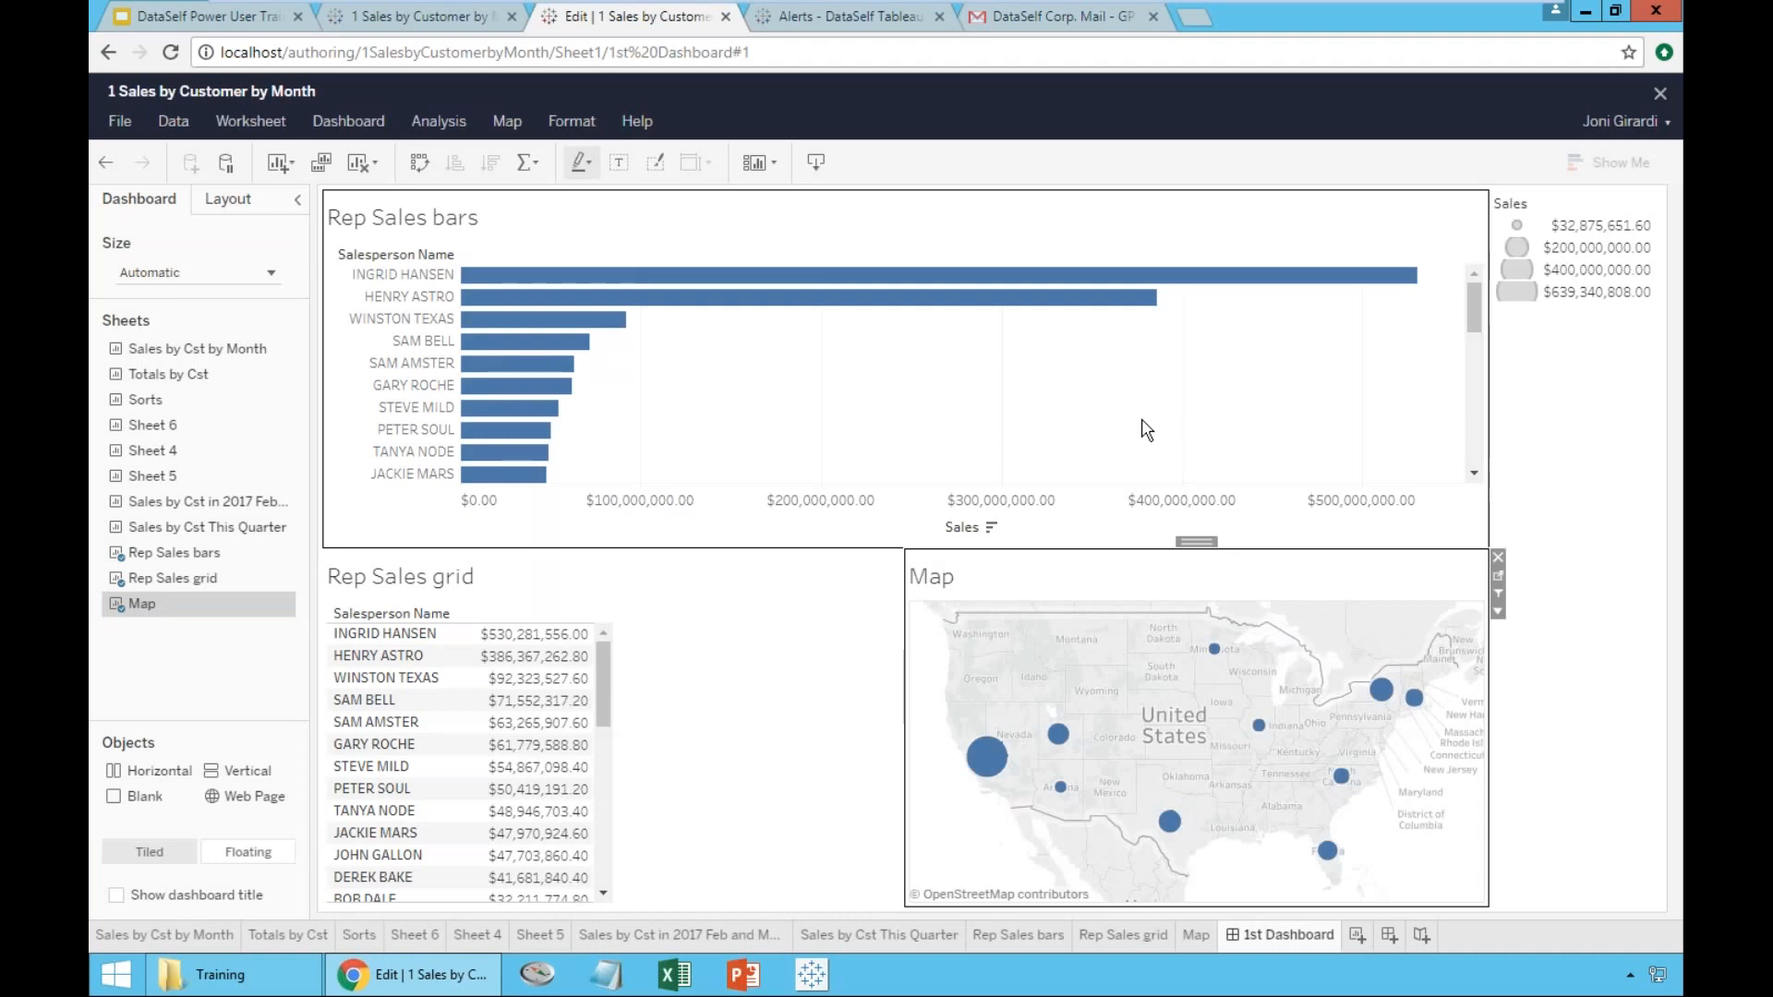
# - Select the western state circles on the dashboard map to check the other sheets' response, and clear the selection
pyautogui.click(397, 743)
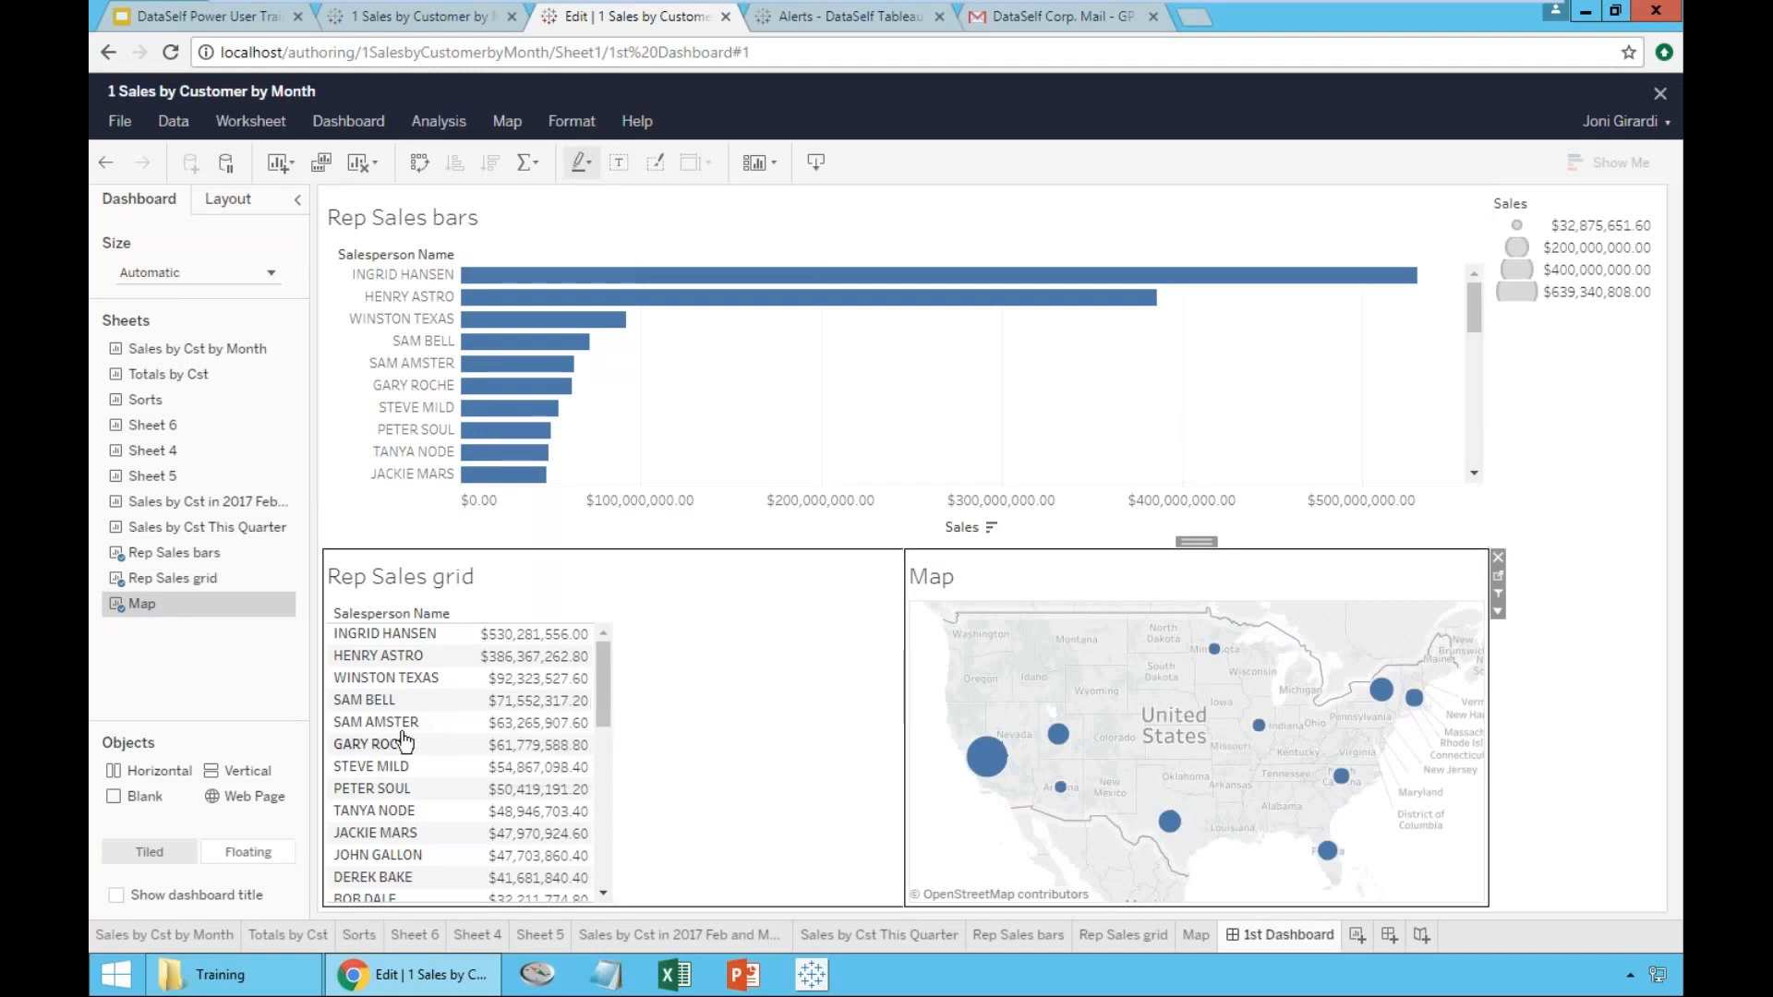
pyautogui.click(379, 744)
pyautogui.click(406, 385)
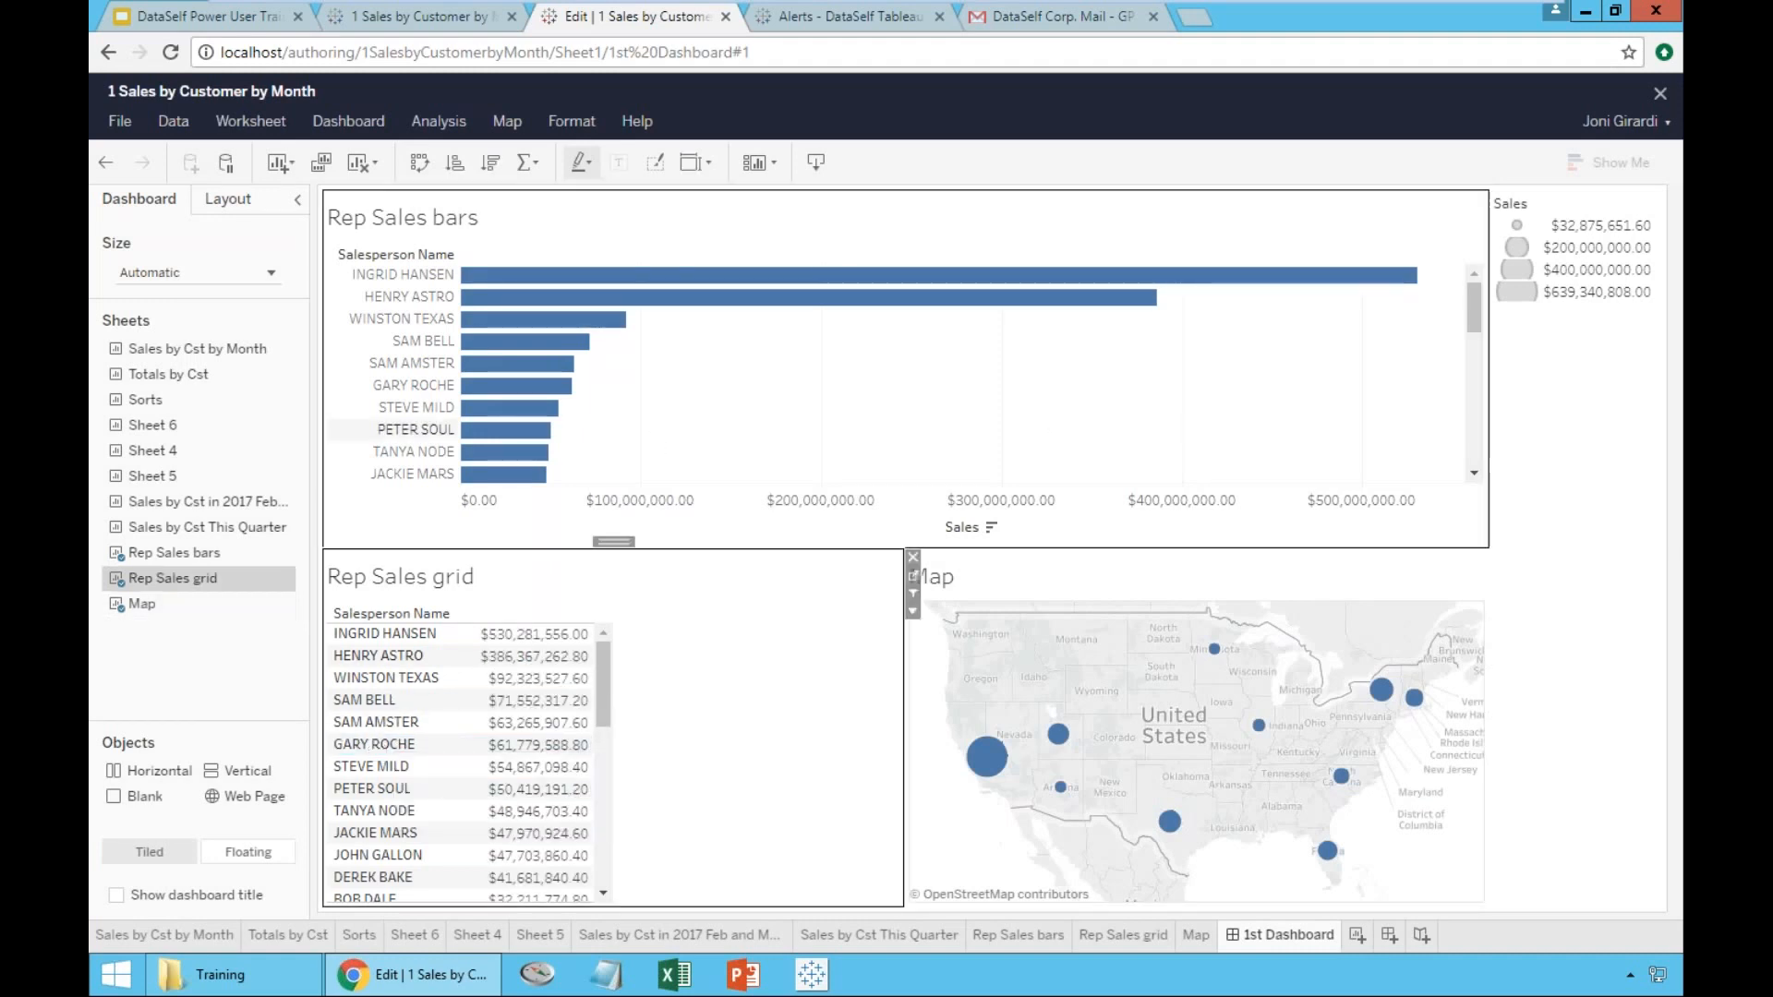
pyautogui.click(406, 392)
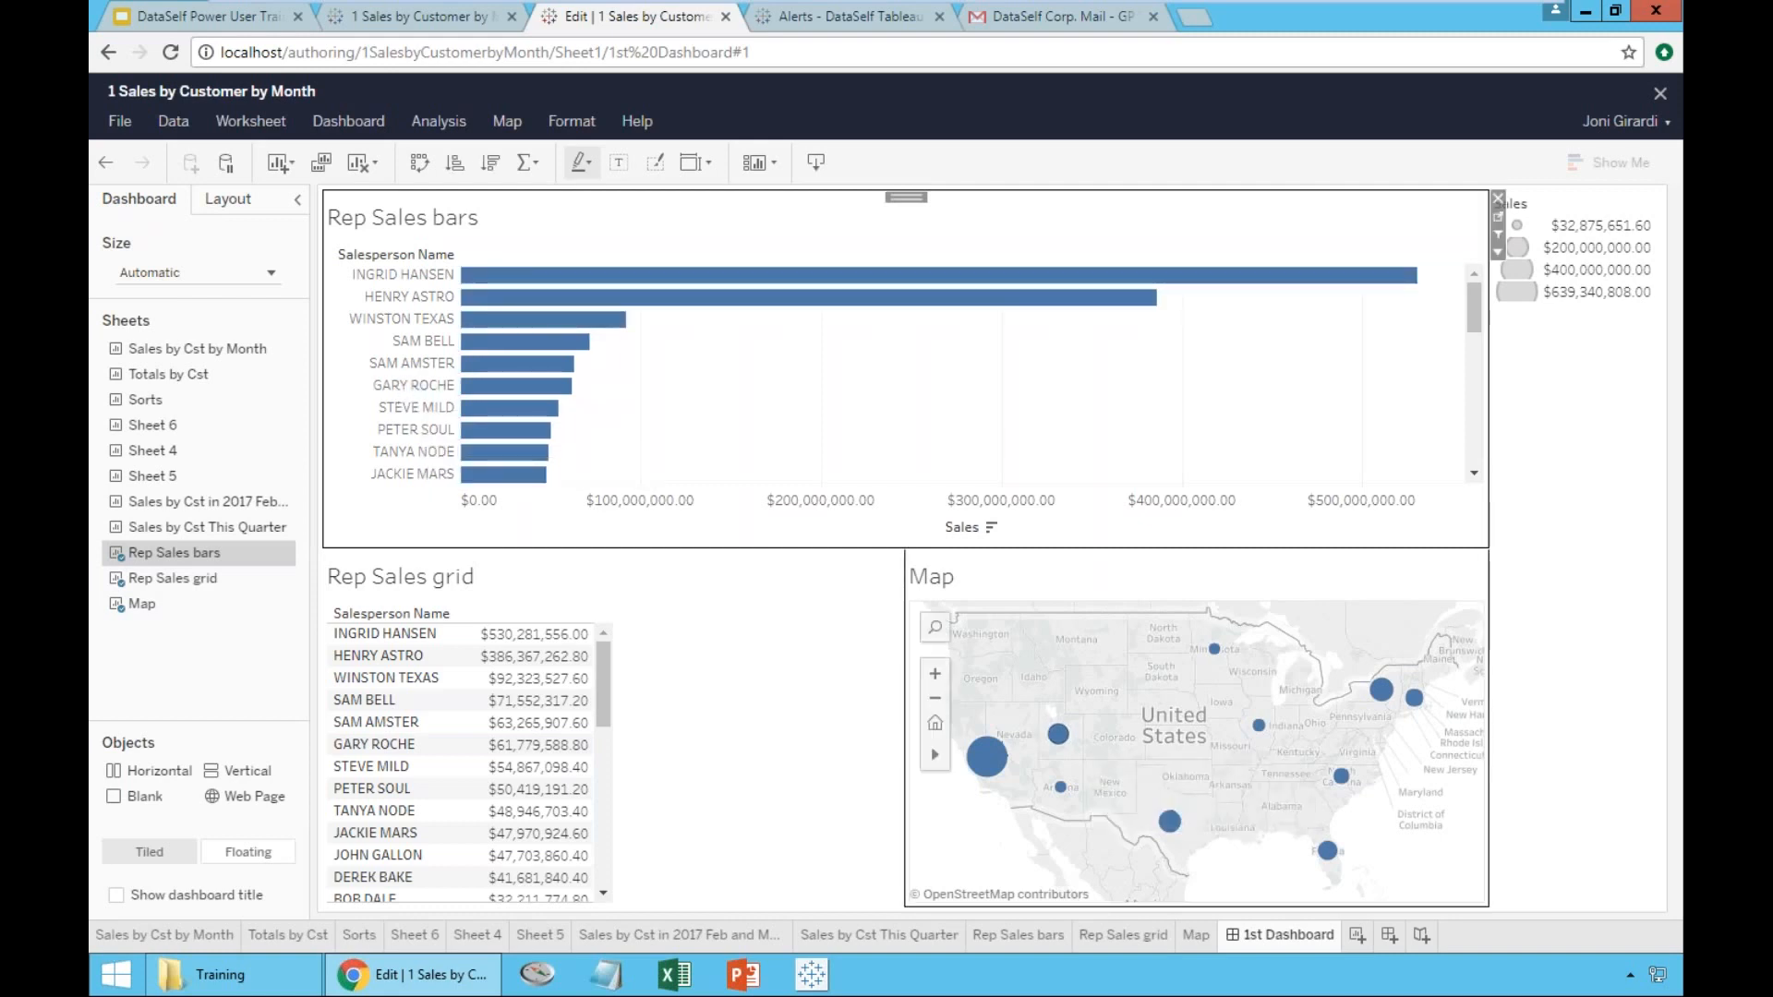
pyautogui.moveTo(944, 770)
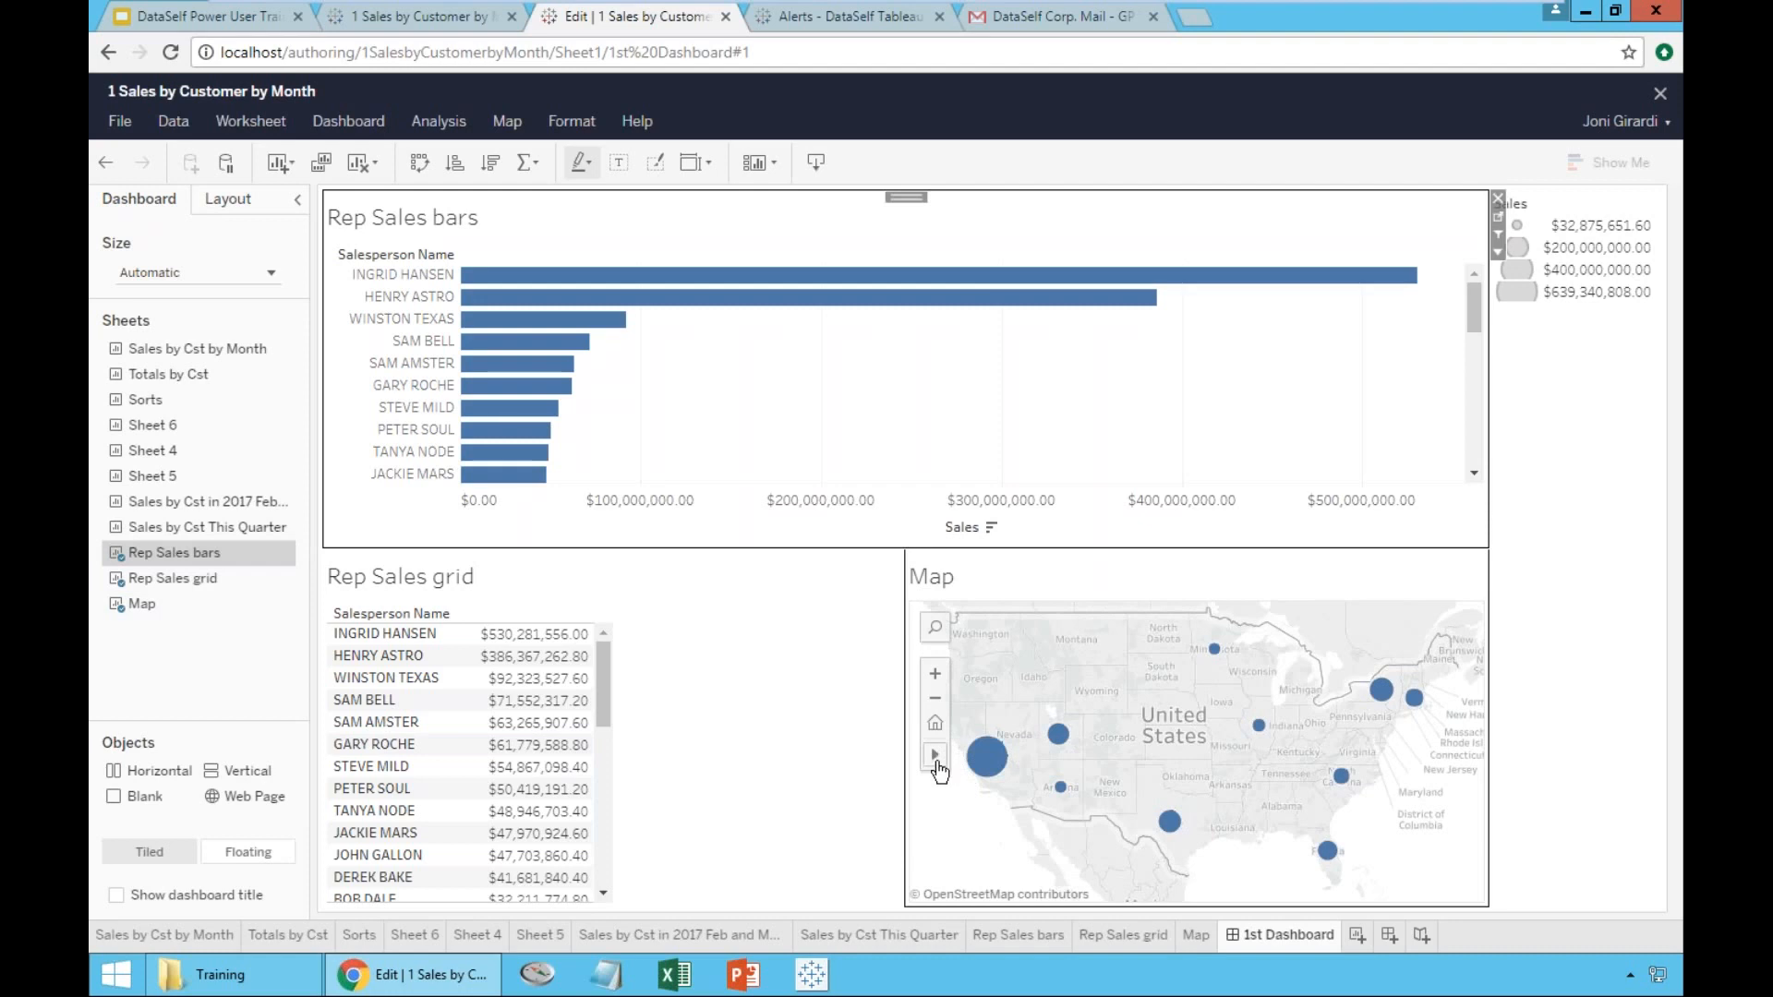
pyautogui.click(936, 762)
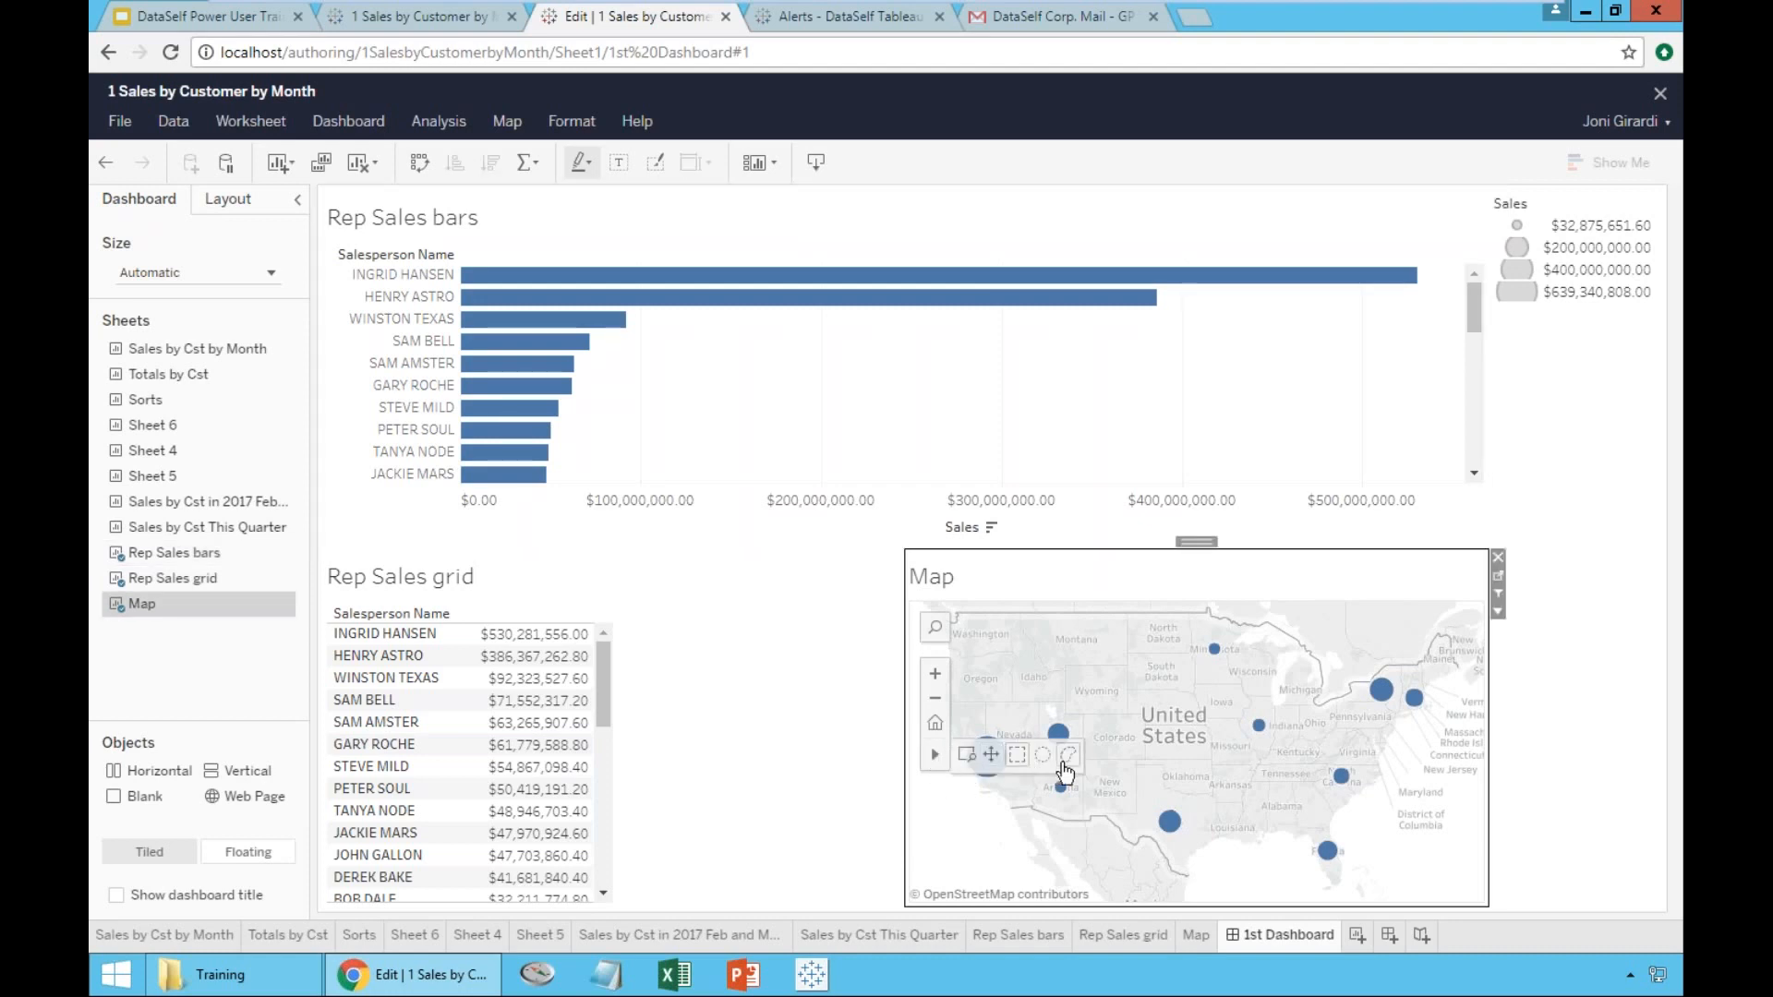
pyautogui.moveTo(1096, 834)
pyautogui.mouseDown()
pyautogui.moveTo(960, 794)
pyautogui.moveTo(1062, 716)
pyautogui.moveTo(1143, 768)
pyautogui.mouseUp()
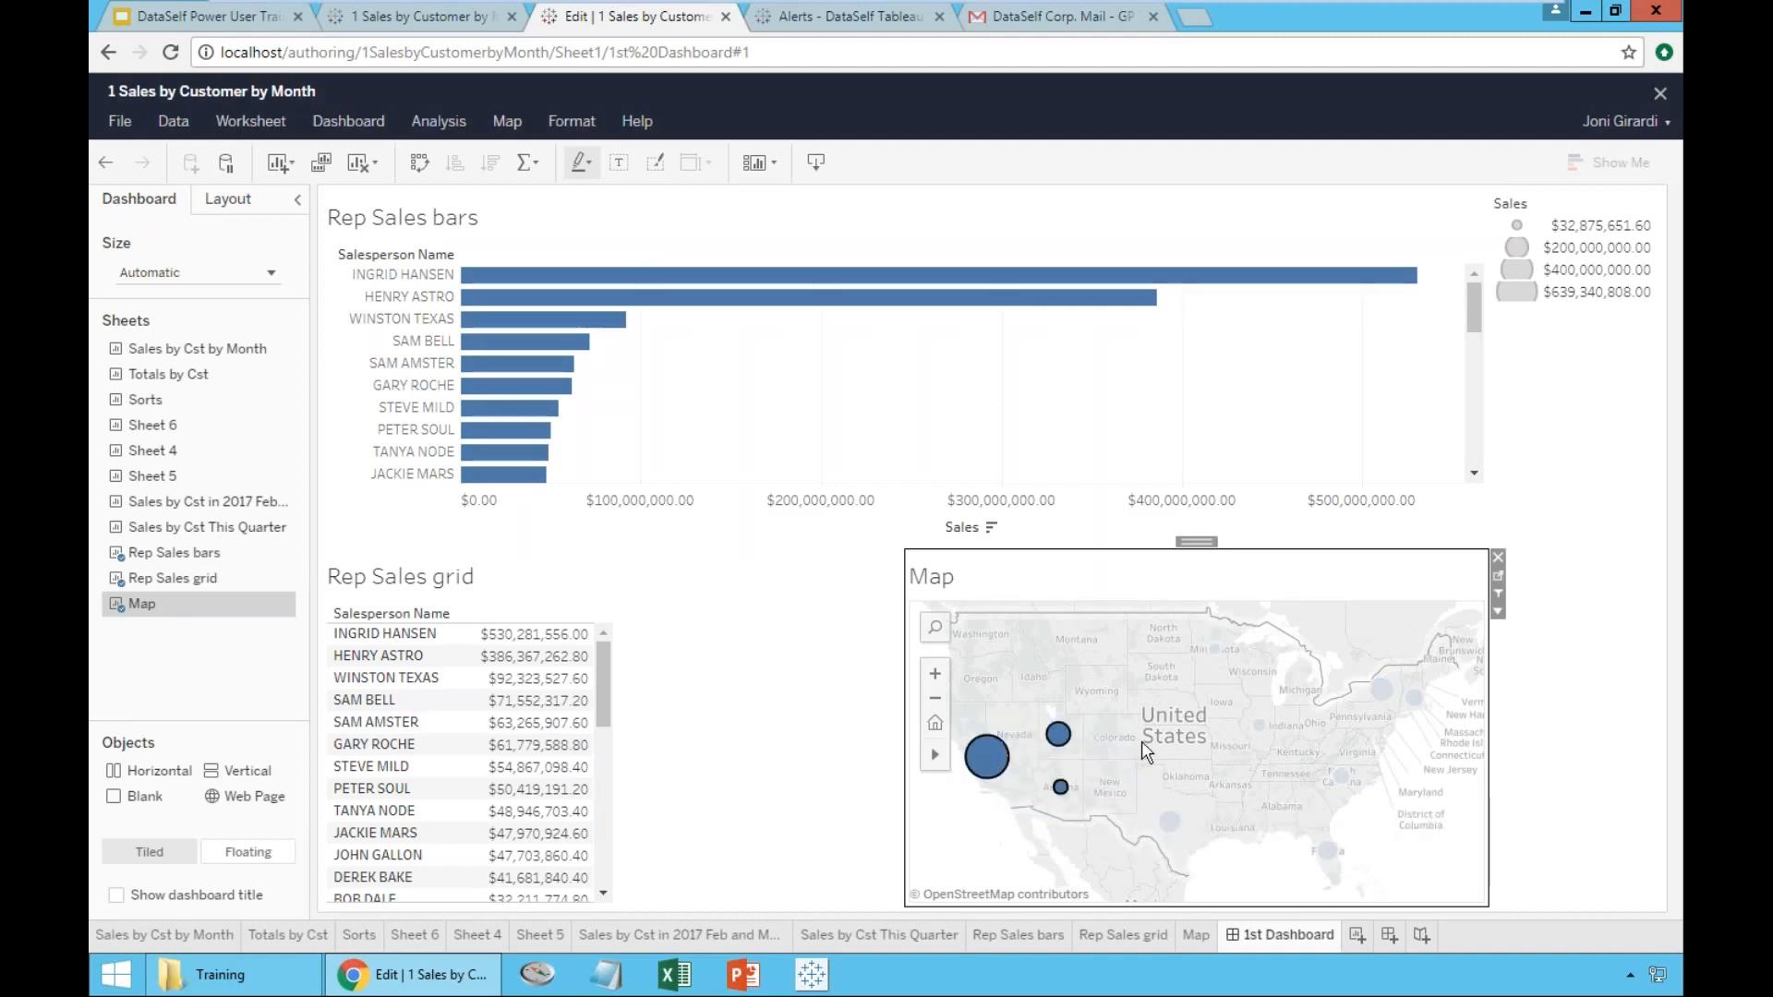
pyautogui.click(1145, 750)
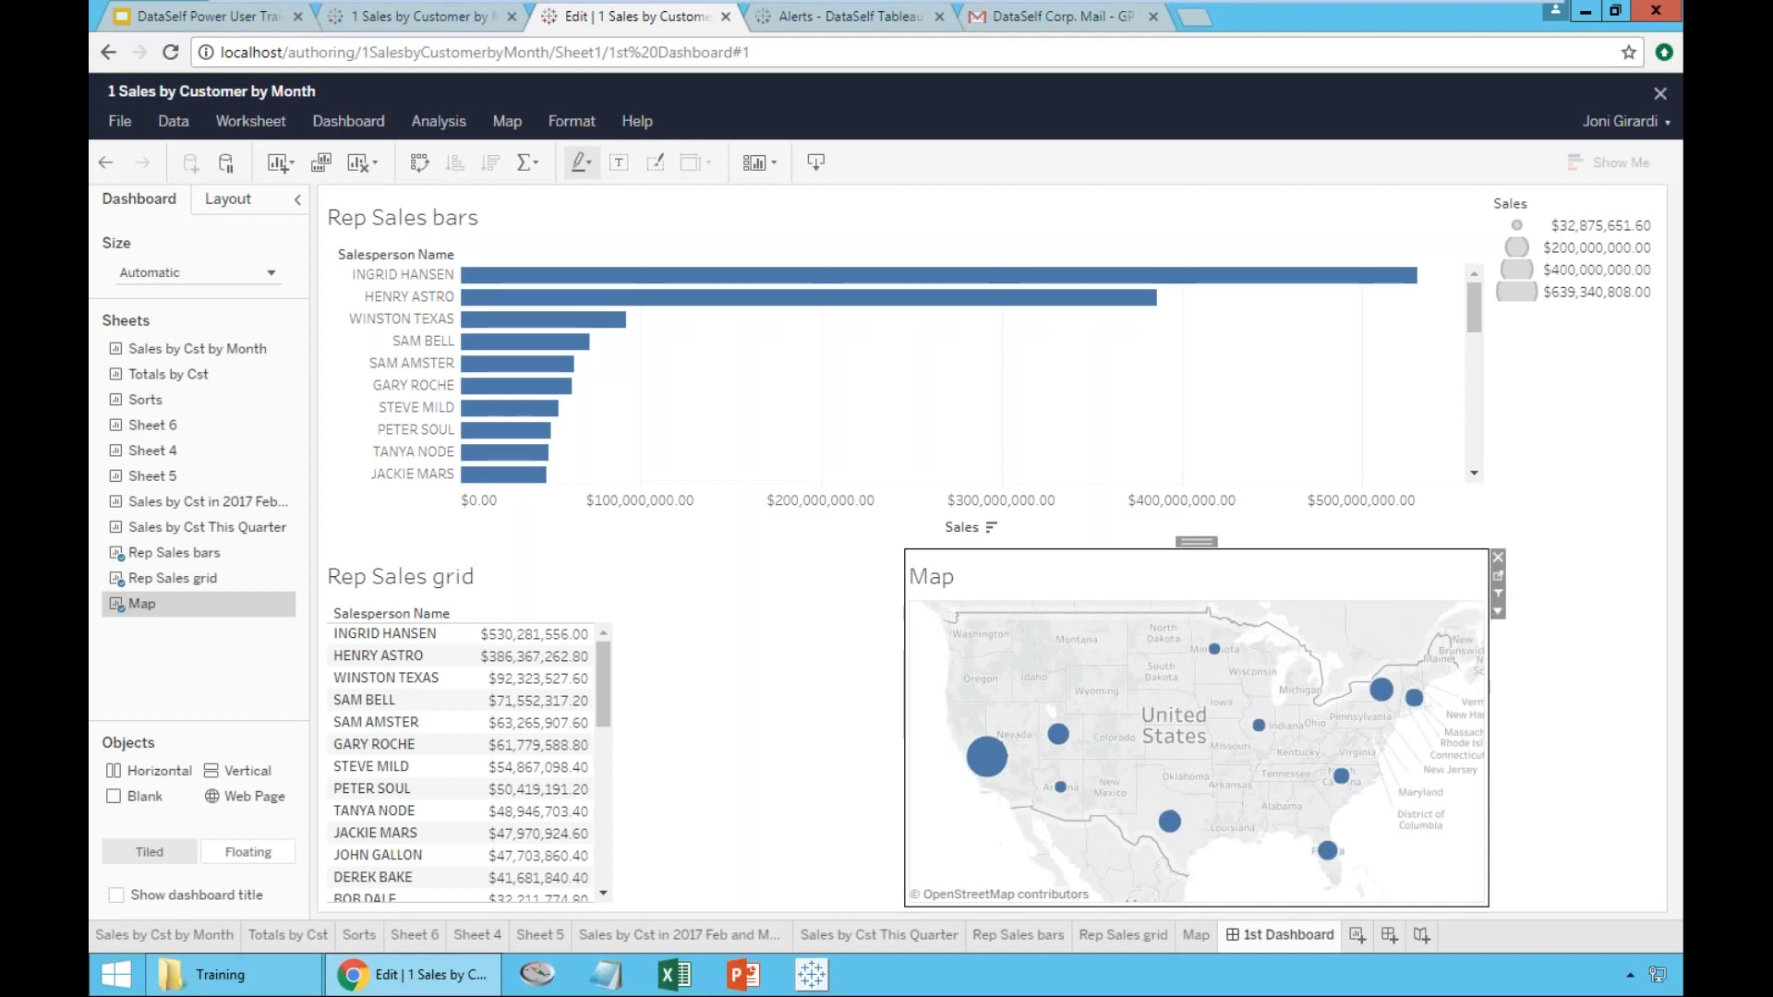
# - Use the Map as a filter for the dashboard and test it with the northeastern and western states, clearing the selection at the end
pyautogui.click(1498, 595)
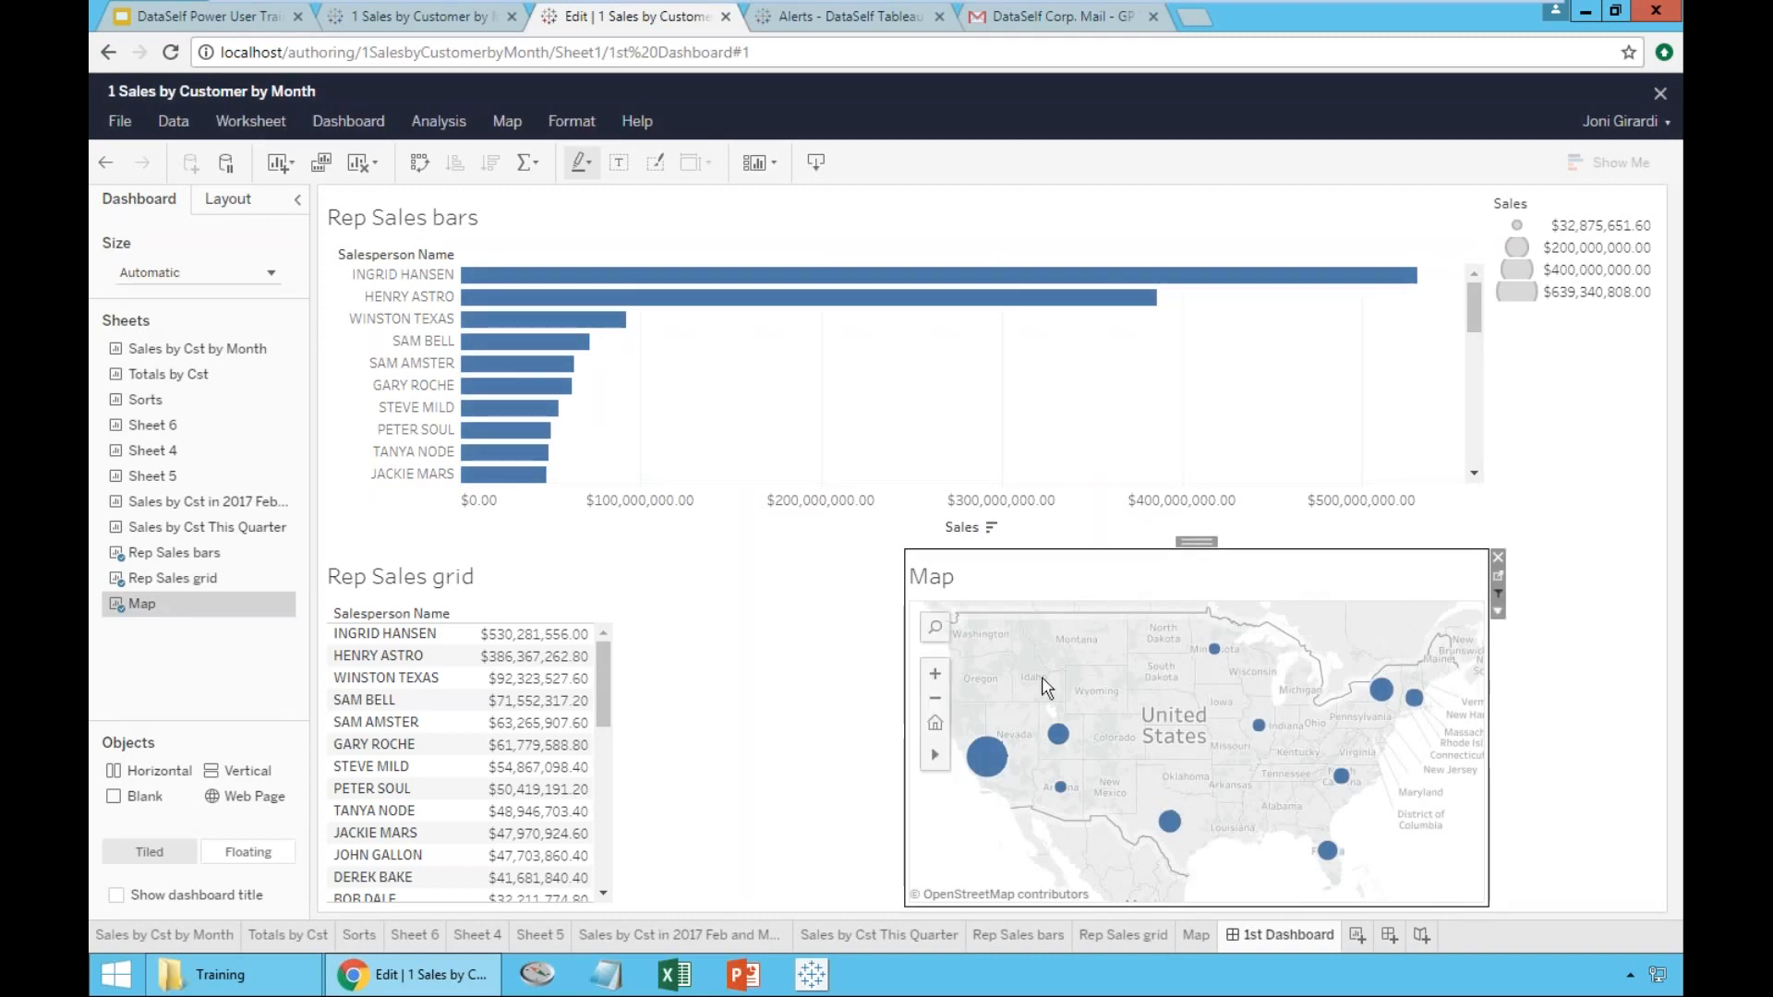
pyautogui.moveTo(986, 748)
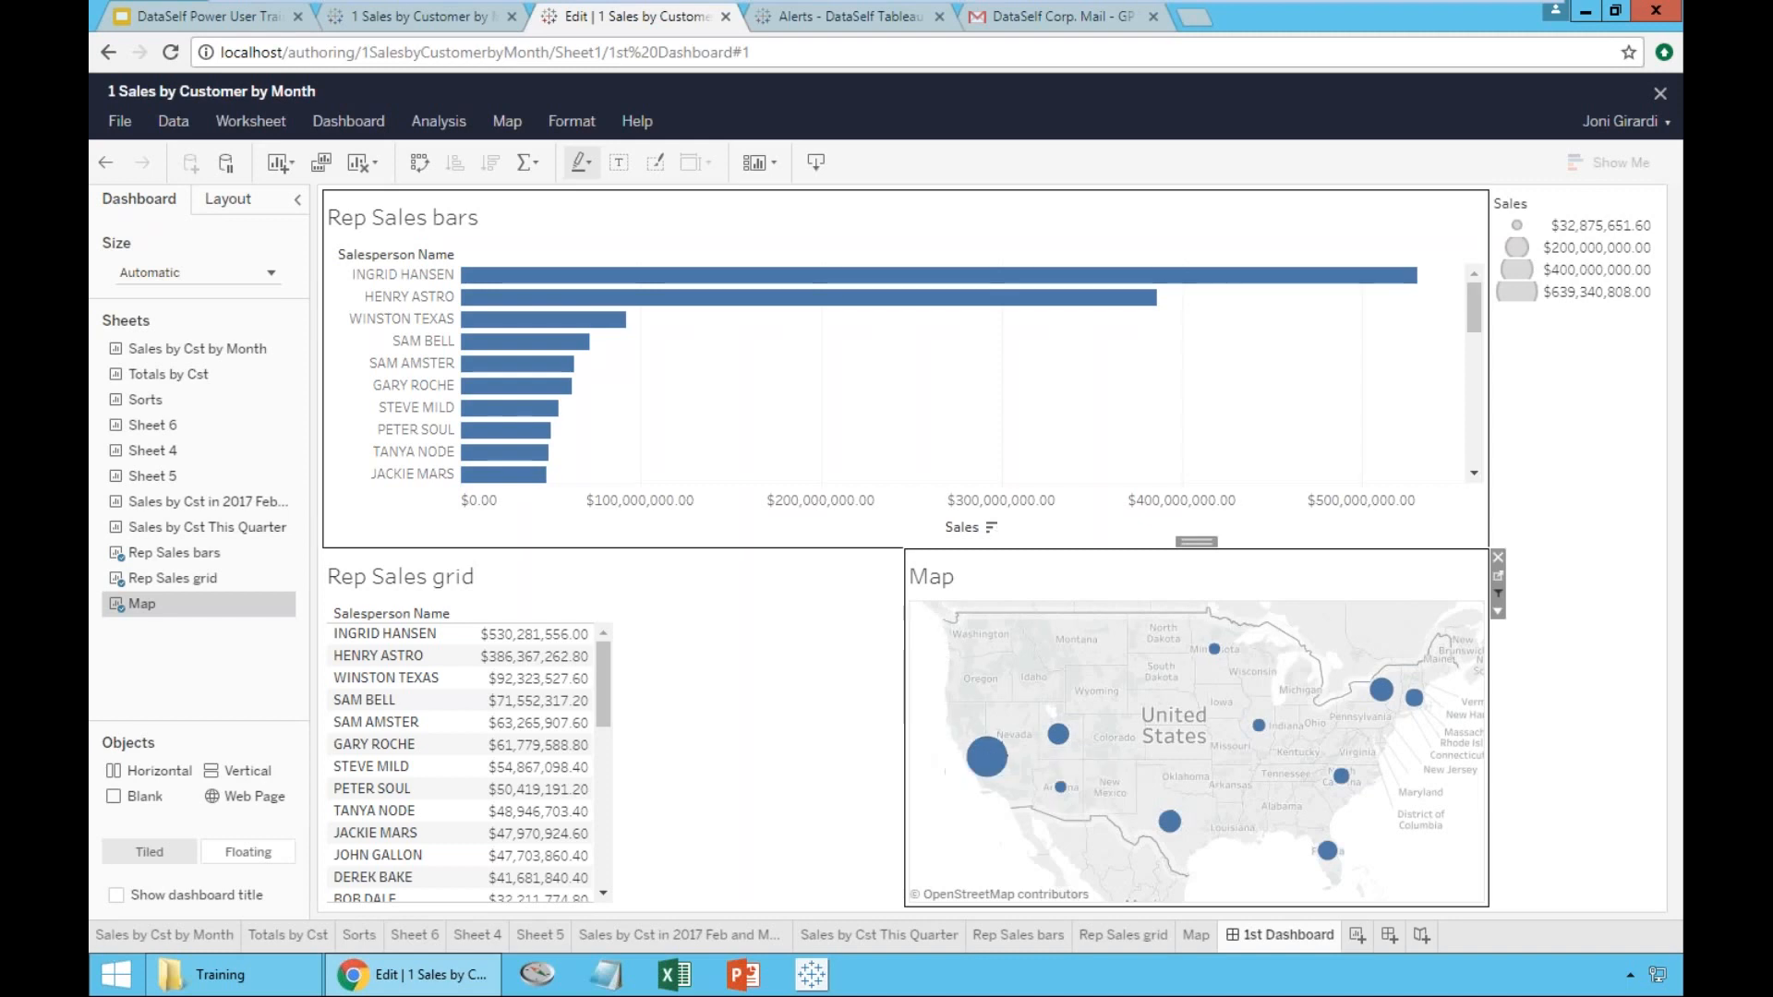
pyautogui.moveTo(972, 829)
pyautogui.mouseDown()
pyautogui.moveTo(984, 718)
pyautogui.moveTo(1003, 703)
pyautogui.moveTo(1091, 810)
pyautogui.moveTo(979, 828)
pyautogui.mouseUp()
pyautogui.moveTo(1274, 773)
pyautogui.mouseDown()
pyautogui.moveTo(1267, 699)
pyautogui.moveTo(1233, 753)
pyautogui.moveTo(1267, 772)
pyautogui.mouseUp()
pyautogui.moveTo(1179, 855)
pyautogui.mouseDown()
pyautogui.moveTo(1191, 823)
pyautogui.moveTo(1177, 829)
pyautogui.mouseUp()
pyautogui.moveTo(1401, 792)
pyautogui.mouseDown()
pyautogui.moveTo(1330, 757)
pyautogui.moveTo(1375, 835)
pyautogui.moveTo(1399, 794)
pyautogui.mouseUp()
pyautogui.moveTo(1454, 691)
pyautogui.mouseDown()
pyautogui.moveTo(1362, 725)
pyautogui.moveTo(1441, 739)
pyautogui.mouseUp()
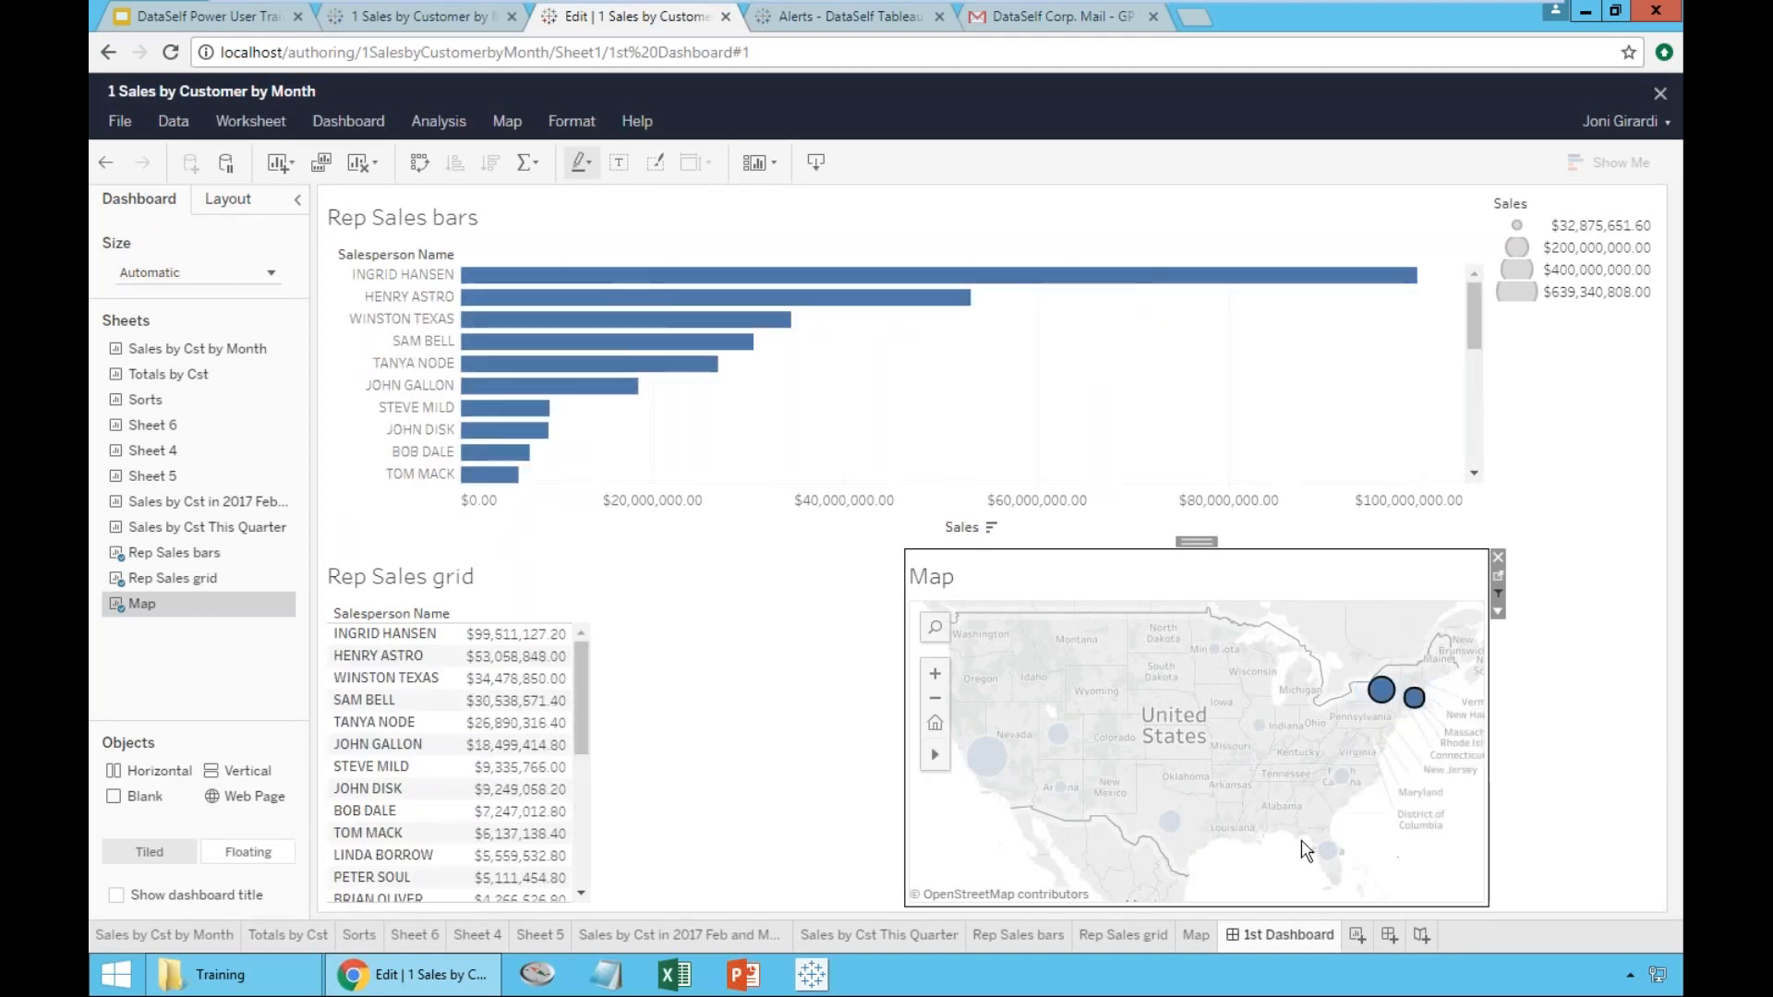
pyautogui.moveTo(986, 812)
pyautogui.mouseDown()
pyautogui.moveTo(997, 728)
pyautogui.moveTo(1061, 787)
pyautogui.moveTo(1045, 822)
pyautogui.mouseUp()
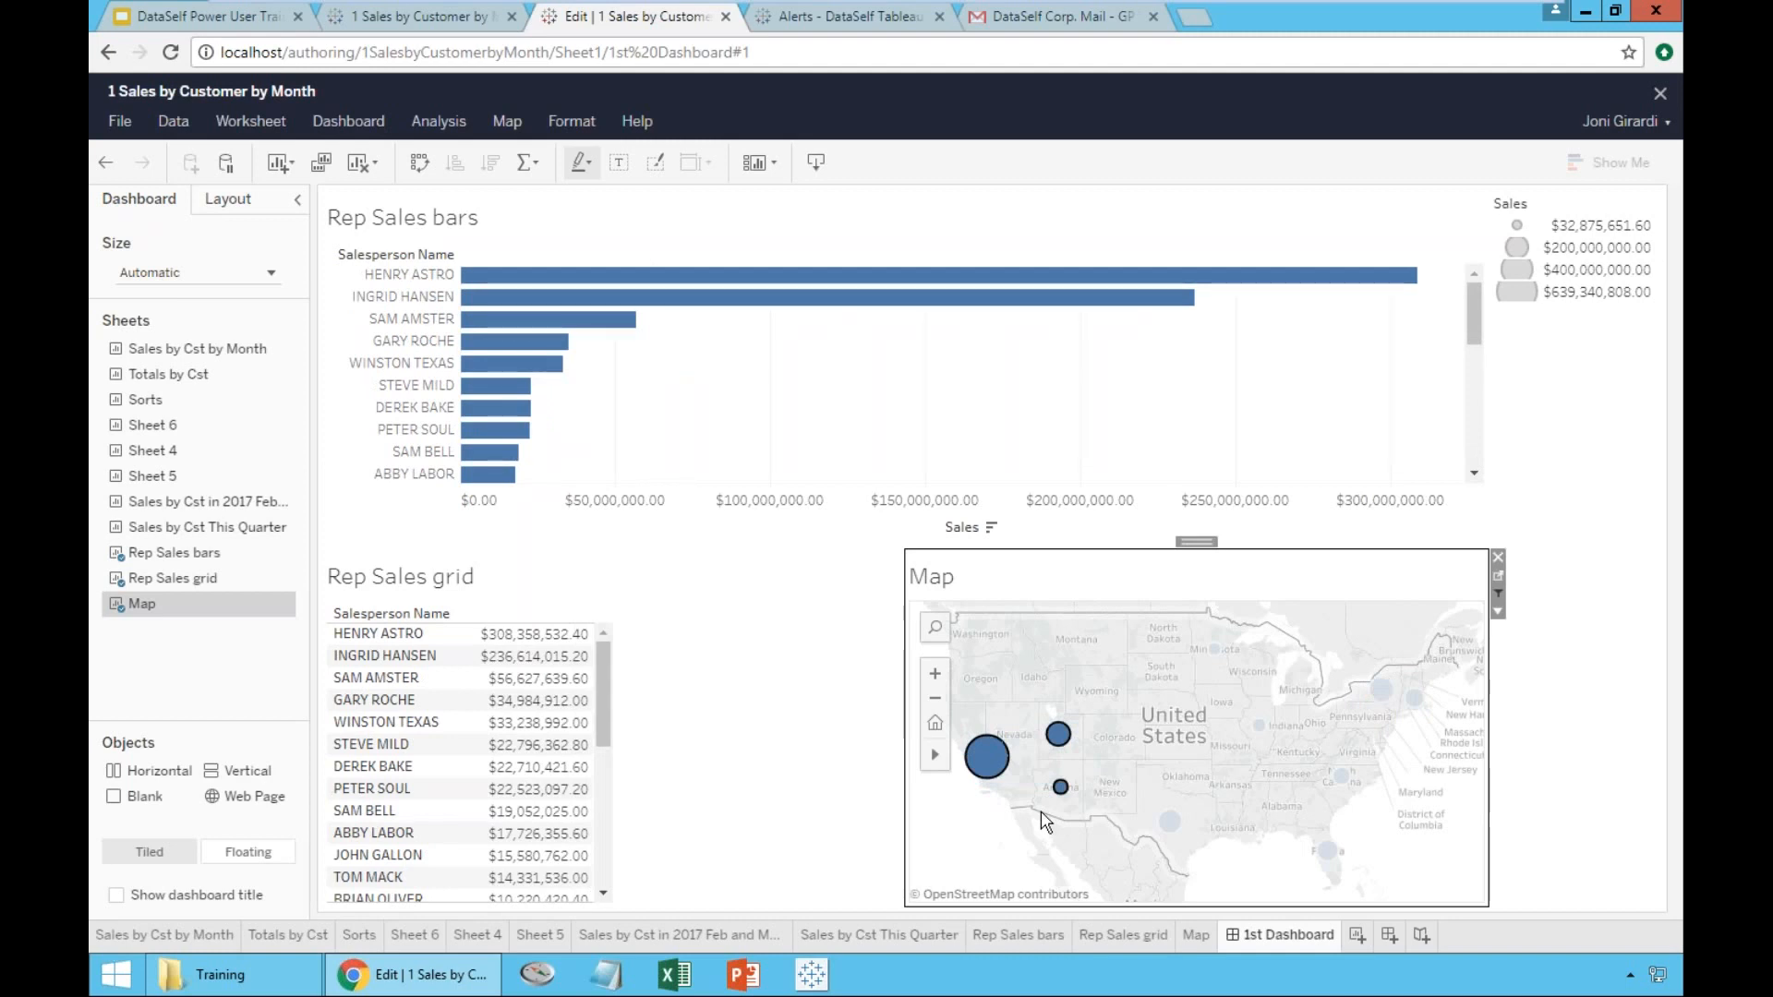
pyautogui.click(1017, 847)
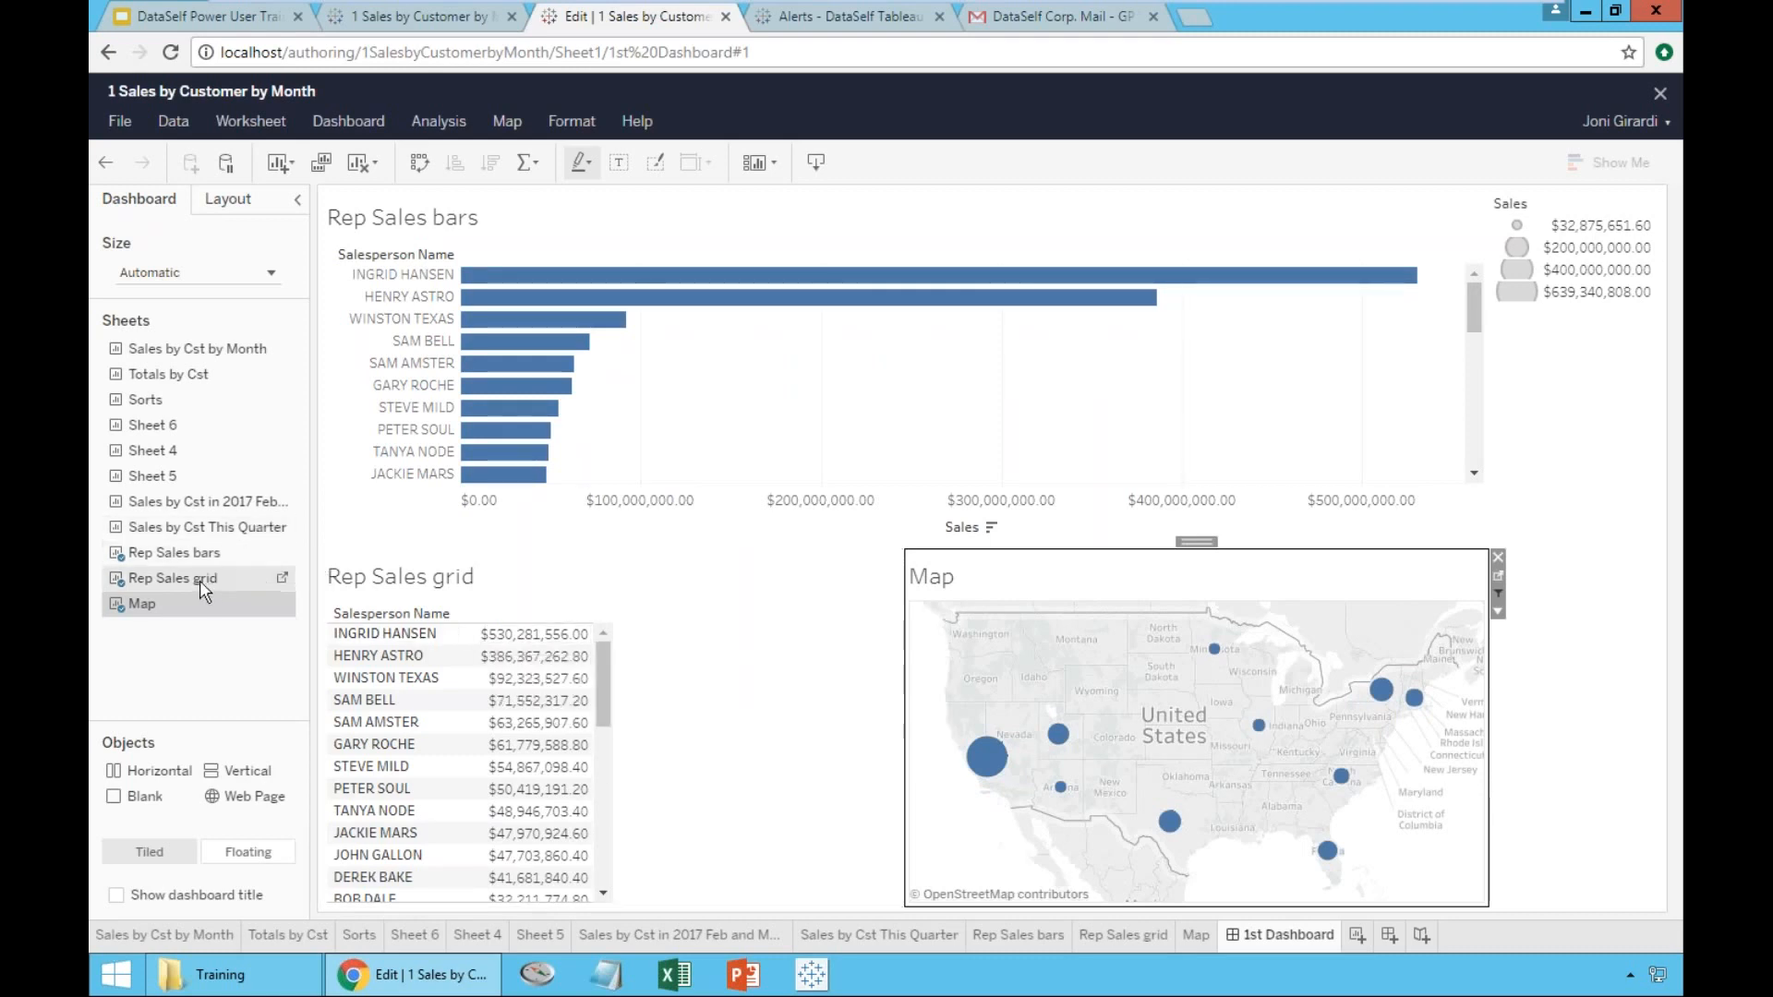
# - Add an Invoice Date filter by year to the Rep Sales grid sheet
pyautogui.click(1028, 936)
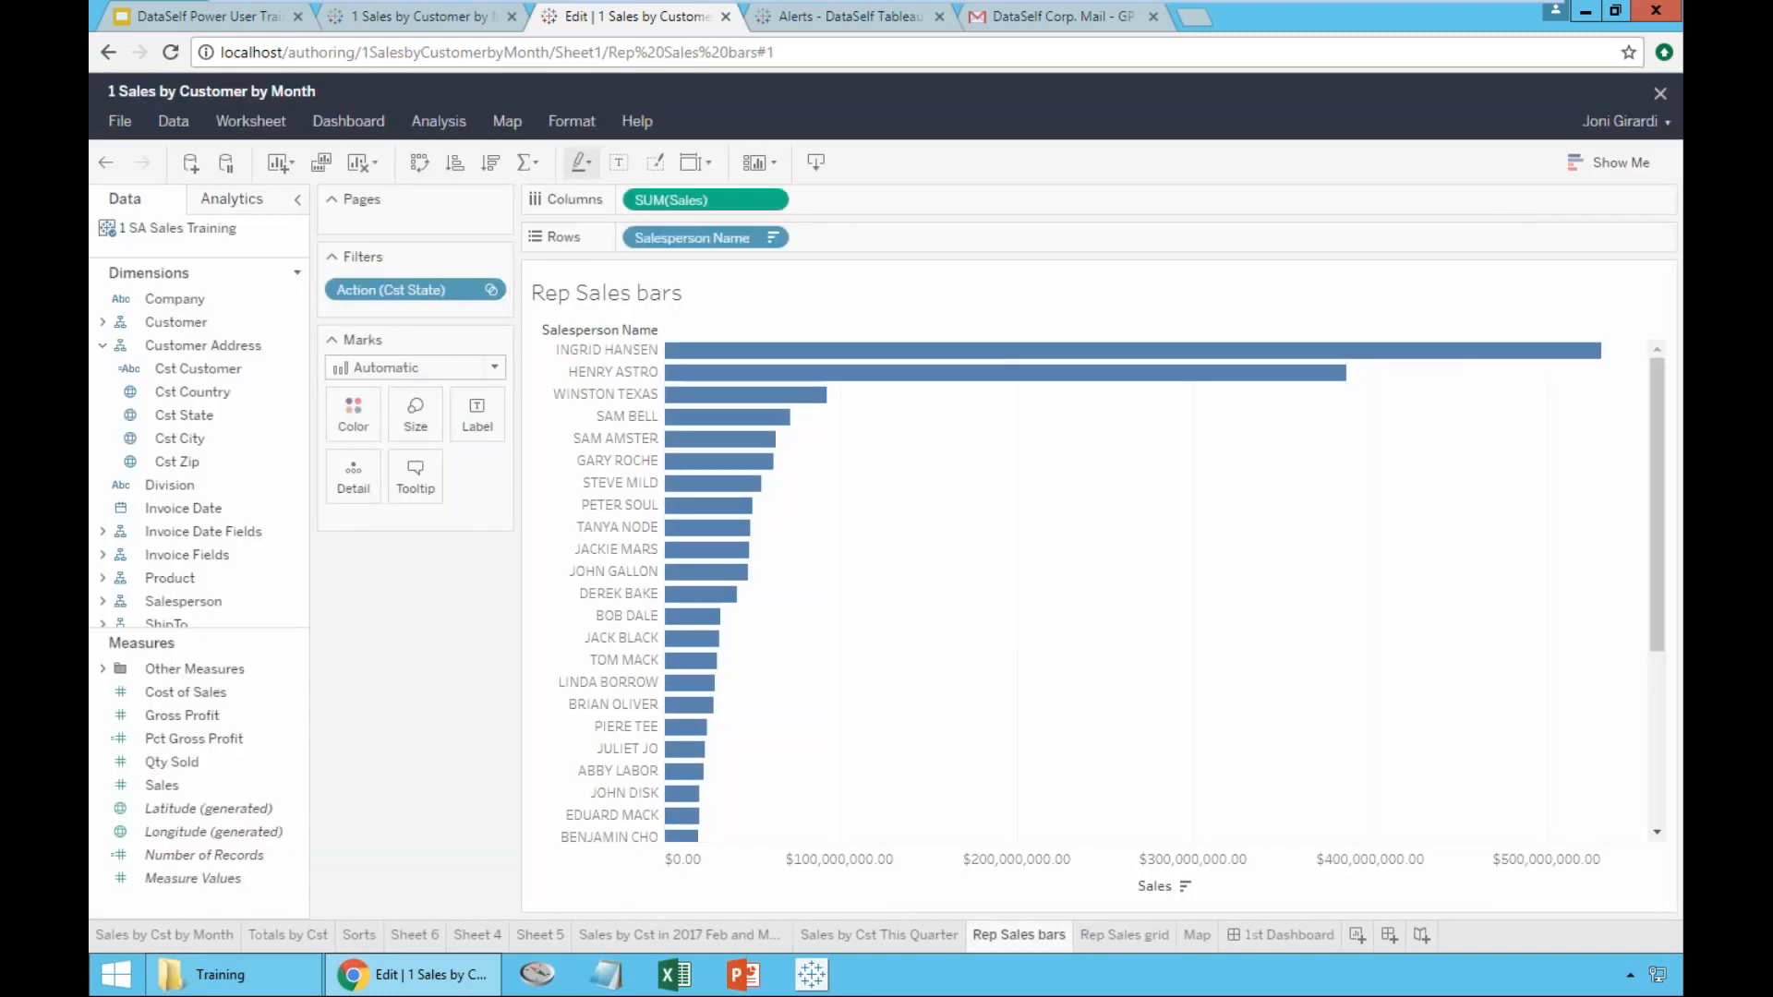
pyautogui.click(1108, 933)
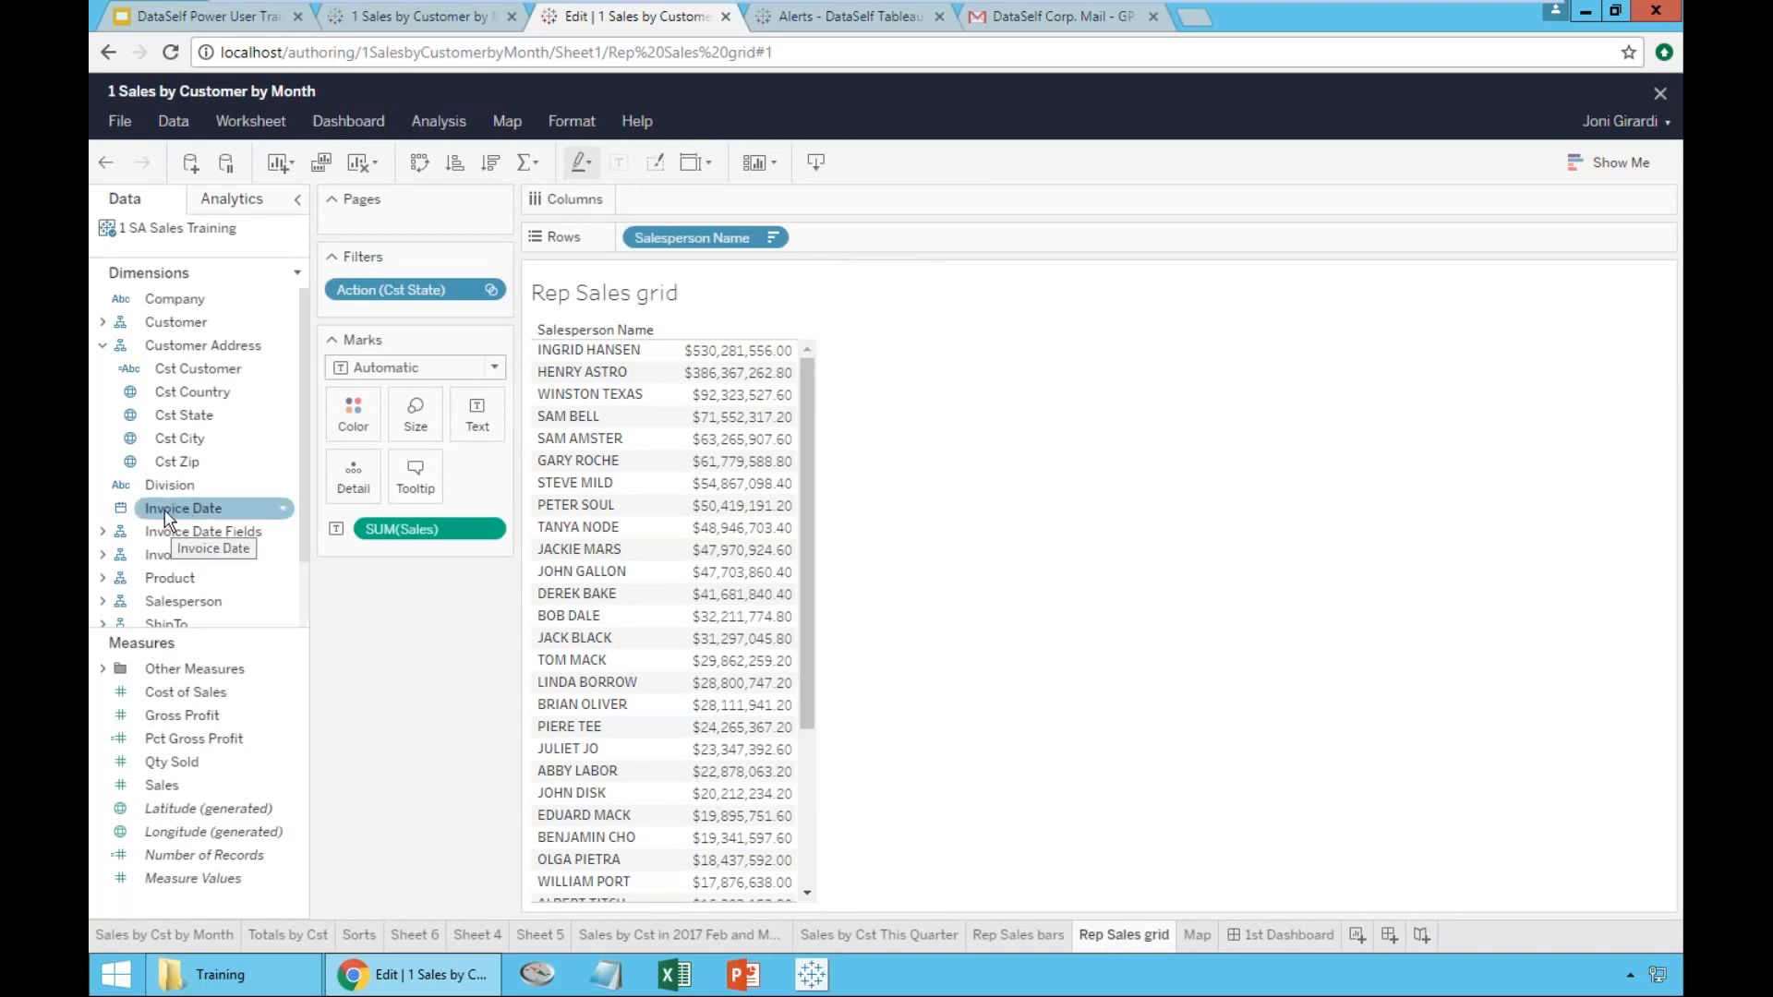
pyautogui.moveTo(166, 519); pyautogui.dragTo(419, 312)
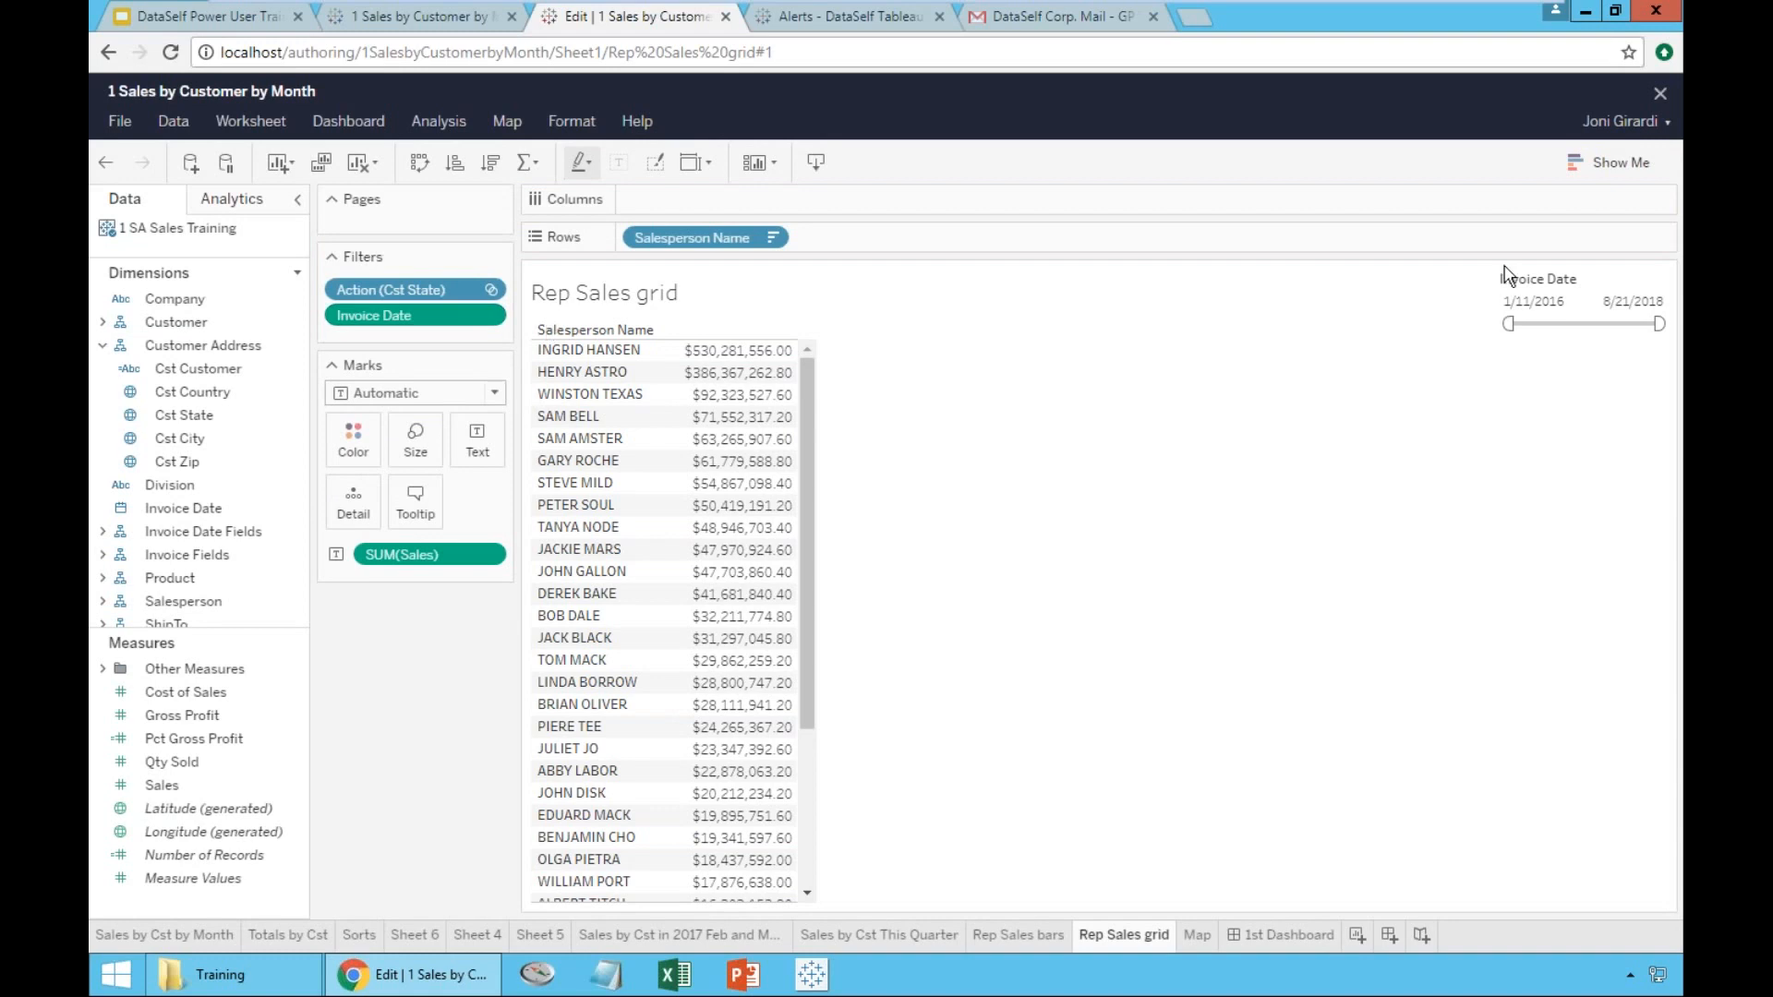
pyautogui.click(494, 318)
pyautogui.click(475, 420)
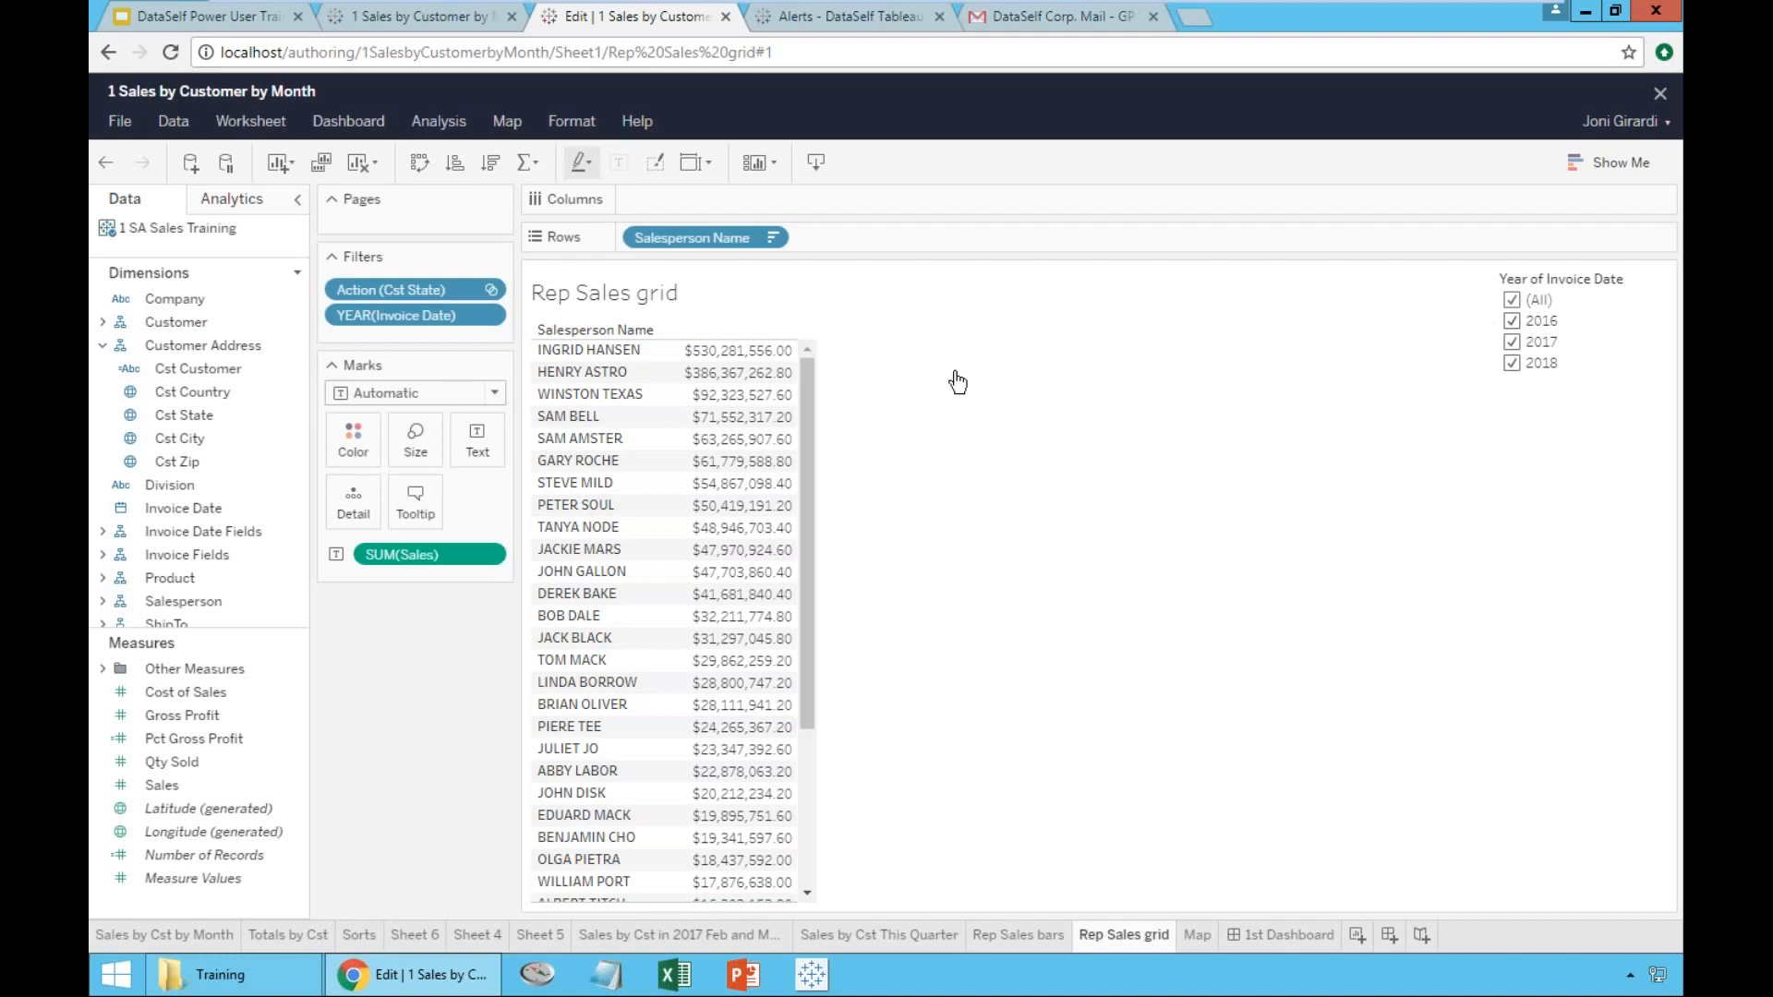
# - Show the Rep Sales grid's Year of Invoice Date filter on 1st Dashboard
pyautogui.click(1291, 935)
pyautogui.click(724, 626)
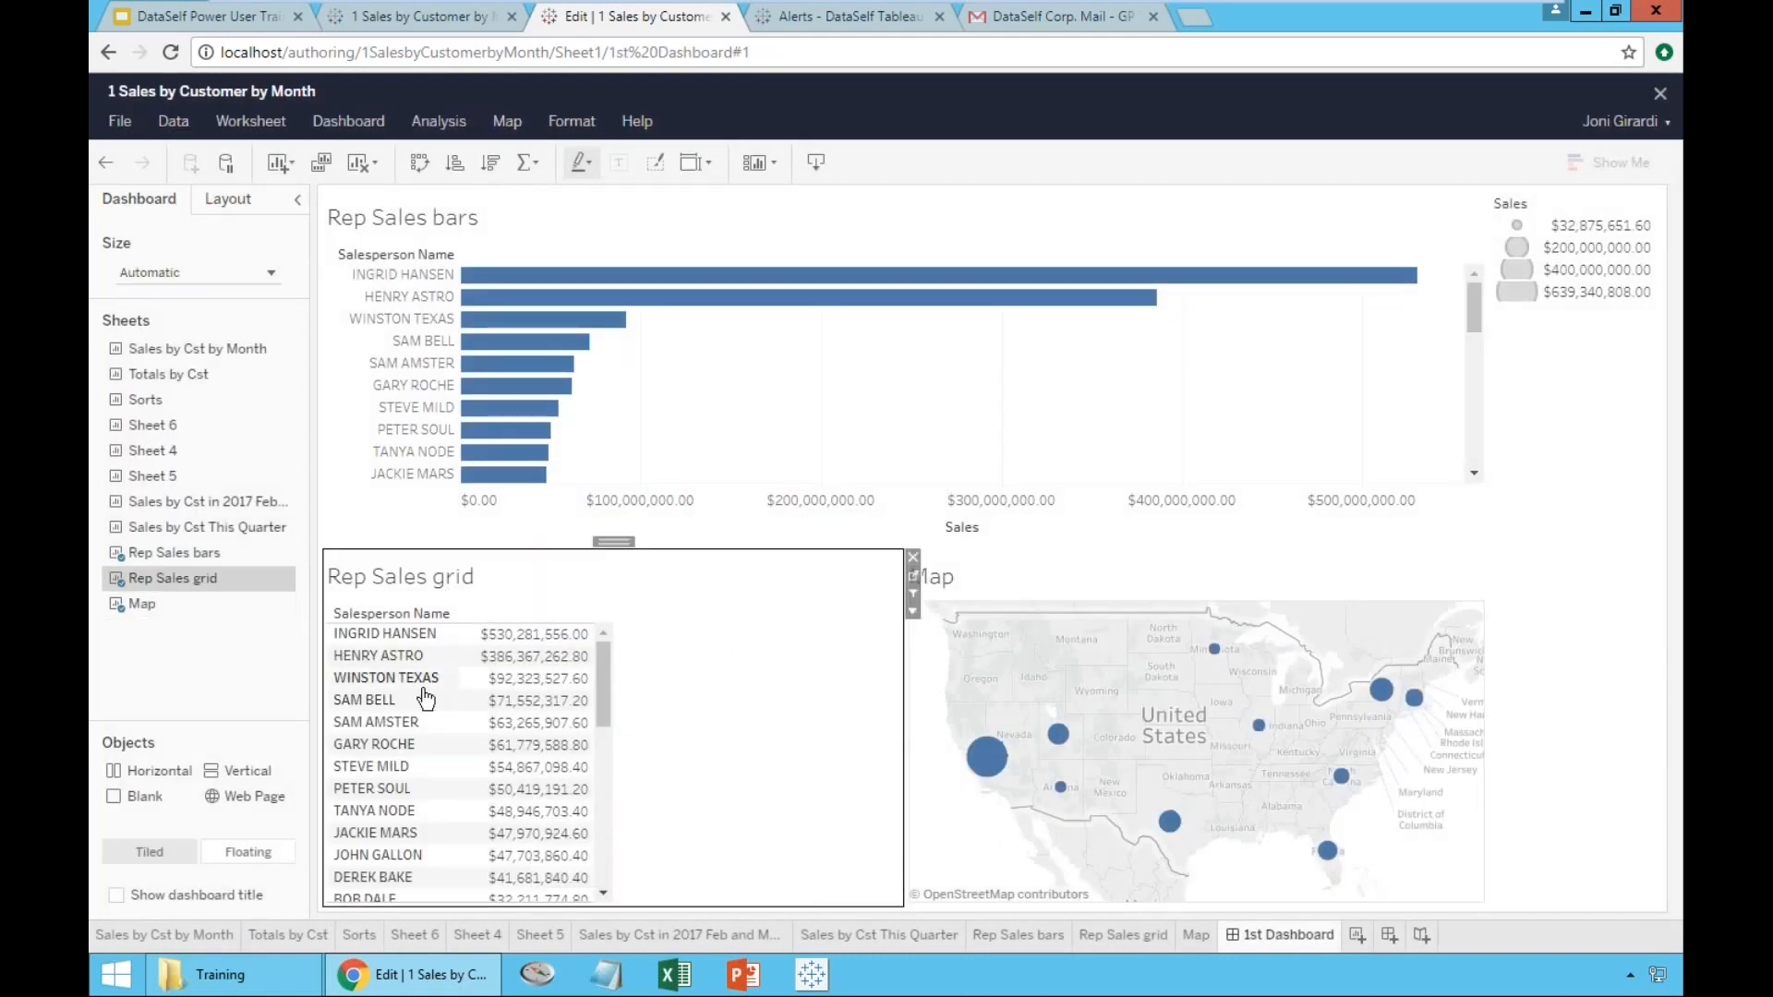
pyautogui.click(912, 612)
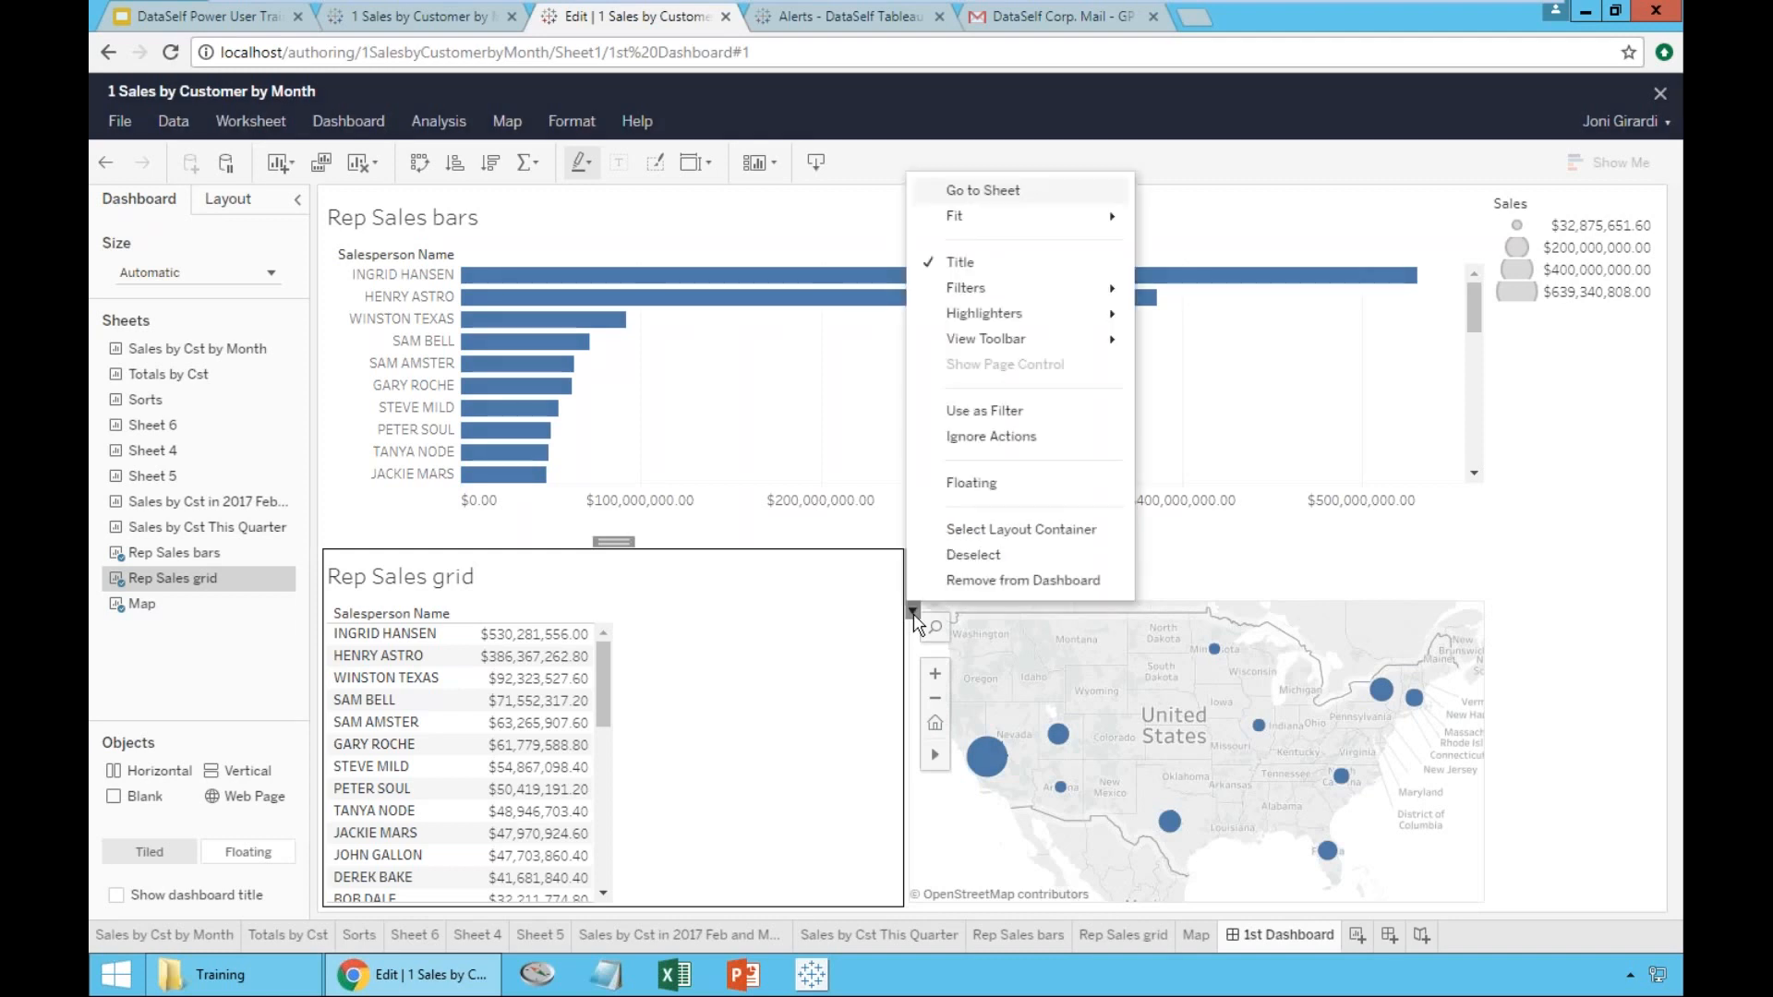
pyautogui.moveTo(980, 291)
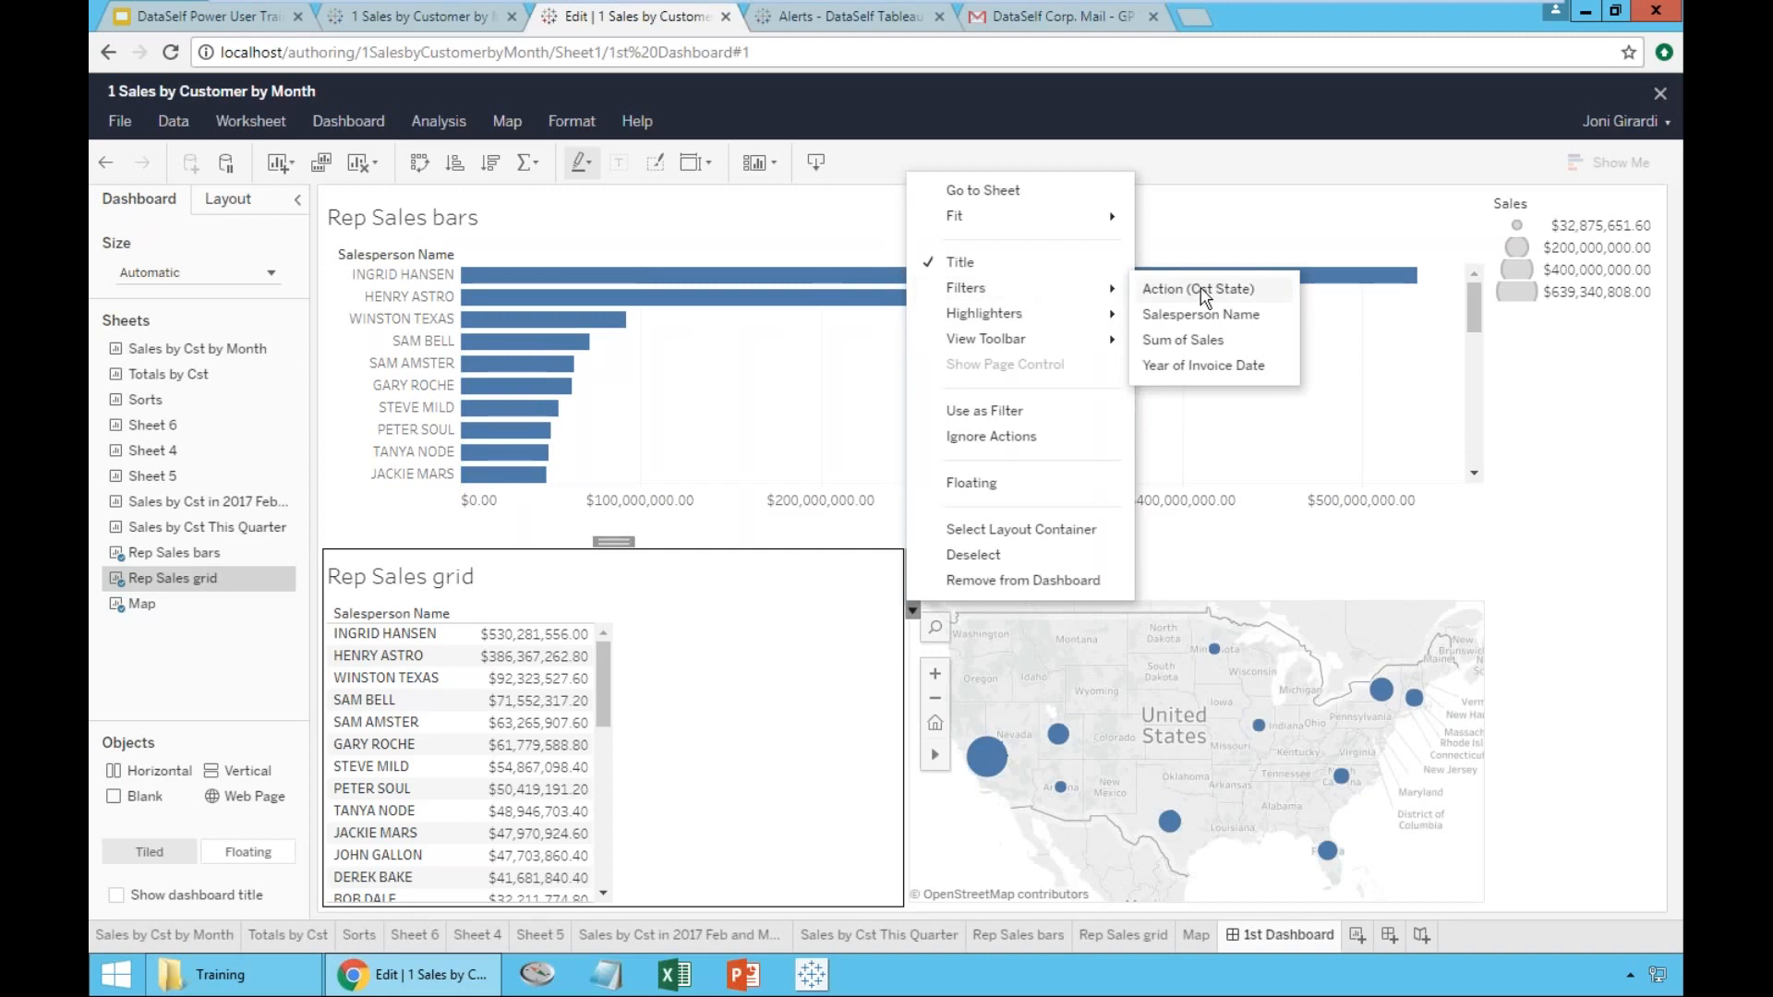
pyautogui.click(1205, 367)
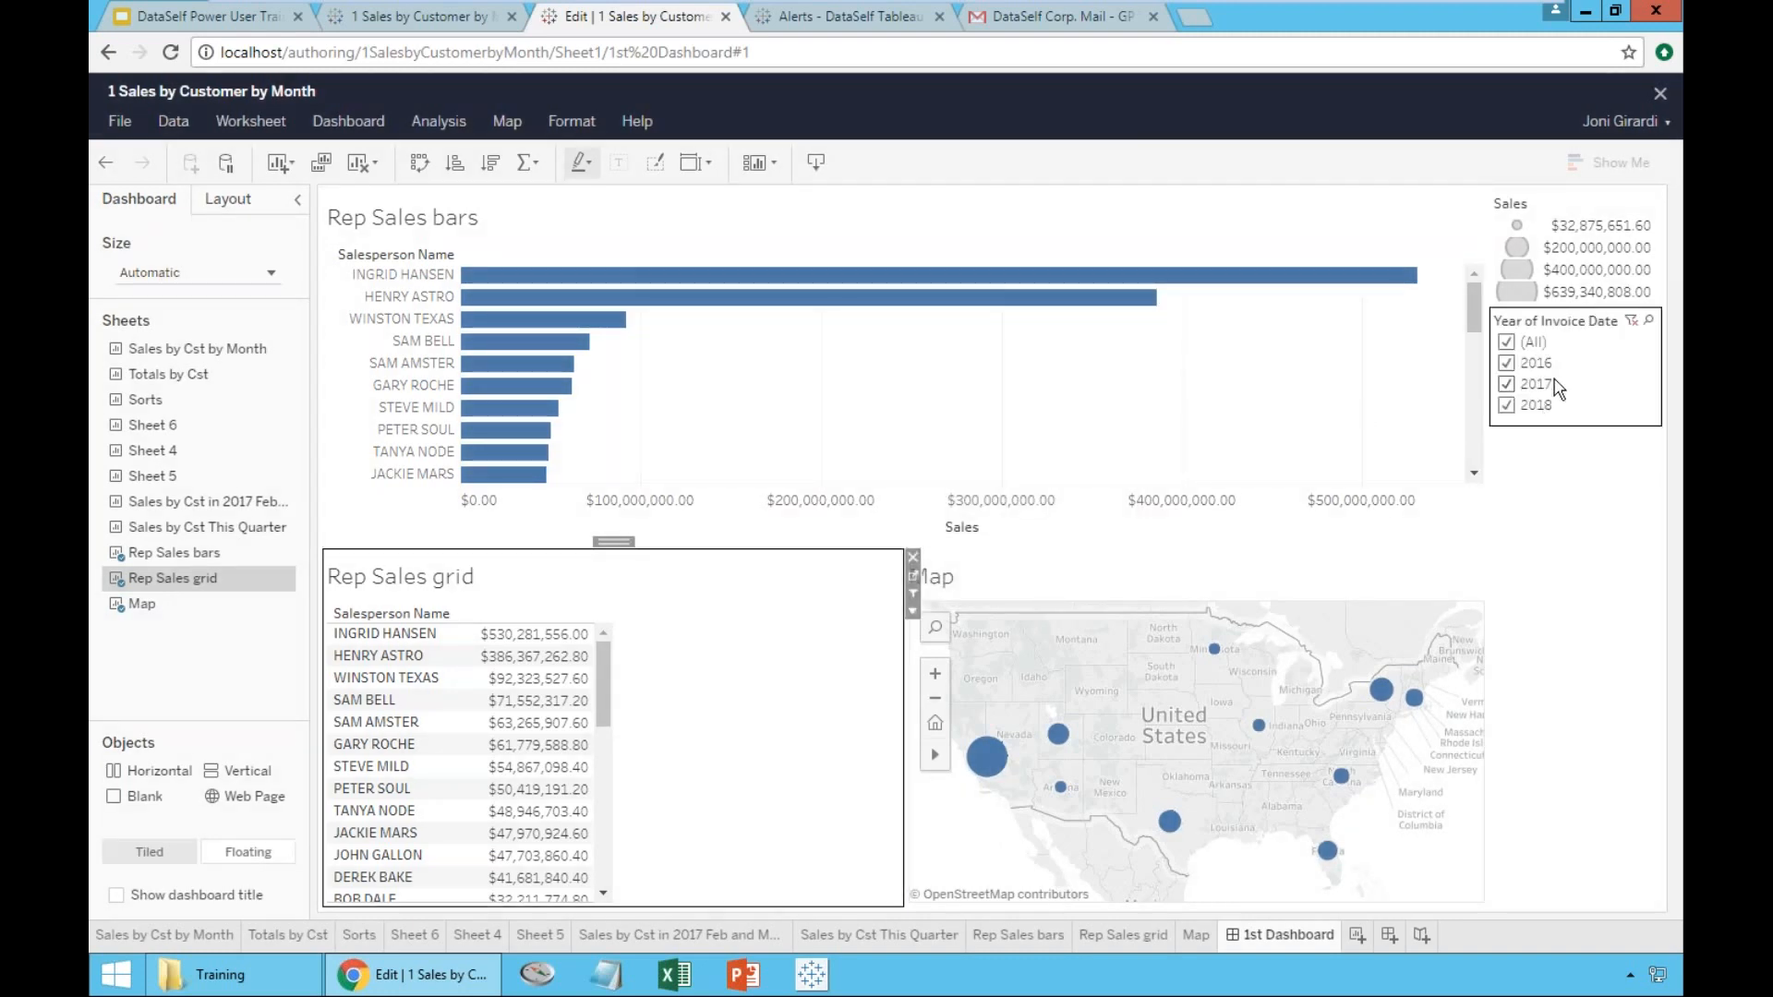
# - Test the dashboard's Year of Invoice Date filter by leaving only 2018 selected, and restore all years
pyautogui.click(1507, 364)
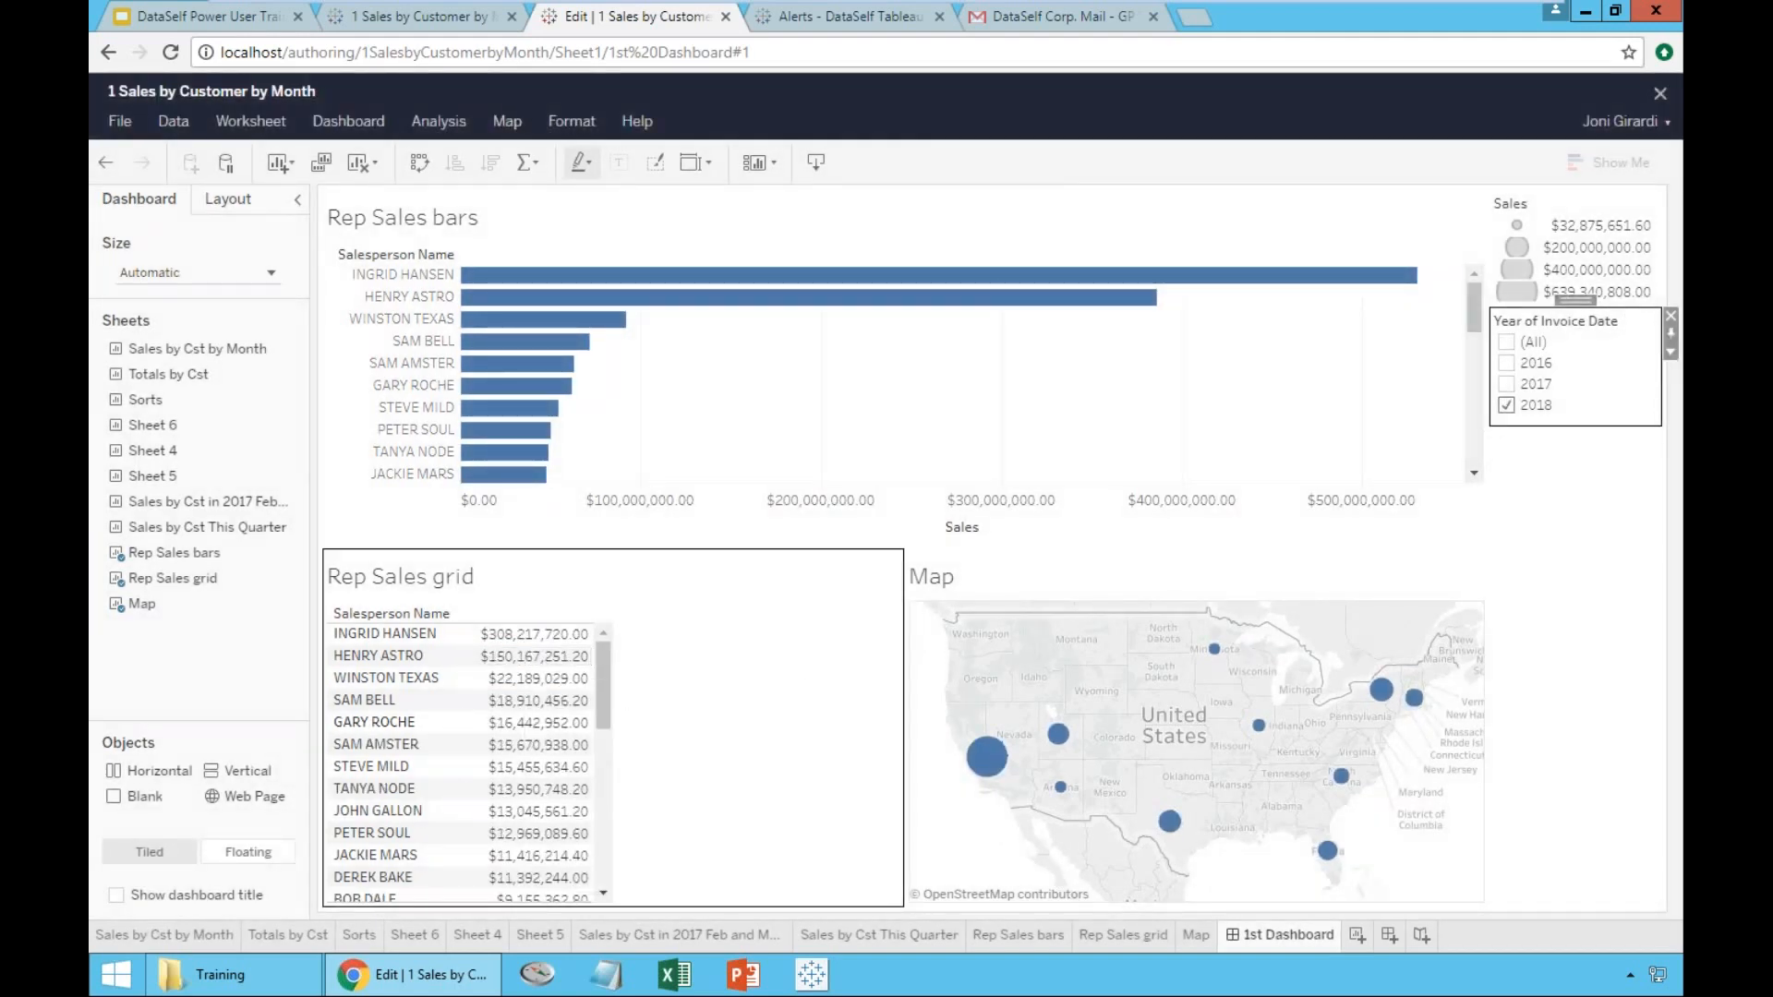
pyautogui.click(1506, 383)
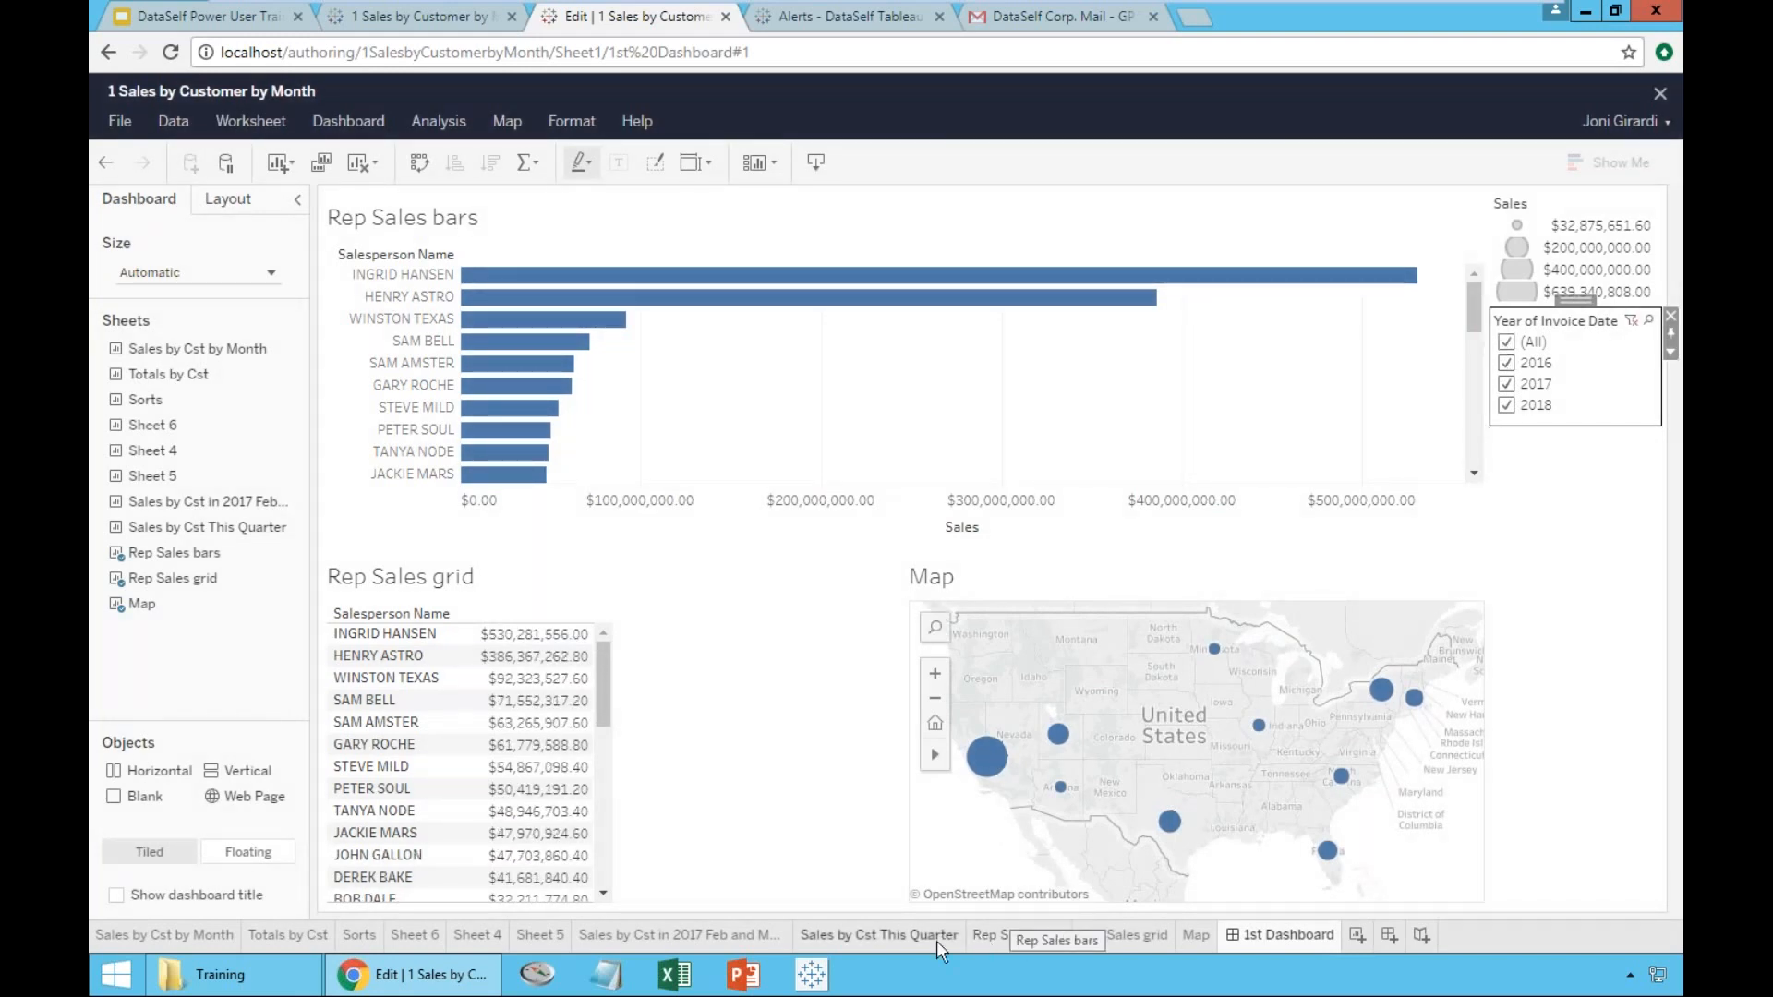
# - Add Invoice Date by year to the columns of both the Rep Sales bars and Rep Sales grid sheets
pyautogui.click(985, 933)
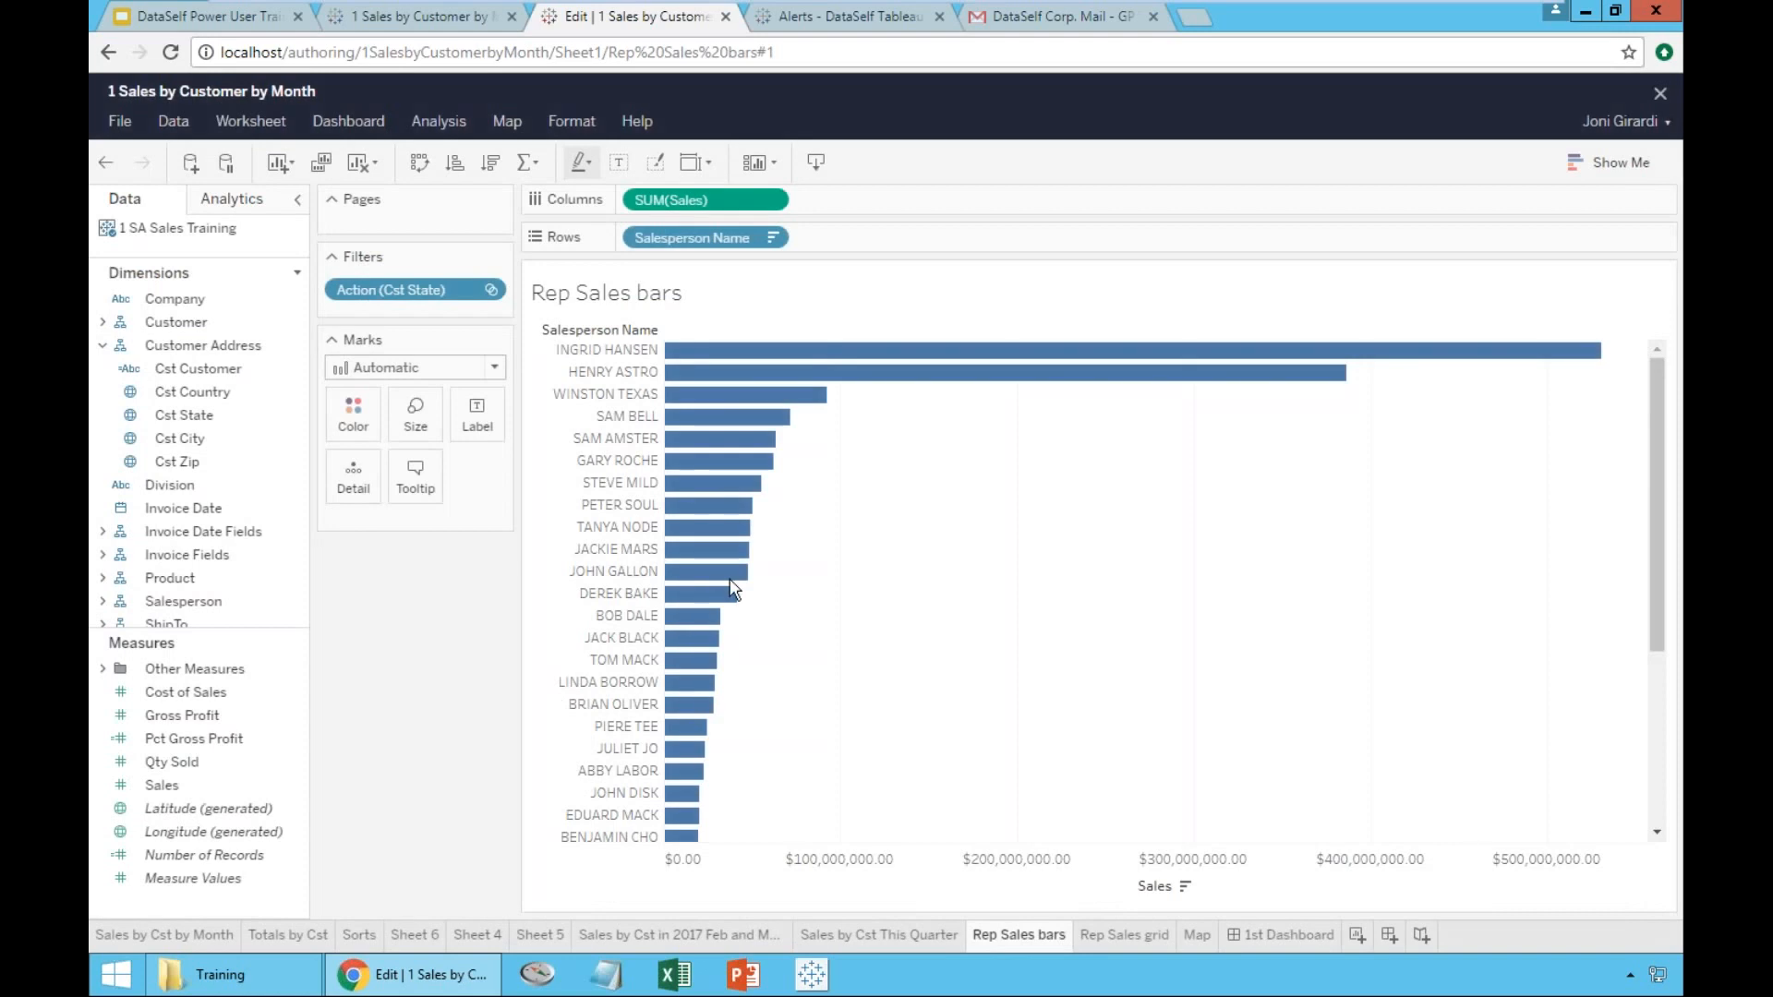
pyautogui.moveTo(197, 495); pyautogui.dragTo(624, 208)
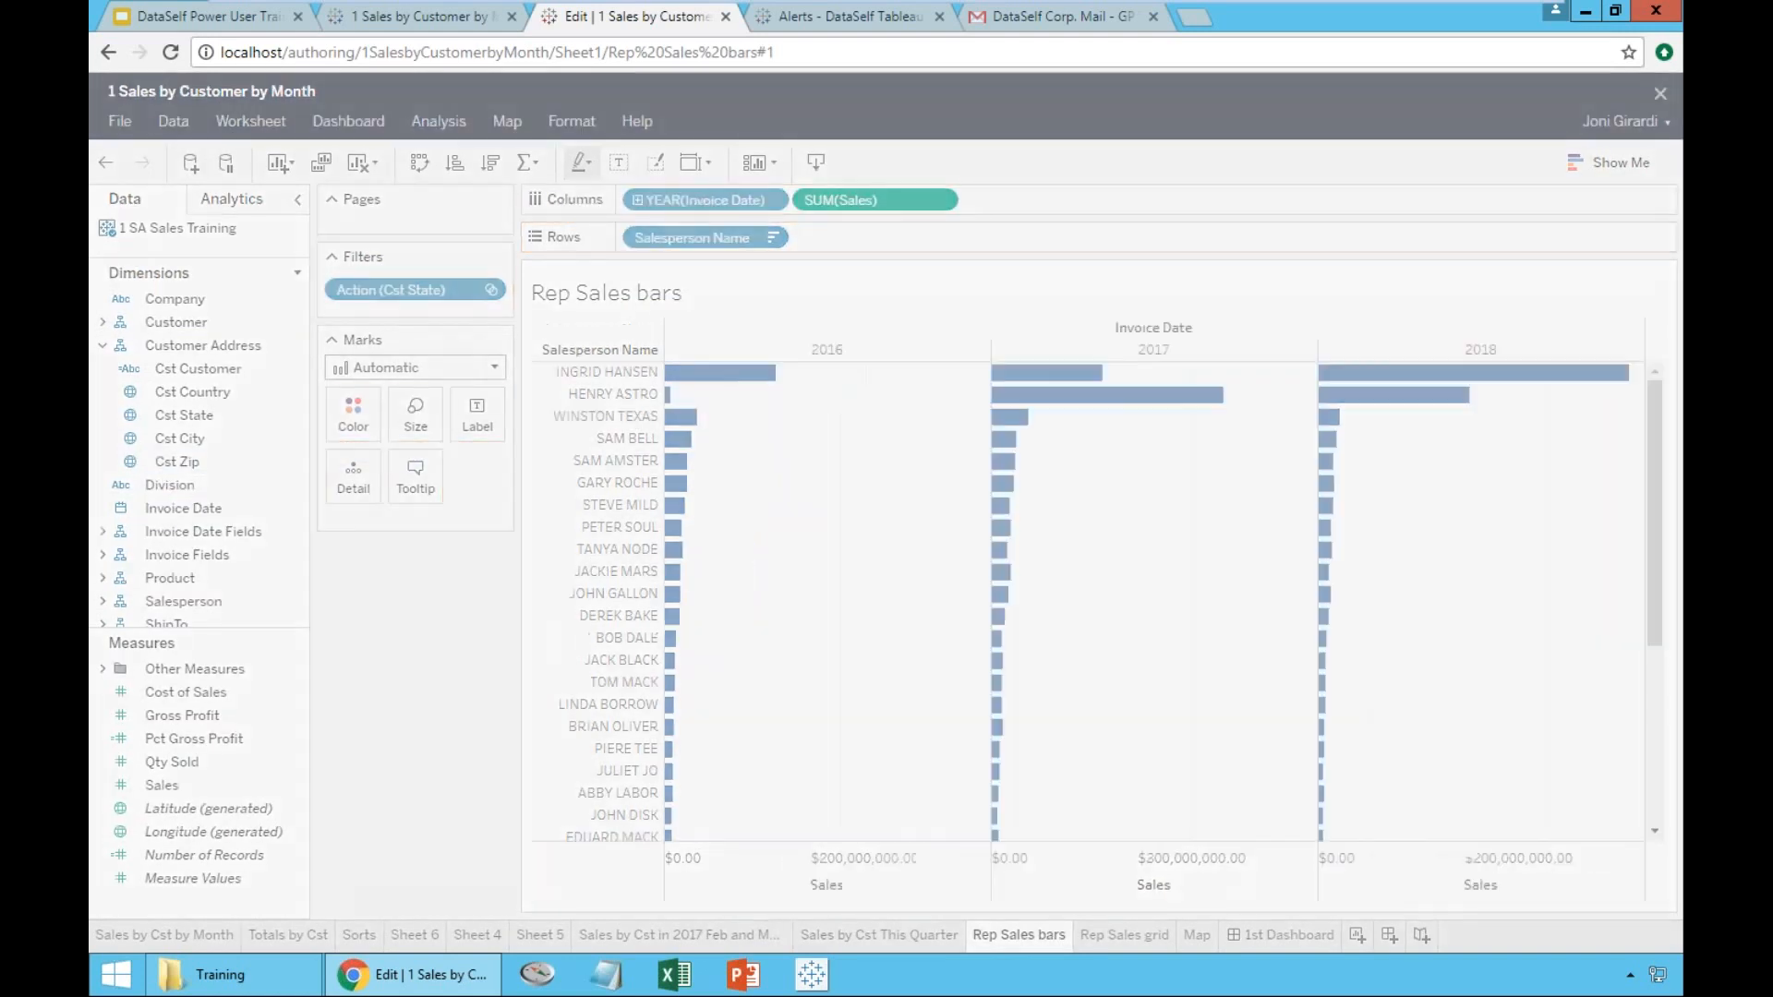
pyautogui.click(1121, 936)
pyautogui.moveTo(183, 508); pyautogui.dragTo(676, 217)
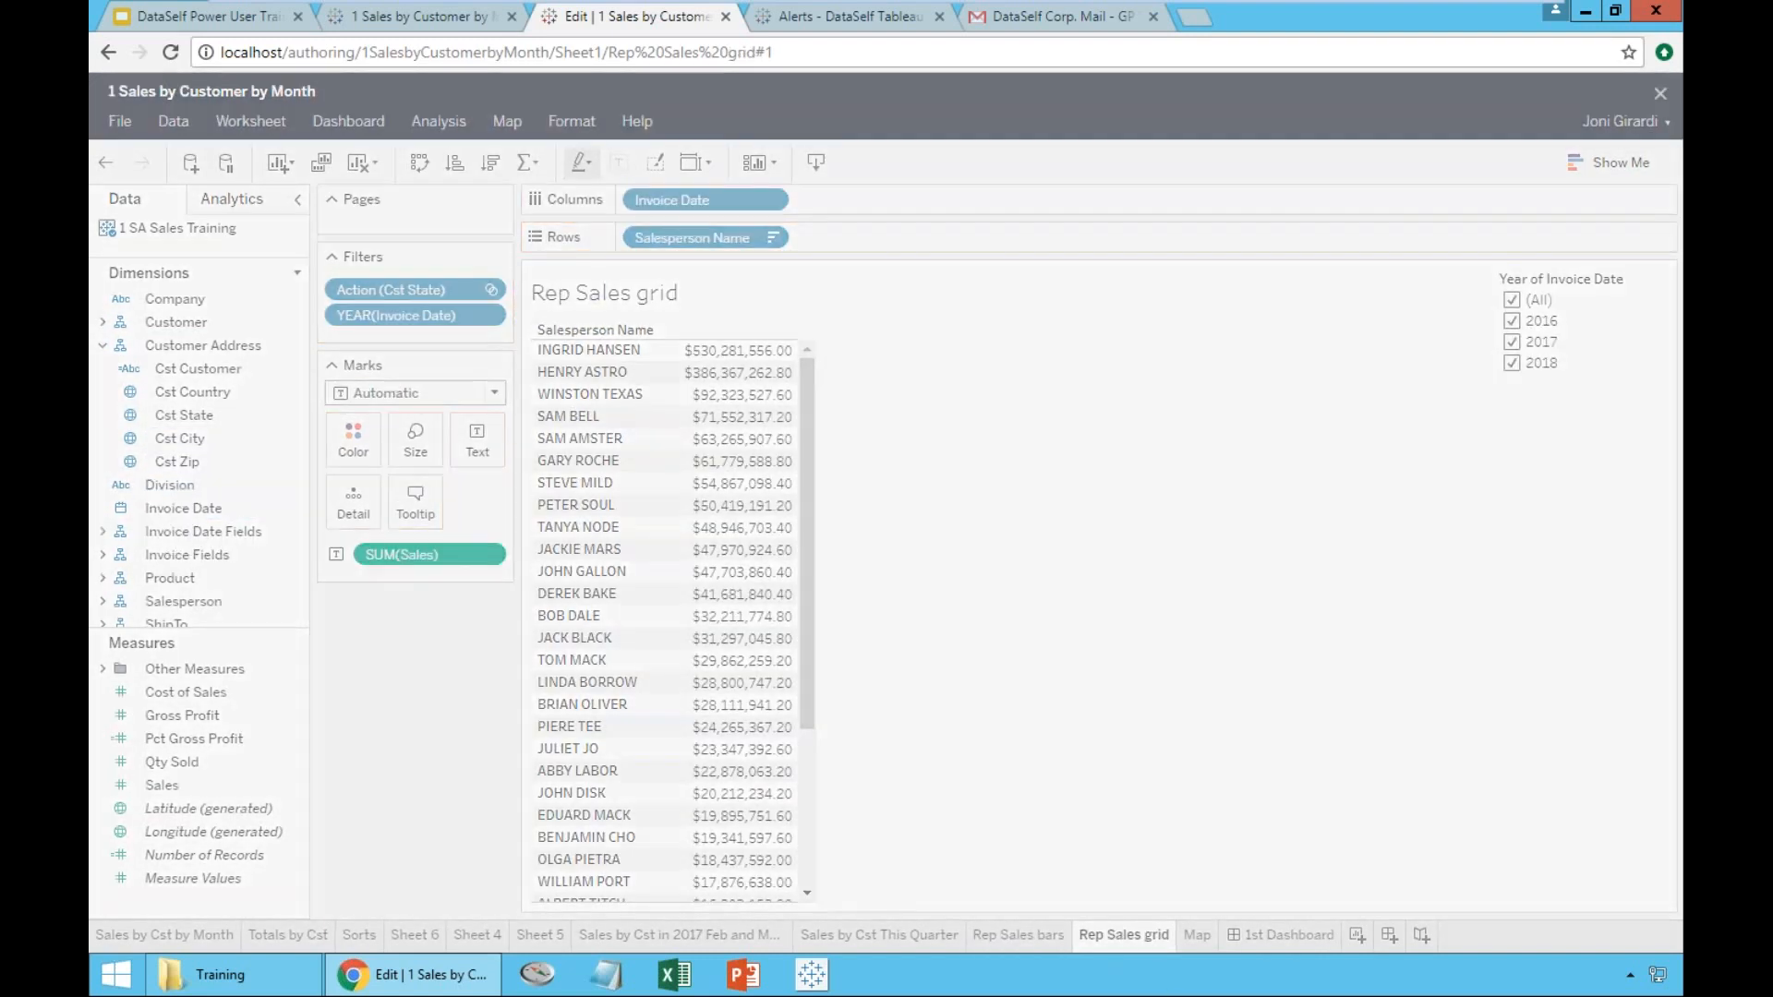
# - Test the year filter on 1st Dashboard with 2017 alone and with 2016 and 2017, ending with all years selected
pyautogui.click(1293, 936)
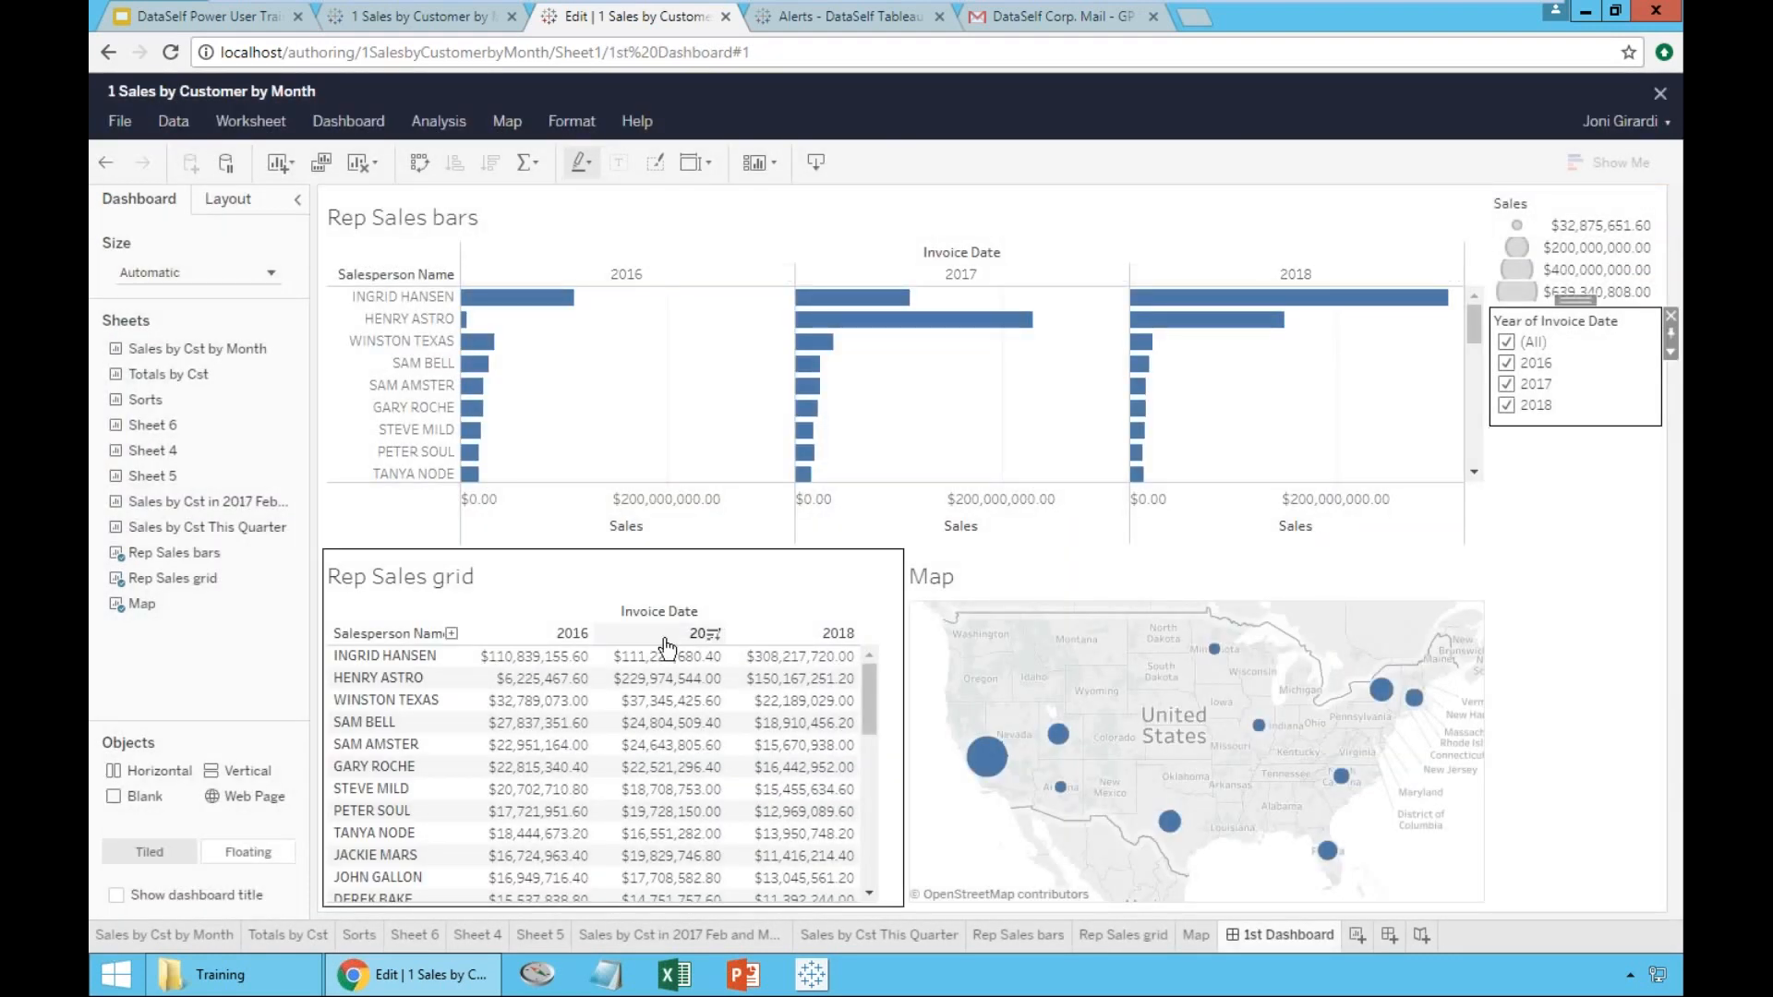
pyautogui.click(1506, 366)
pyautogui.click(1506, 406)
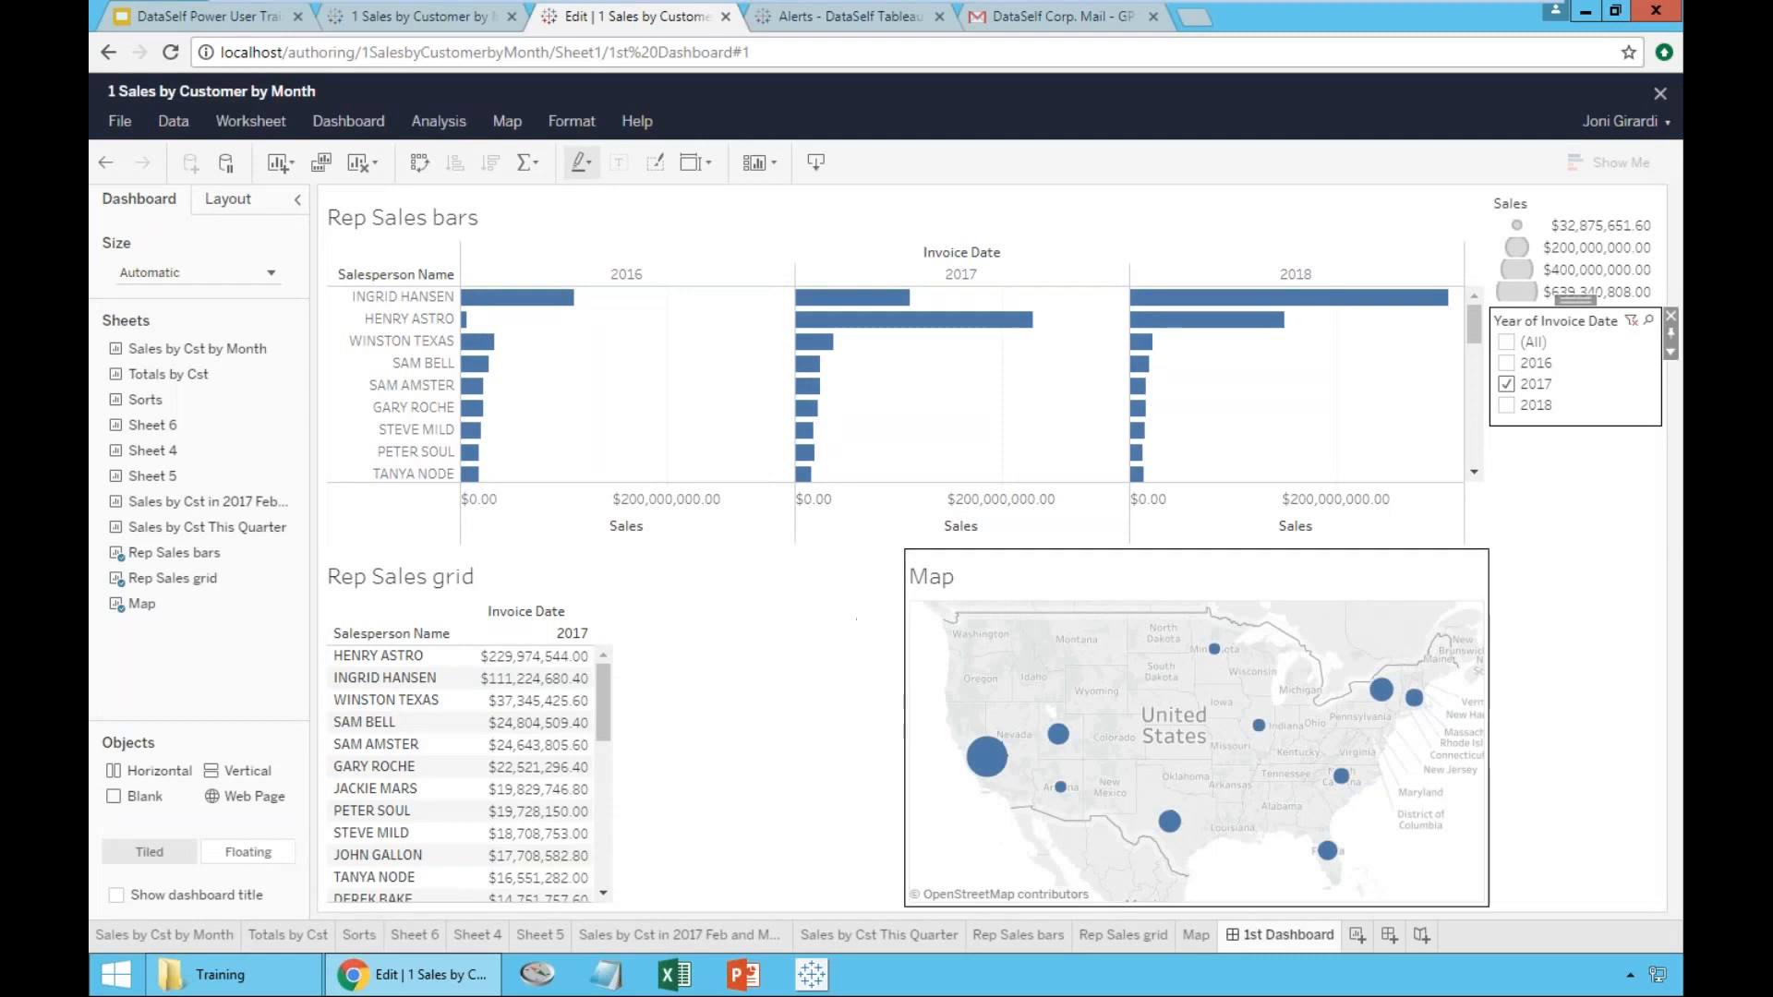
pyautogui.click(1507, 365)
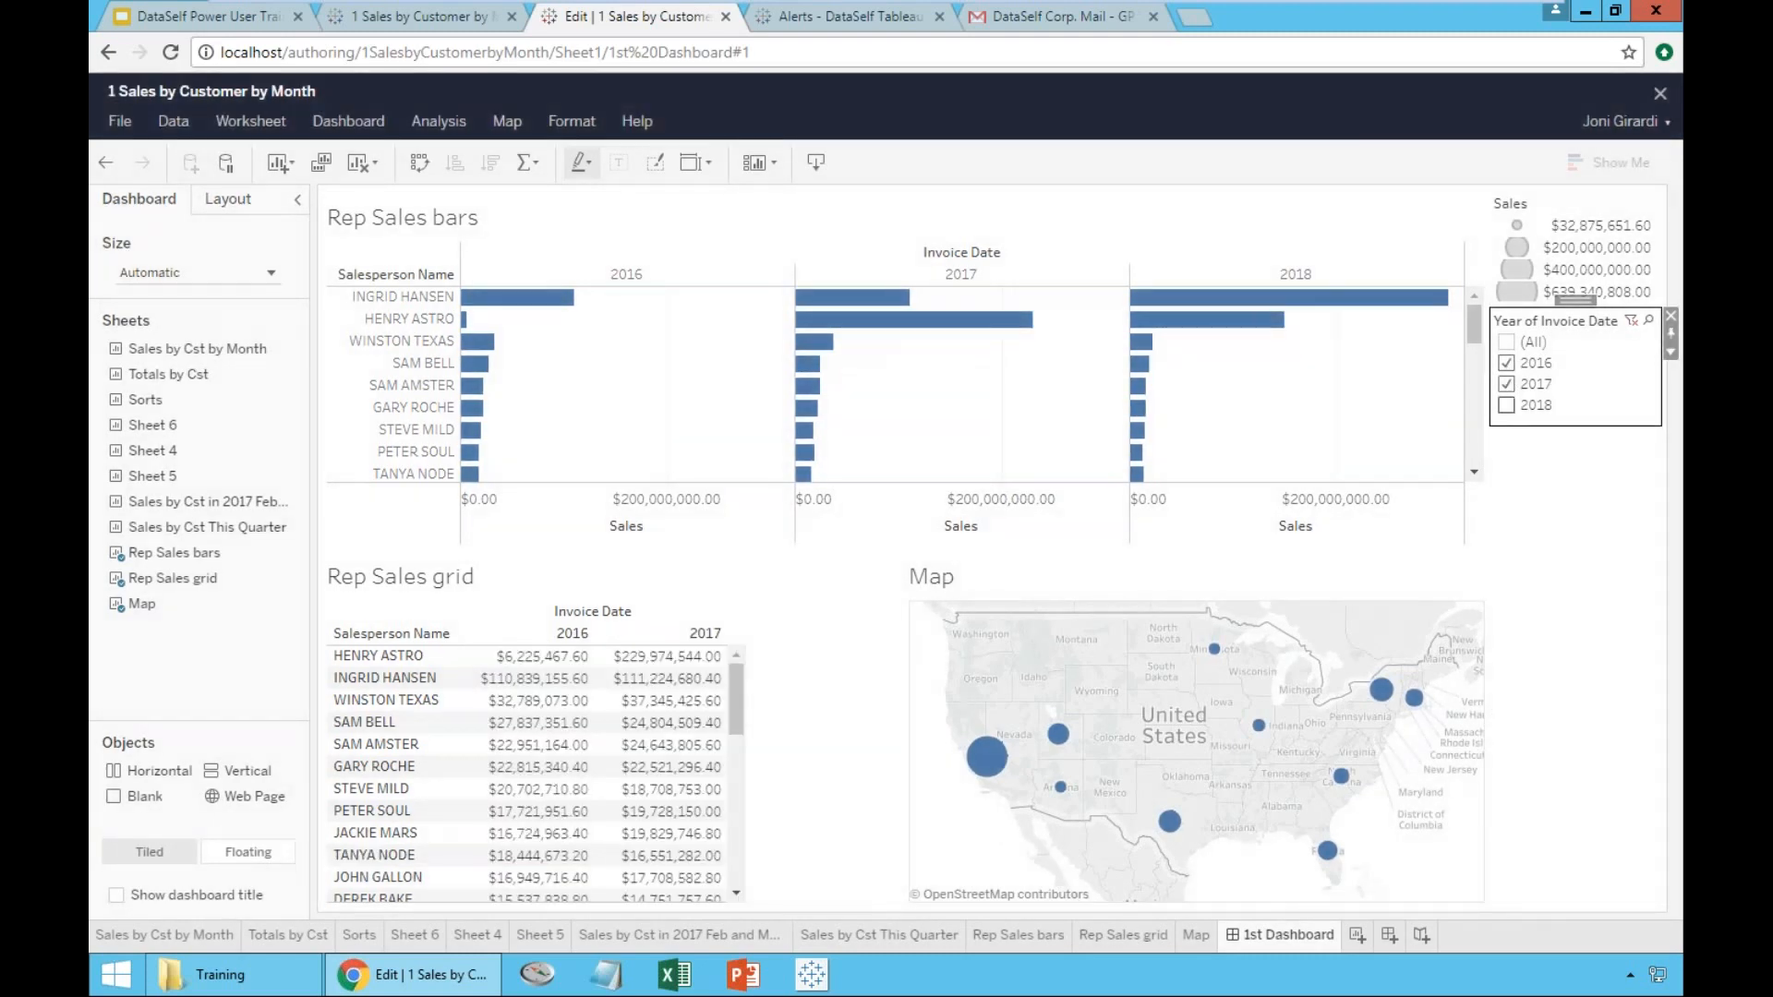
pyautogui.click(1506, 405)
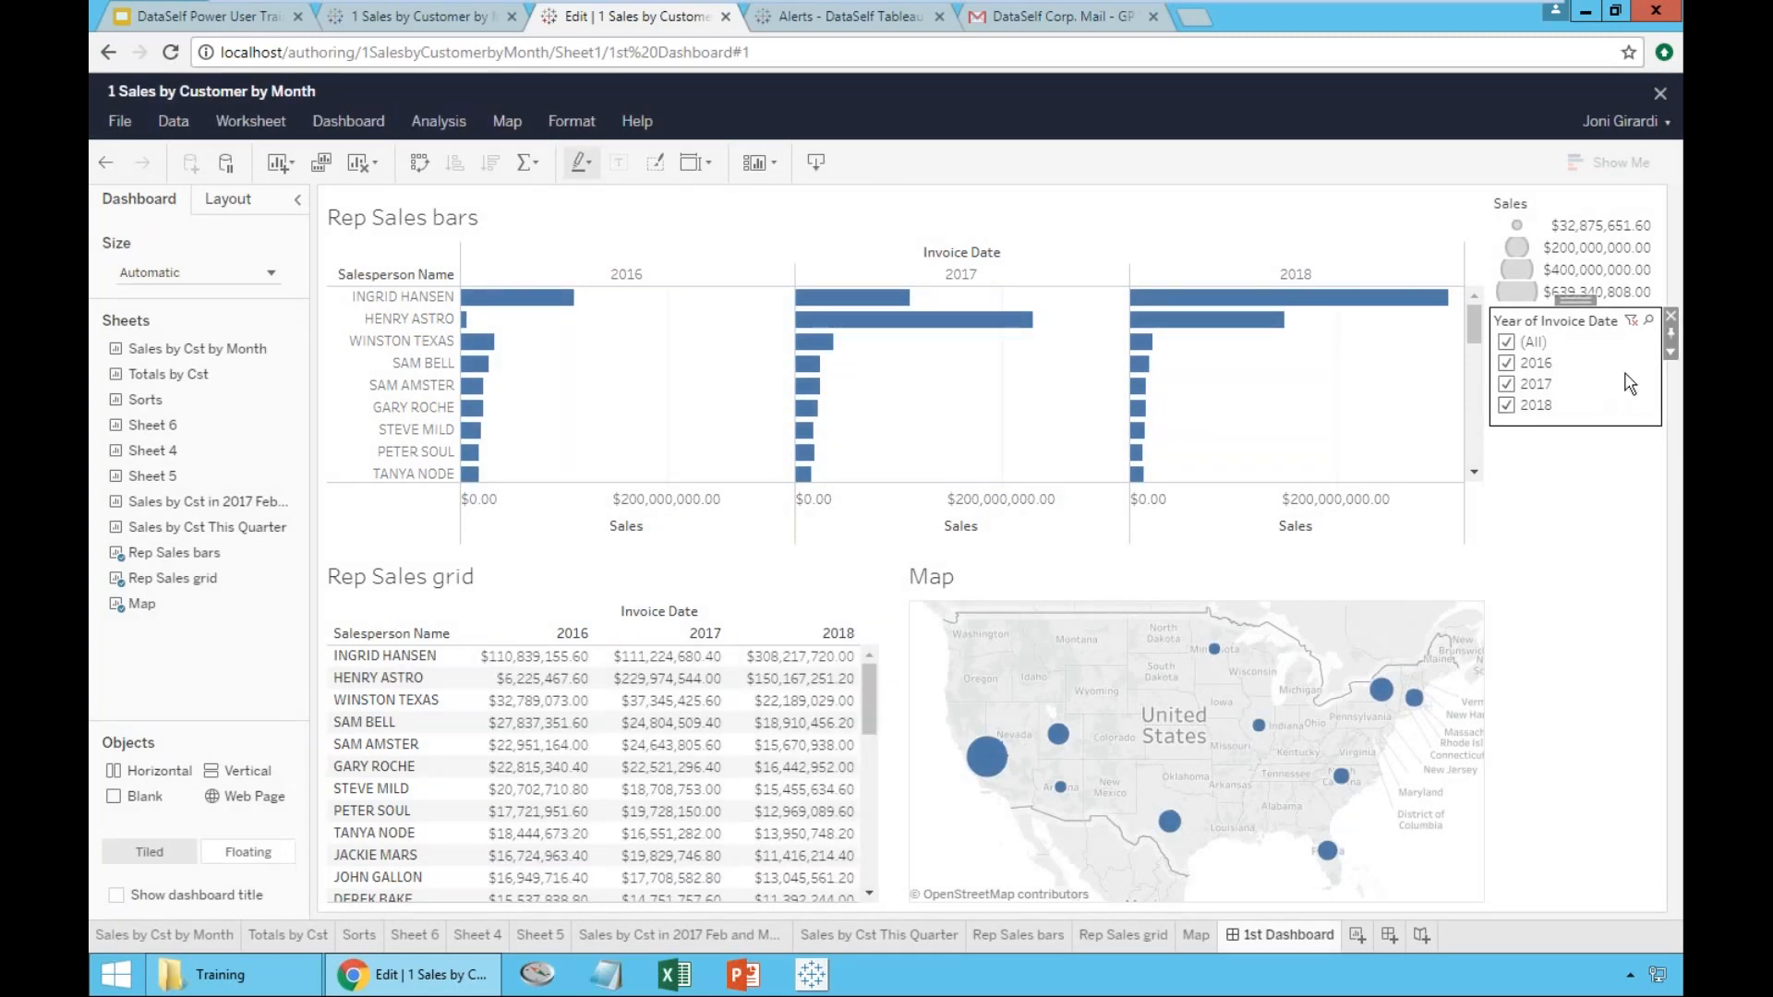
# - Apply the dashboard's Year of Invoice Date filter to all worksheets using this data source
pyautogui.click(1671, 356)
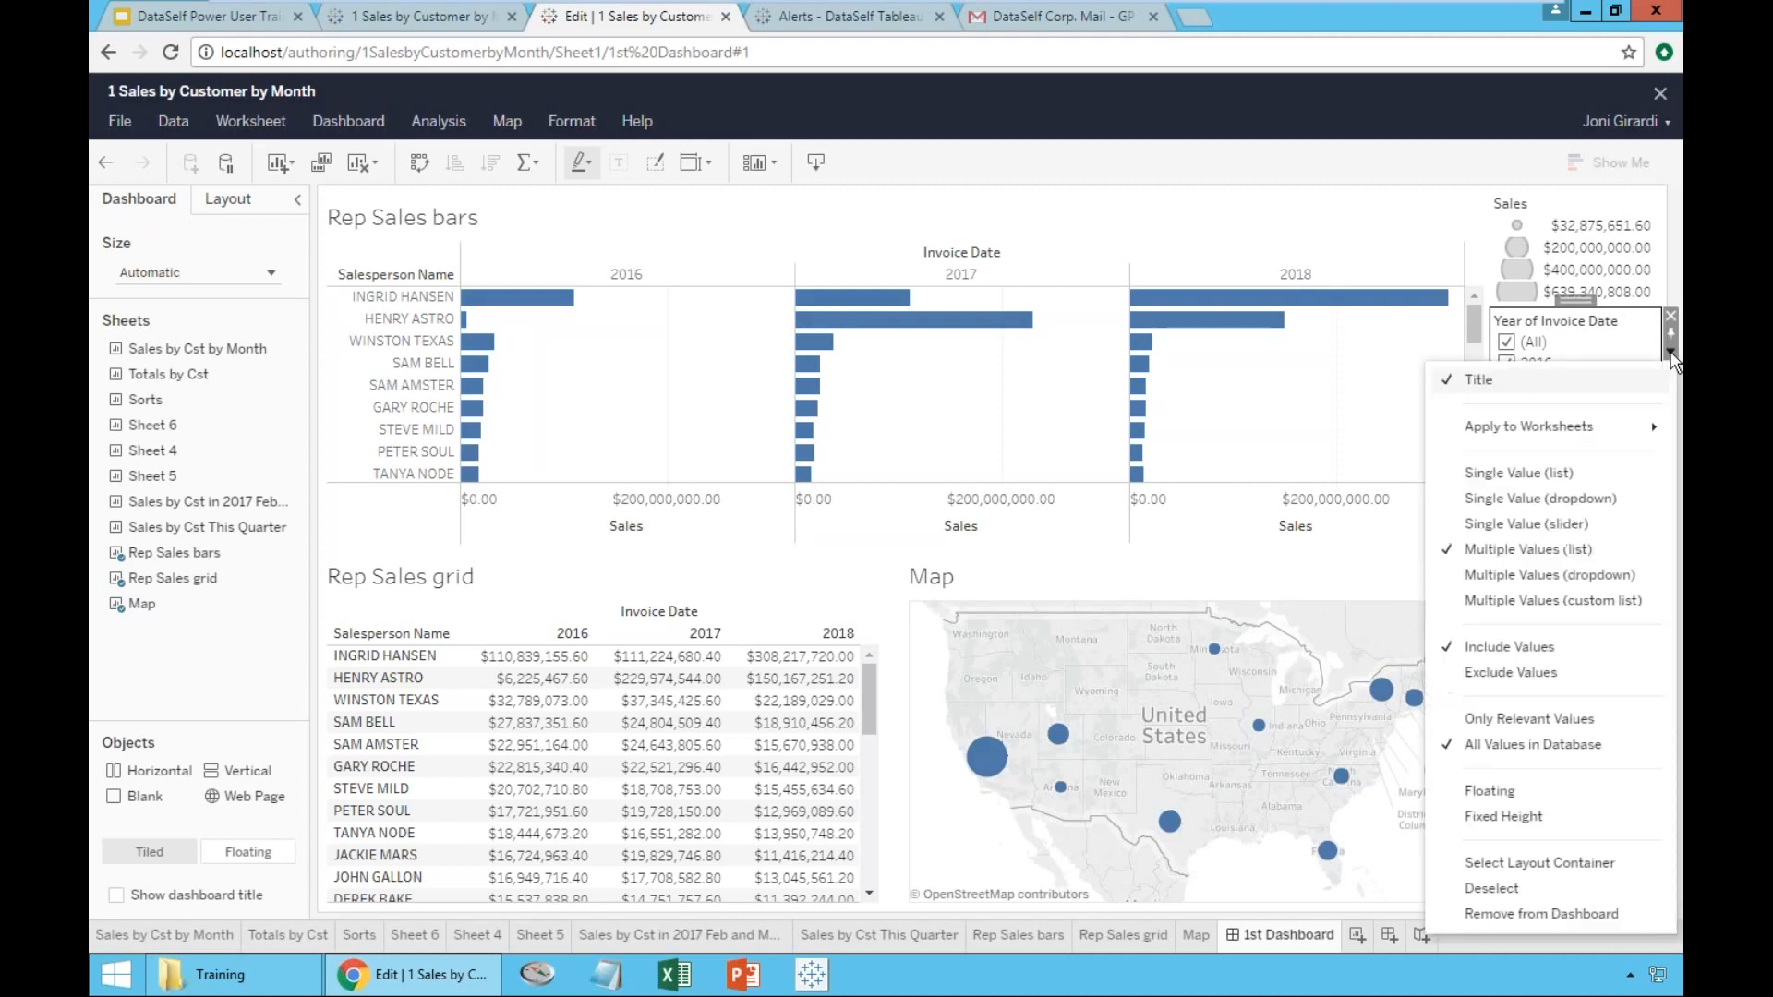
pyautogui.moveTo(1630, 432)
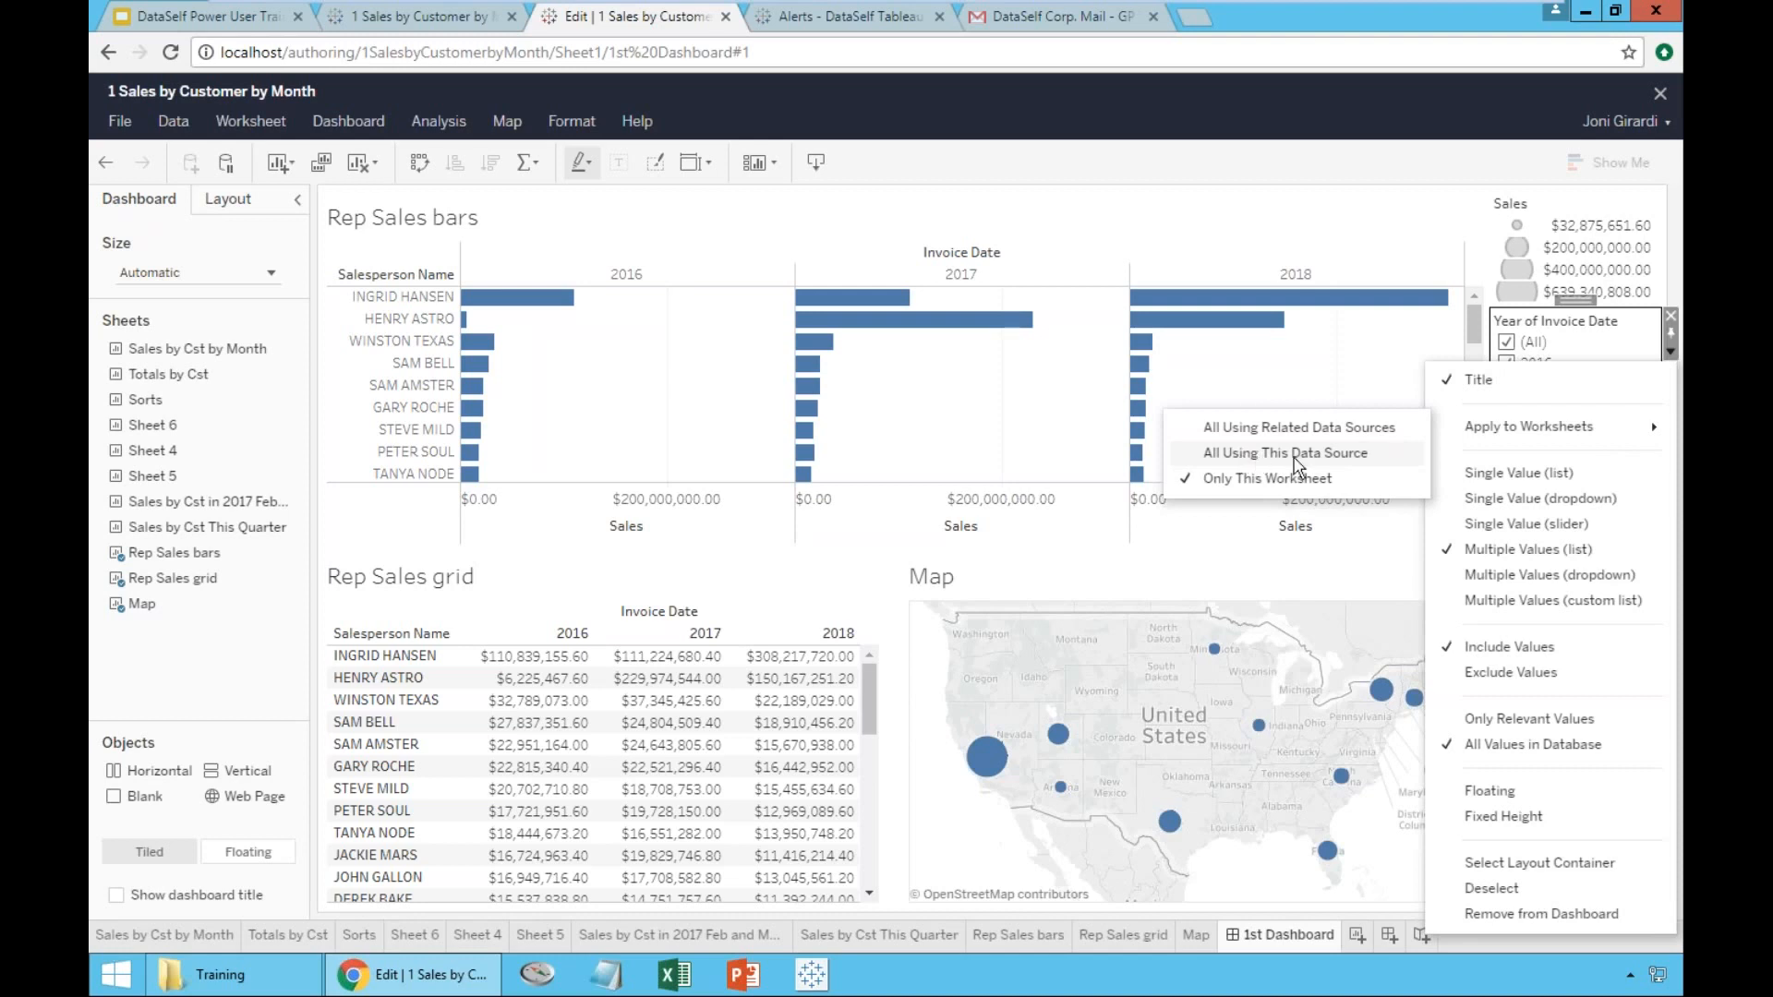
pyautogui.click(1295, 455)
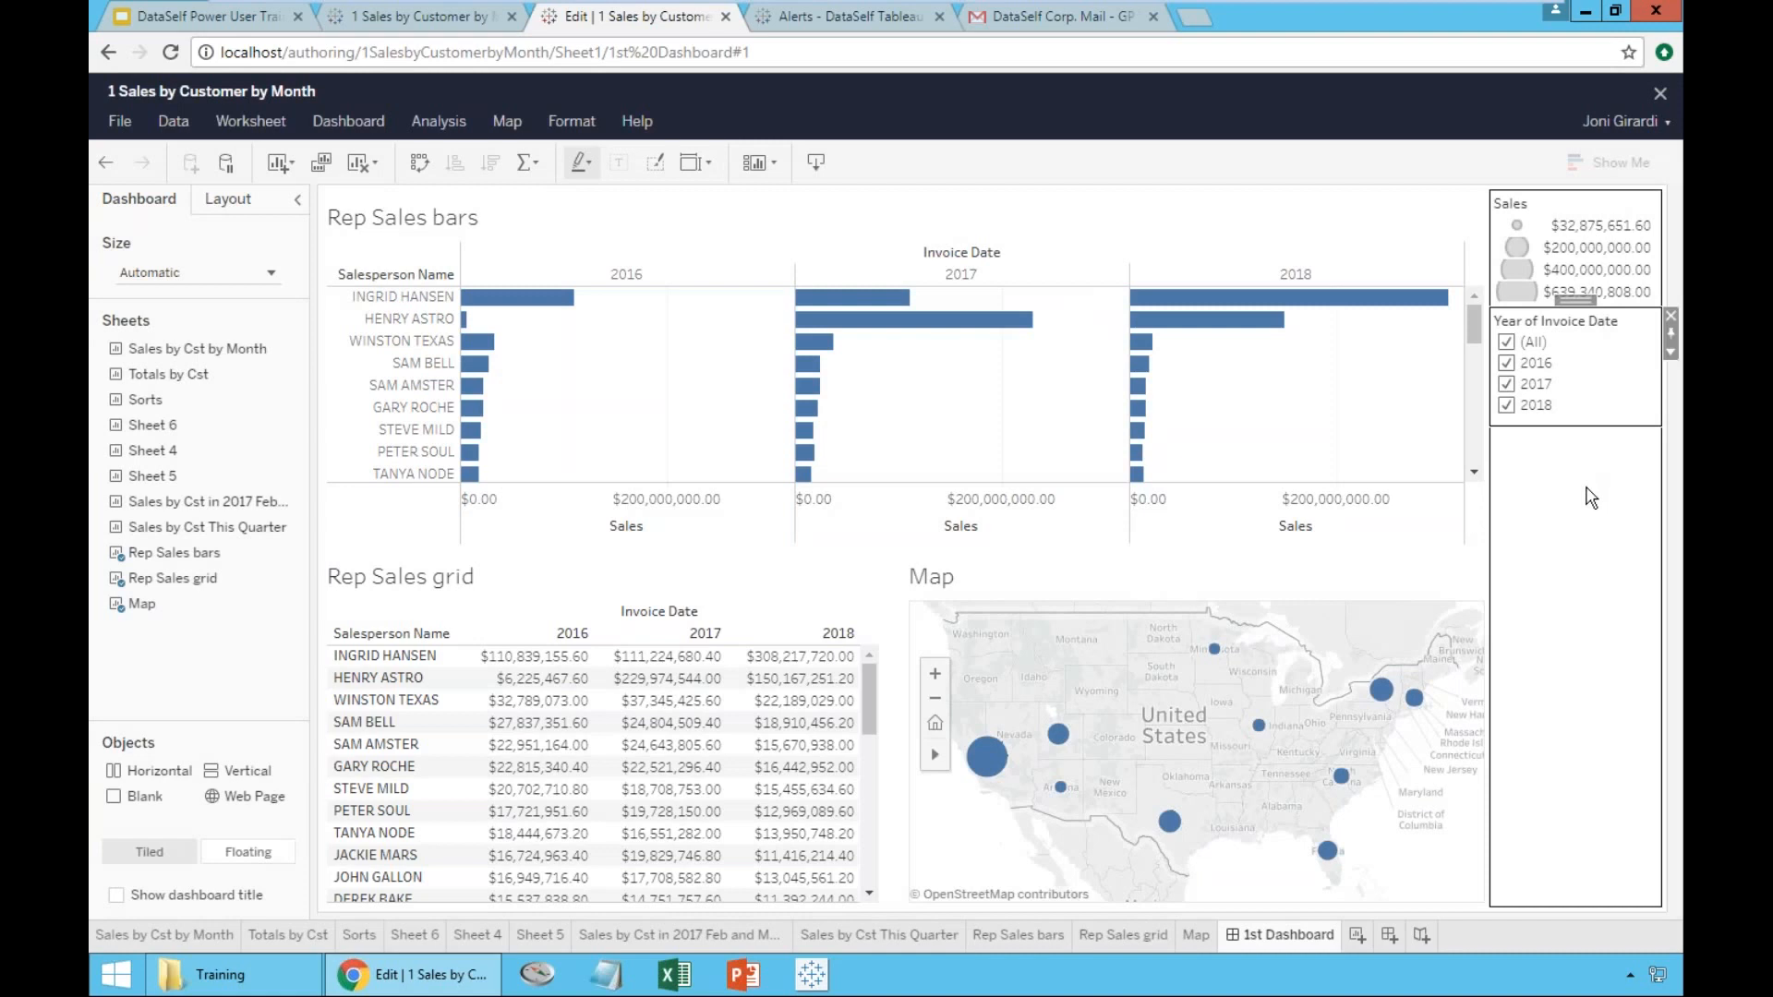
# - Test different year combinations in the dashboard's Year of Invoice Date filter, ending with only 2016 and 2018 selected
pyautogui.click(1505, 366)
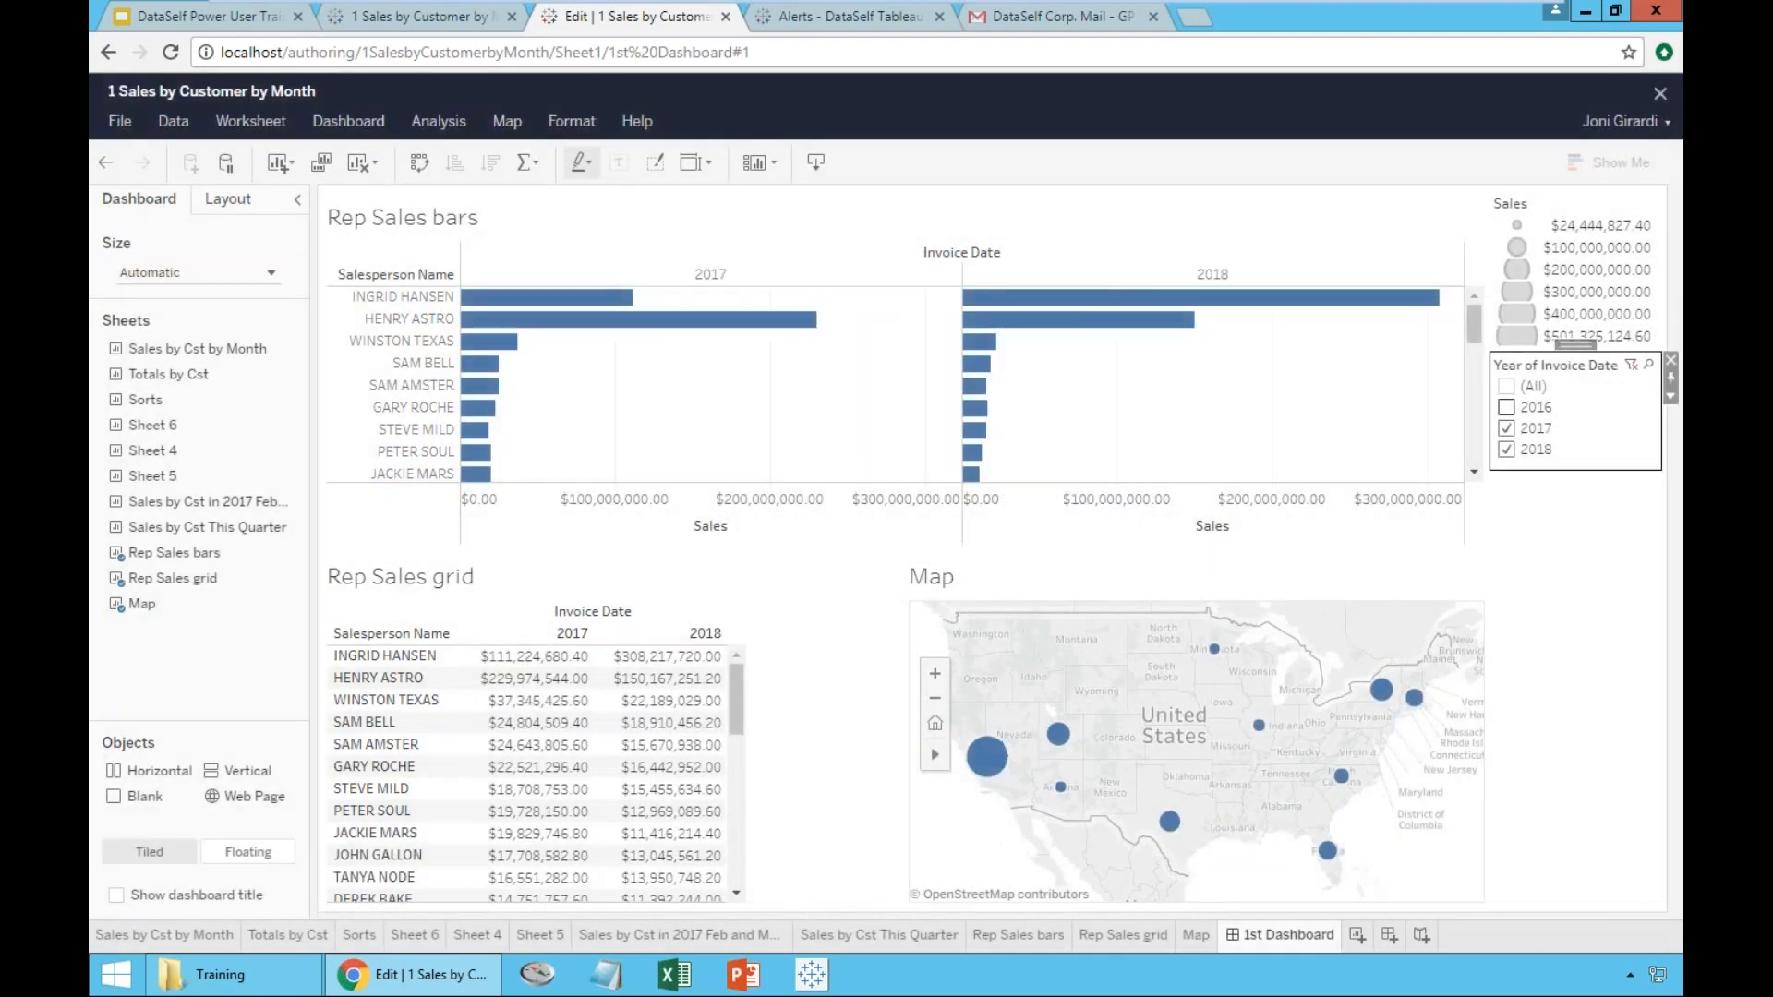
pyautogui.click(1506, 449)
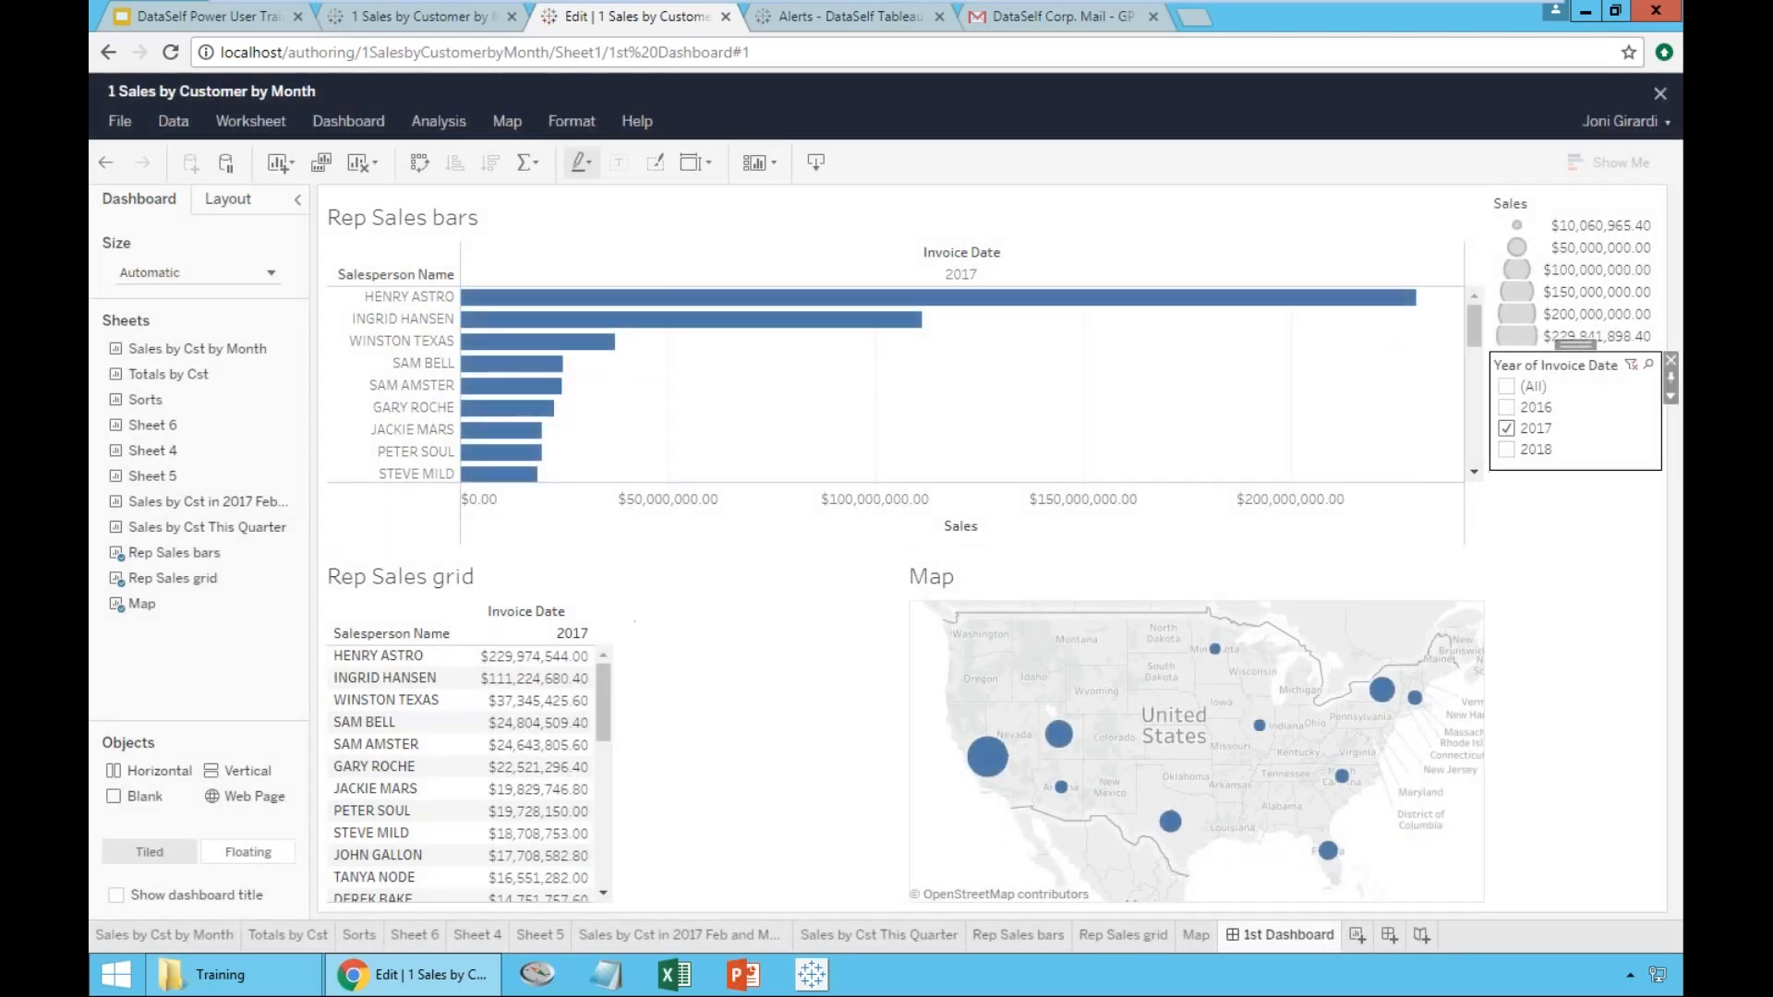
pyautogui.click(1508, 409)
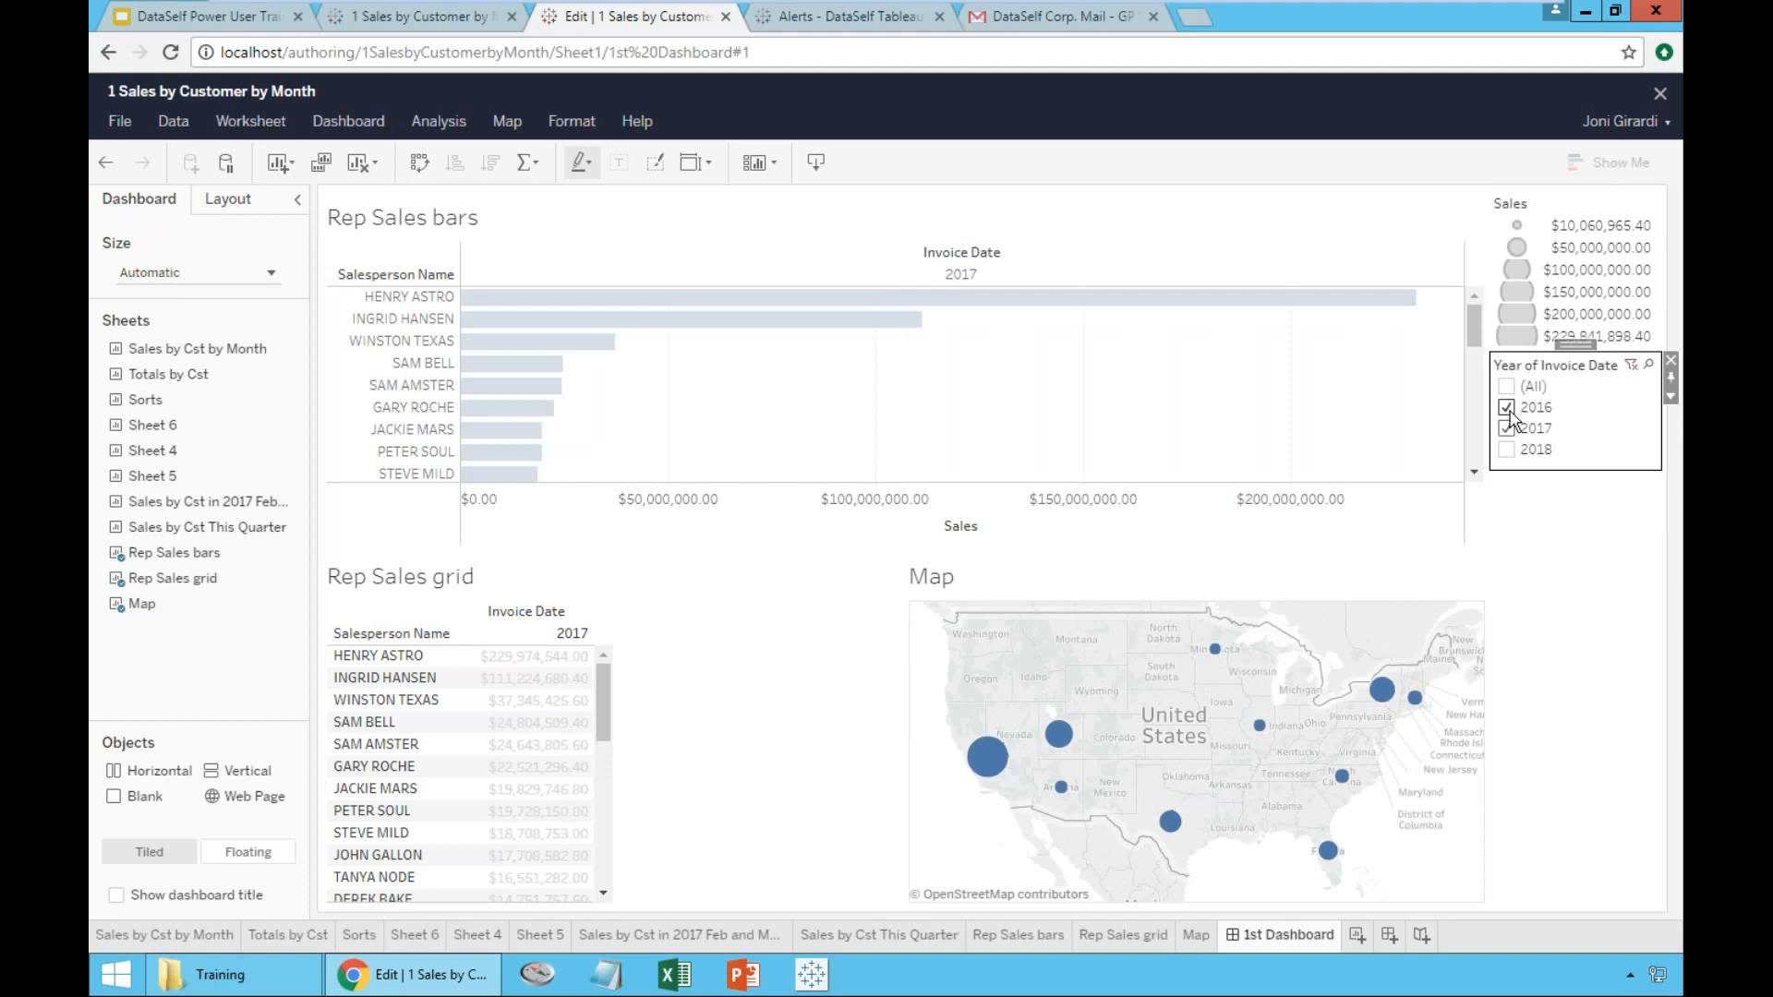
pyautogui.click(1508, 428)
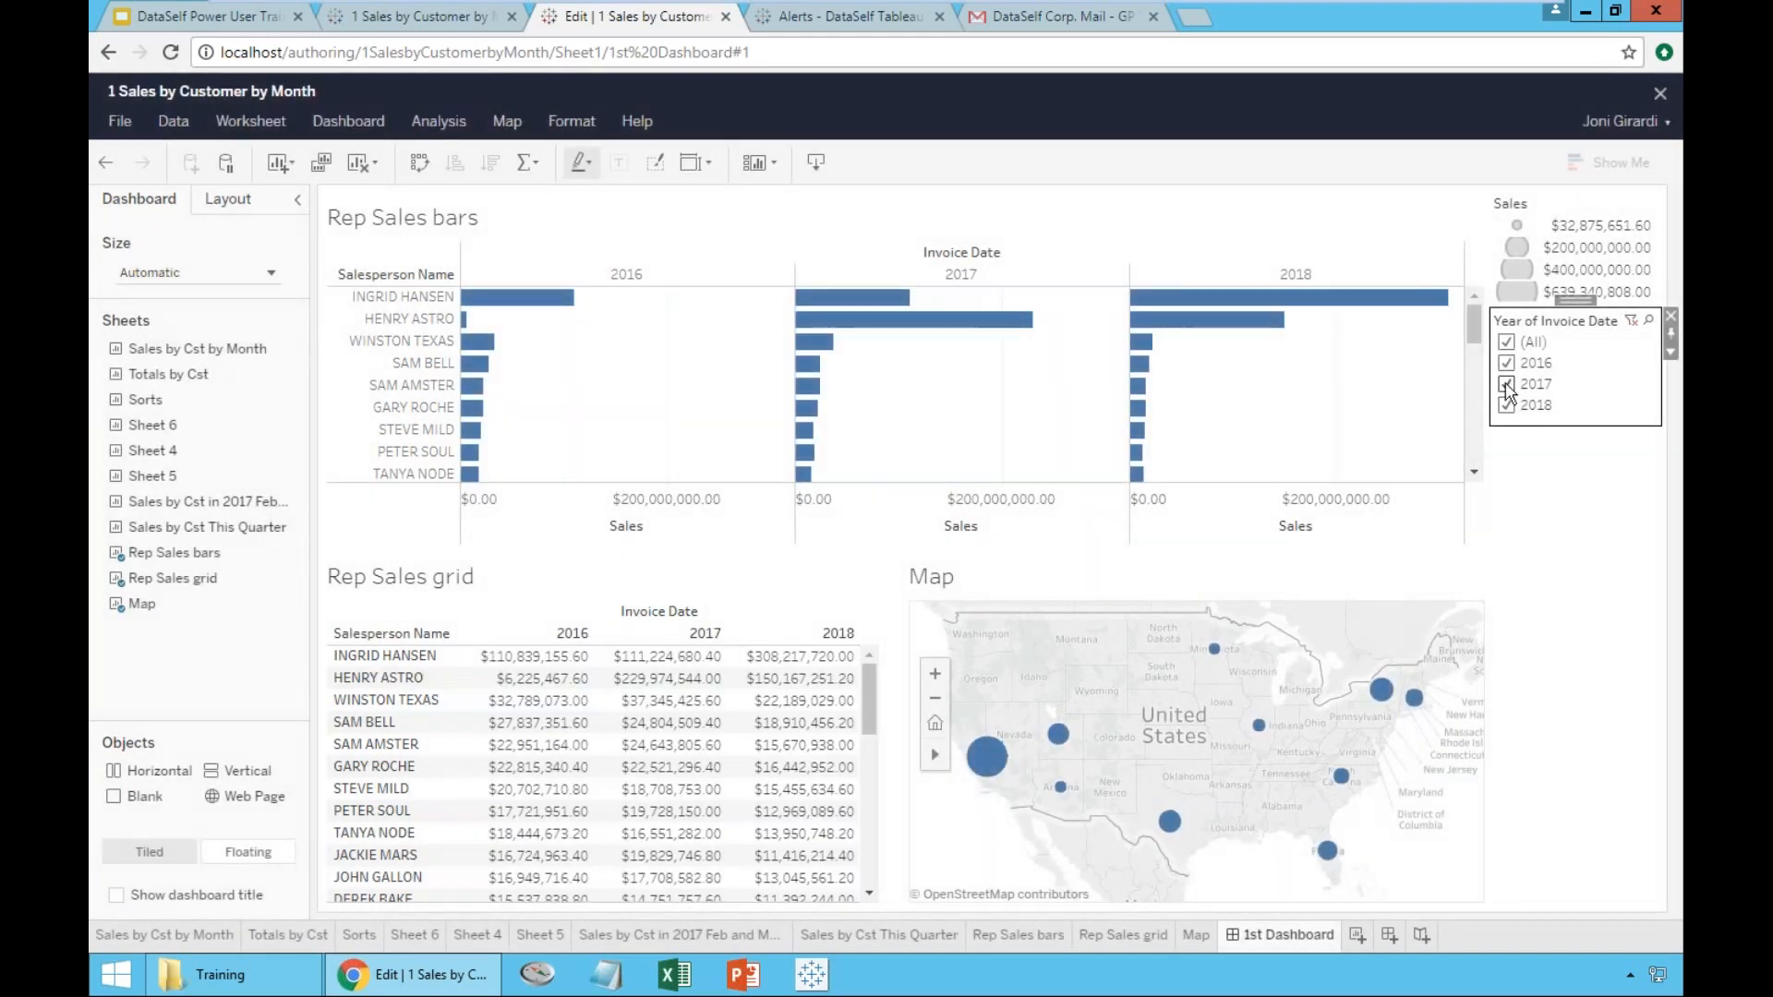
pyautogui.click(1508, 386)
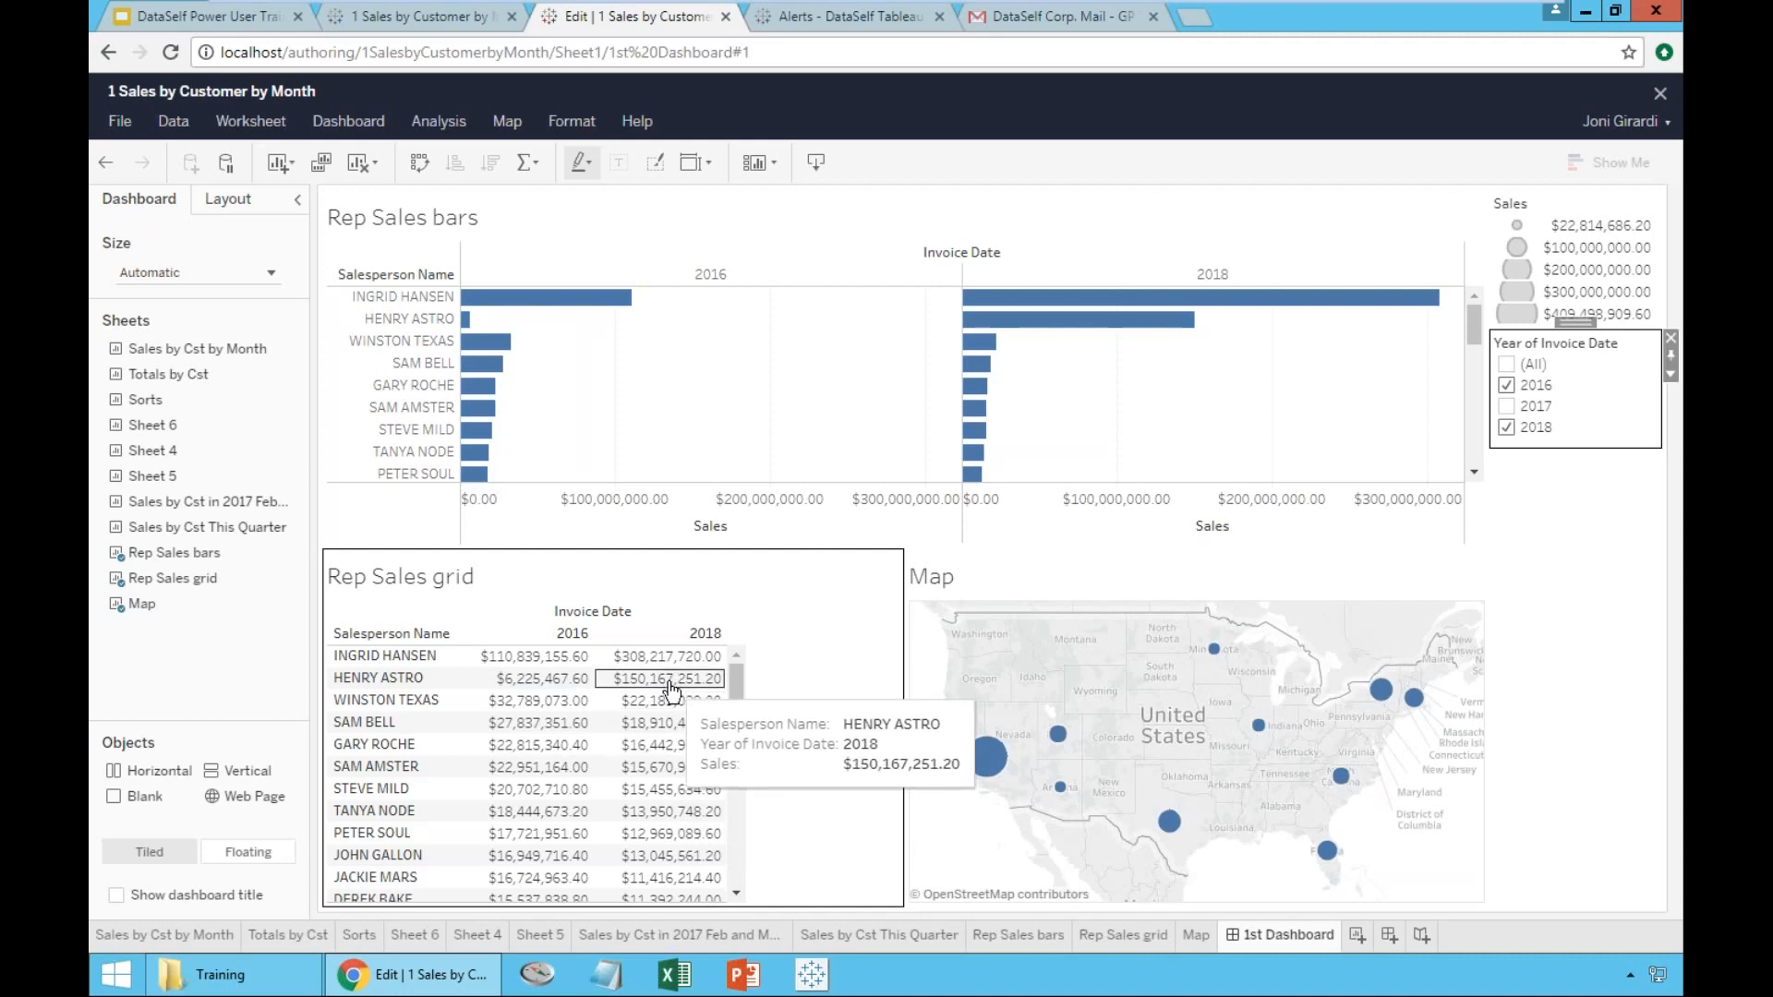
# - Format the Sales values on the Rep Sales grid sheet as currency in Thousands (K) with 1 decimal place
pyautogui.click(1020, 933)
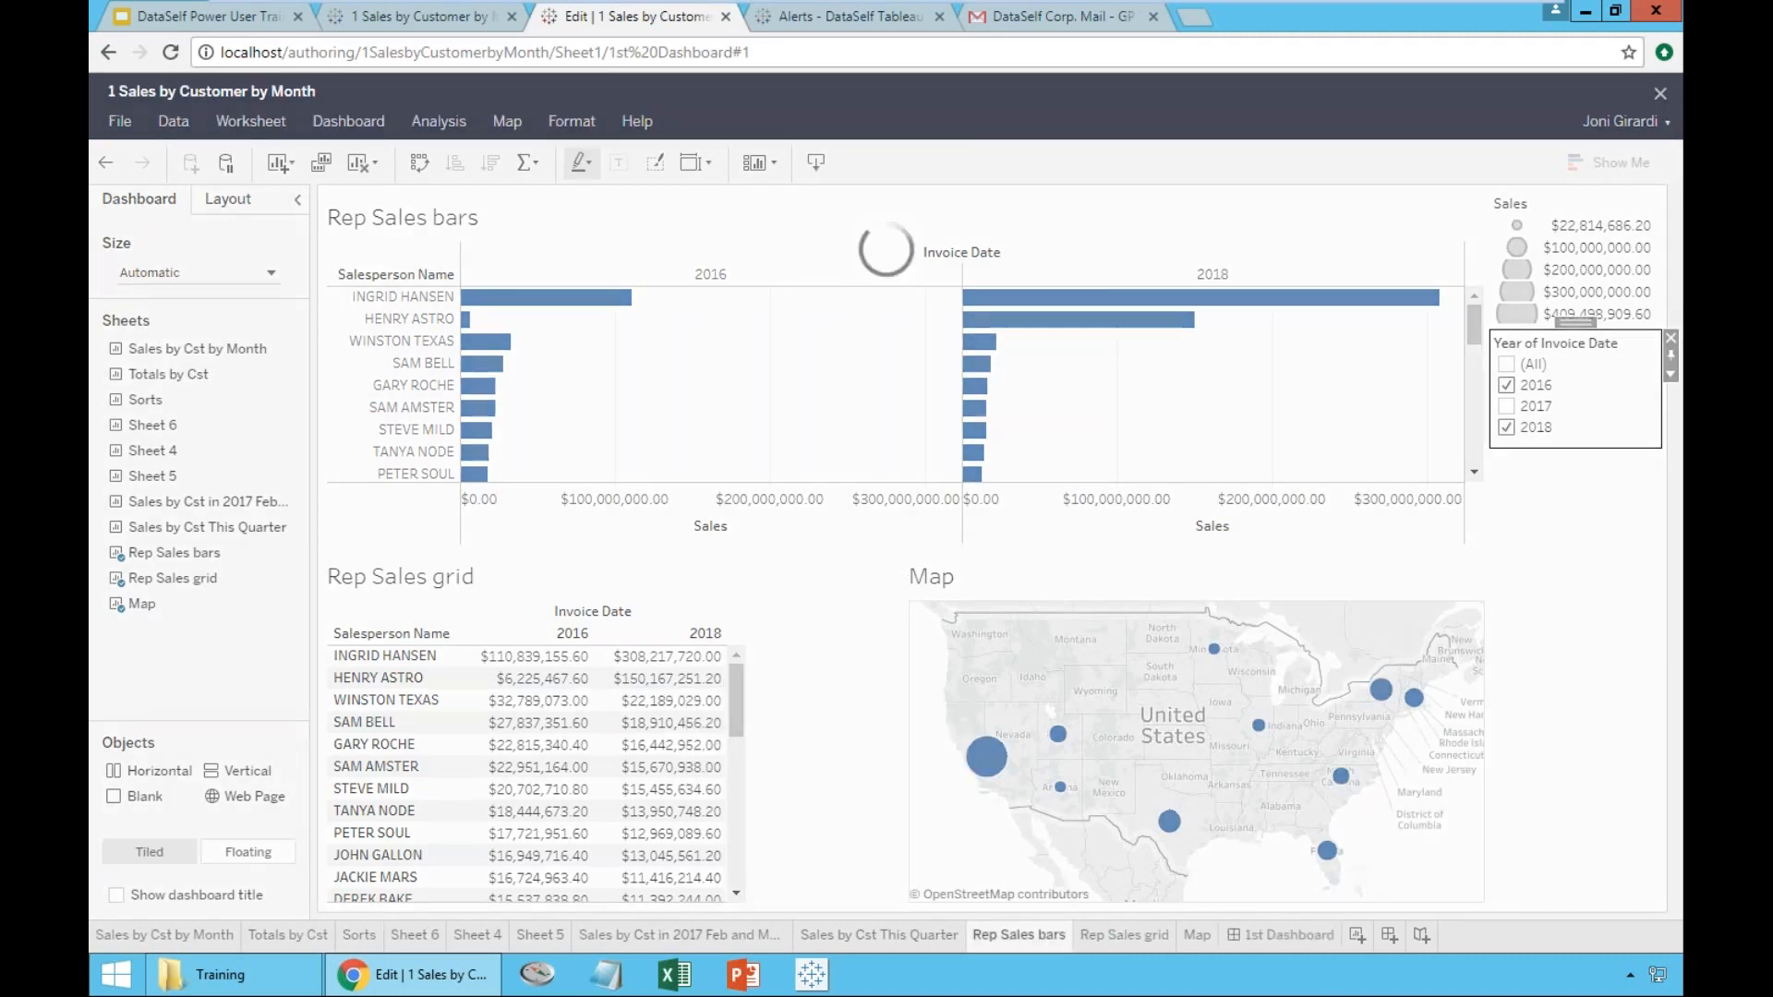
pyautogui.click(1124, 935)
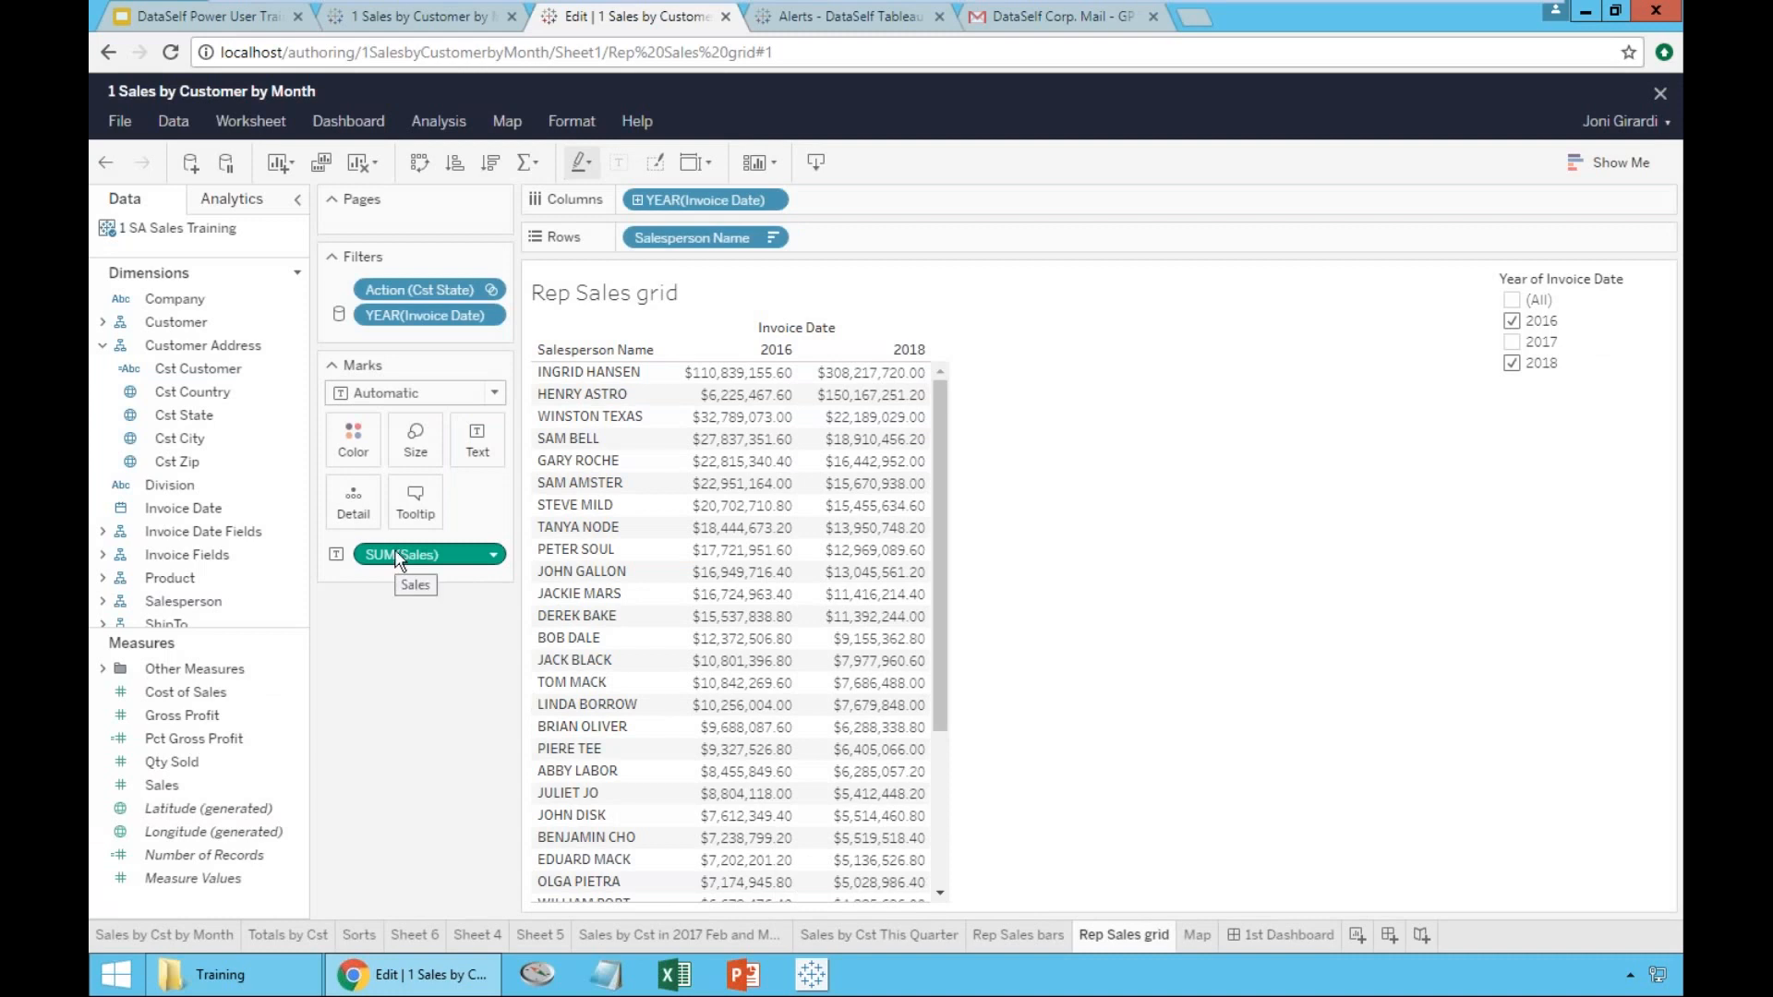
pyautogui.click(494, 555)
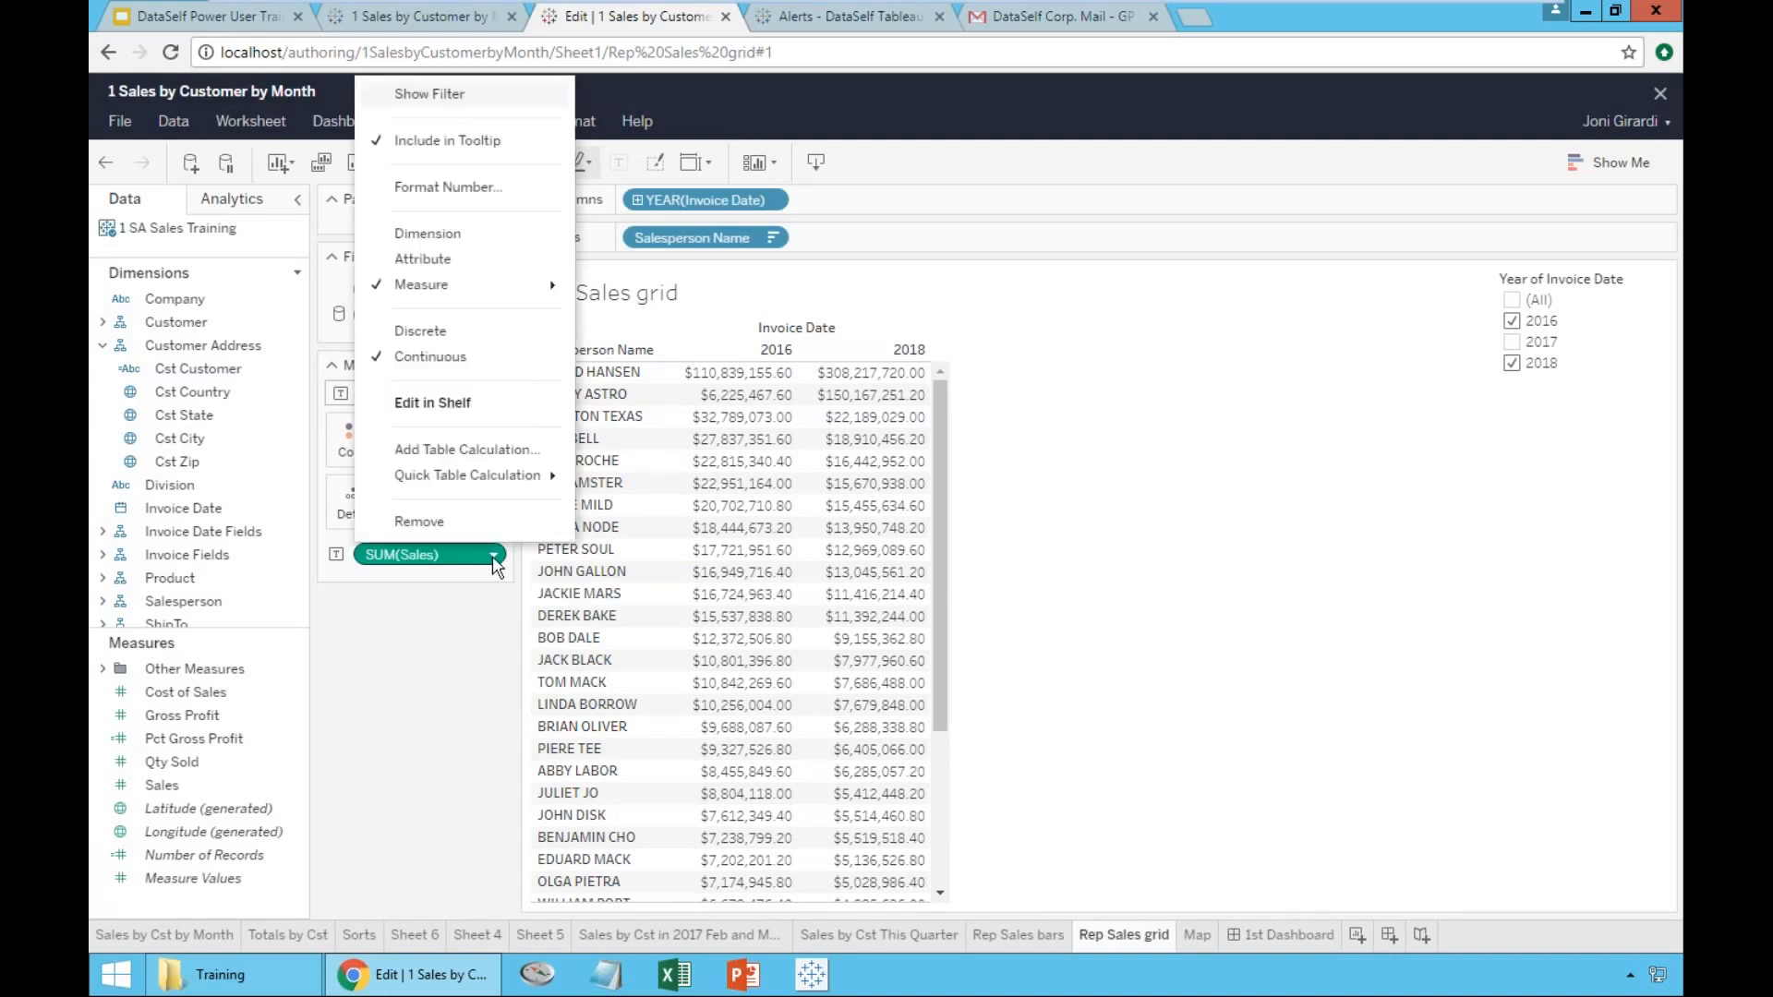
pyautogui.click(451, 186)
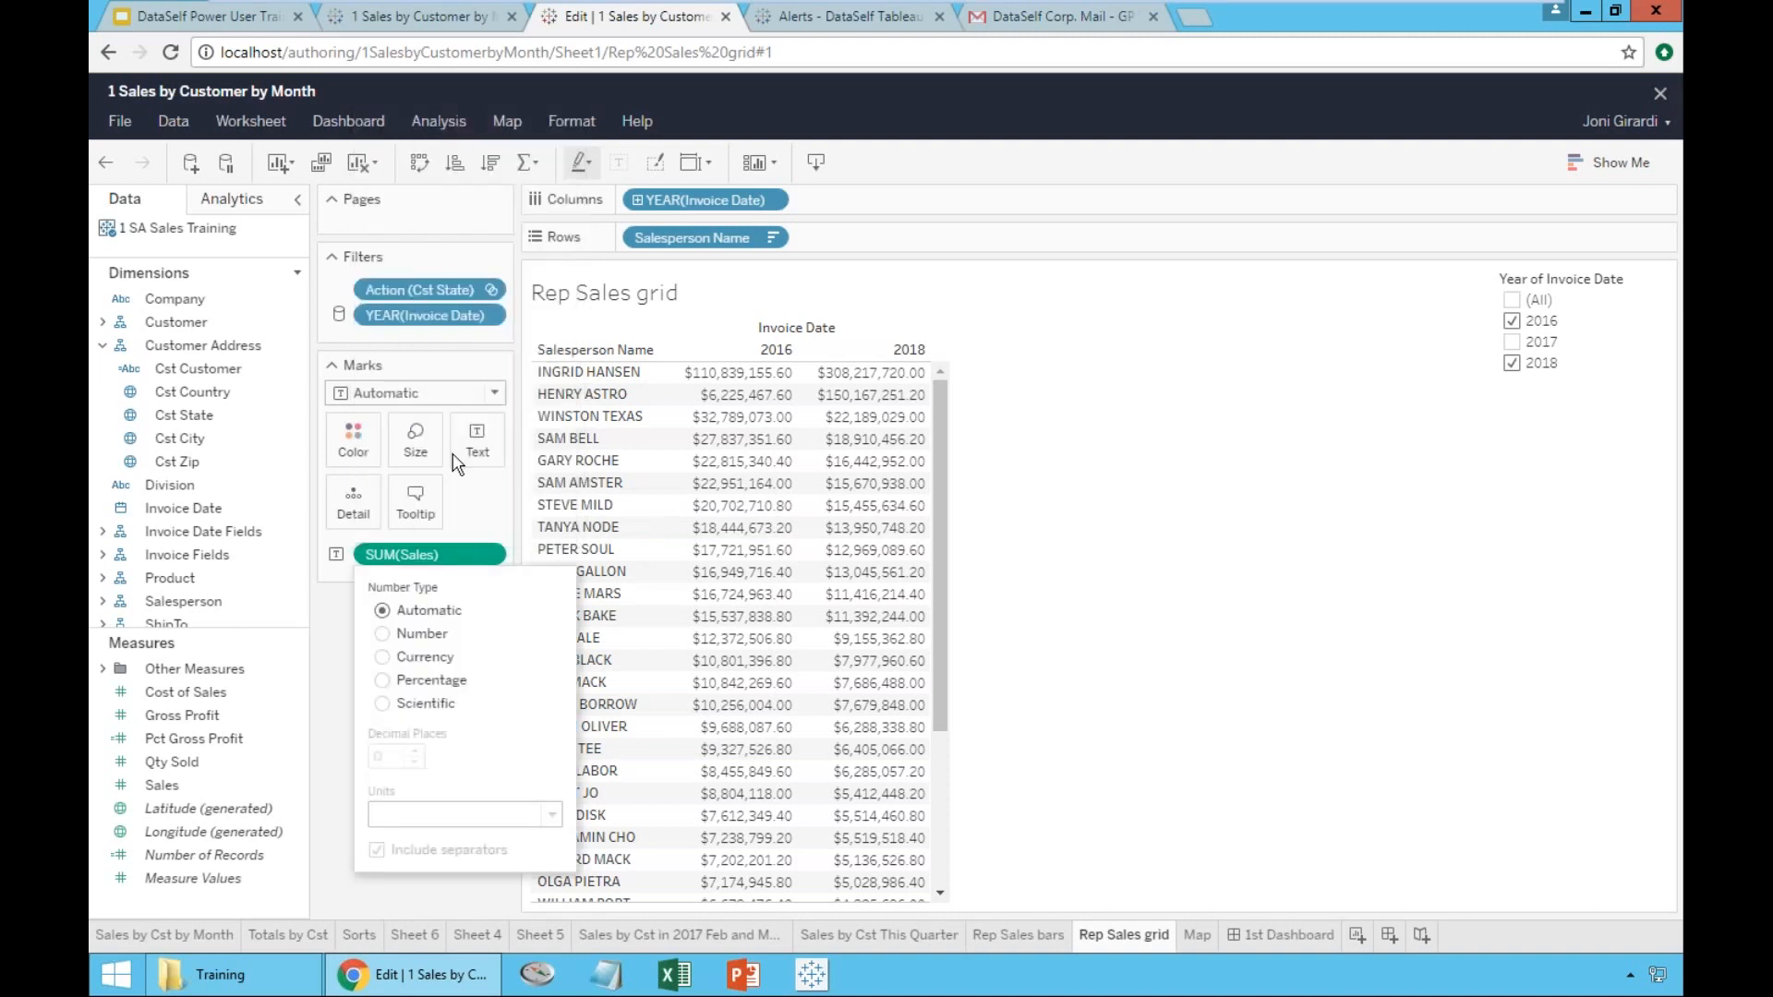
pyautogui.click(420, 658)
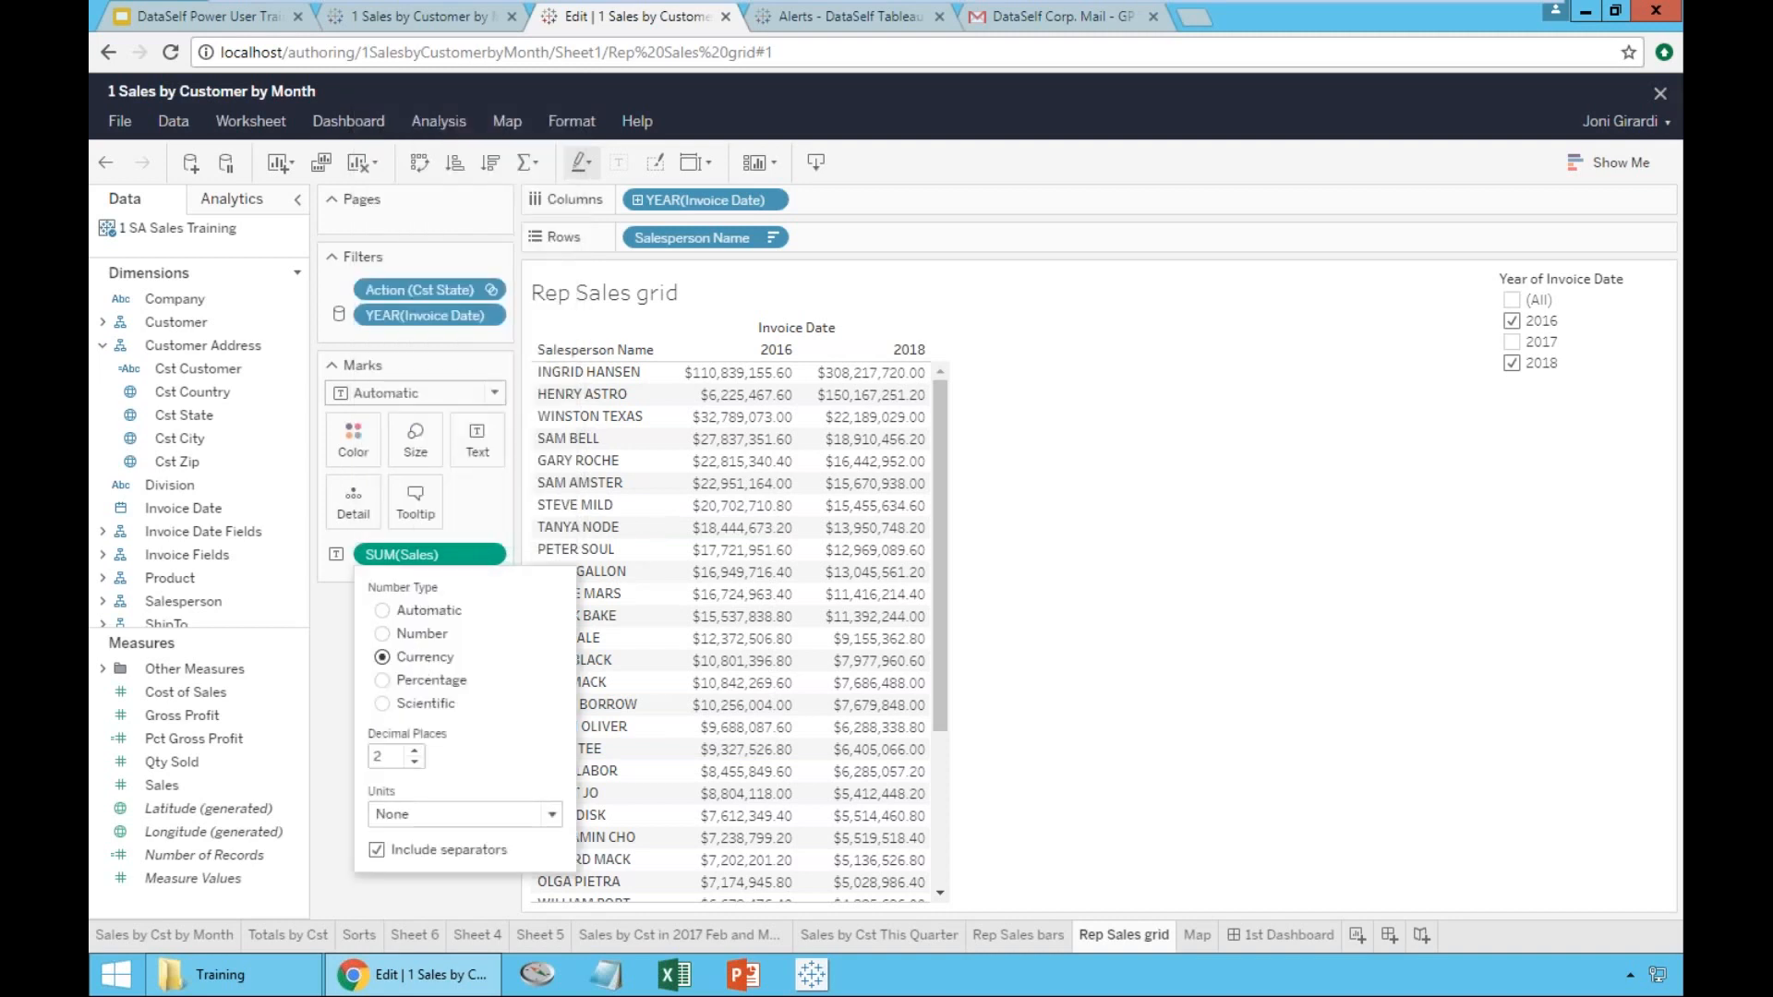
pyautogui.click(431, 814)
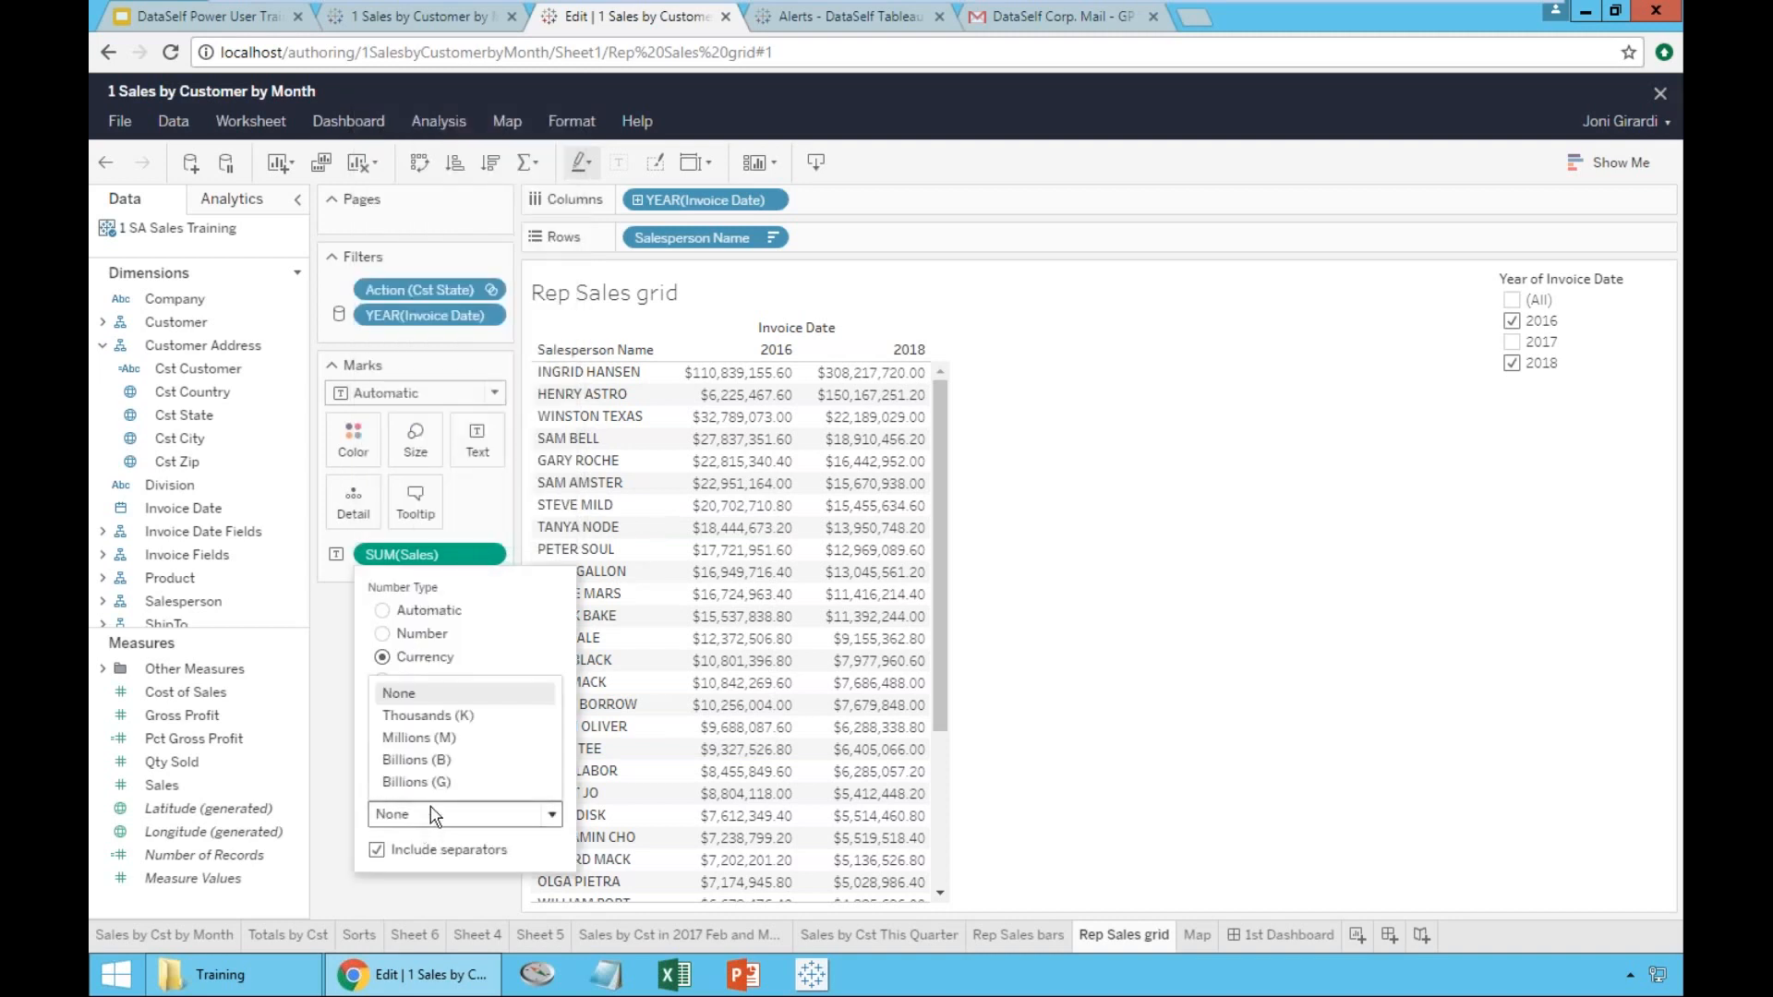
pyautogui.click(430, 738)
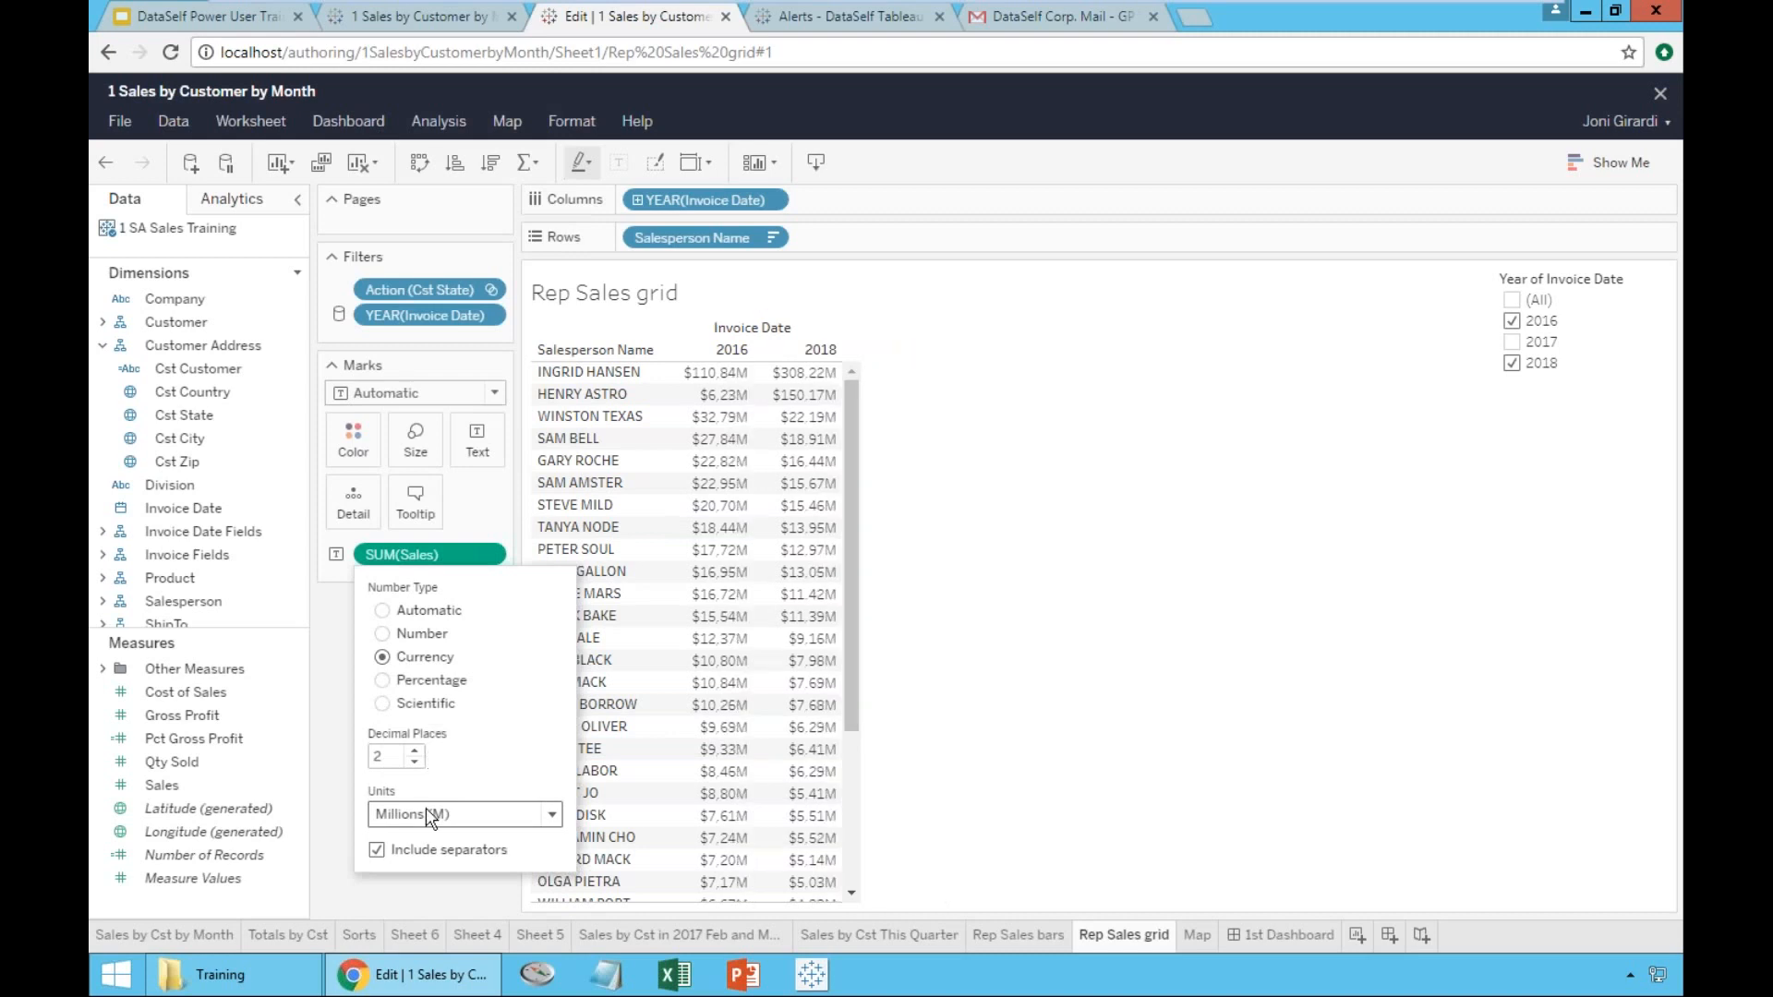
pyautogui.click(430, 815)
pyautogui.click(430, 711)
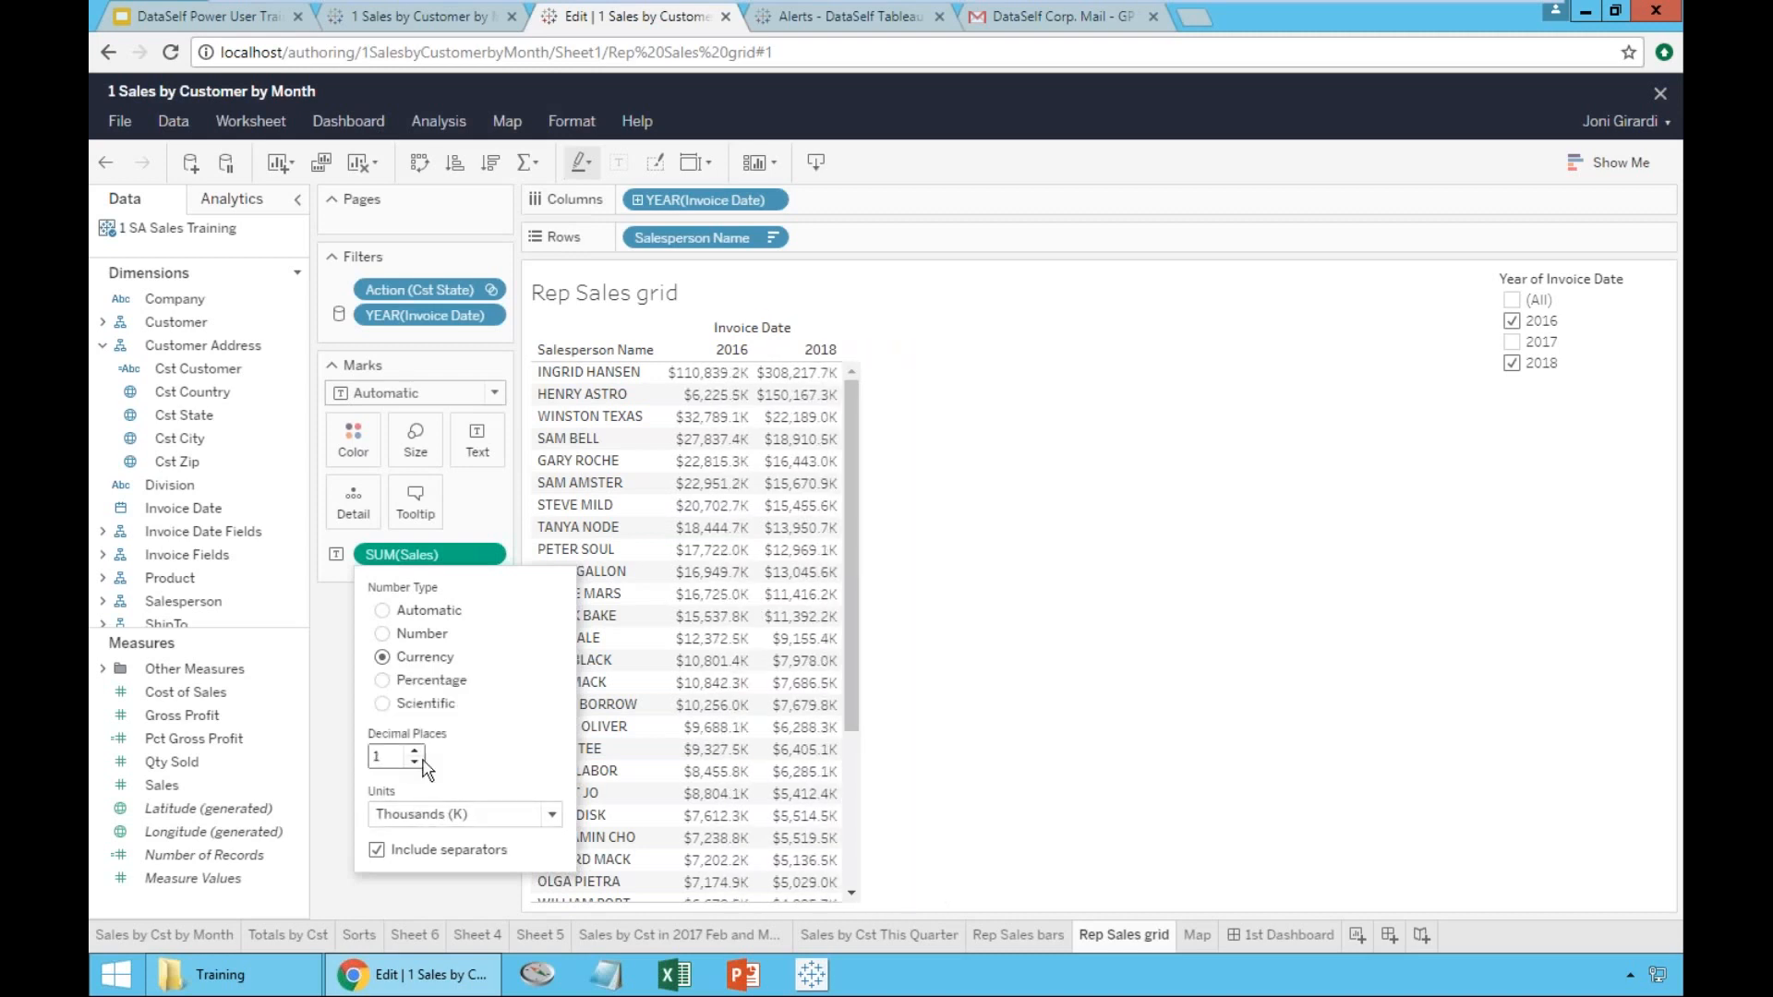
pyautogui.click(939, 702)
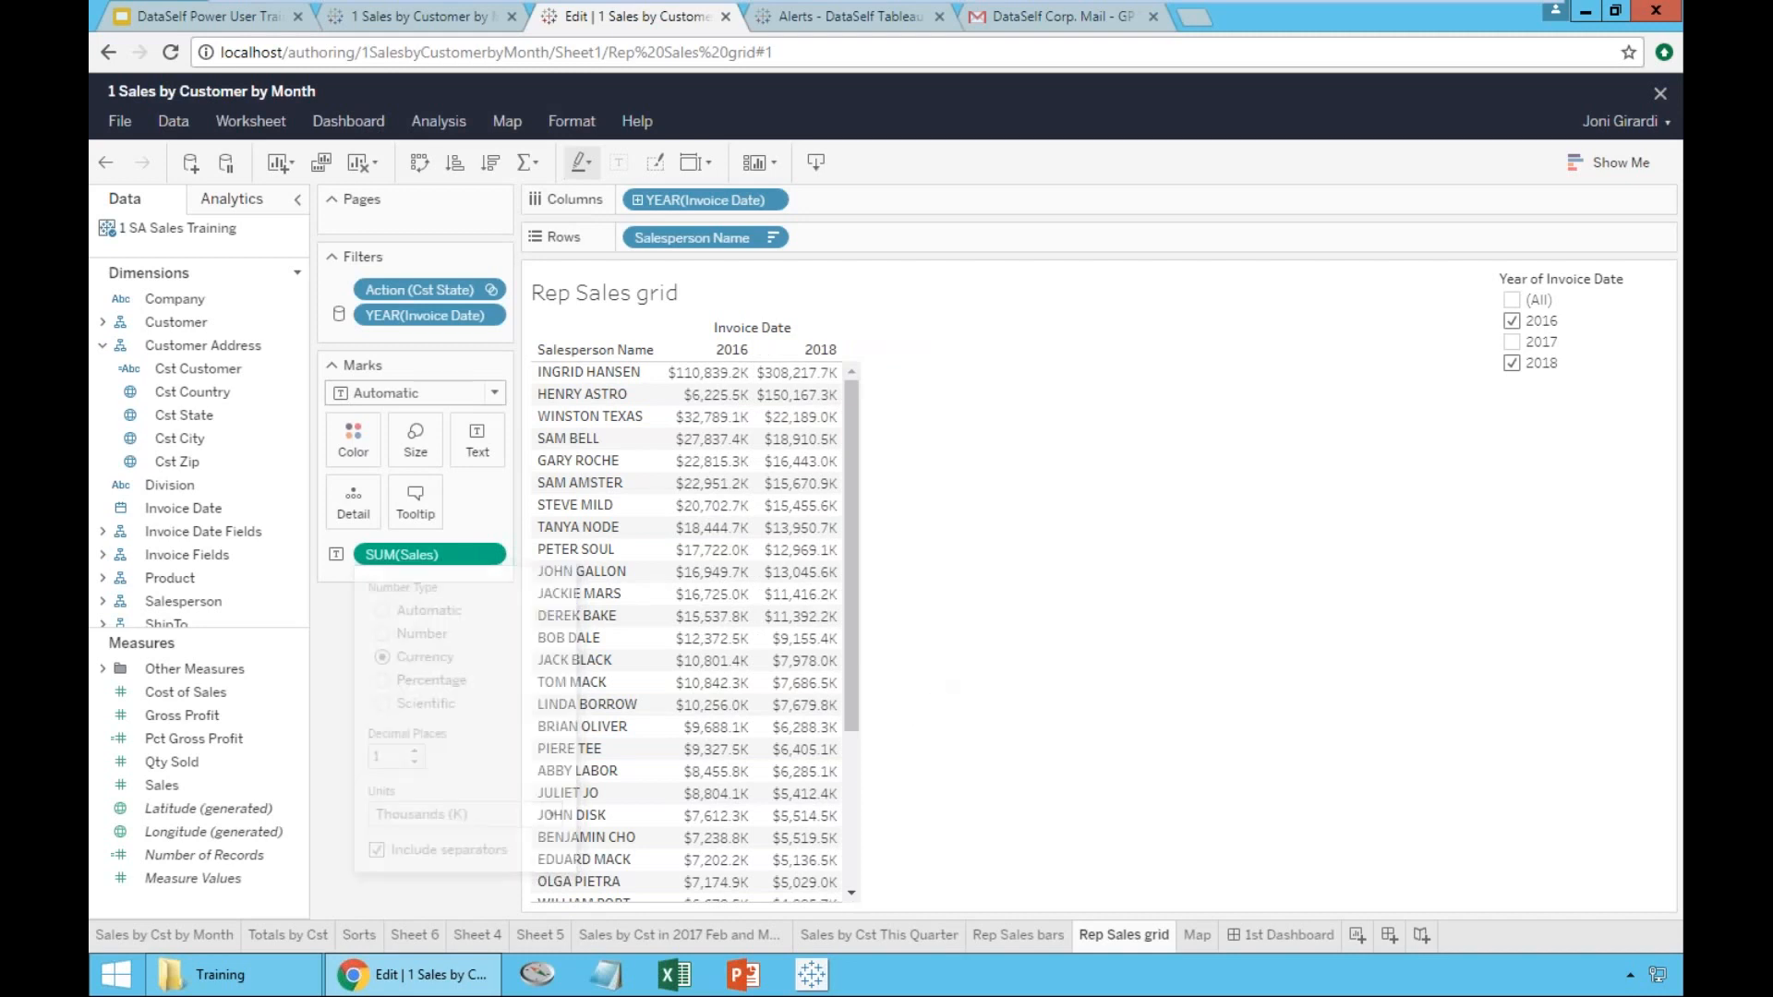
# - Return to 1st Dashboard and save the workbook
pyautogui.click(1293, 934)
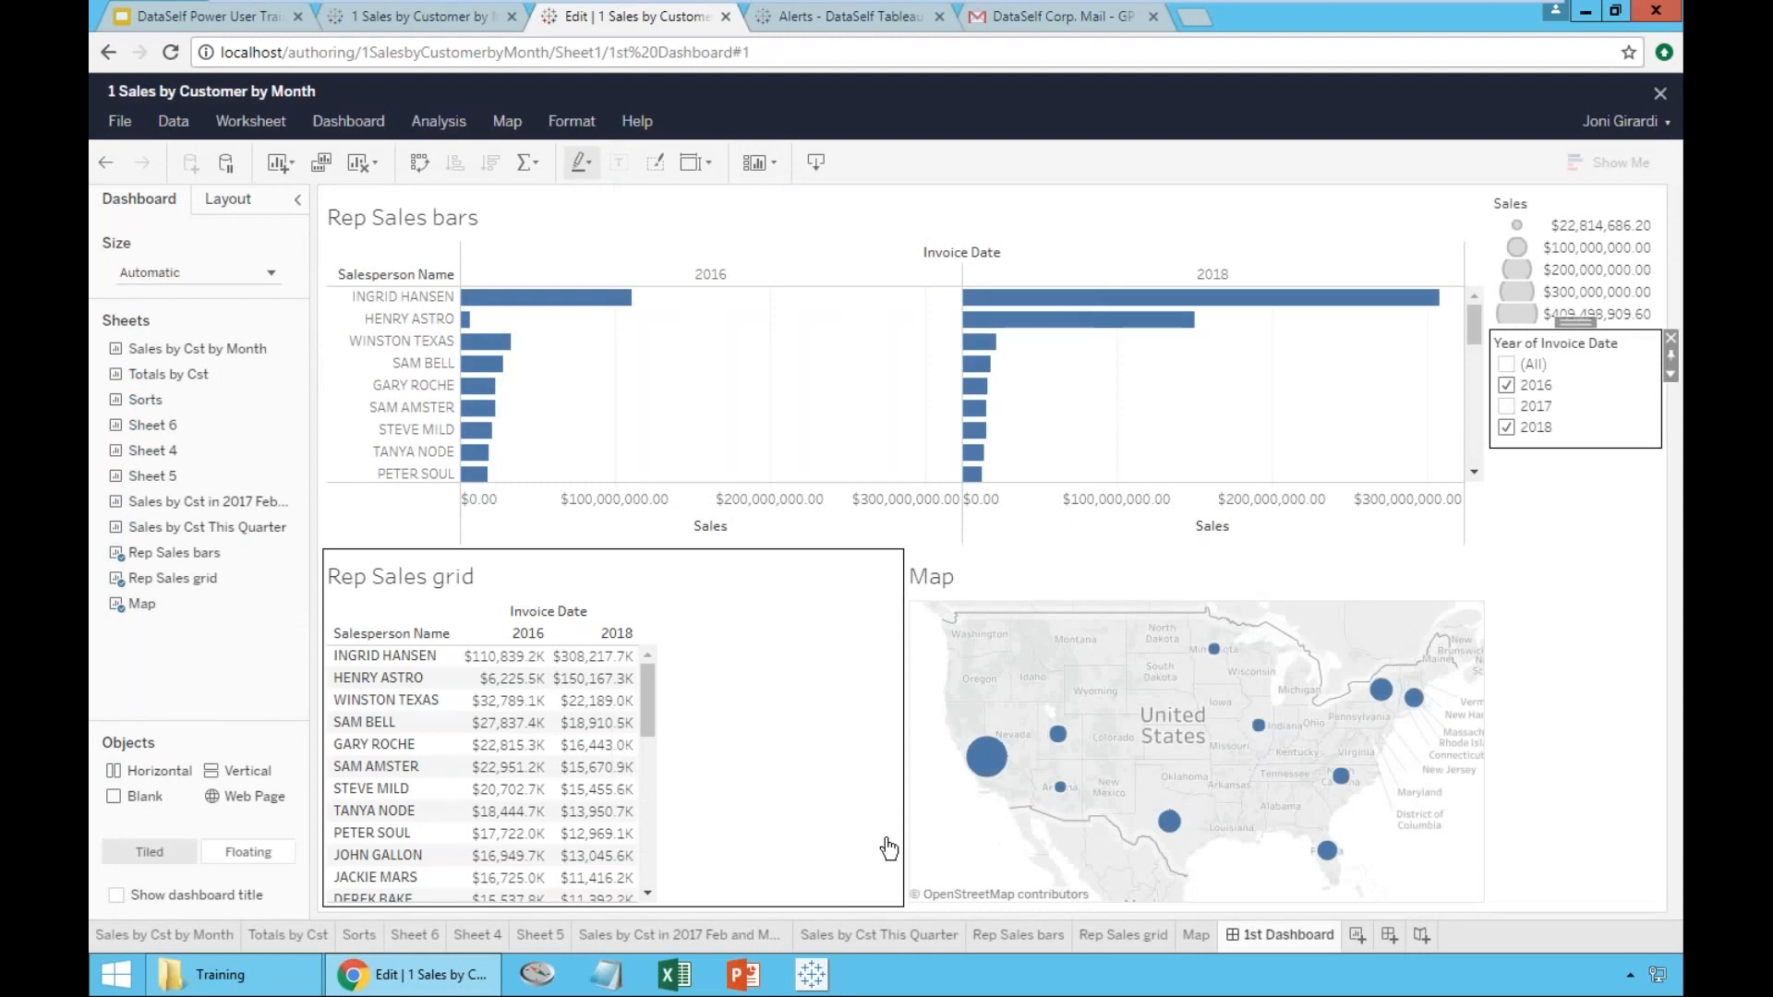
pyautogui.click(125, 121)
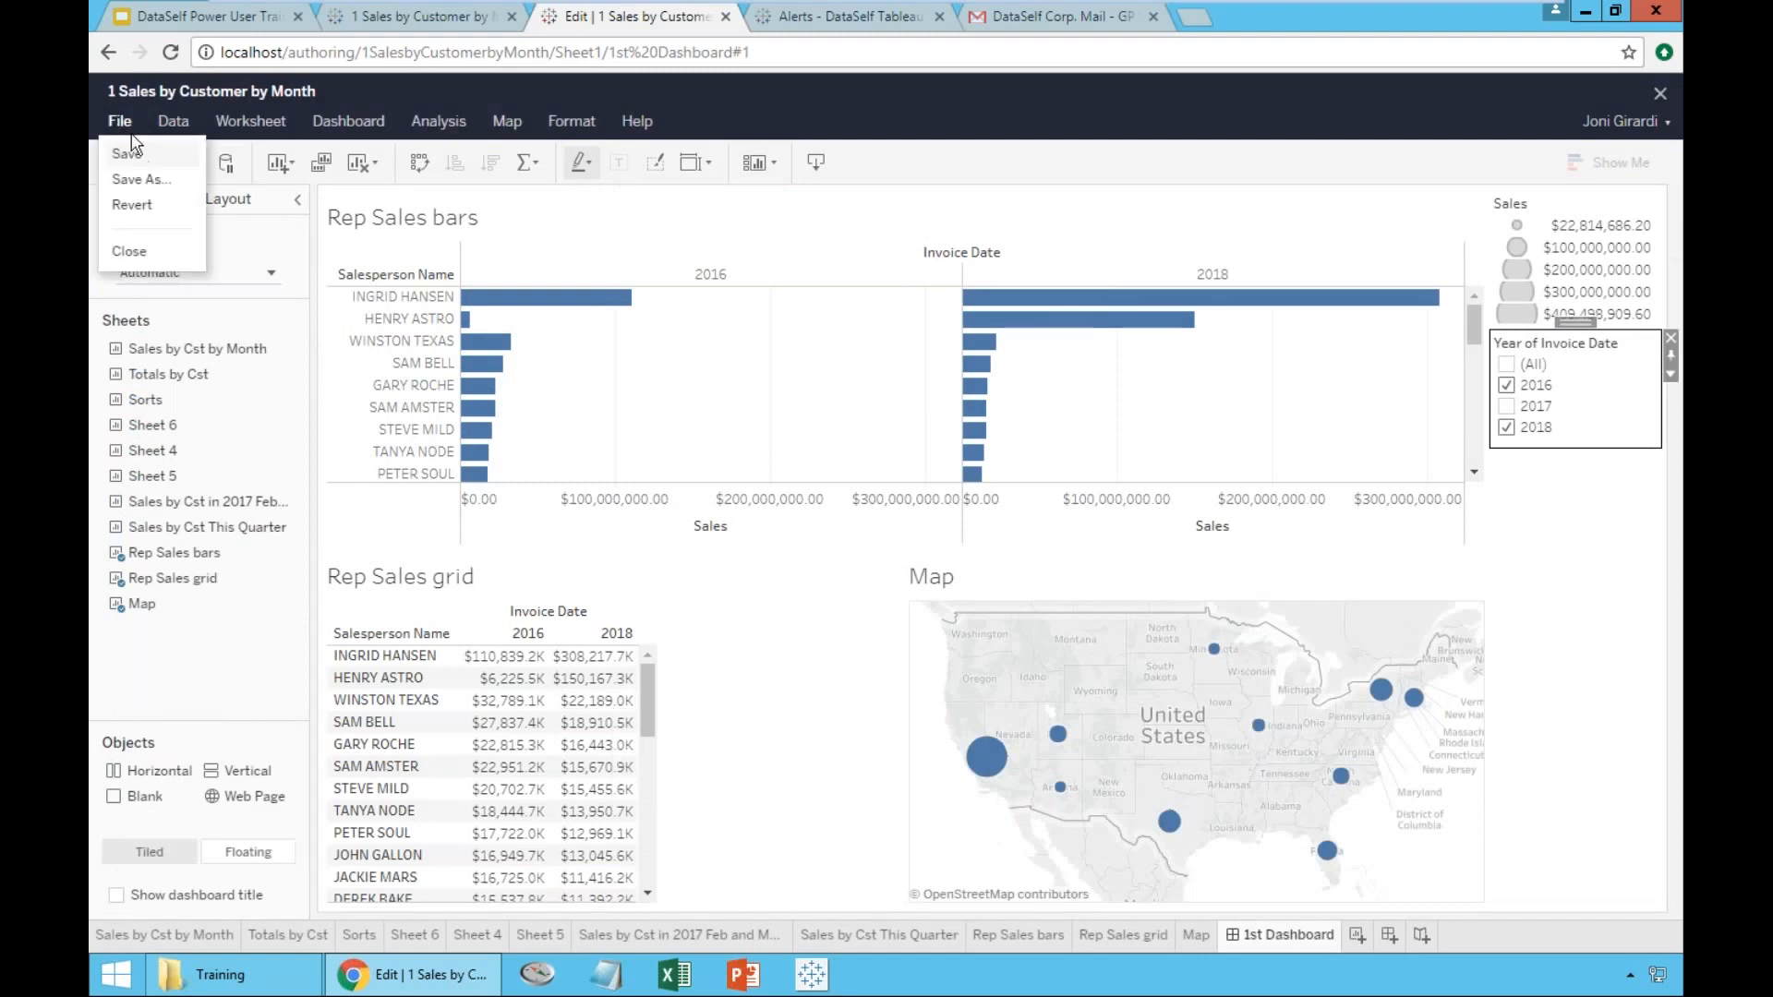
pyautogui.click(146, 175)
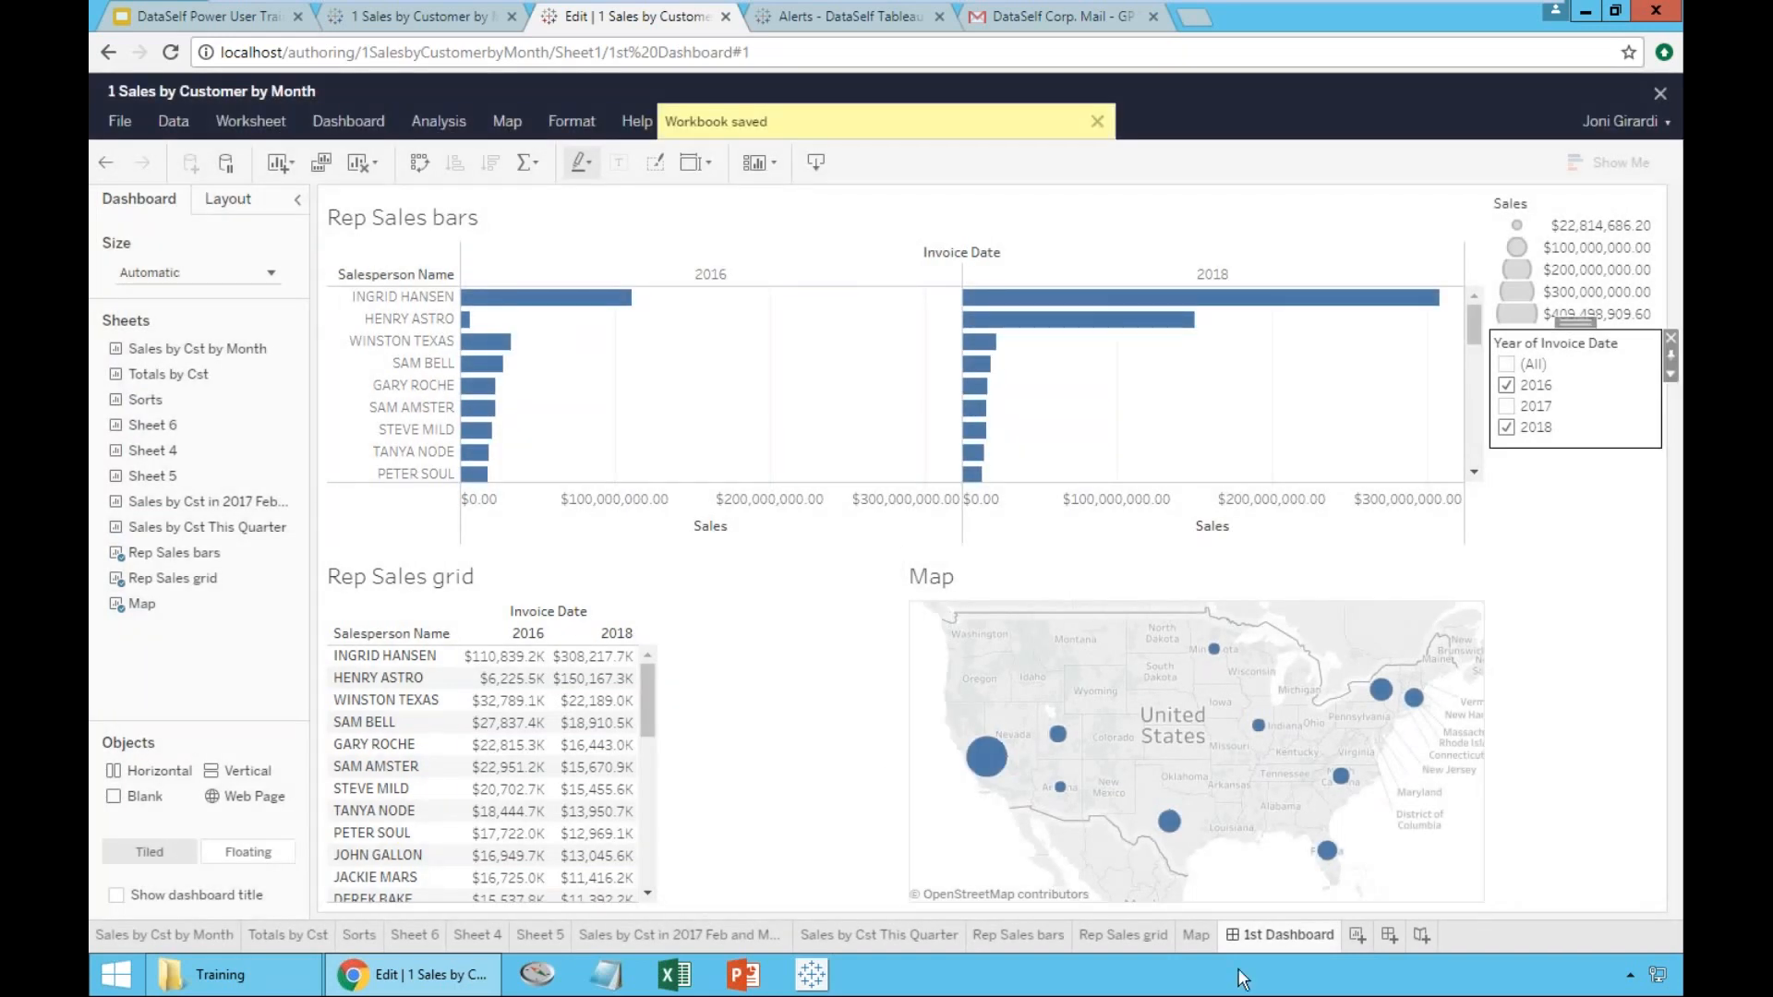
# - Open 1st Dashboard from the published 1 Sales by Customer by Month workbook in the Default project, and include 2017 in its year filter
pyautogui.click(418, 20)
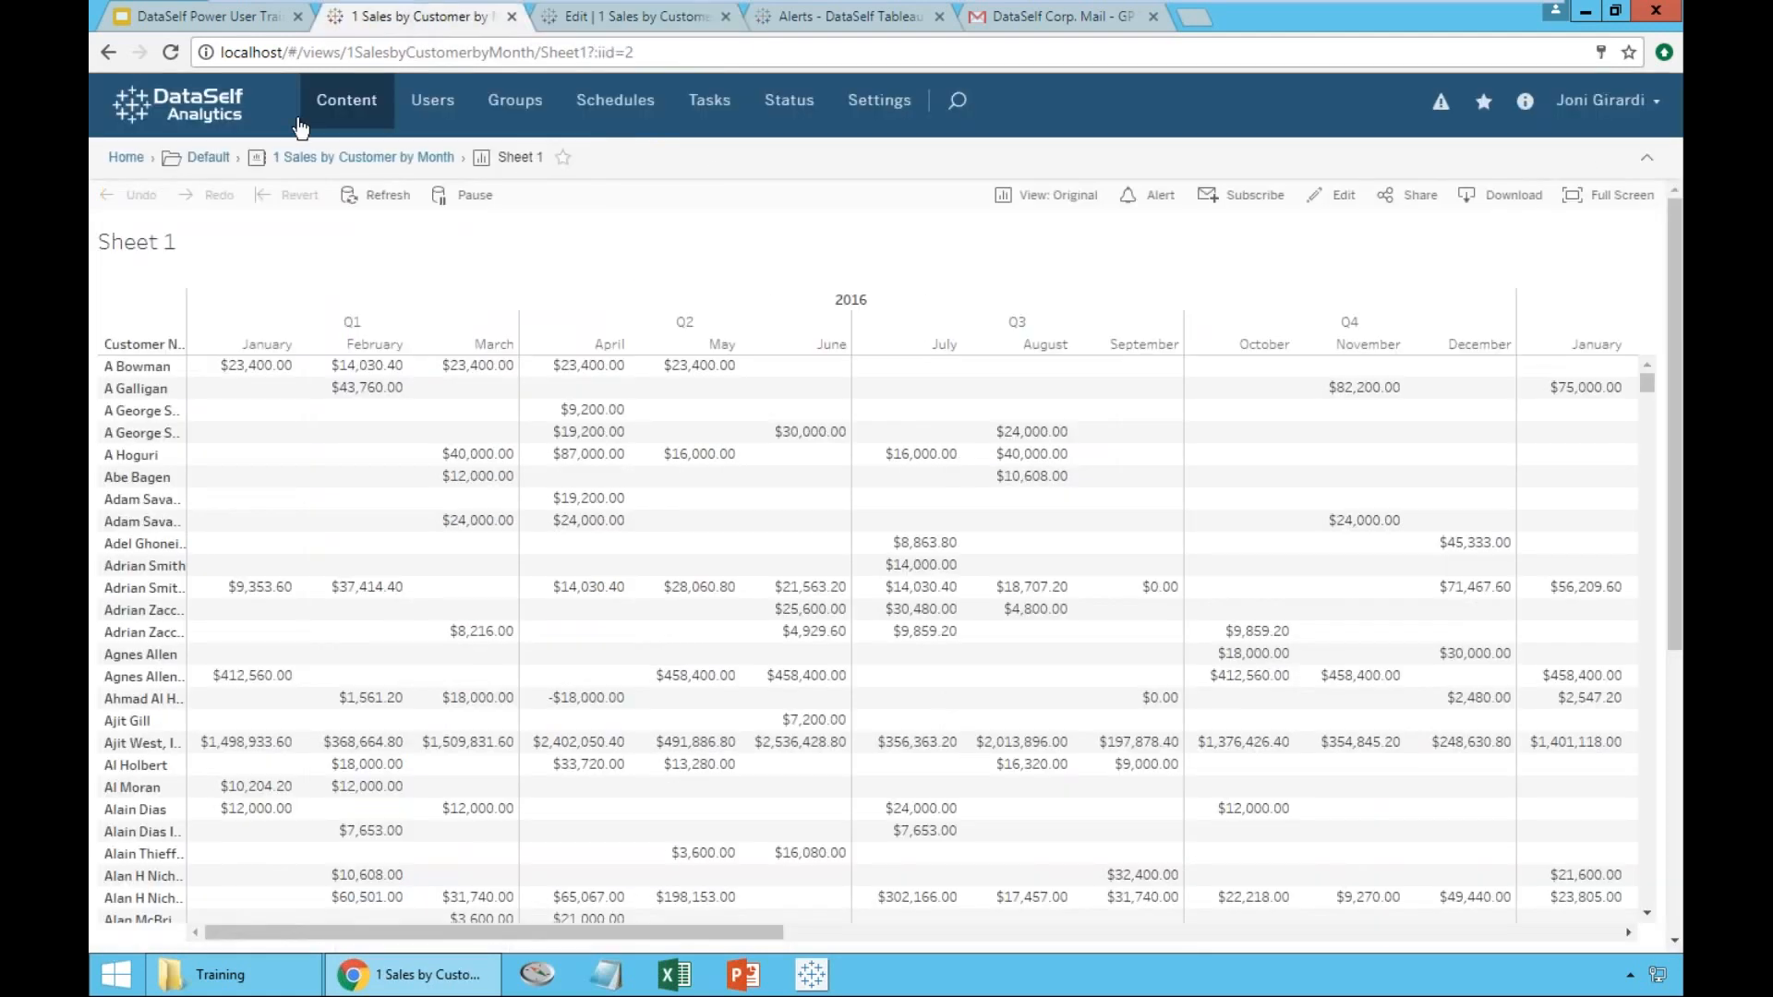
pyautogui.click(209, 159)
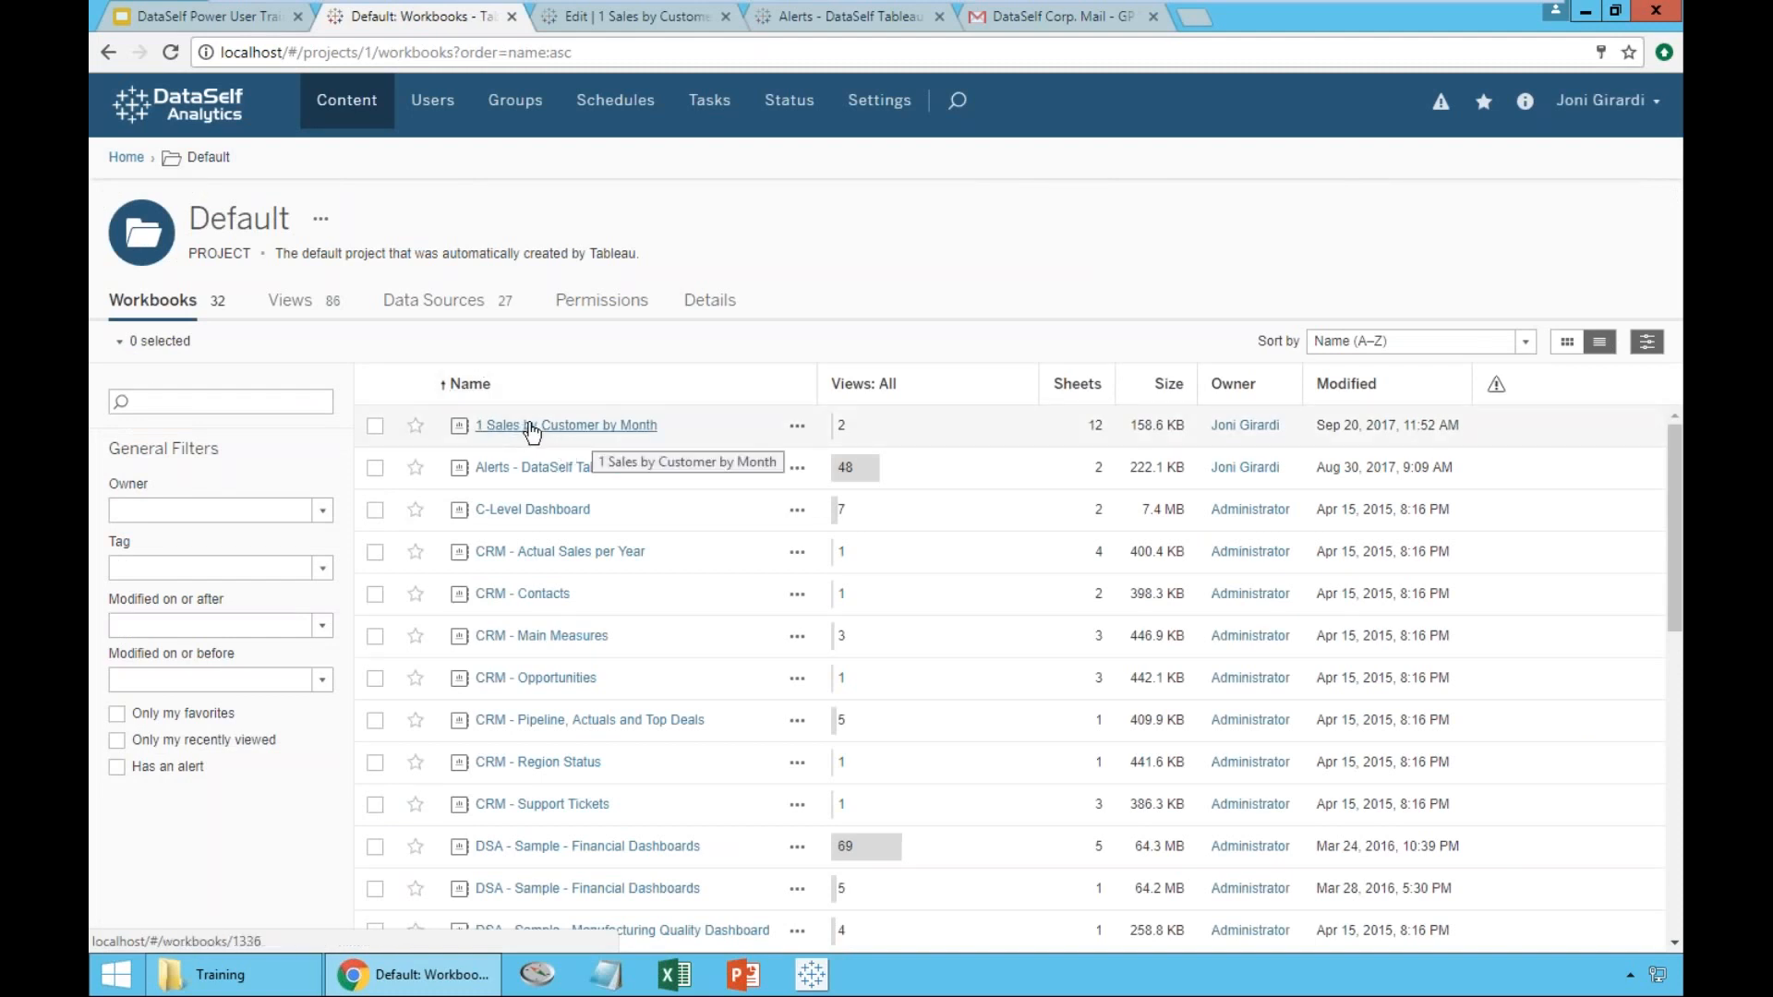
pyautogui.click(176, 54)
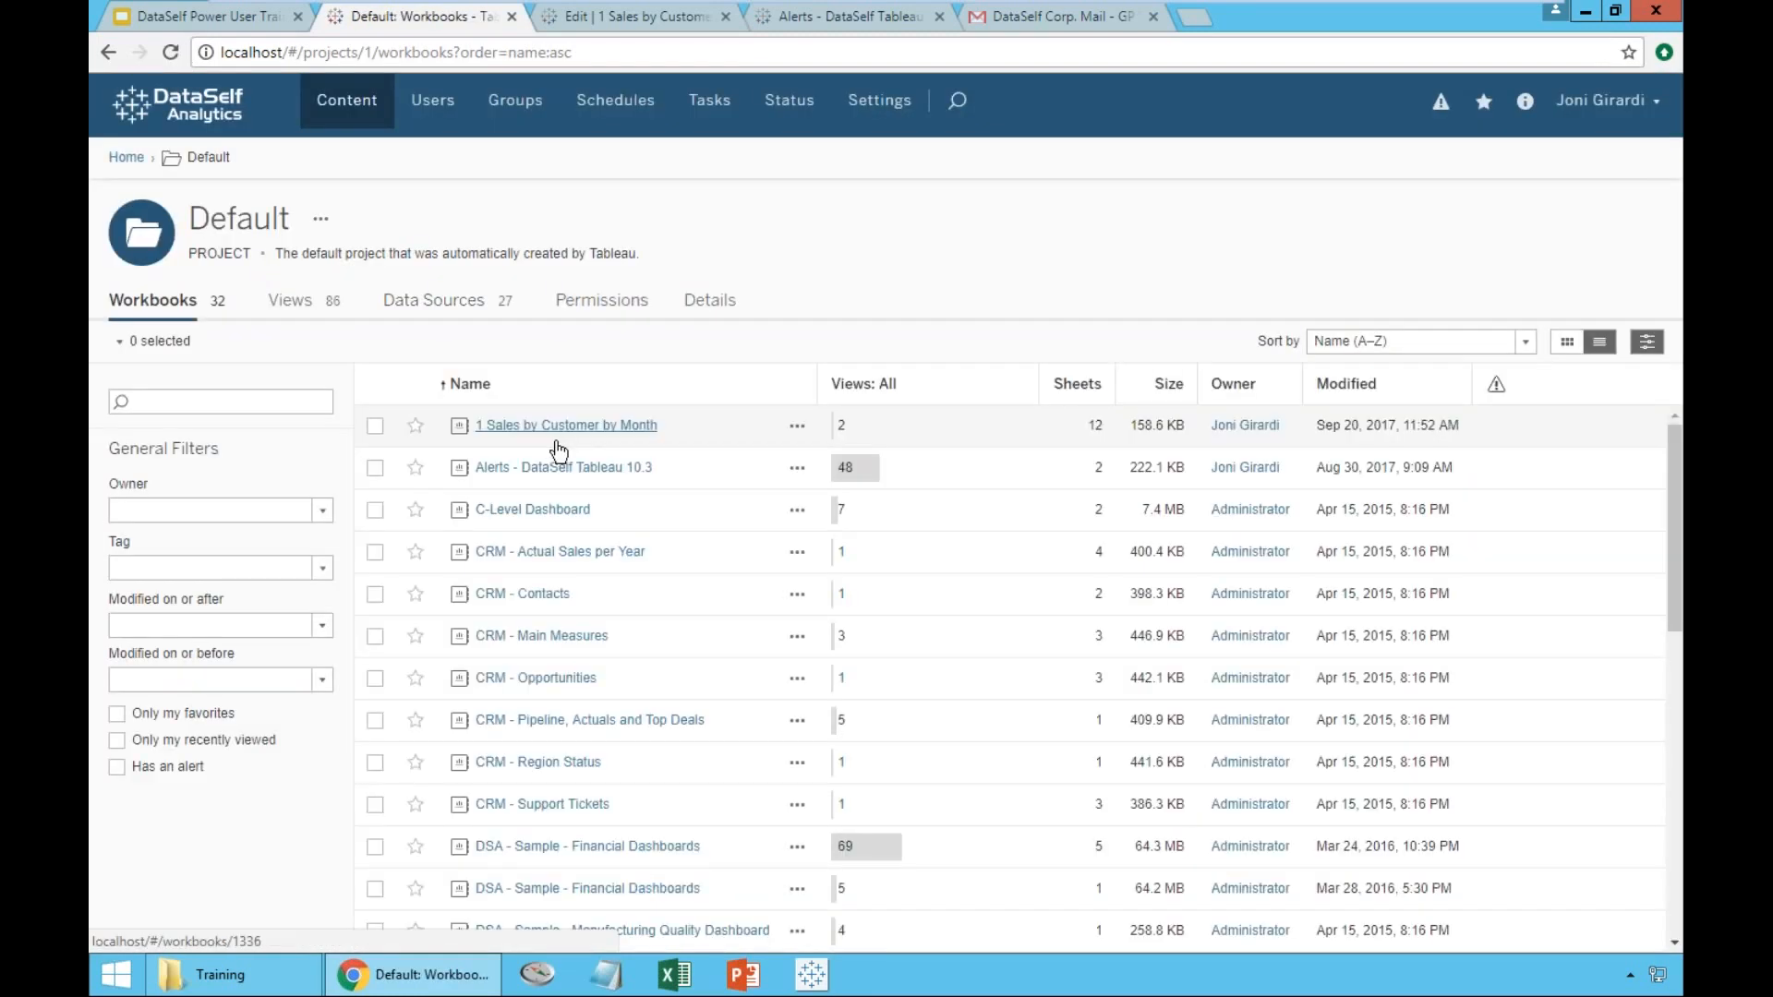
pyautogui.click(565, 426)
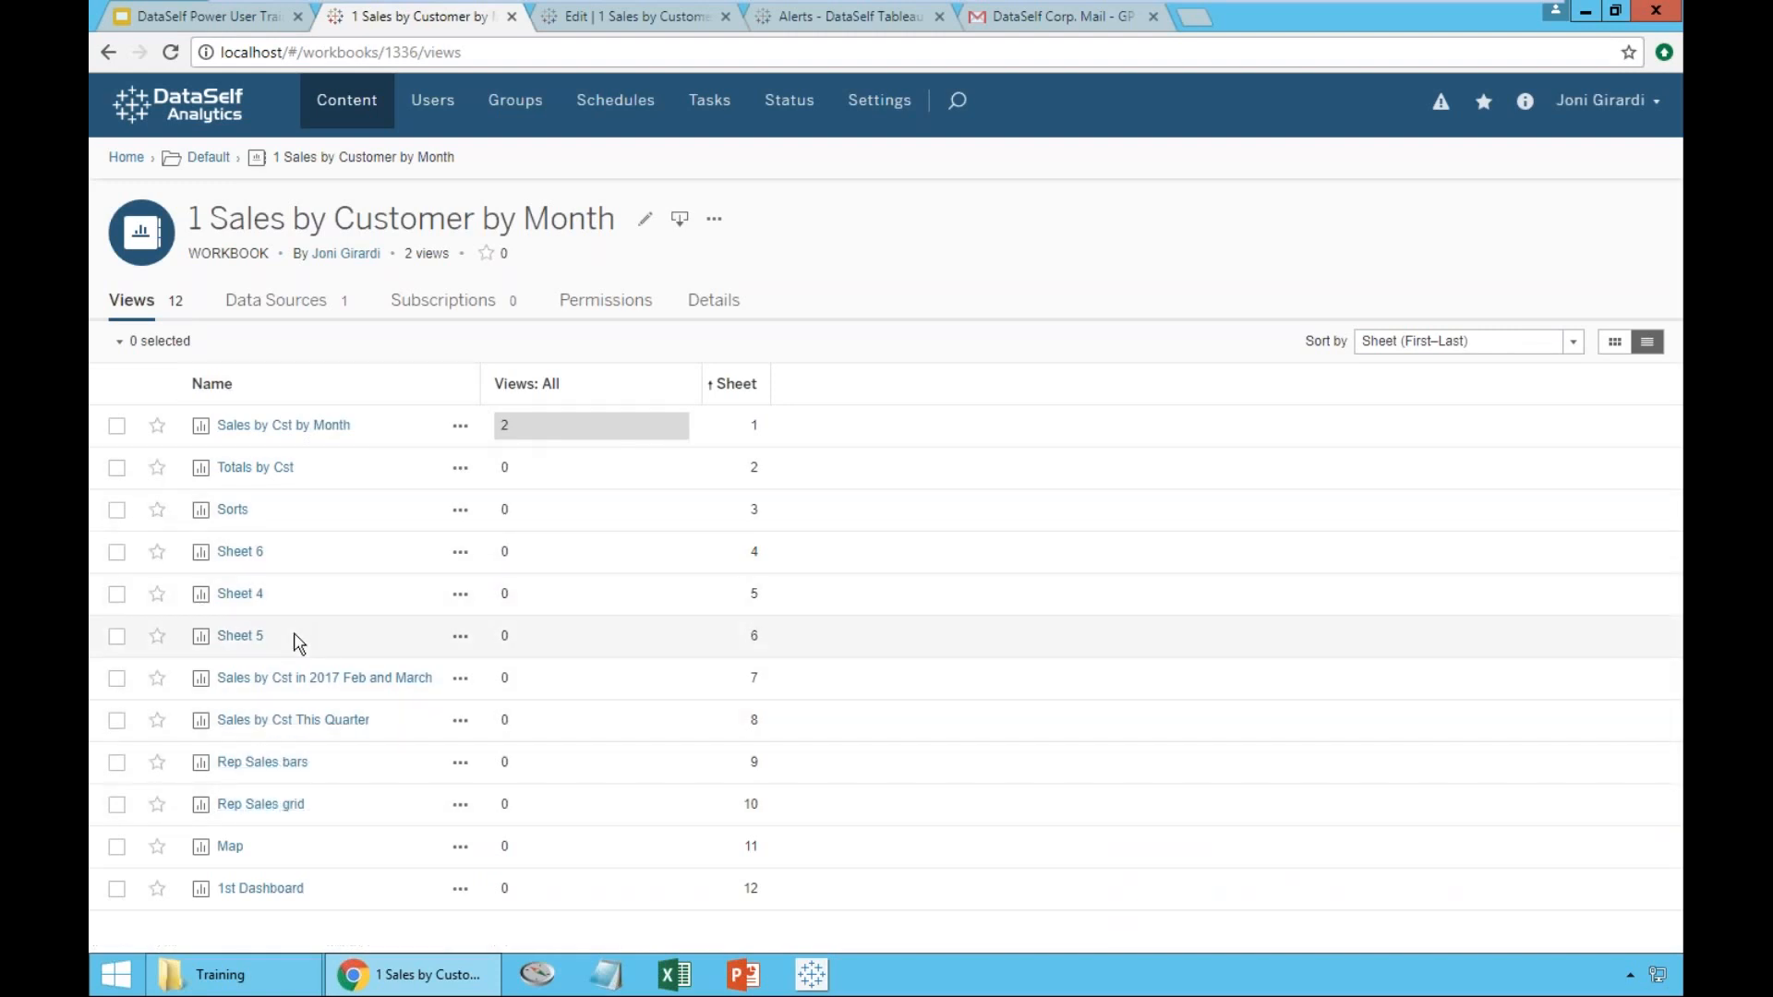
pyautogui.click(268, 892)
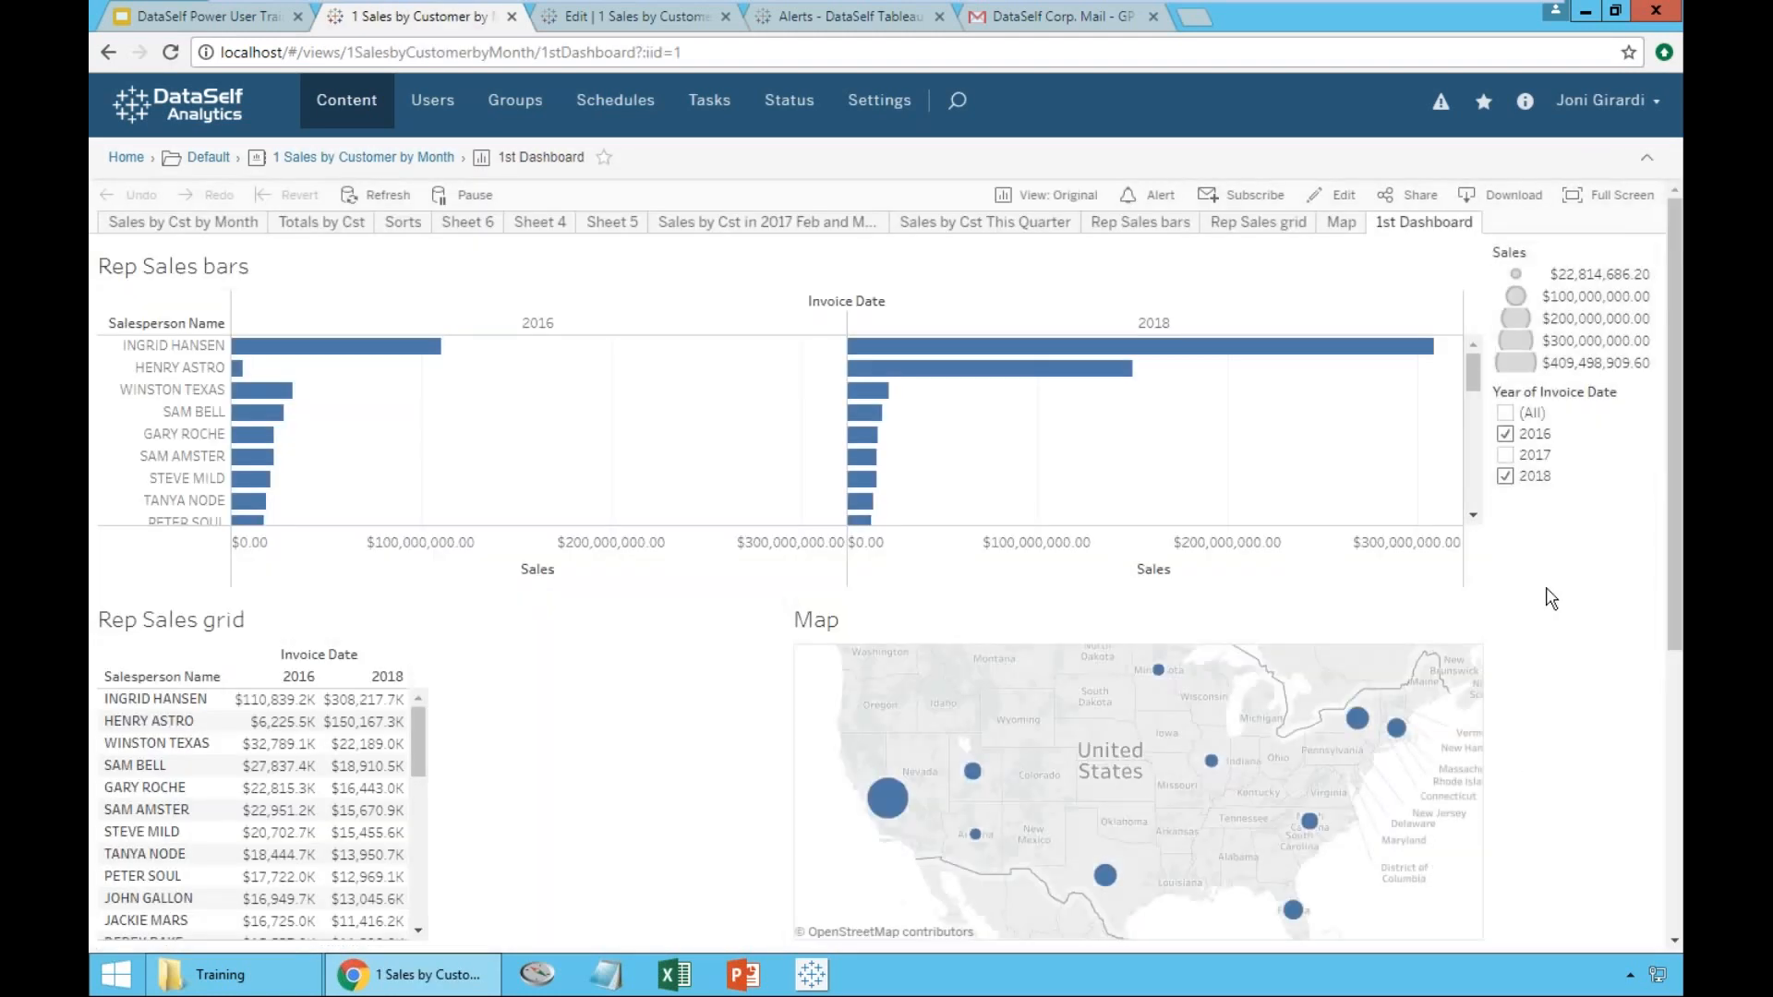
pyautogui.click(1506, 456)
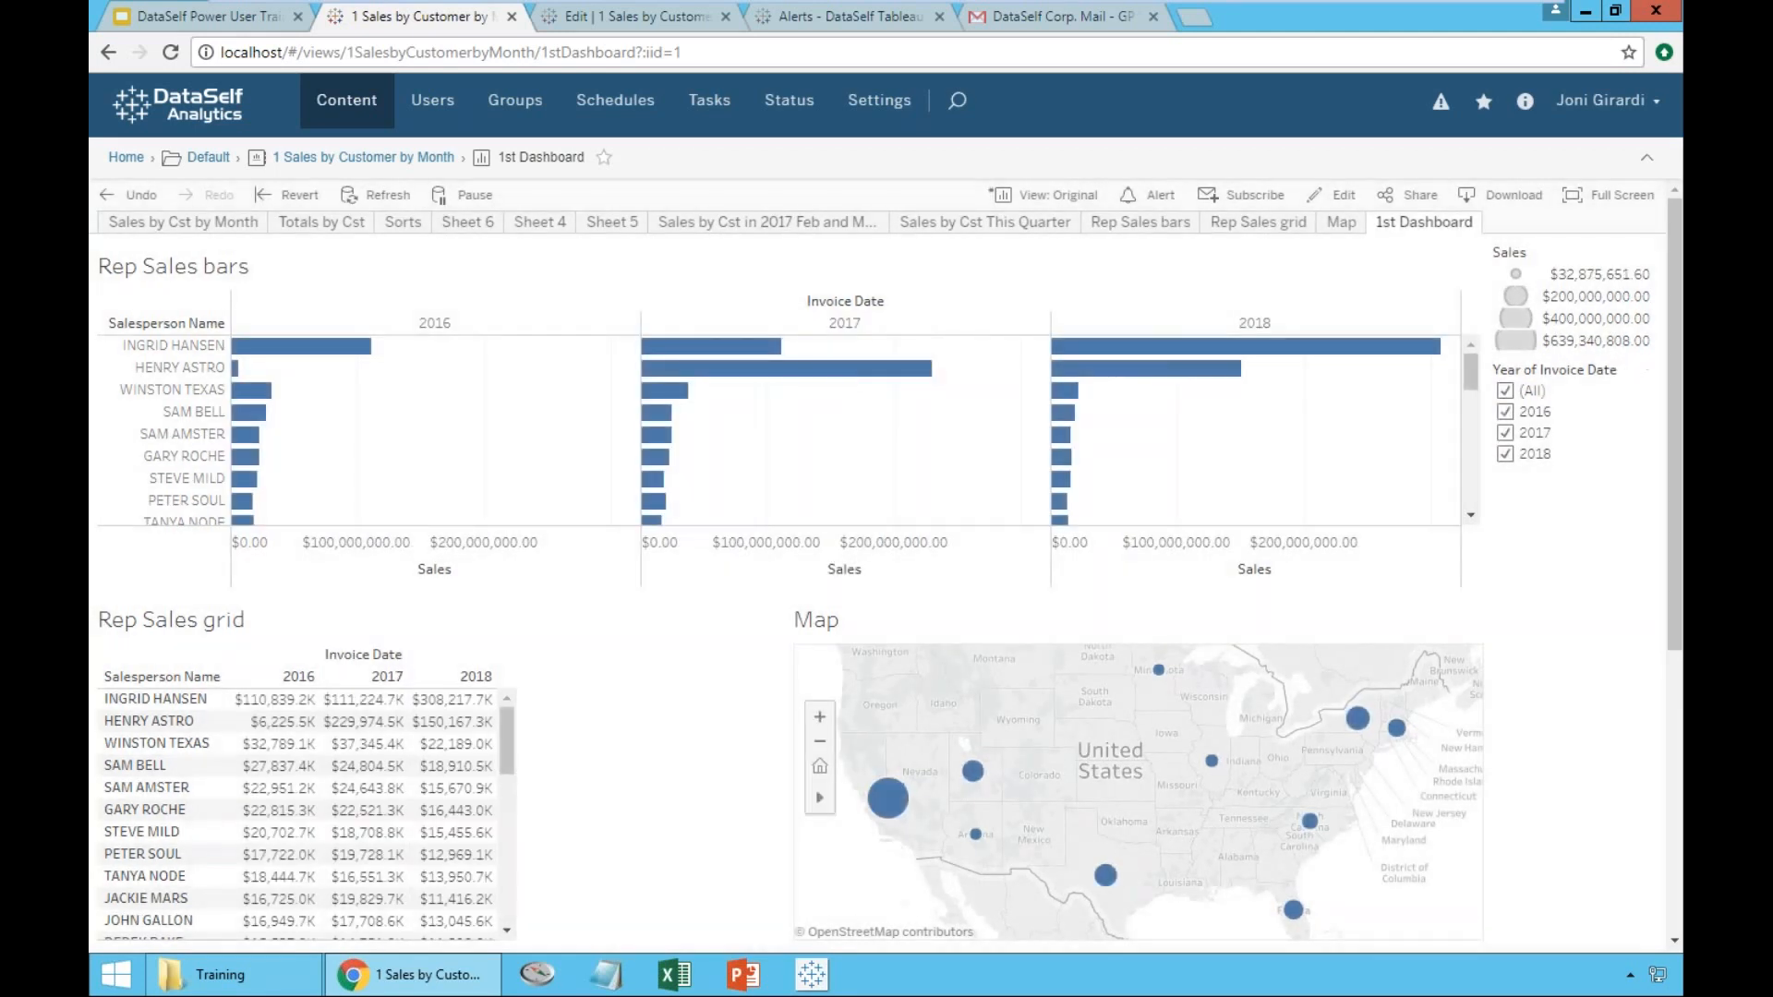
# - Test the dashboard's map filter on lassoed western states, Illinois, and a pair of eastern states, and clear the selection
pyautogui.moveTo(819, 796)
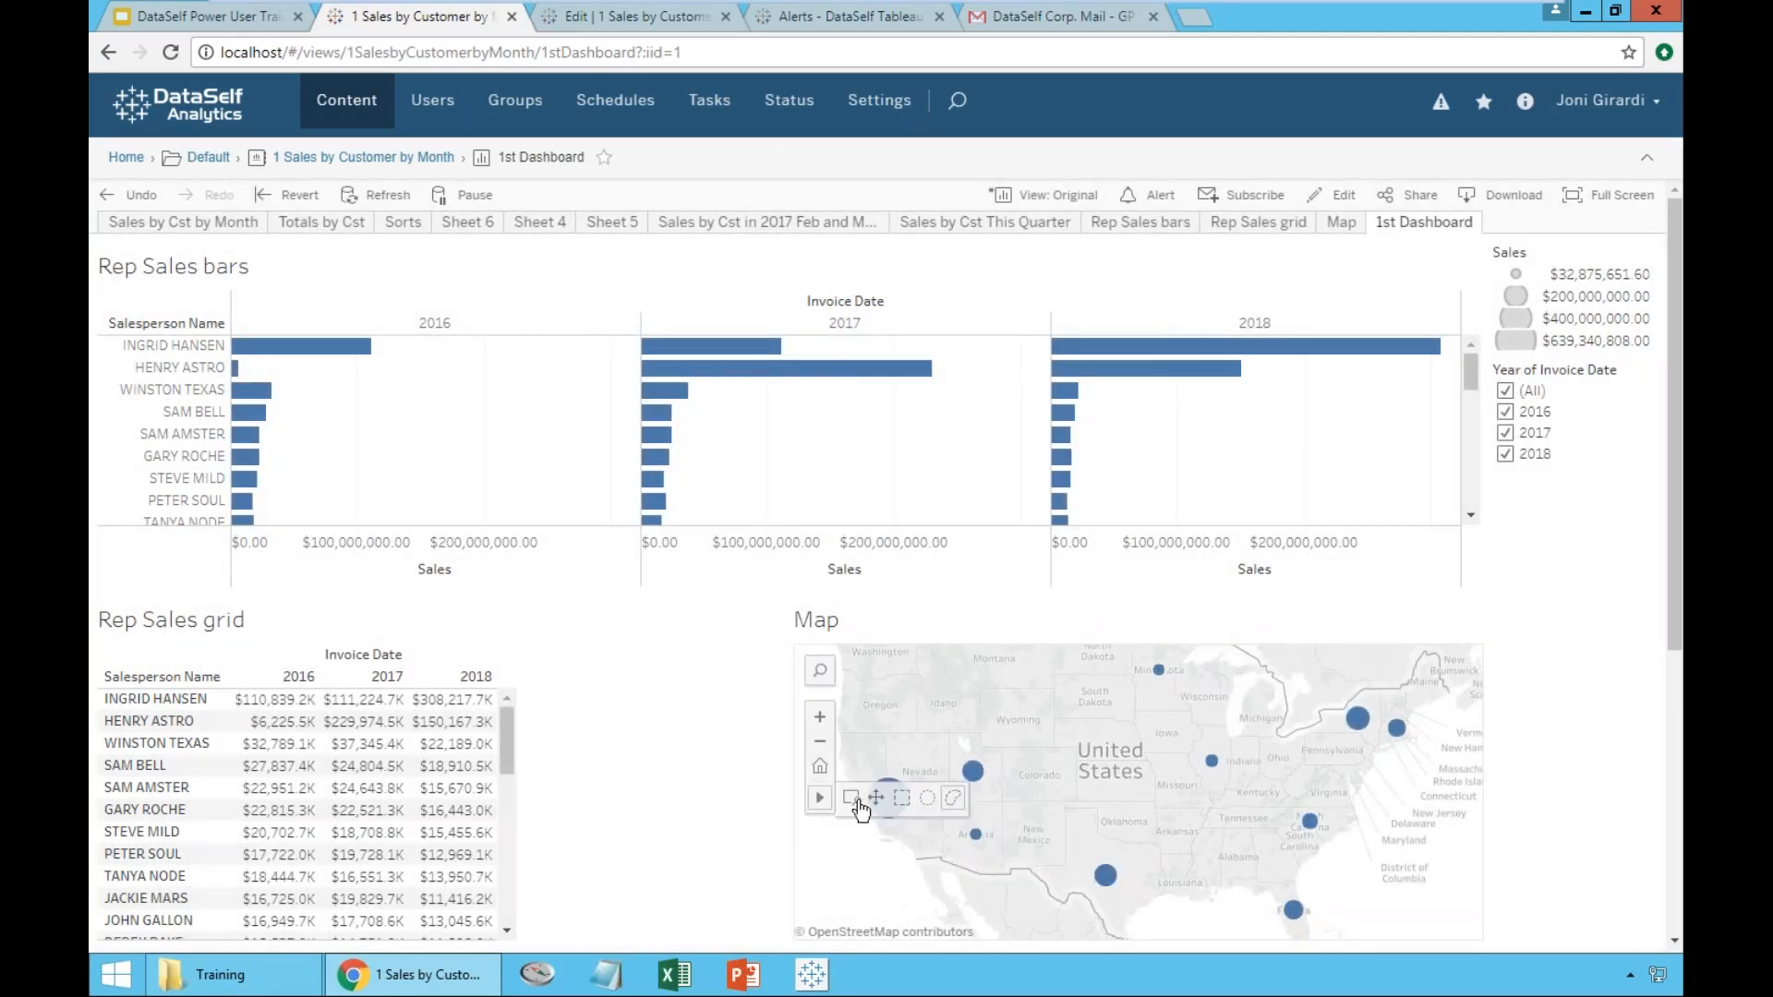
pyautogui.click(953, 803)
pyautogui.moveTo(1000, 848)
pyautogui.mouseDown()
pyautogui.moveTo(960, 739)
pyautogui.moveTo(901, 756)
pyautogui.moveTo(870, 835)
pyautogui.mouseUp()
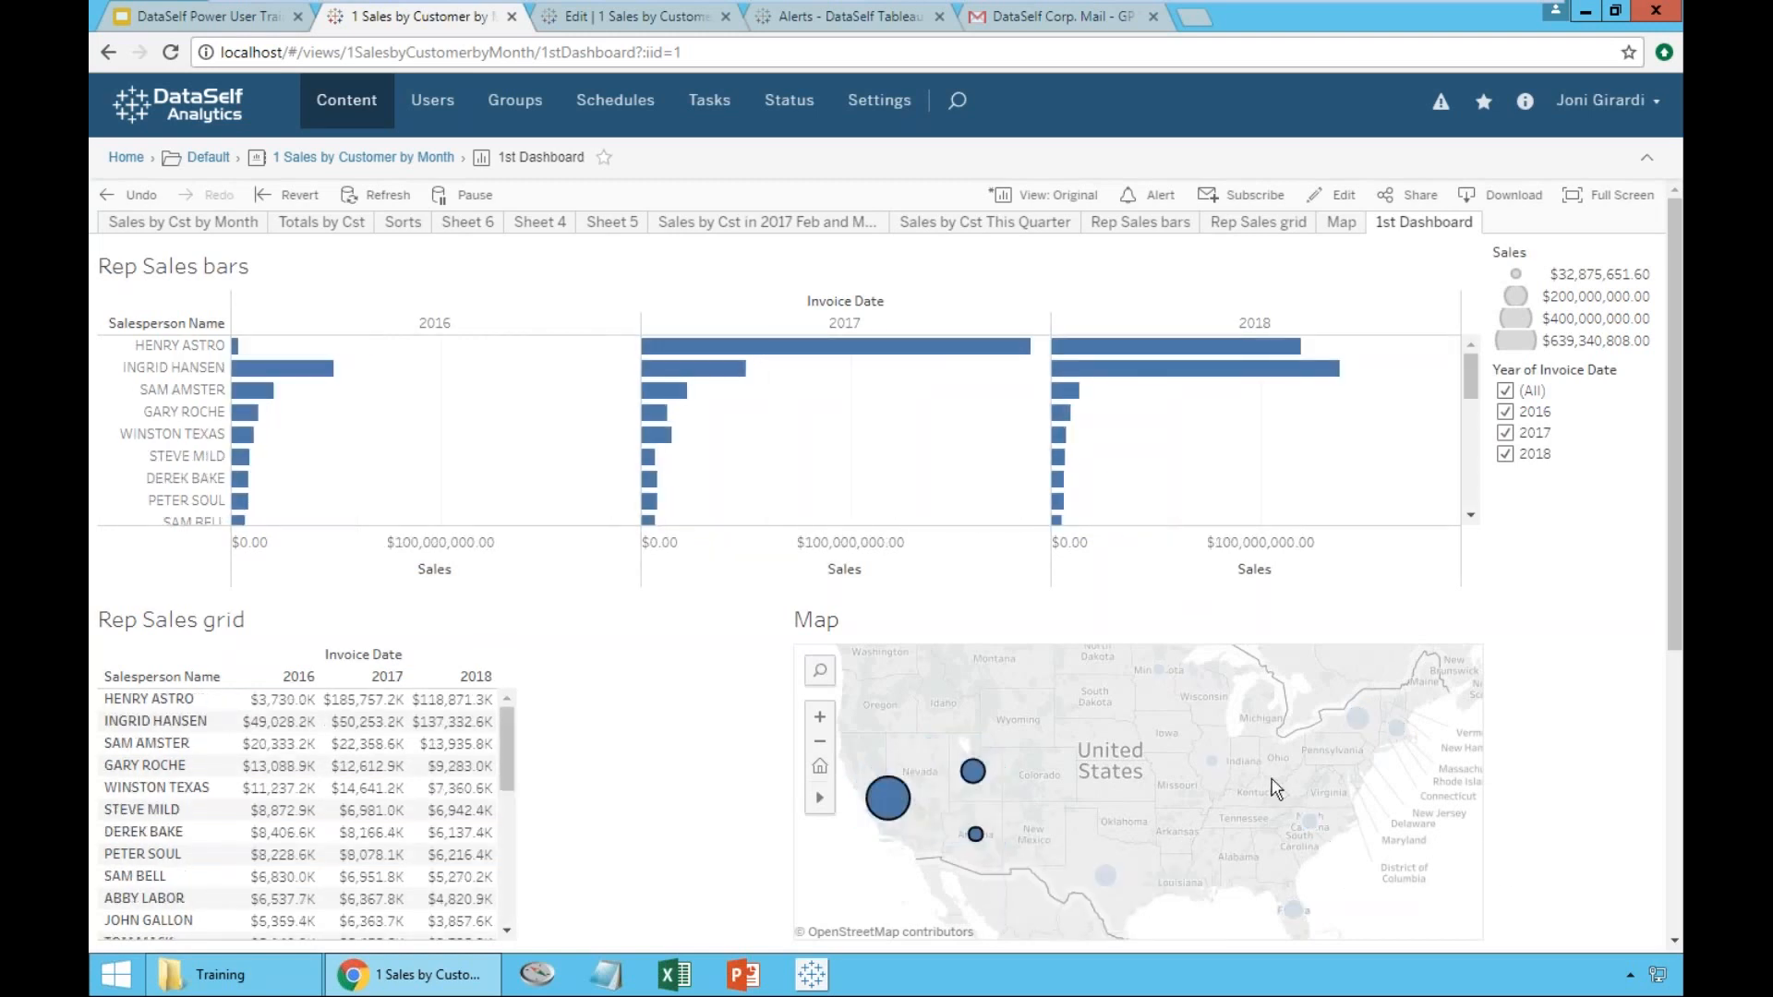
pyautogui.click(1211, 760)
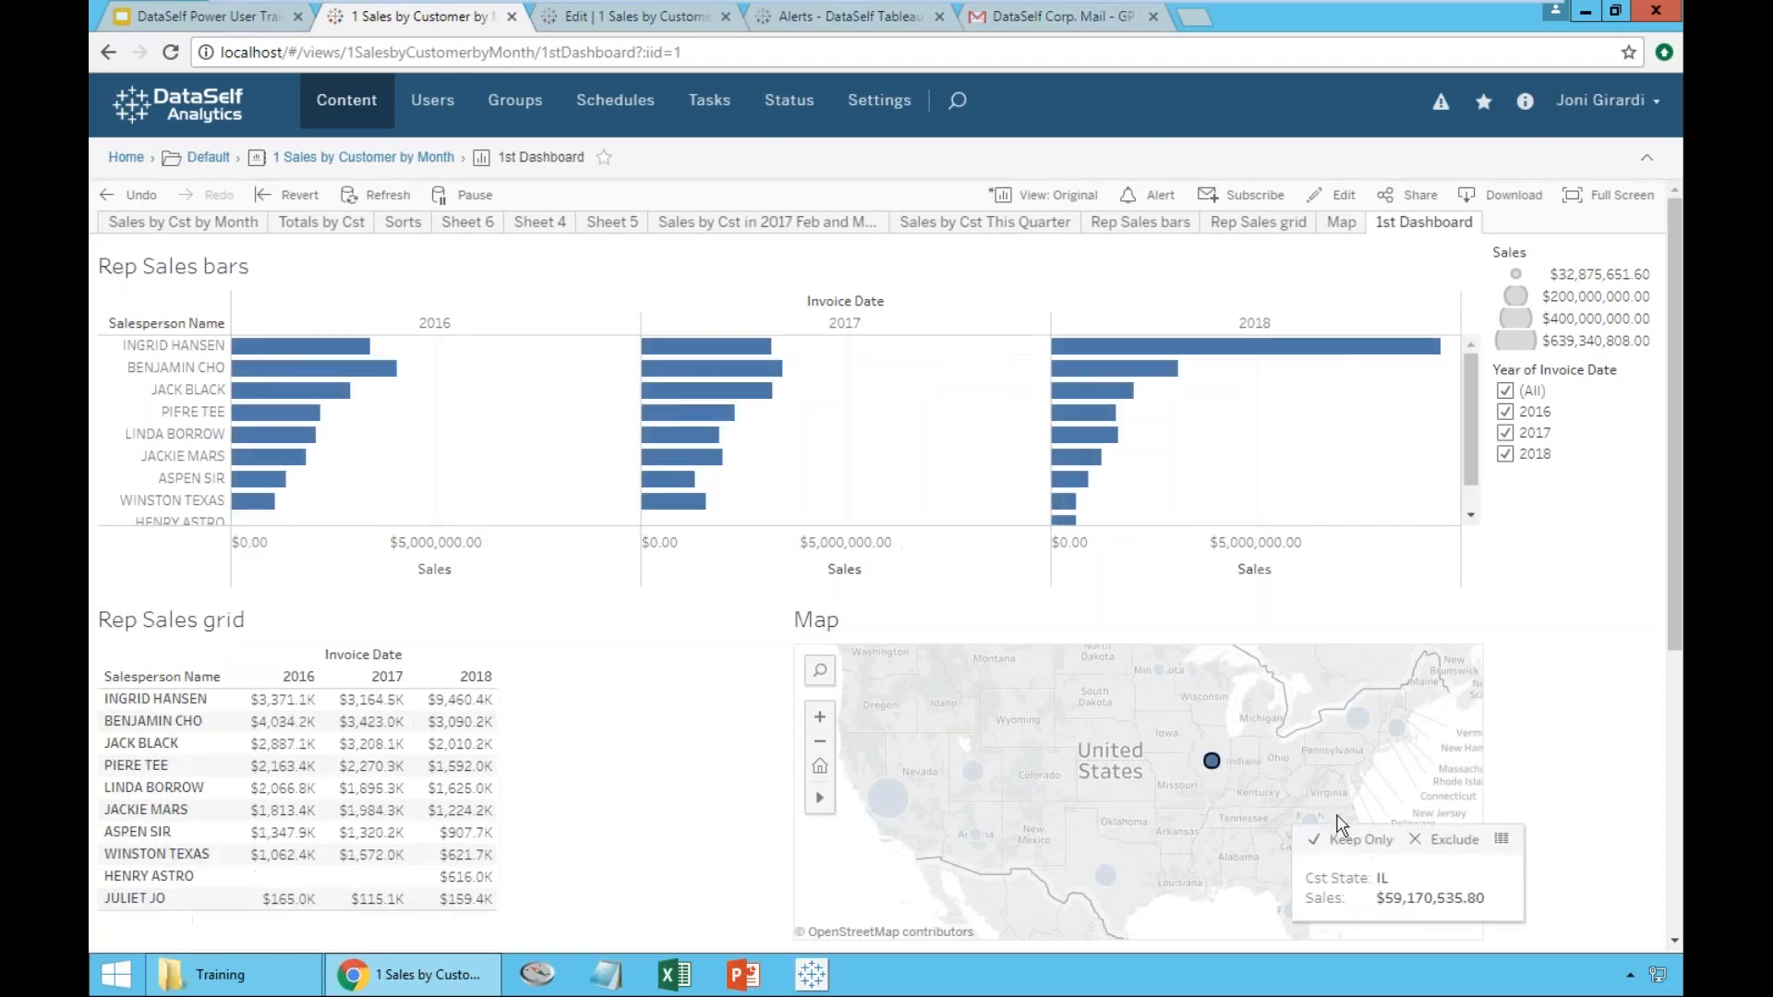
pyautogui.moveTo(1403, 775)
pyautogui.mouseDown()
pyautogui.moveTo(1367, 706)
pyautogui.moveTo(1313, 800)
pyautogui.moveTo(1323, 835)
pyautogui.mouseUp()
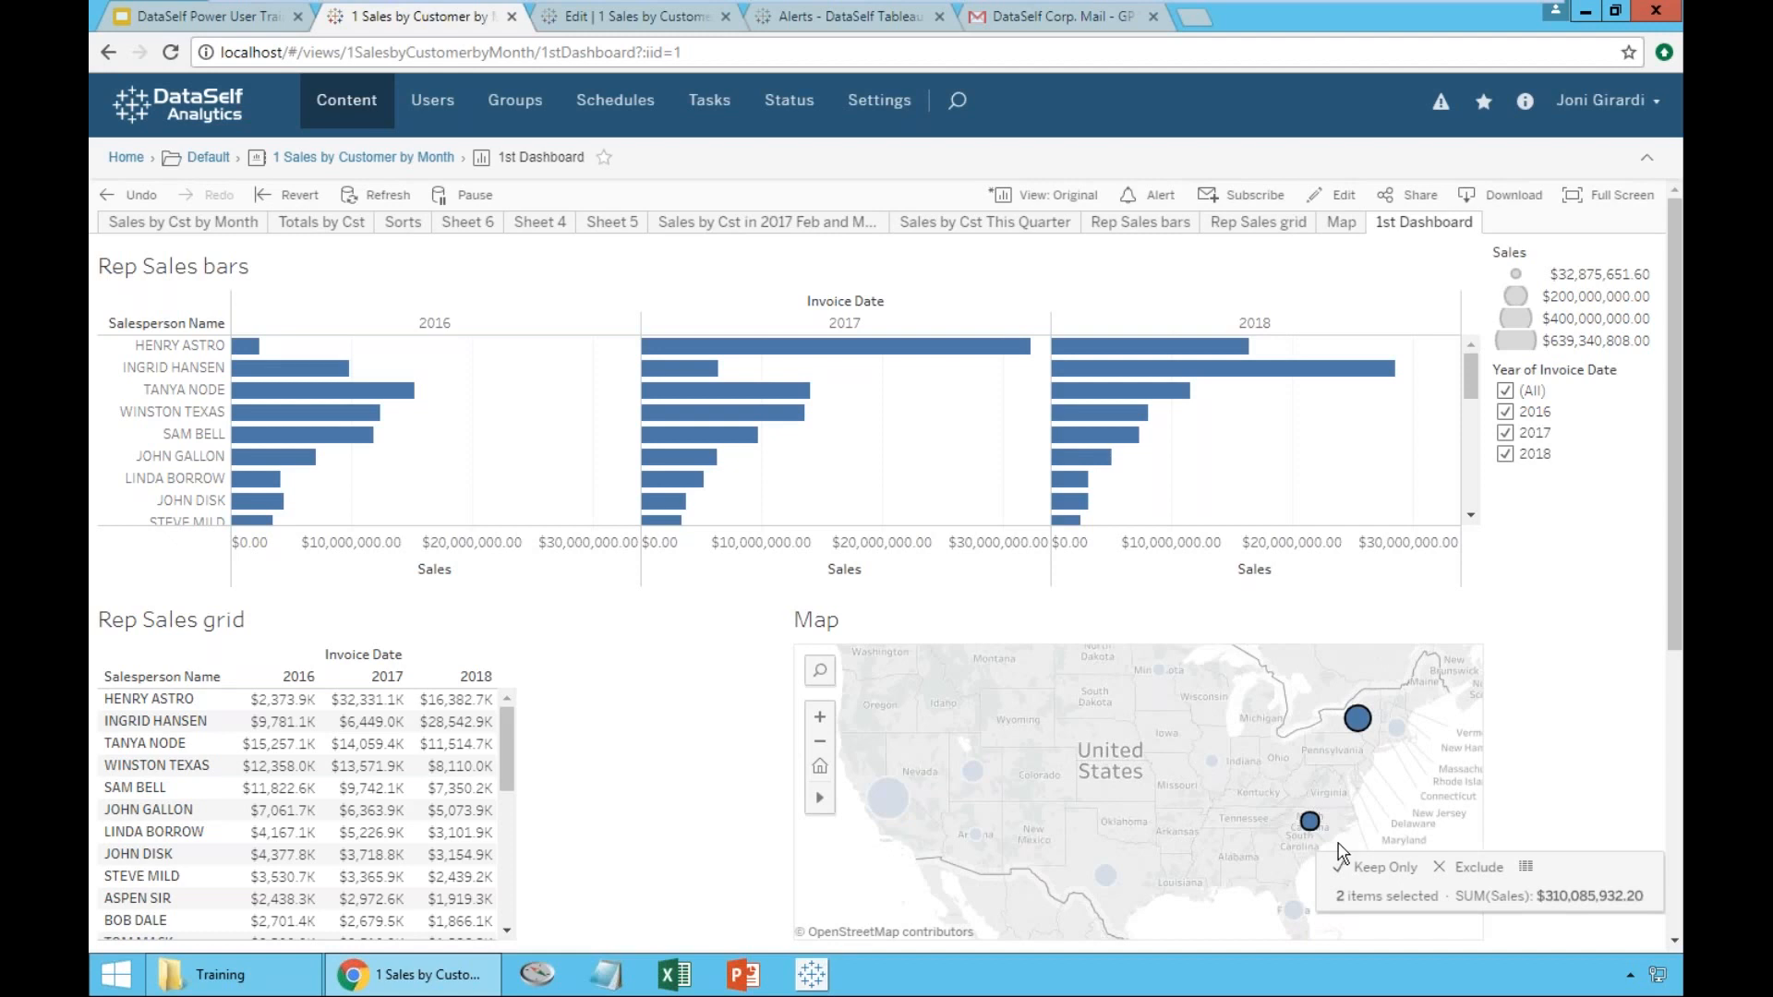
pyautogui.click(1528, 625)
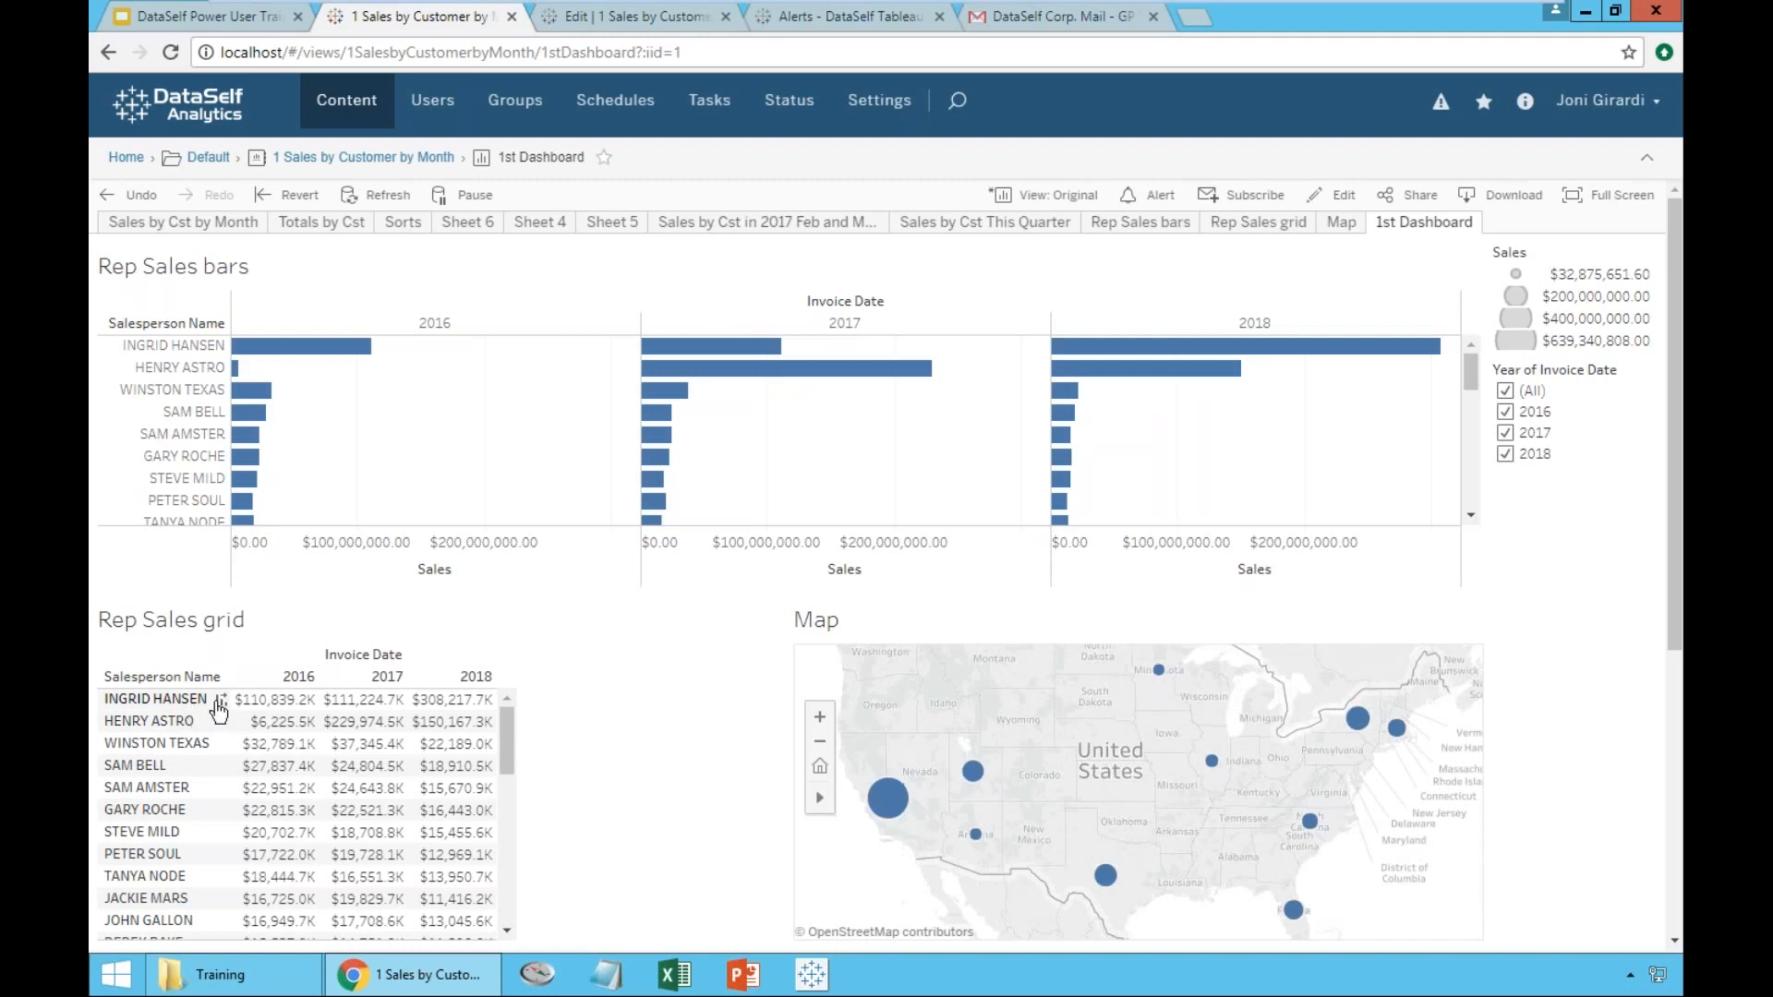
# - View the full underlying data, with all columns, for the first salesperson's 2016 sales in Rep Sales grid
pyautogui.moveTo(263, 709)
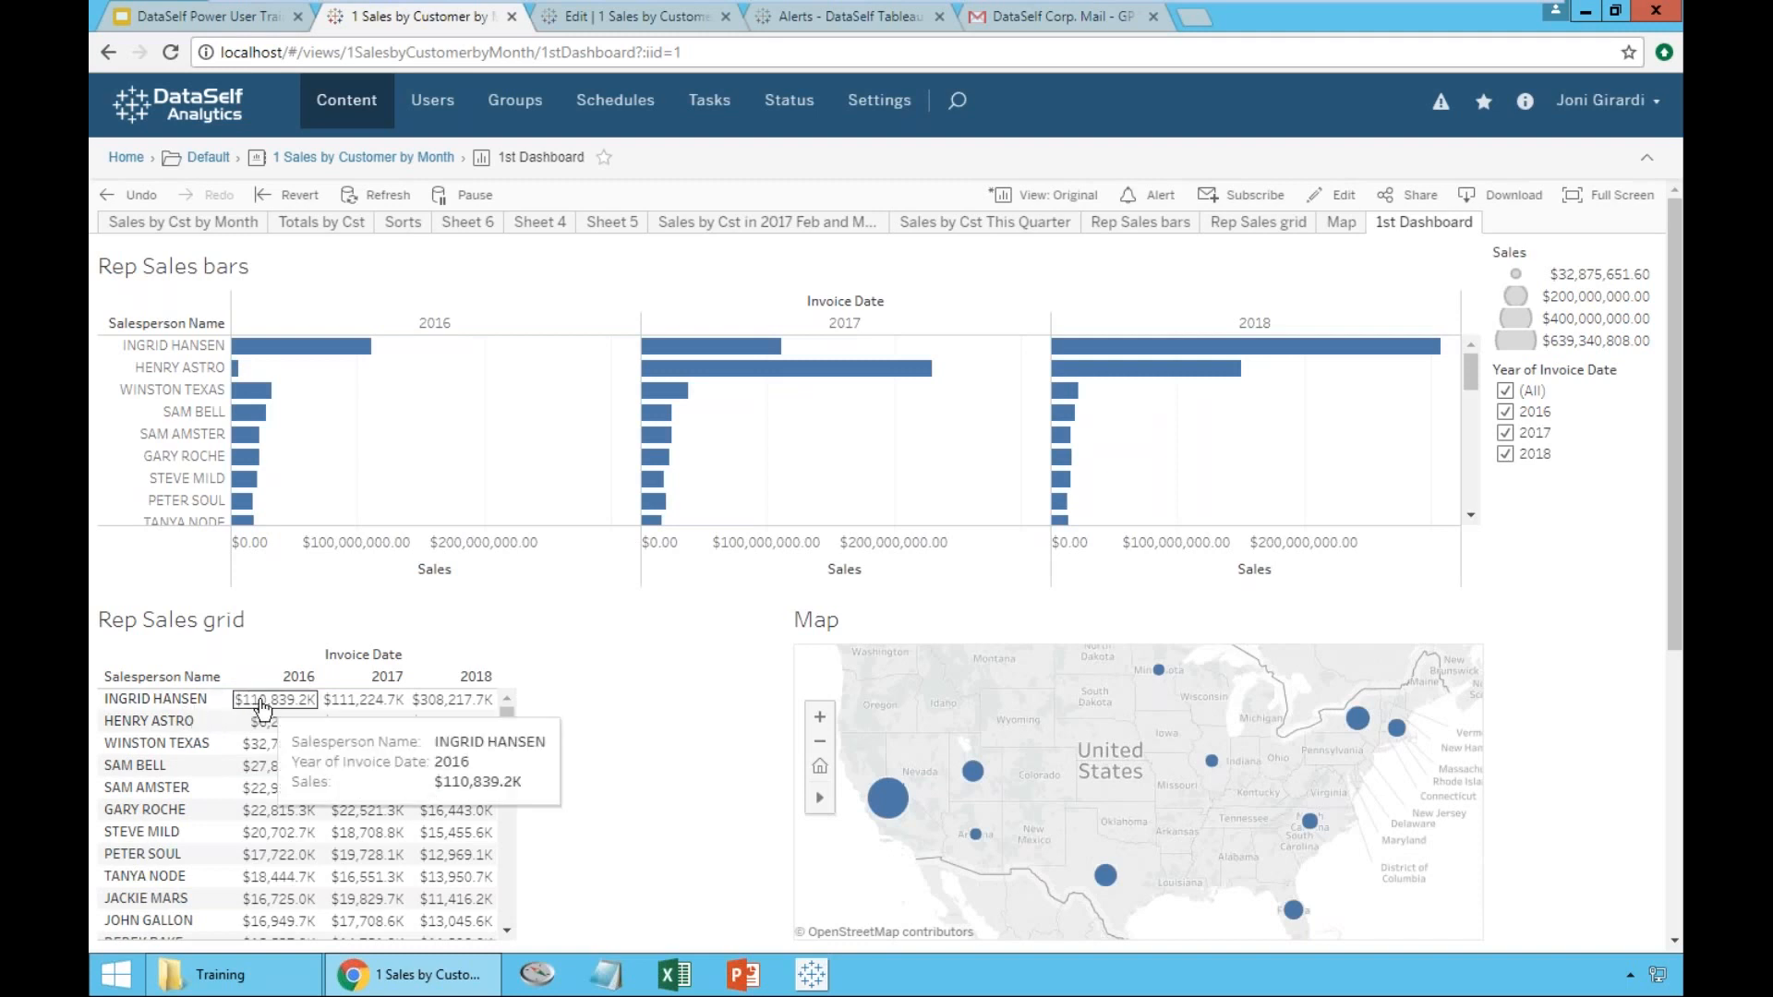
pyautogui.click(263, 708)
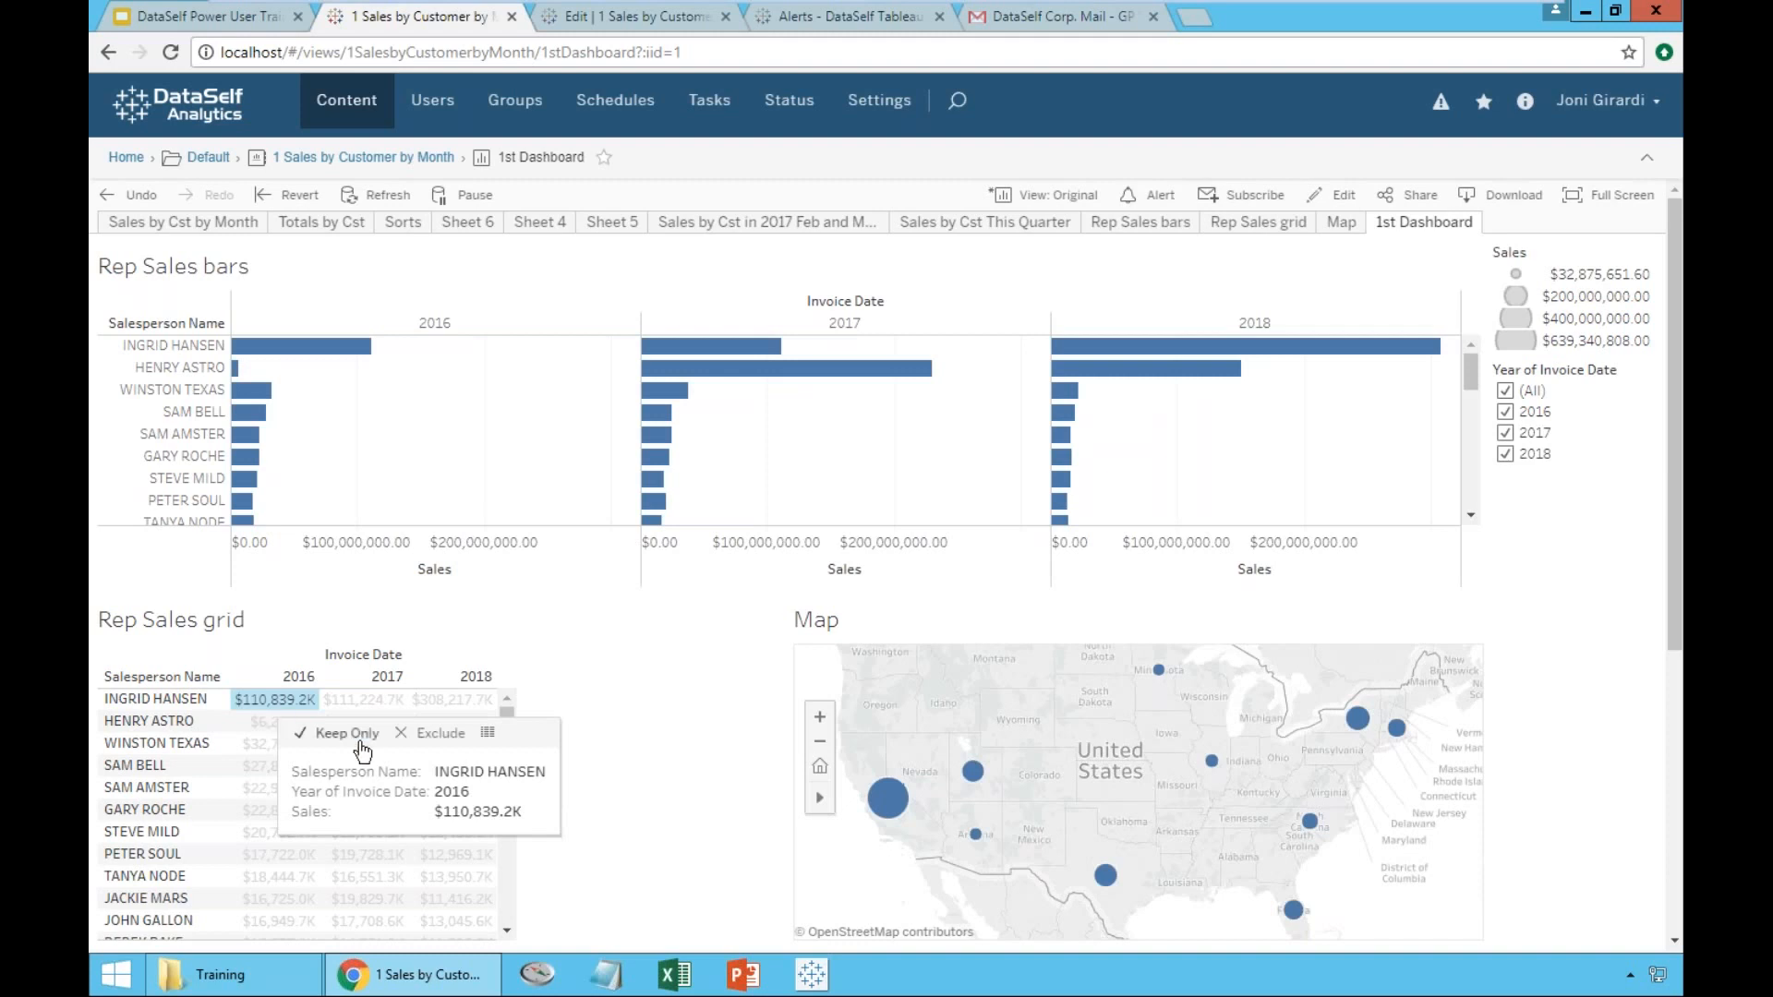
pyautogui.click(487, 736)
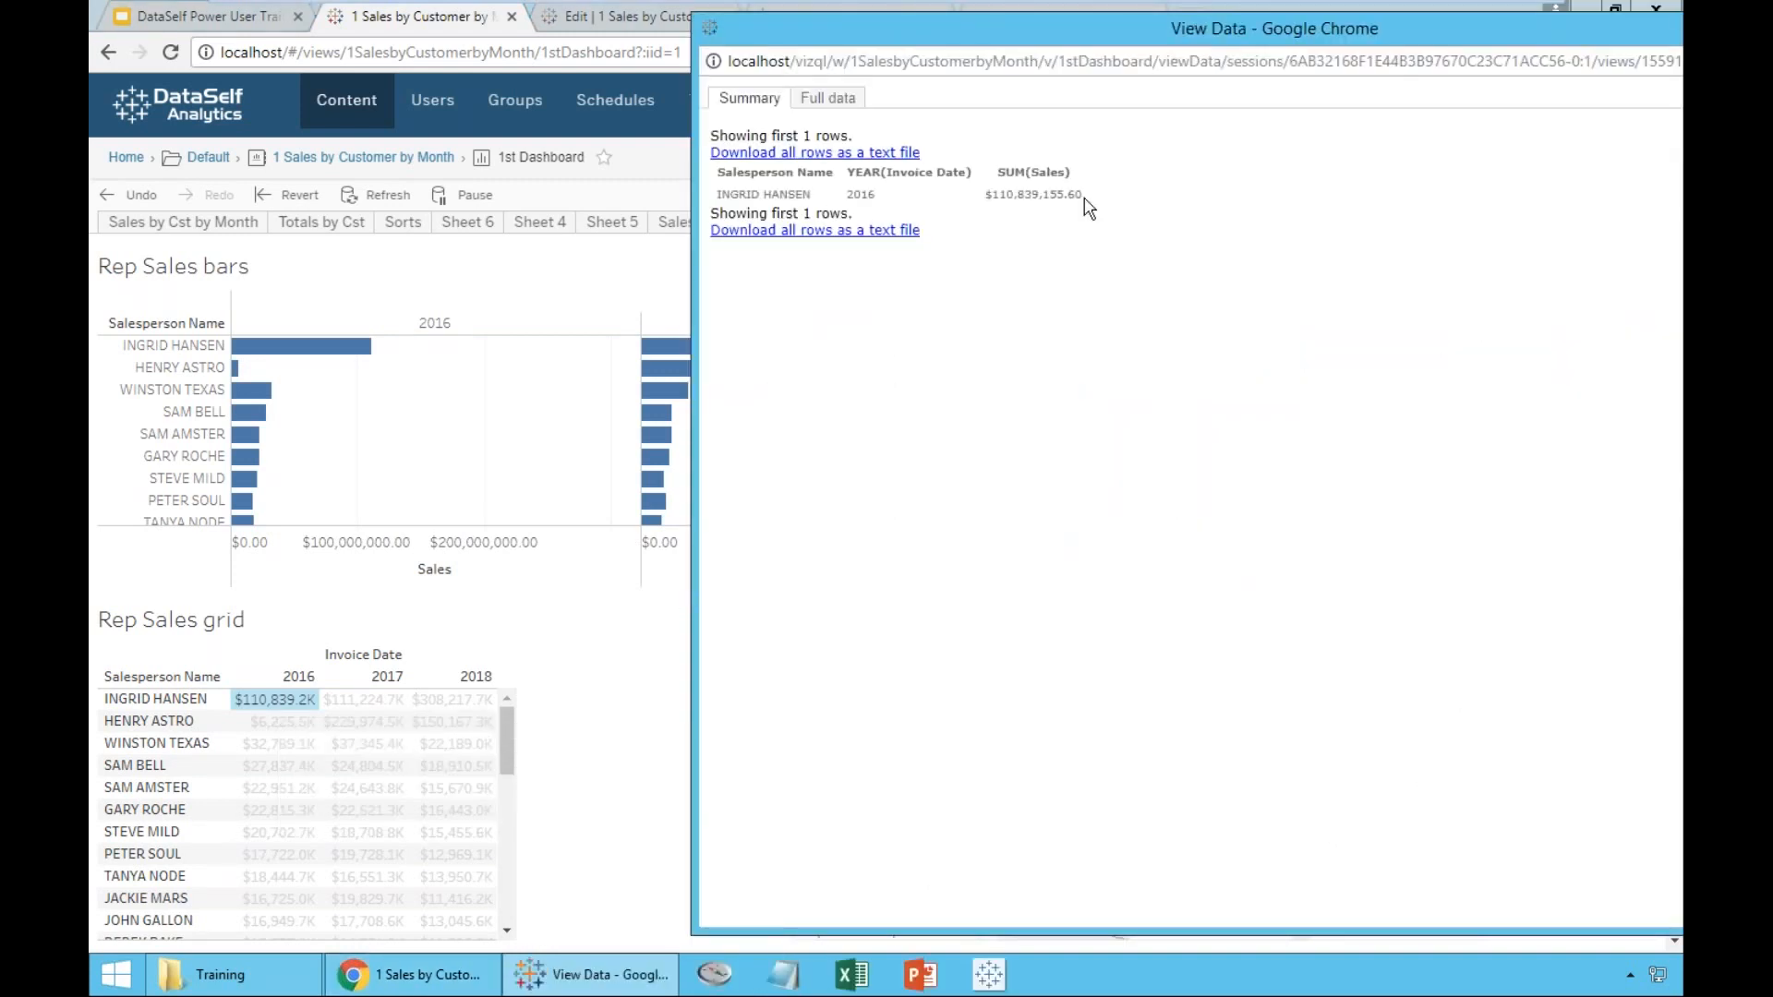
pyautogui.moveTo(1241, 29); pyautogui.dragTo(1100, 42)
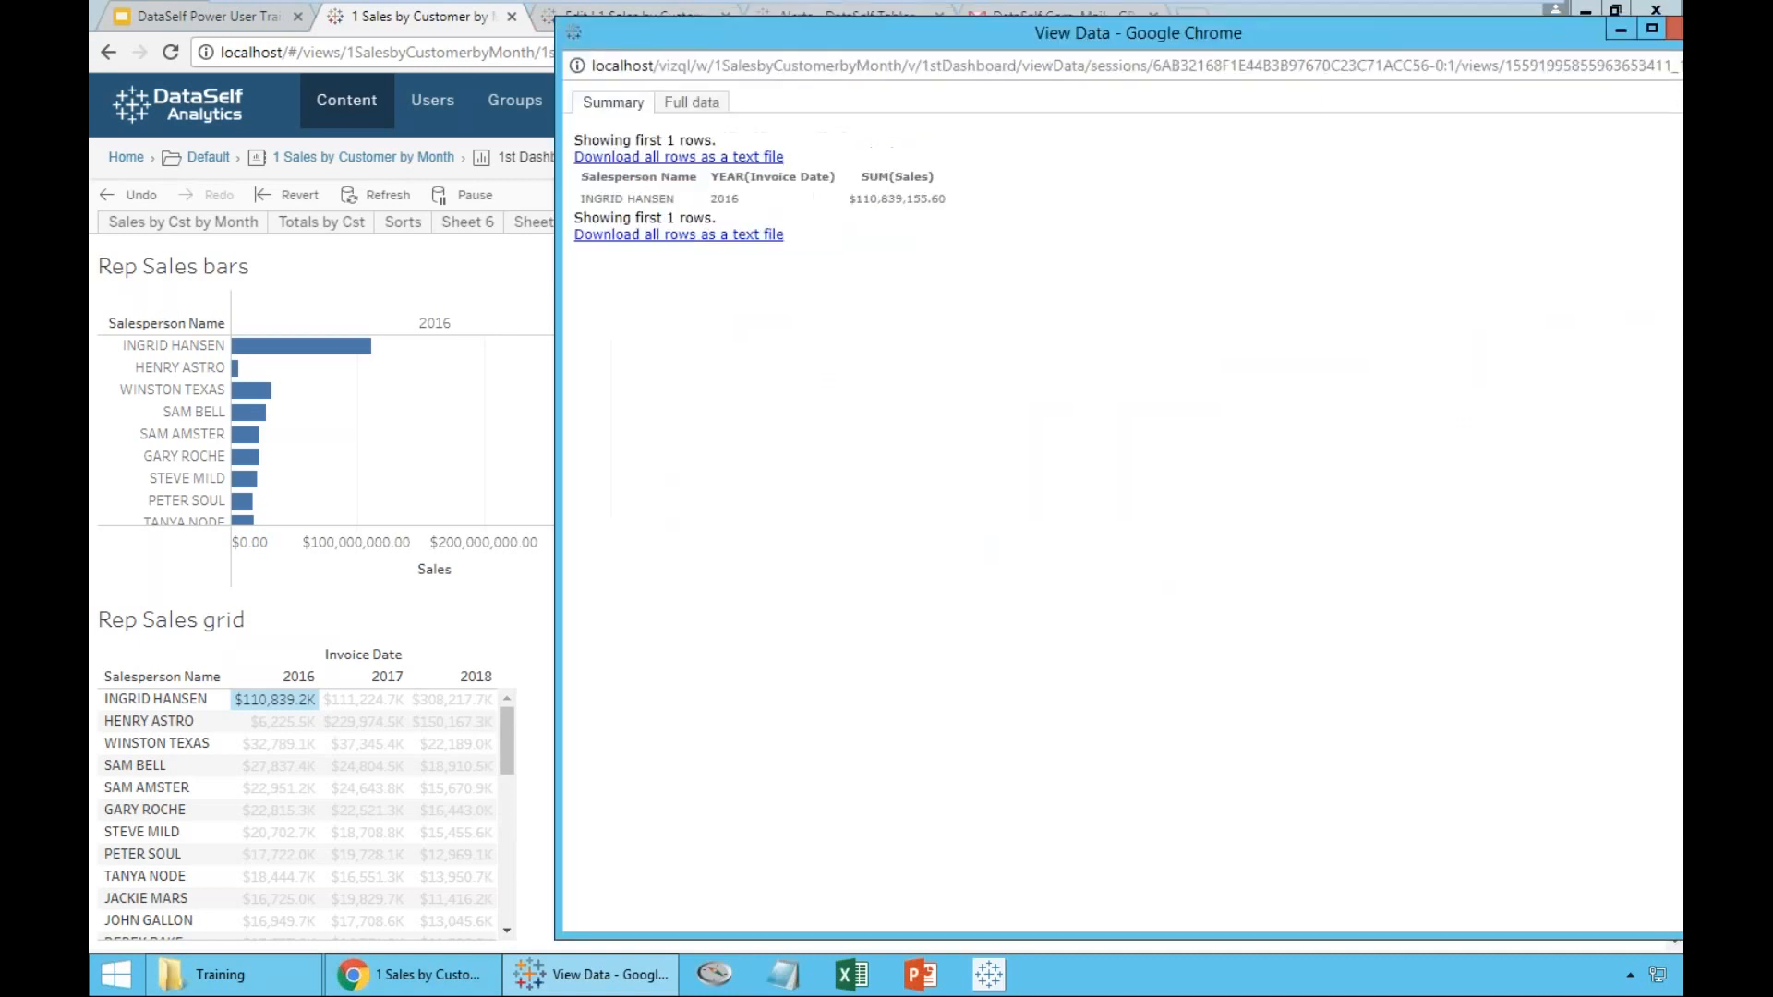
pyautogui.click(703, 105)
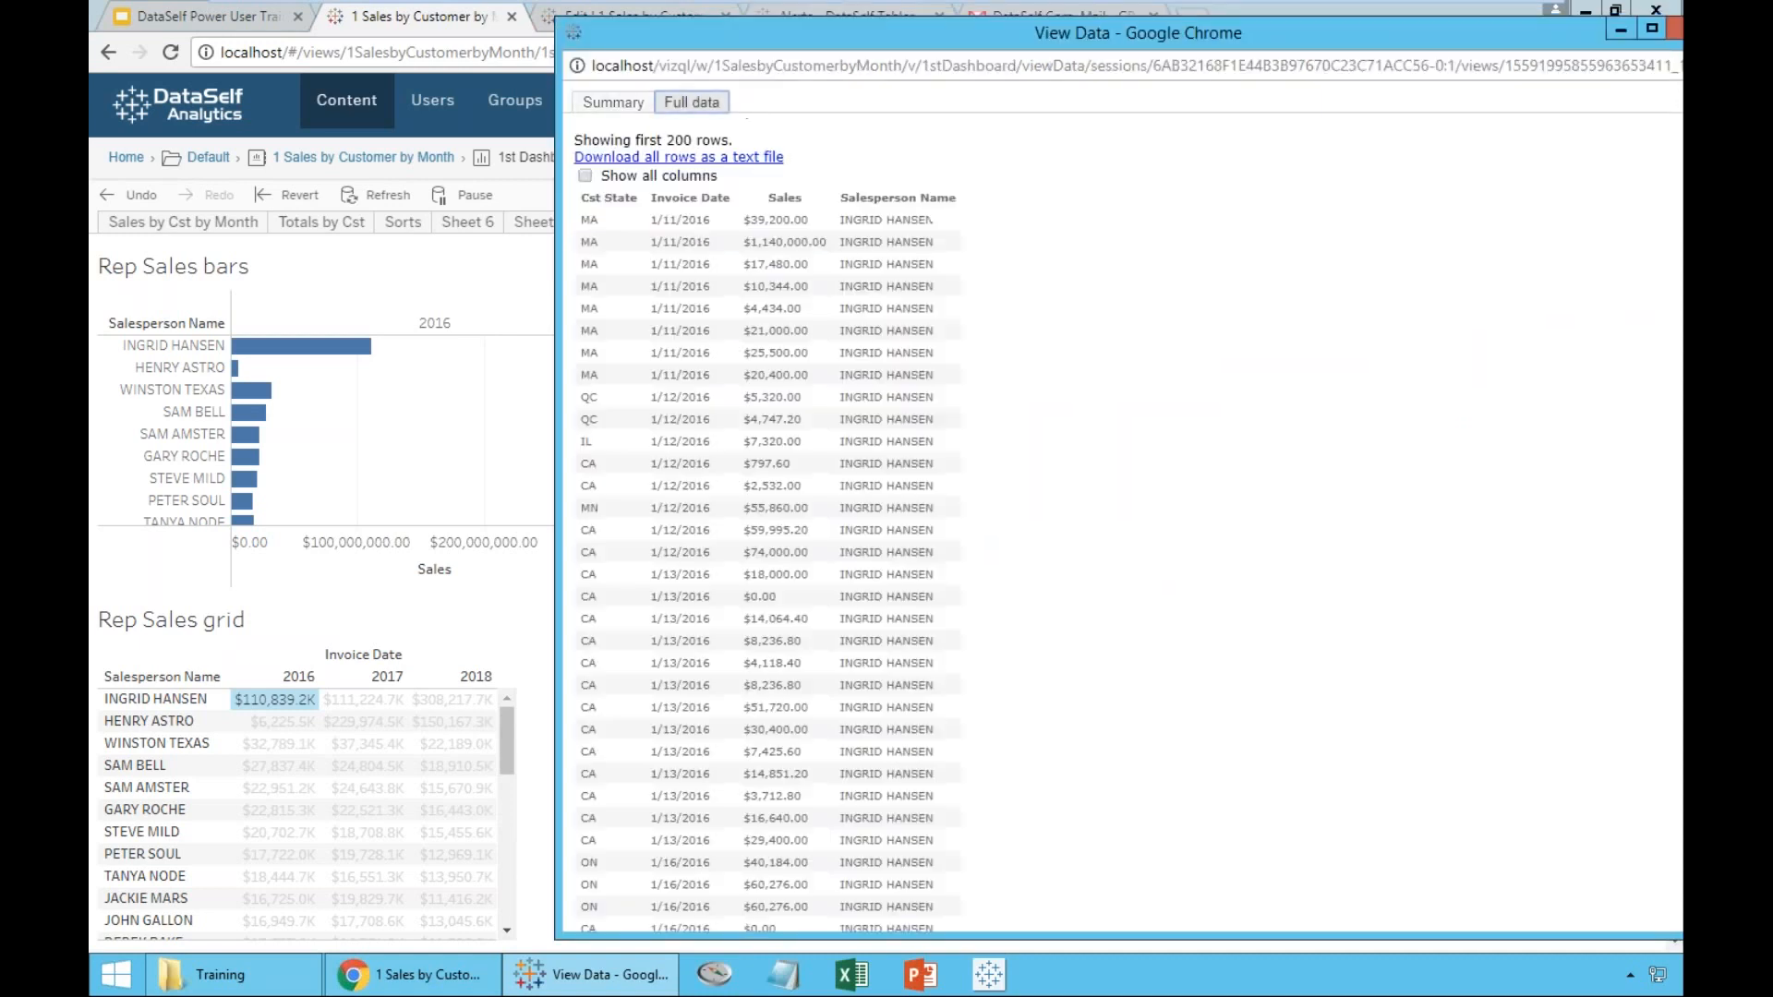
pyautogui.click(586, 176)
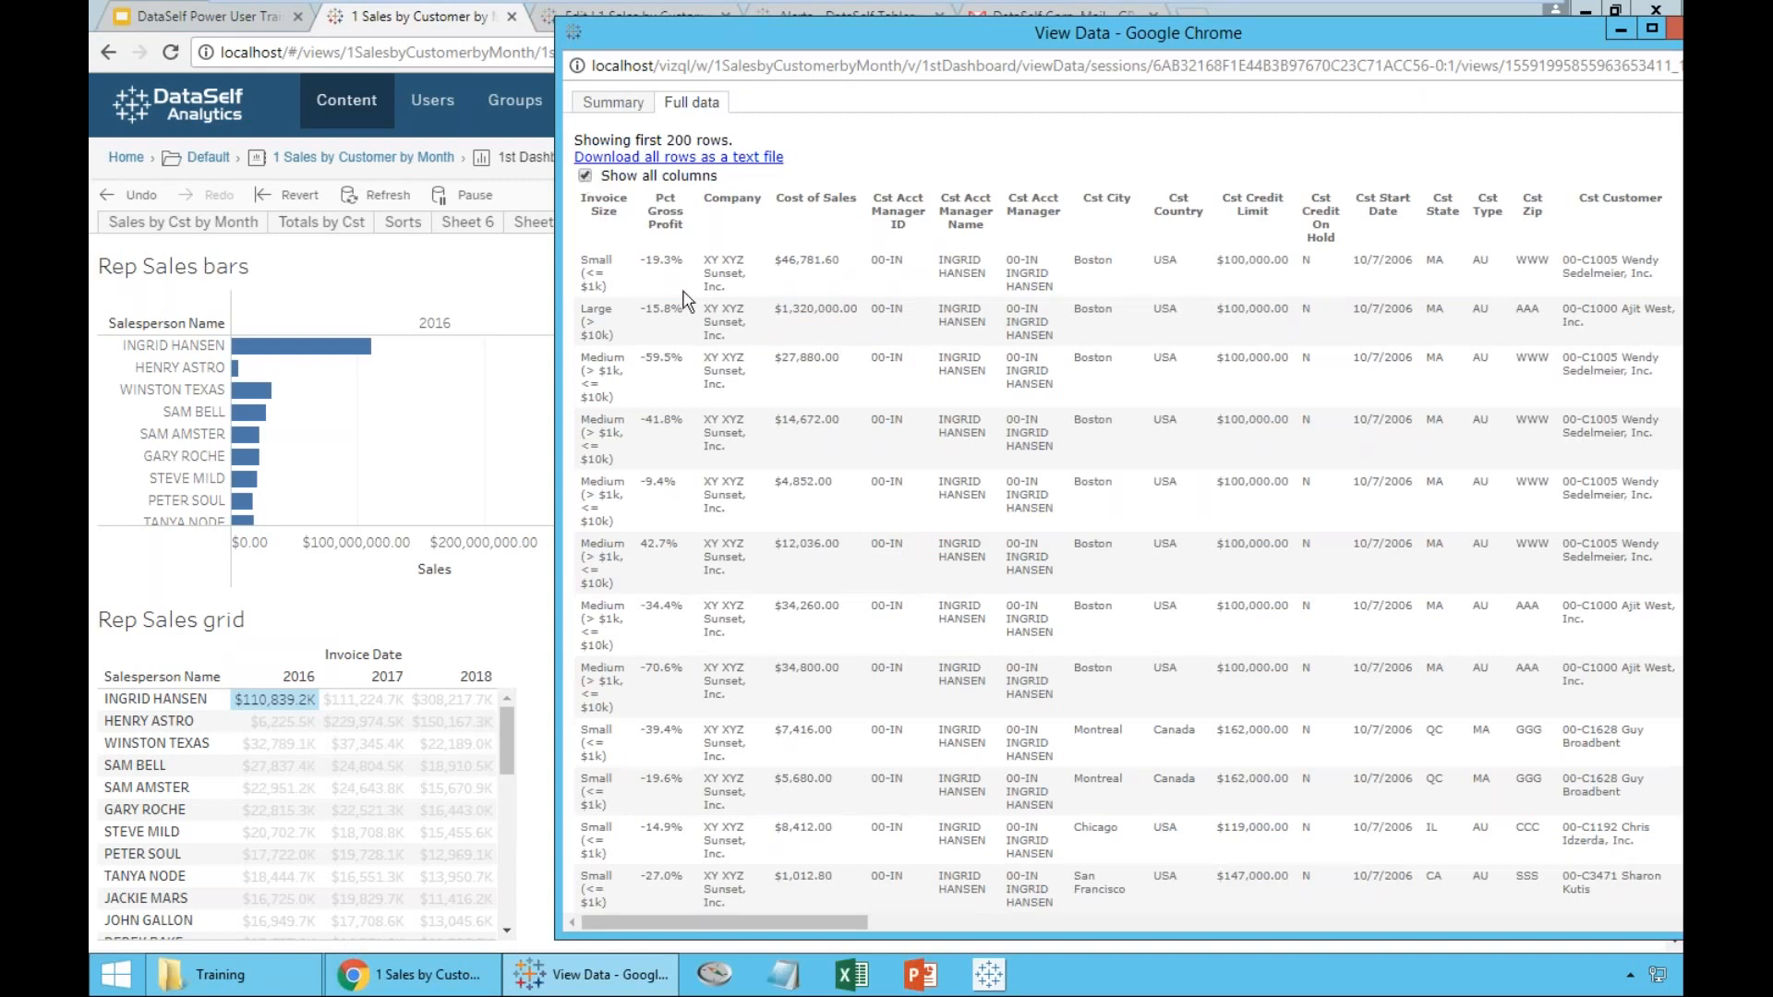
# - Download all the full data rows as a text file and inspect its last row in Excel
pyautogui.click(680, 162)
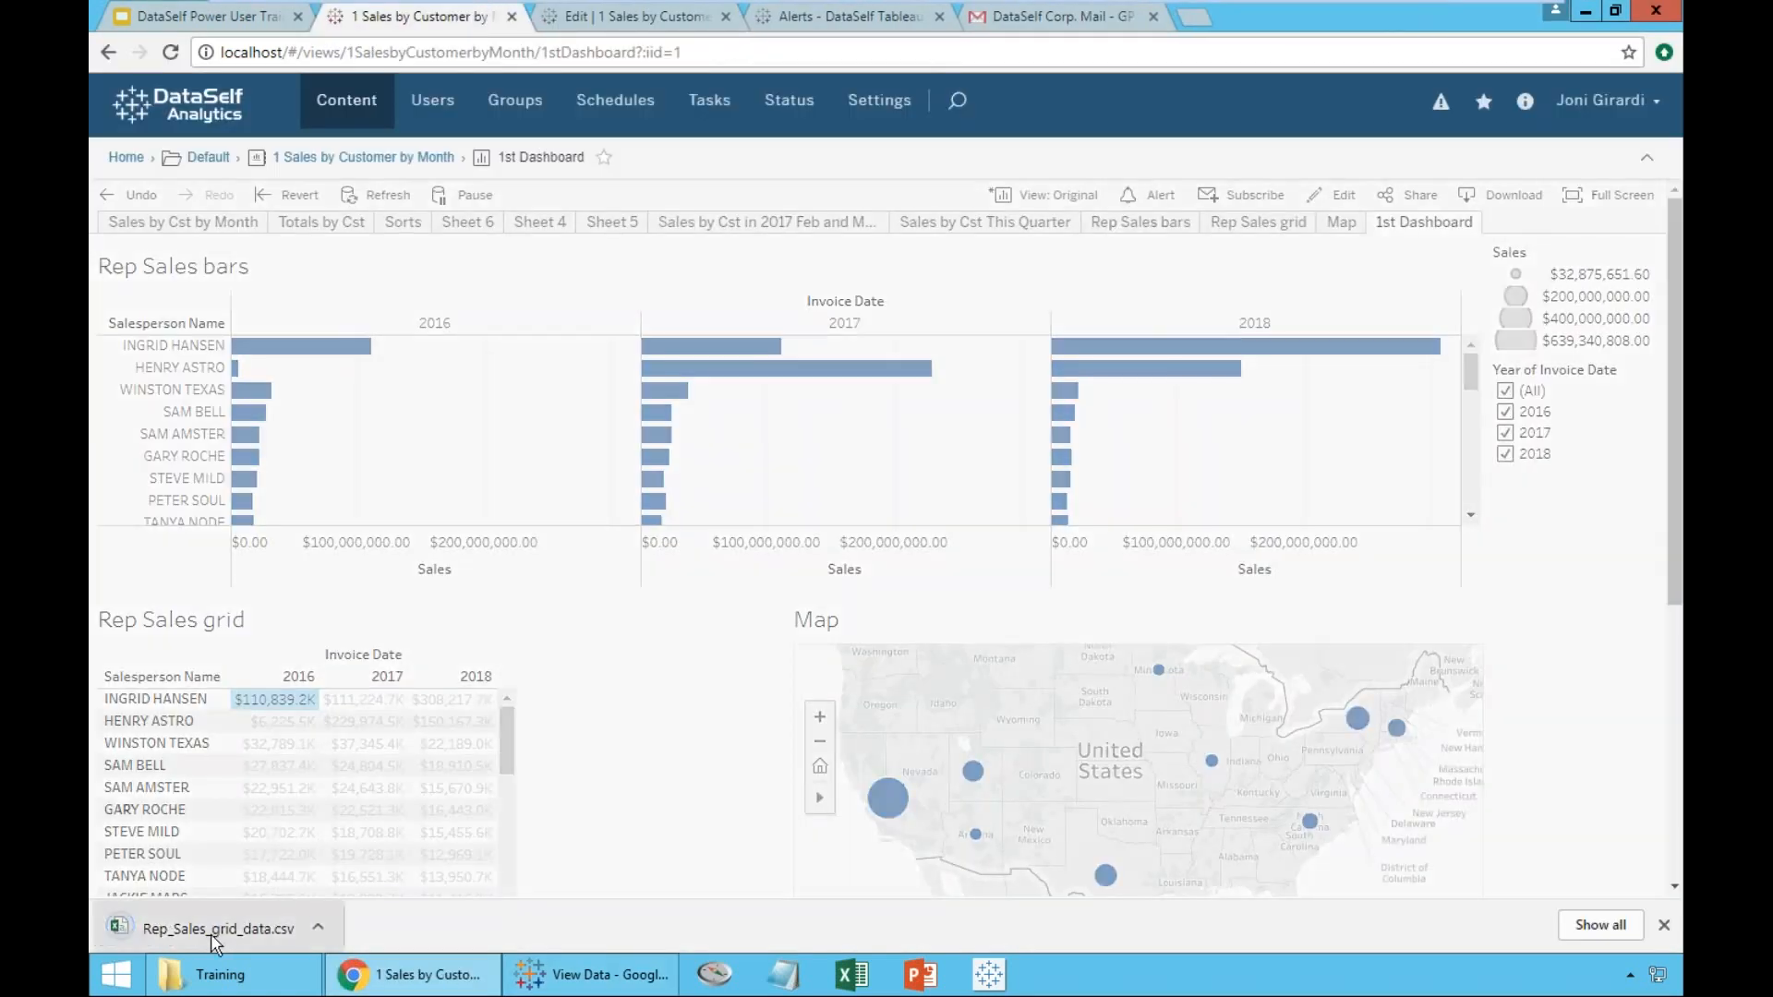
pyautogui.click(186, 933)
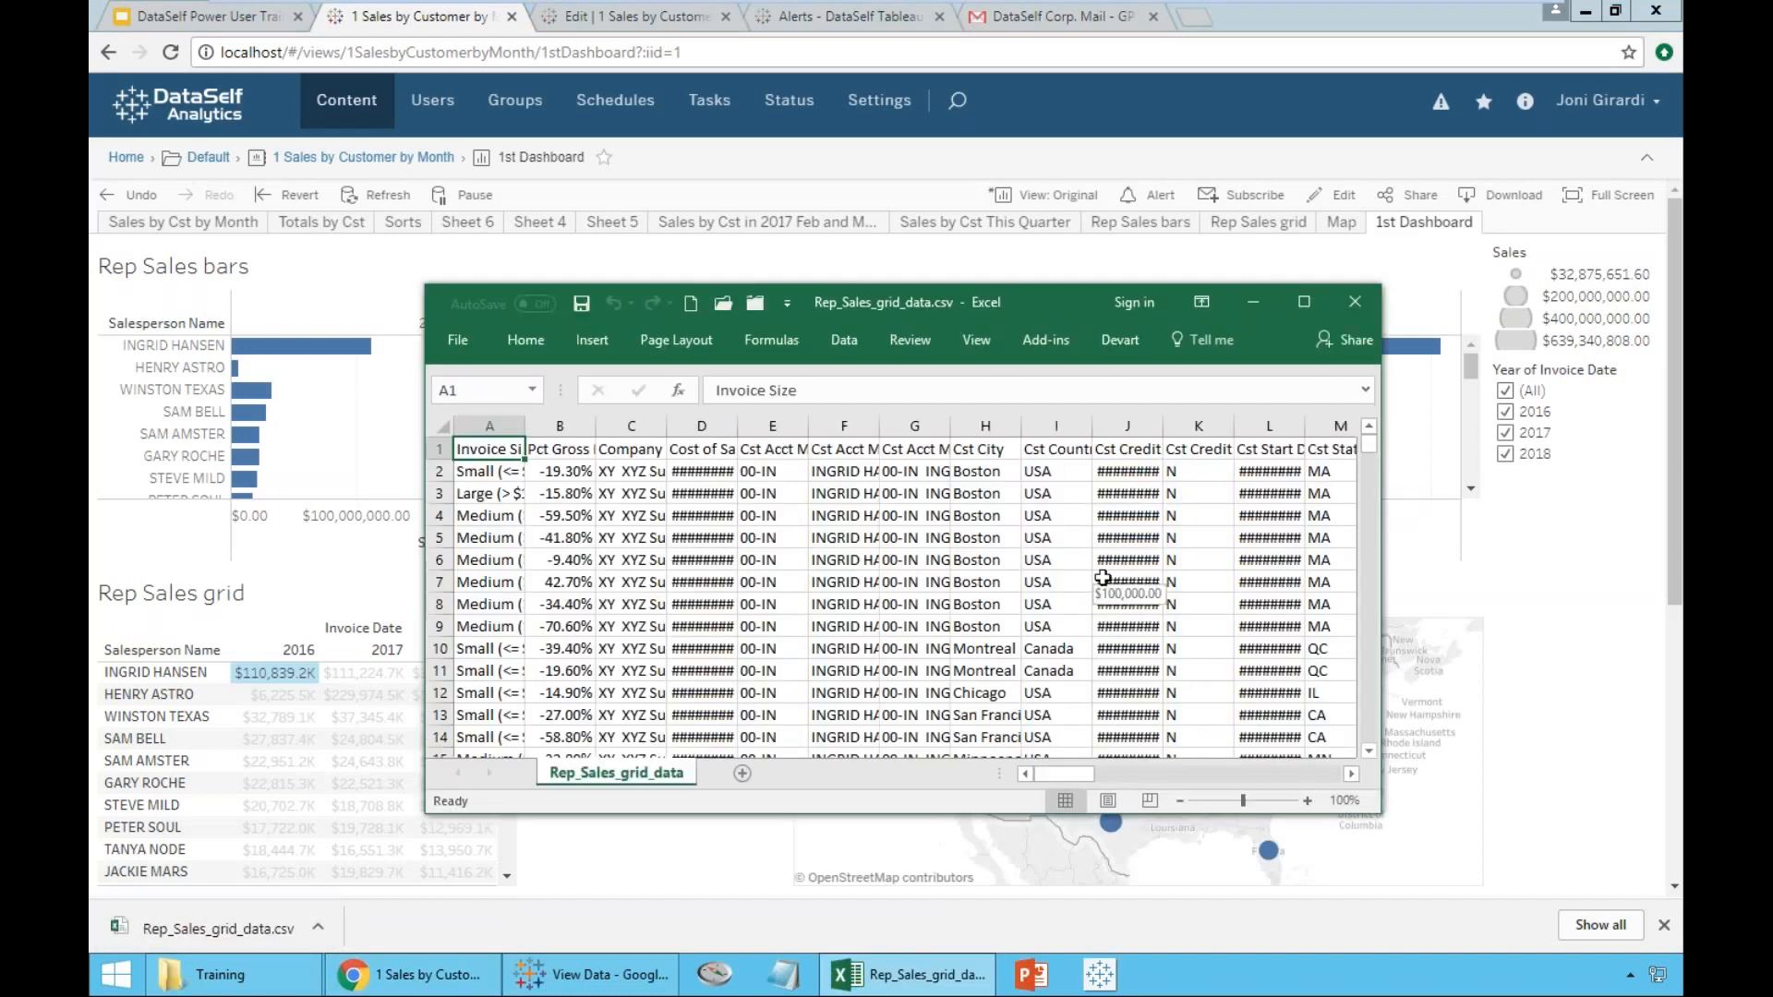
pyautogui.hotkey('ctrl', 'Down')
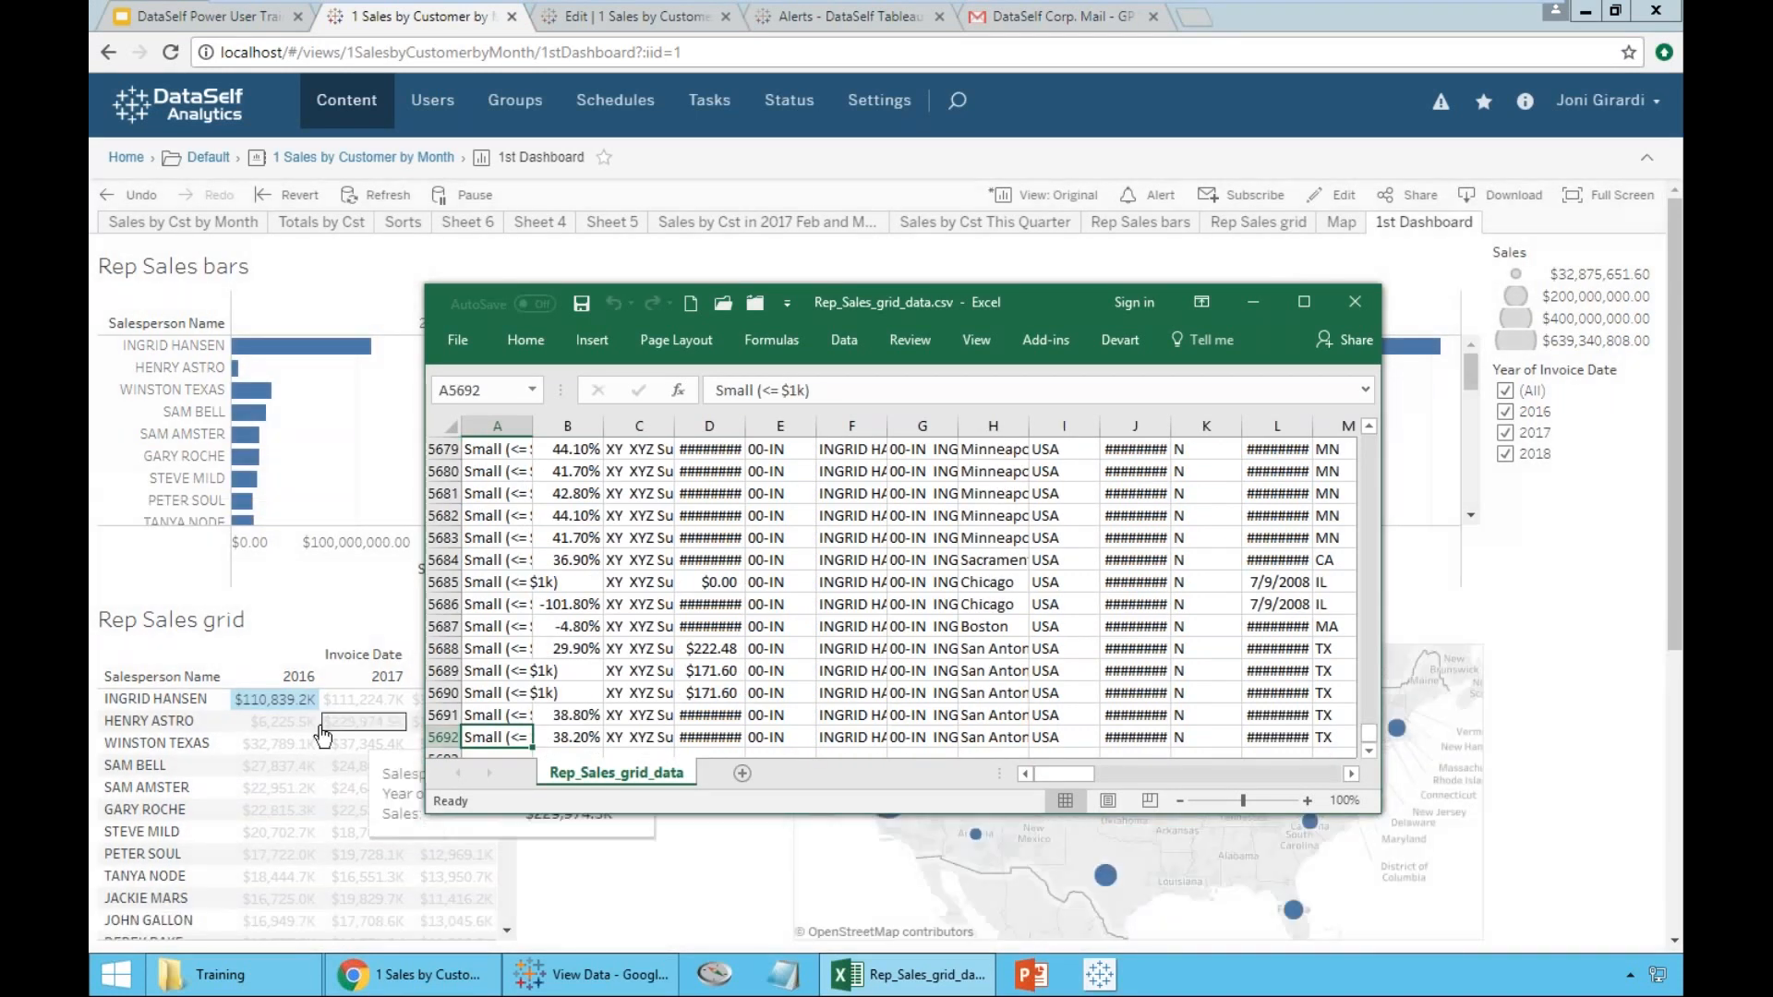
pyautogui.click(294, 709)
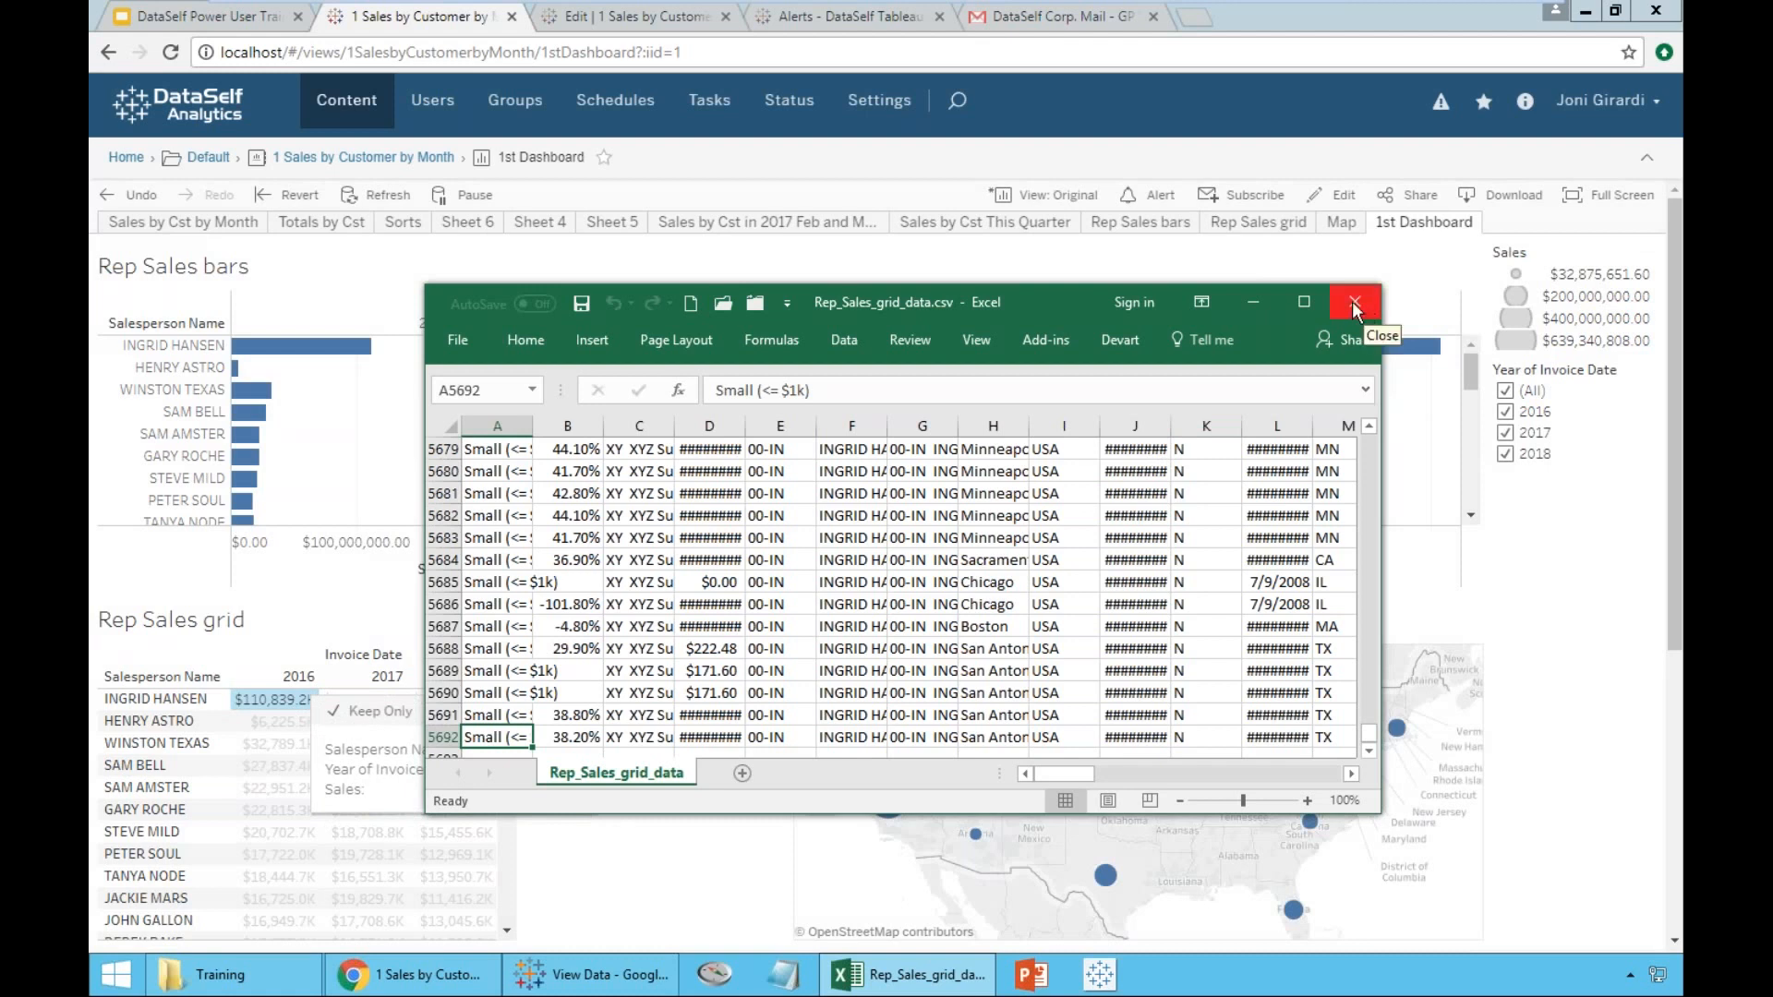
pyautogui.click(1246, 307)
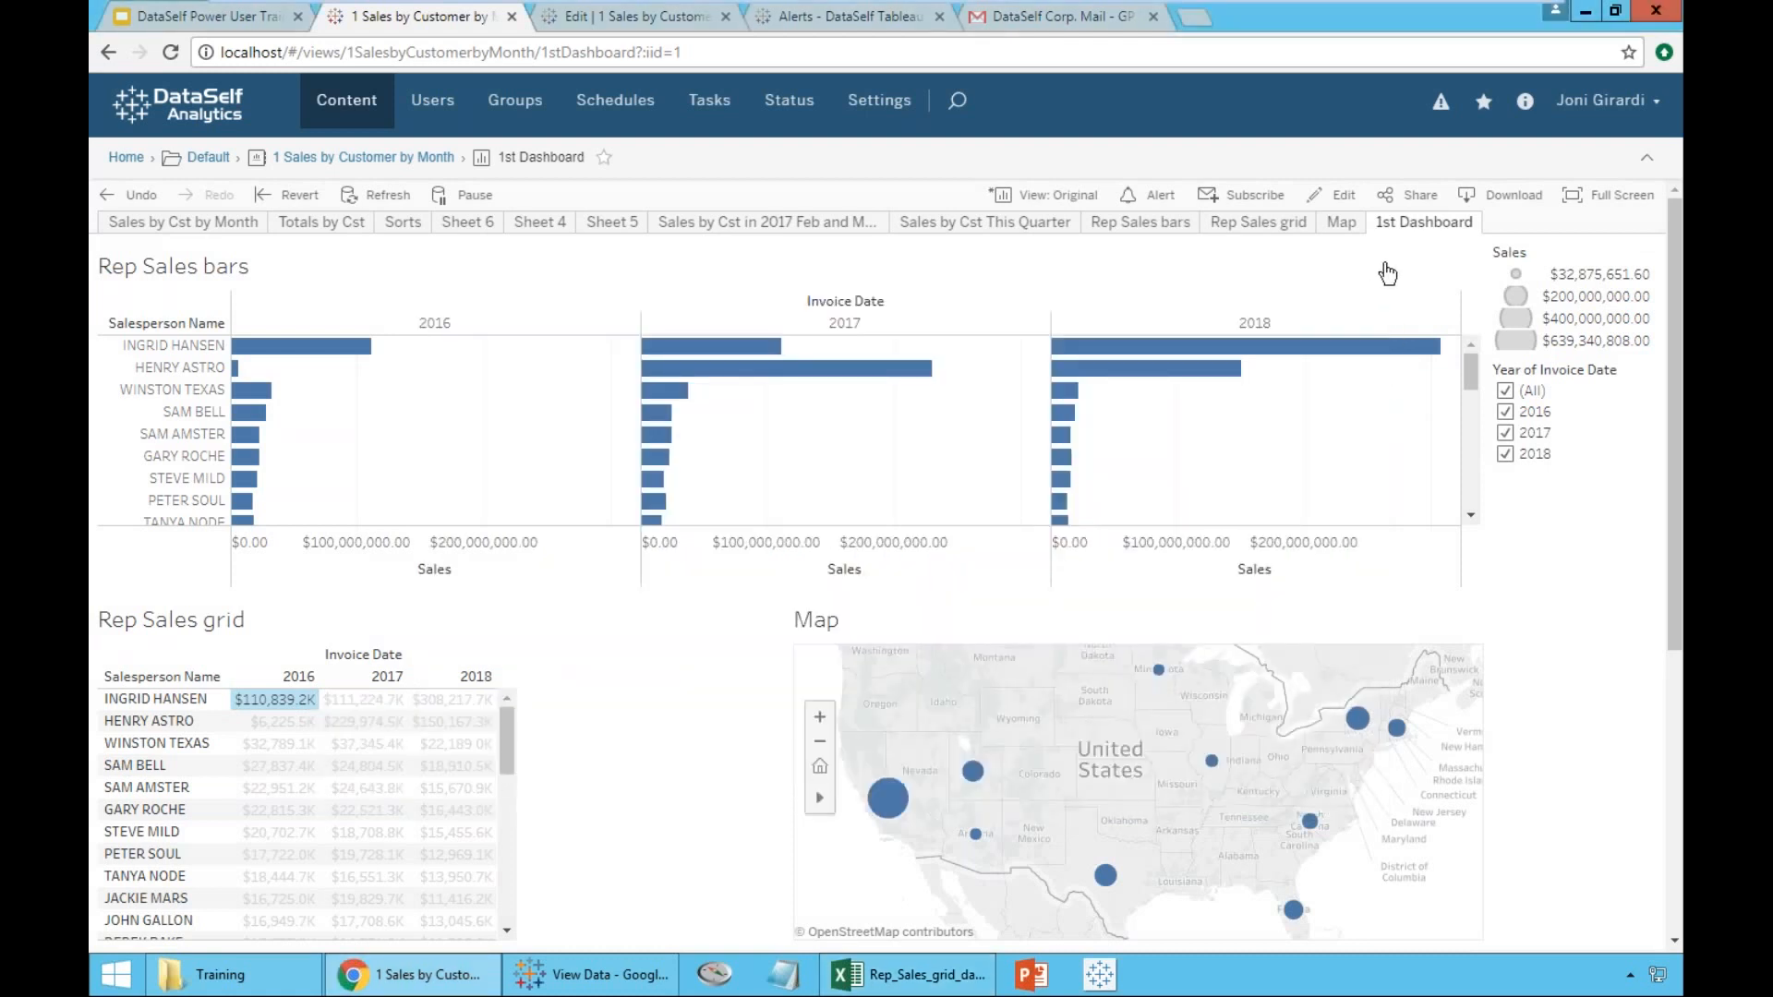
# - Check the dashboard's available download formats and clear the selected cell in Rep Sales grid
pyautogui.click(1470, 198)
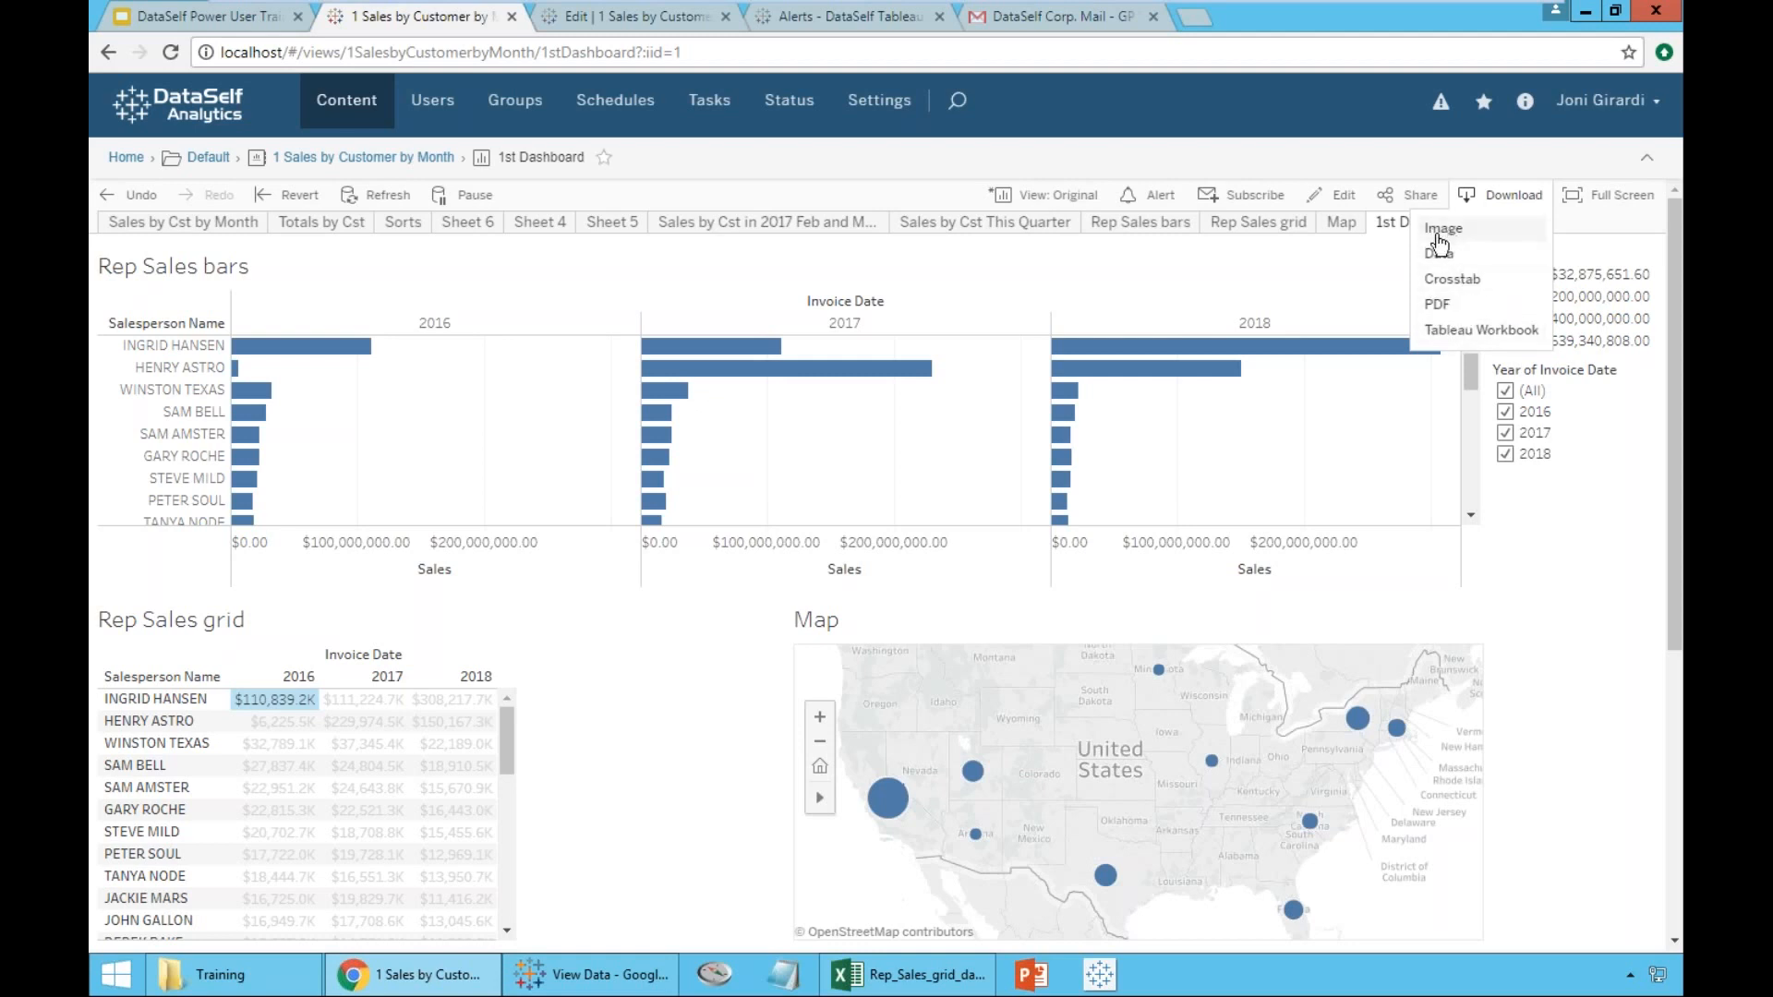
pyautogui.click(623, 729)
pyautogui.click(282, 704)
pyautogui.click(282, 708)
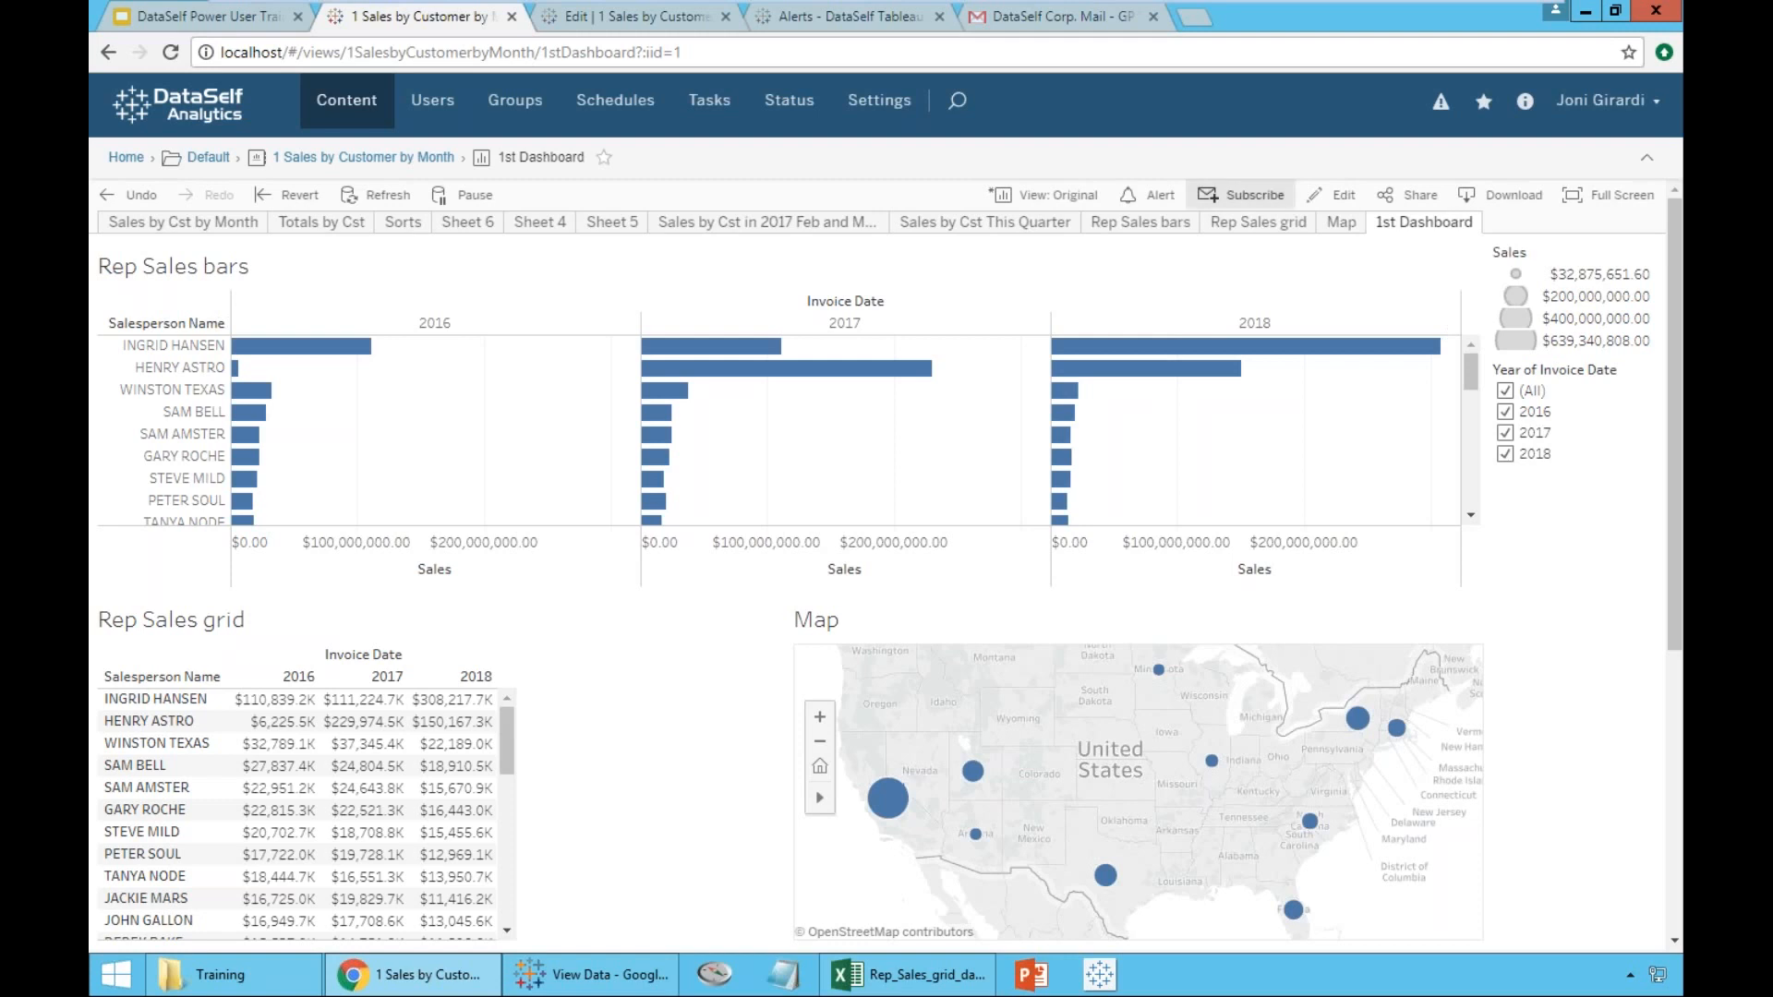
# - Subscribe yourself to this dashboard view on the Friday 4pm schedule with the subject 1st Dashboard
pyautogui.click(1247, 198)
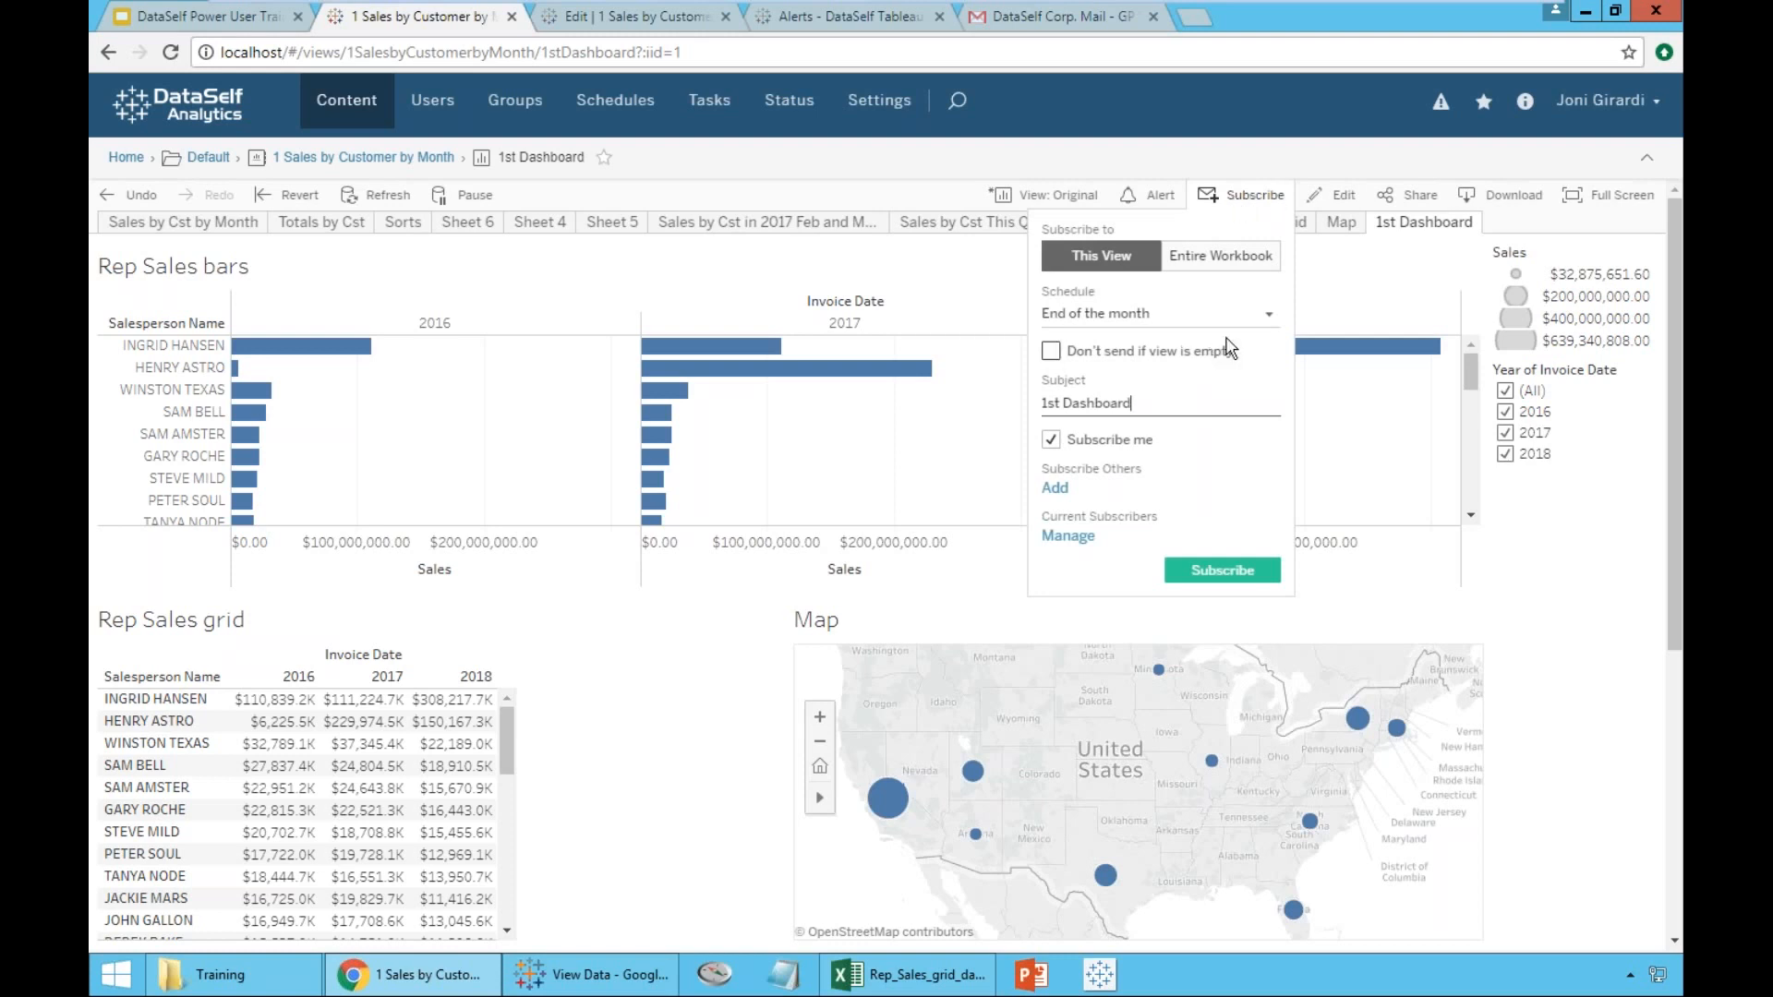
pyautogui.click(1267, 316)
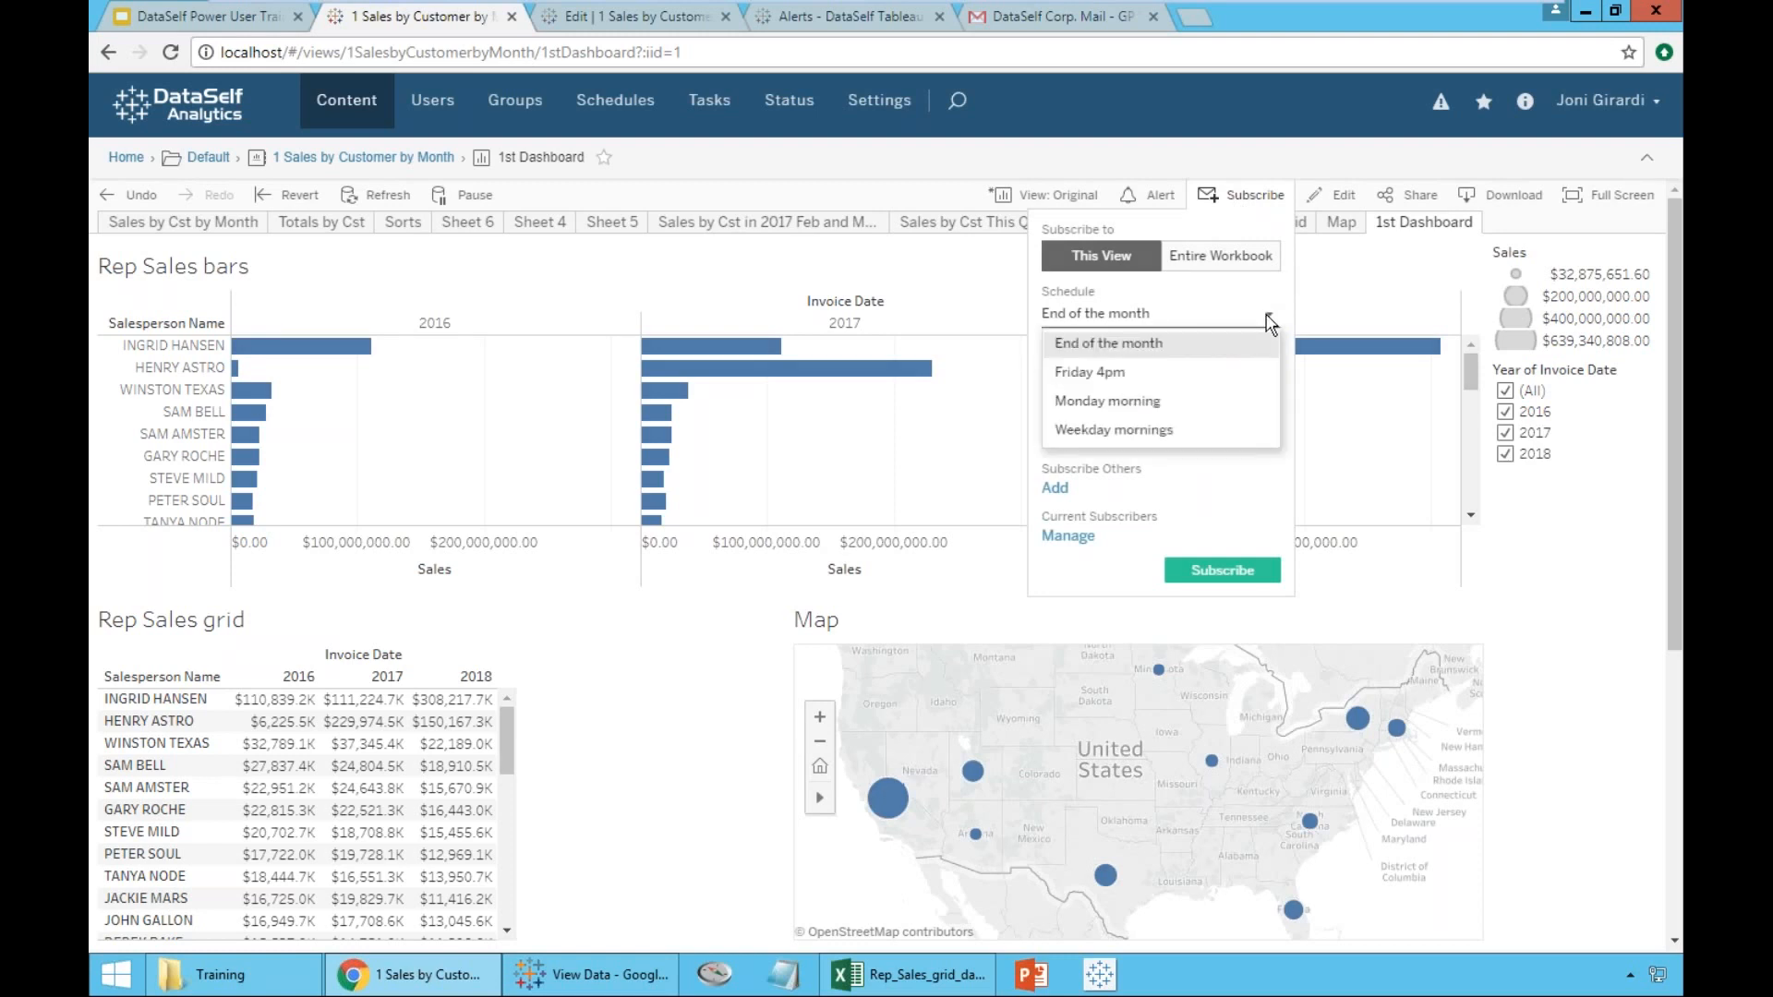
pyautogui.click(1104, 379)
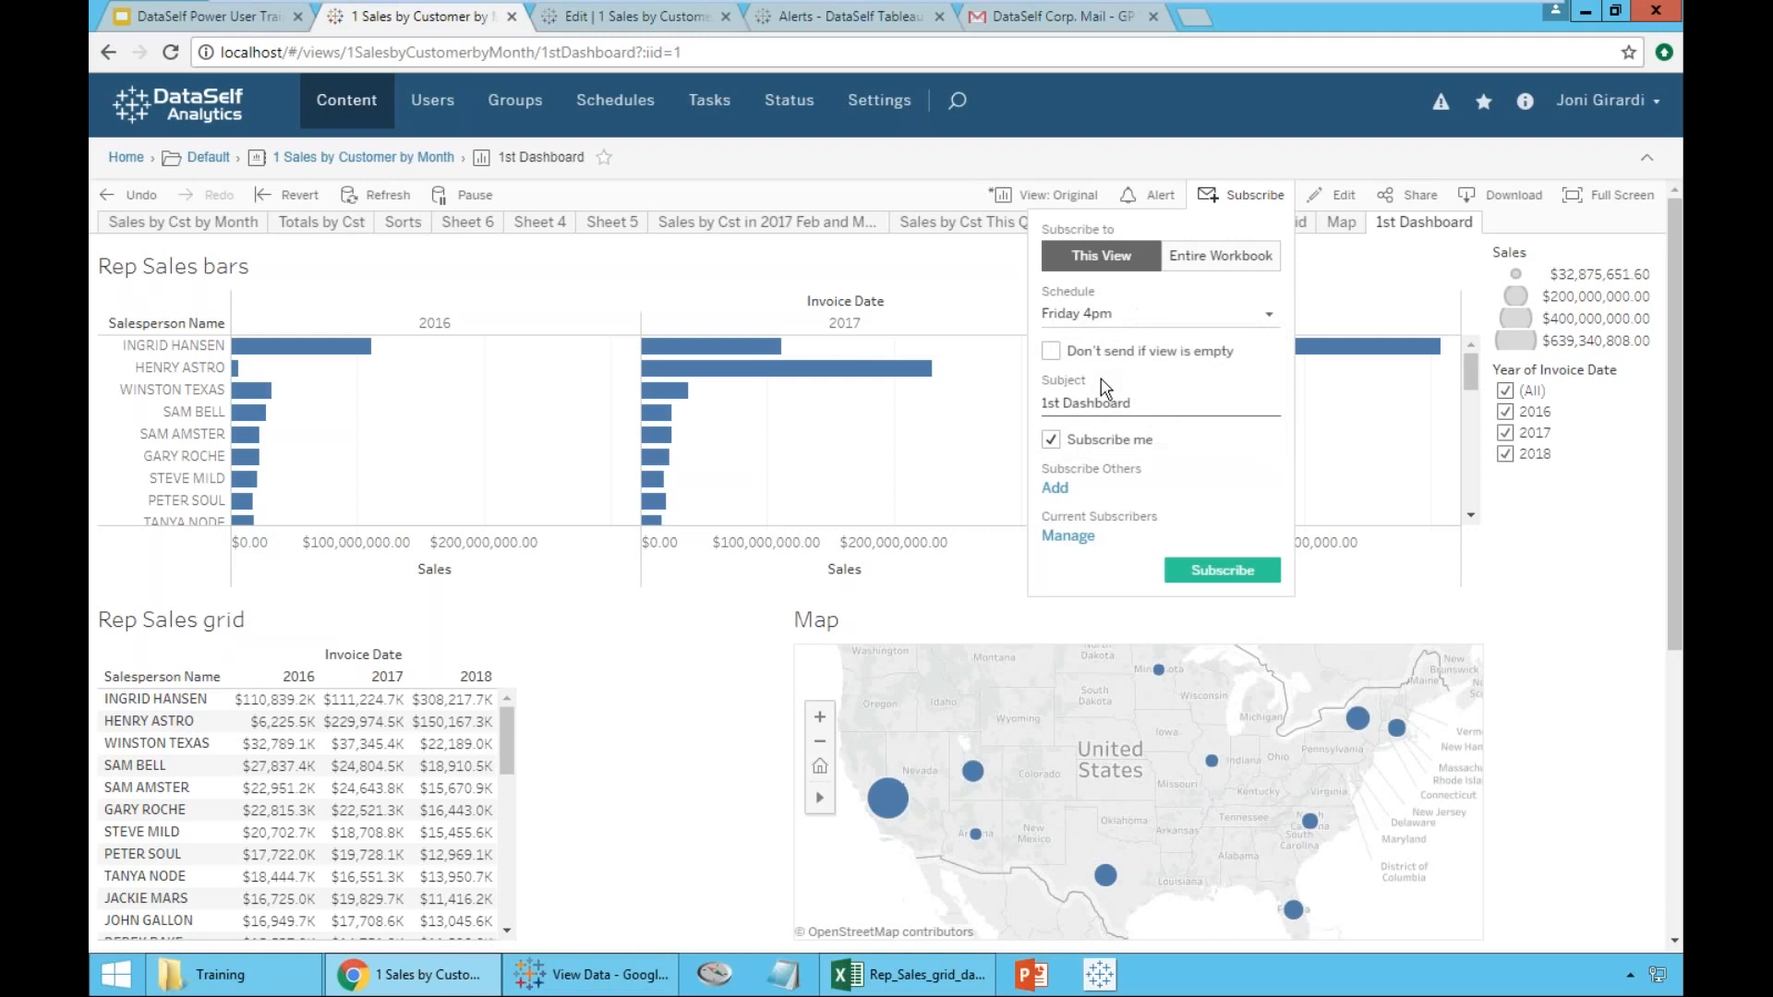
pyautogui.click(1211, 565)
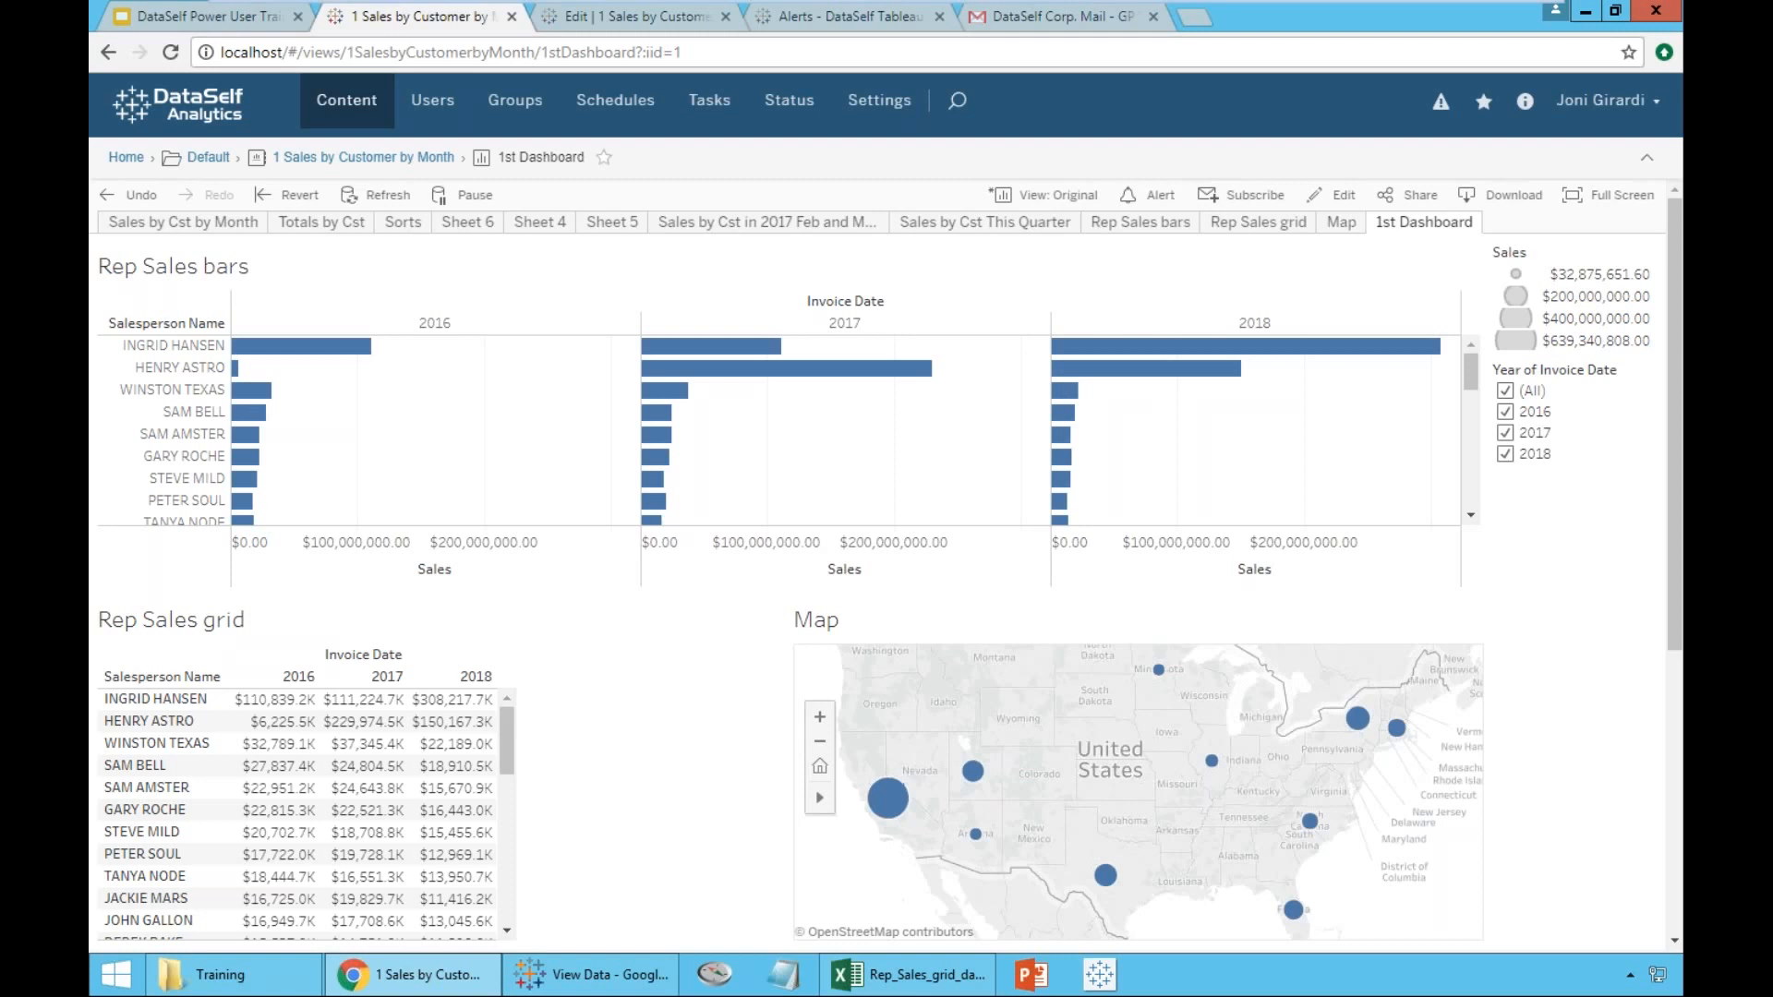
# - Open the published dashboard for editing and look over its Map and Rep Sales grid sheets
pyautogui.click(1343, 196)
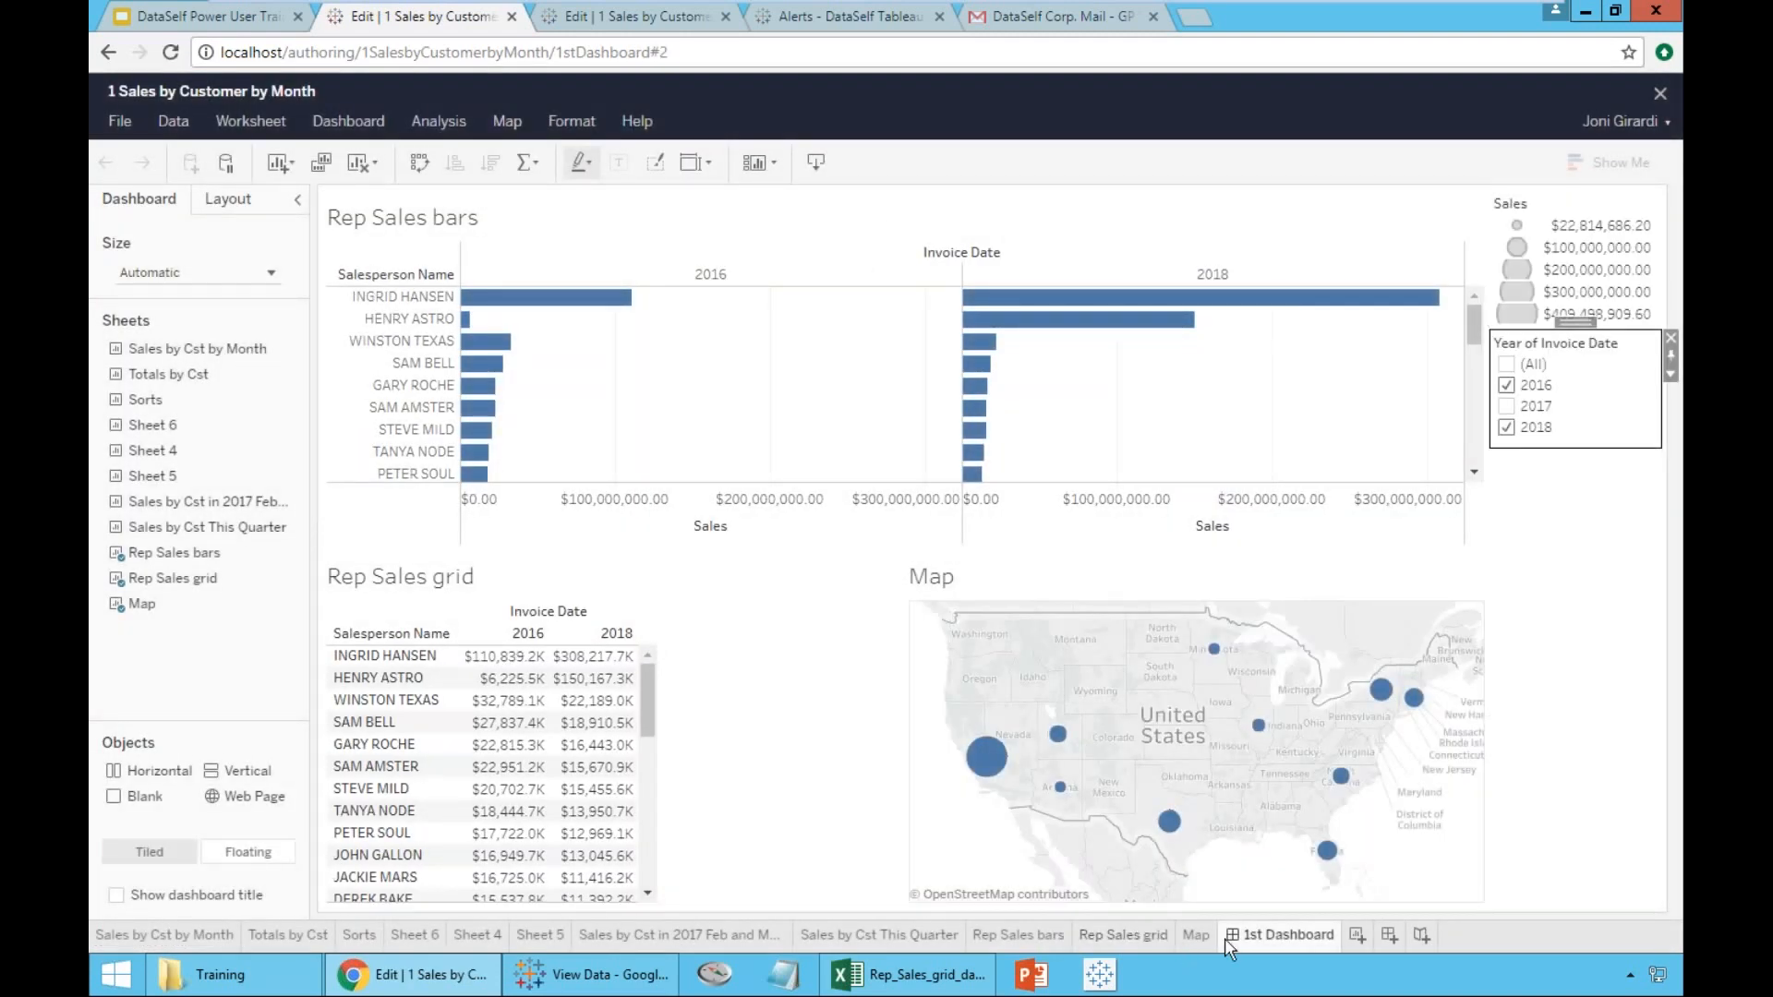
pyautogui.click(1195, 935)
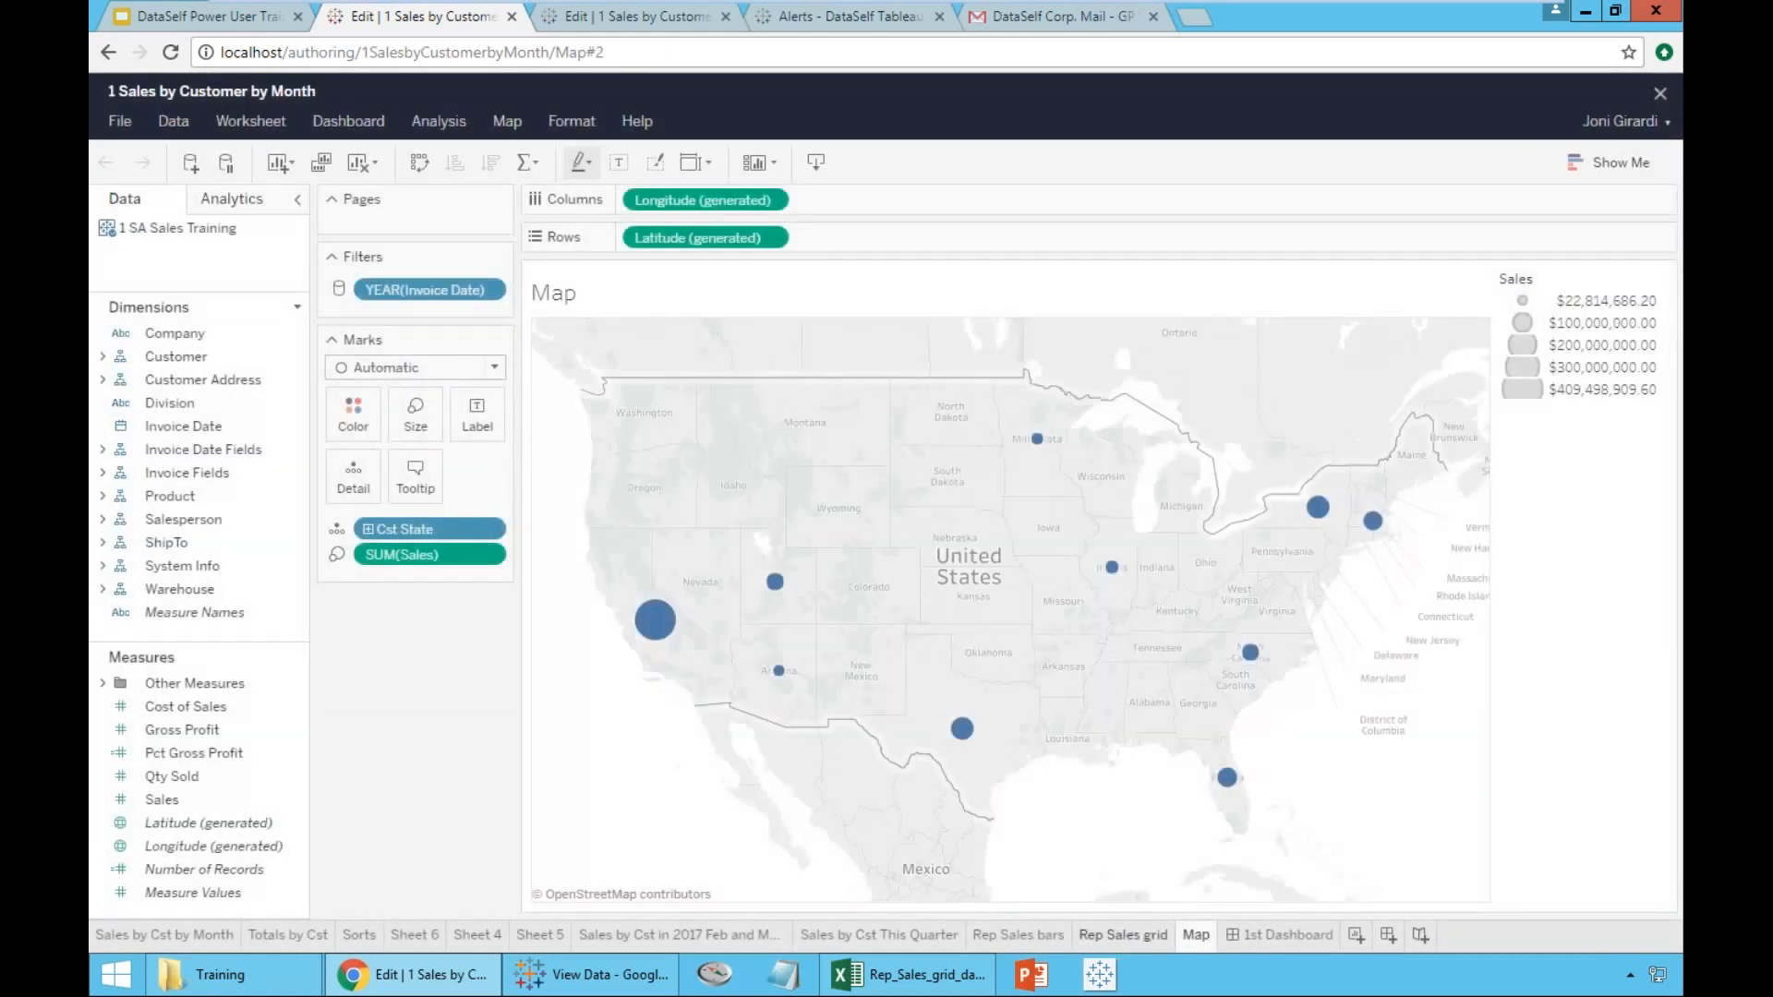
pyautogui.click(1122, 935)
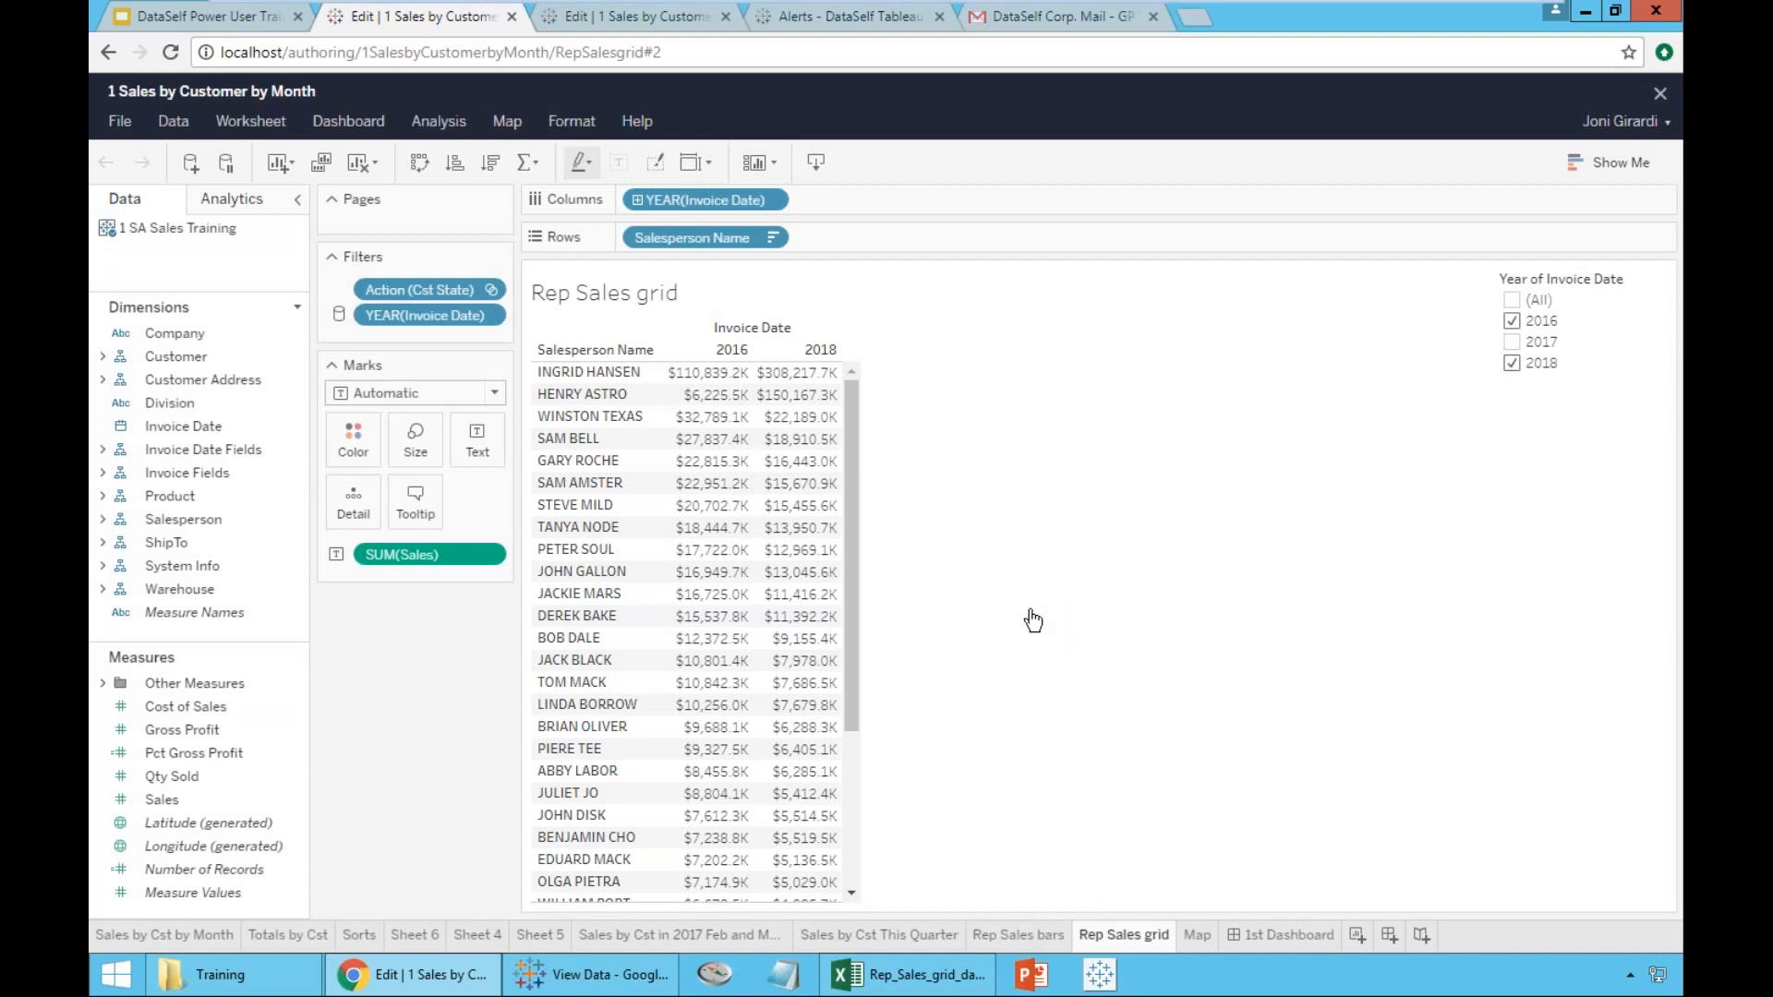
# - Switch to the Alerts view, reload it, and start a new data alert on the % Gross Profit axis
pyautogui.click(798, 20)
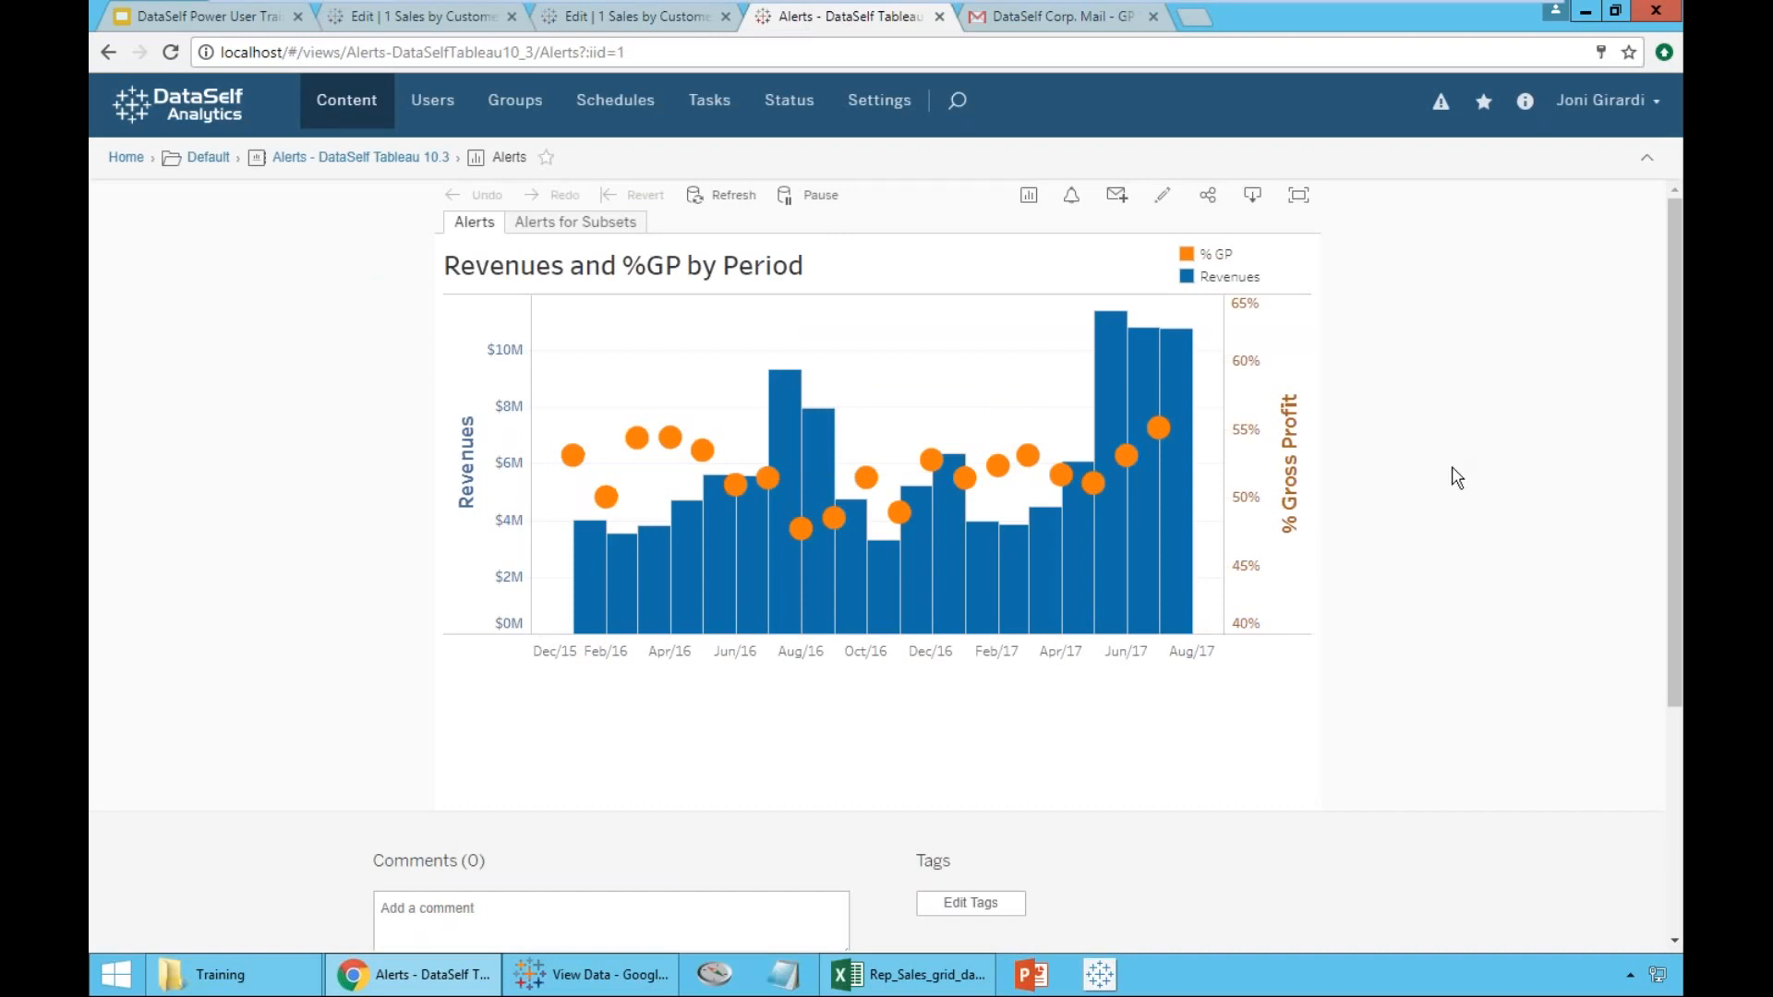
pyautogui.press('F5')
pyautogui.click(1261, 486)
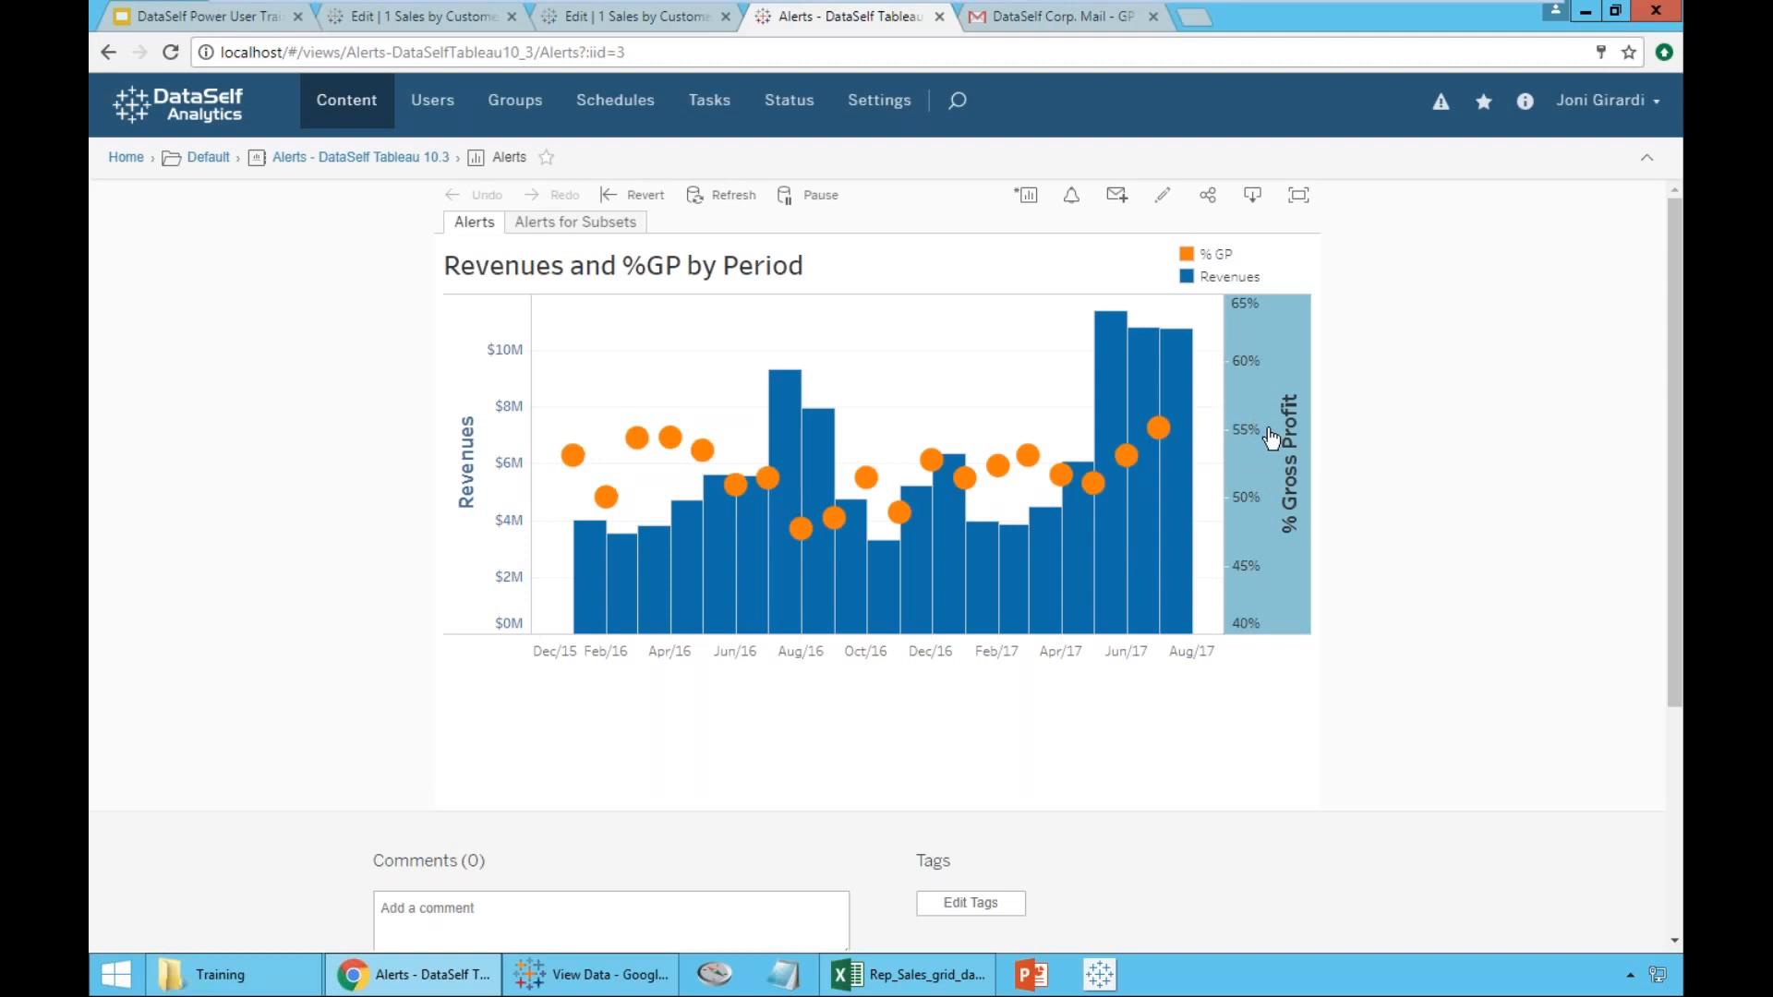
pyautogui.click(1073, 196)
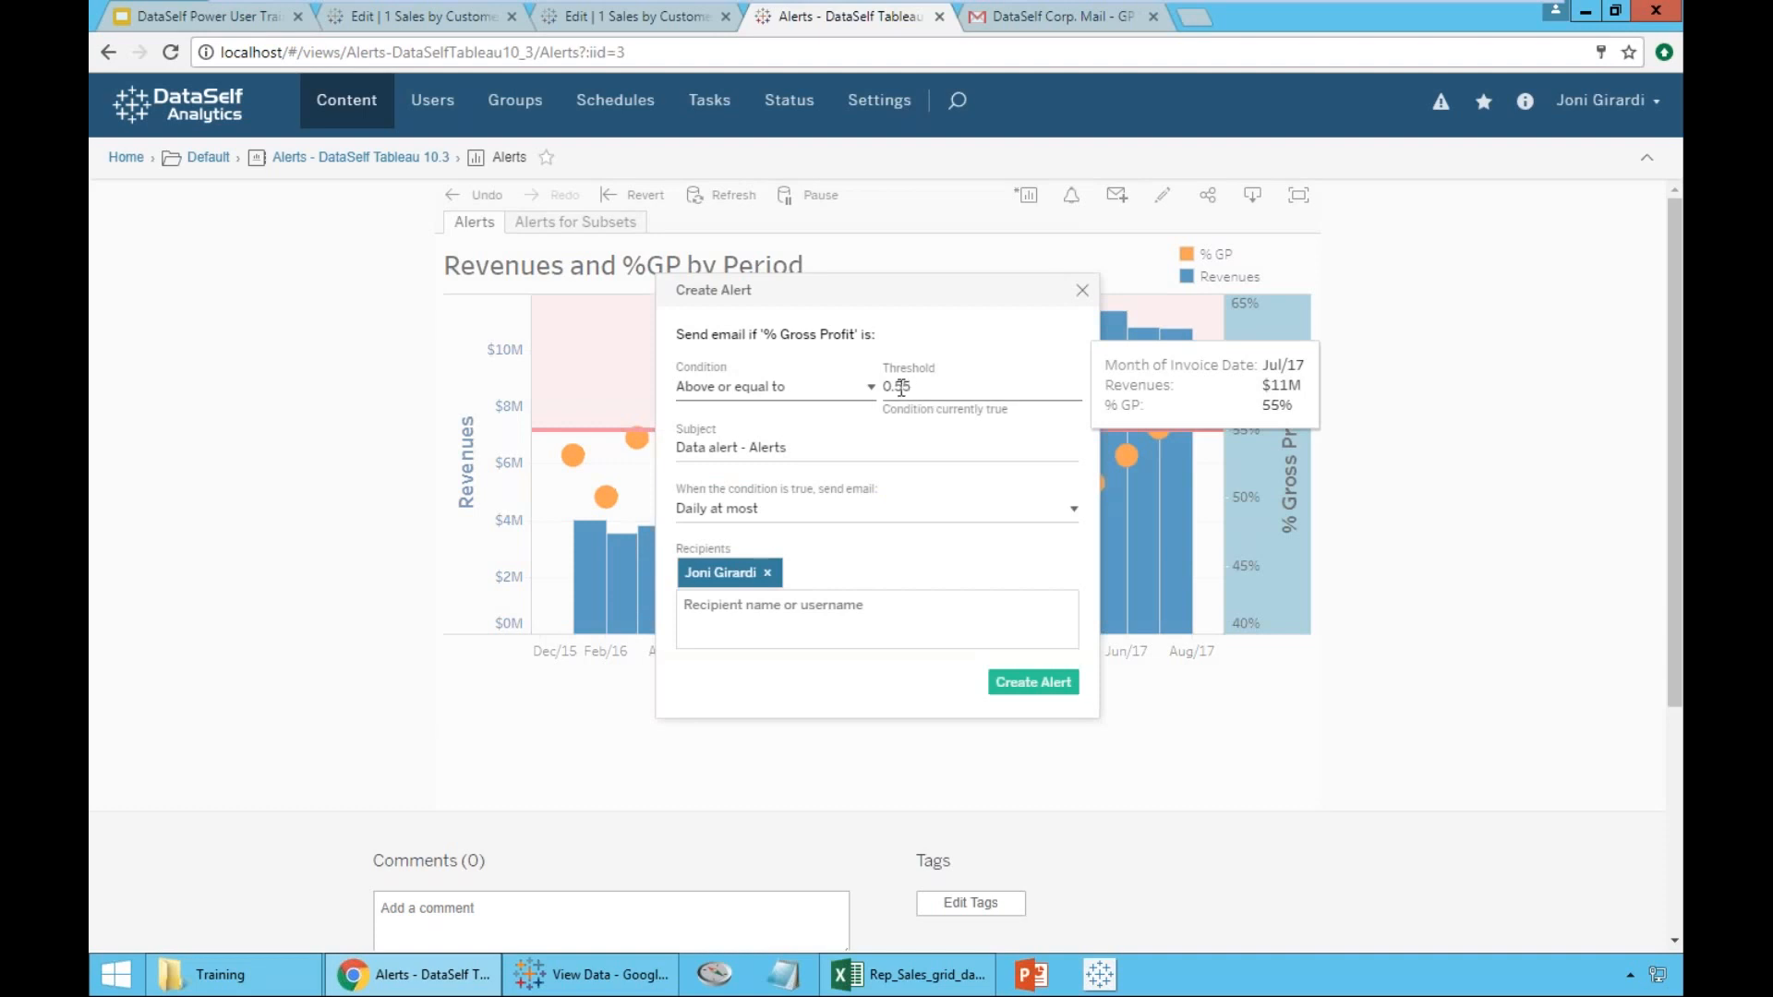
# - Try an alert threshold of 0.60 with the chart uncovered, and set the threshold back to 0.55
pyautogui.moveTo(893, 387); pyautogui.dragTo(909, 387)
pyautogui.write('60')
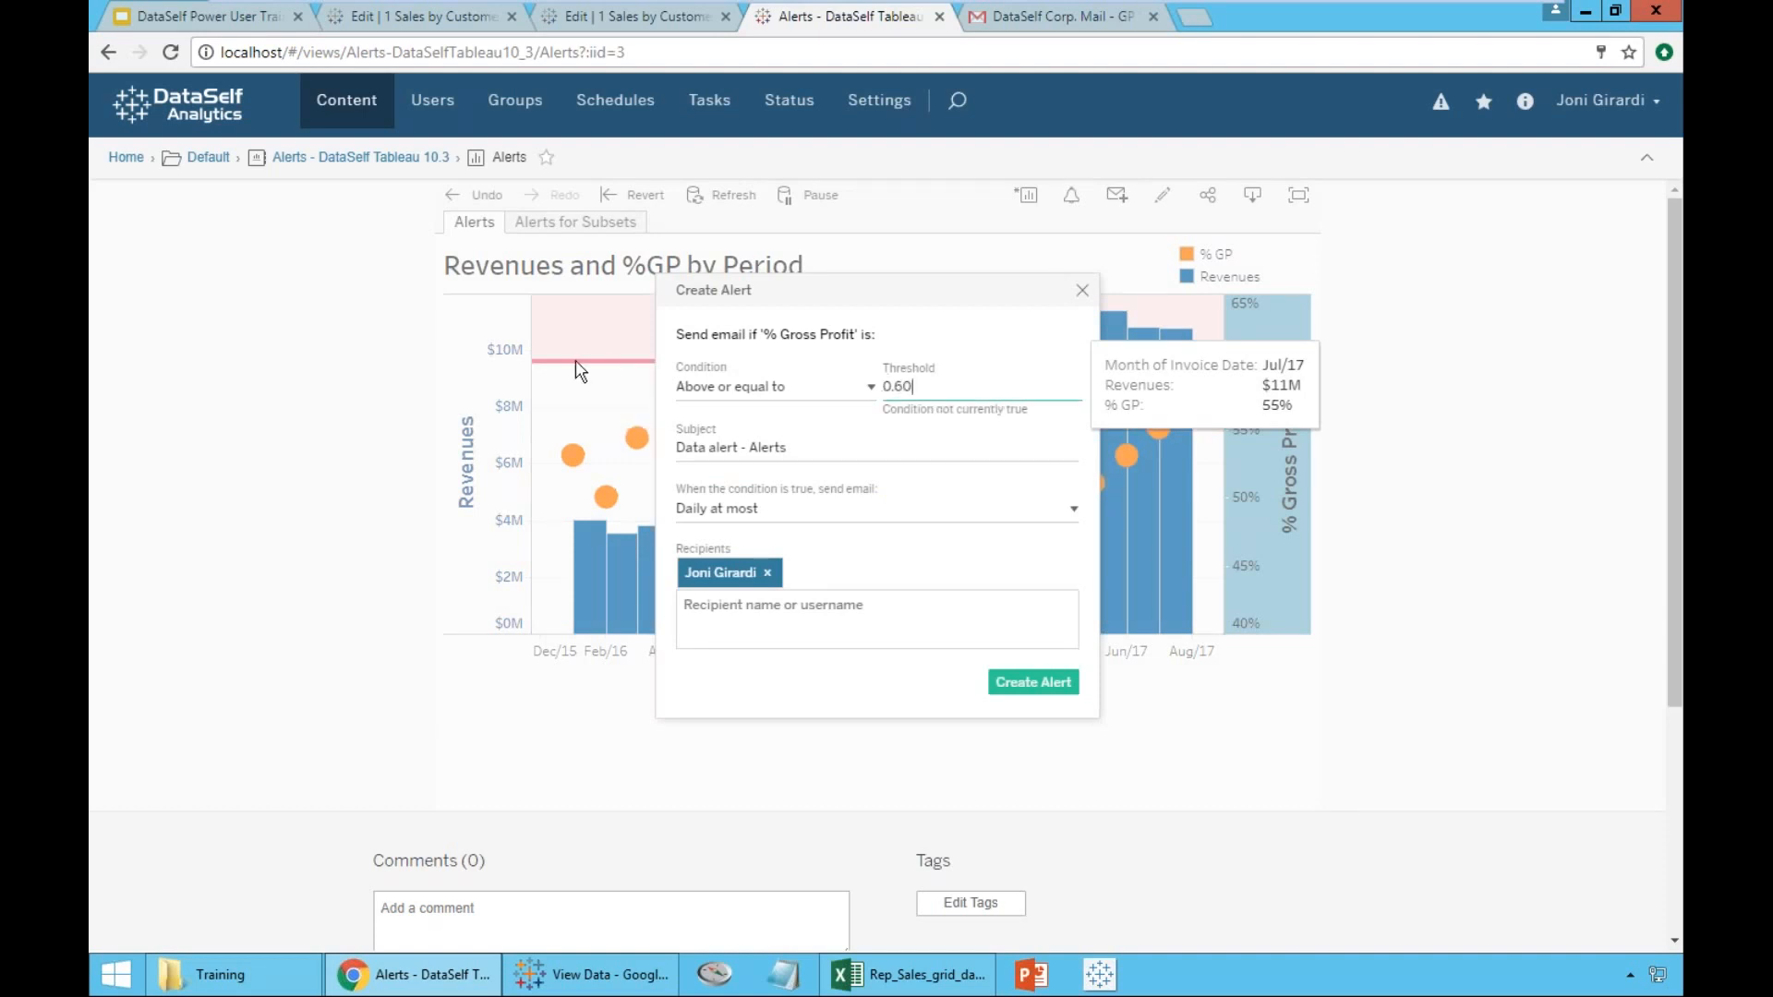
pyautogui.moveTo(934, 296); pyautogui.dragTo(1177, 473)
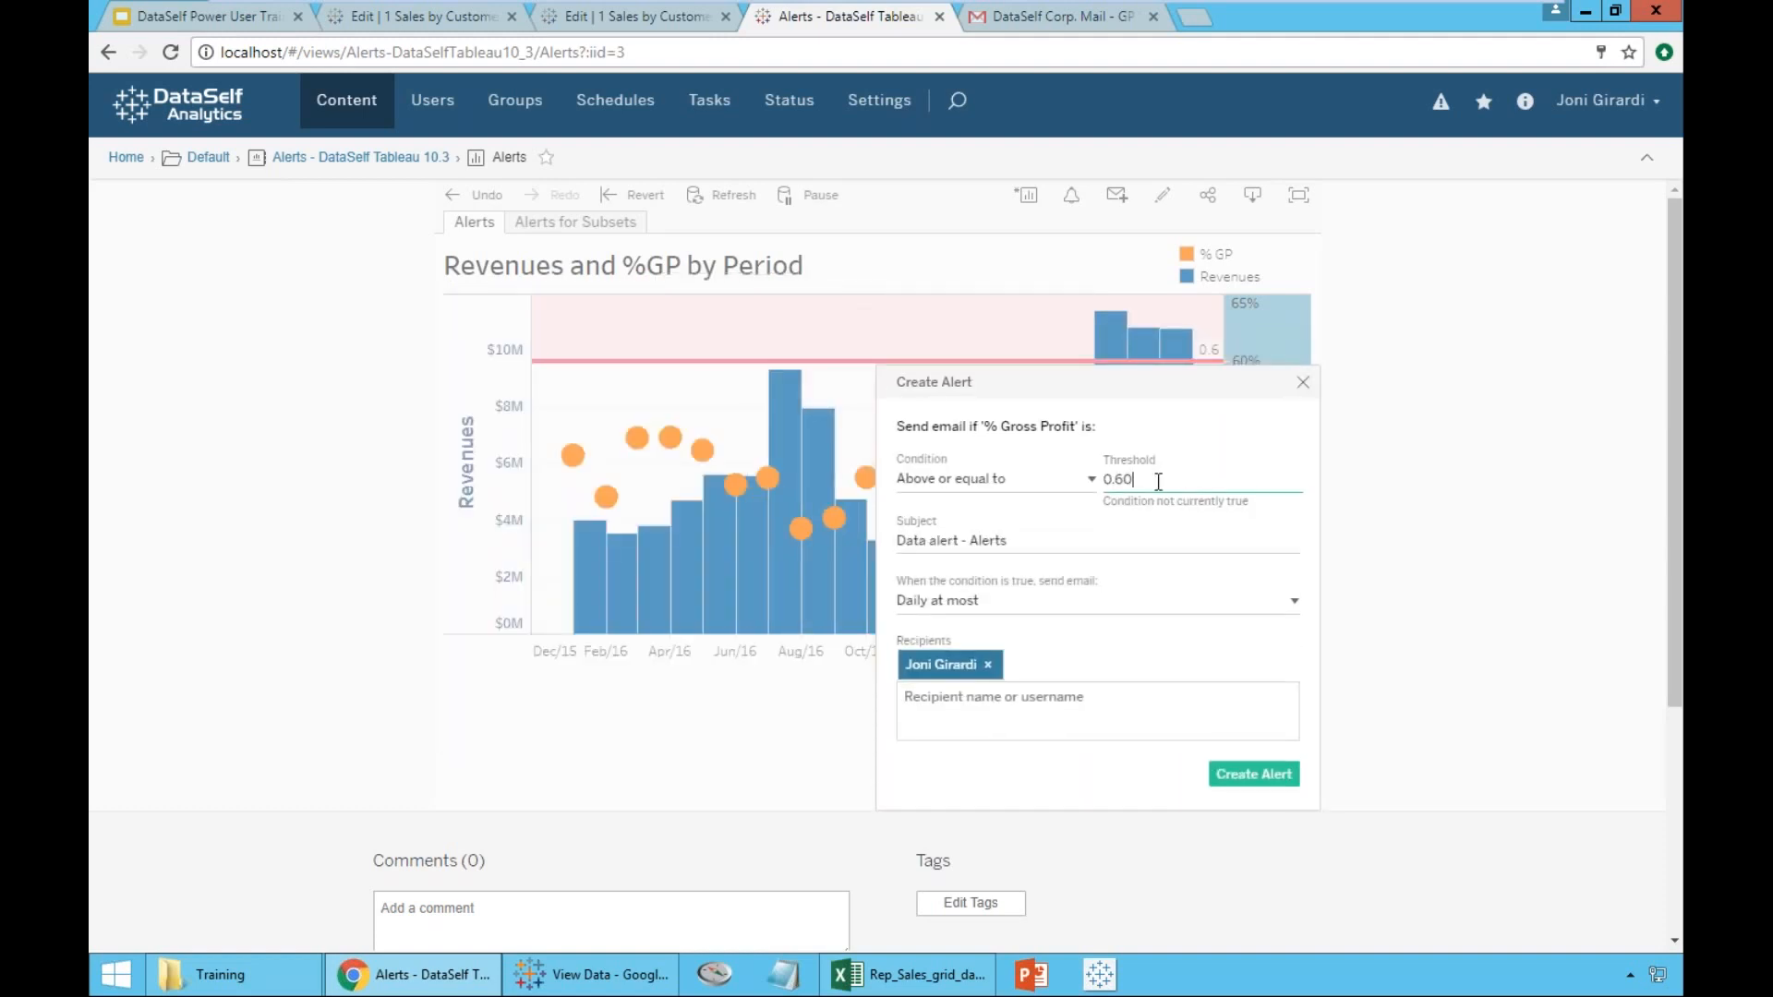
pyautogui.press('BackSpace')
pyautogui.press('BackSpace')
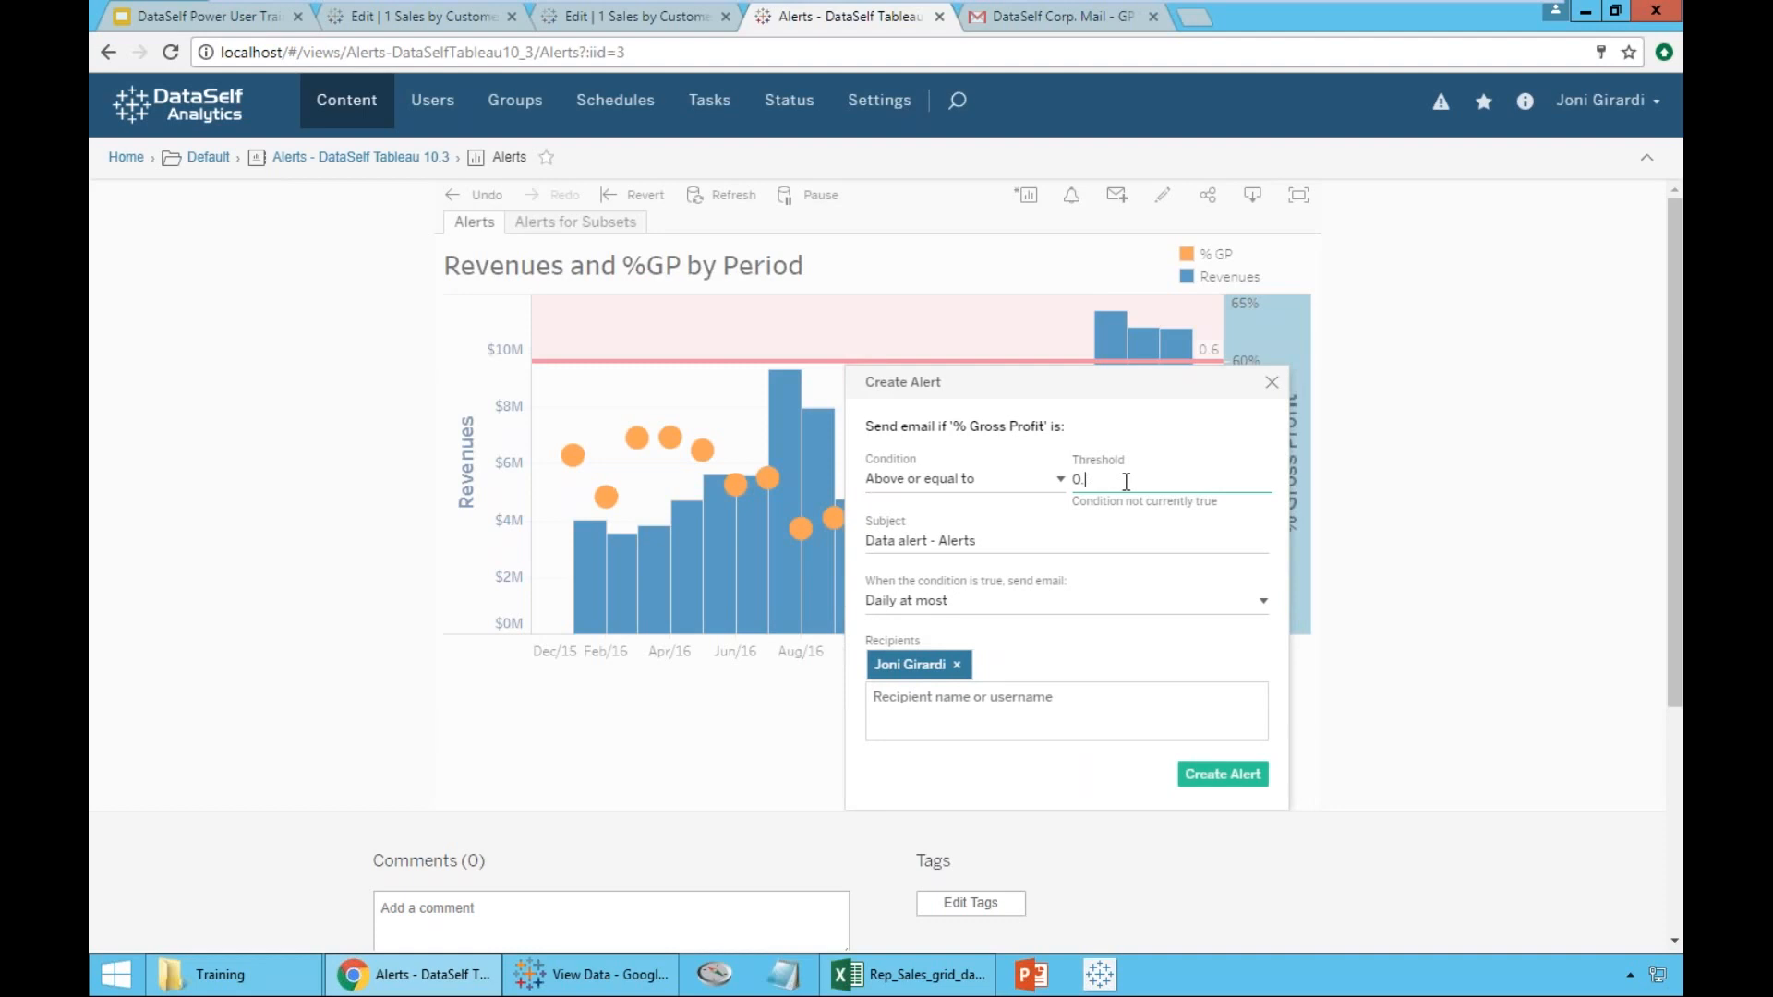
pyautogui.write('58')
pyautogui.press('BackSpace')
pyautogui.write('5')
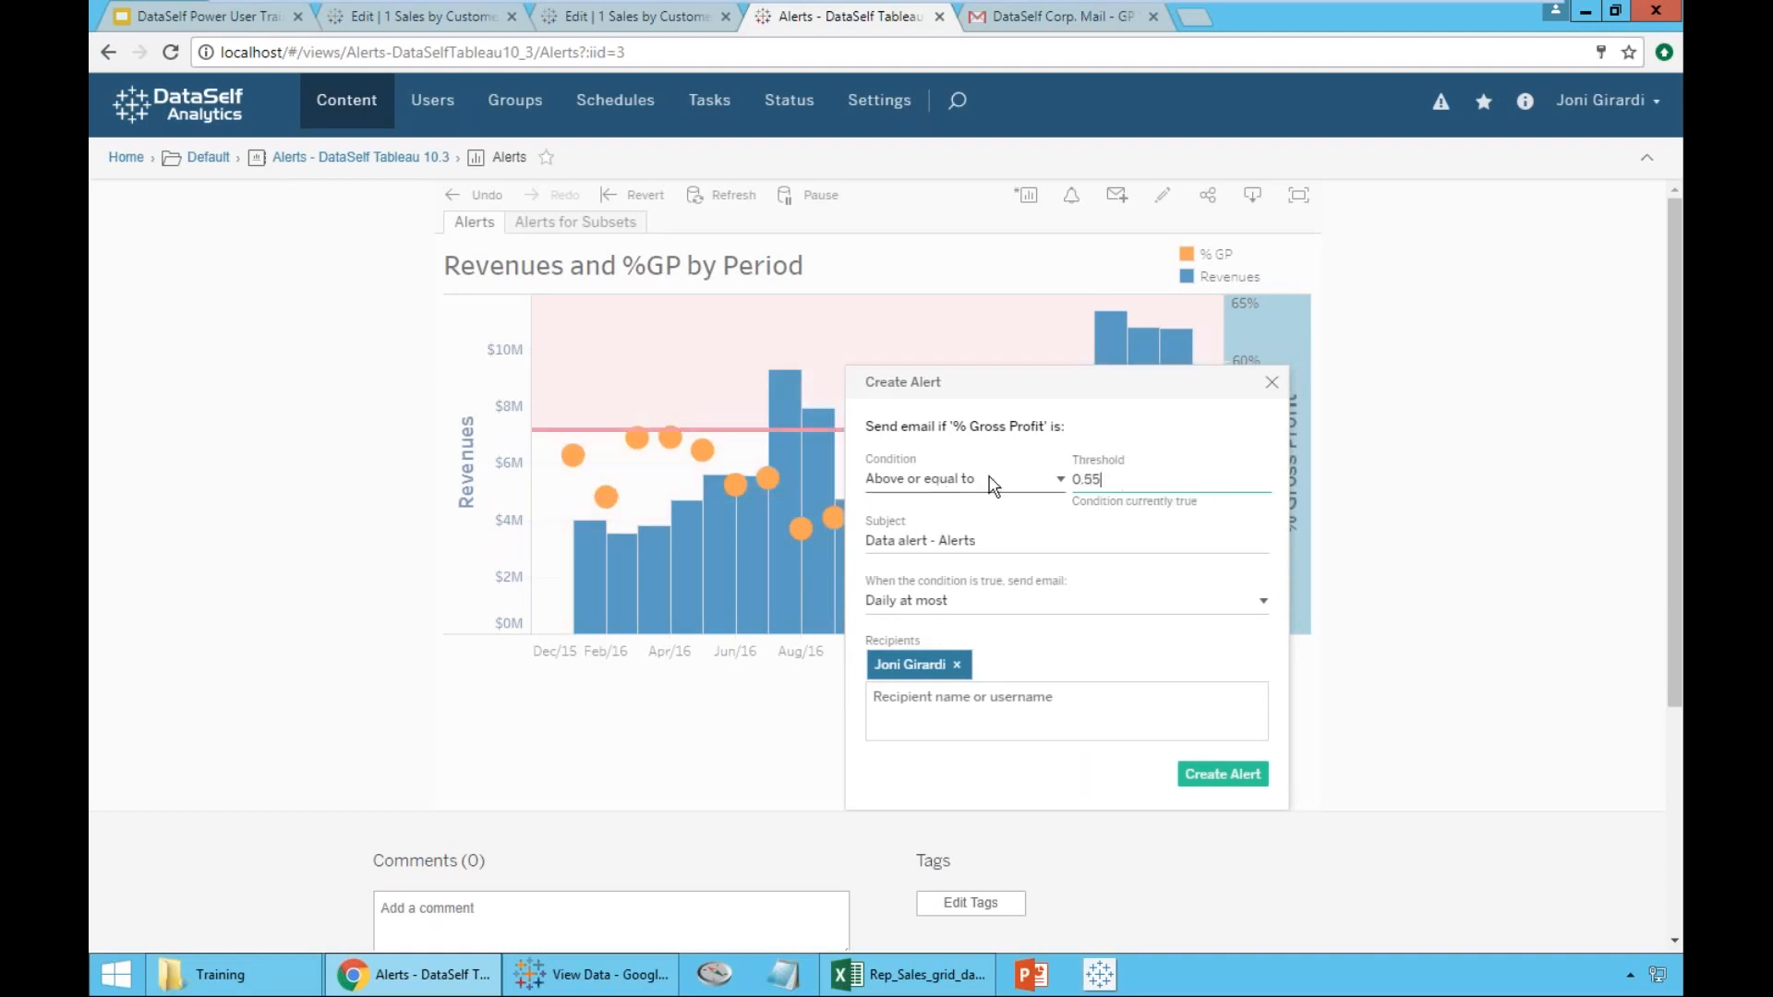
# - Review the alert's condition options and subject, and set the email frequency to Once—the first time it's true
pyautogui.click(1044, 488)
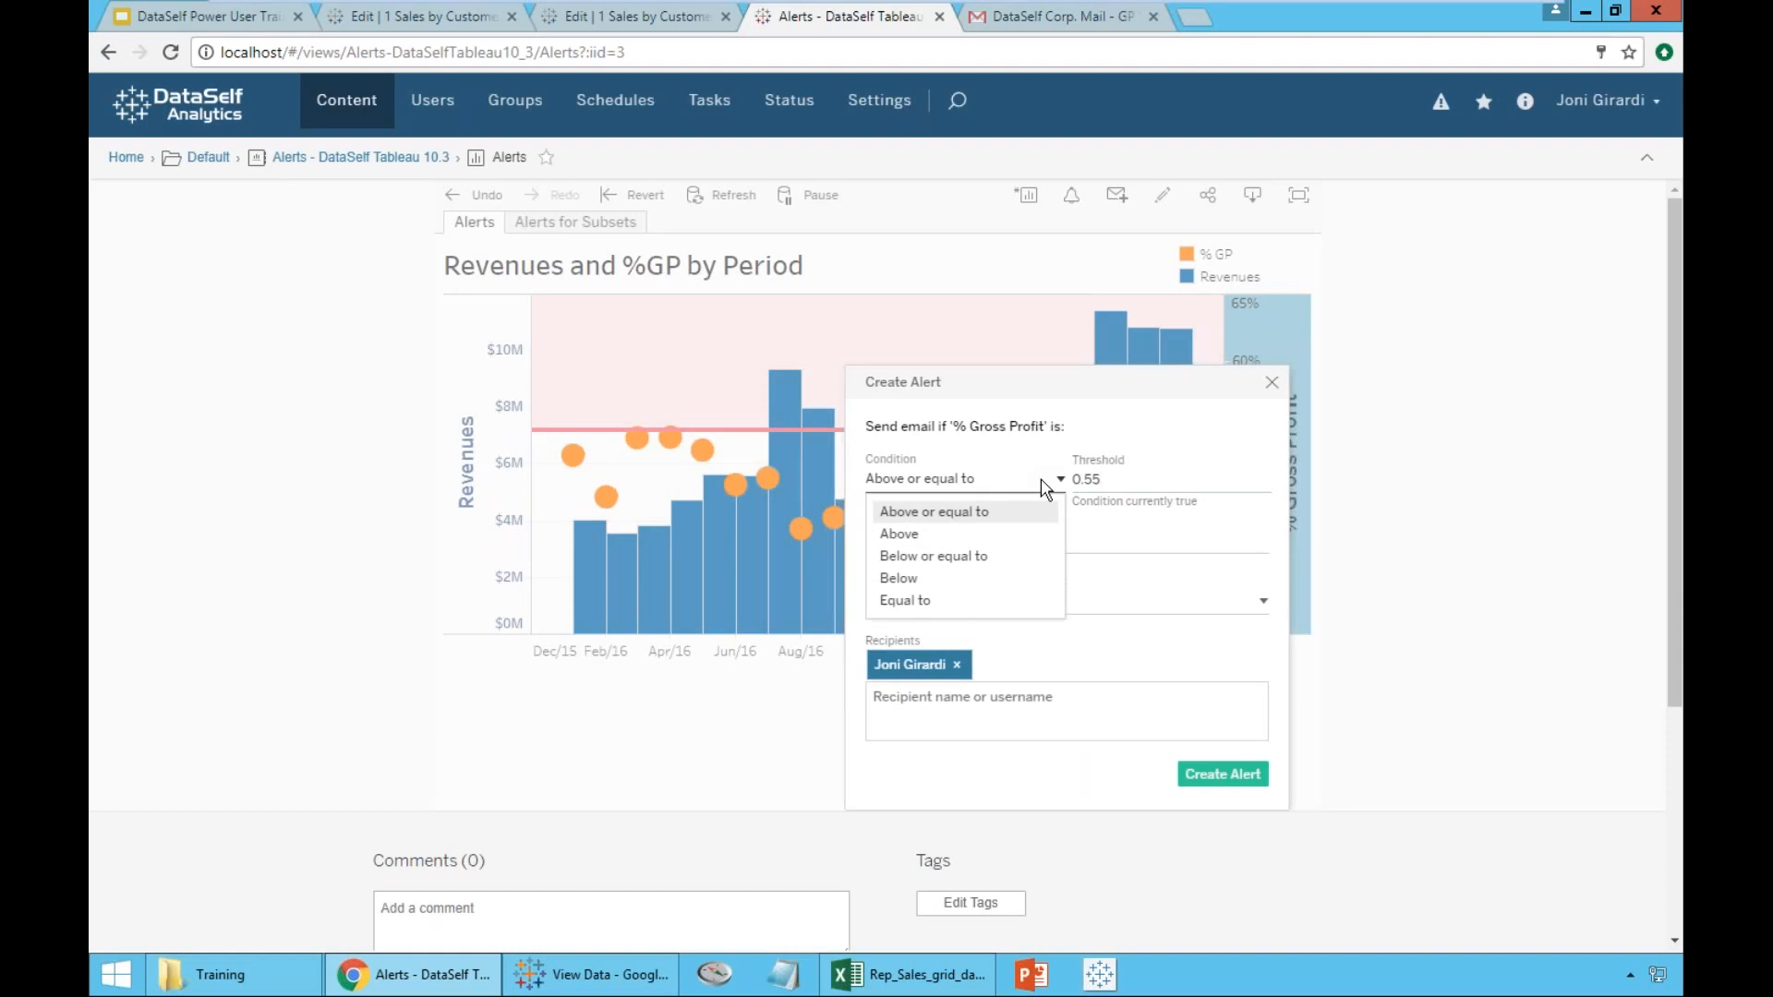
pyautogui.click(1046, 485)
pyautogui.click(999, 542)
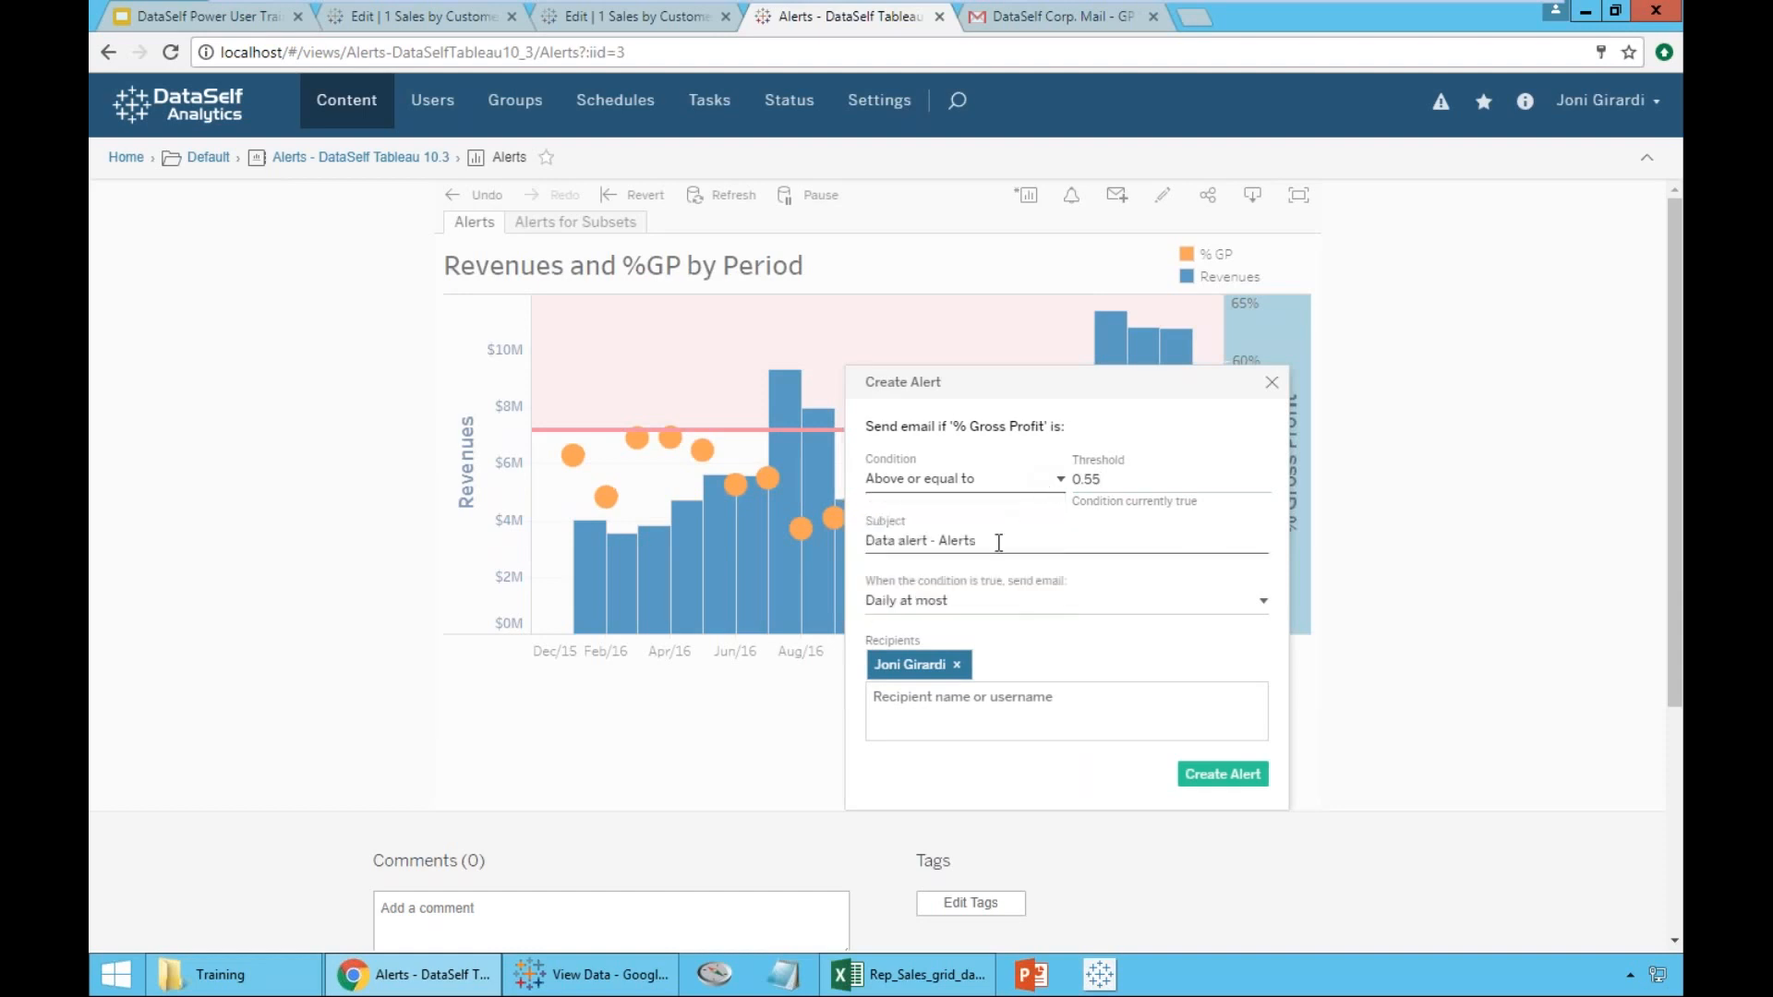
pyautogui.moveTo(987, 545); pyautogui.dragTo(866, 558)
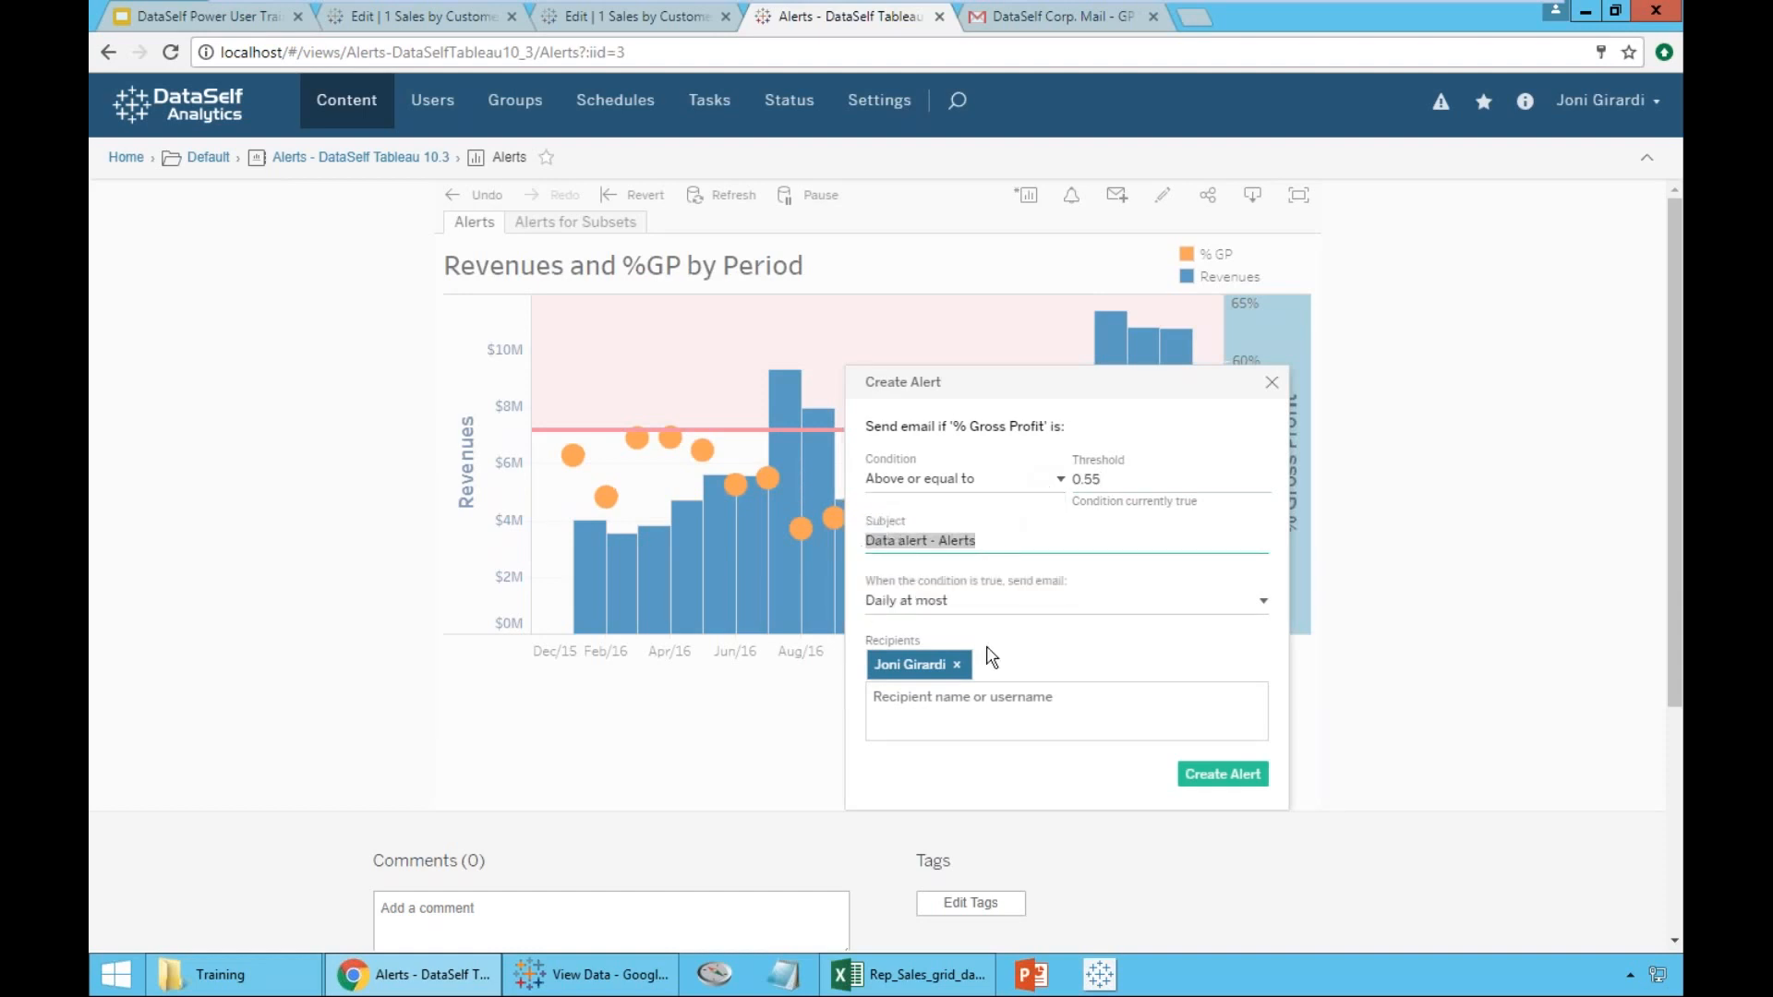
pyautogui.click(1269, 605)
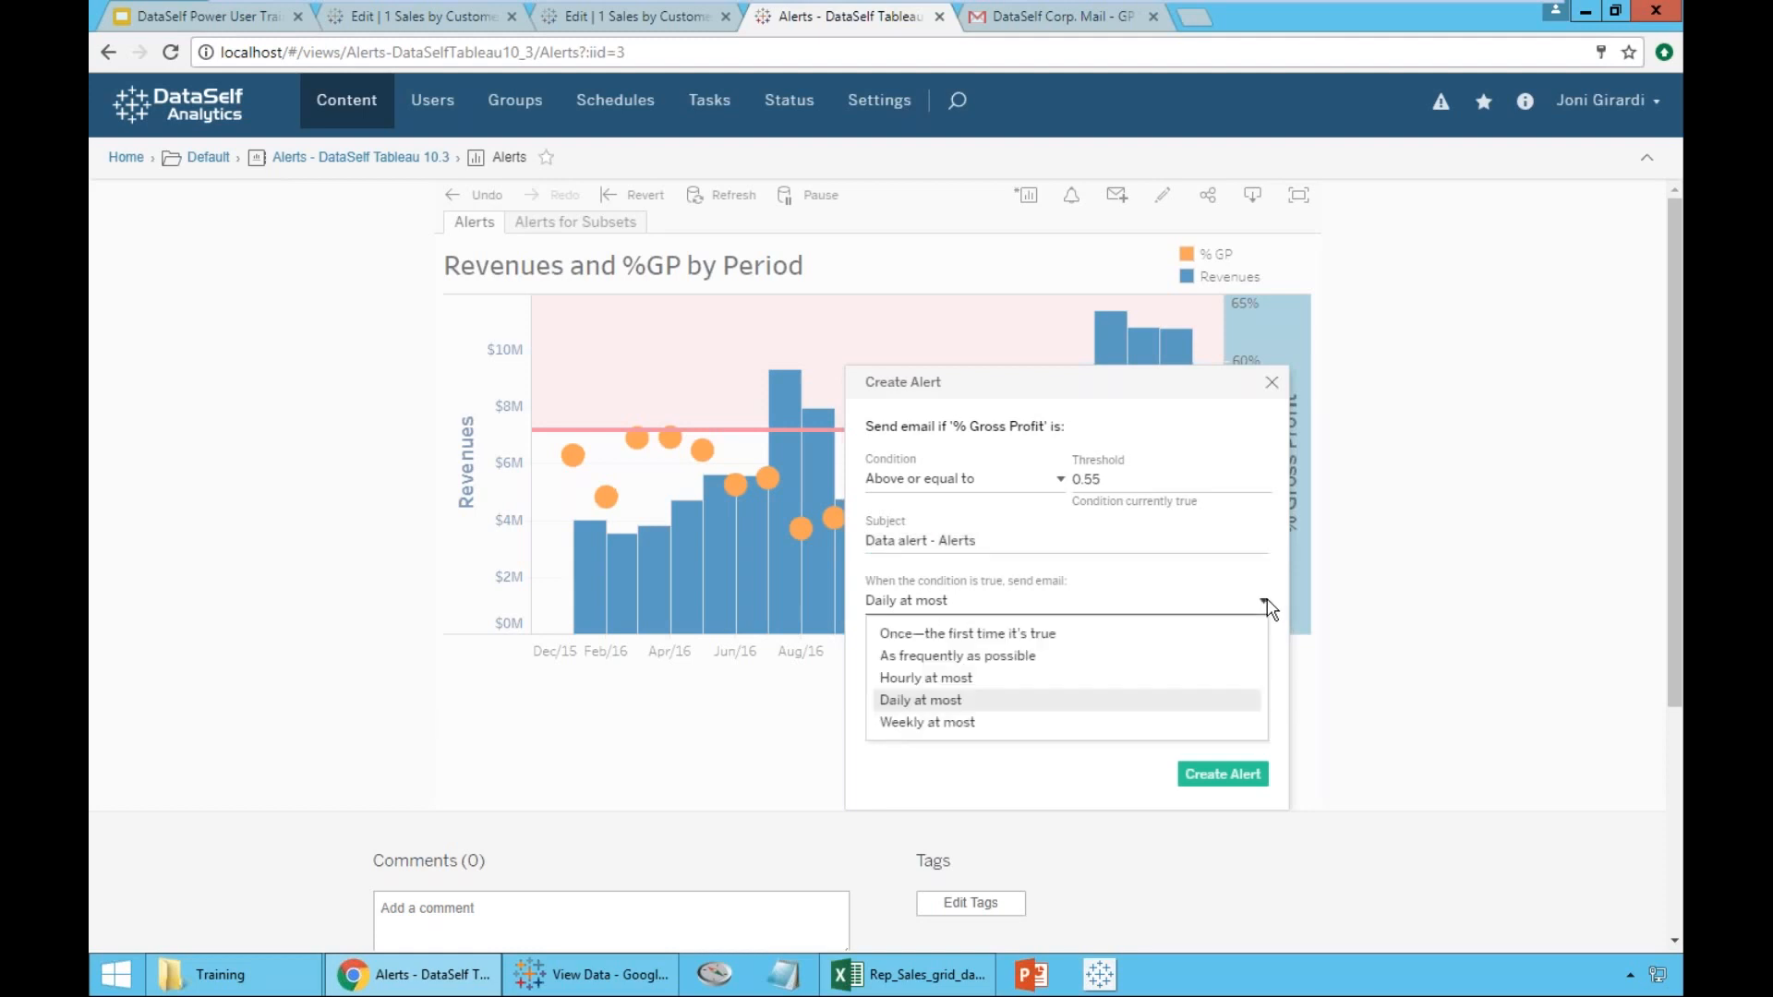
pyautogui.click(1064, 636)
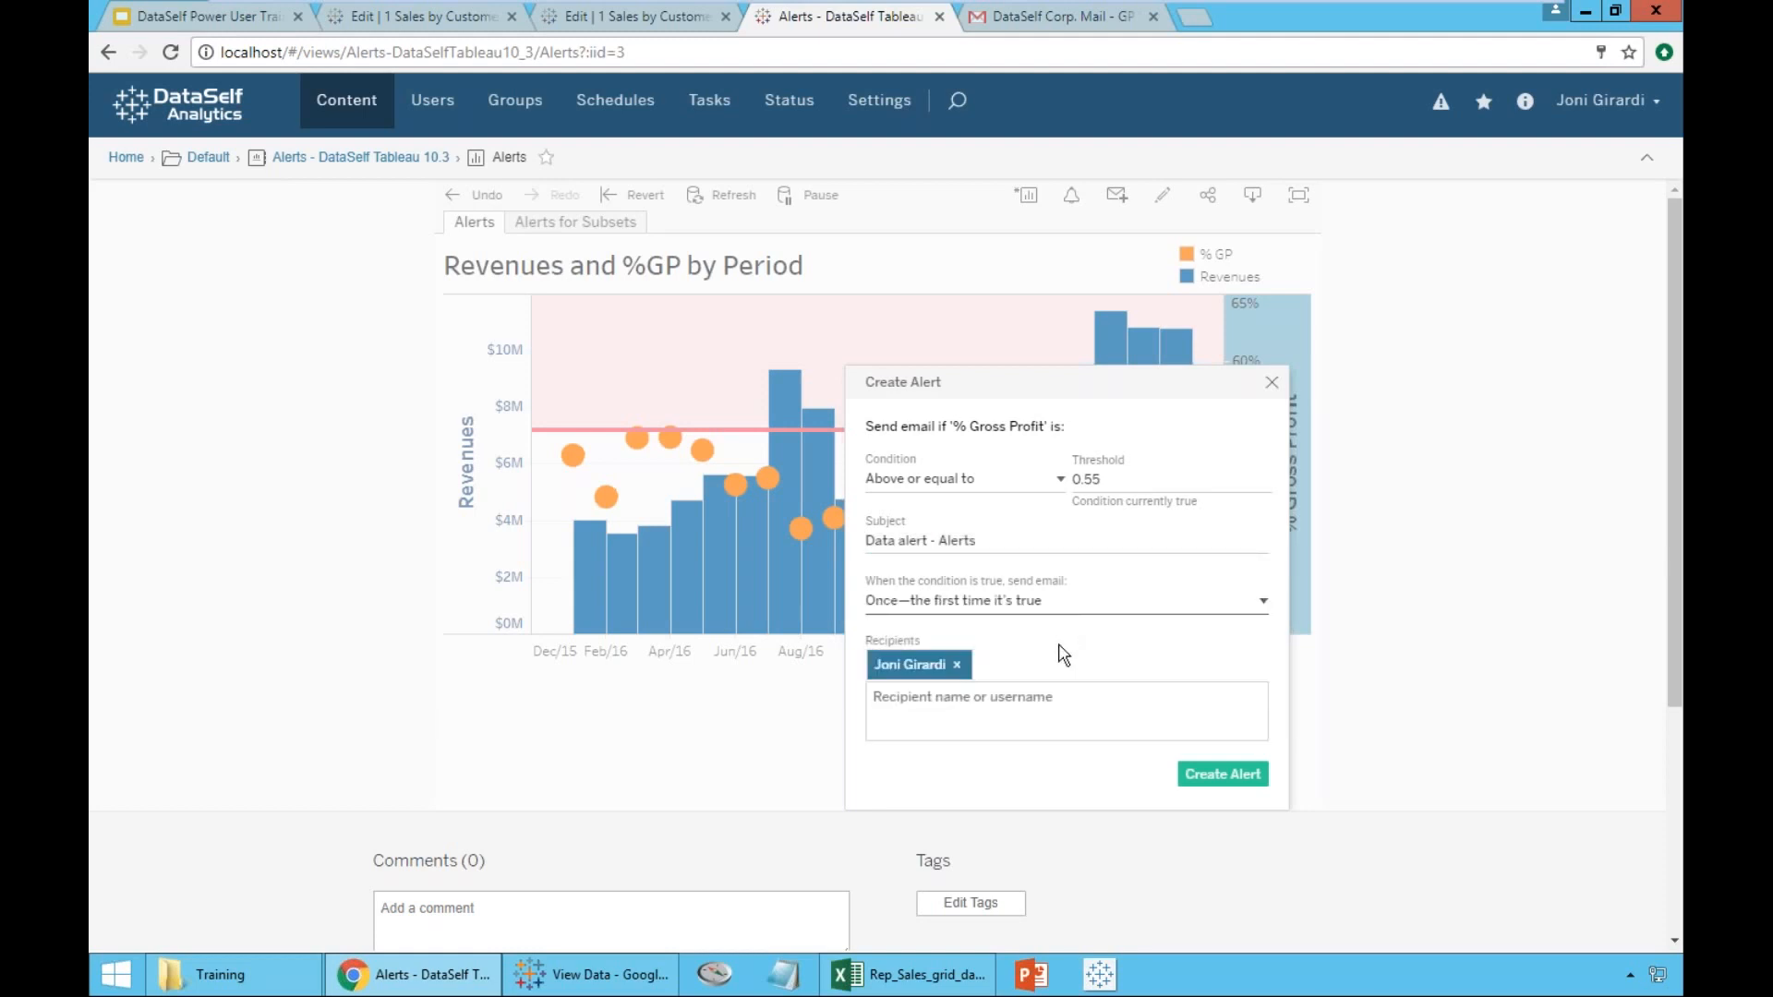
# - Add a second user as a recipient of the data alert and create the alert
pyautogui.click(1007, 693)
pyautogui.write('joe')
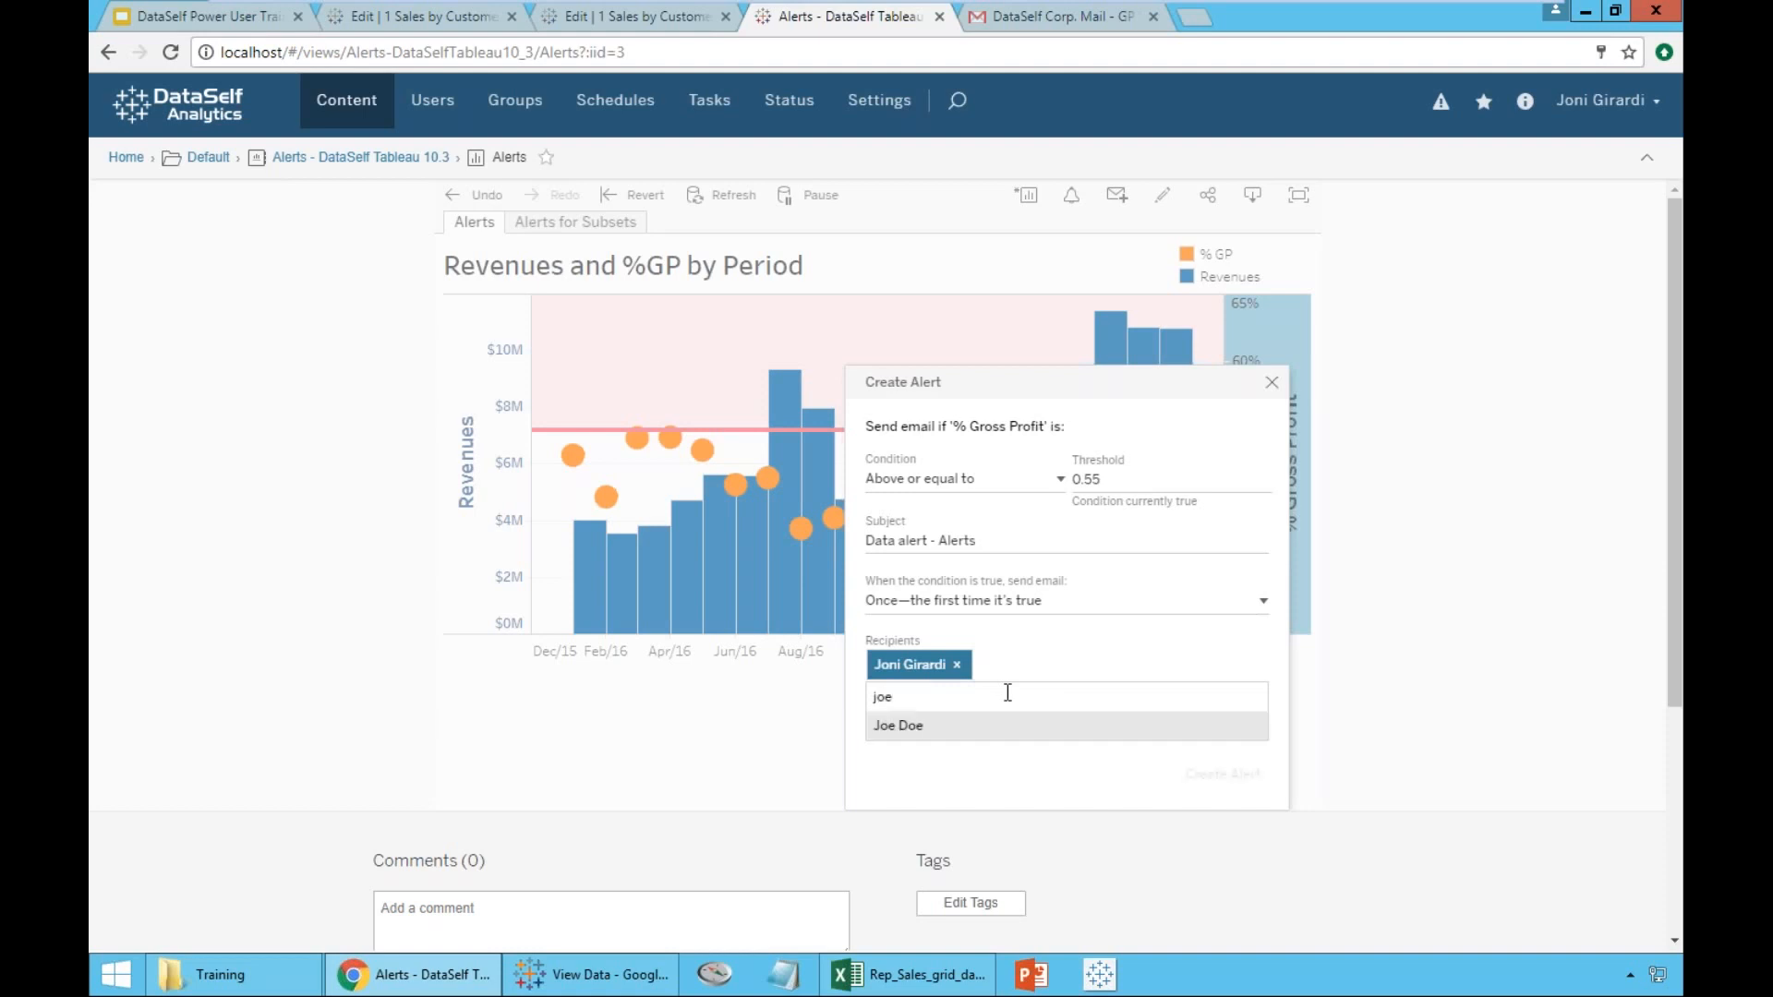
pyautogui.press('Return')
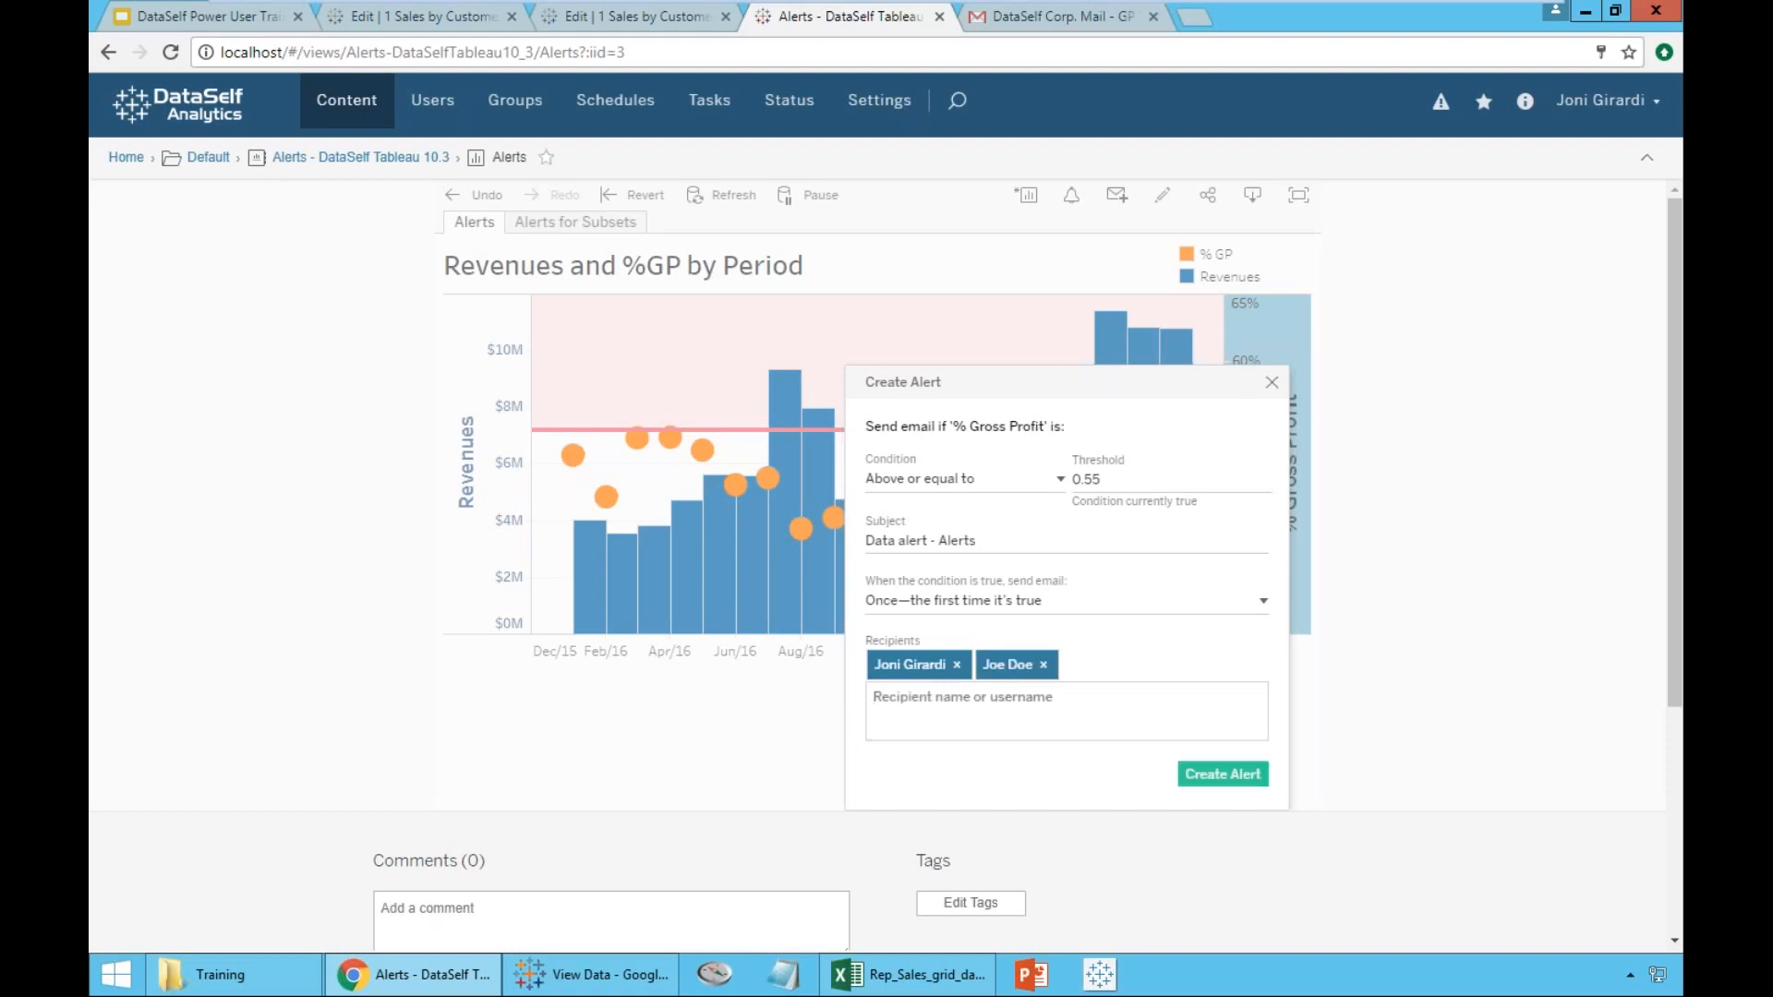
pyautogui.click(1251, 778)
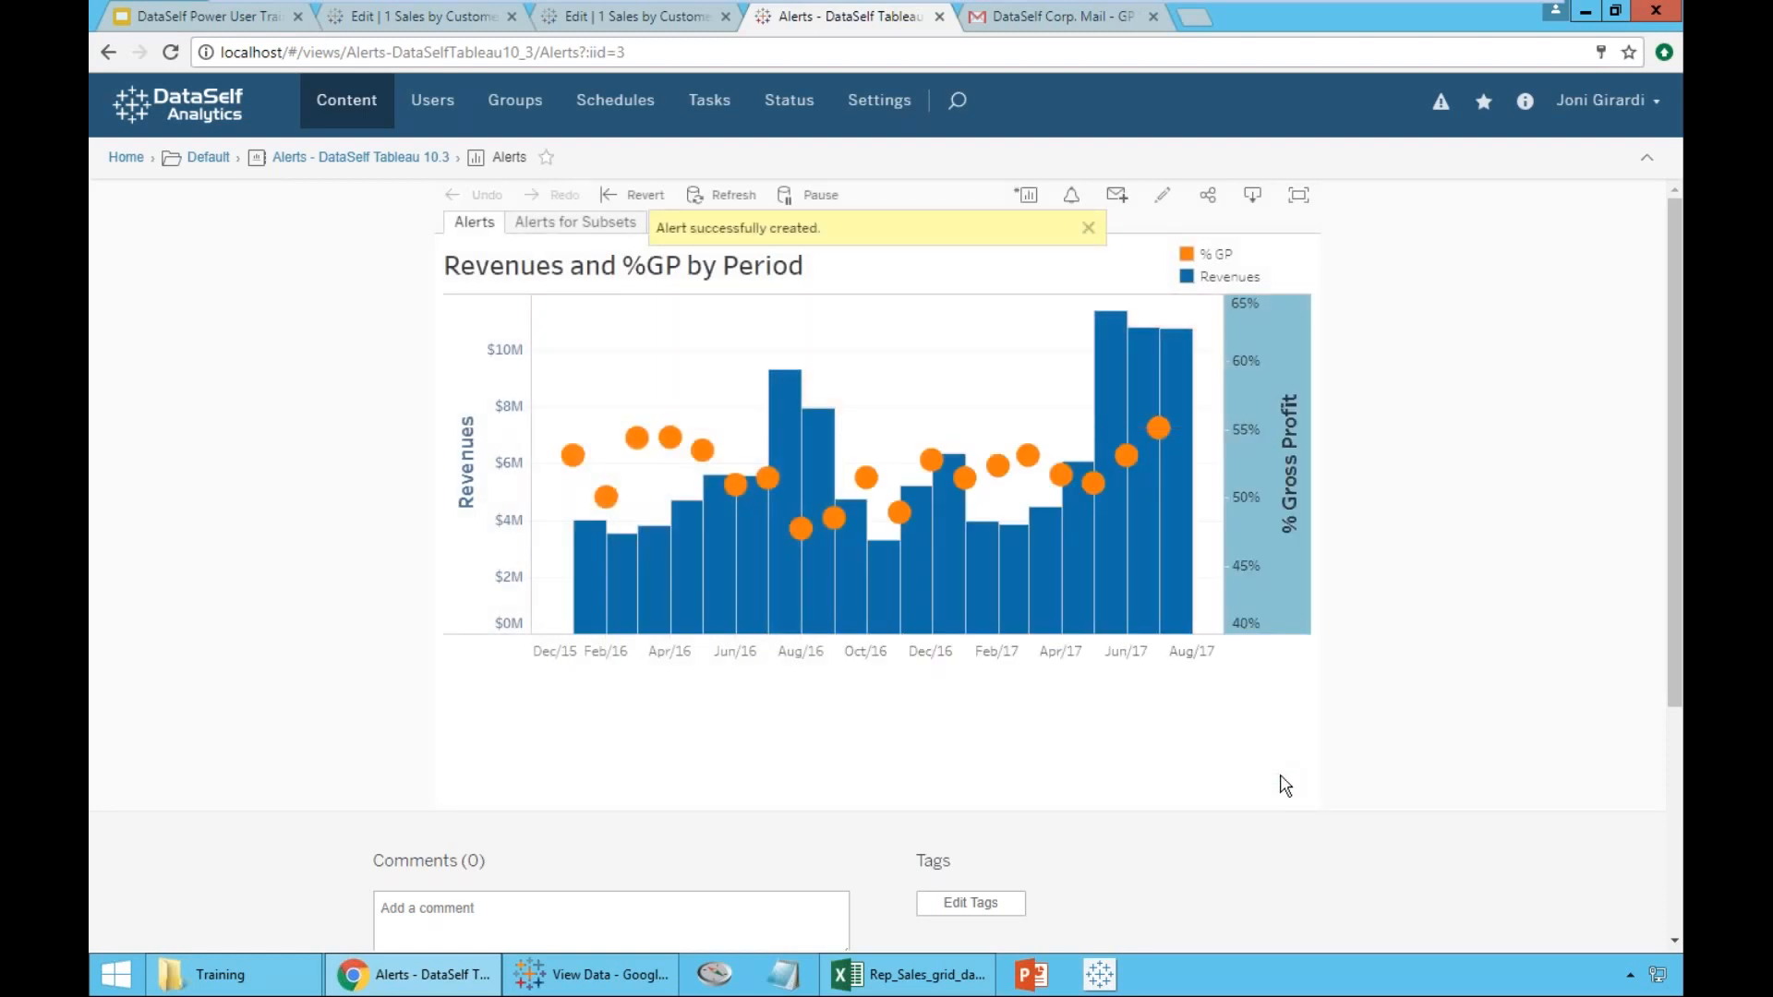
# - Inspect the Jul/17 % GP point on the chart and view the GP % alert email in Gmail
pyautogui.moveTo(1163, 434)
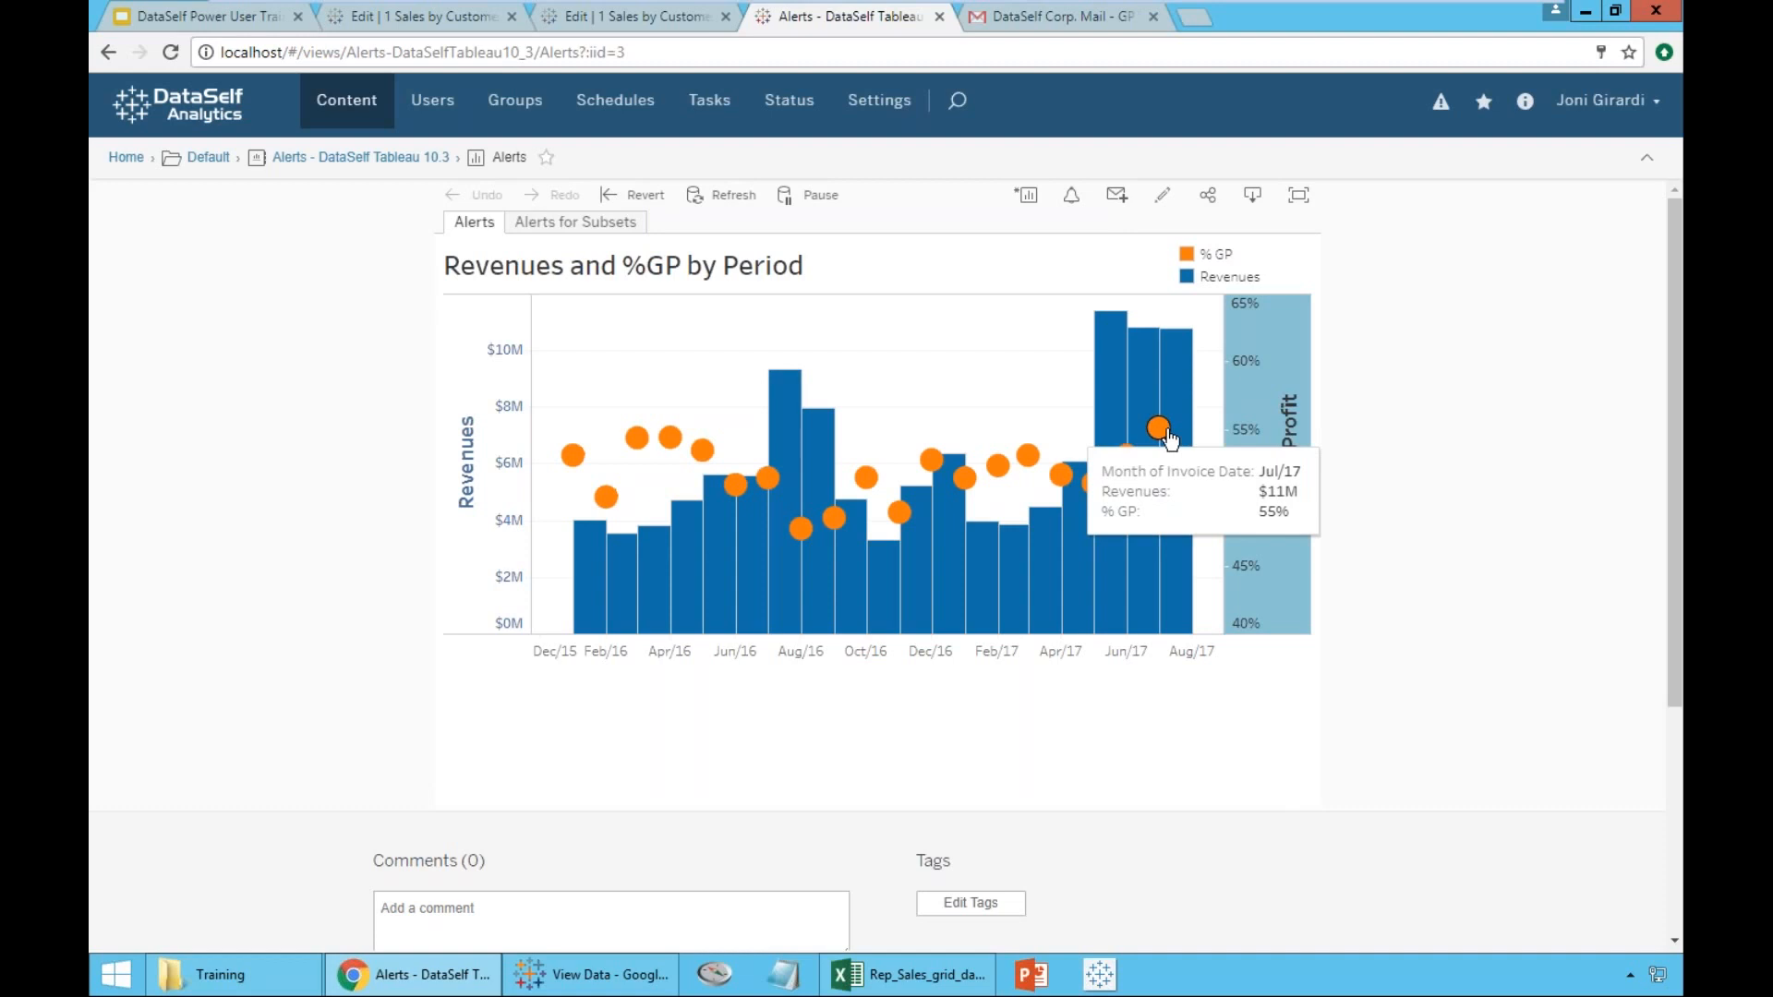
pyautogui.click(1078, 22)
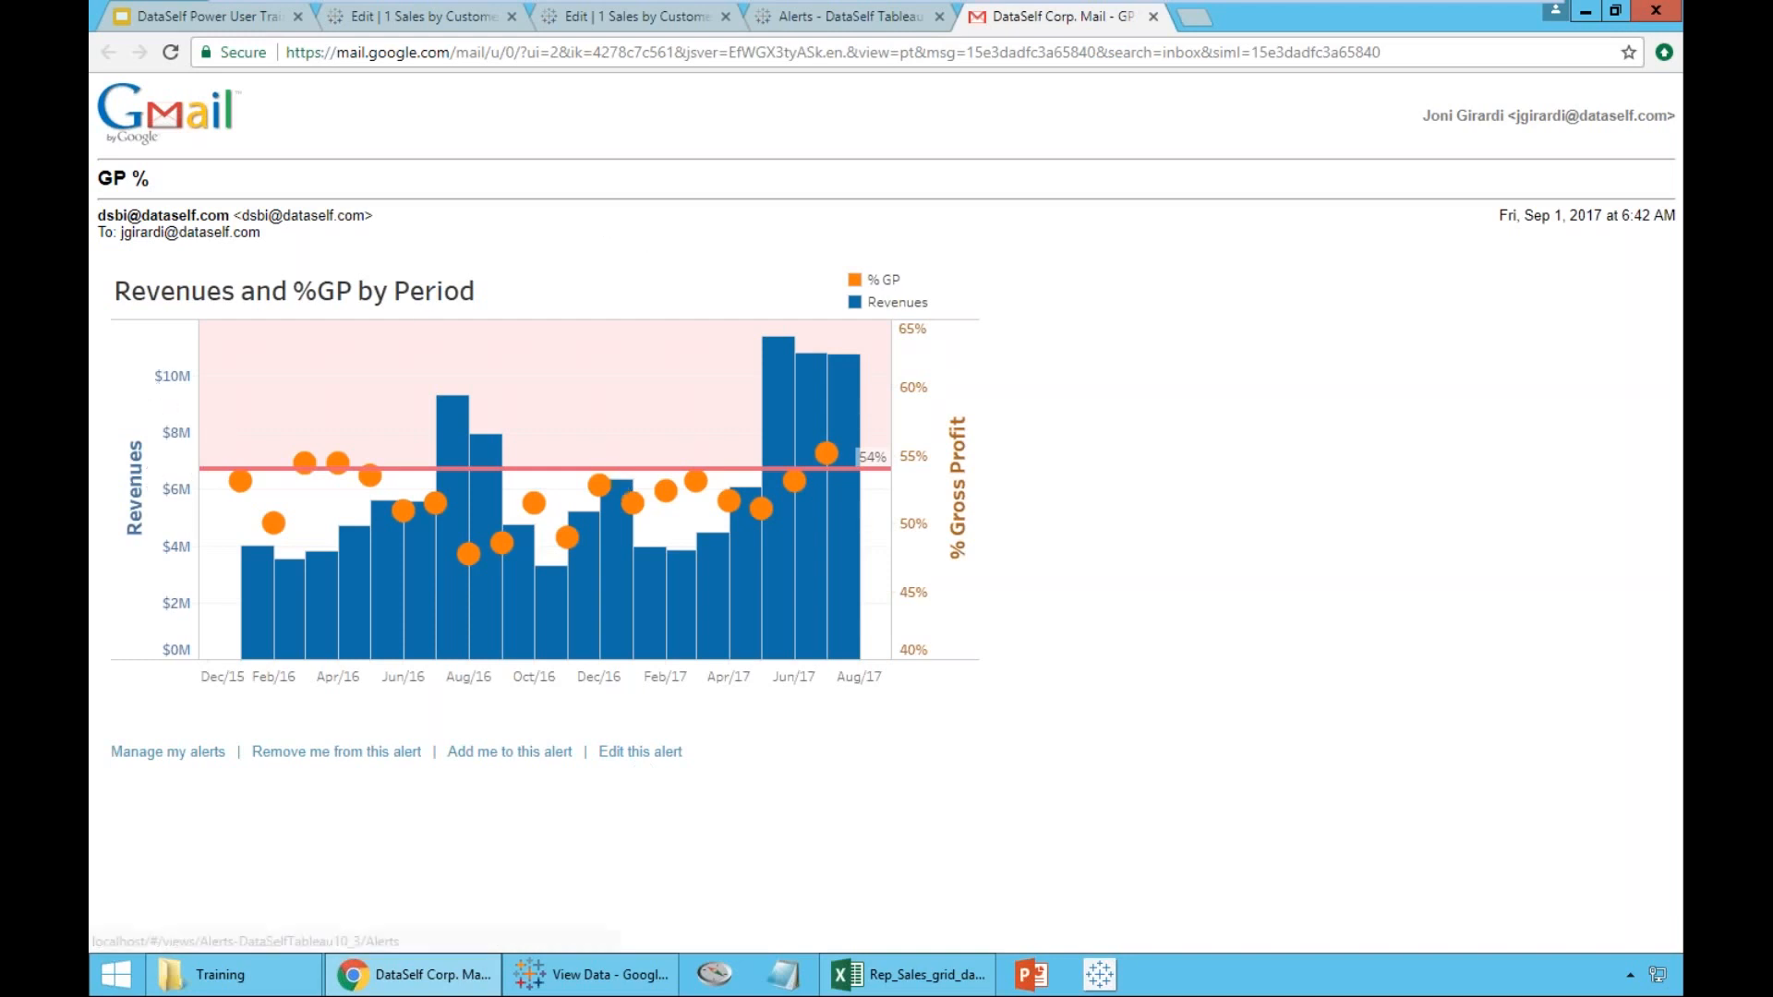
# - Switch to the DataSelf Power User Training S1 presentation in Google Slides, show the Q&A slide, and present the Thank you! slide full screen
pyautogui.click(267, 21)
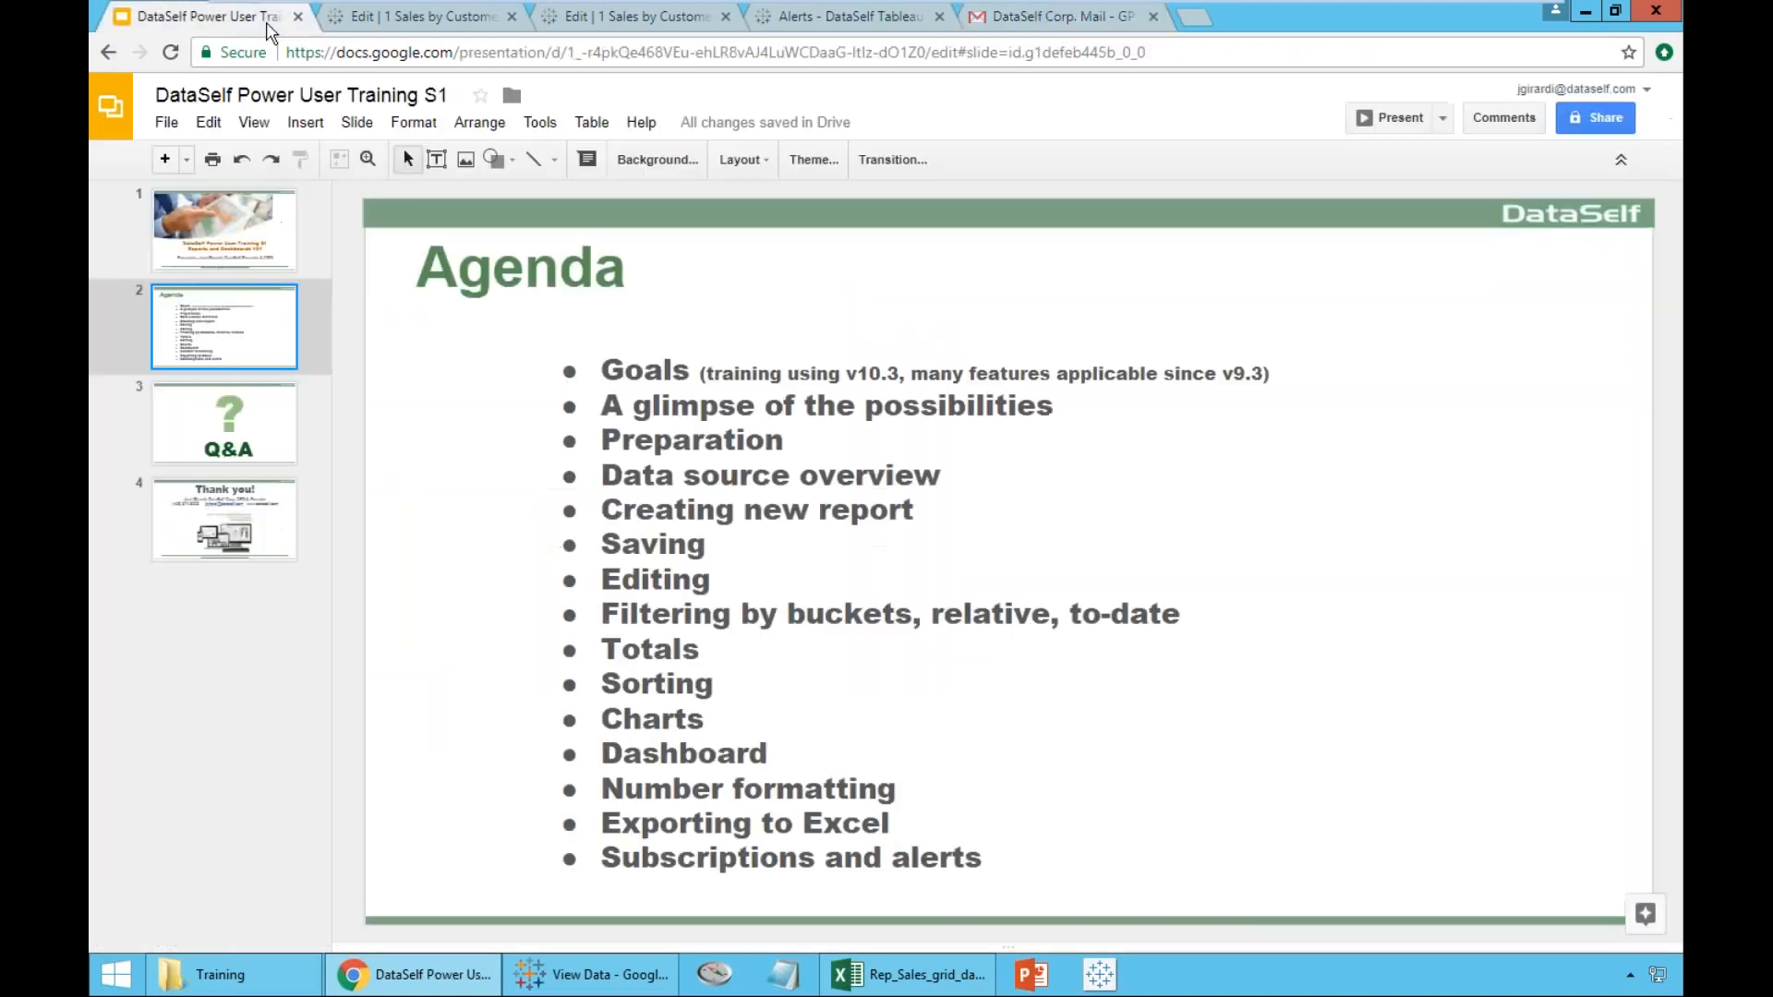
pyautogui.click(286, 434)
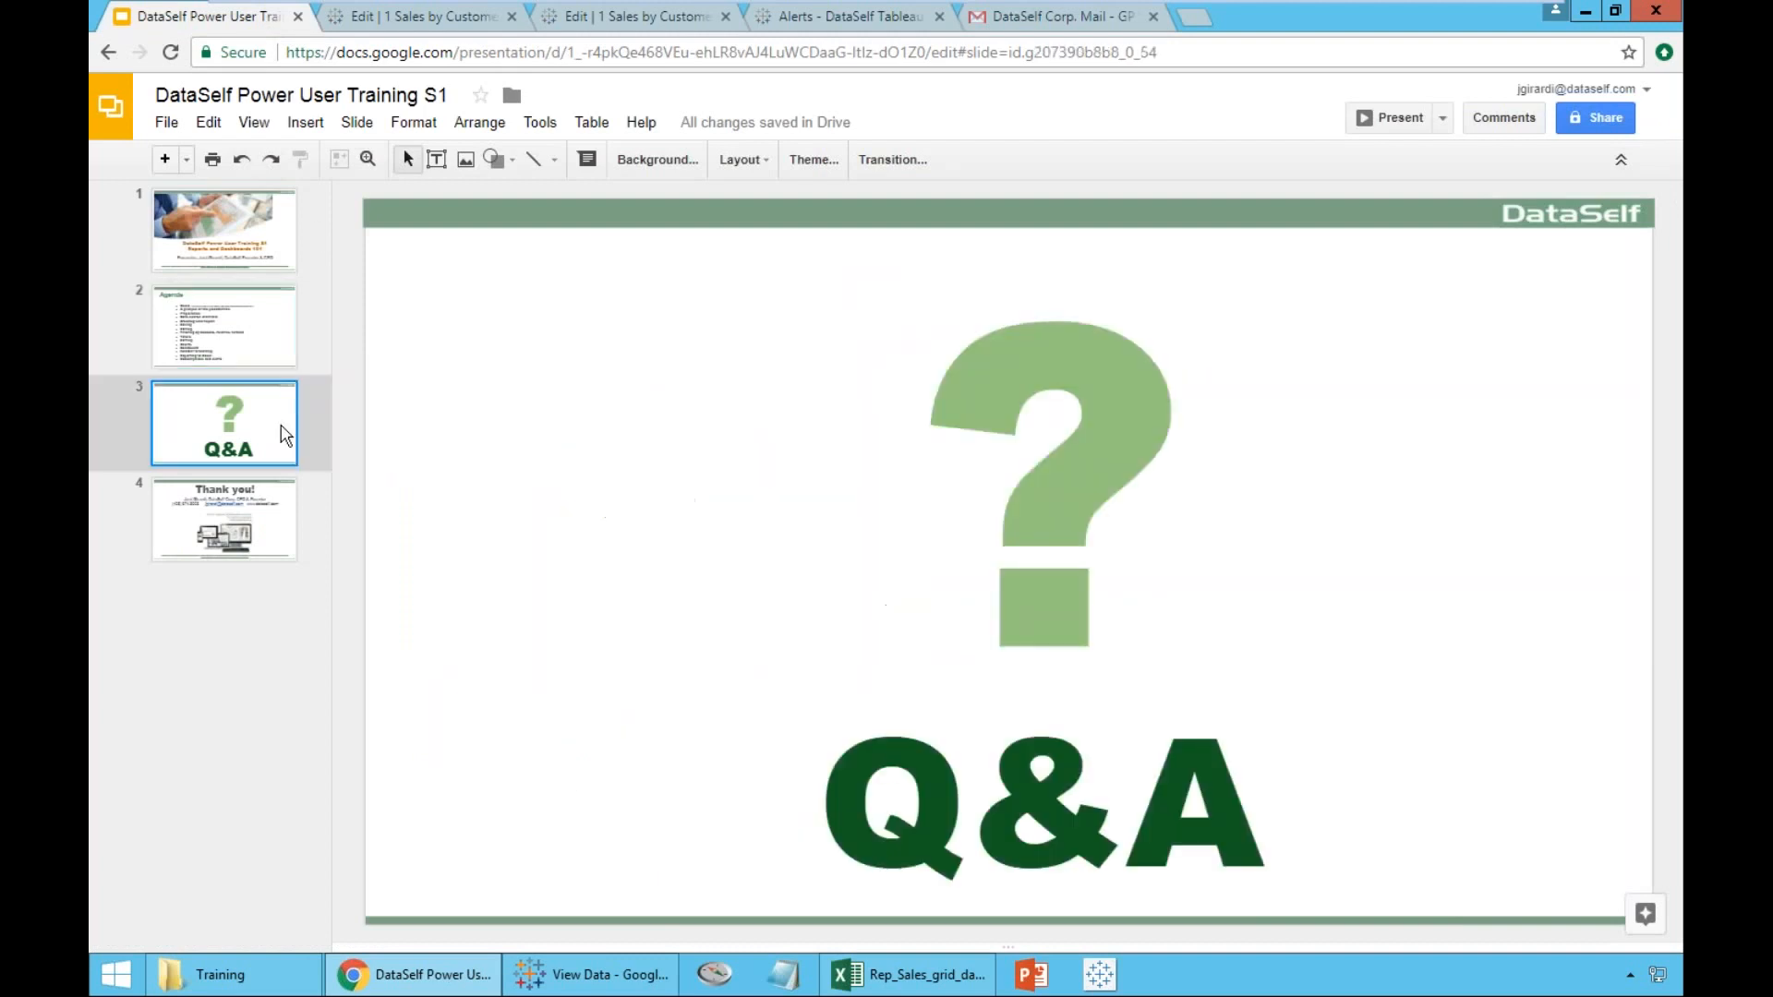
pyautogui.click(287, 522)
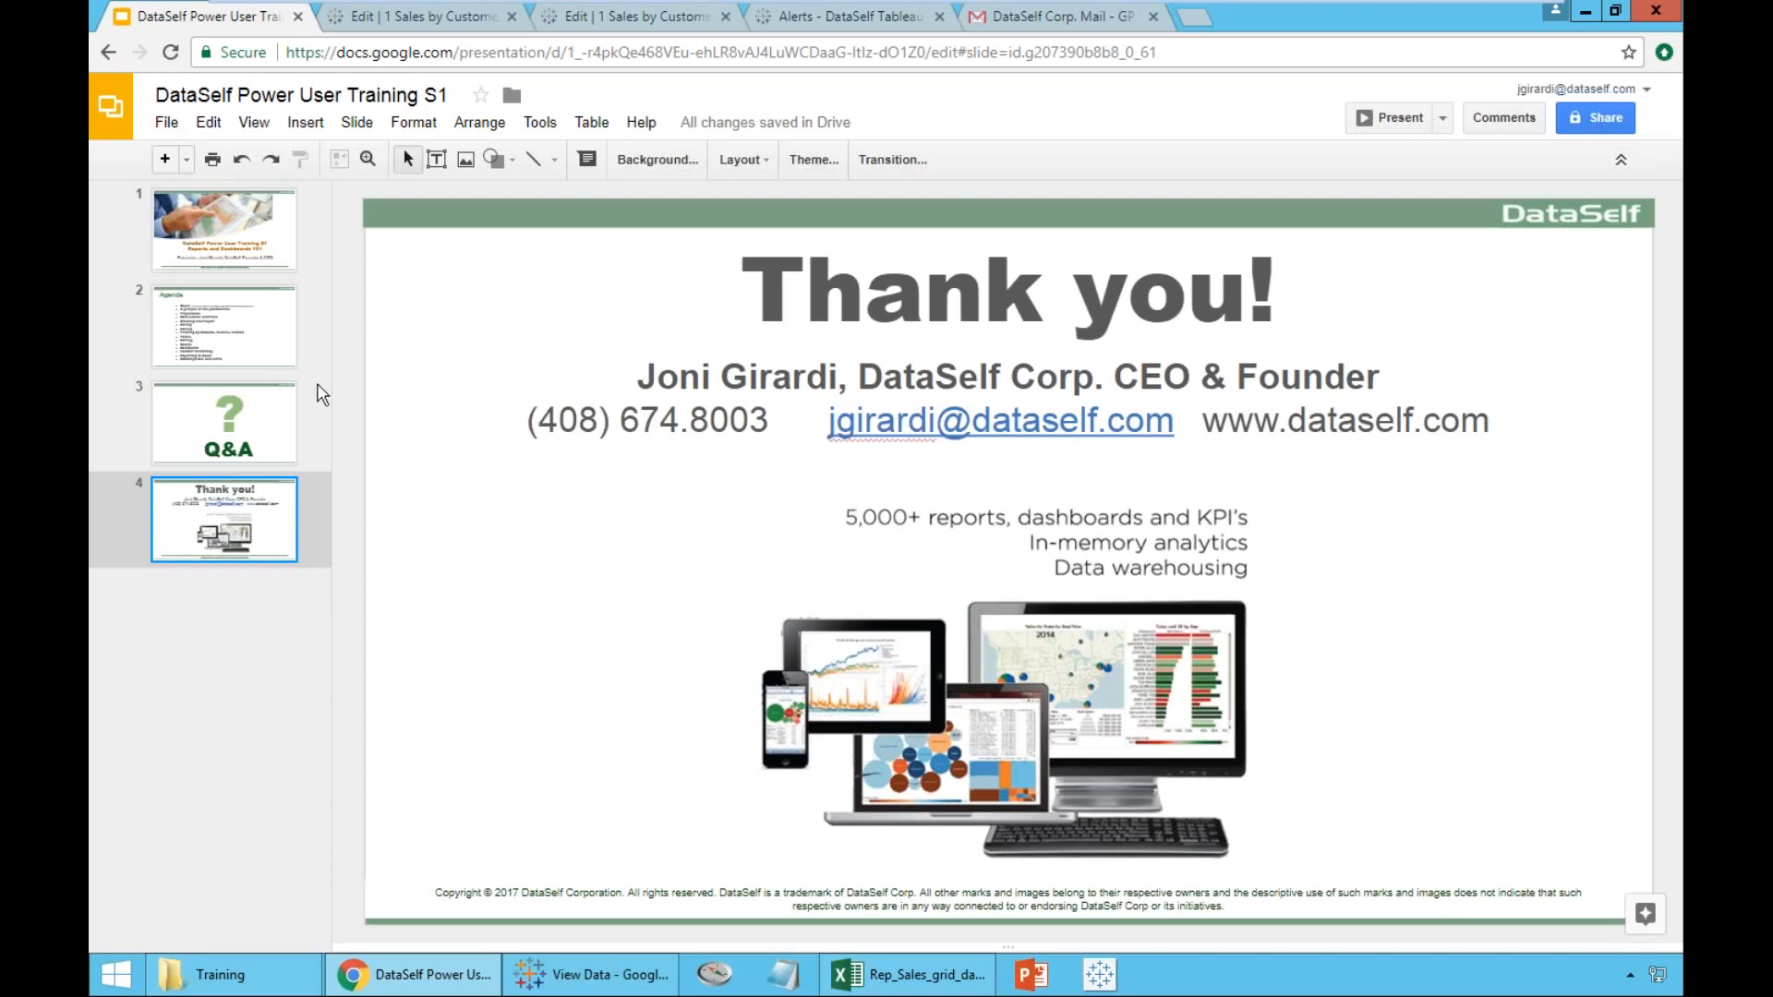
pyautogui.click(1392, 117)
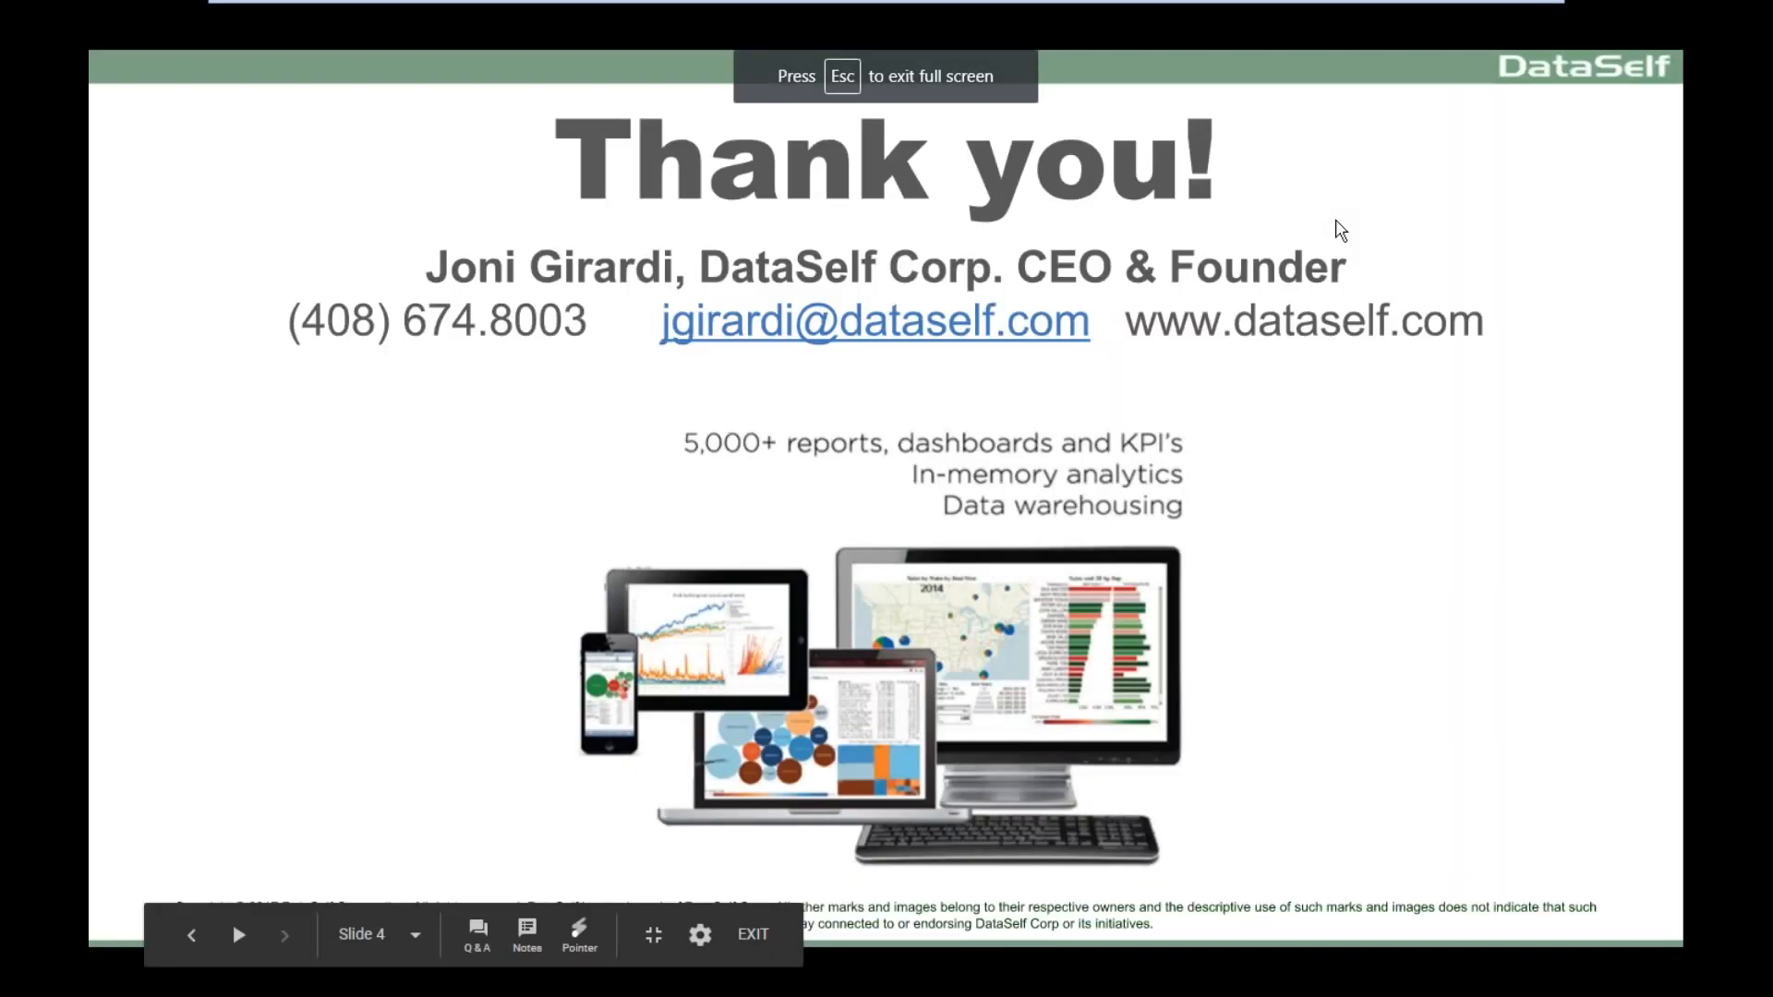